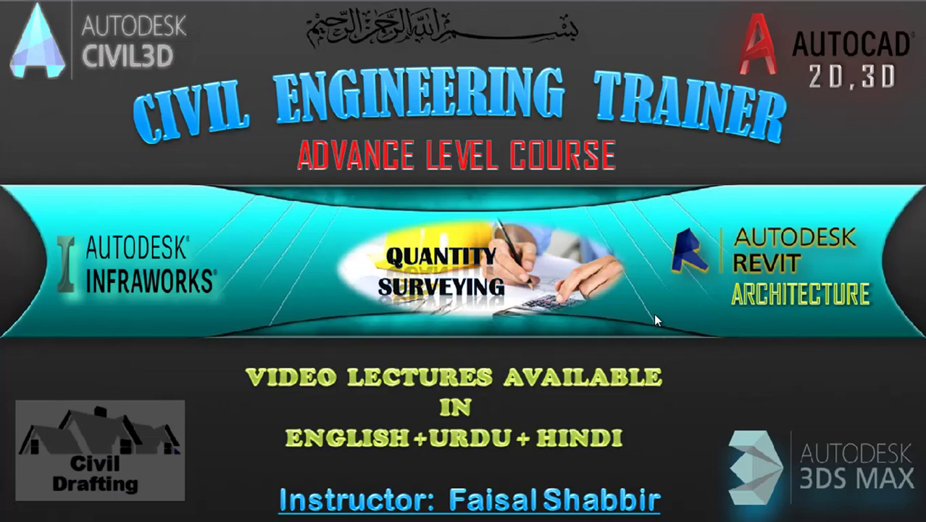
# Go past the welcome and lesson-topics slides to the Complete Band Sets.dwg drawing.
pyautogui.click(678, 350)
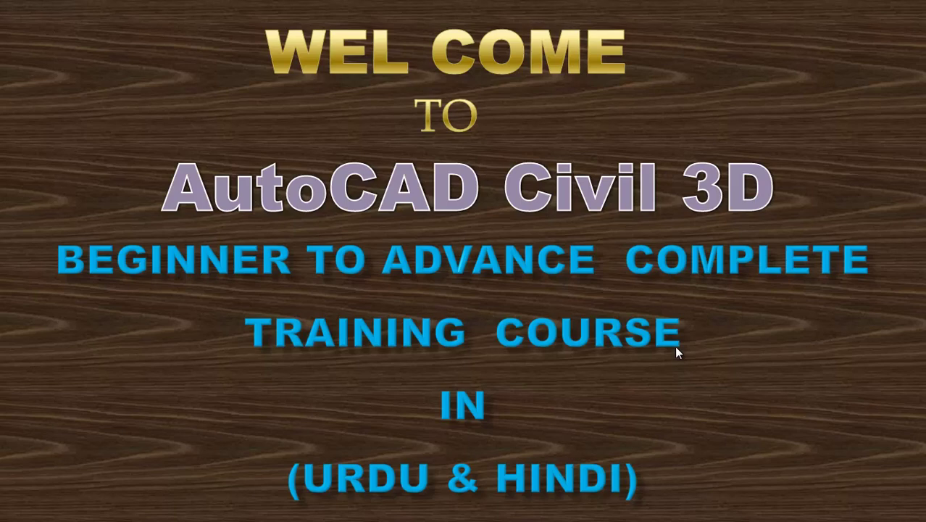
pyautogui.click(680, 351)
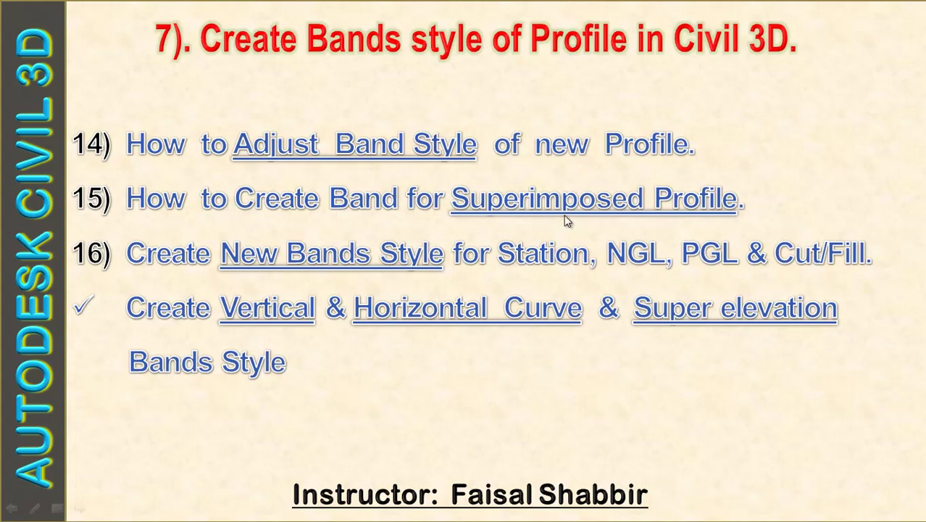
pyautogui.click(389, 332)
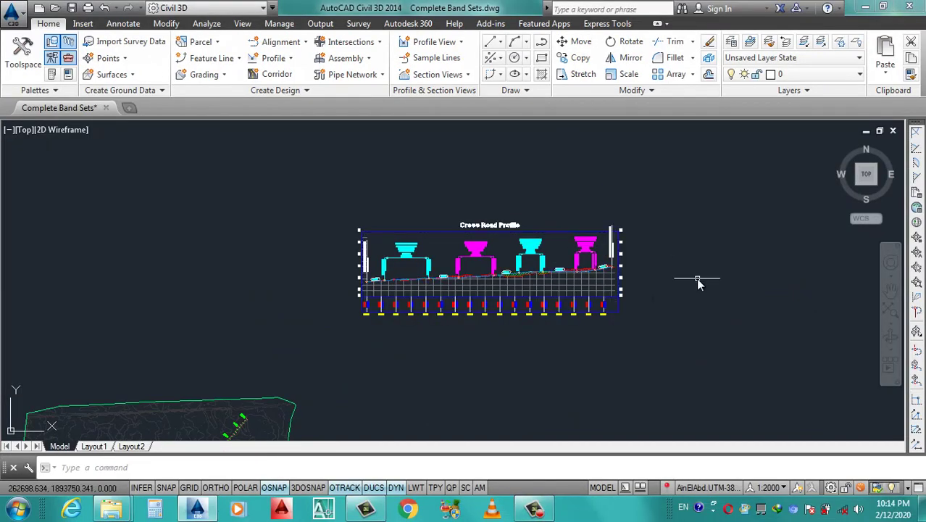
# Zoom in on the Cross Road profile's station and elevation bands and select the profile view.
pyautogui.scroll(-6, 435, 348)
pyautogui.scroll(4, 369, 384)
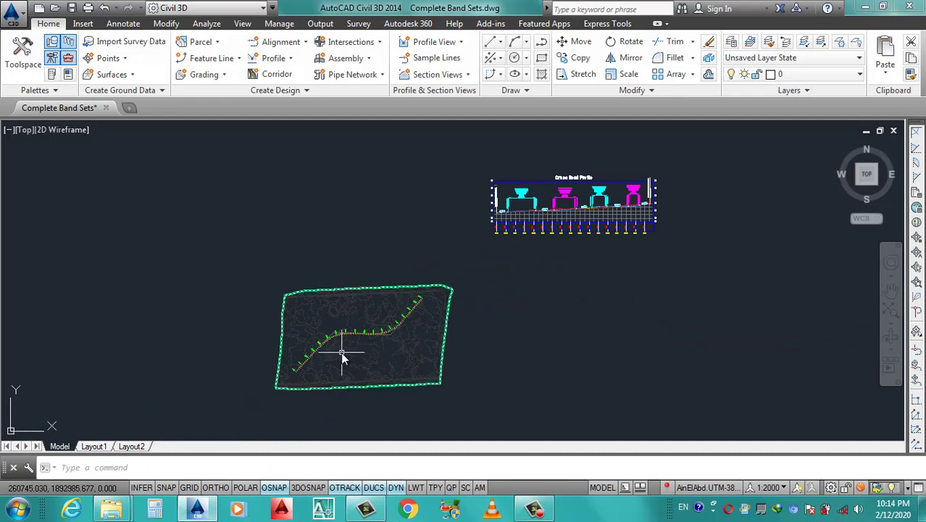
pyautogui.scroll(2, 403, 347)
pyautogui.scroll(-5, 403, 347)
pyautogui.scroll(4, 507, 254)
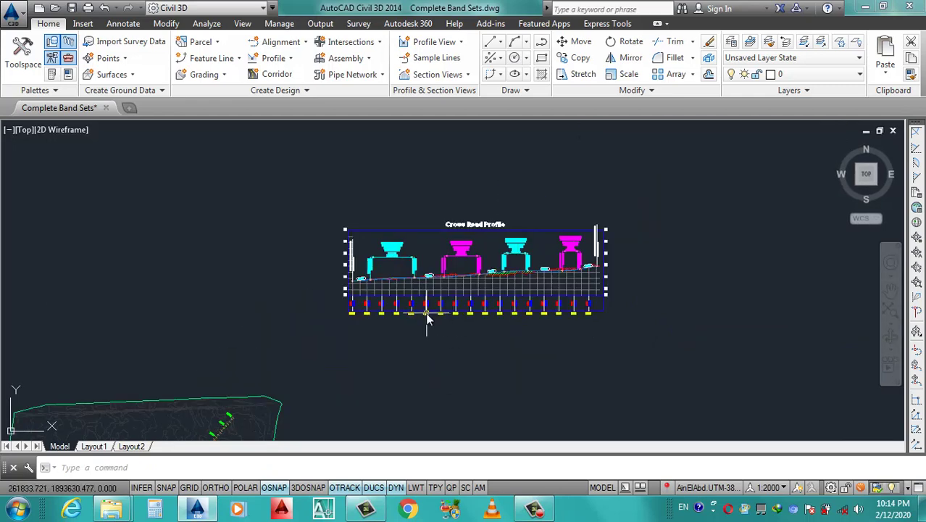
pyautogui.scroll(2, 428, 315)
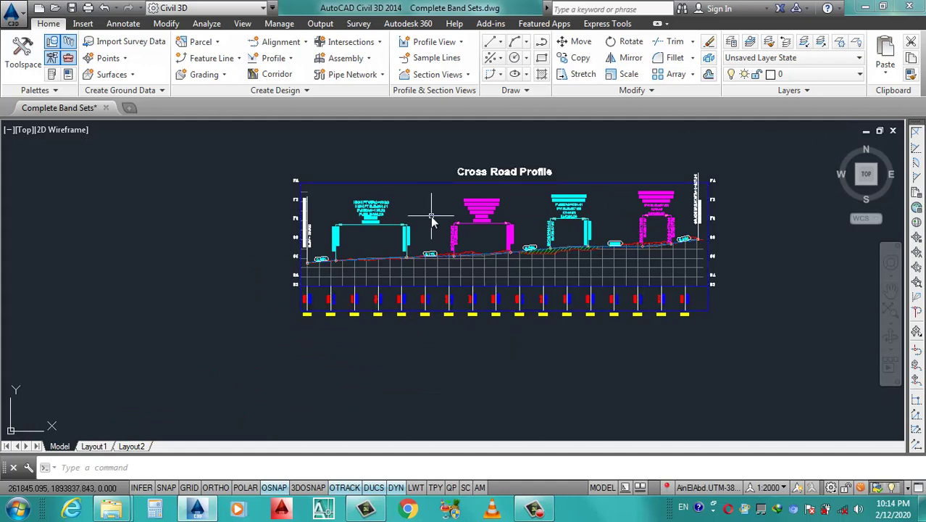
pyautogui.scroll(2, 414, 319)
pyautogui.scroll(-2, 401, 304)
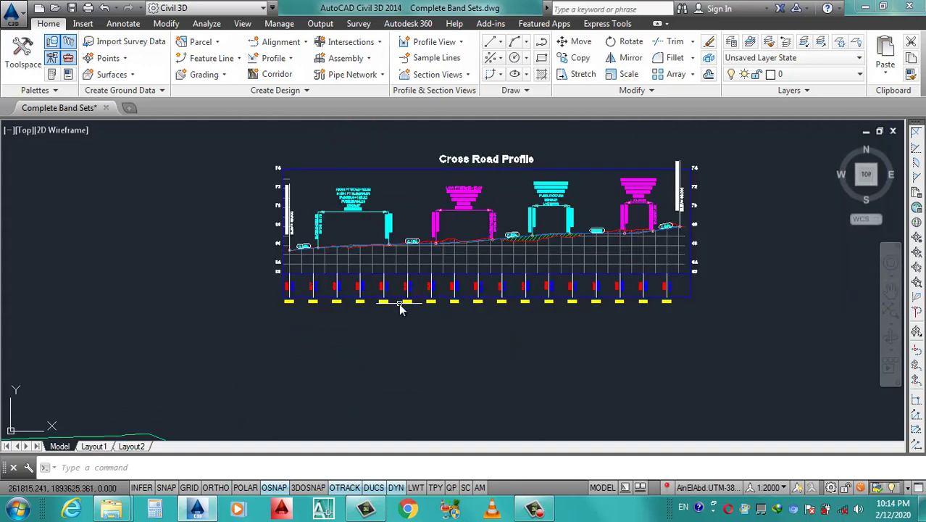
pyautogui.scroll(2, 352, 211)
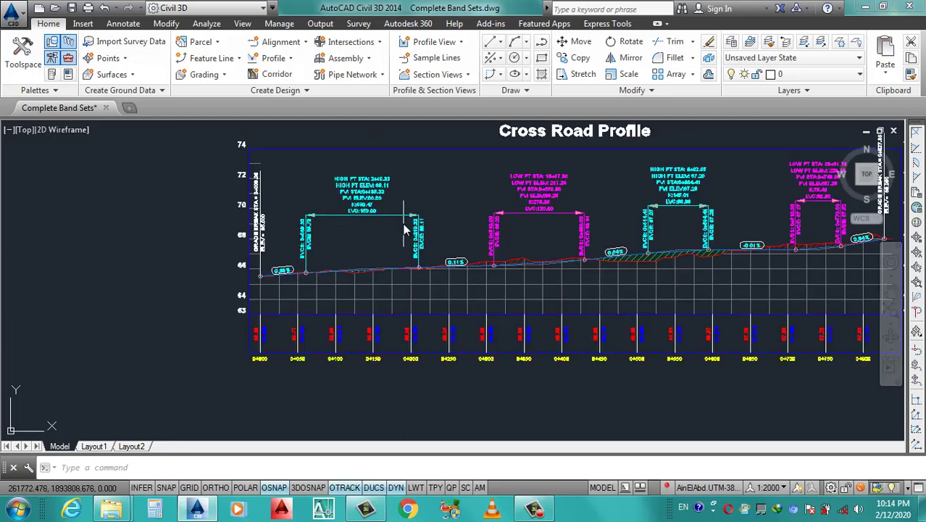
pyautogui.scroll(-2, 420, 233)
pyautogui.scroll(2, 355, 228)
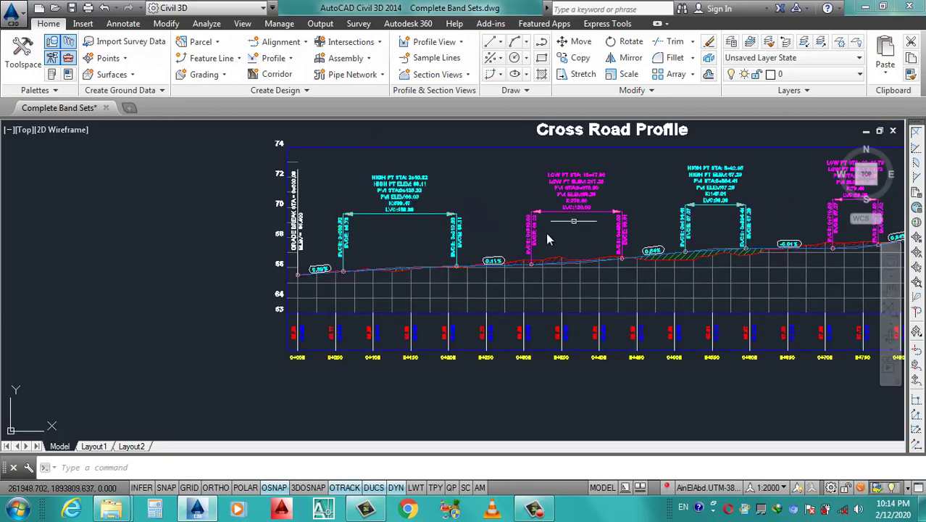
pyautogui.scroll(-2, 500, 239)
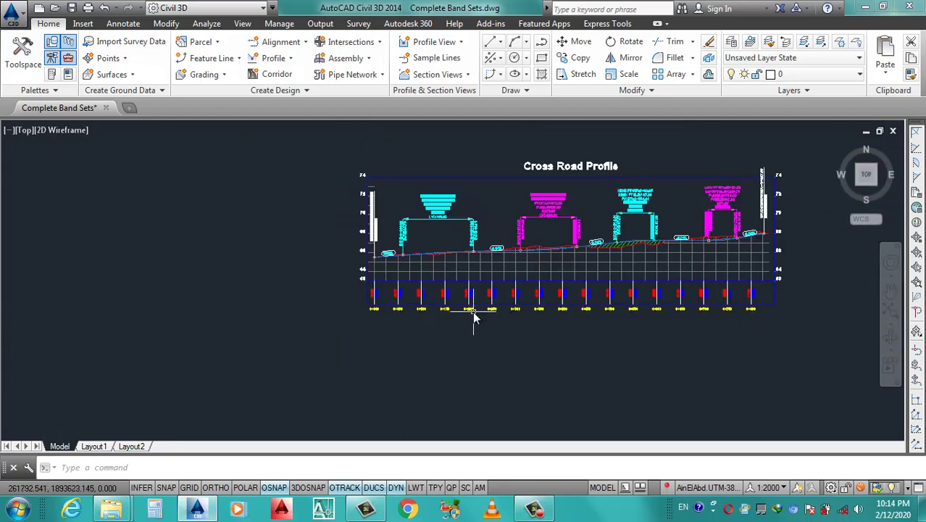
pyautogui.scroll(2, 471, 312)
pyautogui.scroll(2, 459, 290)
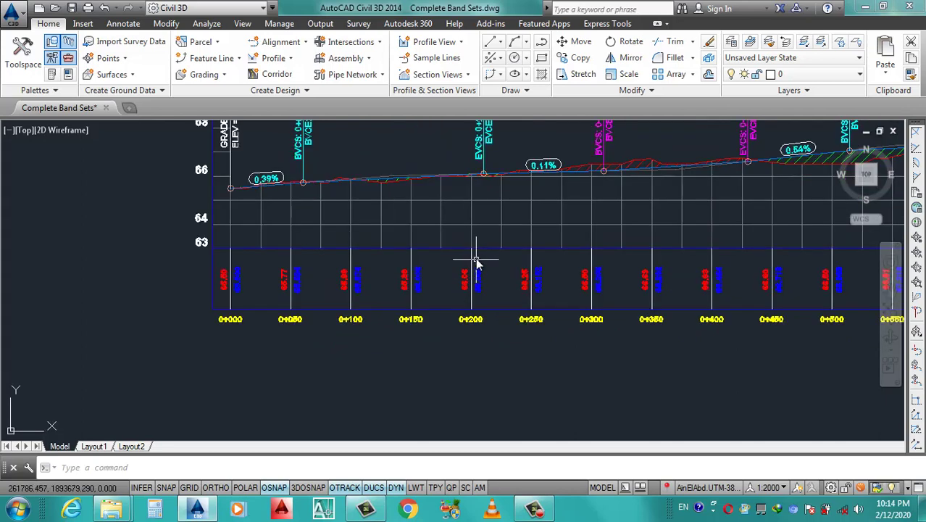
pyautogui.scroll(-1, 476, 285)
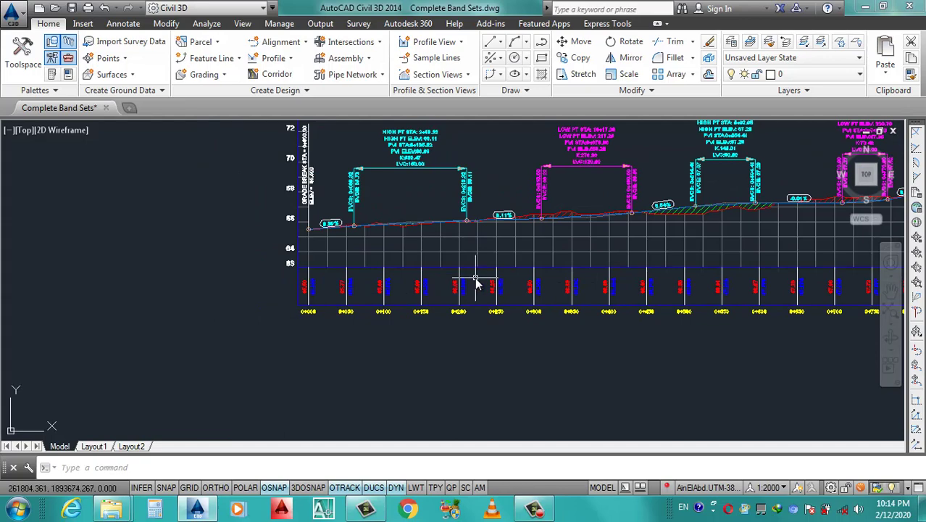
pyautogui.scroll(2, 477, 283)
pyautogui.click(470, 261)
# In Cross Road4's Profile View Properties Bands list, delete the Profile Data band and apply.
pyautogui.rightClick(470, 261)
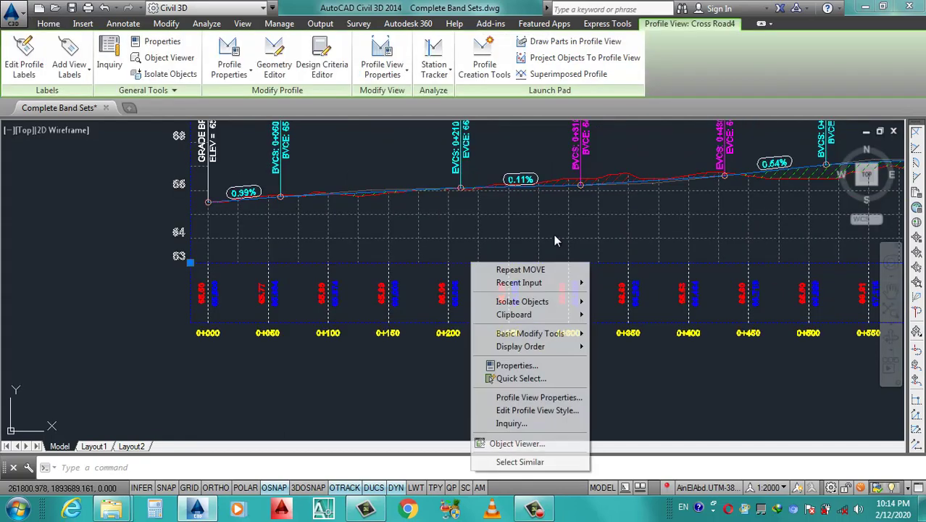
pyautogui.click(548, 354)
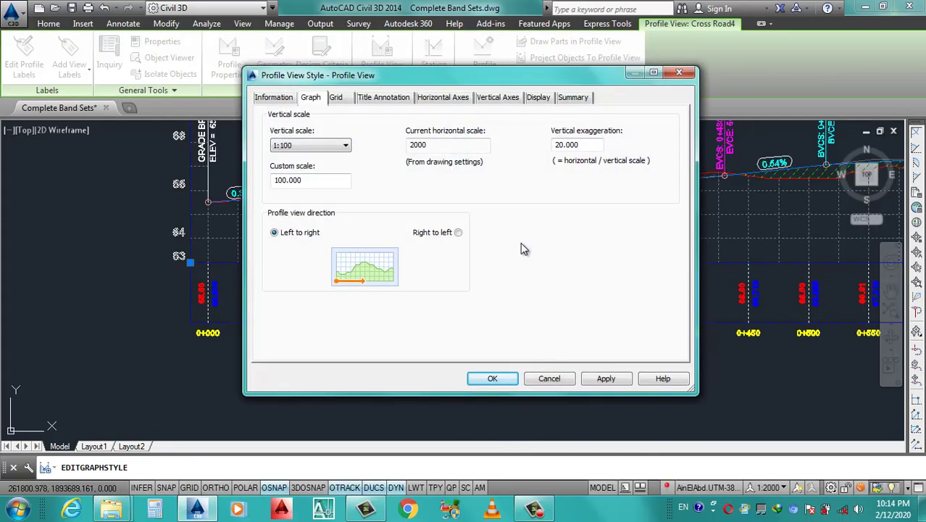
pyautogui.press('Escape')
pyautogui.click(452, 253)
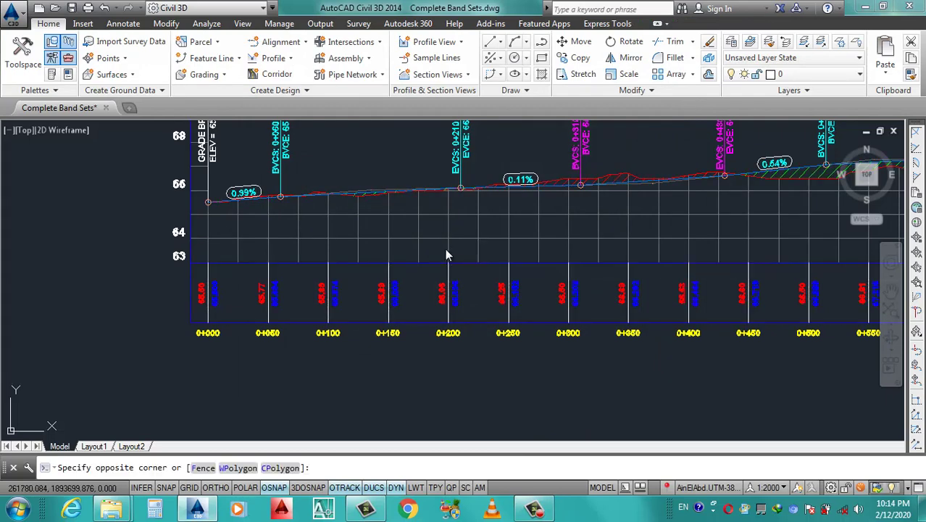
pyautogui.click(449, 249)
pyautogui.rightClick(446, 247)
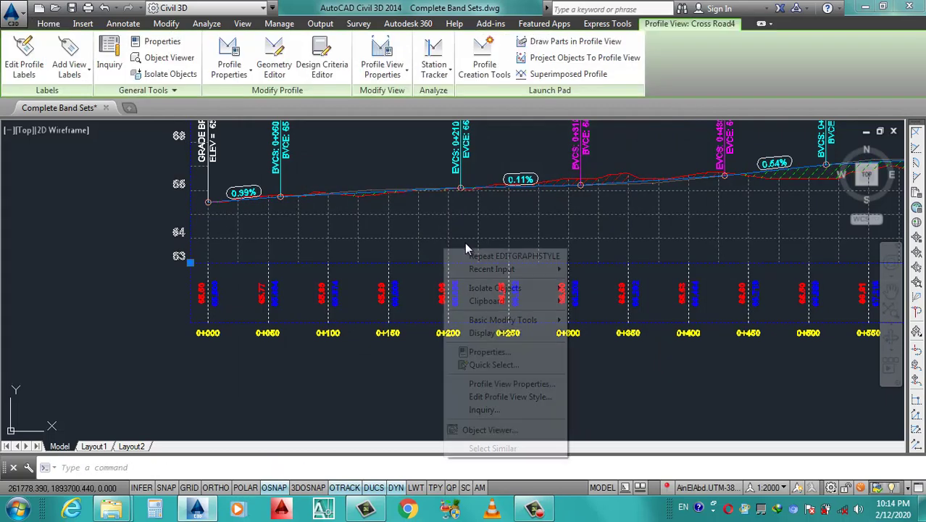
pyautogui.click(507, 384)
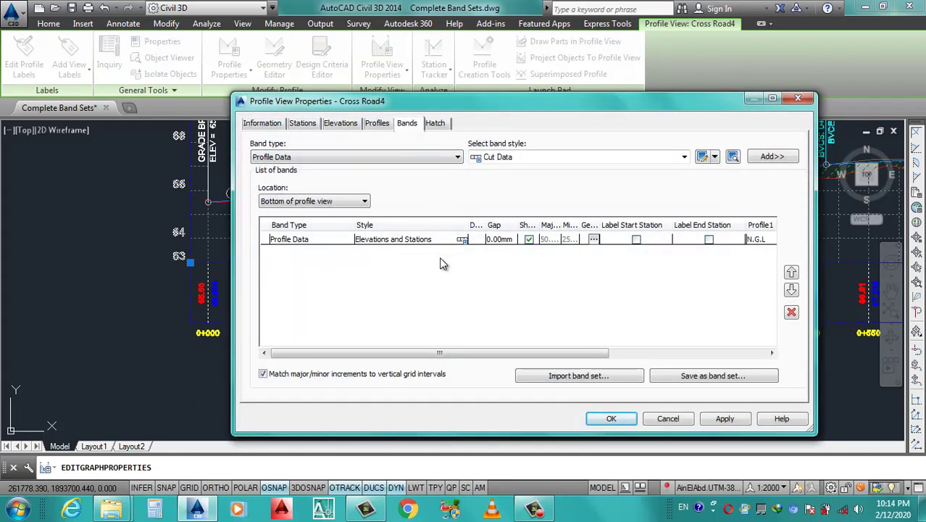
pyautogui.click(445, 240)
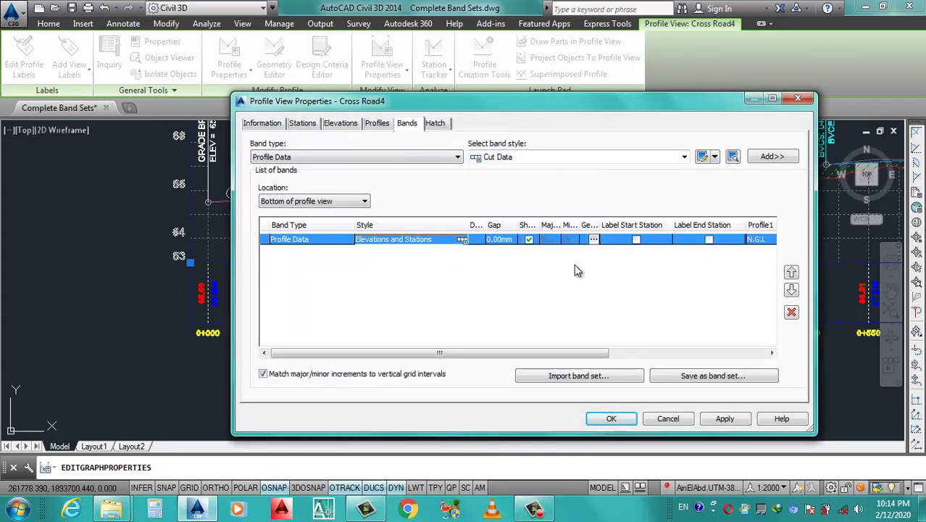
pyautogui.click(793, 315)
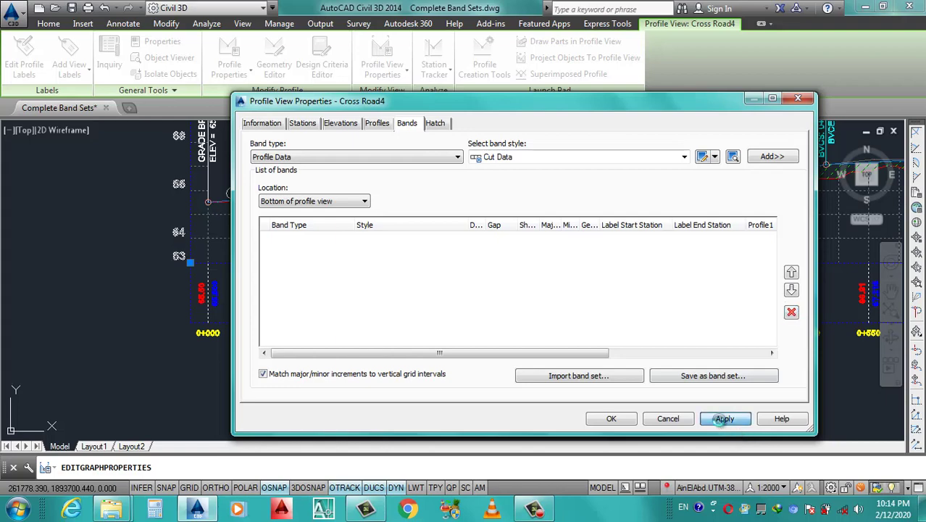
pyautogui.click(724, 419)
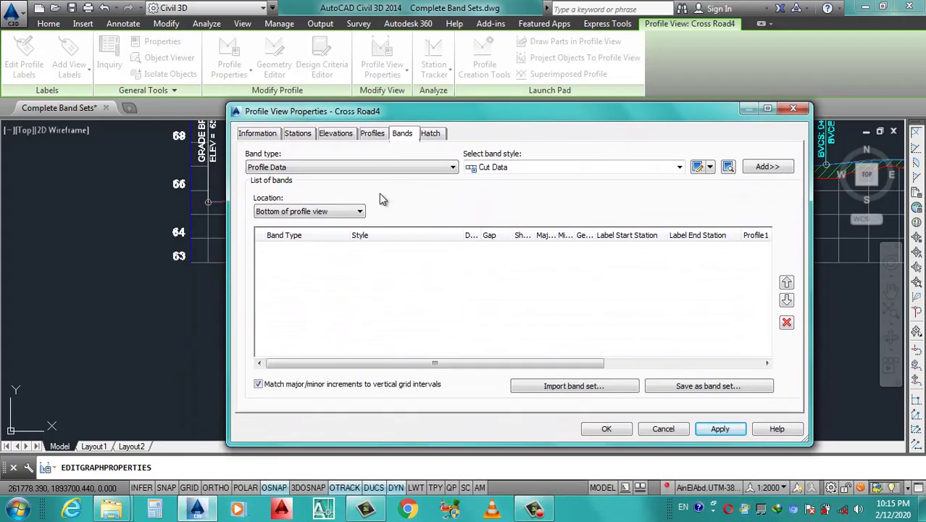
# Create a new Profile Data band style, name it STATION FS, and compose its band title label.
pyautogui.click(711, 167)
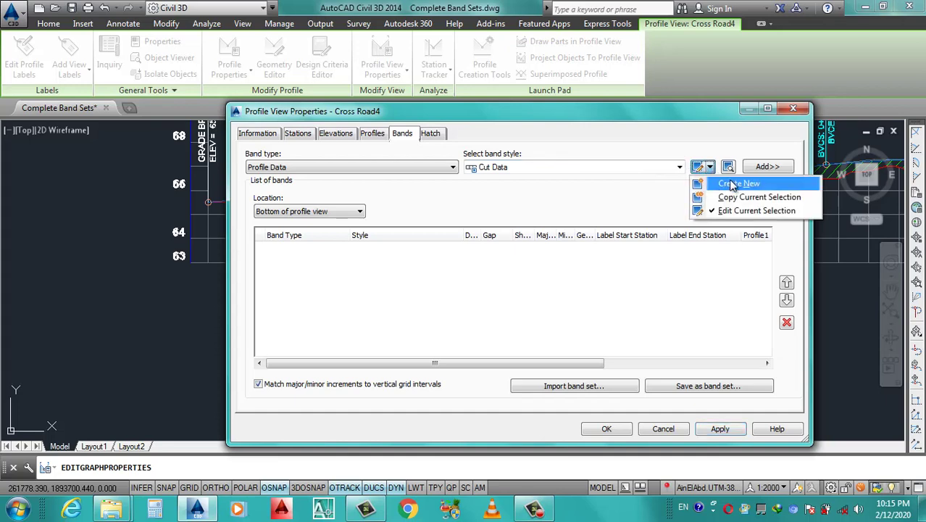
pyautogui.click(739, 183)
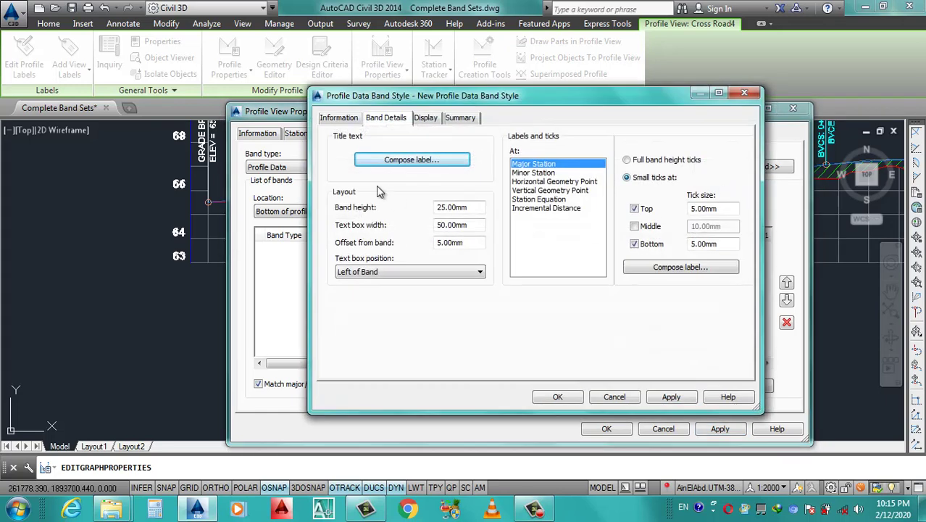
pyautogui.click(347, 120)
pyautogui.doubleClick(429, 153)
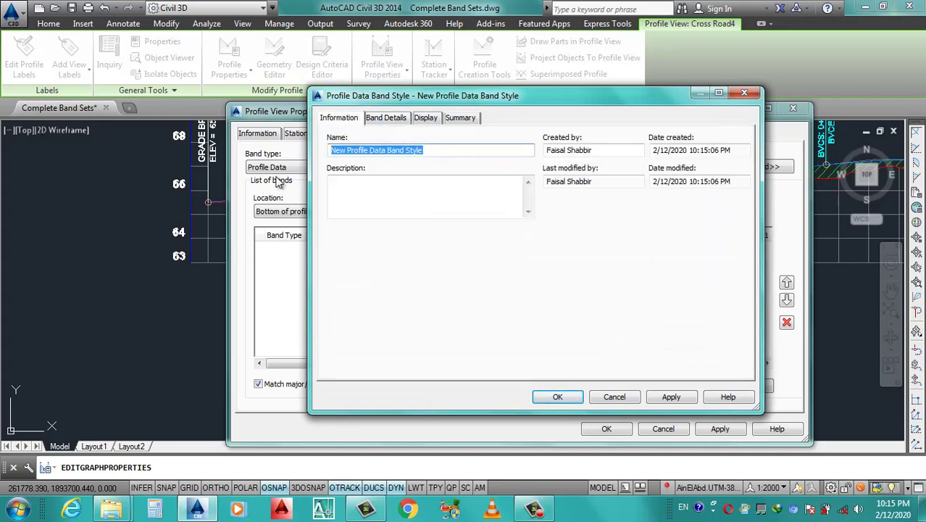
pyautogui.write('STATION F')
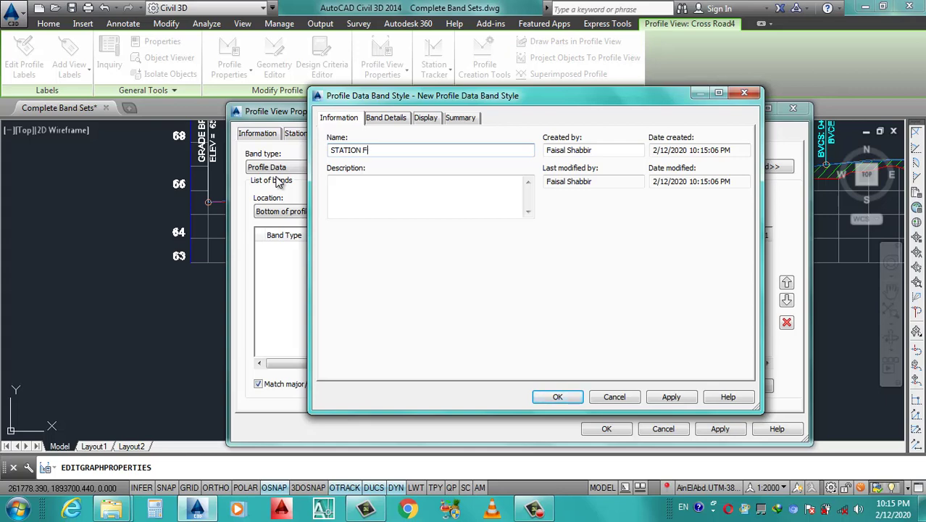
pyautogui.write('S')
pyautogui.moveTo(362, 150); pyautogui.dragTo(330, 151)
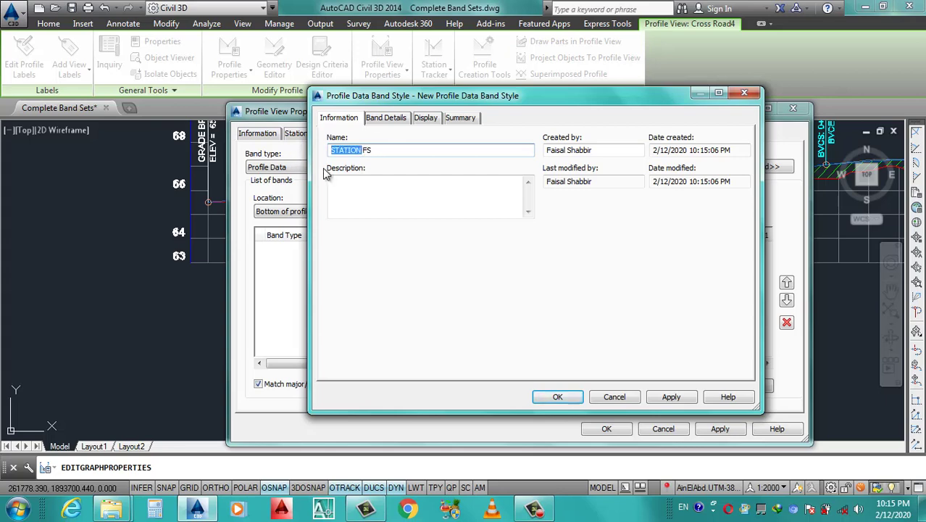
pyautogui.click(395, 119)
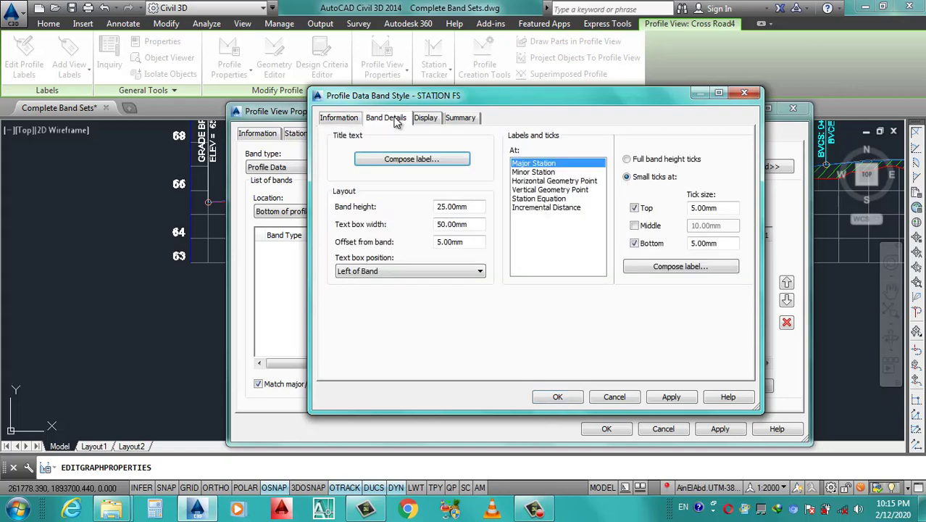
pyautogui.click(401, 161)
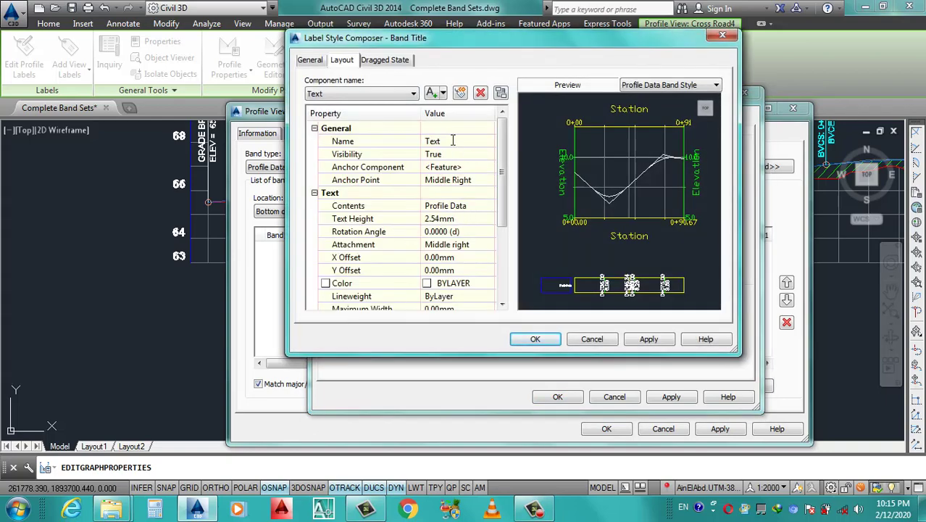
# Rename the title label component to STATION and anchor it at Middle Center.
pyautogui.click(453, 141)
pyautogui.write('STATION')
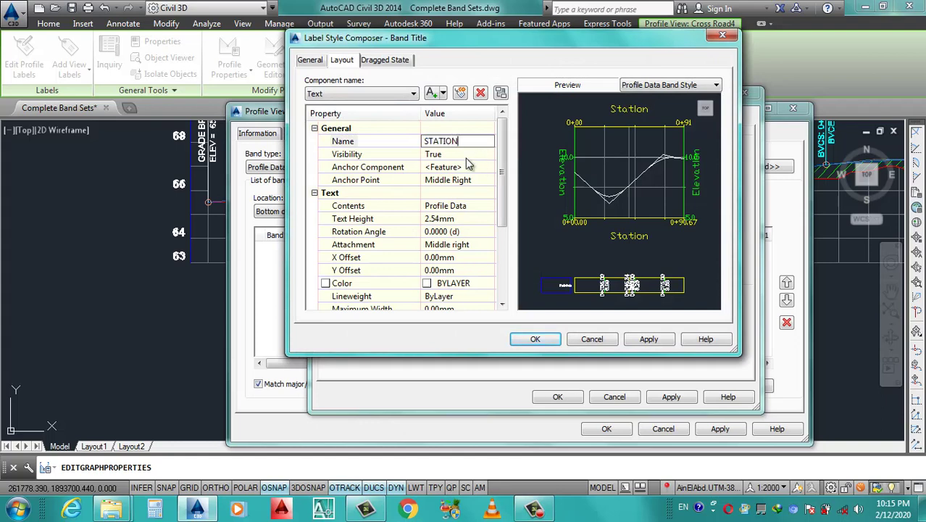
pyautogui.click(469, 157)
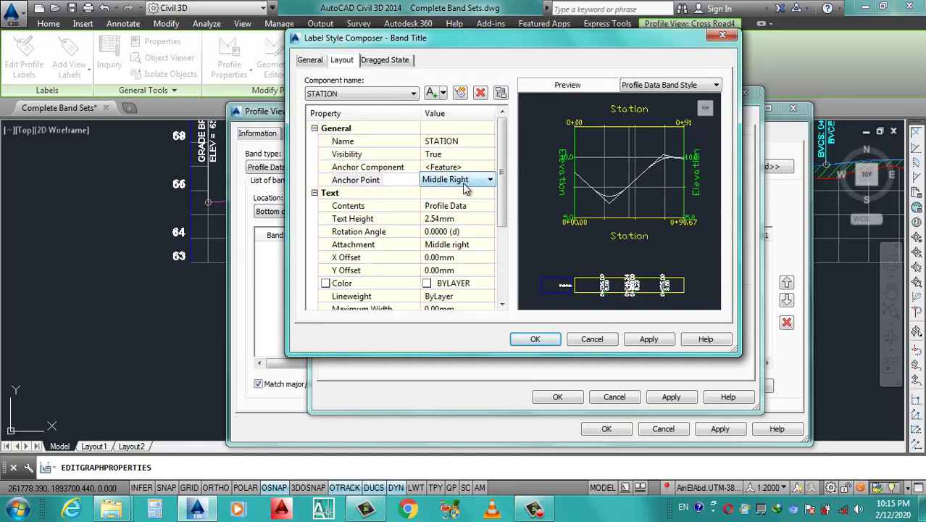
pyautogui.click(471, 181)
pyautogui.click(461, 234)
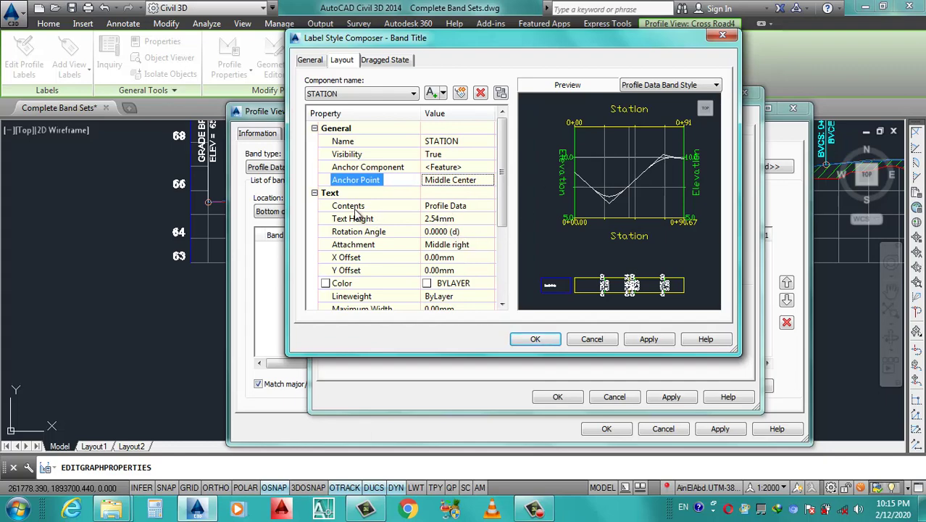
# Replace the label contents with the text STATION, centred, bold and white.
pyautogui.click(487, 208)
pyautogui.click(489, 207)
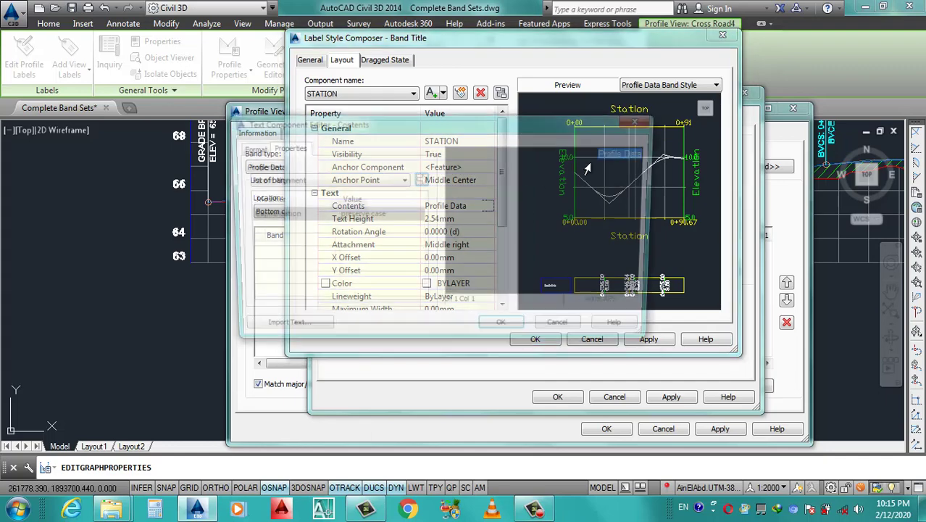
pyautogui.press('Delete')
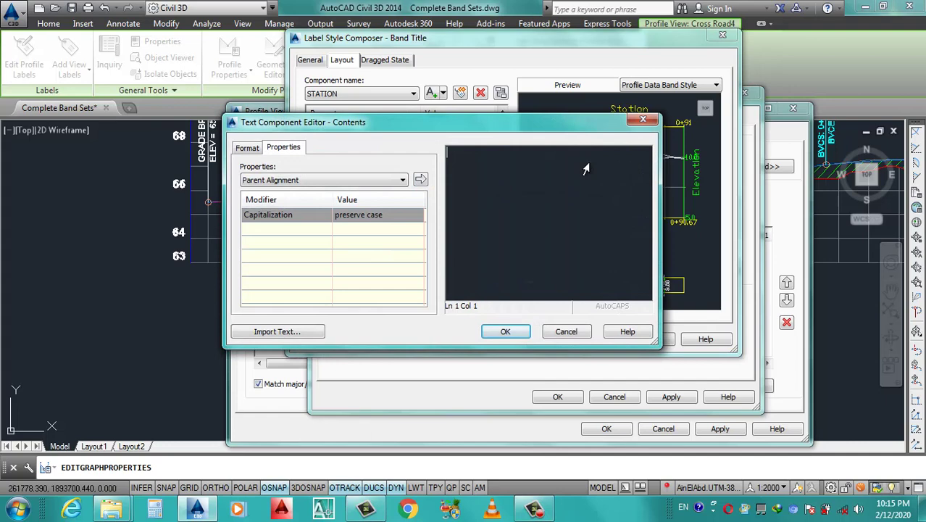
pyautogui.write('STATION')
pyautogui.moveTo(506, 156); pyautogui.dragTo(386, 153)
pyautogui.click(246, 148)
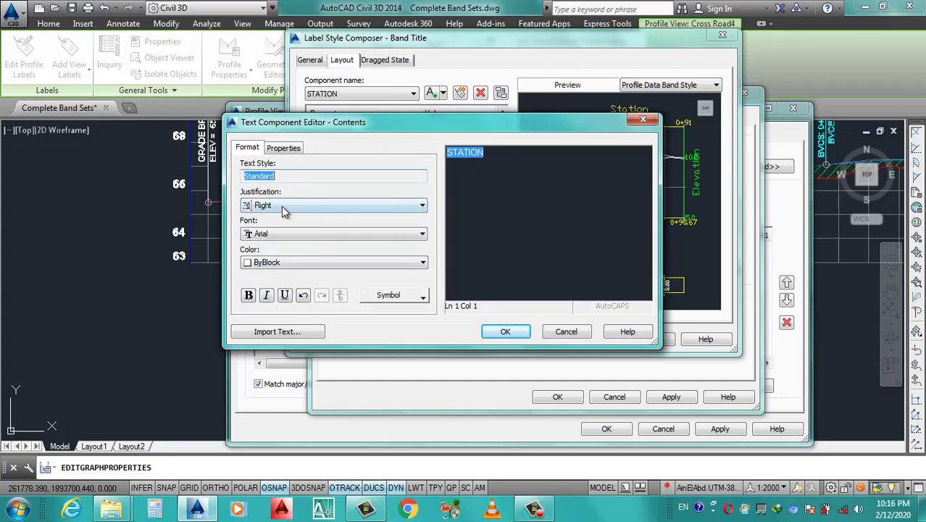
pyautogui.click(284, 207)
pyautogui.click(282, 231)
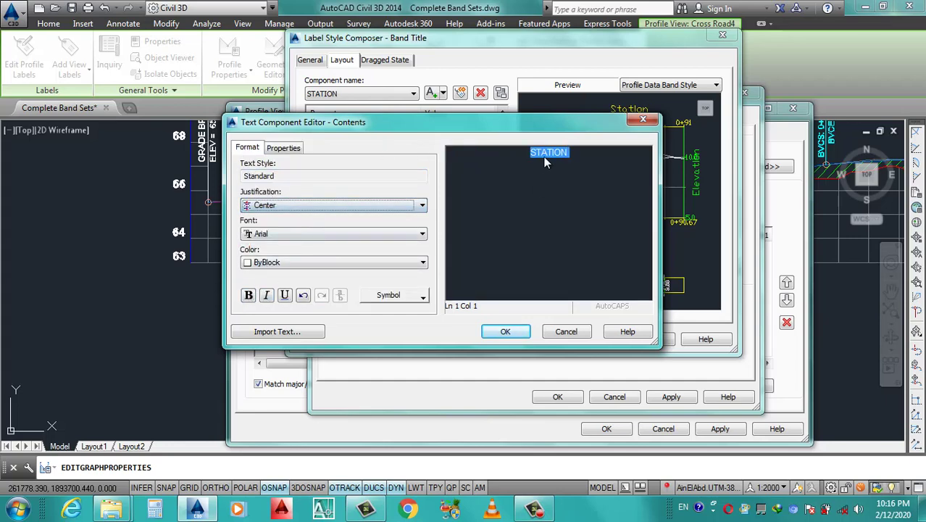
pyautogui.click(248, 295)
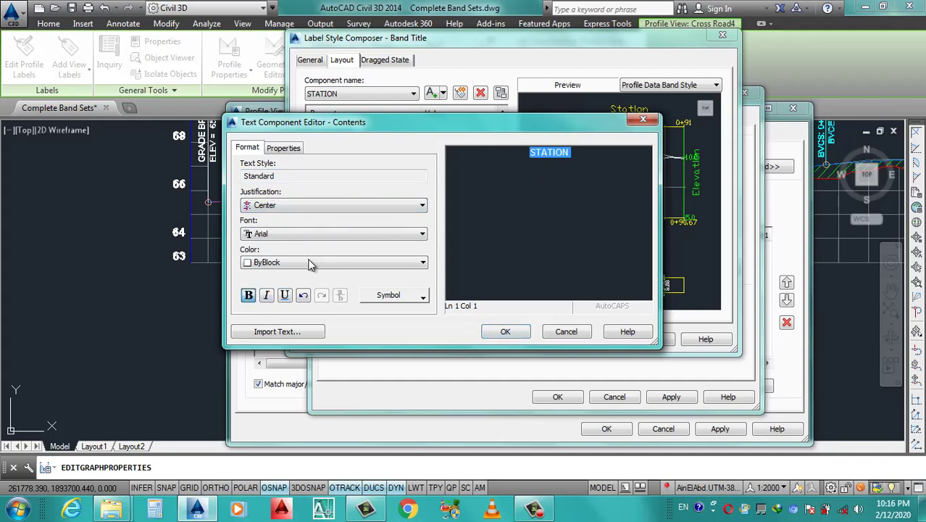
pyautogui.click(310, 264)
pyautogui.click(261, 341)
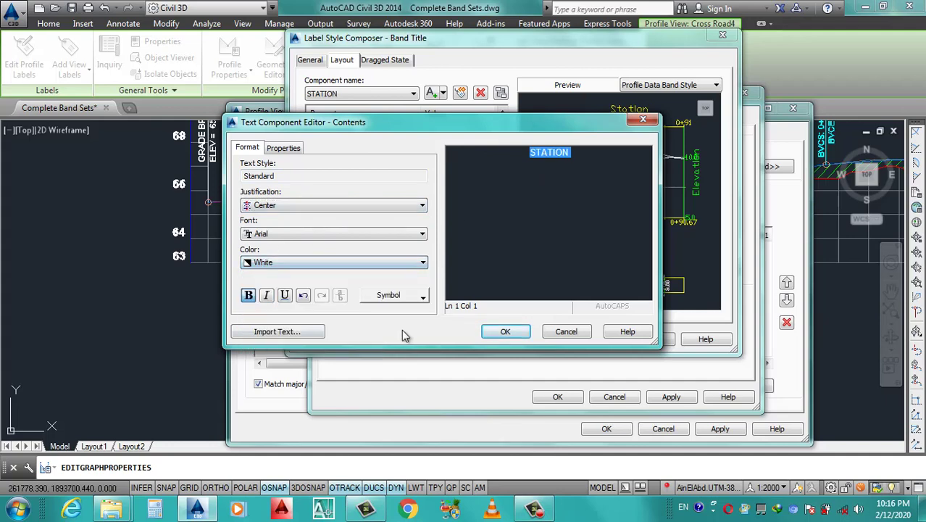
# Set the STATION title text height to 5.50mm with Middle center attachment.
pyautogui.click(506, 333)
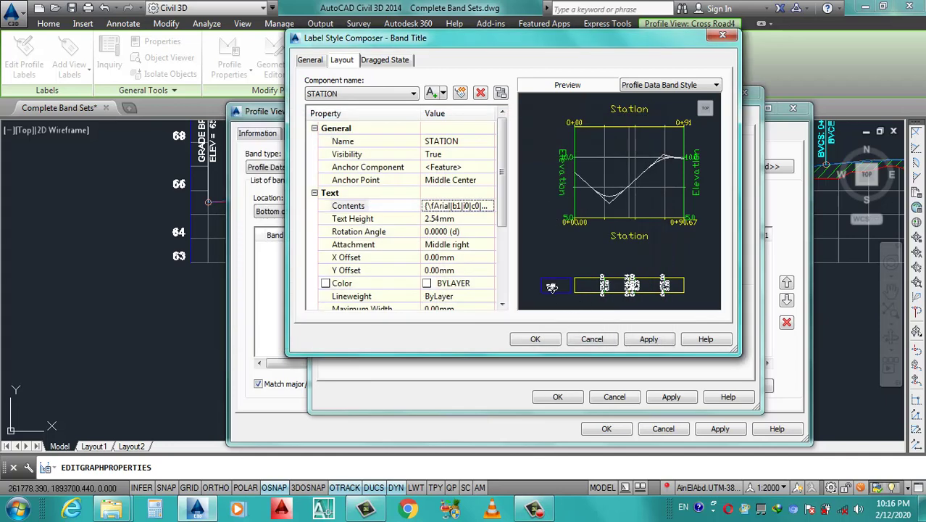
pyautogui.click(463, 219)
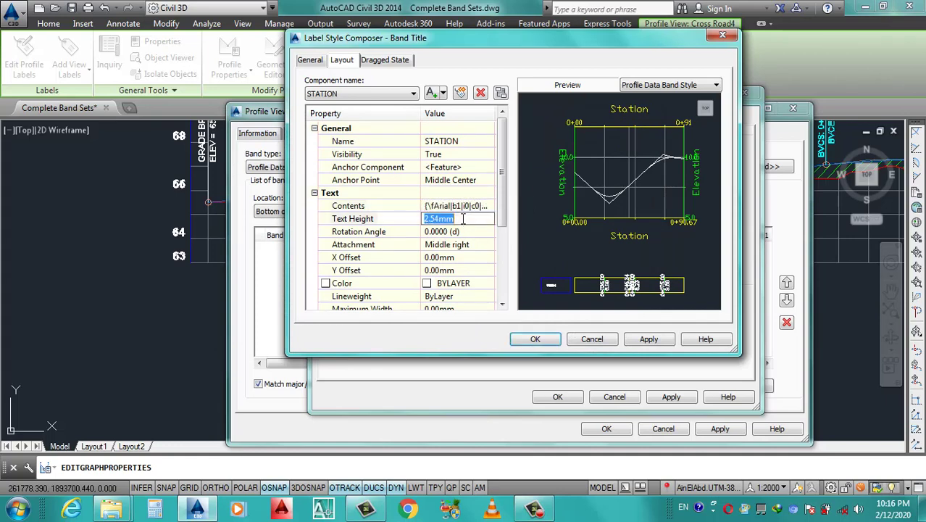
pyautogui.write('5.50')
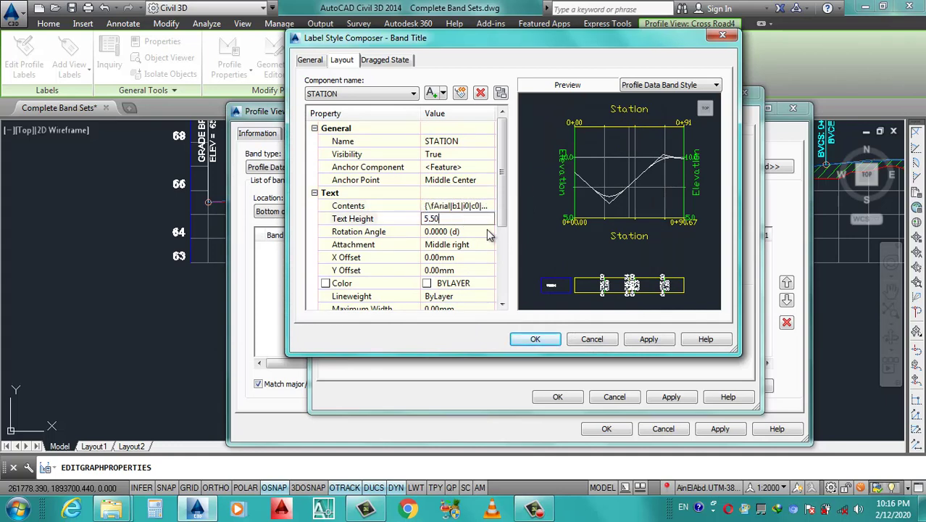
pyautogui.click(489, 233)
pyautogui.click(484, 245)
pyautogui.click(490, 244)
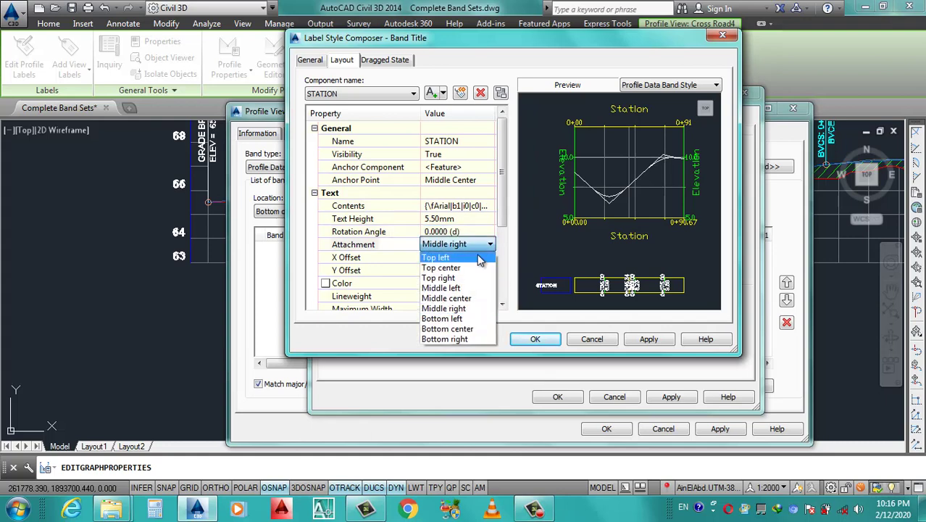
pyautogui.click(462, 298)
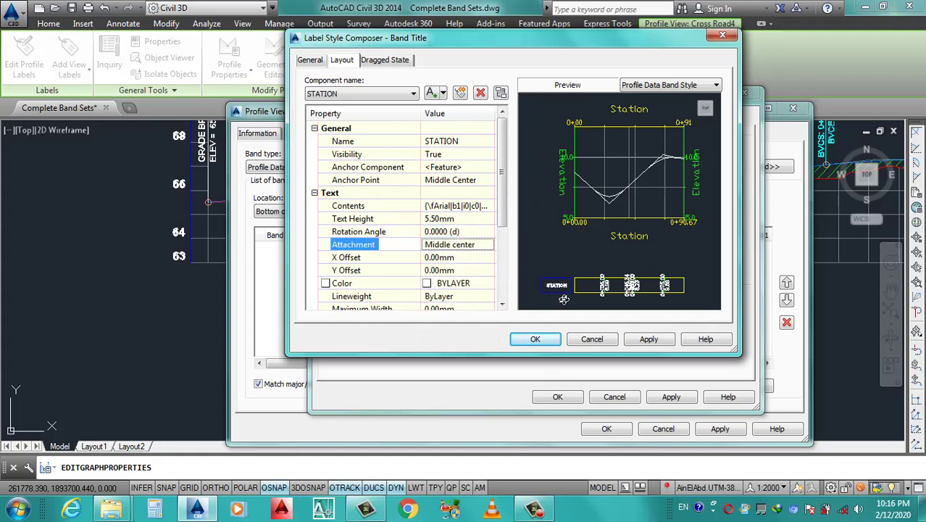
# Make the title text colour white, then apply and close the Label Style Composer.
pyautogui.scroll(-3, 511, 232)
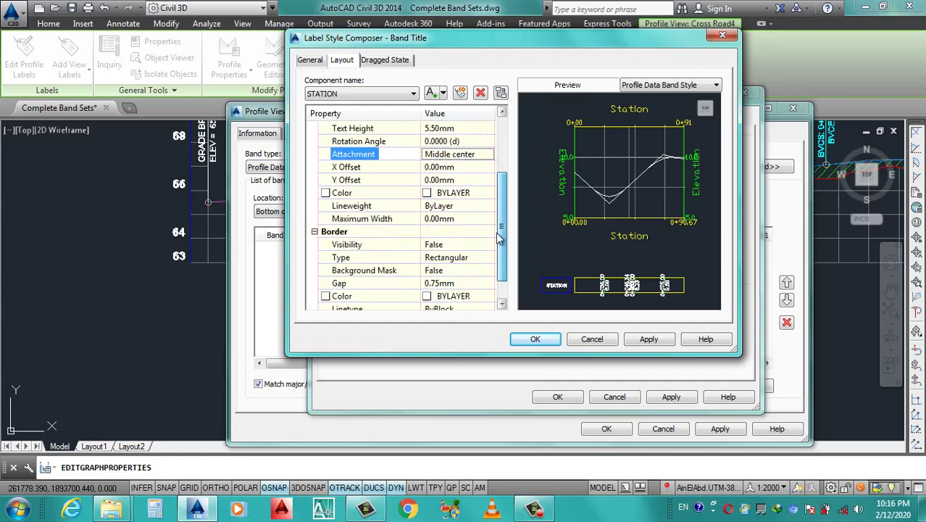
pyautogui.click(488, 193)
pyautogui.click(488, 193)
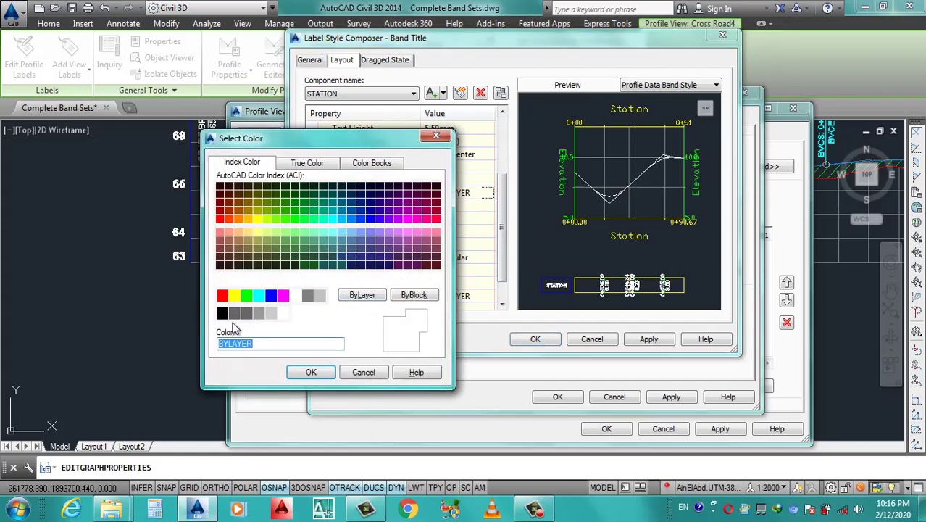
pyautogui.click(295, 296)
pyautogui.click(304, 368)
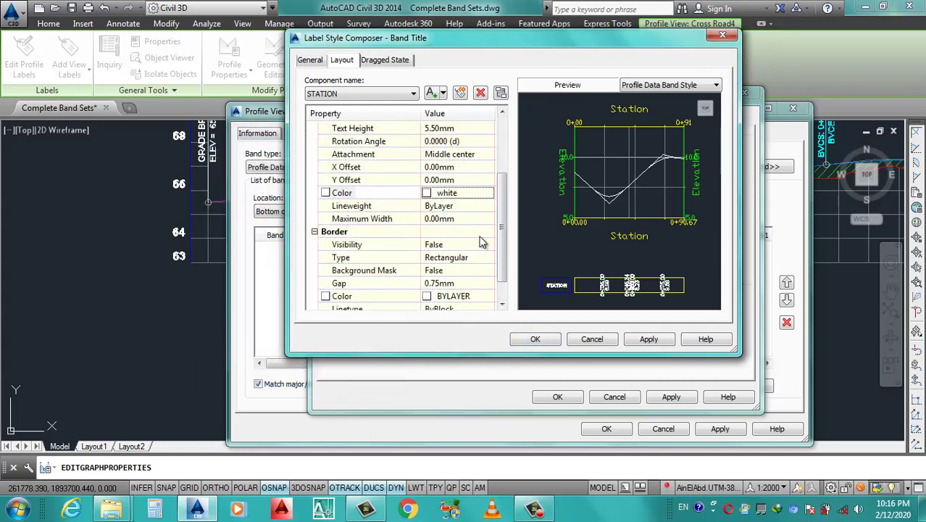
pyautogui.scroll(-1, 508, 289)
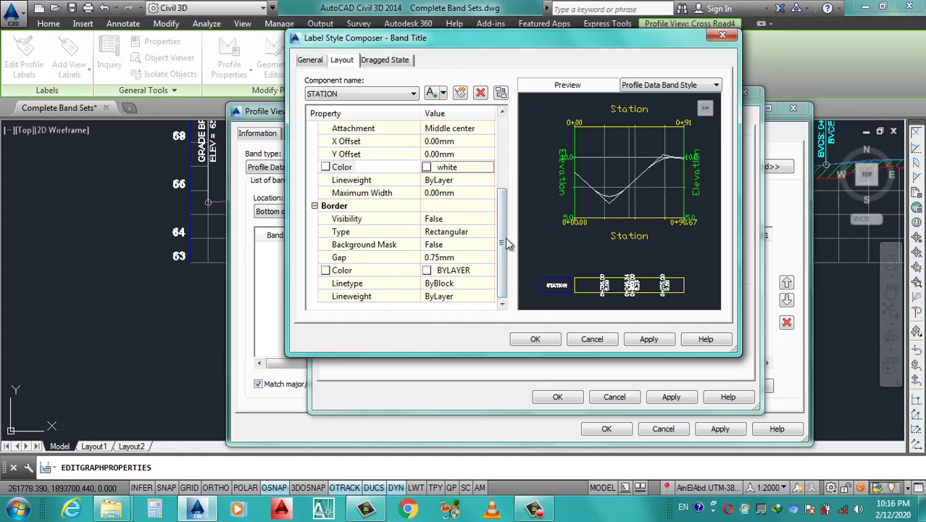
pyautogui.scroll(3, 505, 237)
pyautogui.click(647, 338)
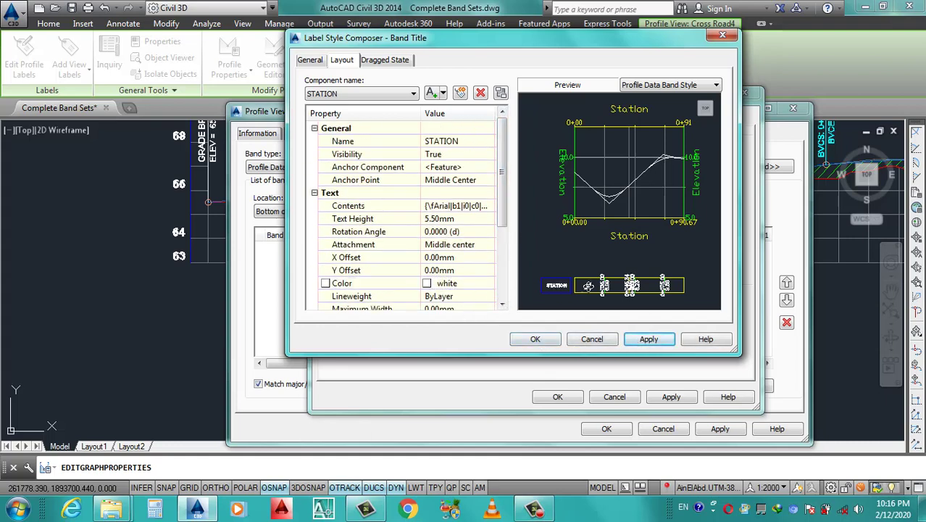
pyautogui.click(534, 341)
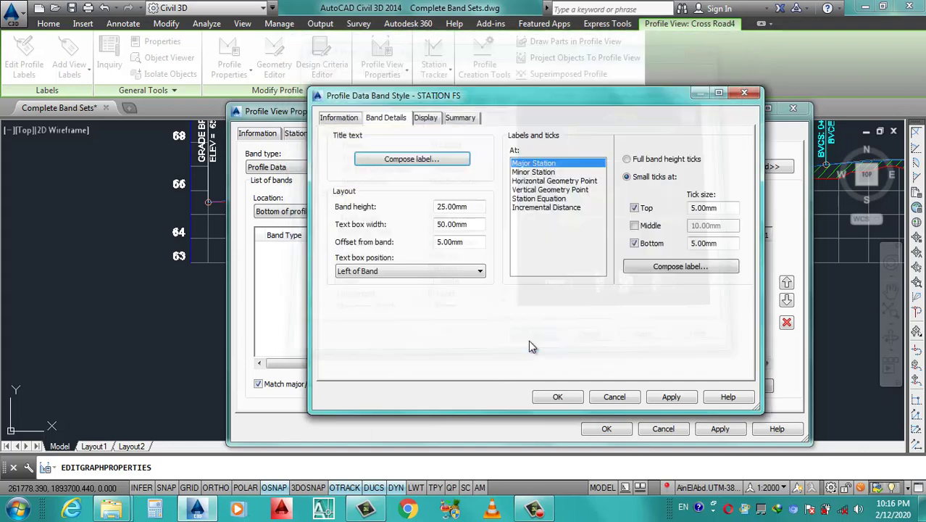
# Open the Major Station label composer with the Station Value component selected.
pyautogui.click(668, 268)
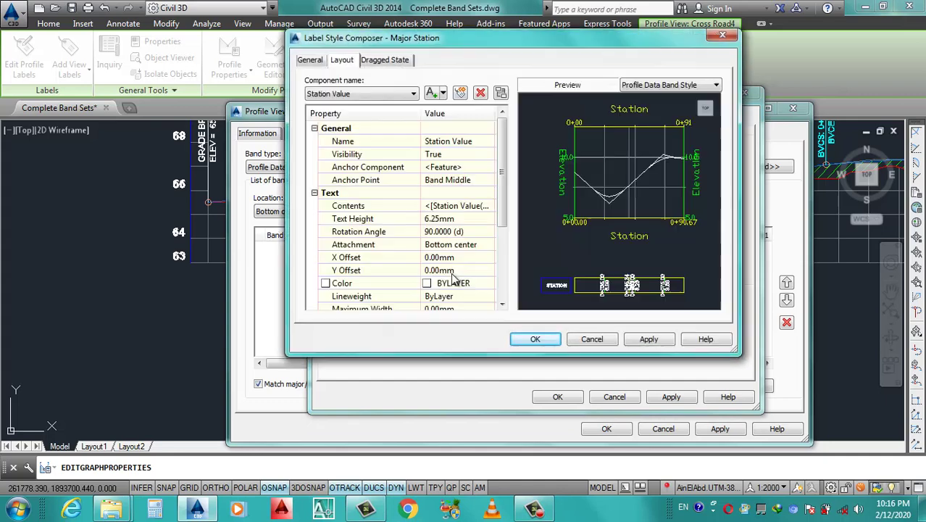
pyautogui.click(363, 94)
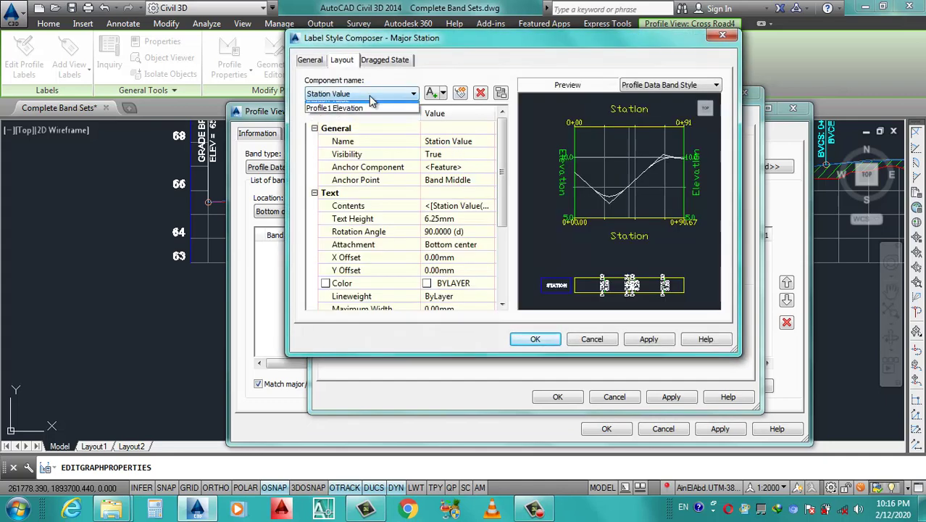
pyautogui.click(330, 106)
pyautogui.click(362, 93)
pyautogui.click(363, 115)
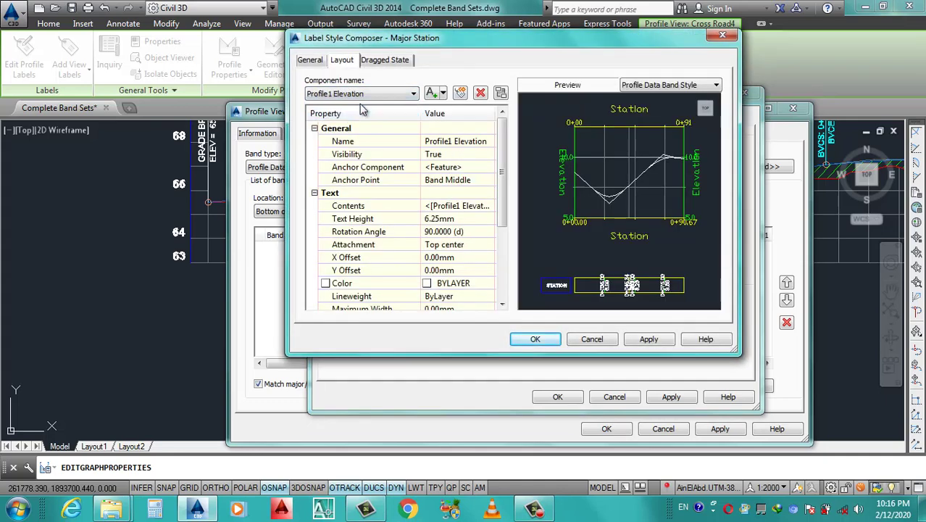
pyautogui.scroll(1, 419, 108)
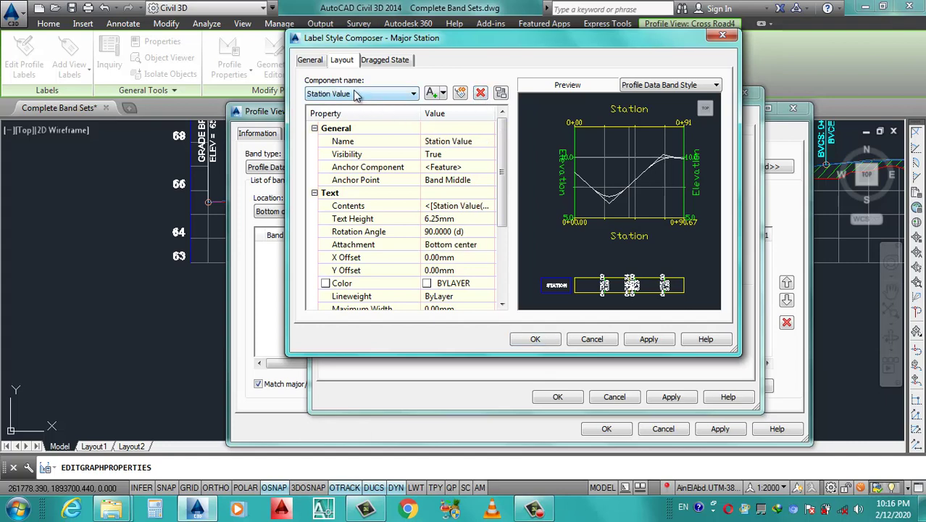
pyautogui.click(355, 94)
pyautogui.click(355, 106)
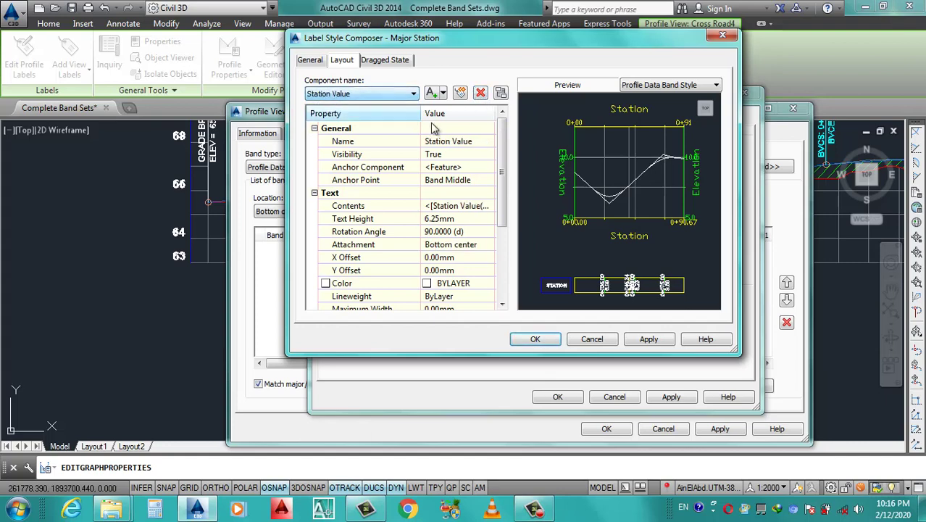
# Rename the Station Value component to STATION, keeping the Band Middle anchor point.
pyautogui.click(448, 141)
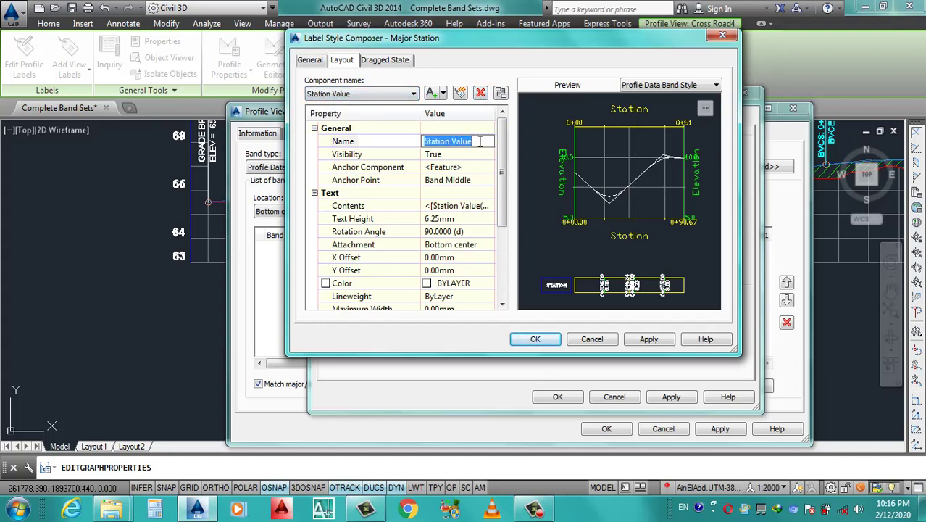
pyautogui.write('STATION')
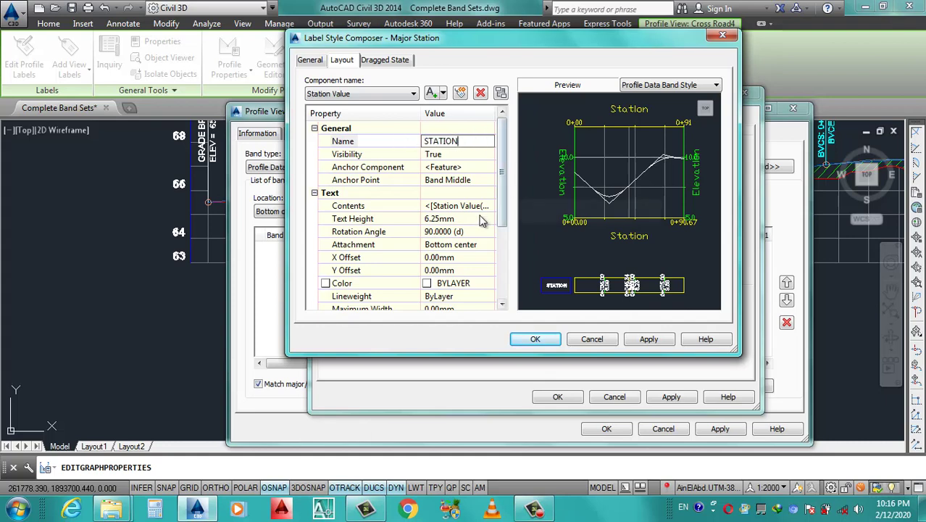
pyautogui.click(472, 181)
pyautogui.click(473, 181)
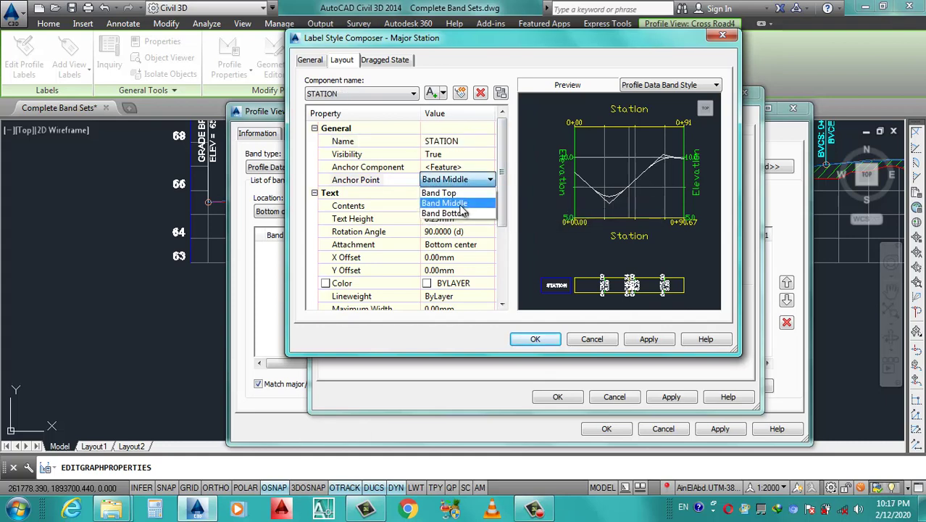
pyautogui.click(458, 205)
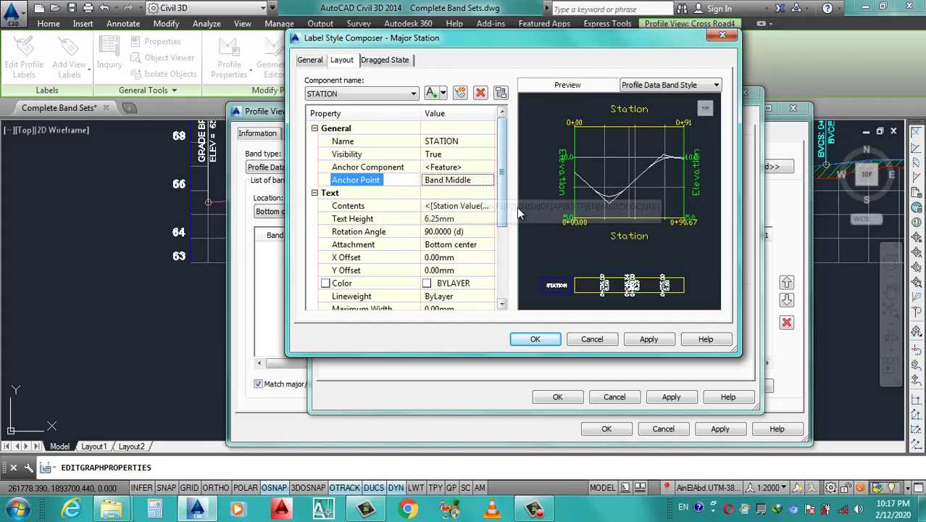
pyautogui.click(475, 206)
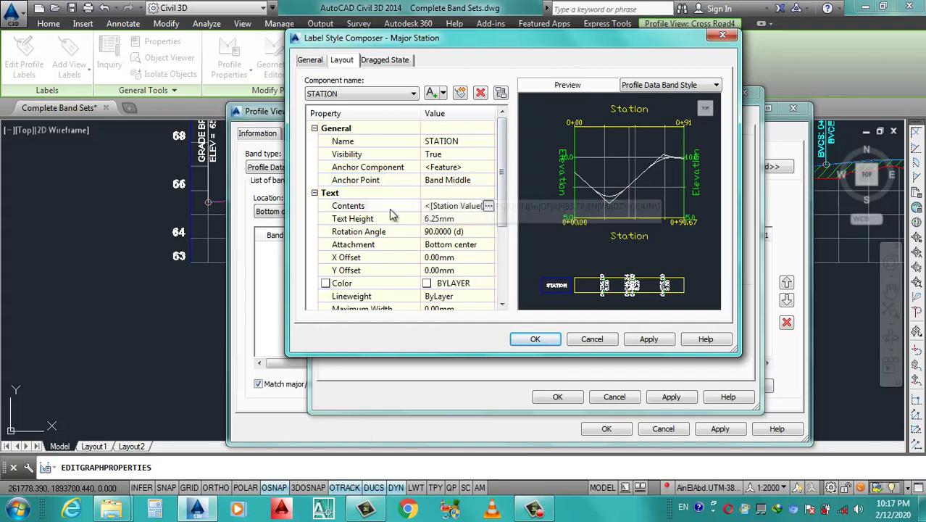
# Set the Station Value precision to 1 and update the label contents.
pyautogui.click(489, 206)
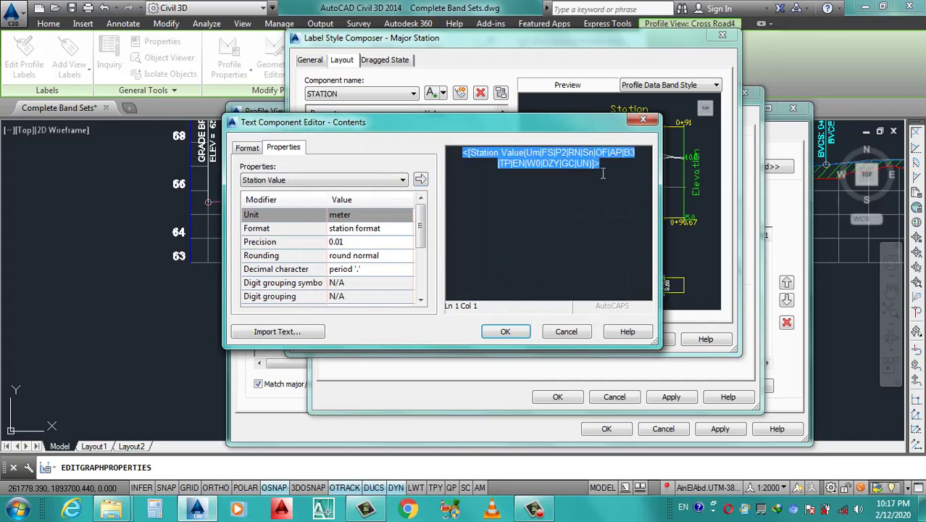
pyautogui.click(307, 183)
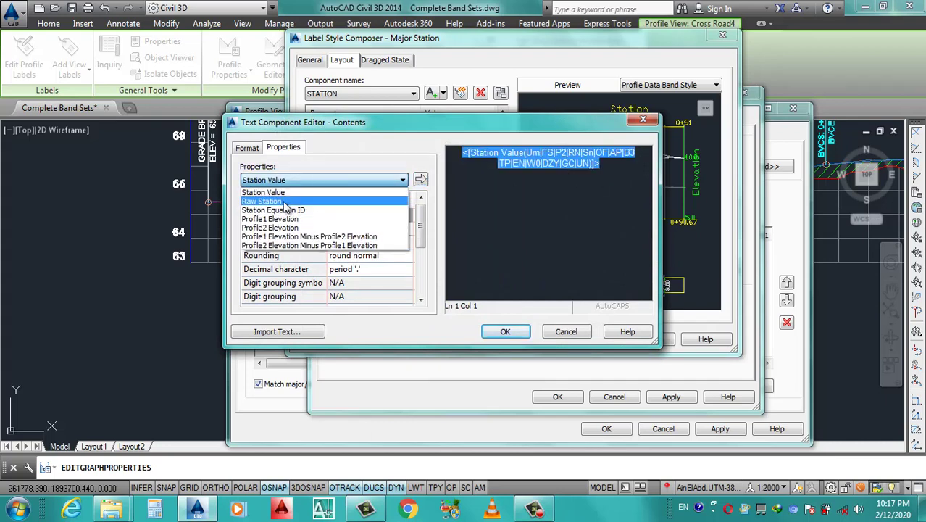
pyautogui.click(319, 192)
pyautogui.click(352, 243)
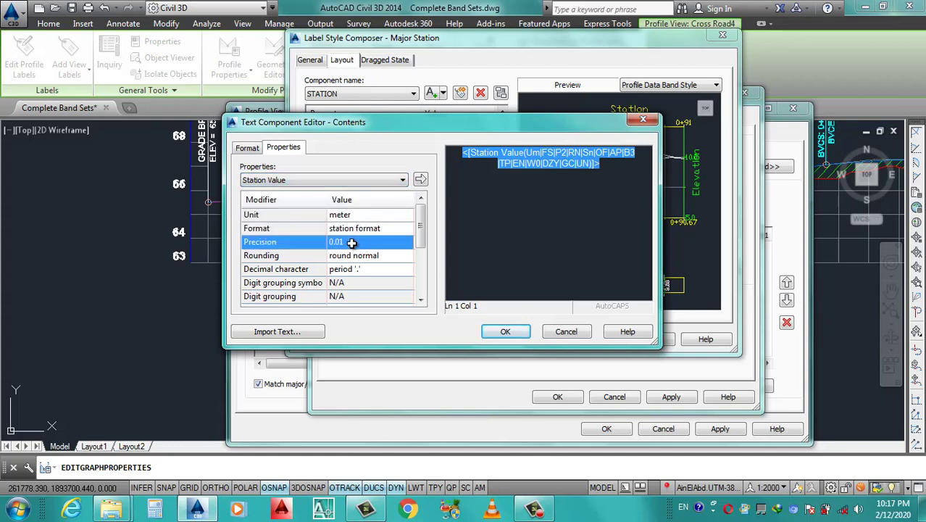
pyautogui.click(351, 243)
pyautogui.click(344, 256)
pyautogui.moveTo(421, 227)
pyautogui.mouseDown()
pyautogui.moveTo(420, 283)
pyautogui.moveTo(421, 222)
pyautogui.mouseUp()
pyautogui.click(420, 180)
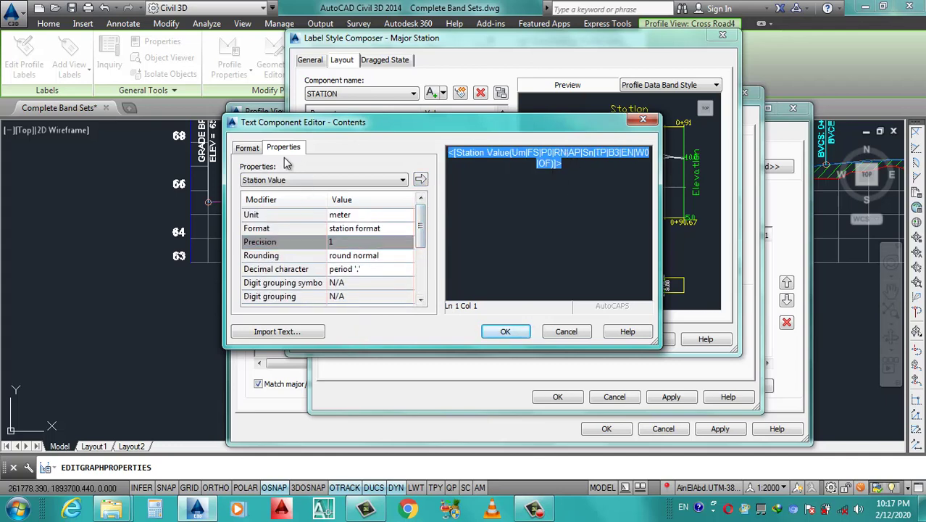
# Format the station label text as bold and white, then confirm the contents.
pyautogui.click(247, 149)
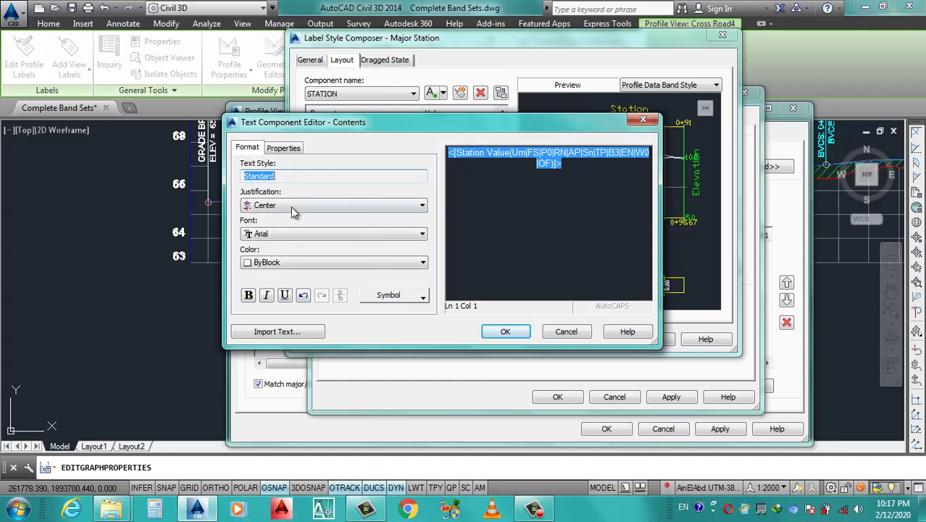
pyautogui.click(288, 263)
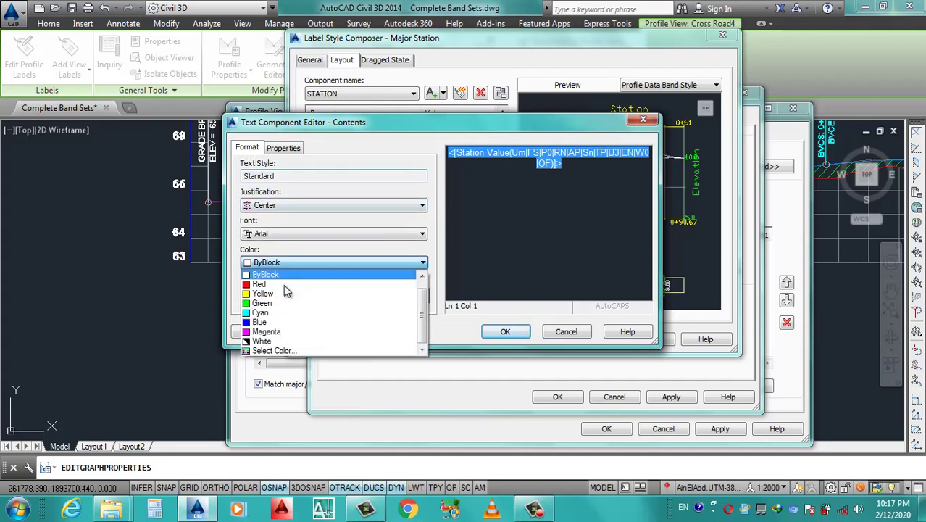
pyautogui.click(266, 346)
pyautogui.click(248, 296)
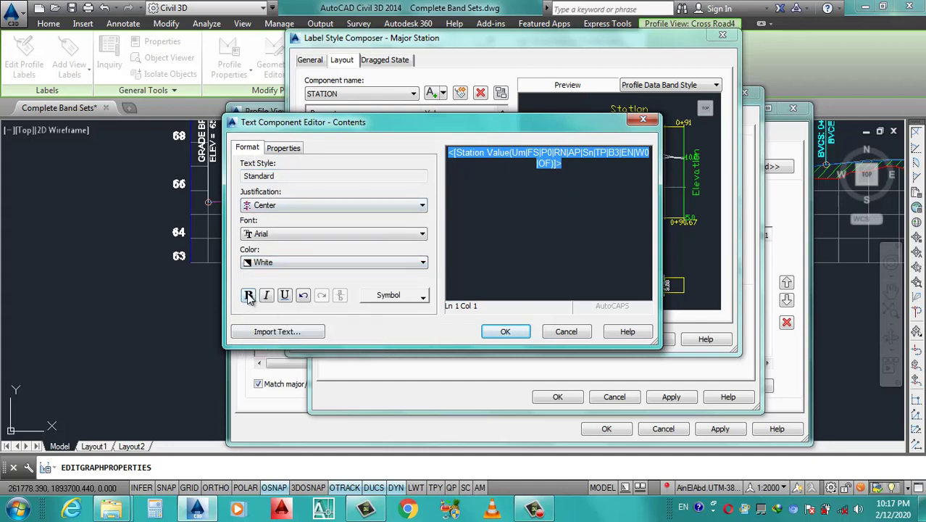
pyautogui.click(249, 296)
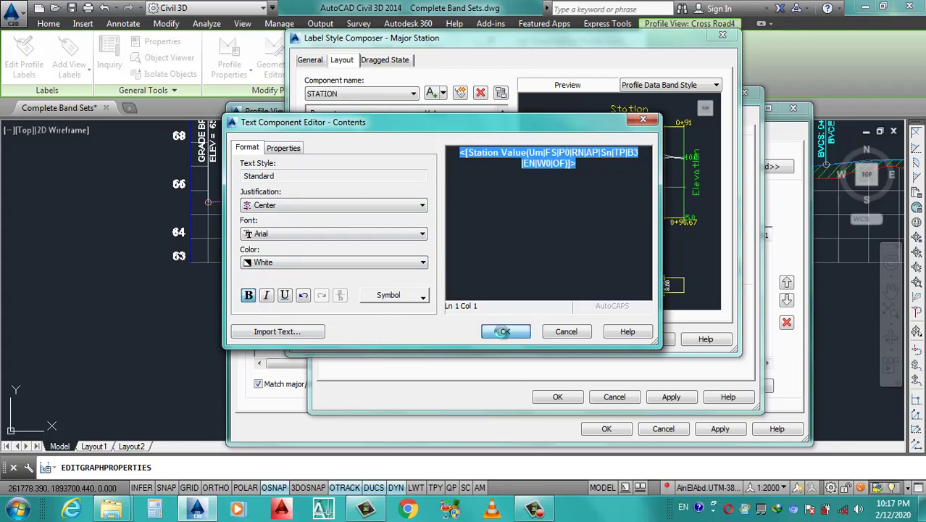
pyautogui.click(506, 332)
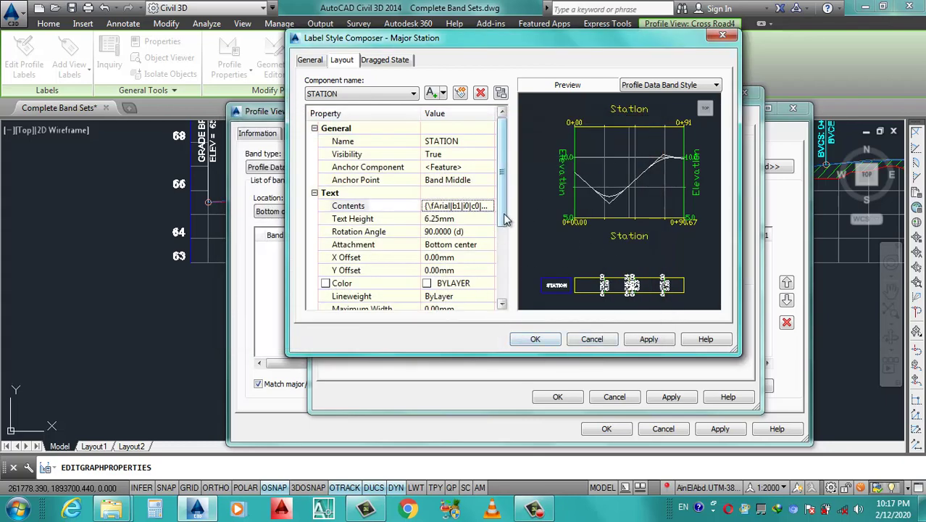
# Give the major station label a 3.25mm text height with Middle center attachment.
pyautogui.scroll(-4, 500, 239)
pyautogui.scroll(3, 475, 232)
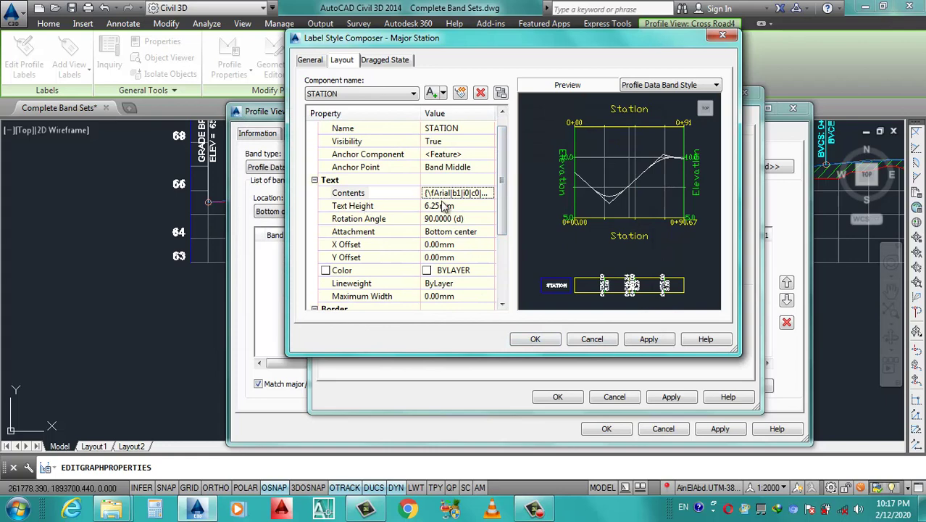
pyautogui.click(449, 206)
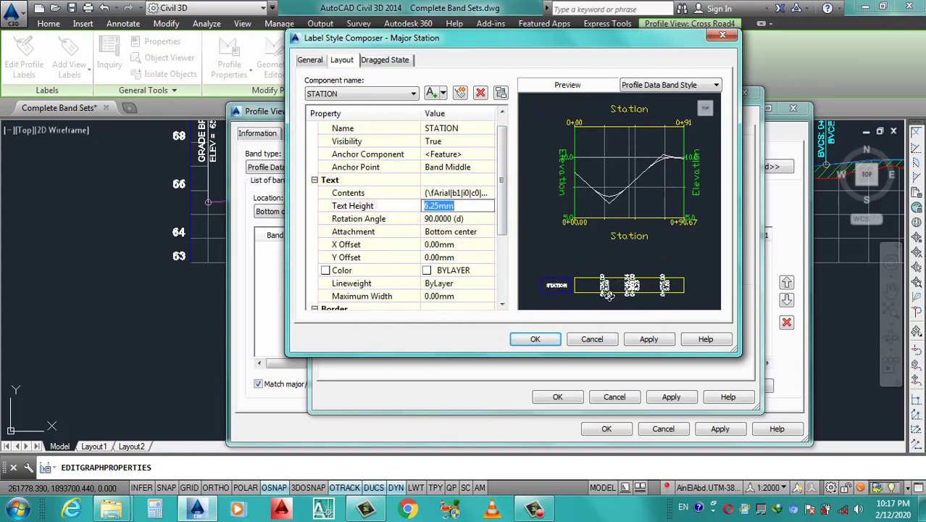
pyautogui.write('3')
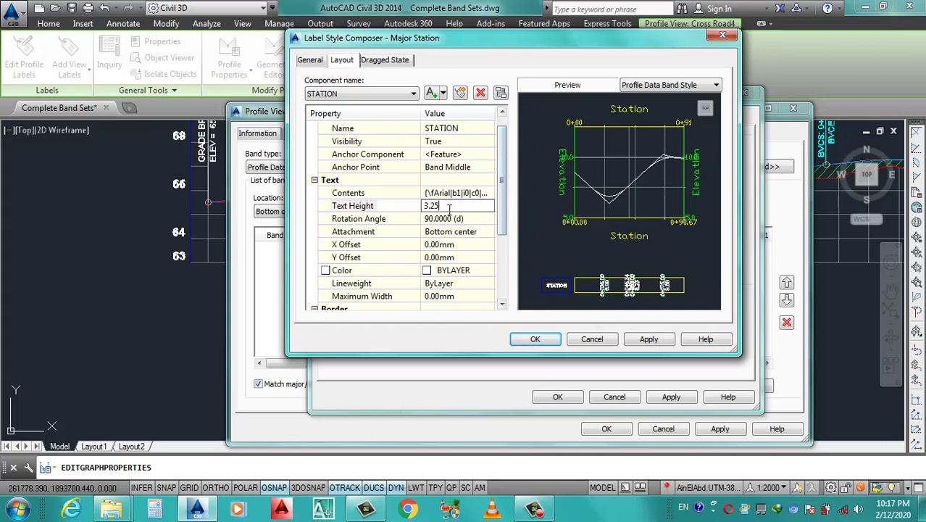
pyautogui.moveTo(504, 209); pyautogui.dragTo(504, 216)
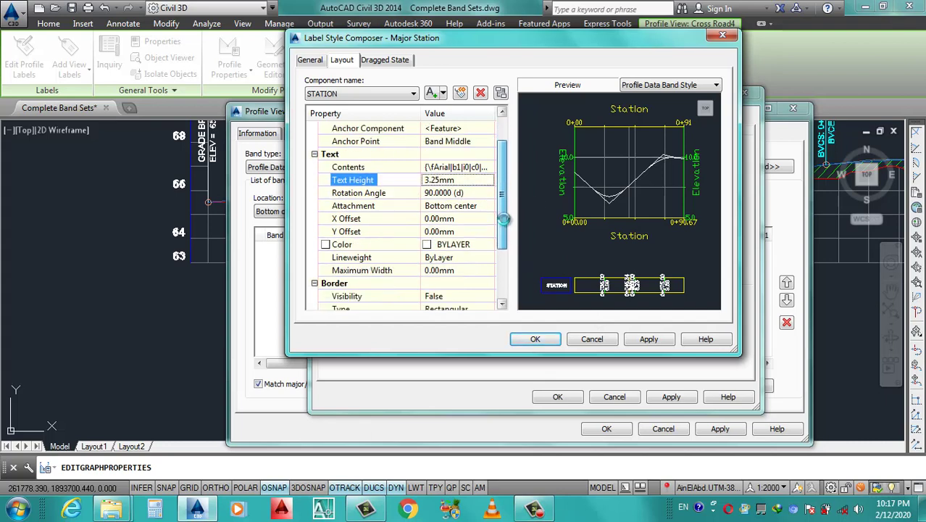
pyautogui.click(464, 206)
pyautogui.click(490, 205)
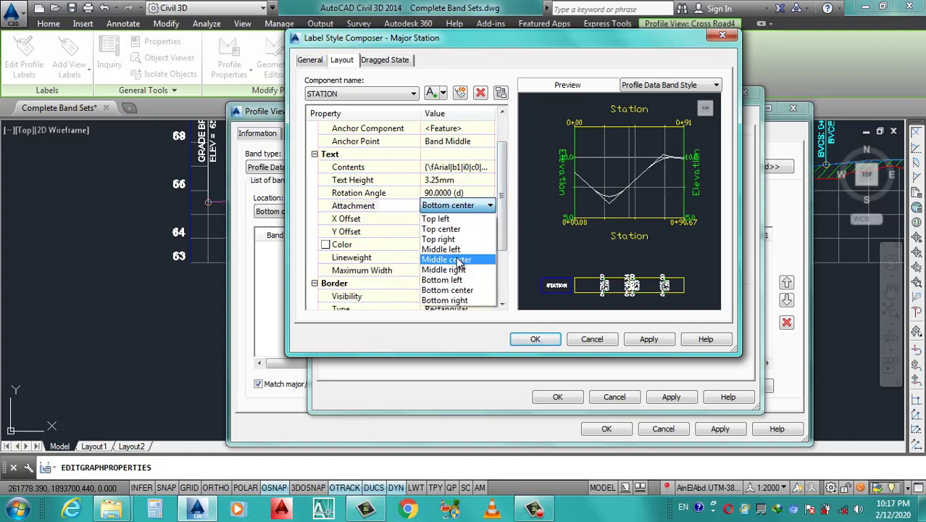
pyautogui.click(458, 260)
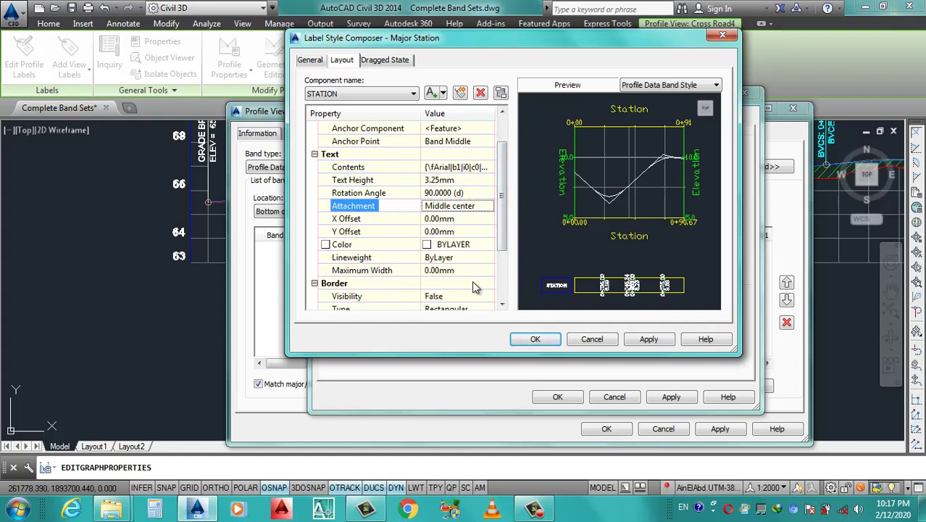
# Set the label colour to white, then apply and close the composer.
pyautogui.click(482, 245)
pyautogui.click(489, 245)
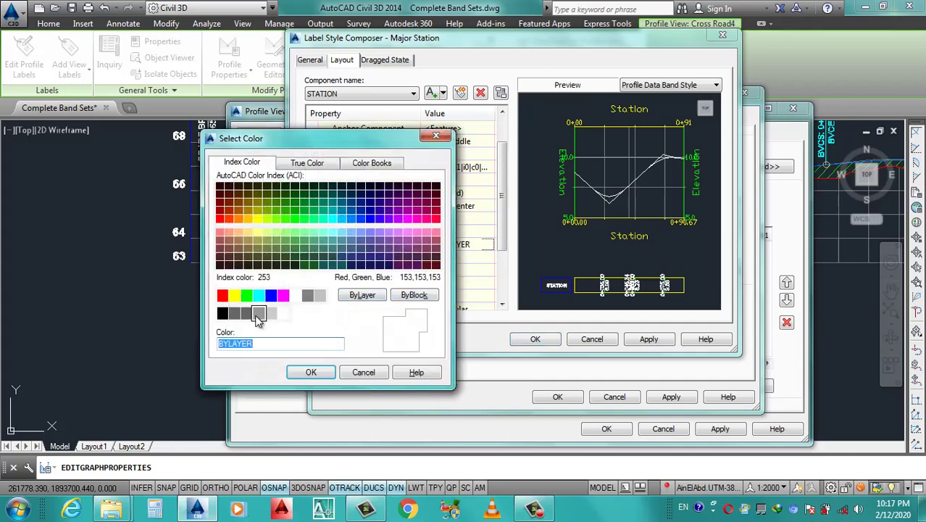
pyautogui.click(296, 295)
pyautogui.click(311, 372)
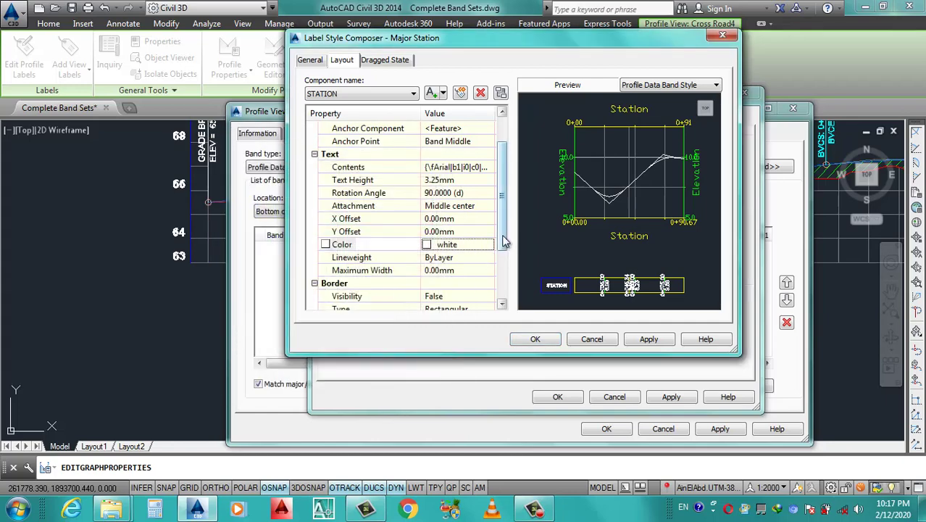
pyautogui.moveTo(503, 246); pyautogui.dragTo(511, 299)
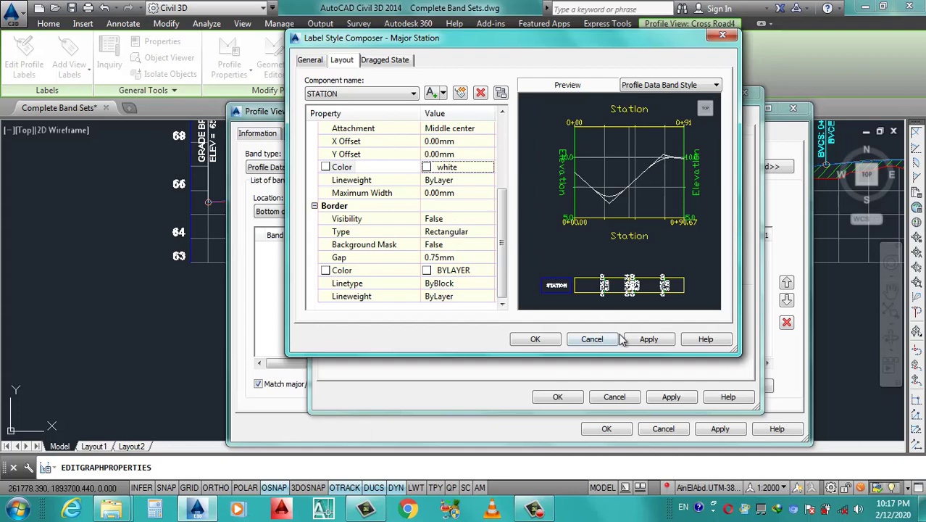
pyautogui.click(647, 339)
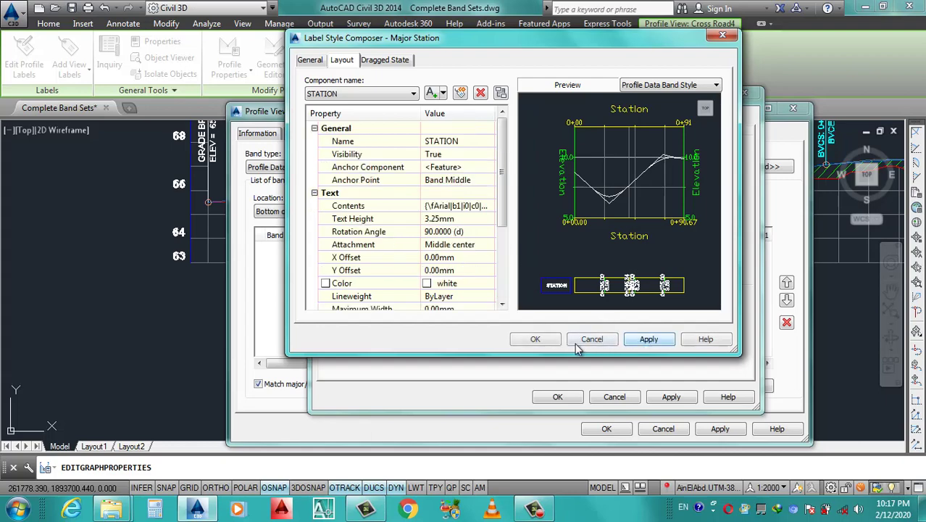
pyautogui.click(535, 340)
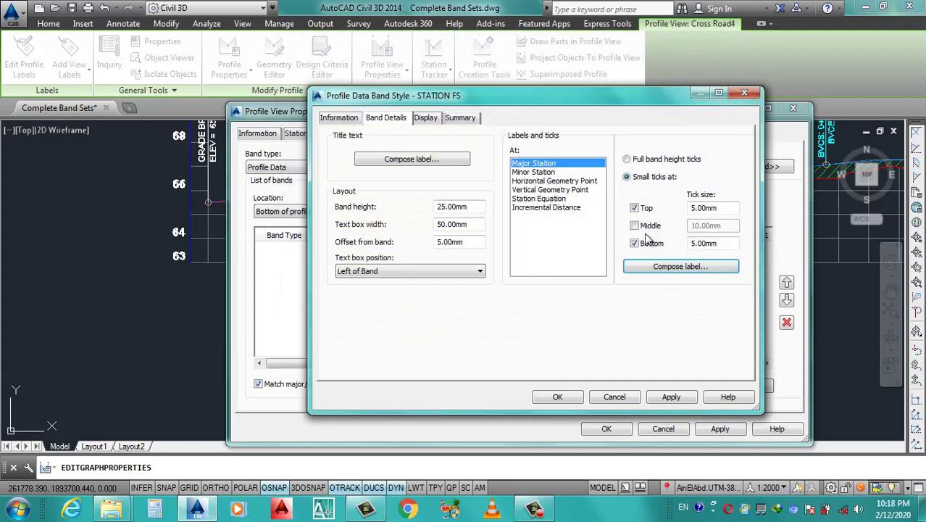
# In the band's display settings, hide the minor ticks and the ticks at vertical and horizontal geometry points and station equations.
pyautogui.click(427, 118)
pyautogui.moveTo(746, 216)
pyautogui.mouseDown()
pyautogui.moveTo(750, 250)
pyautogui.moveTo(757, 206)
pyautogui.mouseUp()
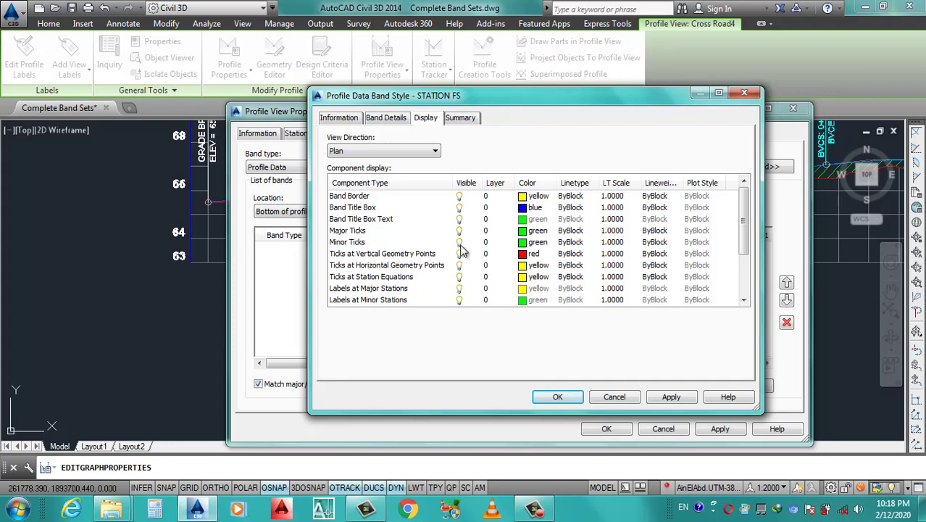
pyautogui.click(459, 244)
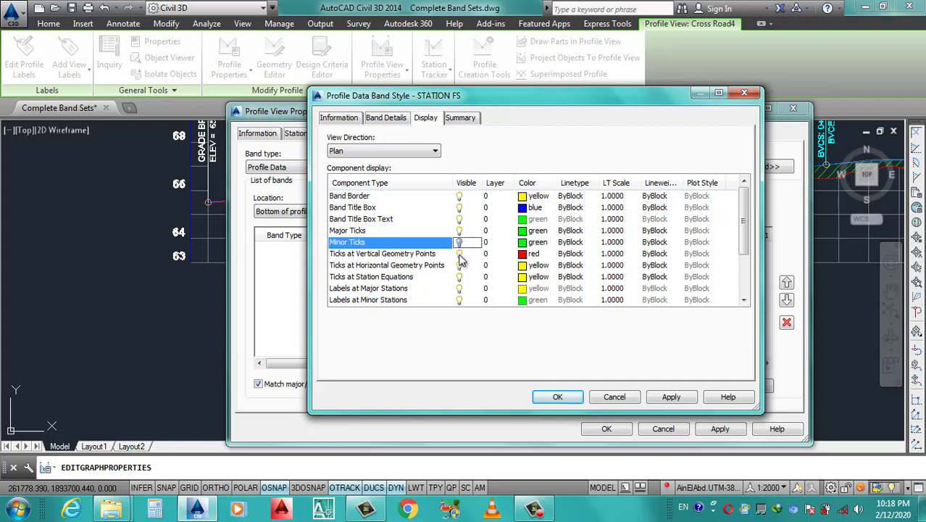
pyautogui.click(459, 254)
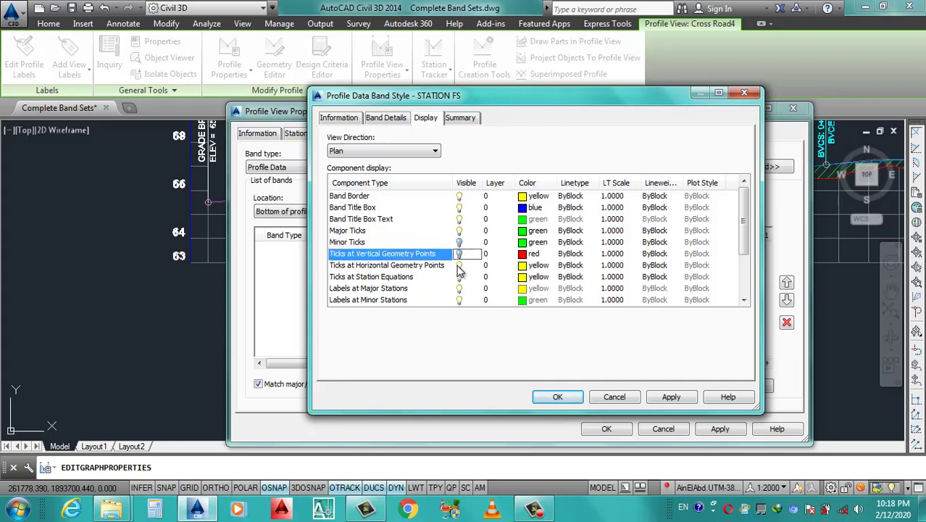
pyautogui.click(460, 266)
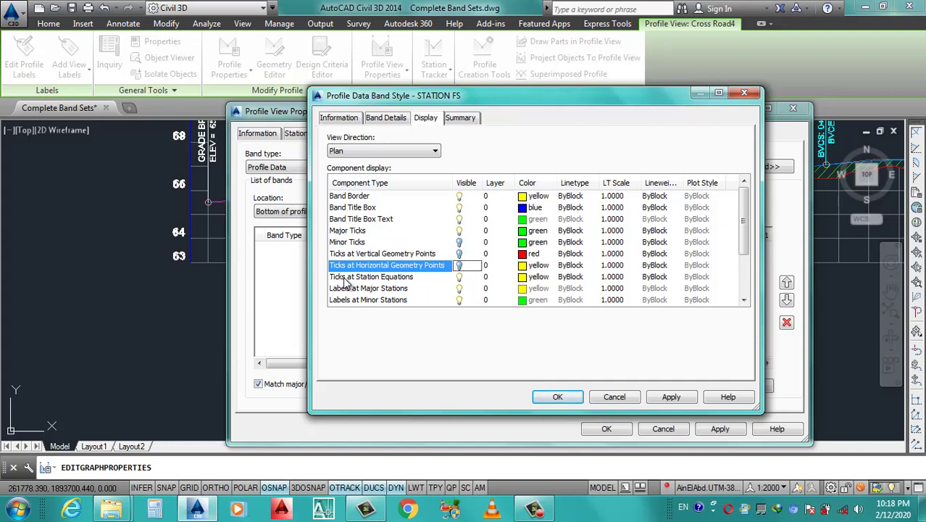
pyautogui.click(460, 278)
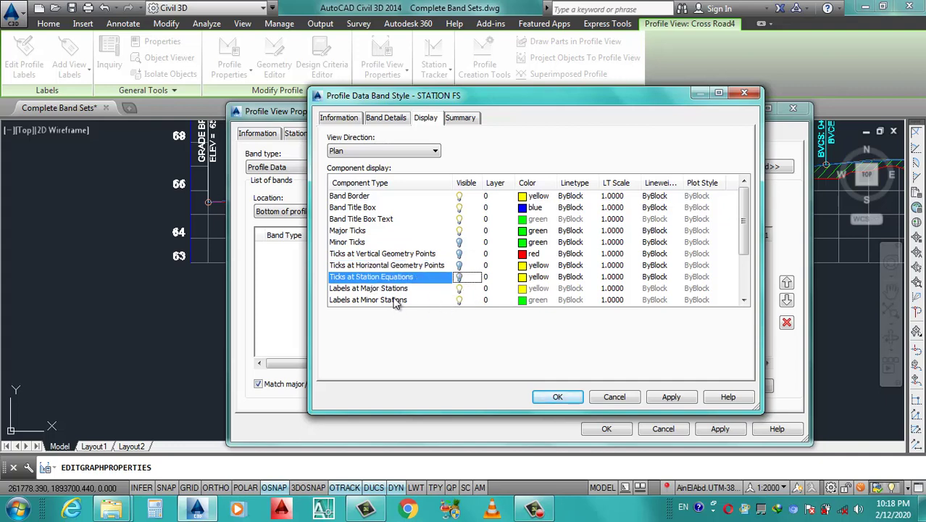
# Hide labels at minor stations, geometry points and station equations, keeping major station labels visible.
pyautogui.click(460, 301)
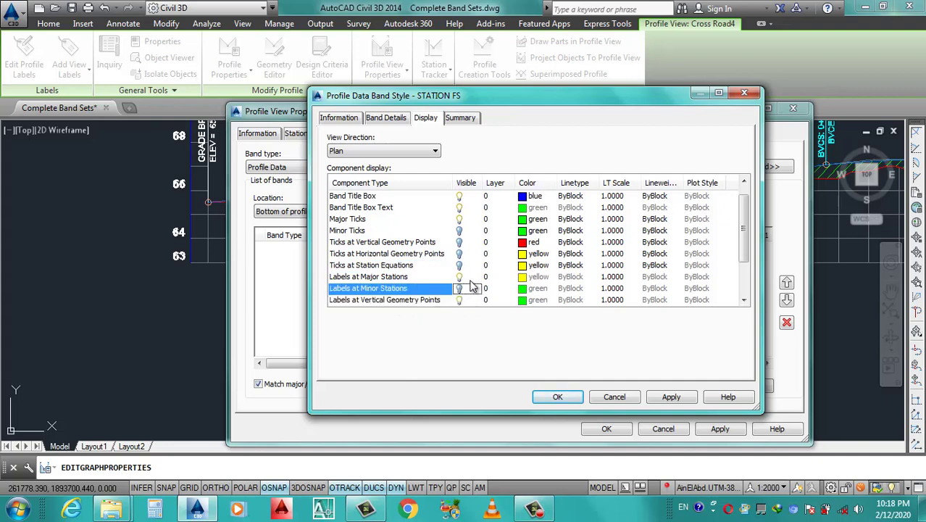
pyautogui.scroll(-2, 464, 286)
pyautogui.click(459, 256)
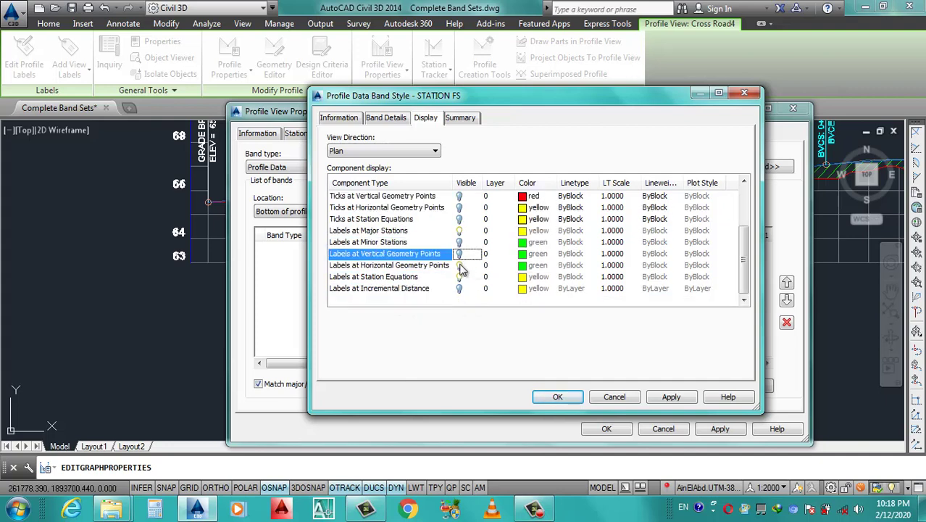
pyautogui.click(460, 265)
pyautogui.click(459, 277)
pyautogui.scroll(2, 470, 290)
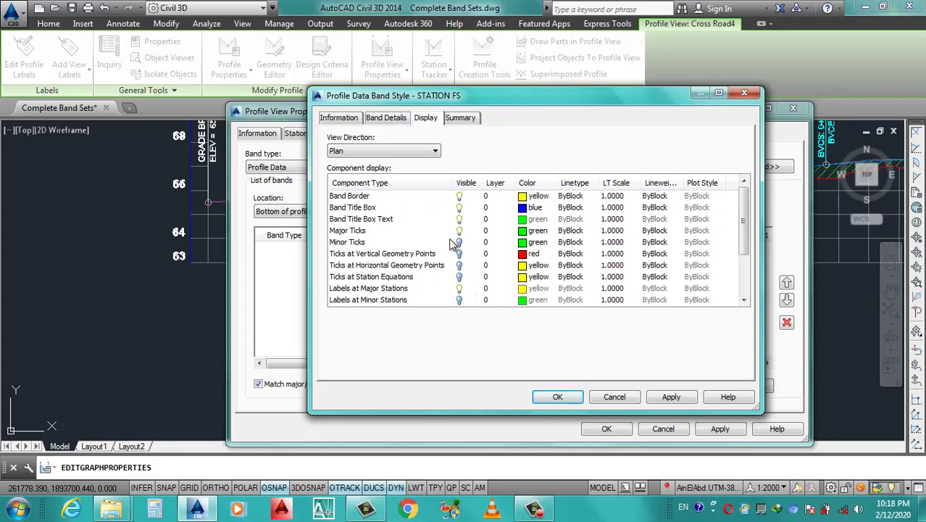
pyautogui.scroll(-2, 455, 239)
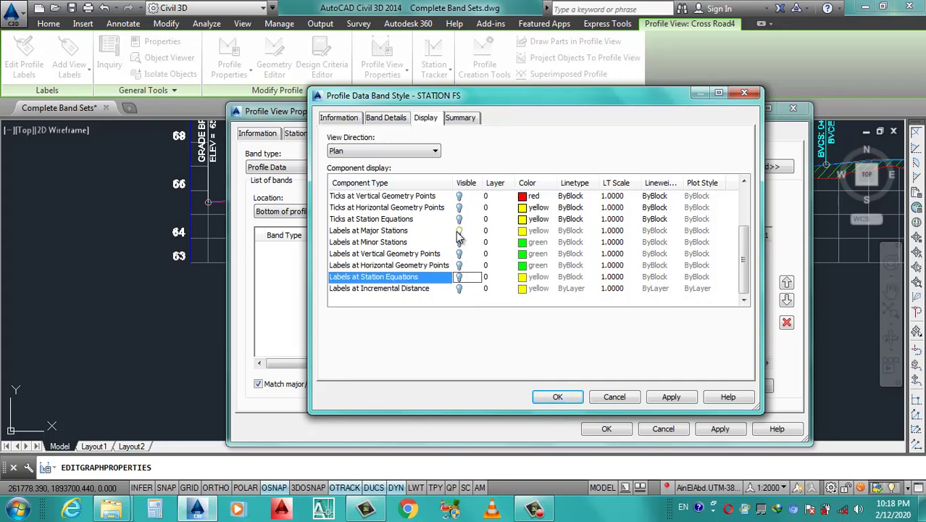
pyautogui.click(458, 232)
pyautogui.scroll(3, 506, 323)
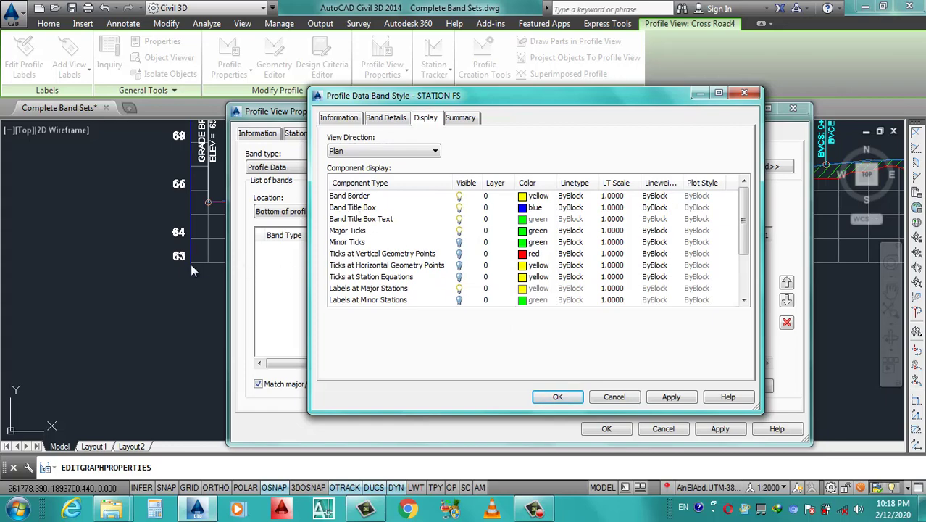
# Colour the band border, band title box and major ticks white, then apply and close the style.
pyautogui.click(533, 197)
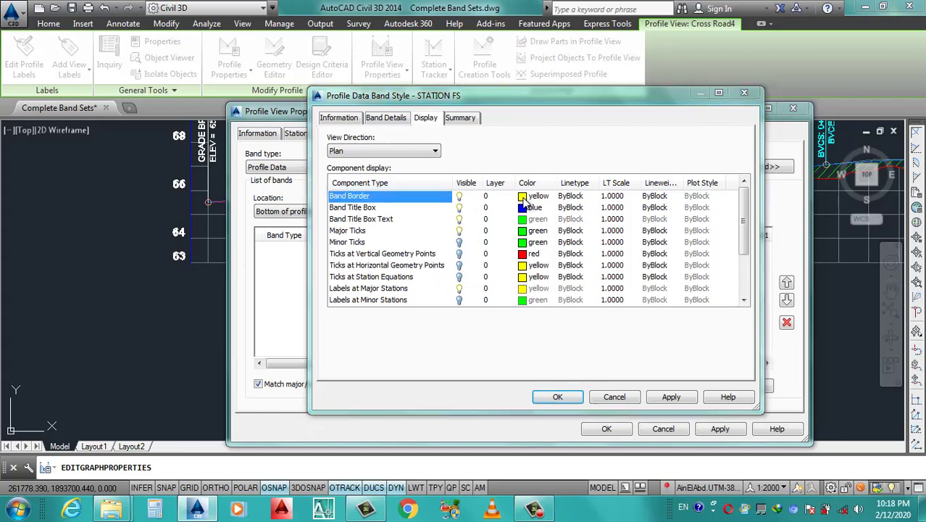
pyautogui.click(533, 197)
pyautogui.click(297, 296)
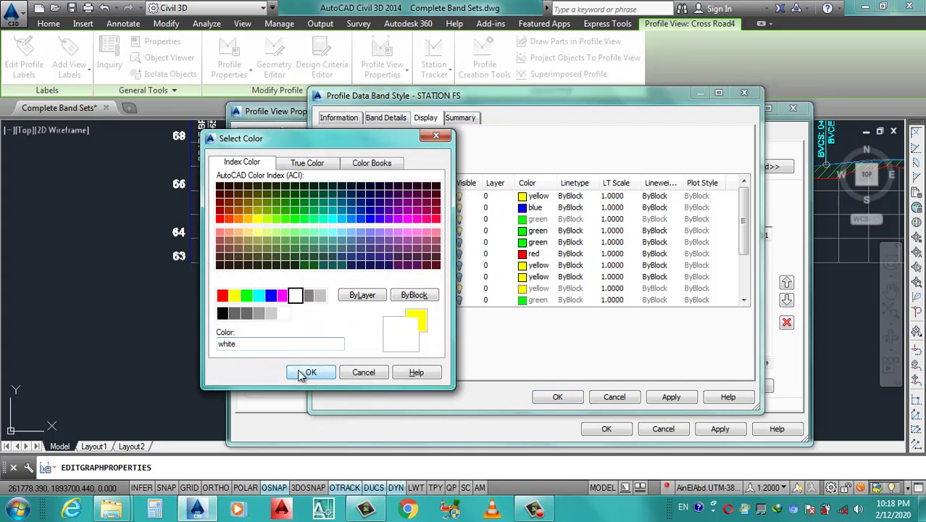
pyautogui.click(310, 371)
pyautogui.click(526, 220)
pyautogui.click(526, 217)
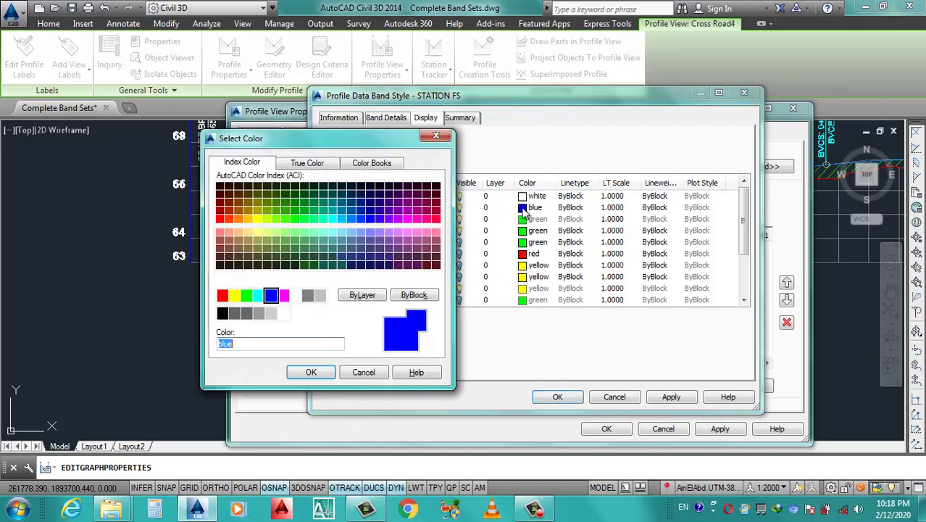
pyautogui.click(295, 295)
pyautogui.click(303, 373)
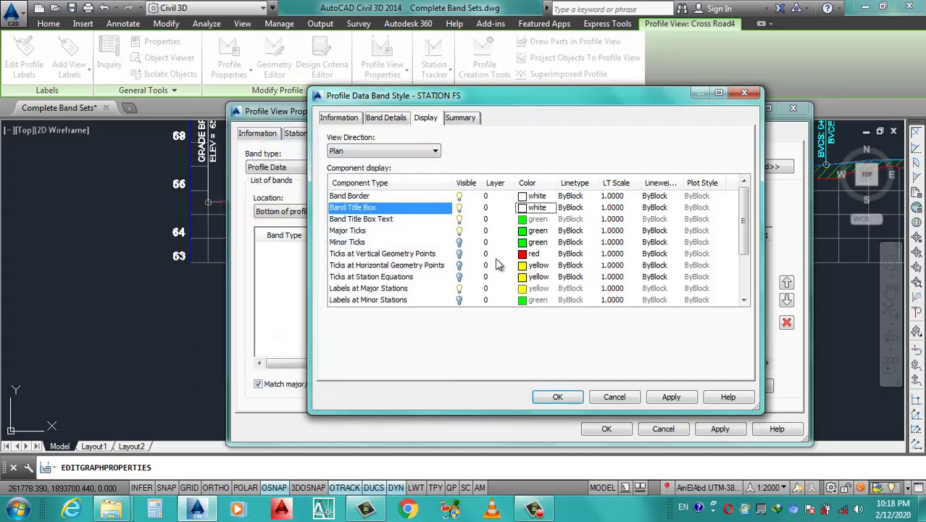
pyautogui.click(525, 242)
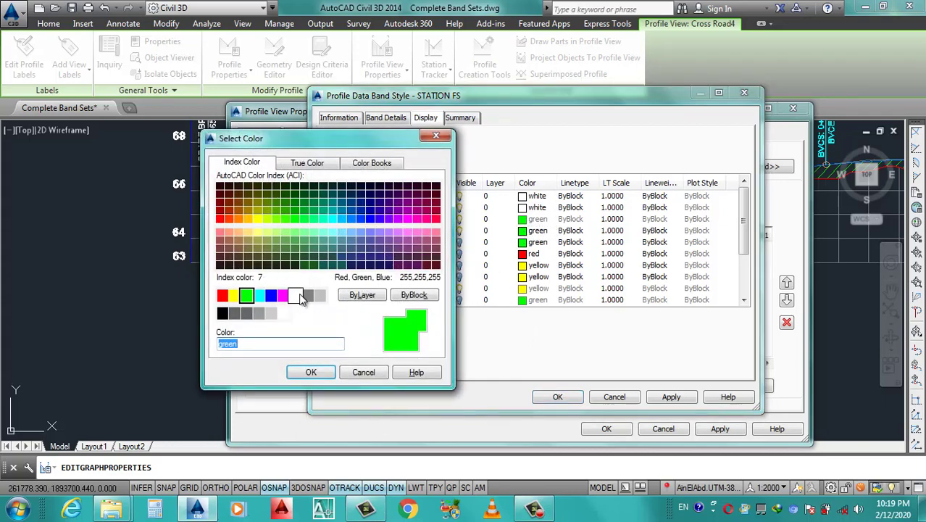
pyautogui.click(295, 295)
pyautogui.click(311, 373)
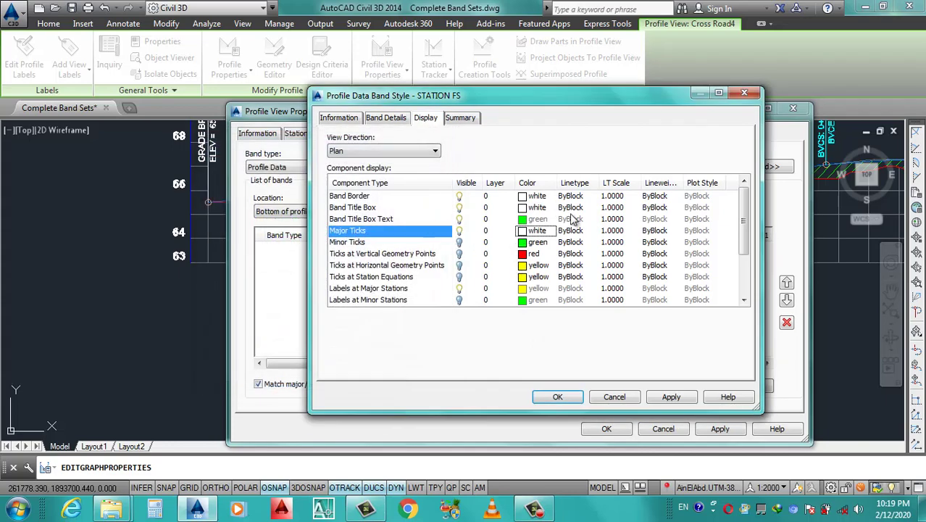
pyautogui.click(669, 399)
pyautogui.click(563, 401)
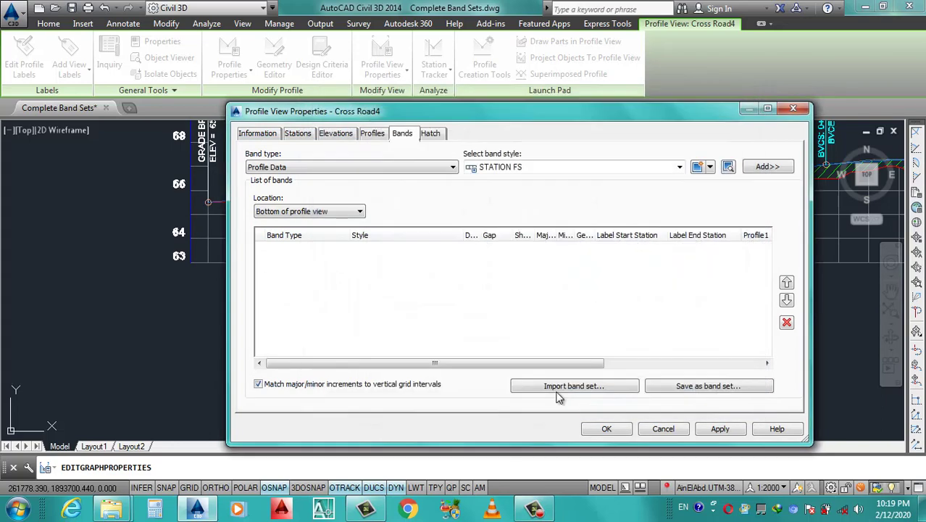
# Add the STATION FS band to the profile view with N.G.L as Profile 1.
pyautogui.click(768, 168)
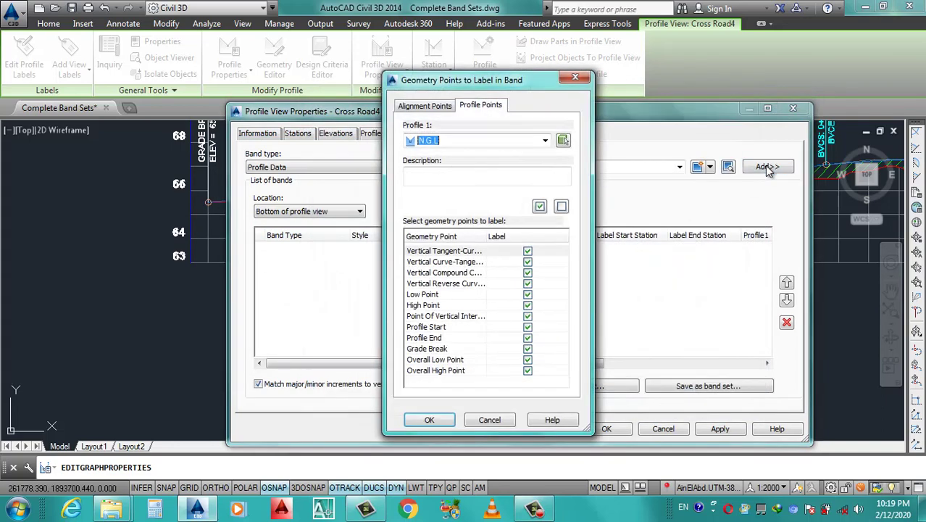
pyautogui.click(493, 141)
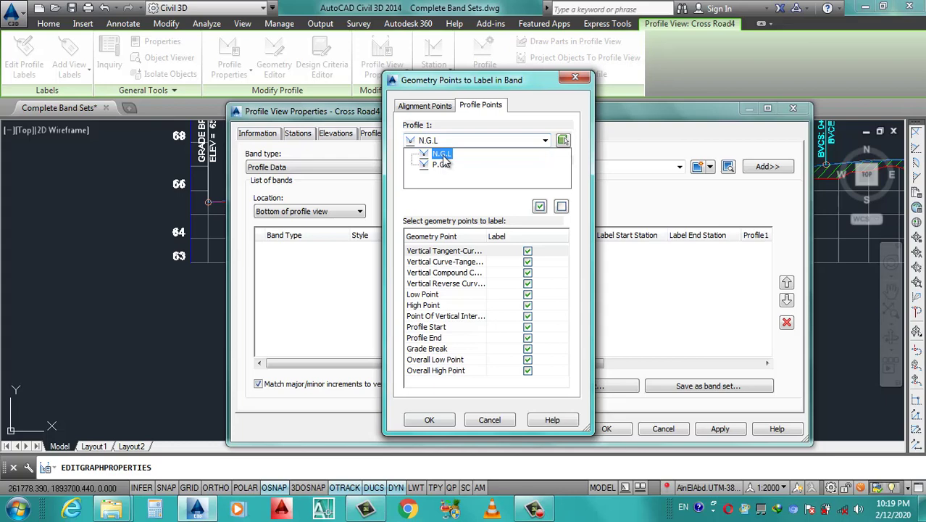
pyautogui.click(441, 155)
pyautogui.click(430, 421)
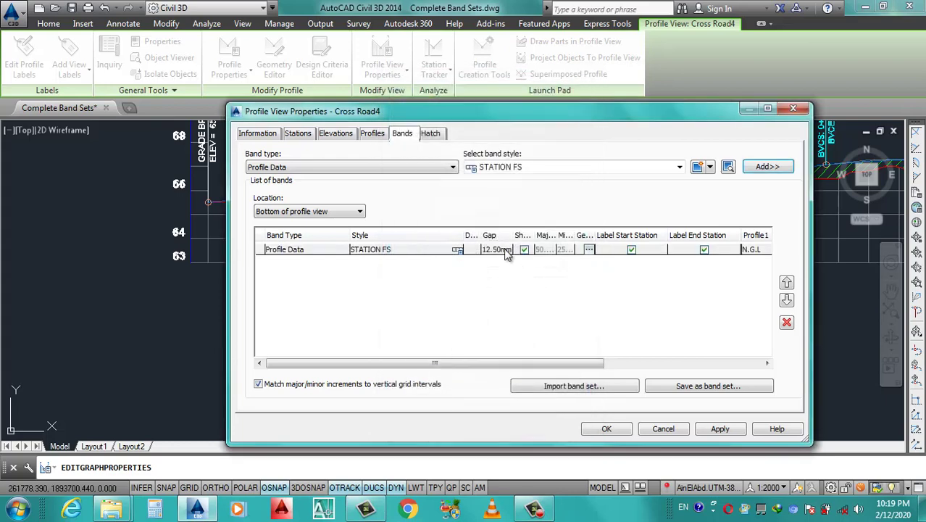
# Give the new band a gap of 3, apply it, and select the Cross Road4 profile view.
pyautogui.doubleClick(504, 248)
pyautogui.write('3')
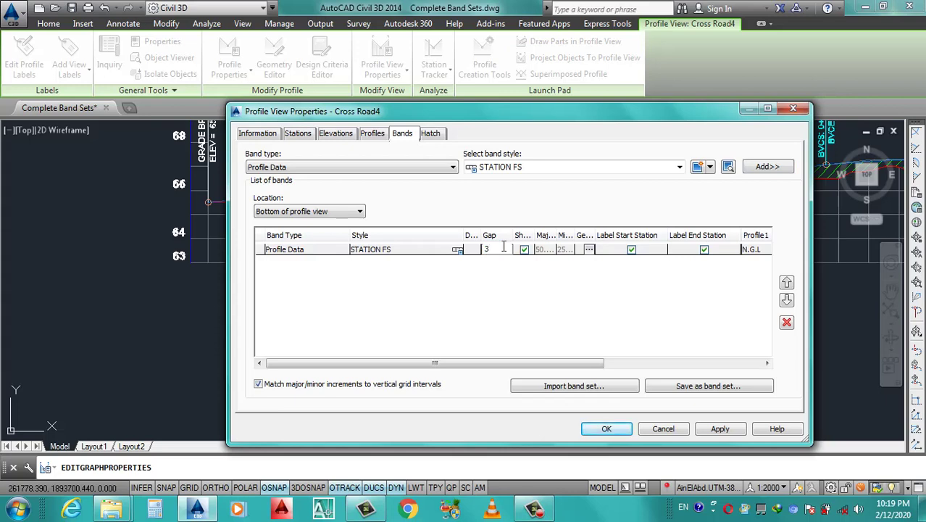
pyautogui.click(720, 428)
pyautogui.click(720, 429)
pyautogui.click(598, 431)
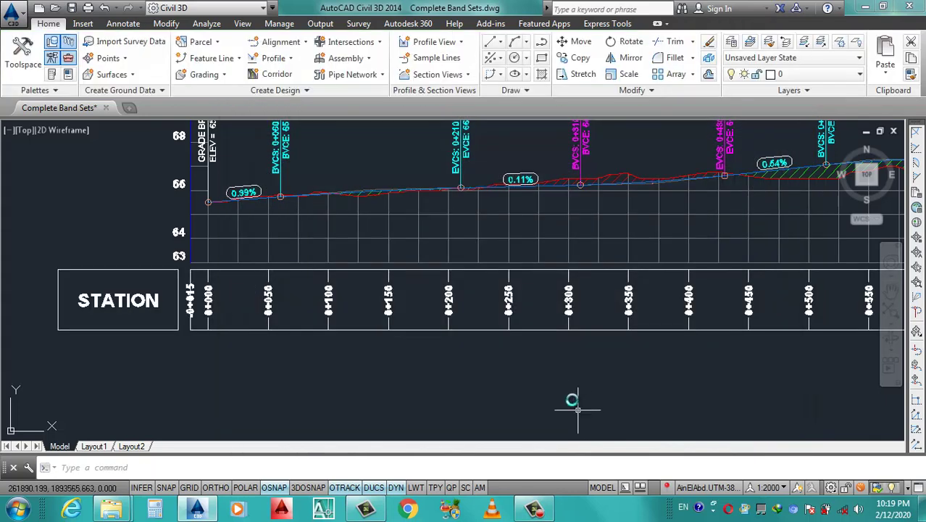
pyautogui.scroll(-4, 450, 319)
pyautogui.scroll(3, 351, 319)
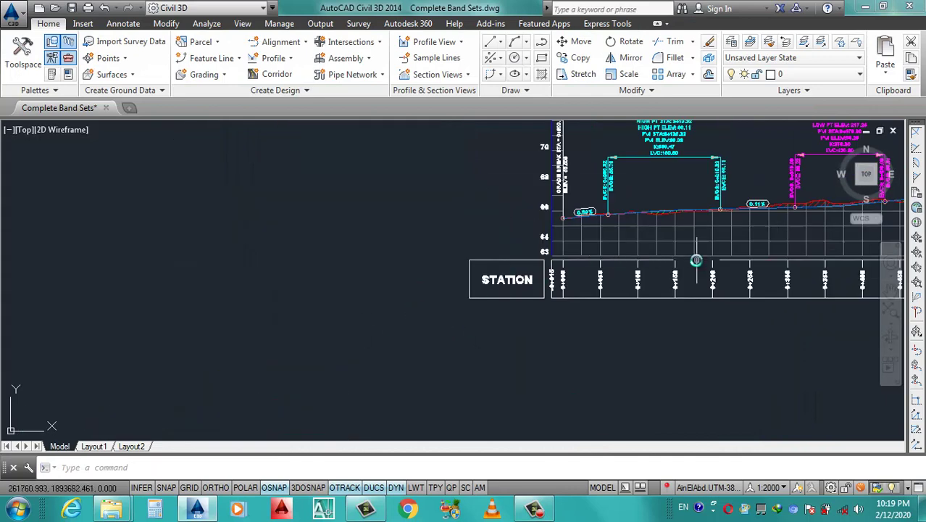
pyautogui.scroll(4, 696, 259)
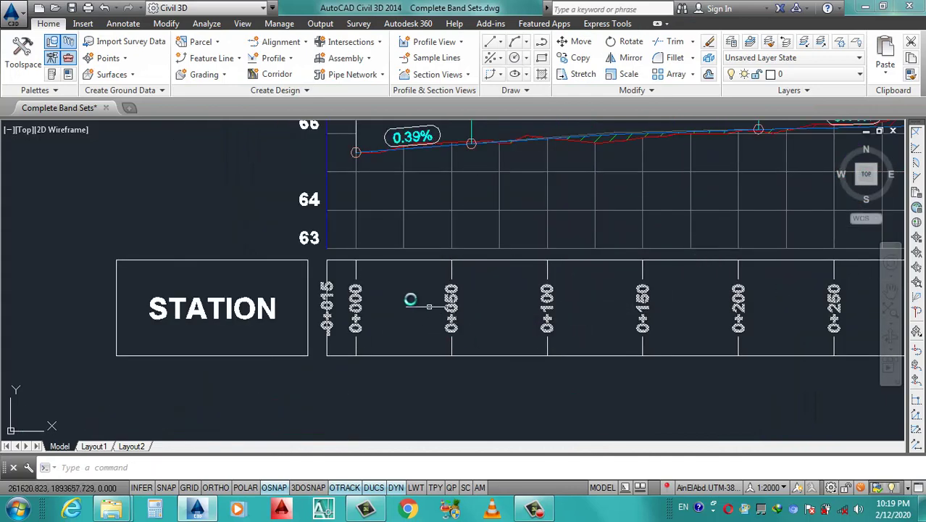
pyautogui.scroll(-1, 415, 283)
pyautogui.scroll(1, 420, 261)
pyautogui.scroll(-2, 416, 270)
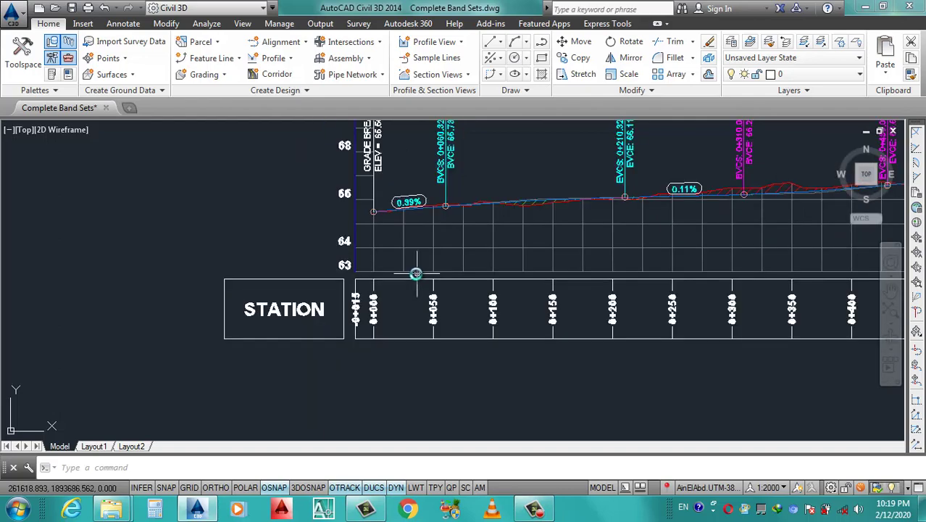
pyautogui.click(415, 272)
# Open the Bands settings in the profile view's properties and resize the columns to see the label options.
pyautogui.rightClick(414, 281)
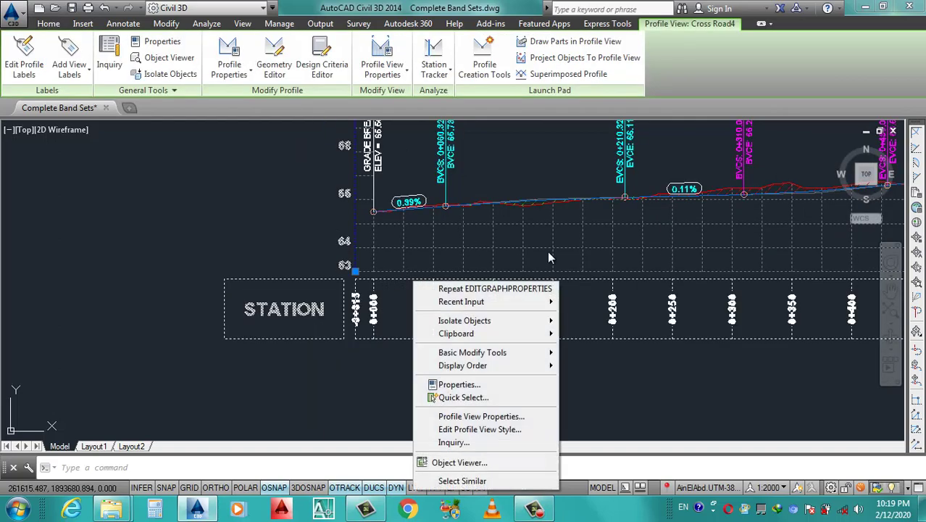
pyautogui.click(484, 416)
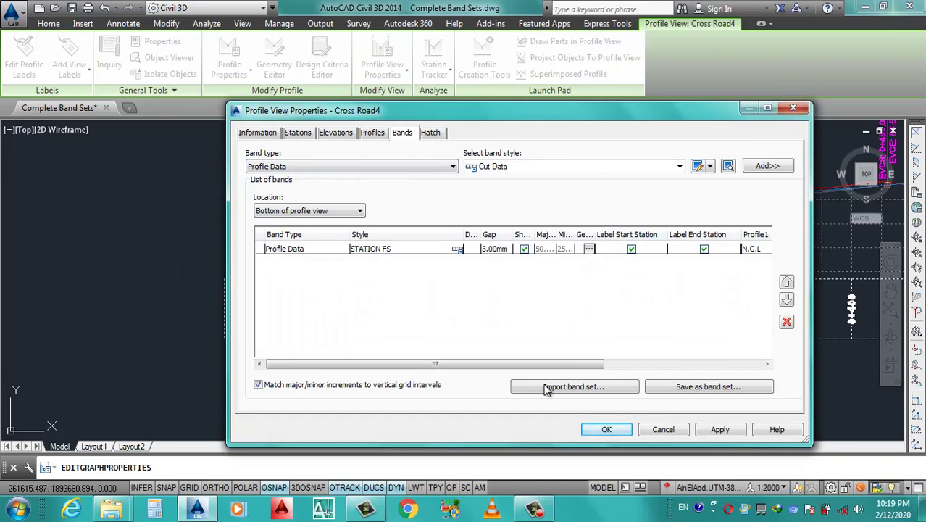
pyautogui.moveTo(551, 365); pyautogui.dragTo(587, 366)
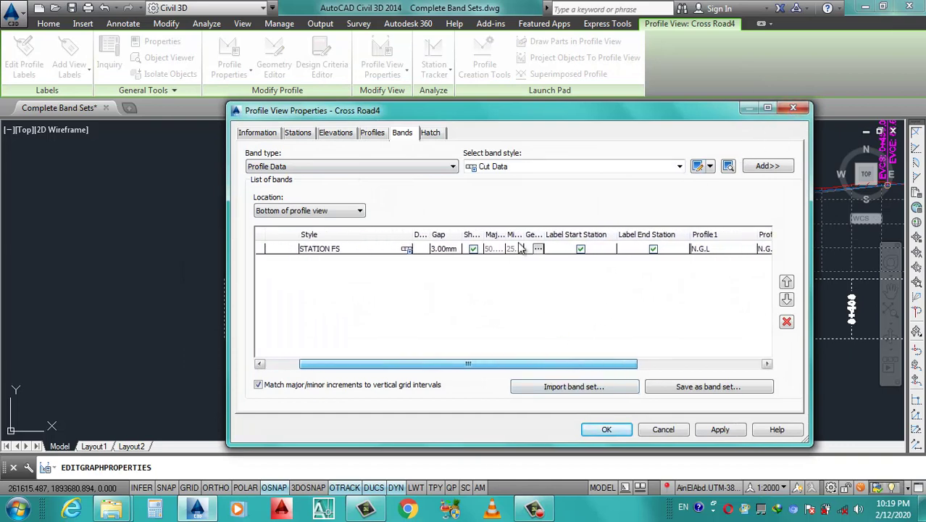
pyautogui.moveTo(452, 110)
pyautogui.mouseDown()
pyautogui.moveTo(731, 63)
pyautogui.moveTo(345, 79)
pyautogui.mouseUp()
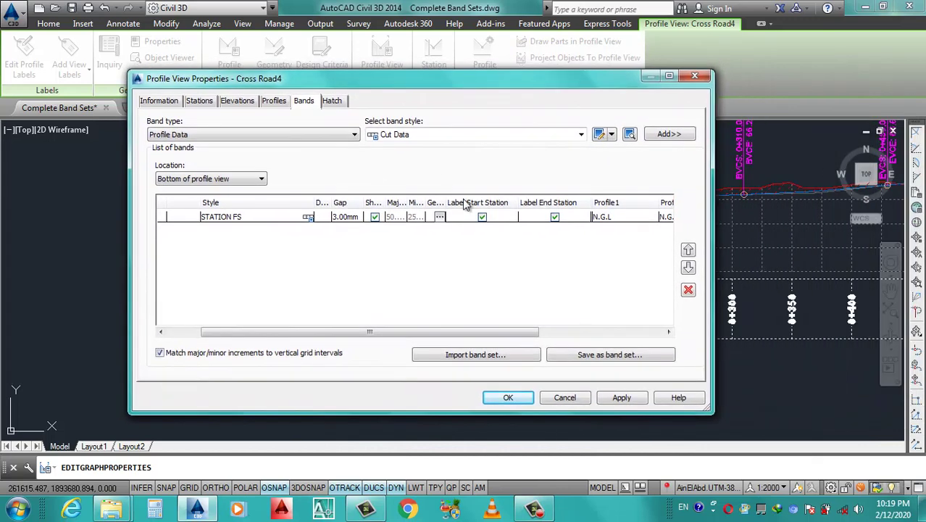
pyautogui.moveTo(454, 338); pyautogui.dragTo(567, 329)
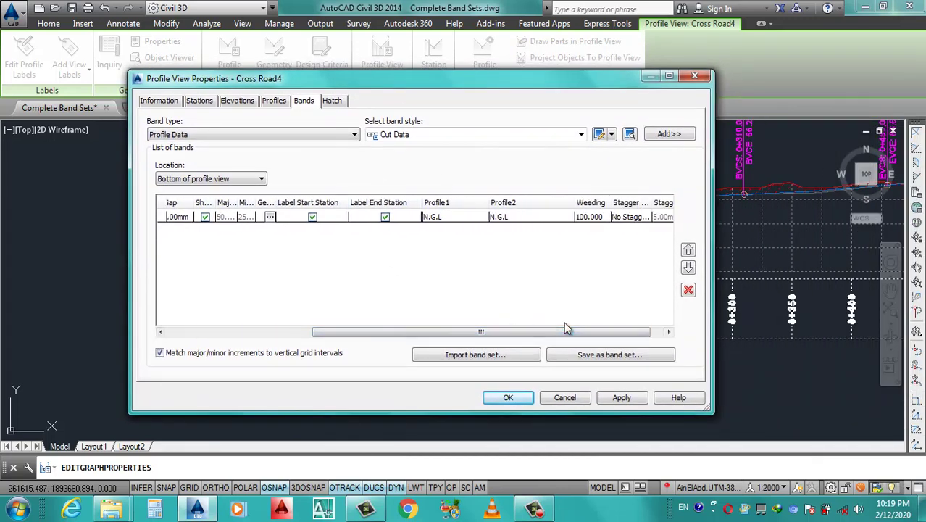
pyautogui.moveTo(423, 332); pyautogui.dragTo(383, 332)
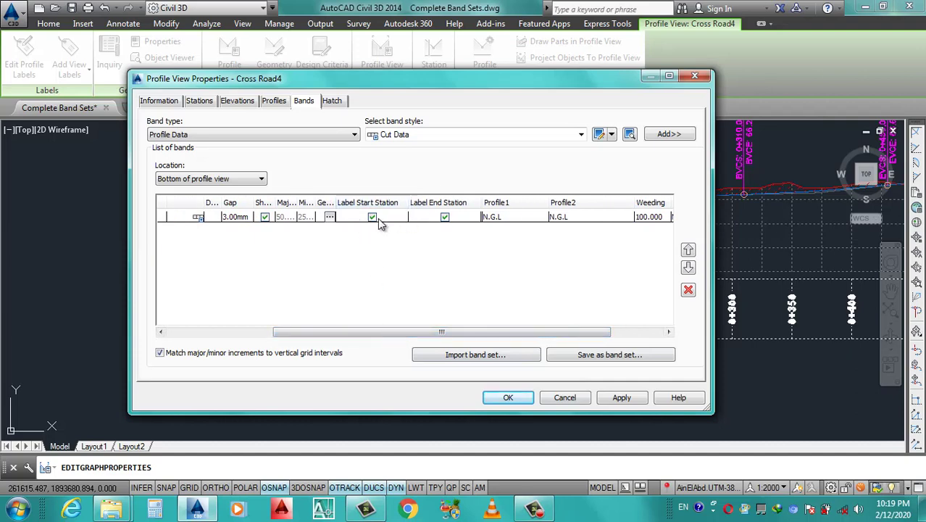
# Uncheck Label Start Station and Label End Station for the STATION band and apply the change.
pyautogui.click(373, 217)
pyautogui.click(444, 218)
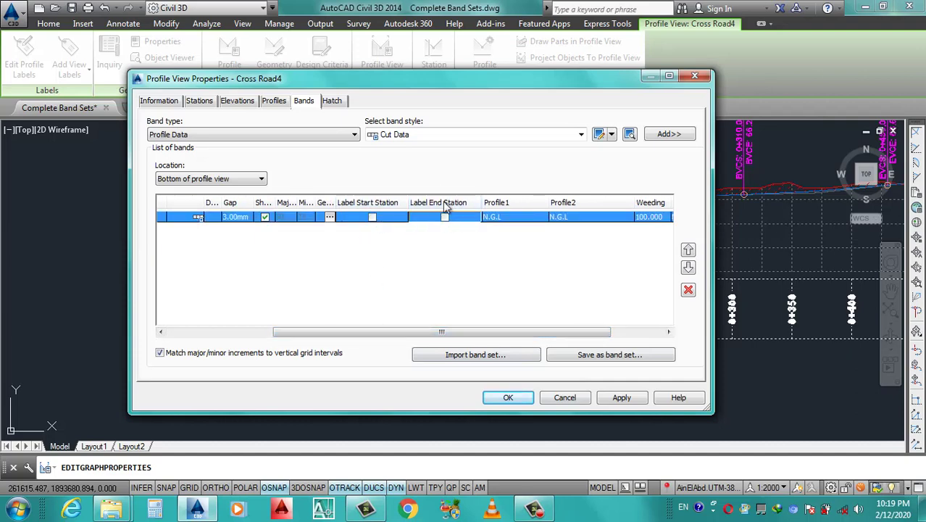
pyautogui.moveTo(478, 332); pyautogui.dragTo(596, 324)
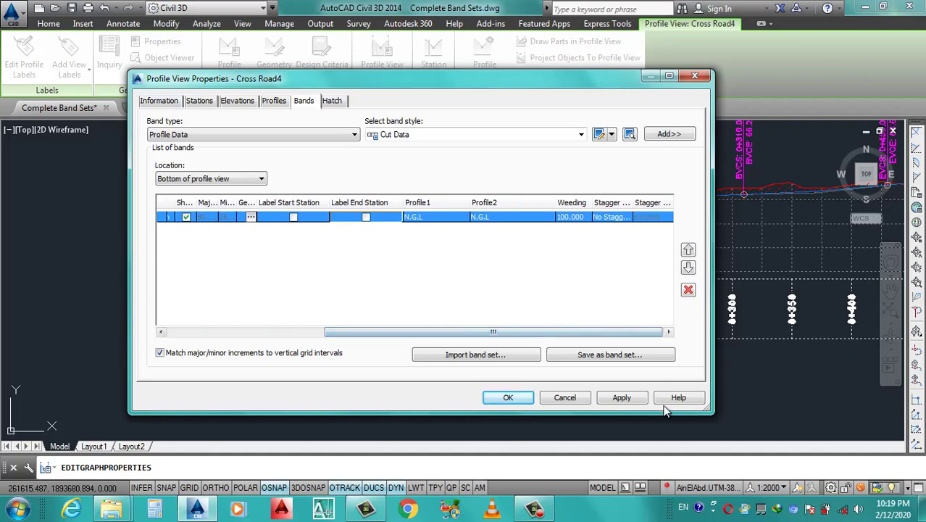
pyautogui.click(619, 398)
pyautogui.click(504, 396)
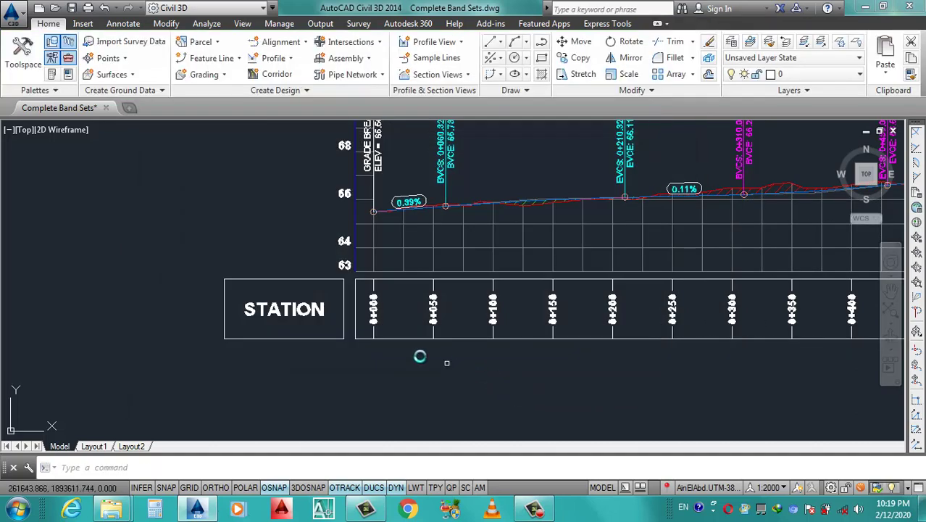
pyautogui.scroll(-3, 352, 321)
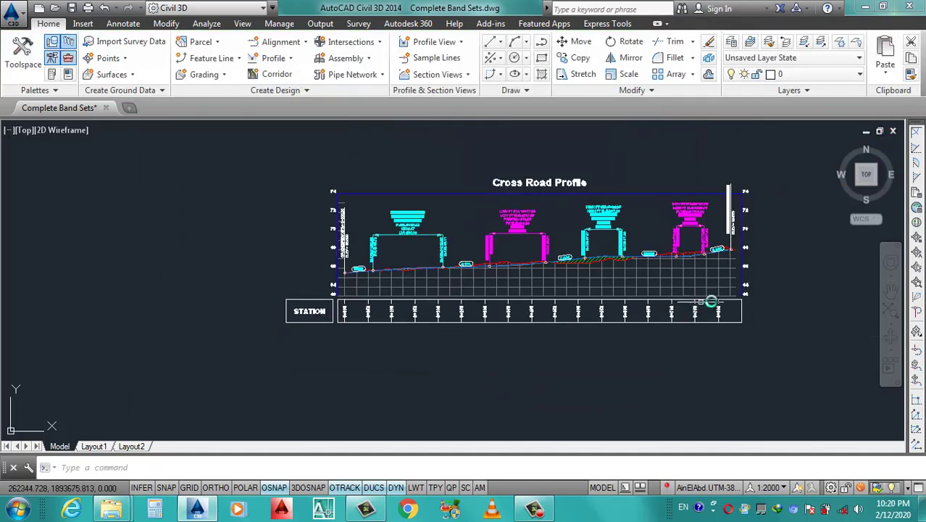
pyautogui.scroll(4, 739, 297)
pyautogui.scroll(-2, 688, 336)
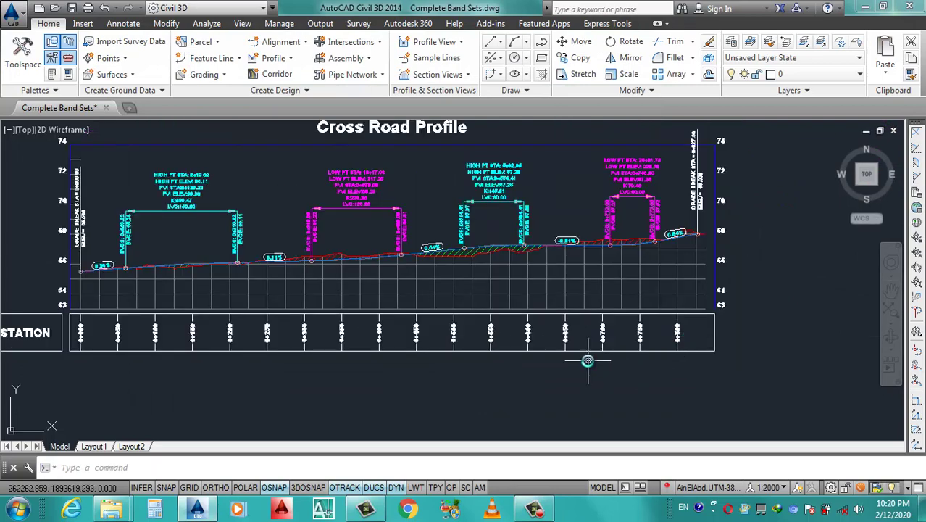
pyautogui.click(395, 346)
pyautogui.scroll(5, 395, 346)
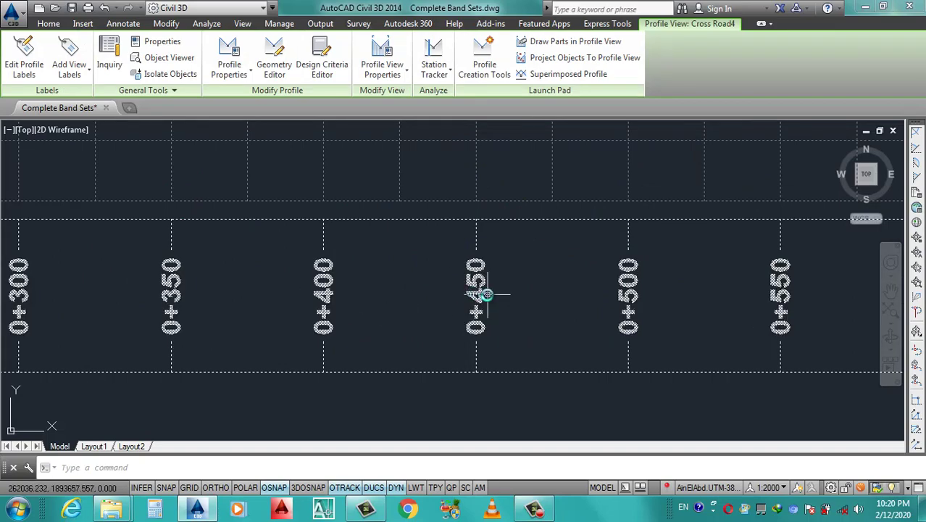
pyautogui.scroll(-3, 468, 290)
pyautogui.scroll(-2, 406, 312)
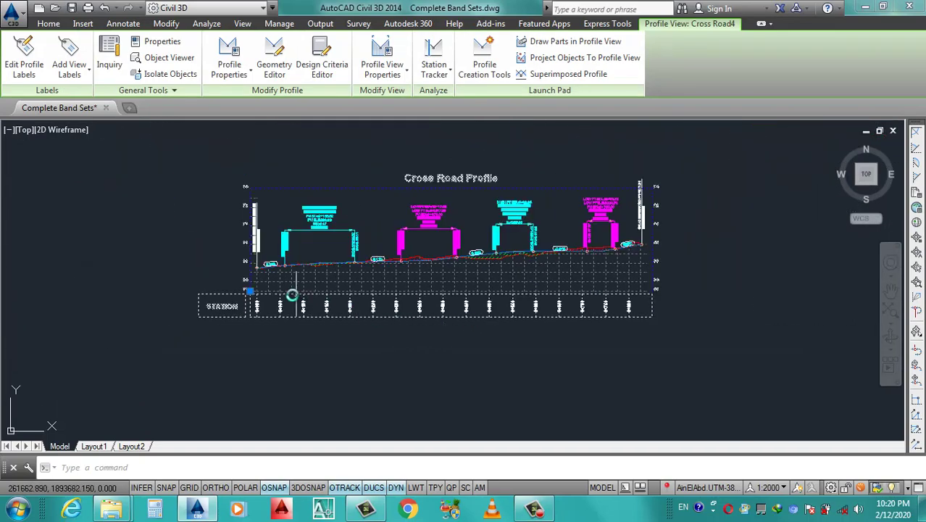
pyautogui.scroll(5, 293, 293)
# In the profile view style's Horizontal Axes, set the major tick interval to 25 m and apply.
pyautogui.rightClick(405, 276)
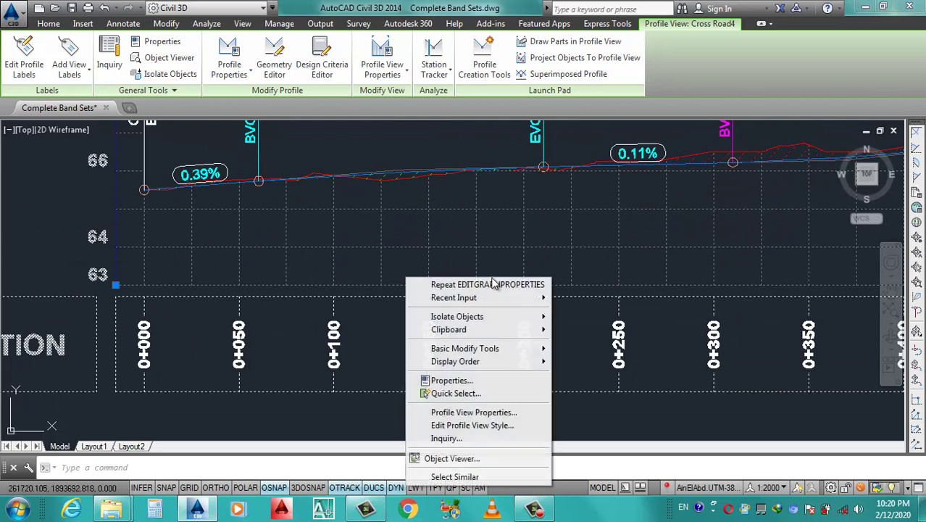
pyautogui.click(475, 431)
pyautogui.click(434, 102)
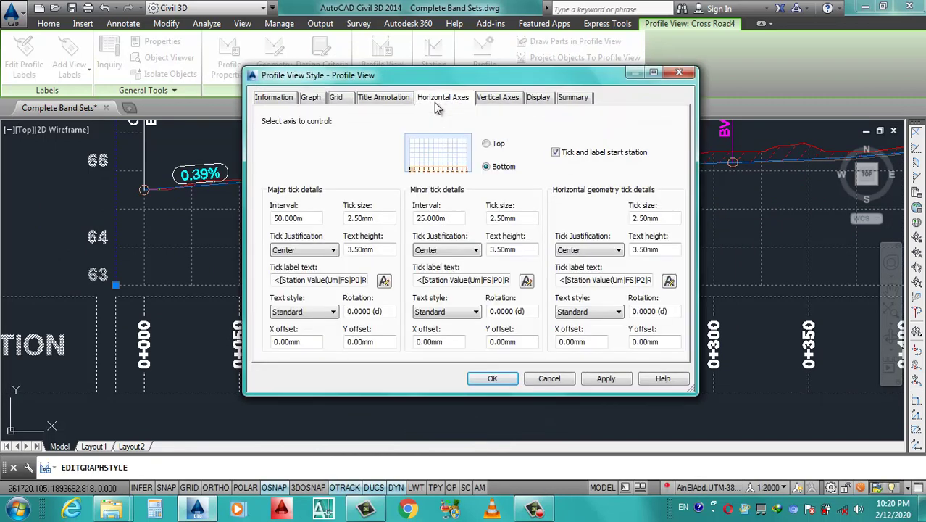
pyautogui.doubleClick(284, 221)
pyautogui.write('2')
pyautogui.write('5')
pyautogui.click(609, 383)
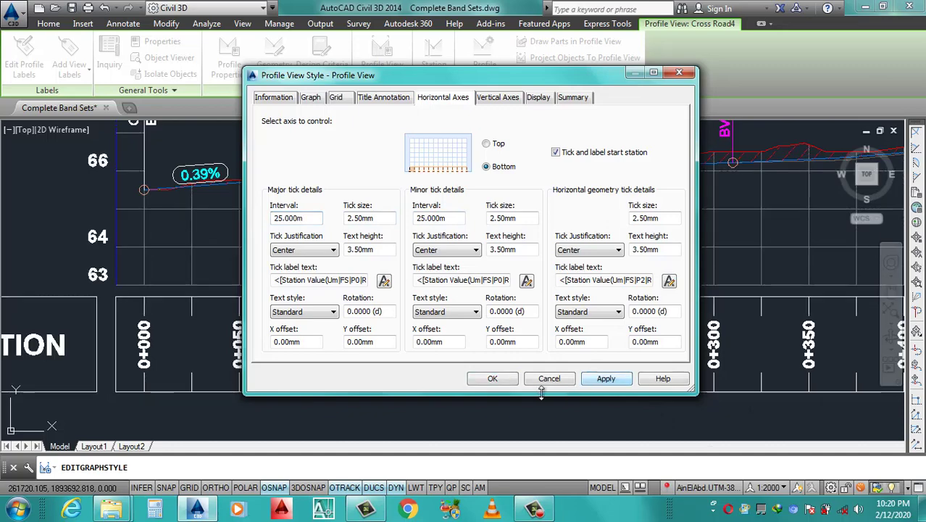
pyautogui.click(492, 379)
# Zoom around the profile view to check the new 0+000, 0+025, 0+050 station labels.
pyautogui.scroll(-3, 437, 328)
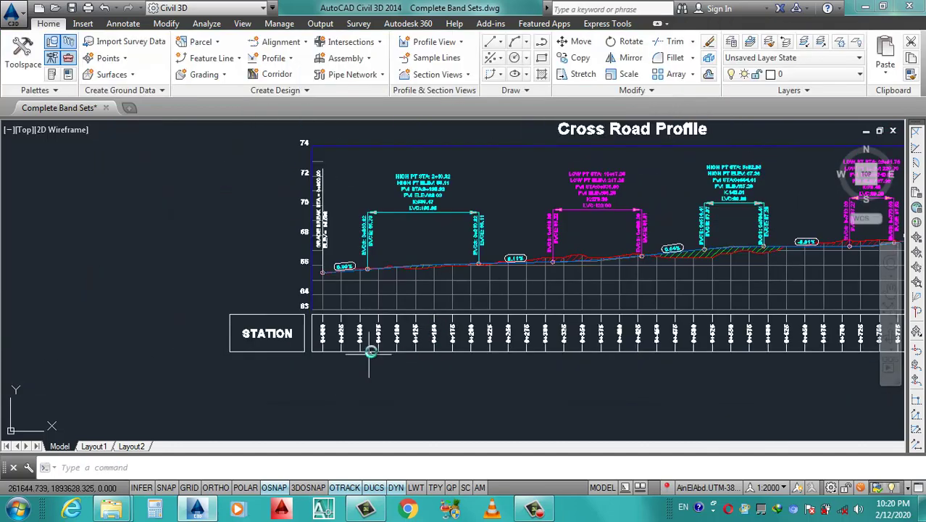
pyautogui.scroll(3, 369, 333)
pyautogui.scroll(-3, 340, 327)
pyautogui.scroll(3, 290, 326)
pyautogui.scroll(2, 279, 326)
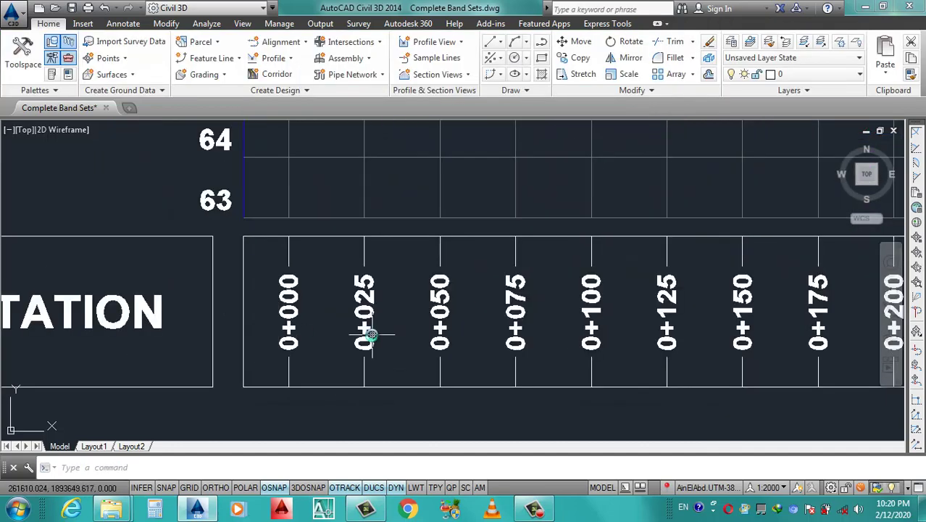
pyautogui.scroll(-8, 313, 302)
pyautogui.scroll(2, 577, 309)
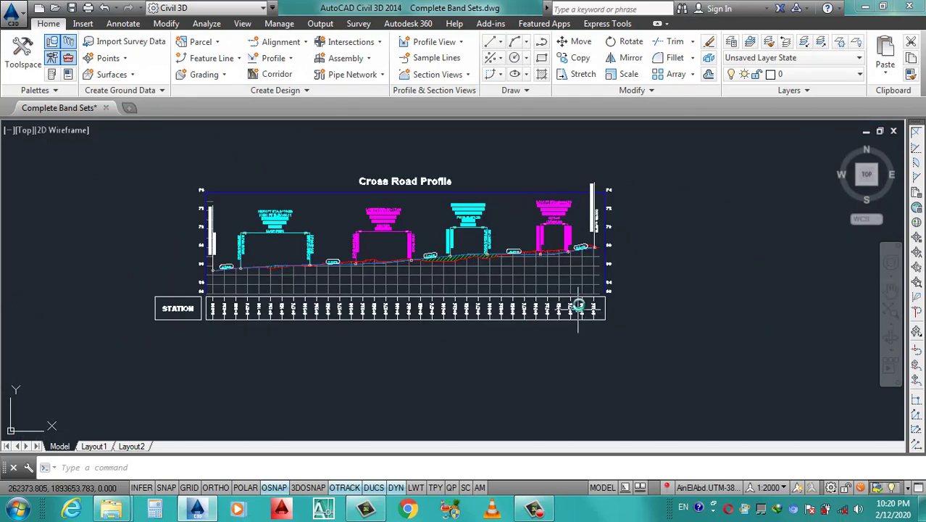
pyautogui.scroll(-2, 393, 307)
pyautogui.scroll(2, 331, 311)
pyautogui.scroll(3, 296, 311)
pyautogui.scroll(1, 300, 311)
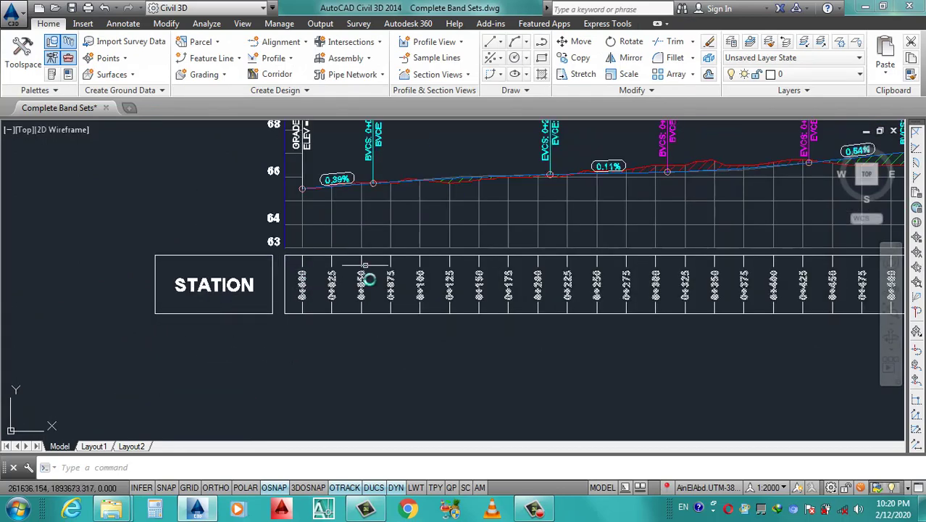
pyautogui.scroll(-5, 369, 279)
pyautogui.scroll(3, 372, 289)
# In the Cross Road profile view's band properties, pick the STATION FS style and make a copy of it.
pyautogui.click(376, 248)
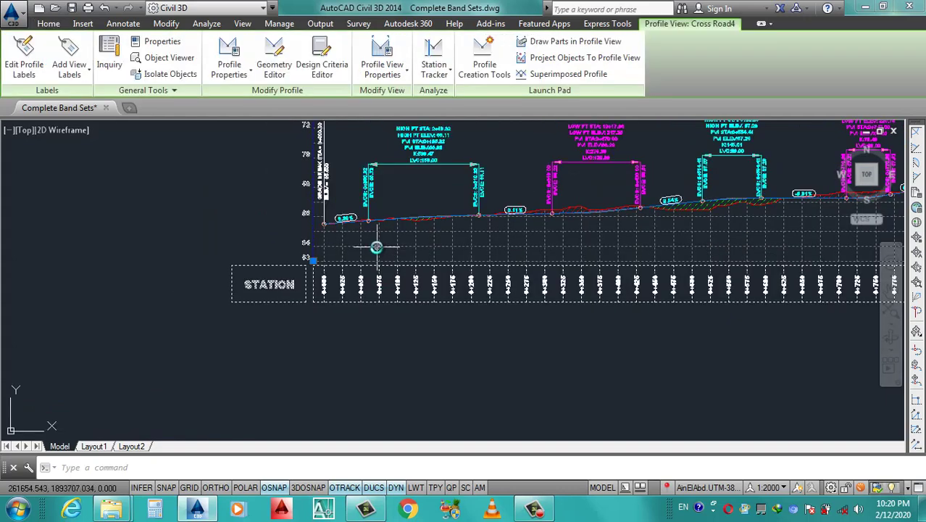
pyautogui.rightClick(376, 247)
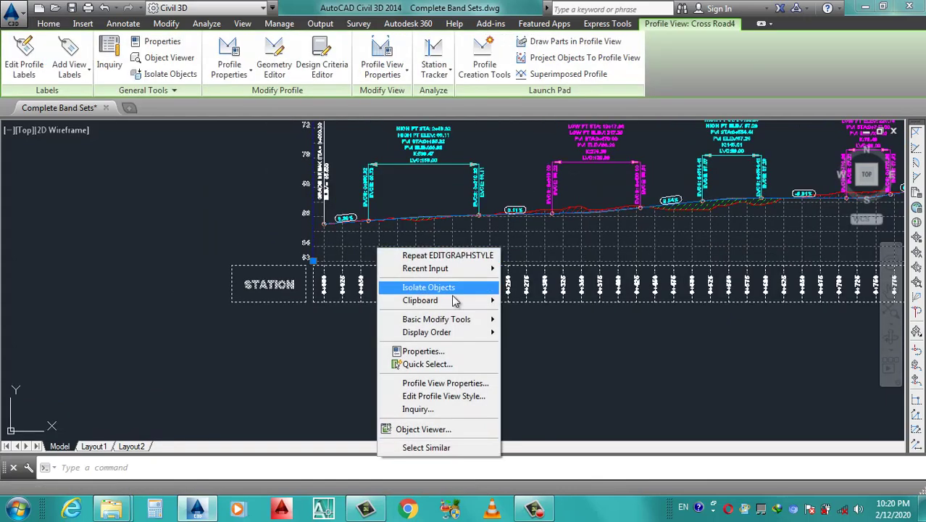
pyautogui.click(438, 384)
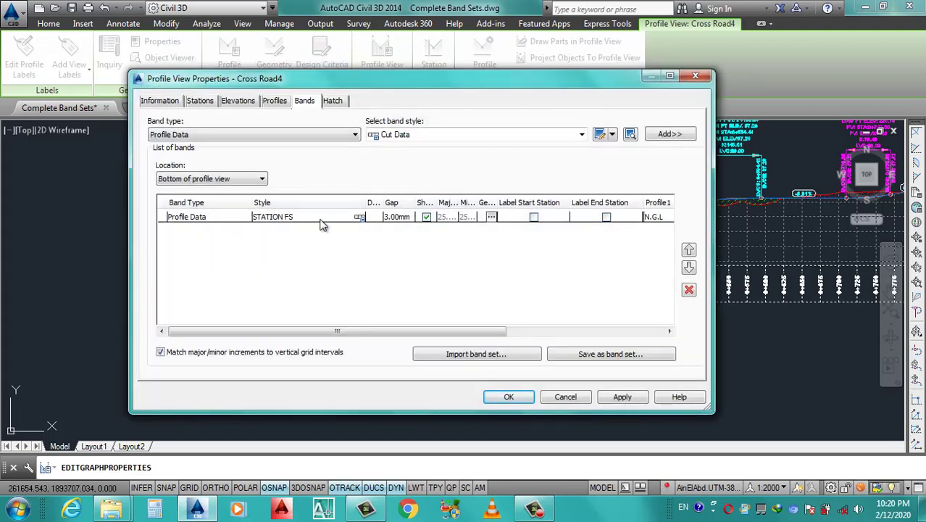
pyautogui.click(312, 221)
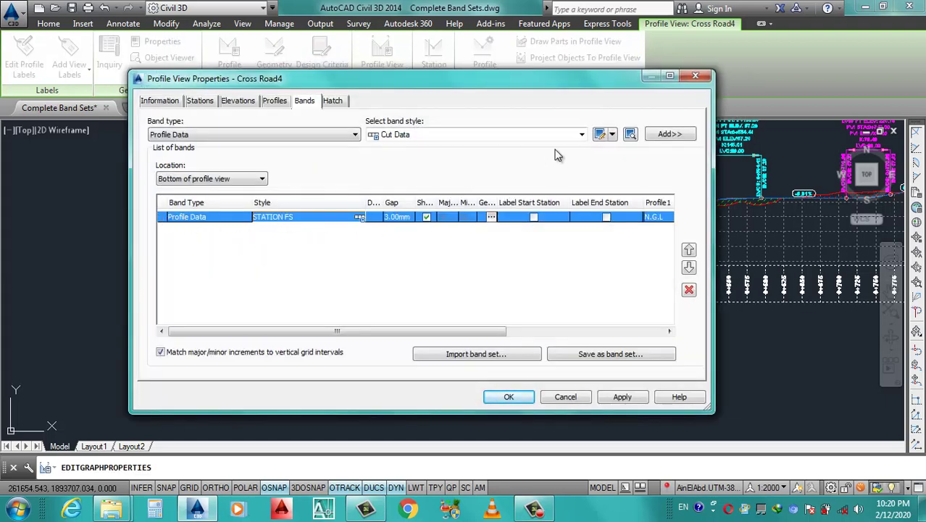
pyautogui.click(582, 135)
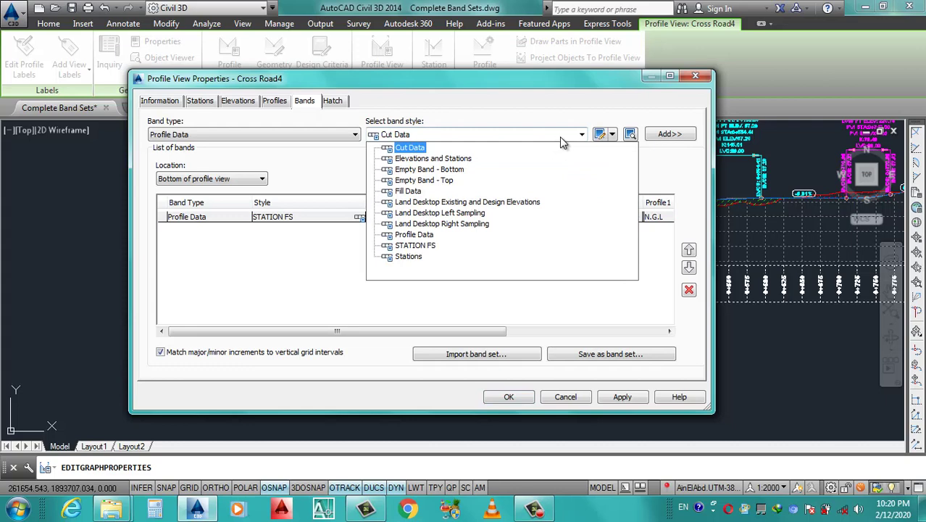
pyautogui.click(423, 247)
pyautogui.click(613, 135)
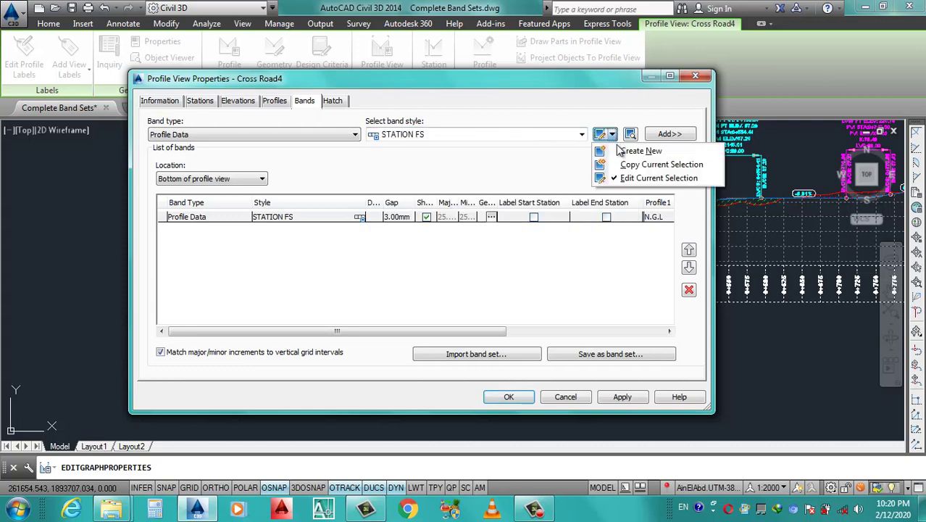
pyautogui.click(629, 165)
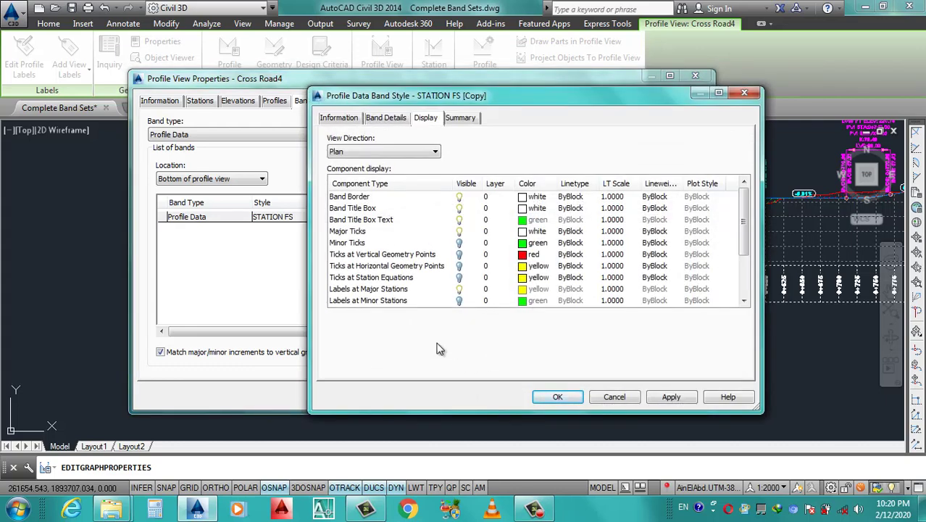
# Rename the copied band style to N.G.L FS and go to its Band Details settings.
pyautogui.moveTo(528, 92); pyautogui.dragTo(510, 48)
pyautogui.click(321, 72)
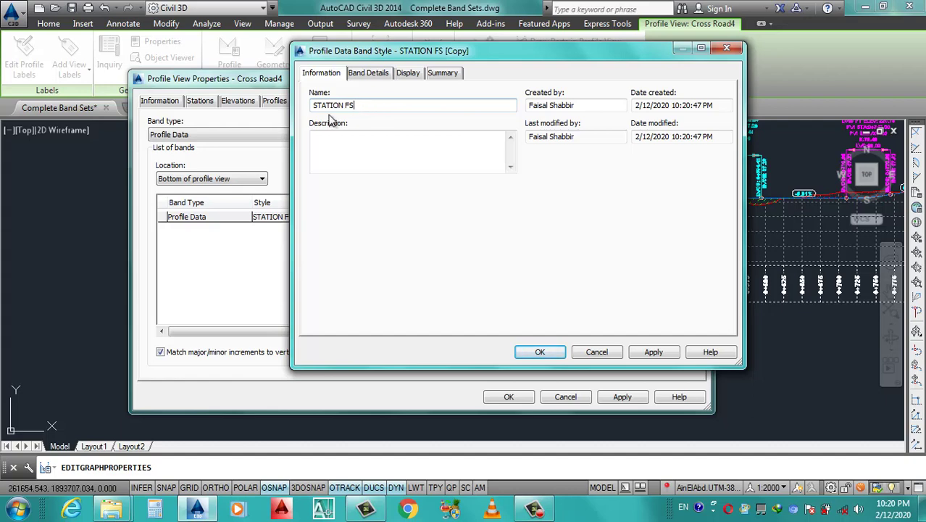
pyautogui.moveTo(346, 105); pyautogui.dragTo(313, 106)
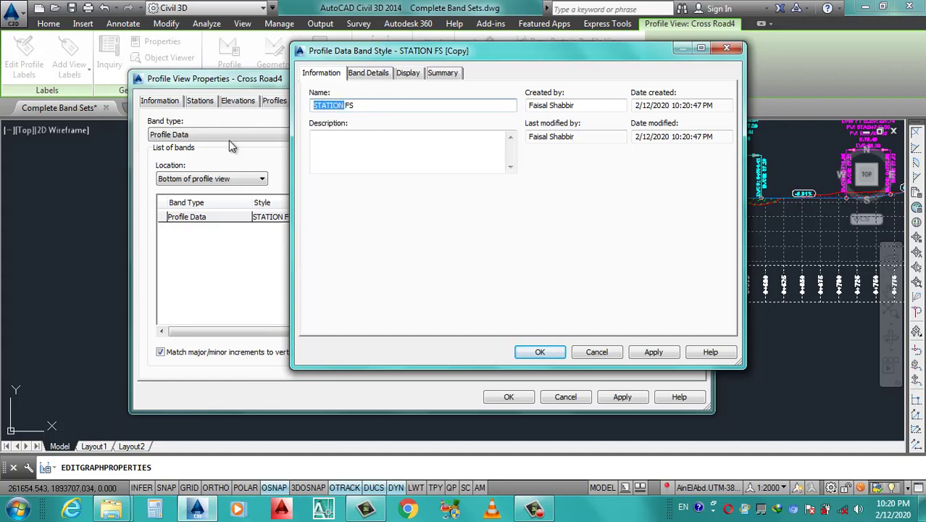
pyautogui.write('n')
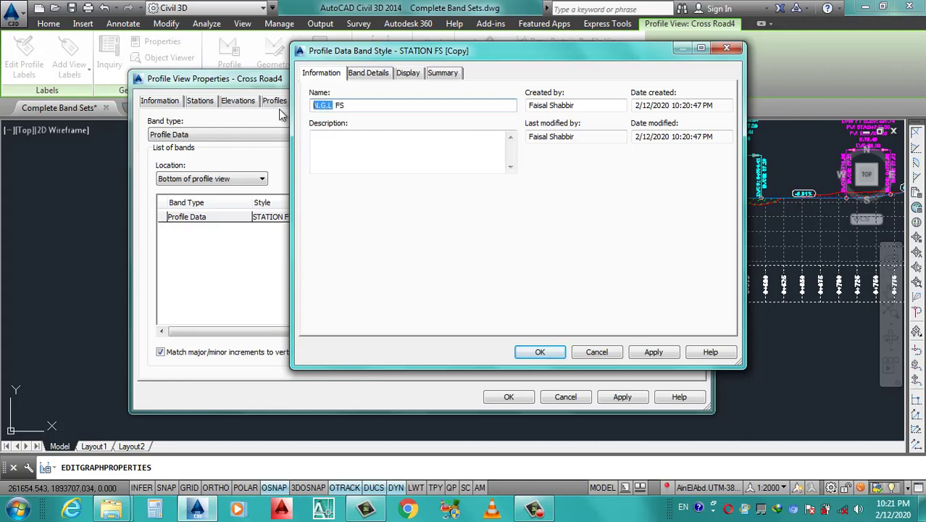
pyautogui.click(372, 75)
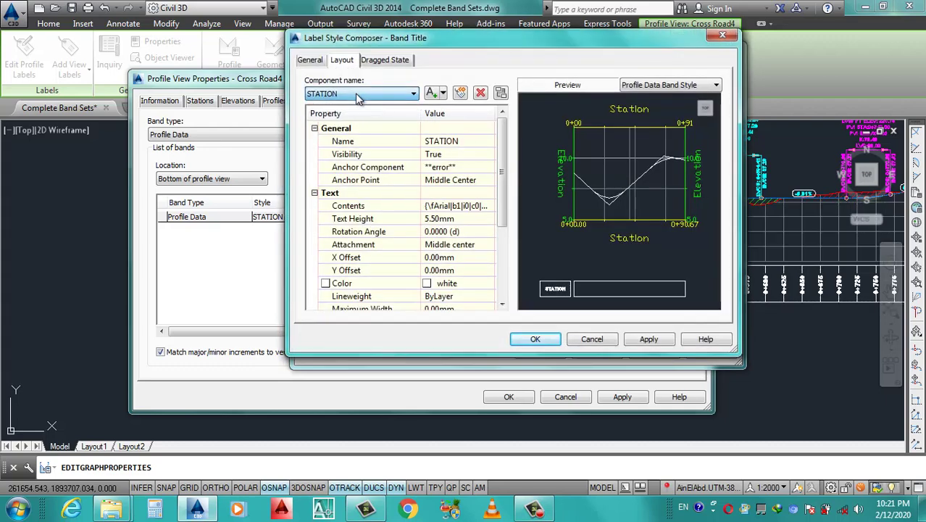
# Name the title text component N.G.L with its anchor point at Middle Center.
pyautogui.click(471, 141)
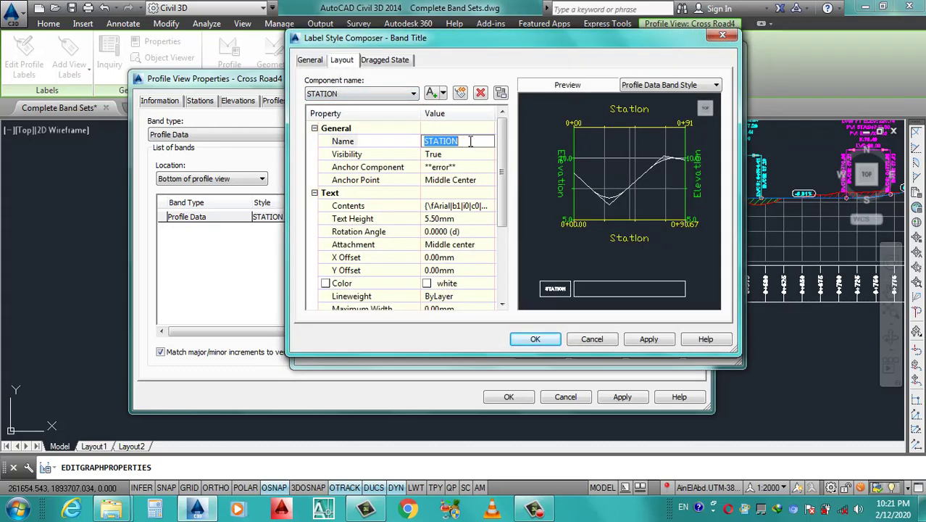
pyautogui.write('N.G.L')
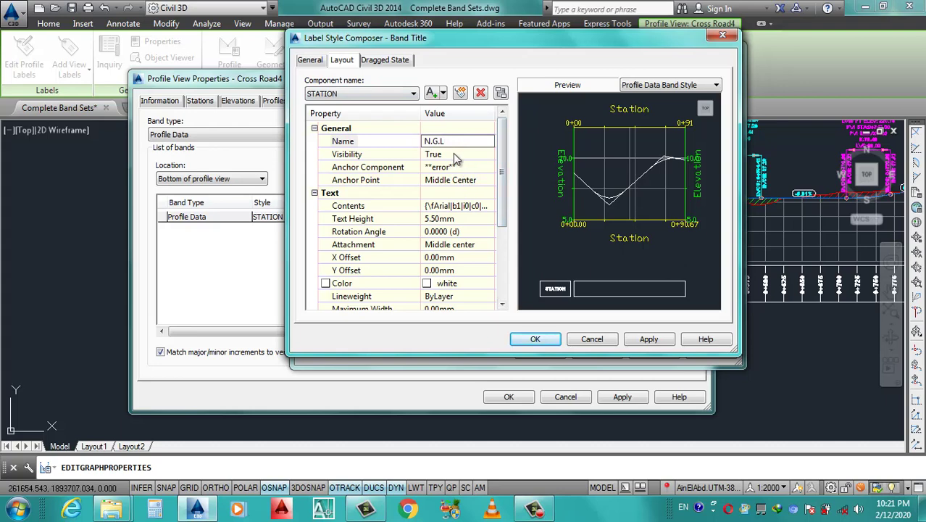
pyautogui.click(469, 181)
pyautogui.click(491, 180)
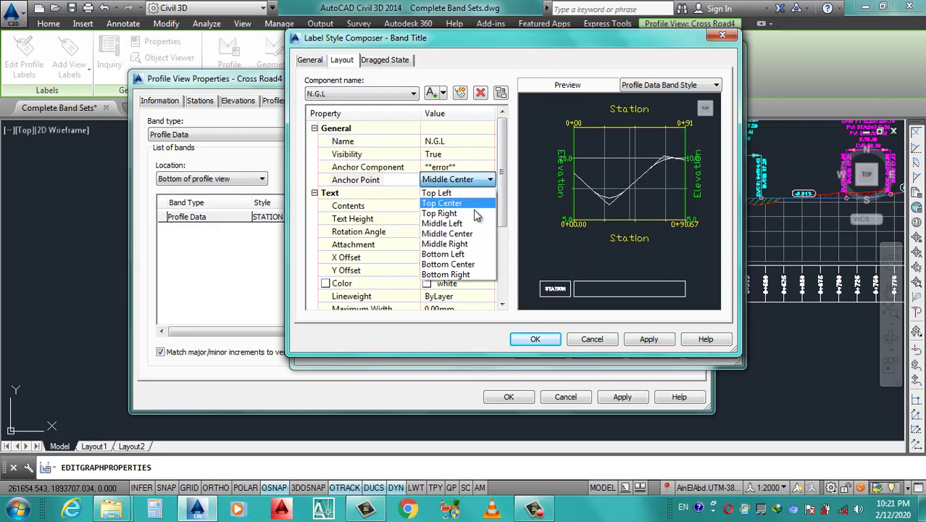
pyautogui.click(469, 239)
pyautogui.scroll(-1, 501, 207)
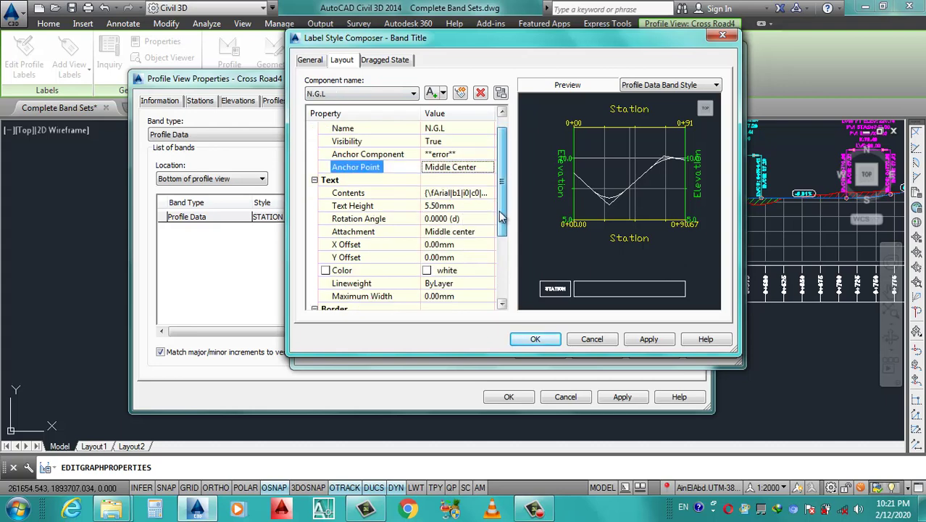
# Replace the STATION title text with N.G.L, formatted red and bold.
pyautogui.click(457, 193)
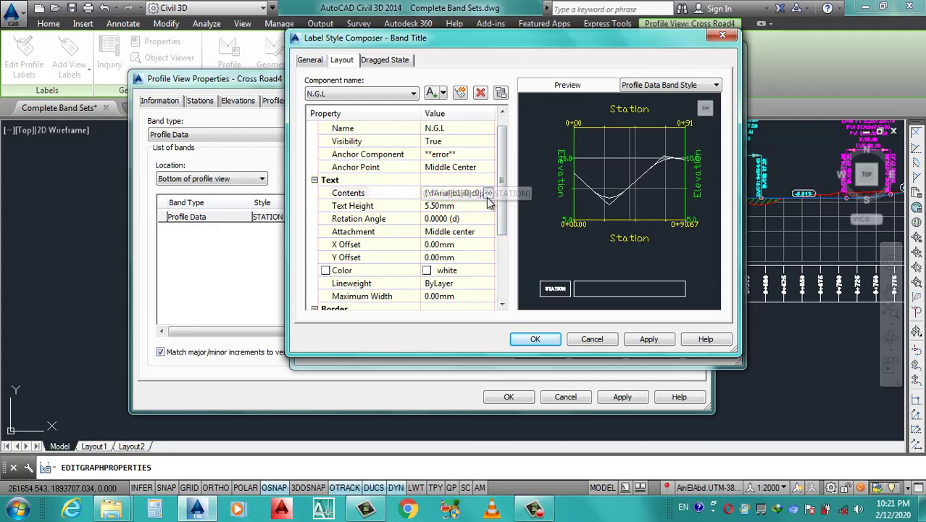
pyautogui.click(491, 193)
pyautogui.moveTo(583, 160); pyautogui.dragTo(479, 172)
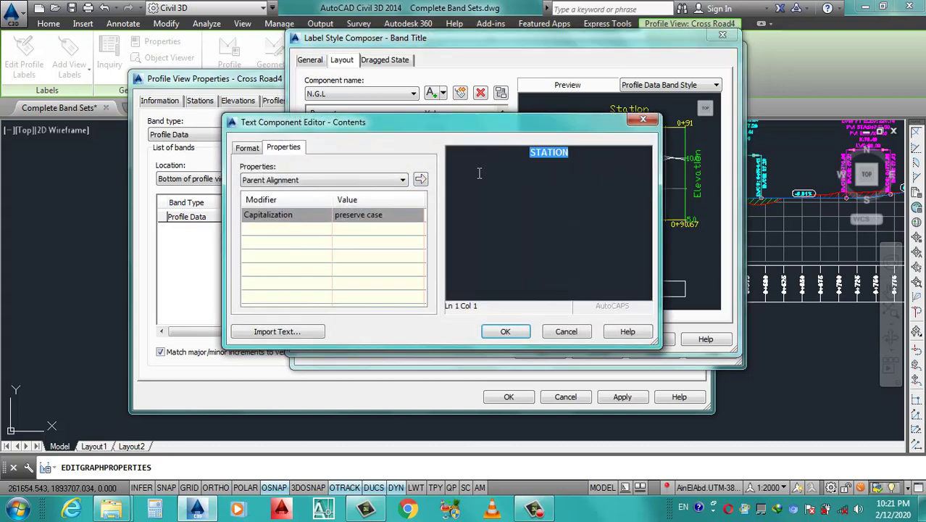
pyautogui.write('N.G.L')
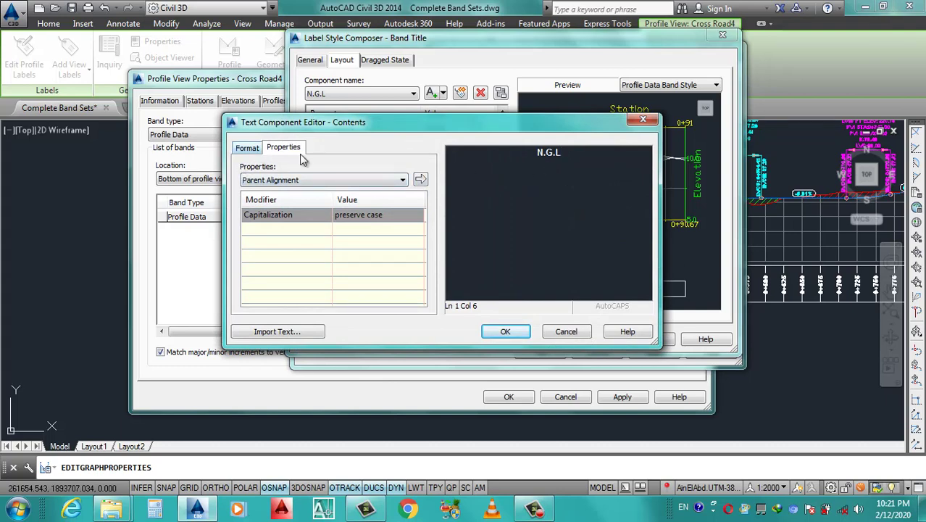
pyautogui.moveTo(576, 154); pyautogui.dragTo(486, 166)
pyautogui.click(247, 148)
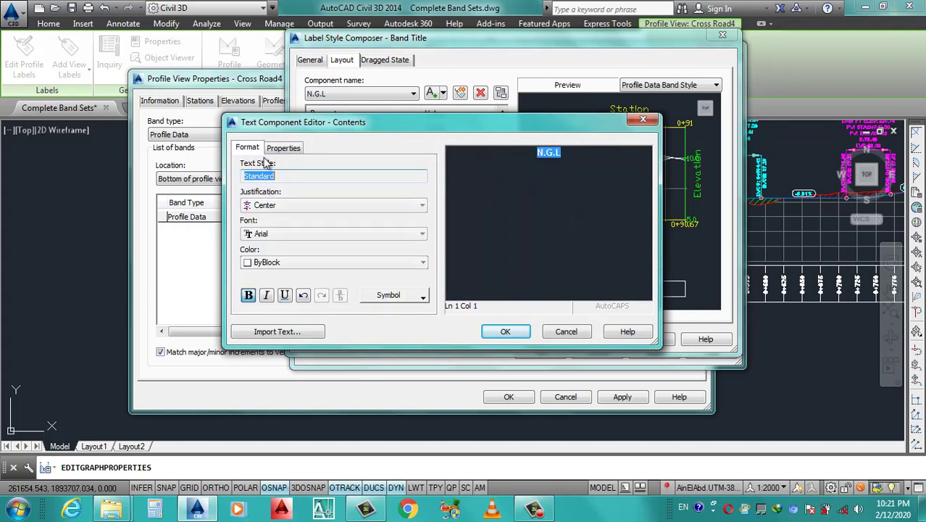
pyautogui.click(294, 262)
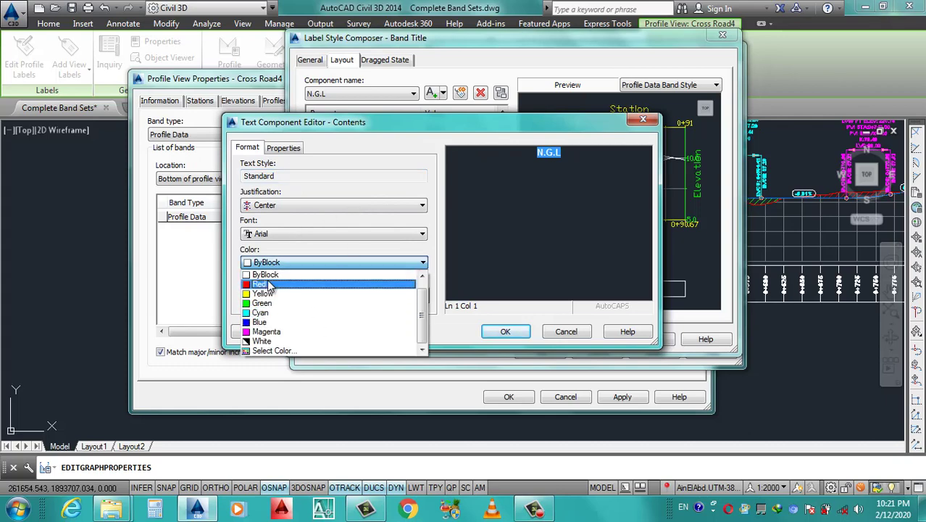
pyautogui.click(255, 284)
pyautogui.click(248, 295)
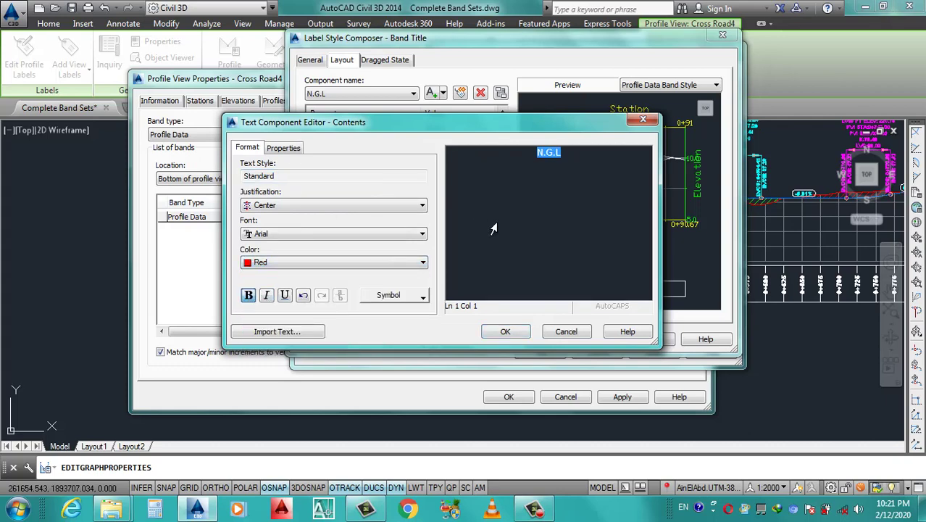
pyautogui.click(506, 331)
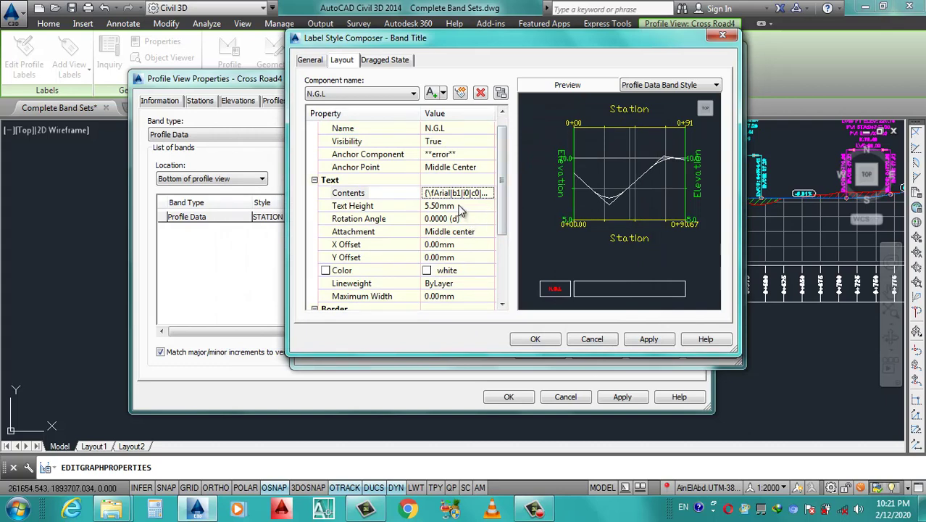
# Set the title component's colour to red, then apply and close the title label composer.
pyautogui.moveTo(506, 200); pyautogui.dragTo(504, 218)
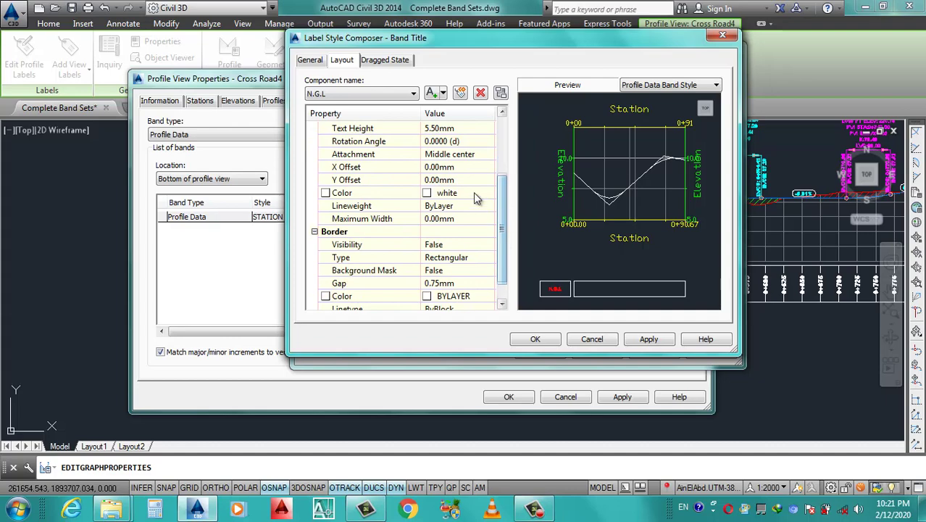
pyautogui.click(464, 192)
pyautogui.click(488, 192)
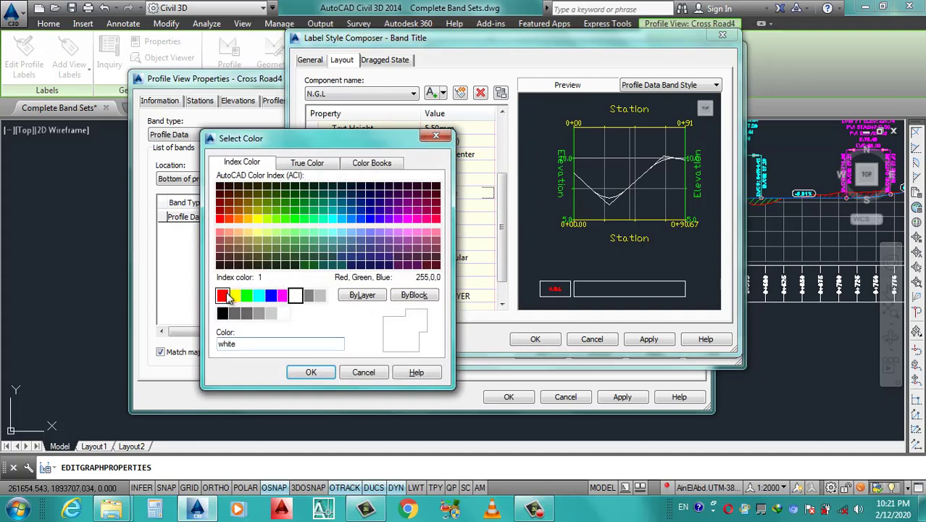
pyautogui.click(224, 293)
pyautogui.click(311, 369)
pyautogui.moveTo(505, 241)
pyautogui.mouseDown()
pyautogui.moveTo(508, 257)
pyautogui.moveTo(508, 207)
pyautogui.mouseUp()
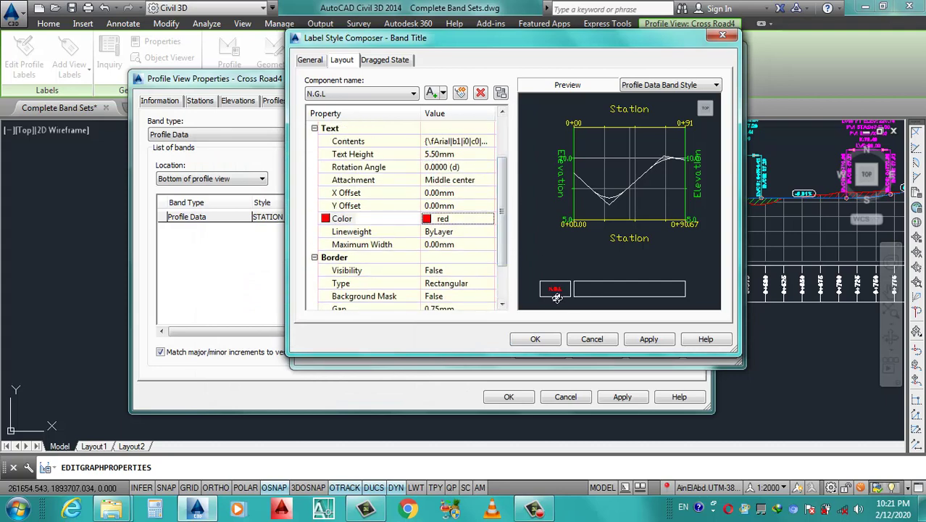
pyautogui.click(643, 341)
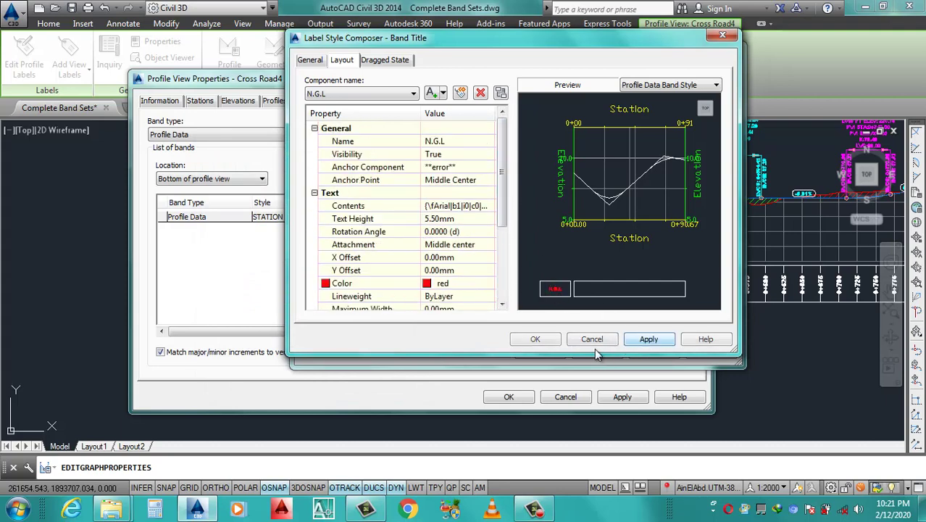
pyautogui.click(535, 340)
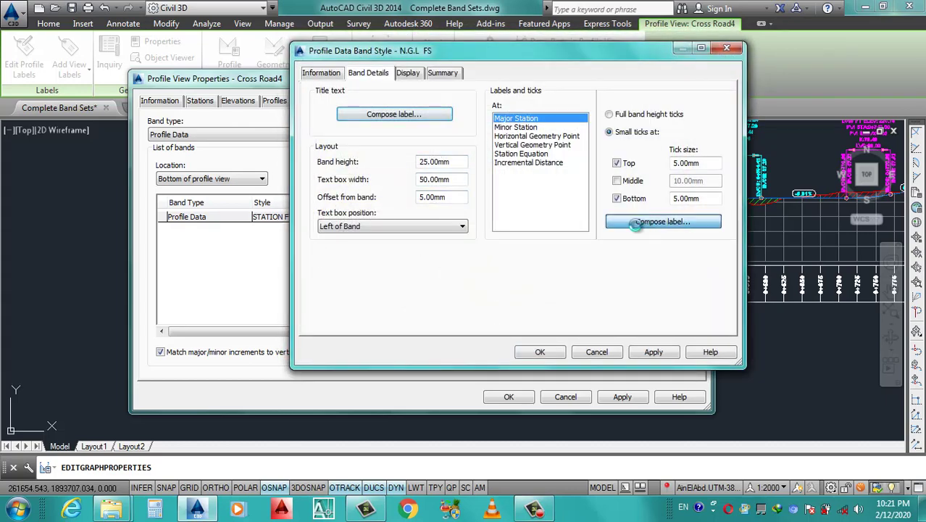
# Rename the major-station label component to N.G.L, keeping Band Middle as the anchor point.
pyautogui.click(638, 222)
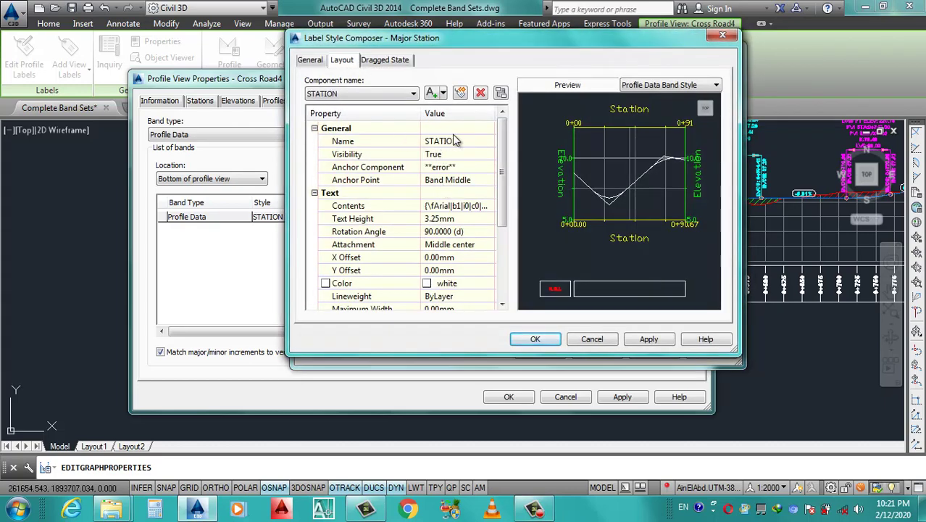
pyautogui.click(471, 142)
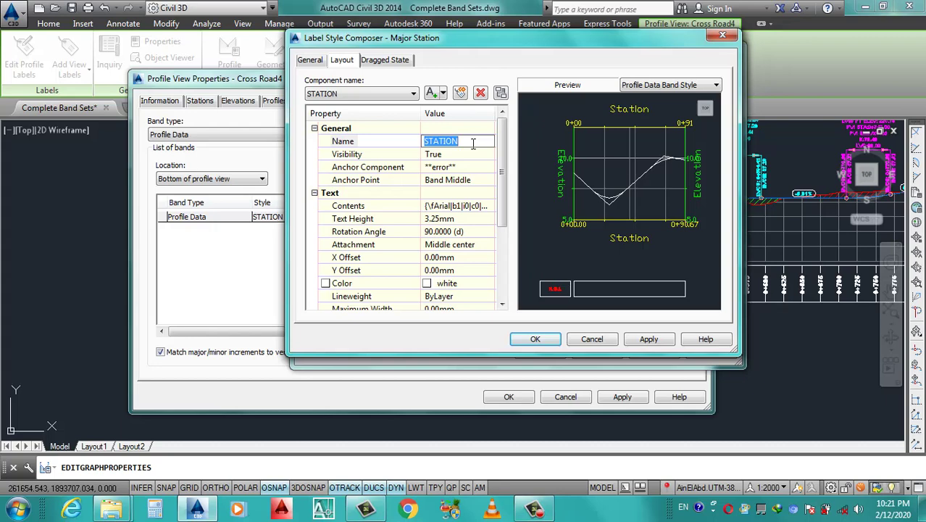
pyautogui.write('N.G.L')
pyautogui.click(475, 181)
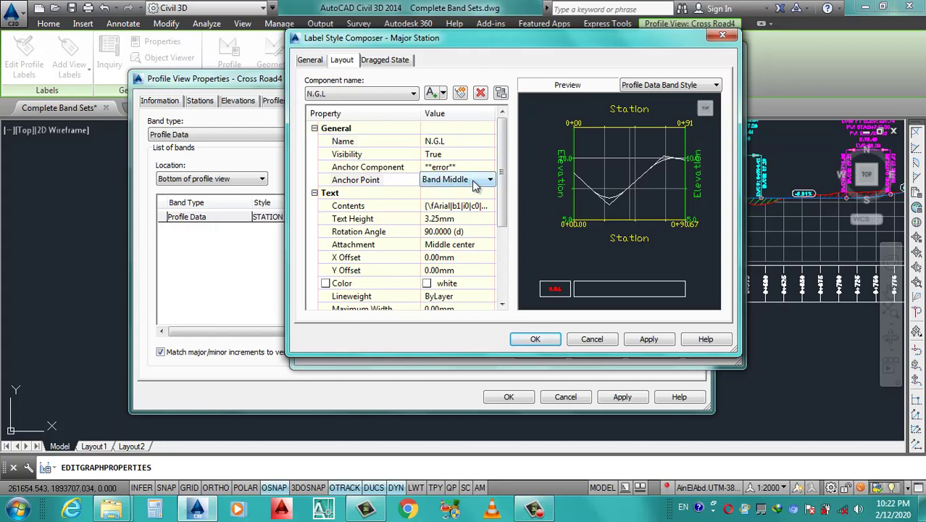
pyautogui.click(475, 181)
pyautogui.click(440, 201)
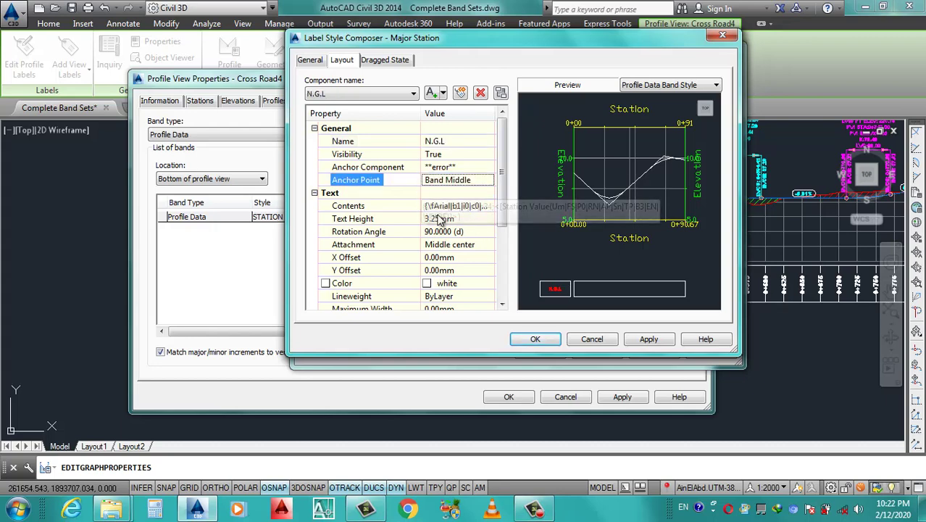
# Replace the label contents with Profile1 Elevation at 0.001 precision.
pyautogui.click(480, 206)
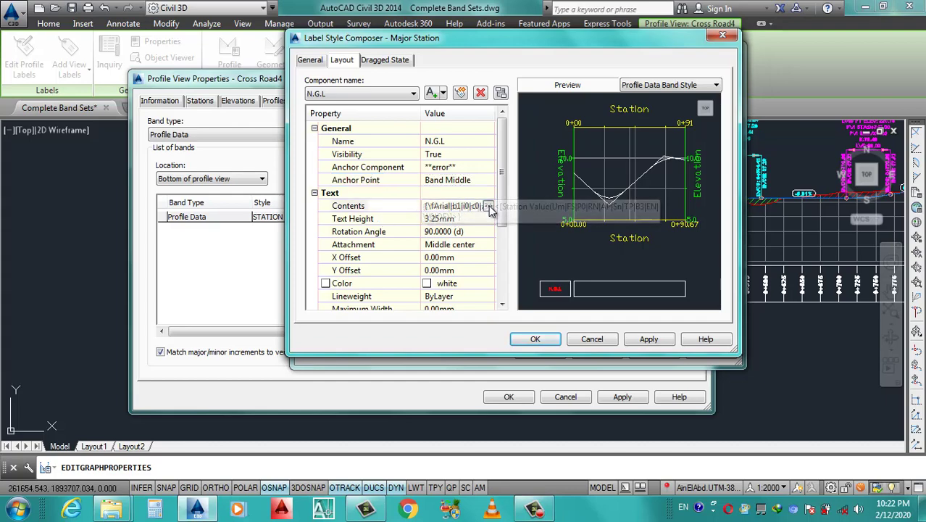
pyautogui.click(490, 207)
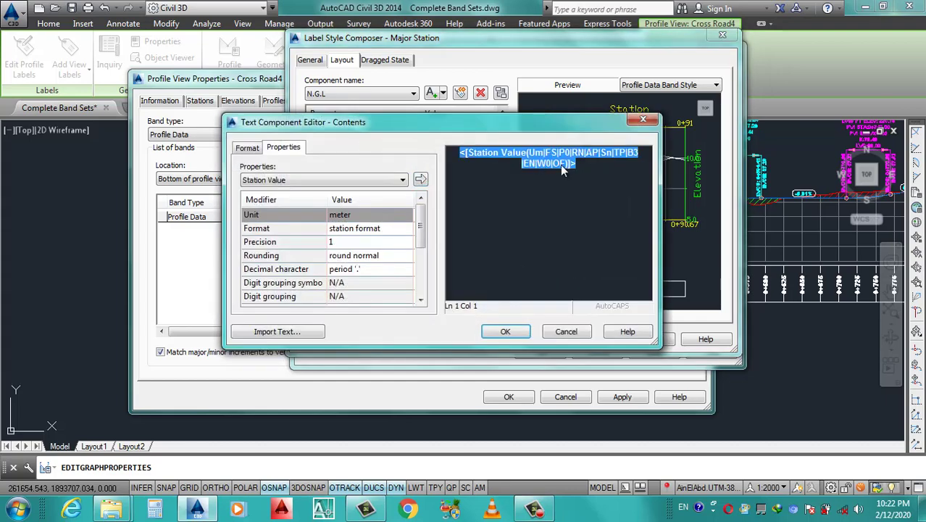
pyautogui.click(335, 180)
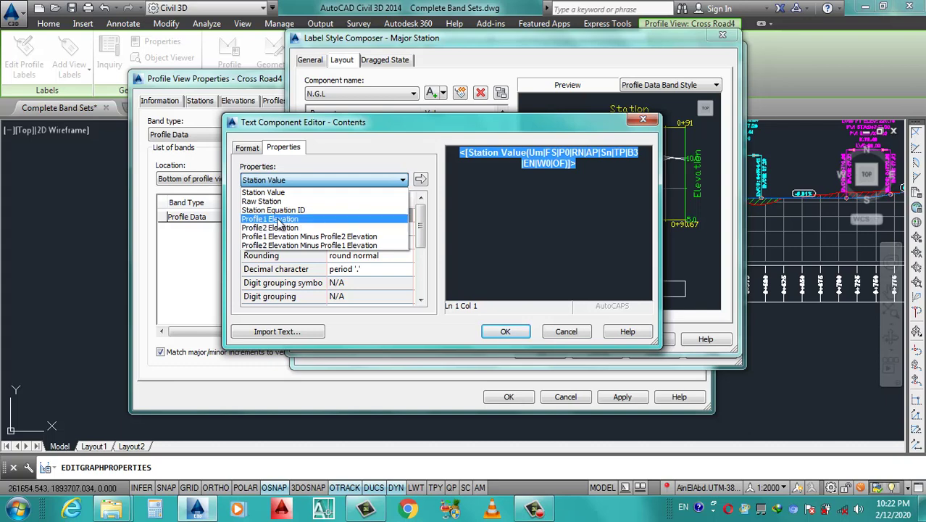
pyautogui.click(287, 220)
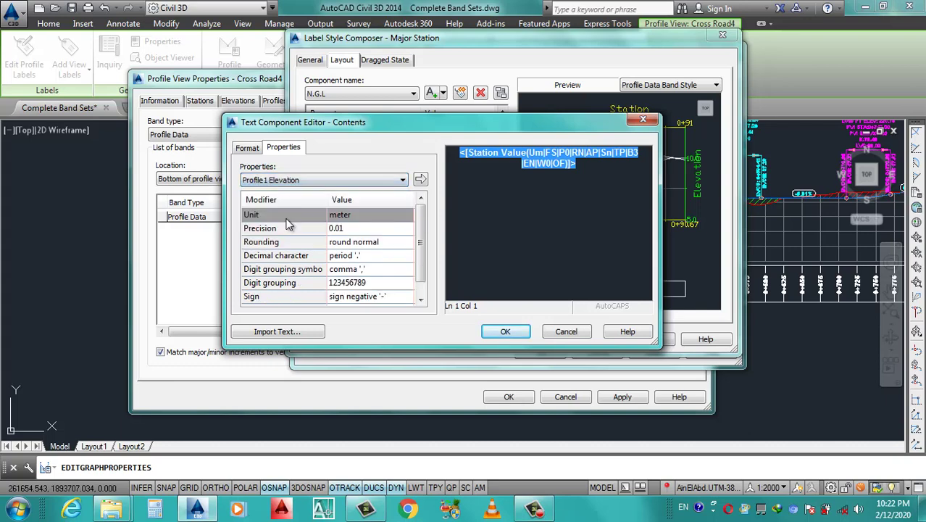
pyautogui.click(355, 227)
pyautogui.click(354, 226)
pyautogui.click(355, 269)
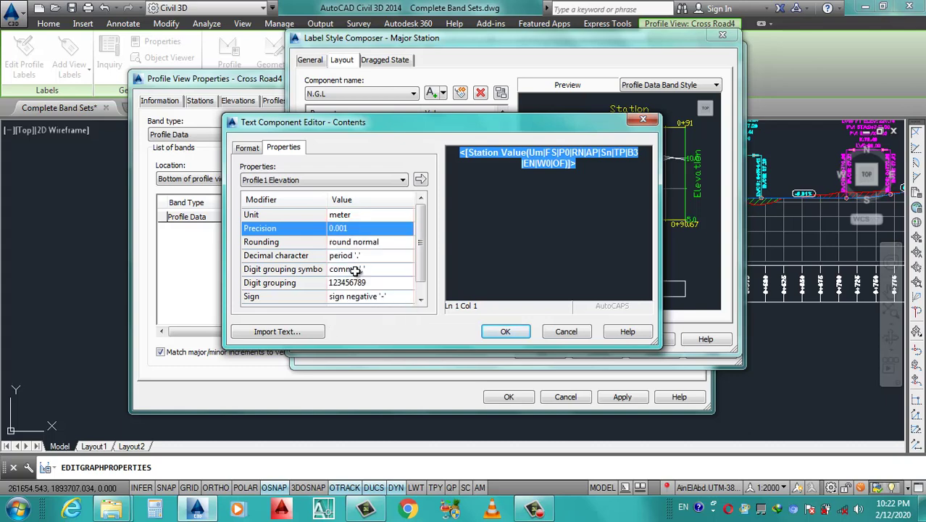
pyautogui.moveTo(425, 250)
pyautogui.mouseDown()
pyautogui.moveTo(423, 265)
pyautogui.moveTo(422, 181)
pyautogui.mouseUp()
pyautogui.click(421, 179)
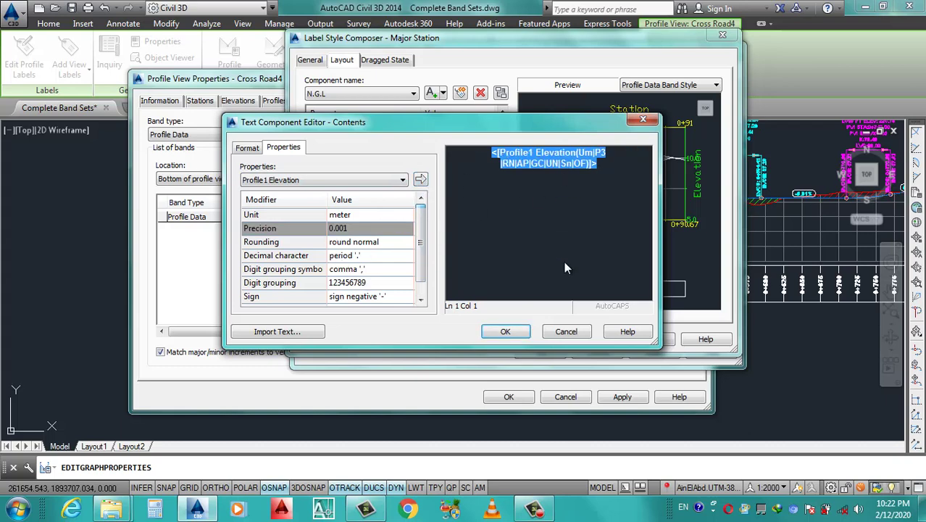
# Format the elevation label text as bold and red.
pyautogui.click(247, 149)
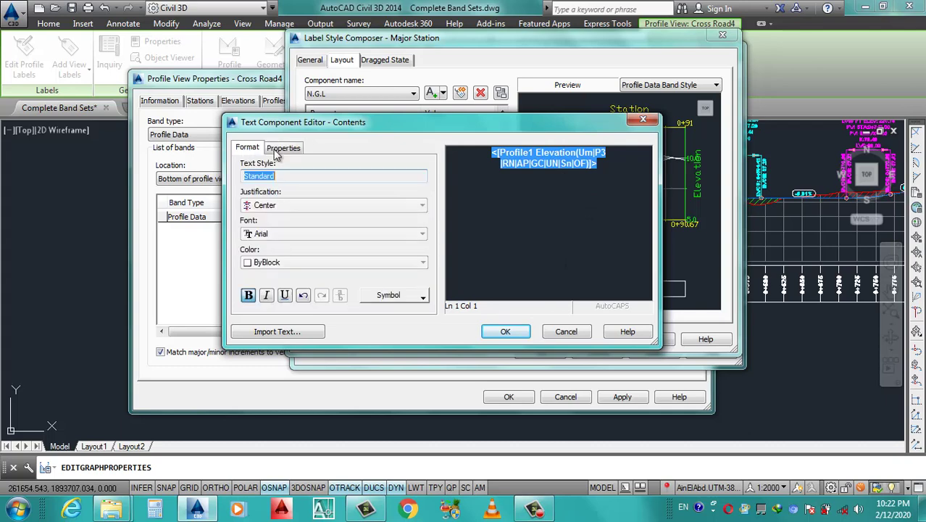
pyautogui.click(293, 263)
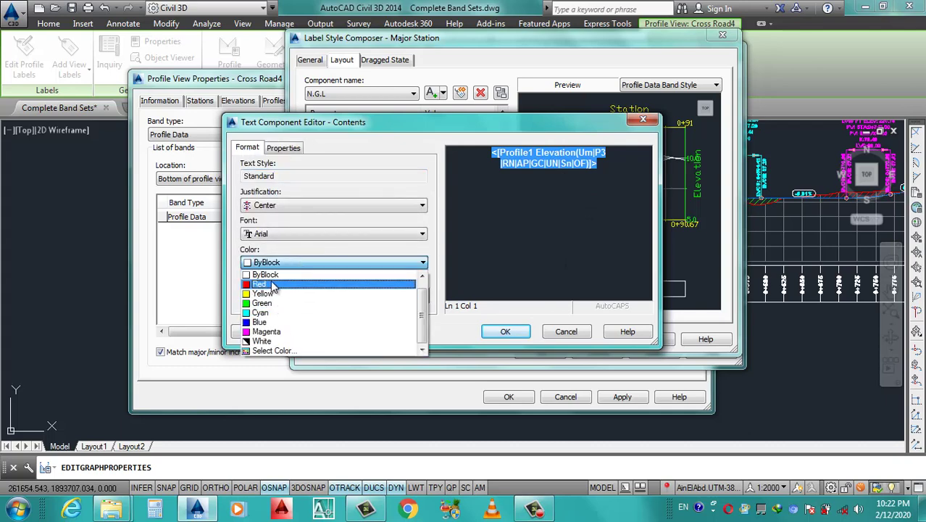
pyautogui.click(264, 284)
pyautogui.click(250, 297)
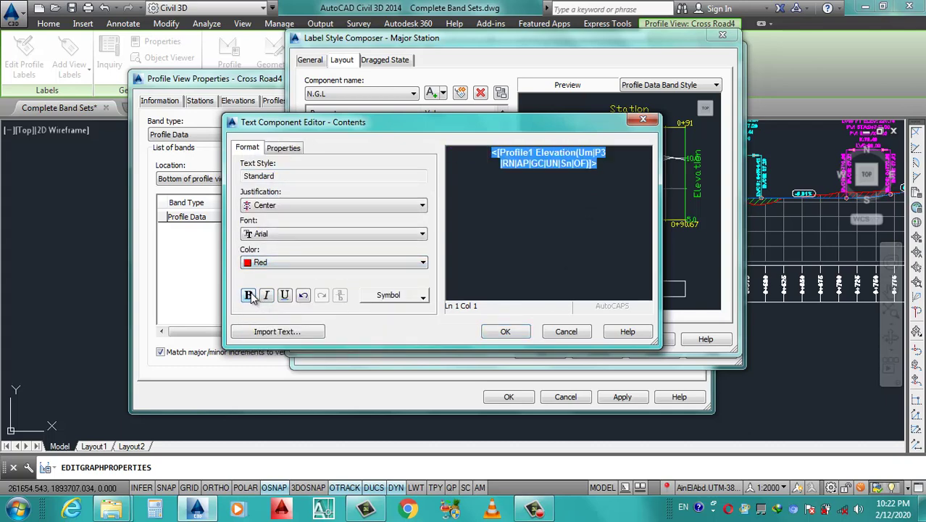
pyautogui.click(506, 332)
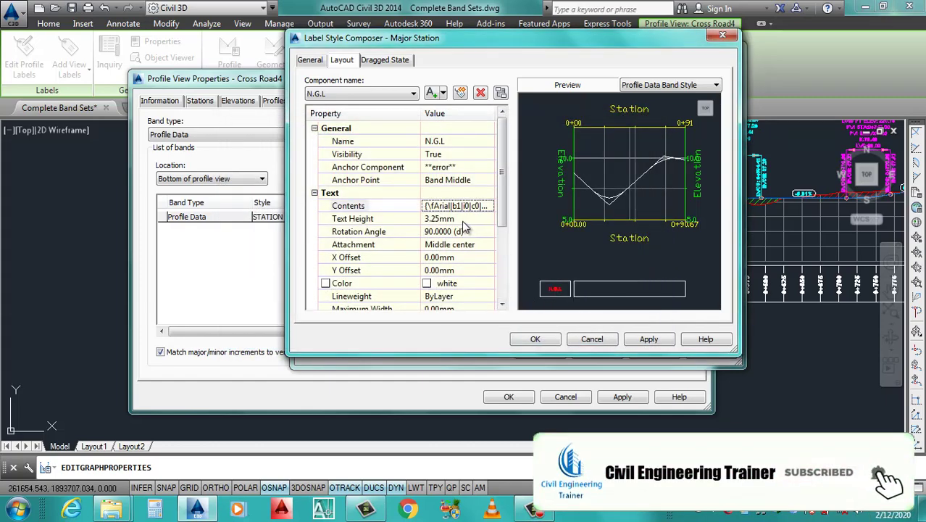
# Set the N.G.L component's Color property to red, then apply and close the composer.
pyautogui.scroll(-1, 505, 217)
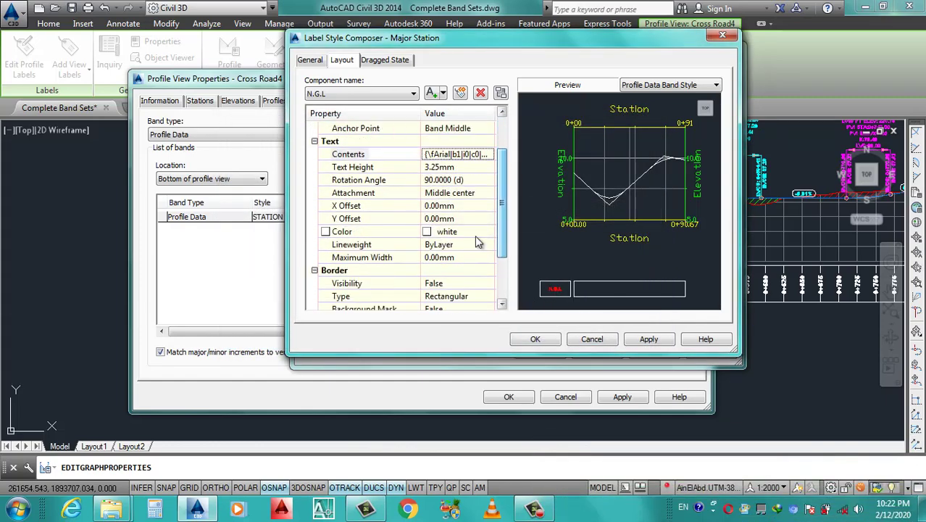
pyautogui.click(475, 233)
pyautogui.click(487, 232)
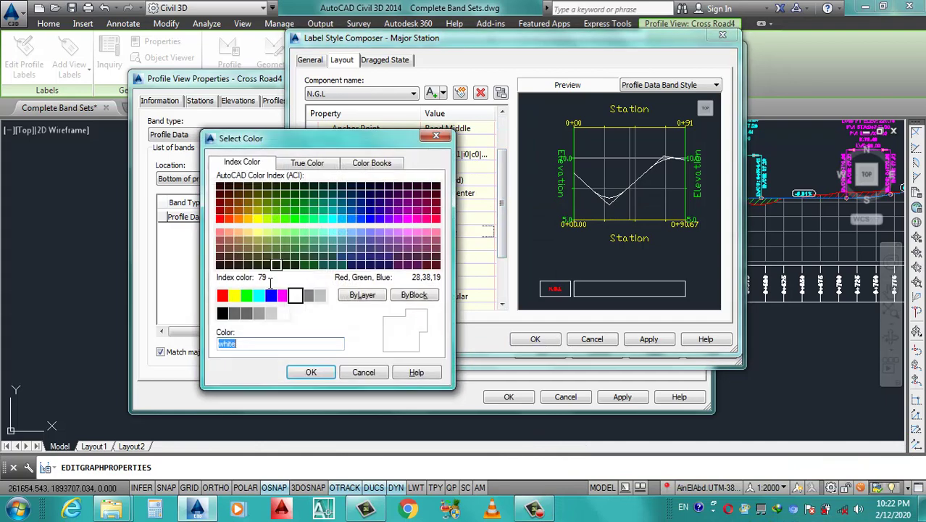
pyautogui.click(222, 295)
pyautogui.click(311, 371)
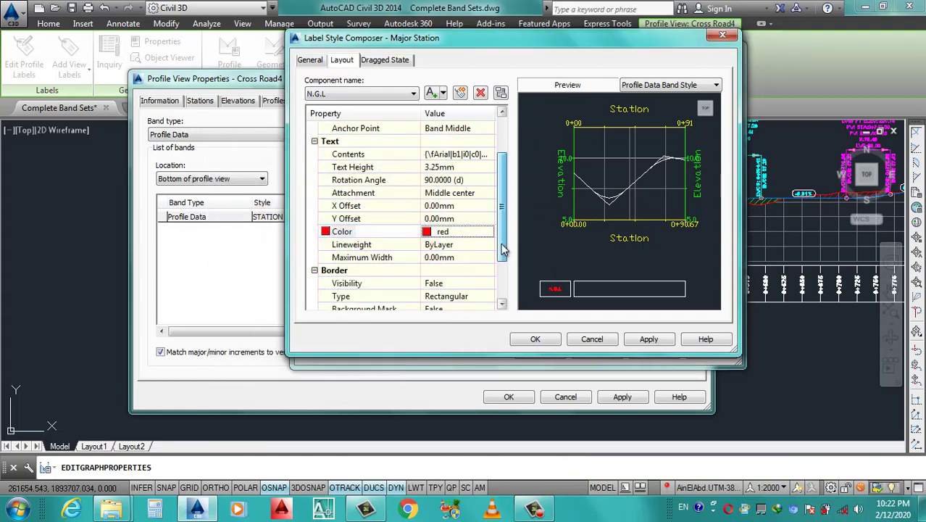
pyautogui.scroll(-1, 499, 224)
pyautogui.scroll(1, 499, 220)
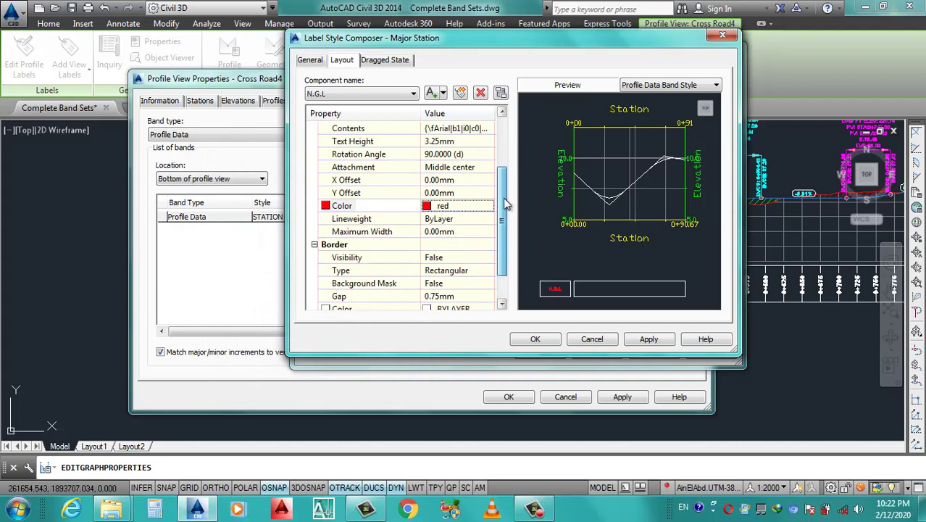
pyautogui.scroll(1, 503, 198)
pyautogui.click(648, 340)
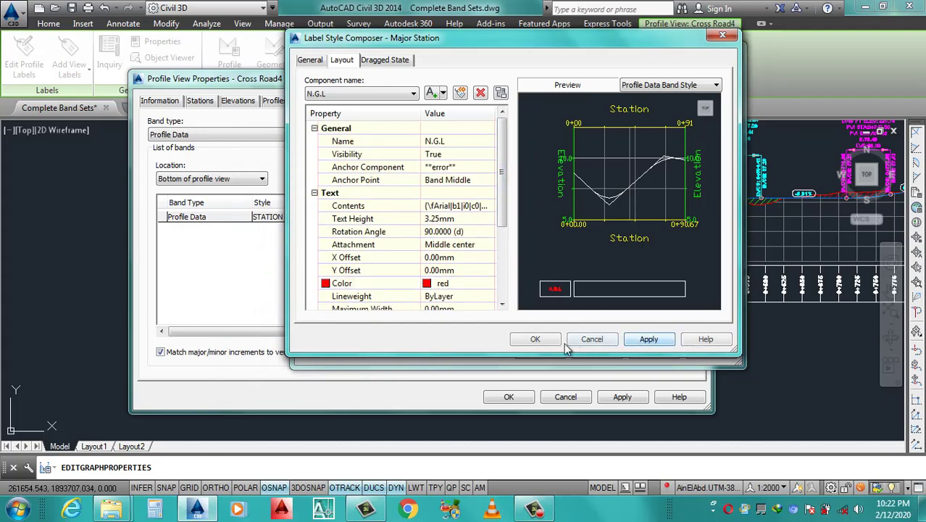
pyautogui.click(533, 341)
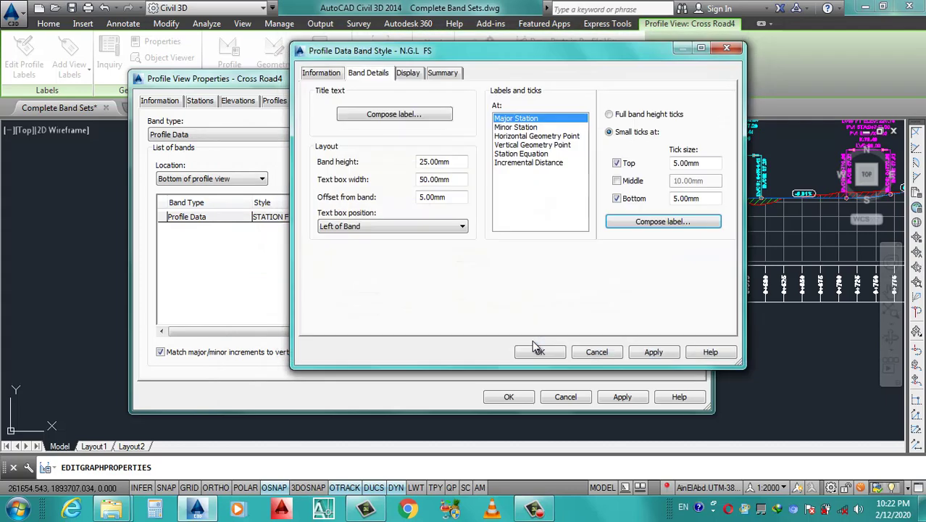
# Colour the Band Border, Band Title Box and Major Ticks red in the N.G.L FS style.
pyautogui.click(410, 75)
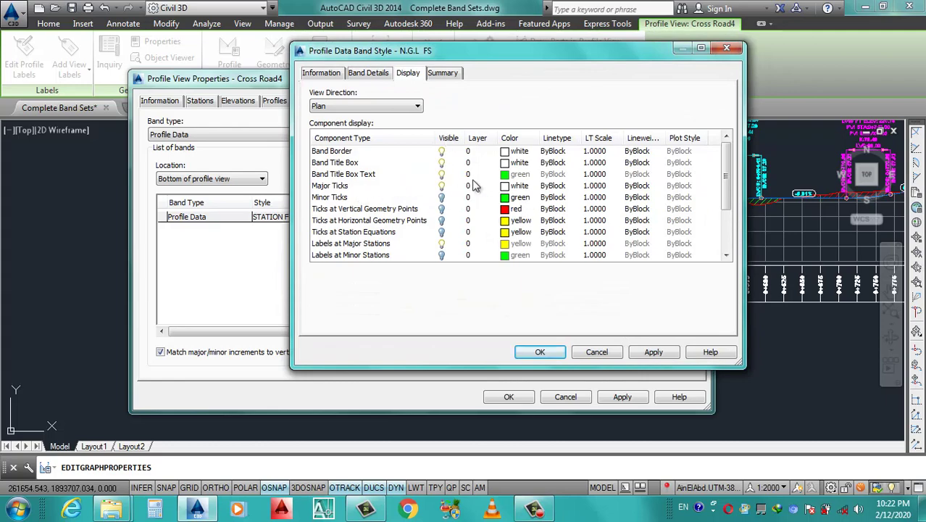
pyautogui.click(506, 154)
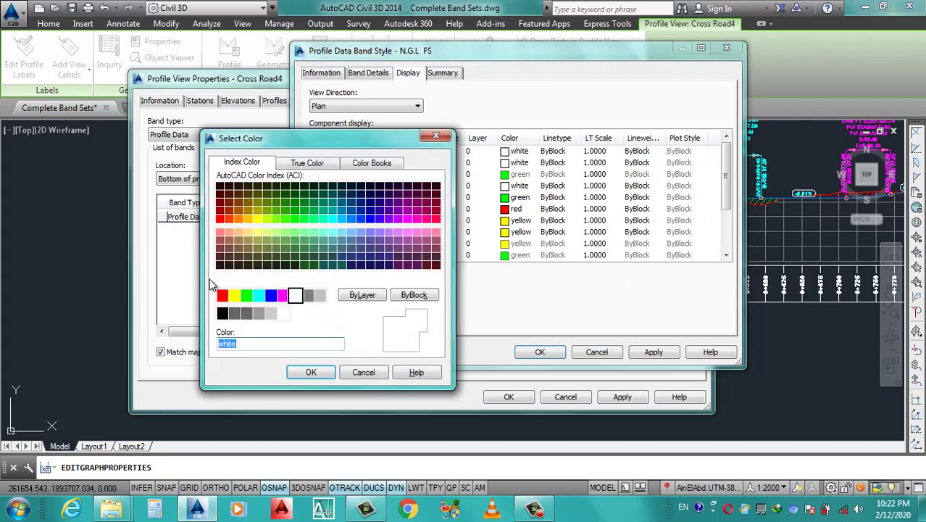
pyautogui.click(222, 295)
pyautogui.click(311, 373)
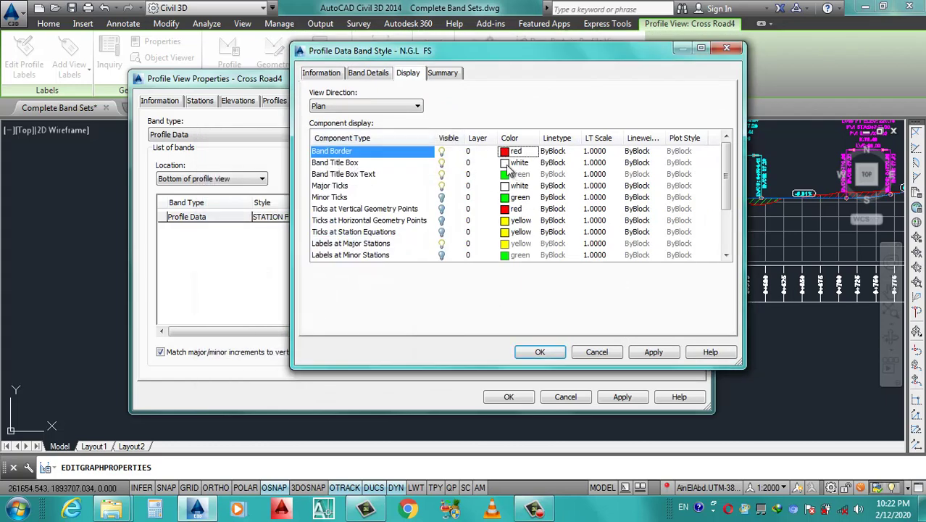
pyautogui.click(507, 164)
pyautogui.click(222, 296)
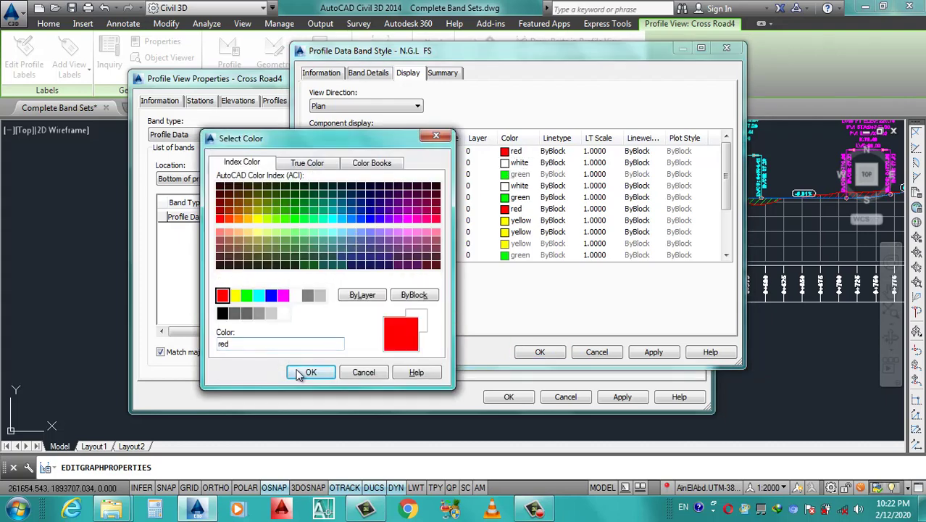
pyautogui.click(311, 372)
pyautogui.click(506, 186)
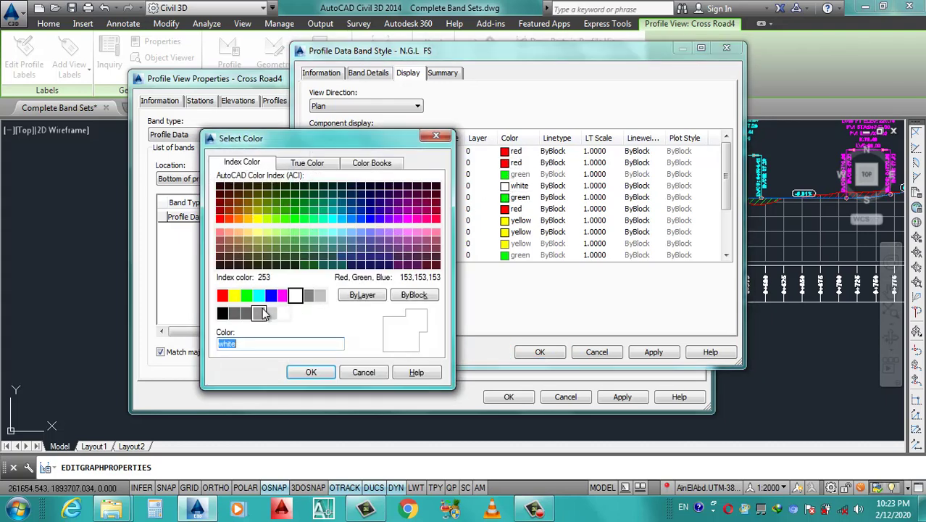
pyautogui.click(222, 295)
pyautogui.click(311, 372)
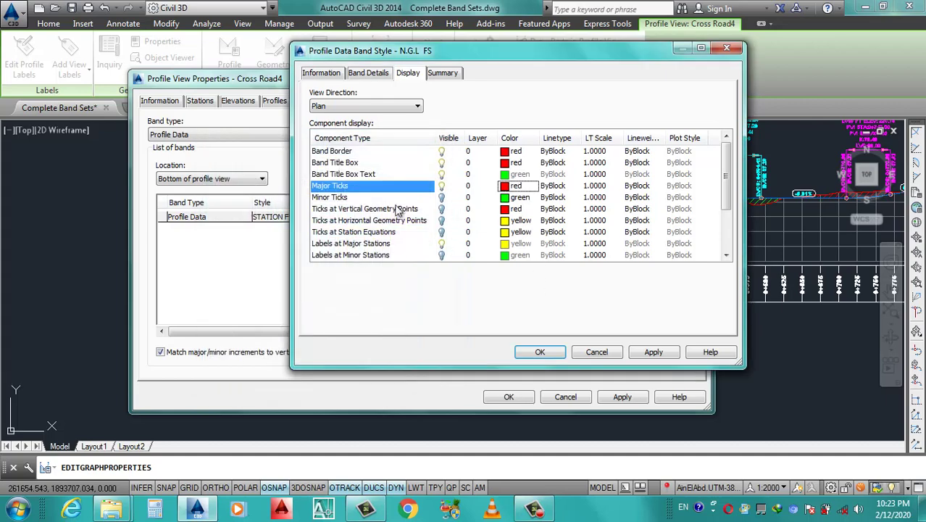
pyautogui.click(641, 354)
pyautogui.click(541, 355)
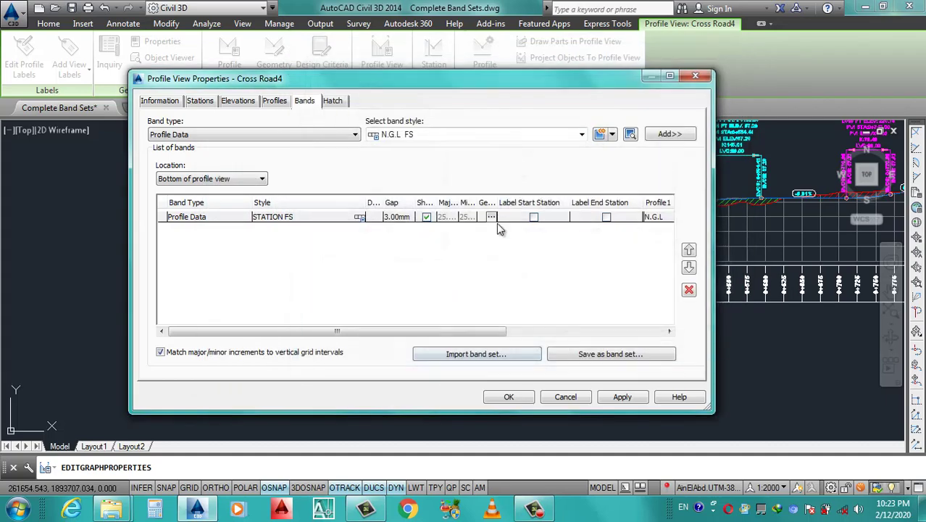
# Add the N.G.L FS band below the station band with a 3.00mm gap and apply it.
pyautogui.click(668, 136)
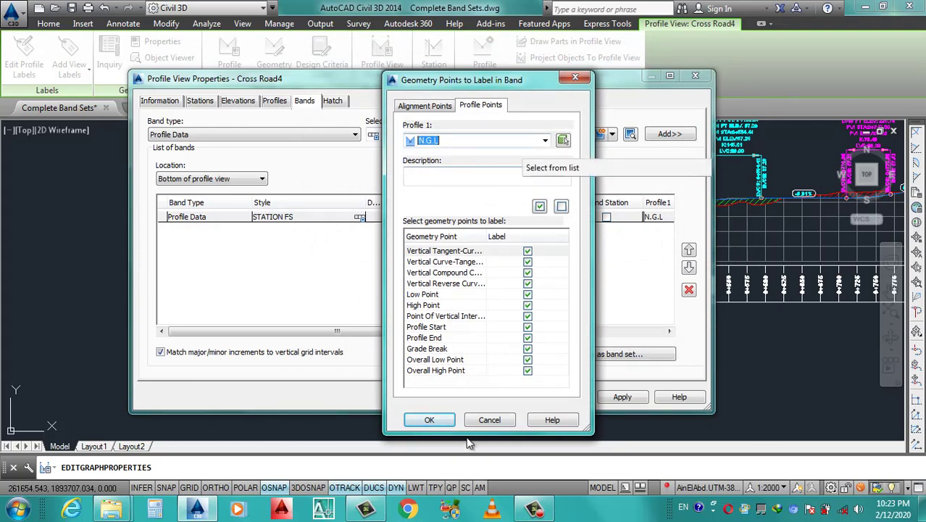
pyautogui.click(430, 419)
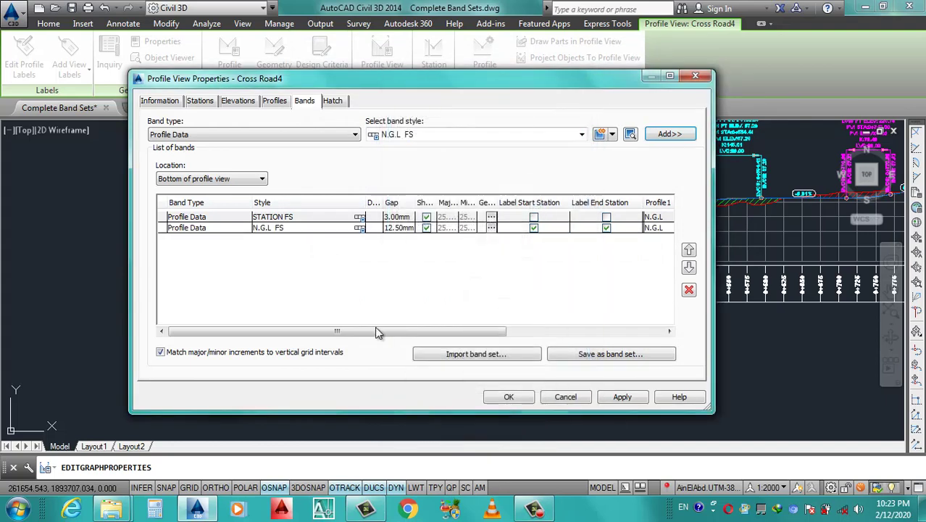
pyautogui.click(395, 229)
pyautogui.click(395, 229)
pyautogui.write('3')
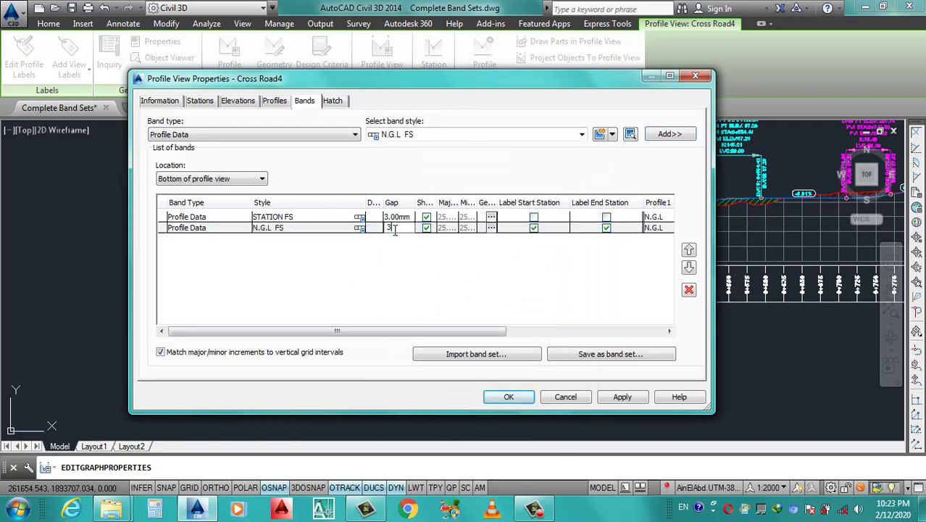
pyautogui.click(613, 401)
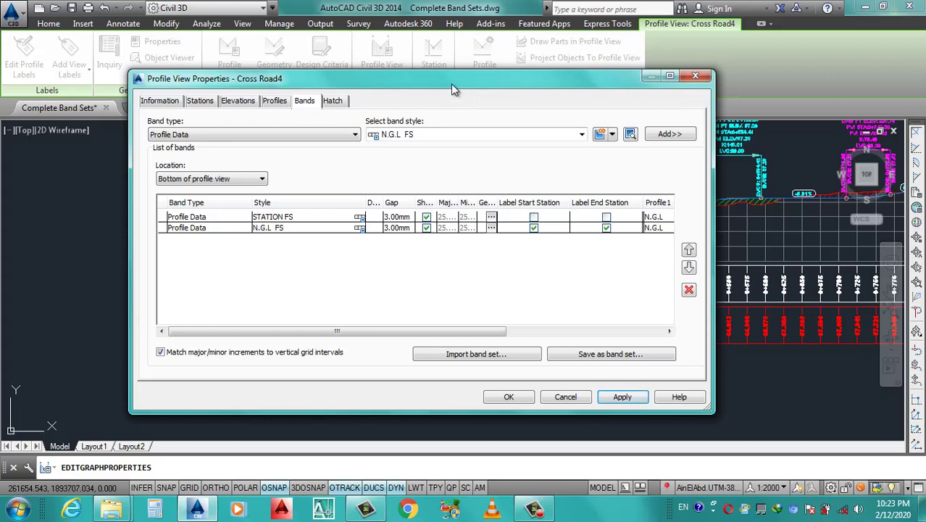
pyautogui.moveTo(451, 83)
pyautogui.mouseDown()
pyautogui.moveTo(511, 453)
pyautogui.moveTo(332, 356)
pyautogui.moveTo(399, 389)
pyautogui.moveTo(453, 372)
pyautogui.moveTo(406, 341)
pyautogui.moveTo(468, 268)
pyautogui.moveTo(300, 340)
pyautogui.moveTo(312, 313)
pyautogui.moveTo(280, 291)
pyautogui.moveTo(829, 415)
pyautogui.moveTo(449, 389)
pyautogui.moveTo(418, 371)
pyautogui.moveTo(348, 358)
pyautogui.moveTo(342, 335)
pyautogui.moveTo(617, 450)
pyautogui.moveTo(581, 265)
pyautogui.mouseUp()
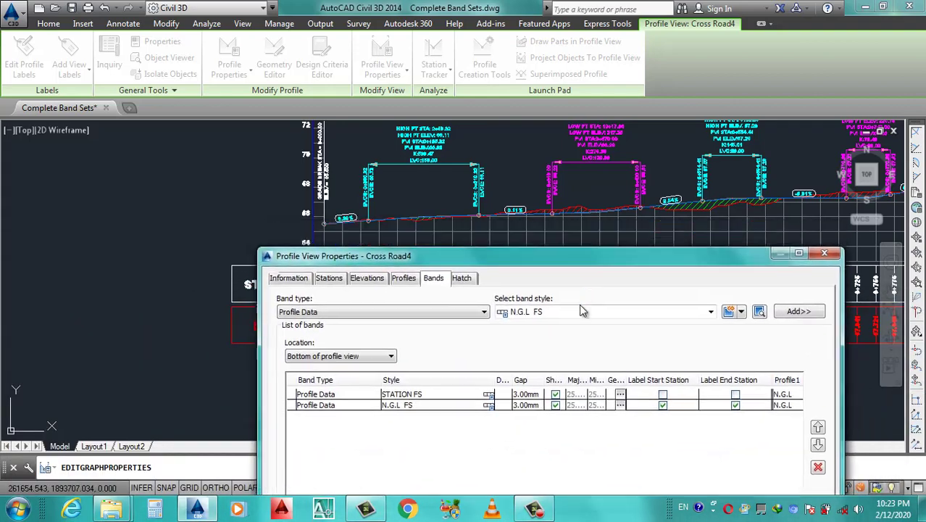
pyautogui.moveTo(580, 311)
pyautogui.mouseDown()
pyautogui.moveTo(566, 342)
pyautogui.moveTo(578, 107)
pyautogui.moveTo(560, 114)
pyautogui.mouseUp()
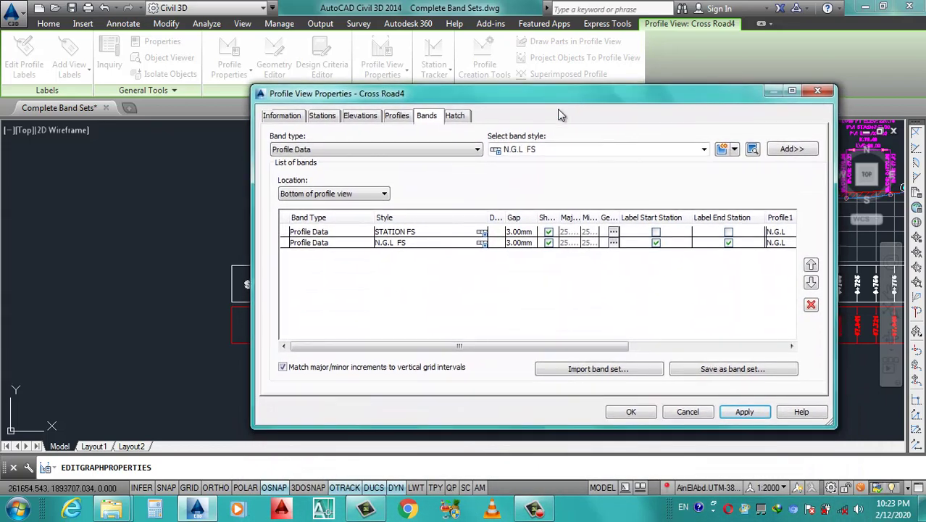
pyautogui.click(679, 150)
# Copy the N.G.L FS band style and name the copy P.G.L FS.
pyautogui.click(543, 250)
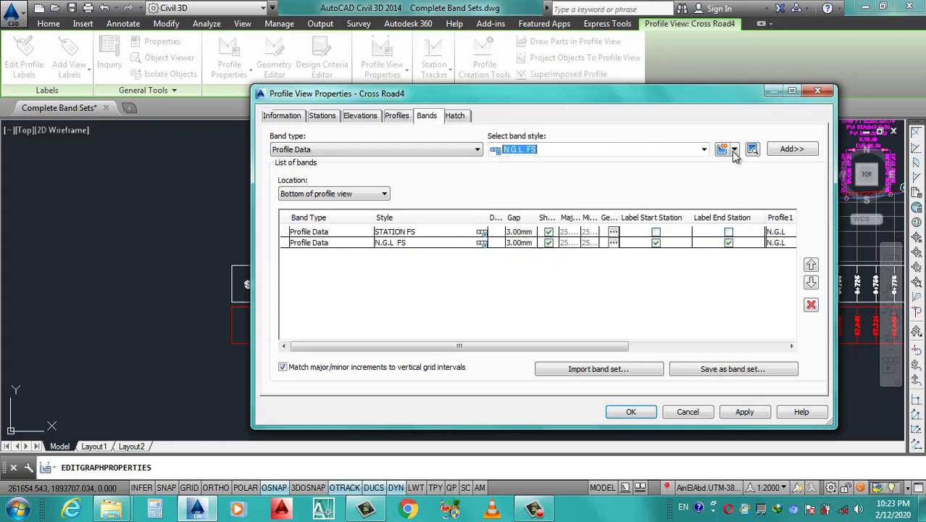
pyautogui.click(730, 154)
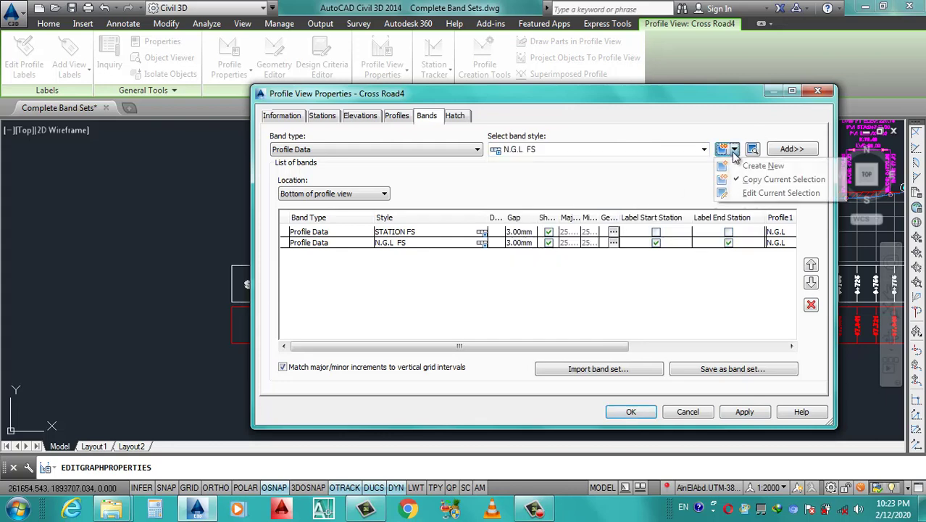
pyautogui.click(760, 181)
pyautogui.click(322, 73)
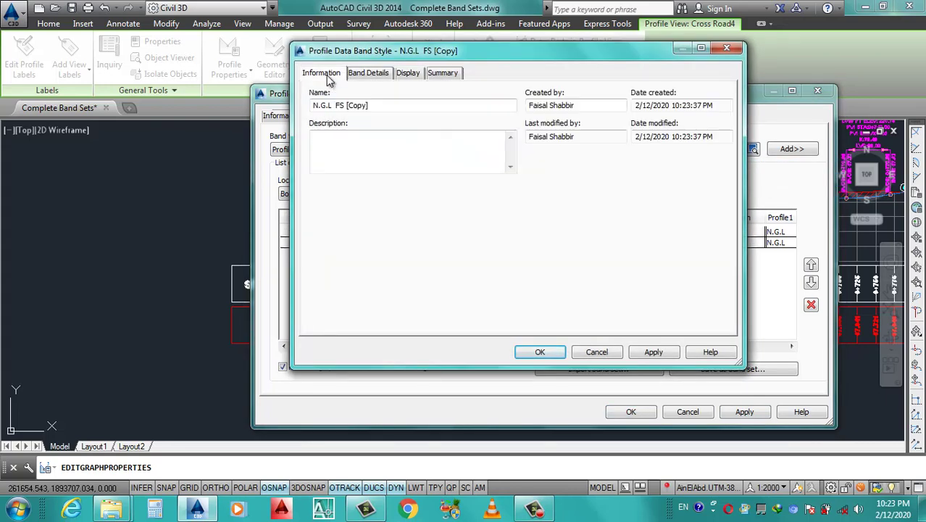
pyautogui.click(318, 107)
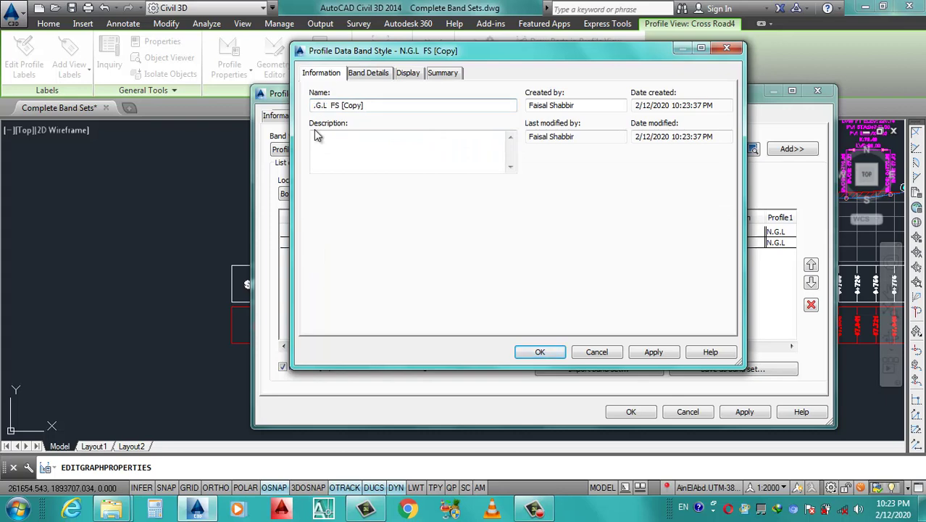
pyautogui.write('P')
pyautogui.press('BackSpace')
pyautogui.press('BackSpace')
pyautogui.press('BackSpace')
# Change the band title contents from N.G.L to P.G.L in blue text.
pyautogui.click(368, 72)
pyautogui.click(398, 116)
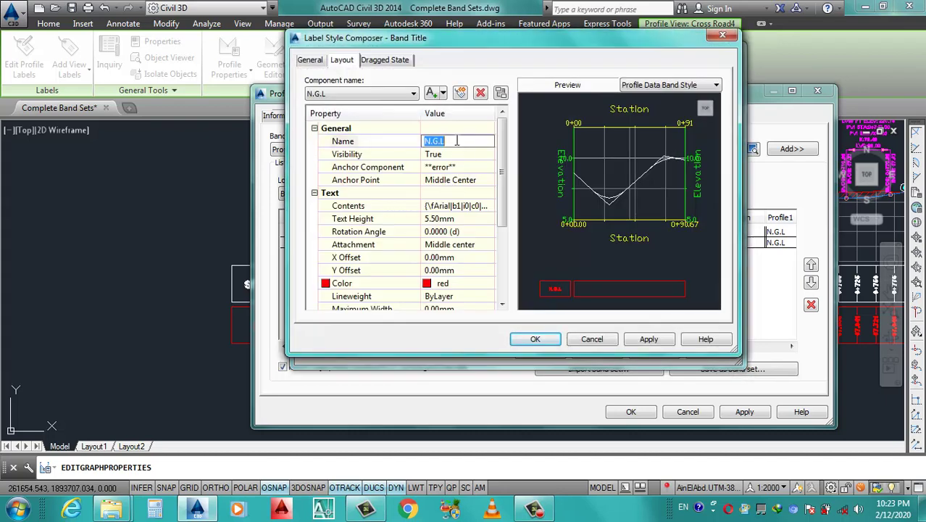
pyautogui.click(478, 206)
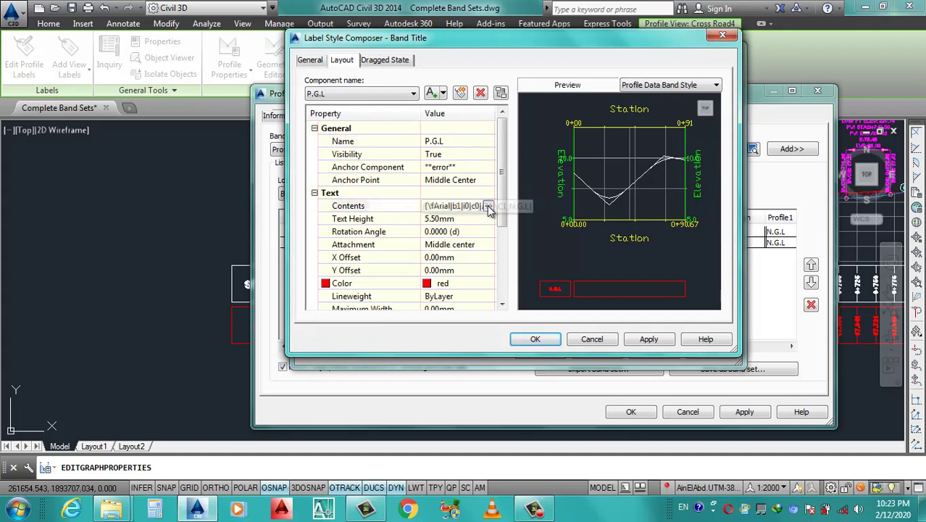
pyautogui.click(490, 206)
pyautogui.moveTo(568, 155); pyautogui.dragTo(483, 171)
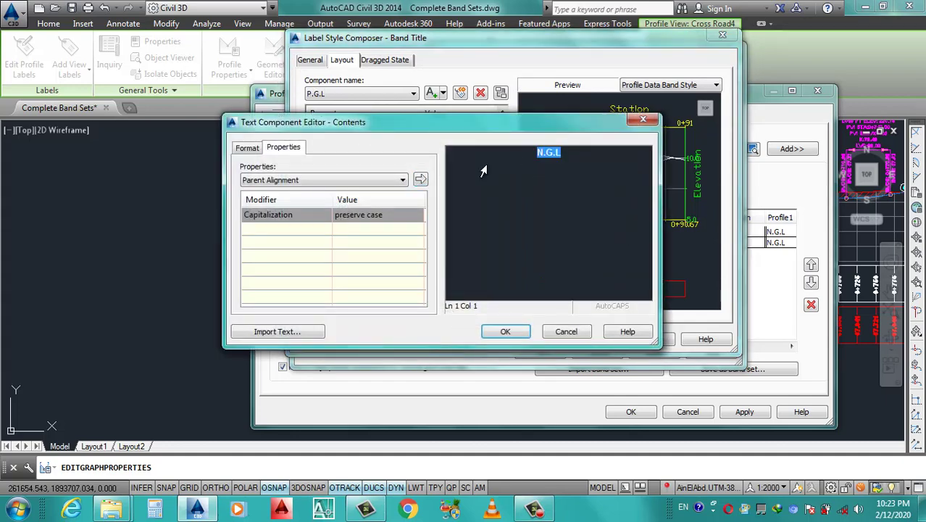
pyautogui.write('P.G.L')
pyautogui.moveTo(569, 160); pyautogui.dragTo(515, 162)
pyautogui.click(247, 148)
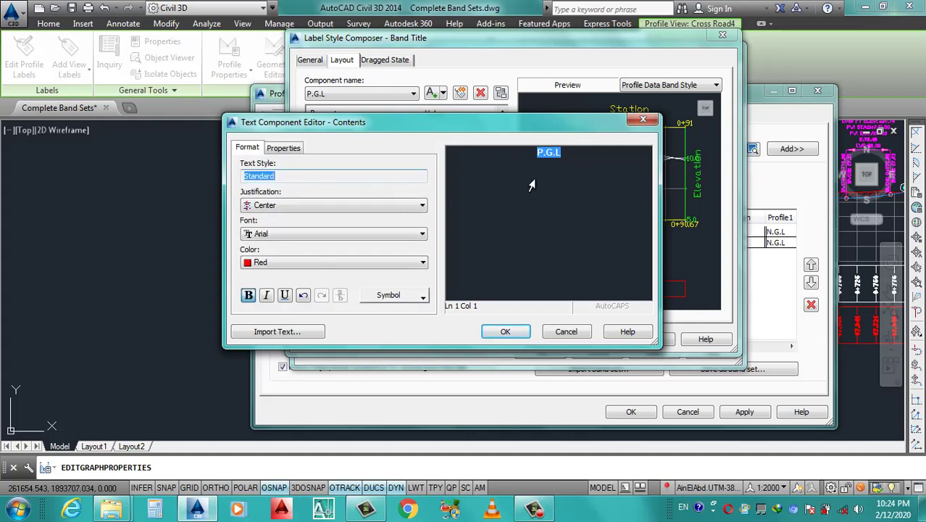
pyautogui.click(323, 263)
pyautogui.click(268, 325)
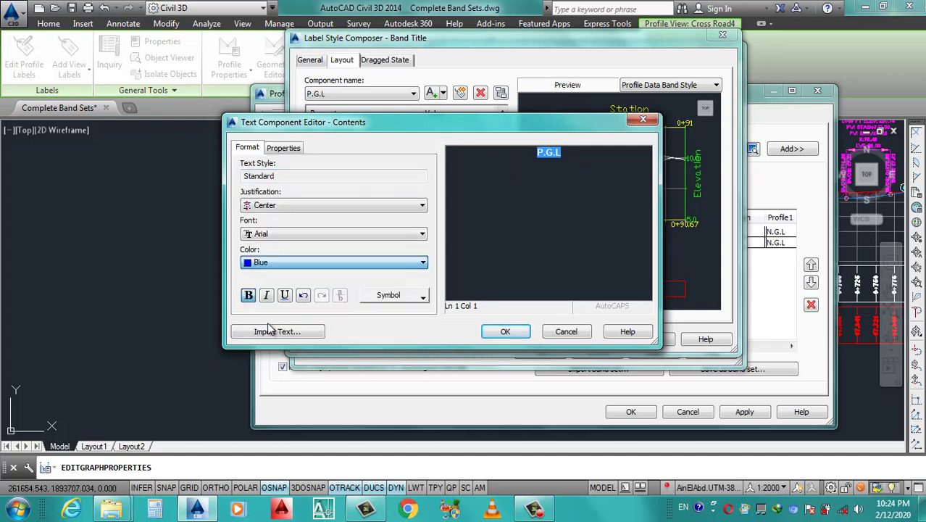
pyautogui.click(500, 335)
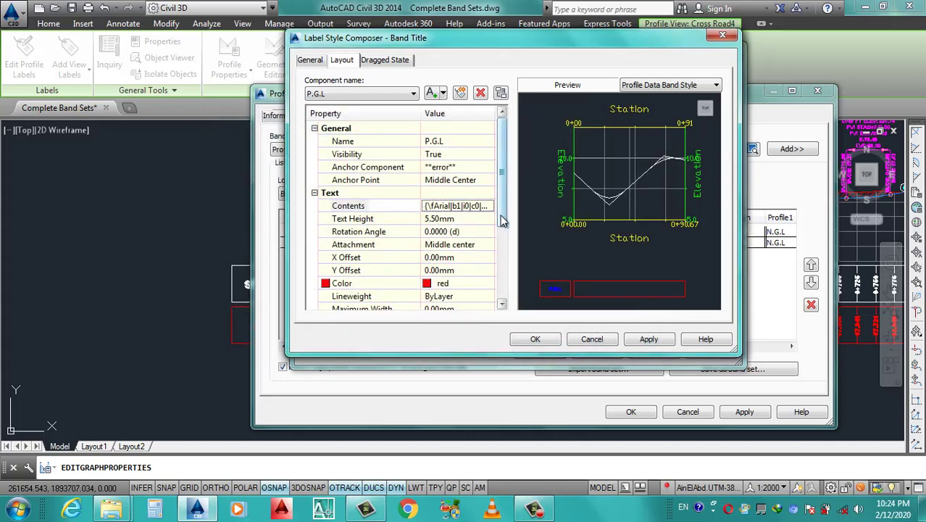
# Set the title component's Color property to blue, then apply and close the composer.
pyautogui.scroll(-1, 502, 221)
pyautogui.scroll(-1, 493, 188)
pyautogui.click(477, 232)
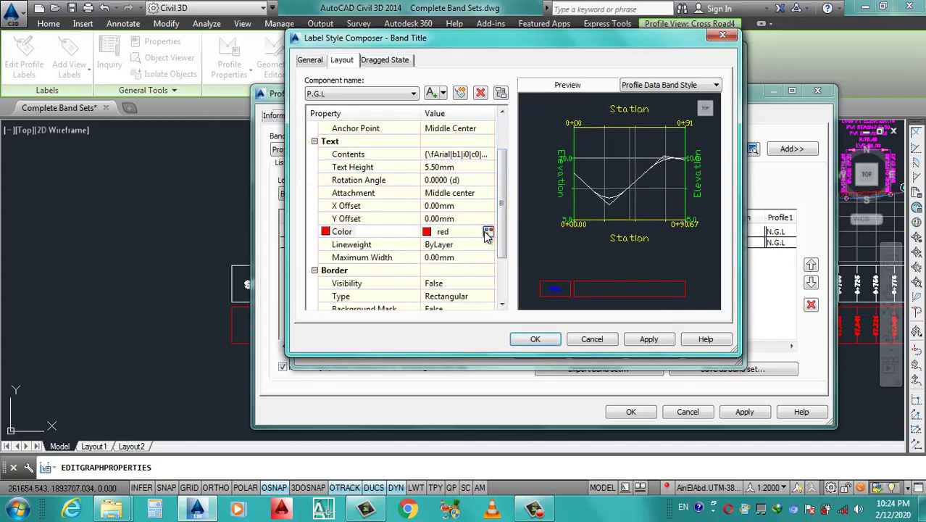
pyautogui.click(487, 232)
pyautogui.click(272, 295)
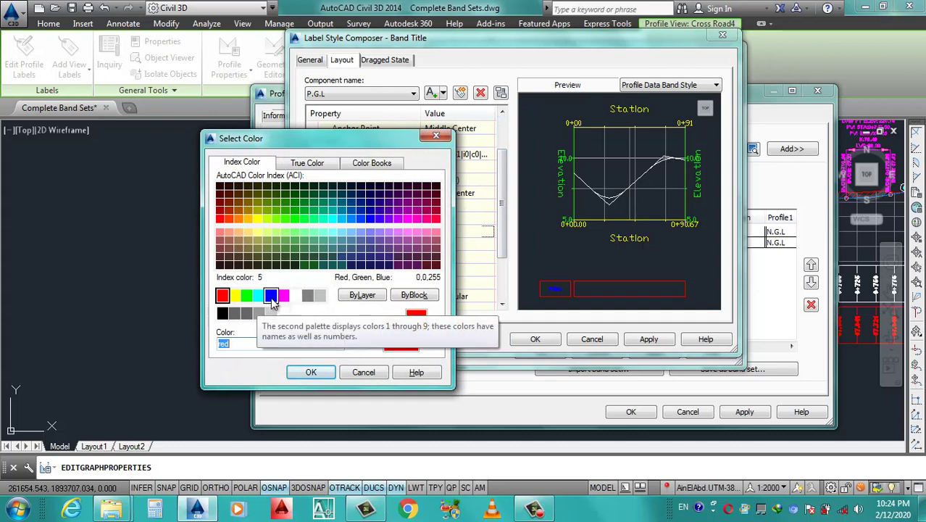
pyautogui.click(311, 372)
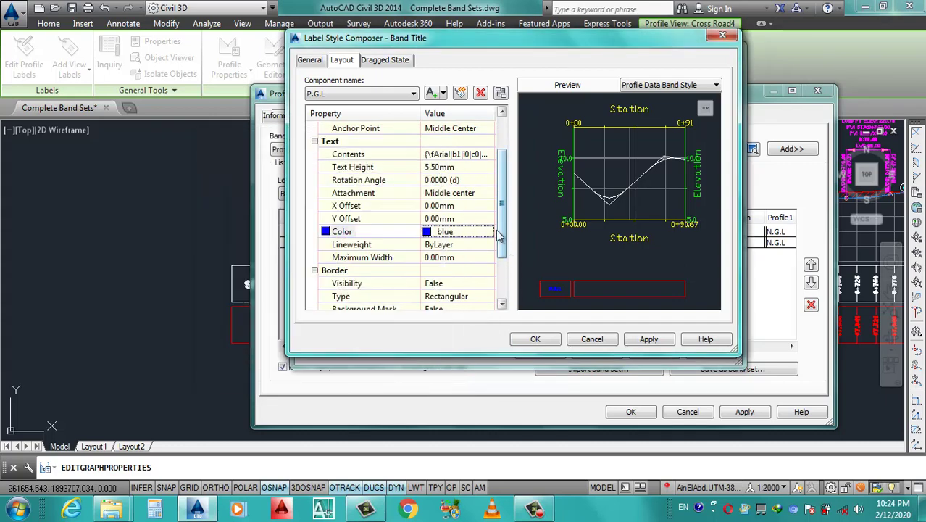
pyautogui.scroll(-1, 500, 239)
pyautogui.scroll(-2, 500, 239)
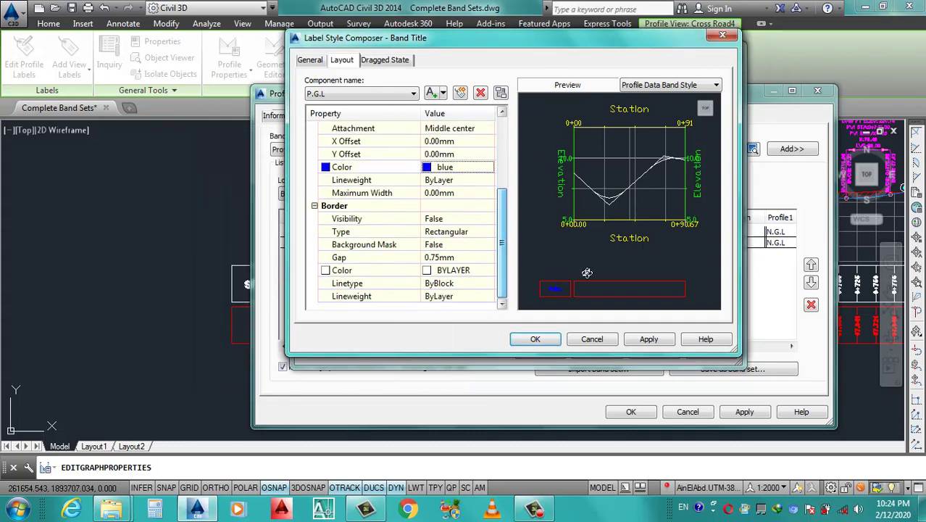
pyautogui.click(653, 343)
pyautogui.click(532, 344)
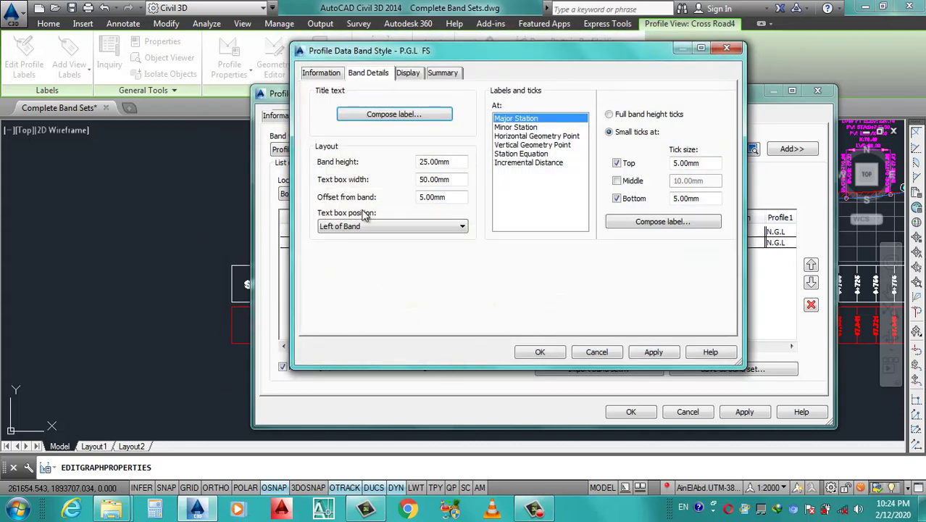
# Switch the major-station label contents to Profile2 Elevation with 0.001 precision.
pyautogui.click(652, 225)
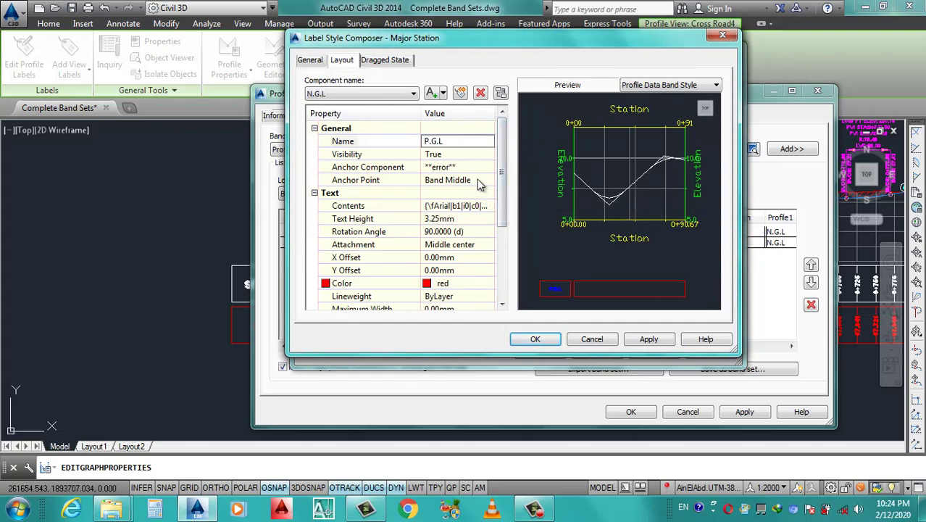
pyautogui.click(485, 208)
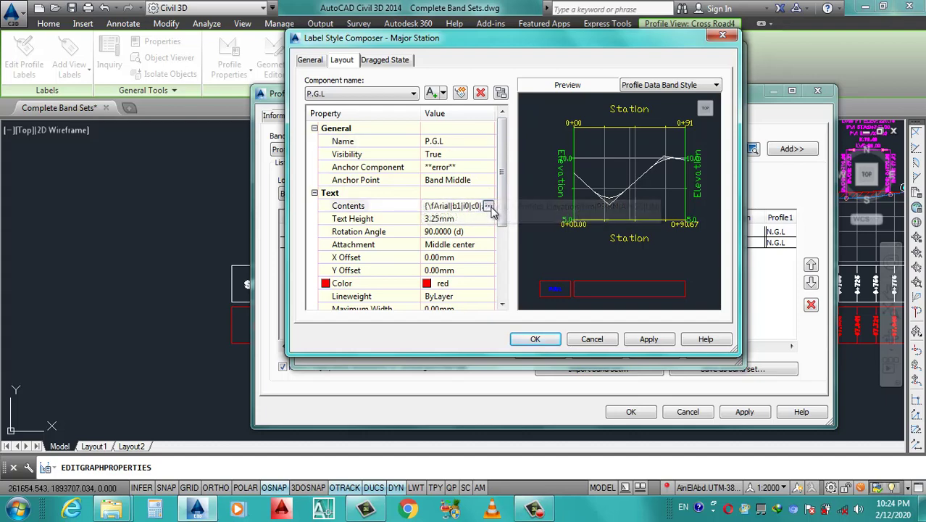
pyautogui.click(489, 206)
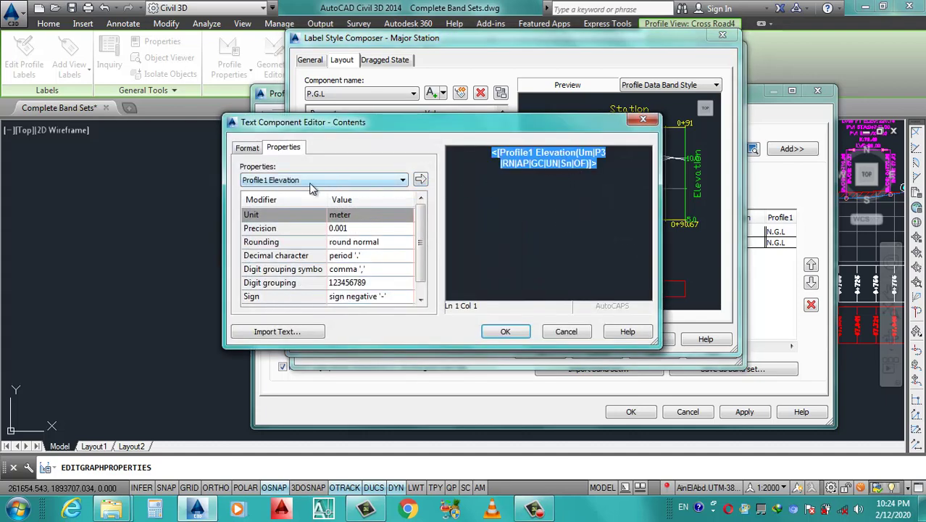
pyautogui.click(308, 182)
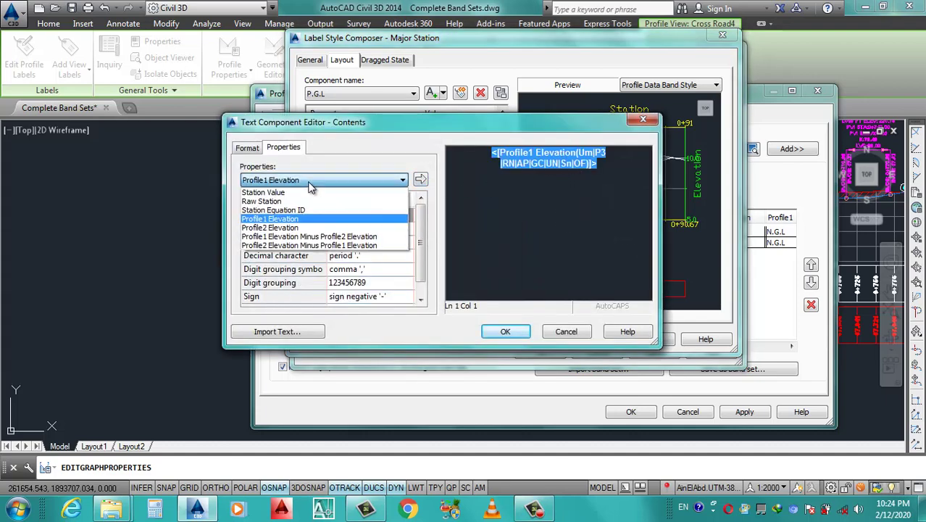
pyautogui.click(276, 229)
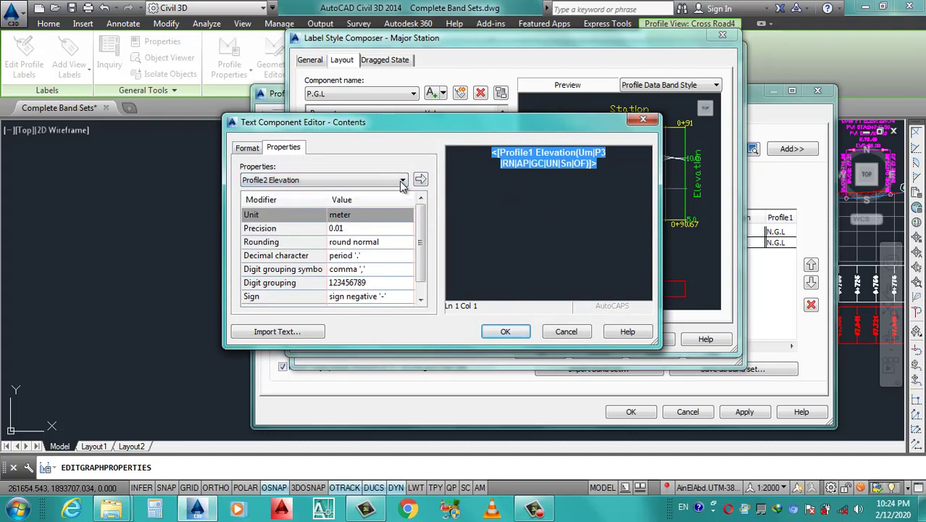
pyautogui.click(360, 228)
pyautogui.click(362, 229)
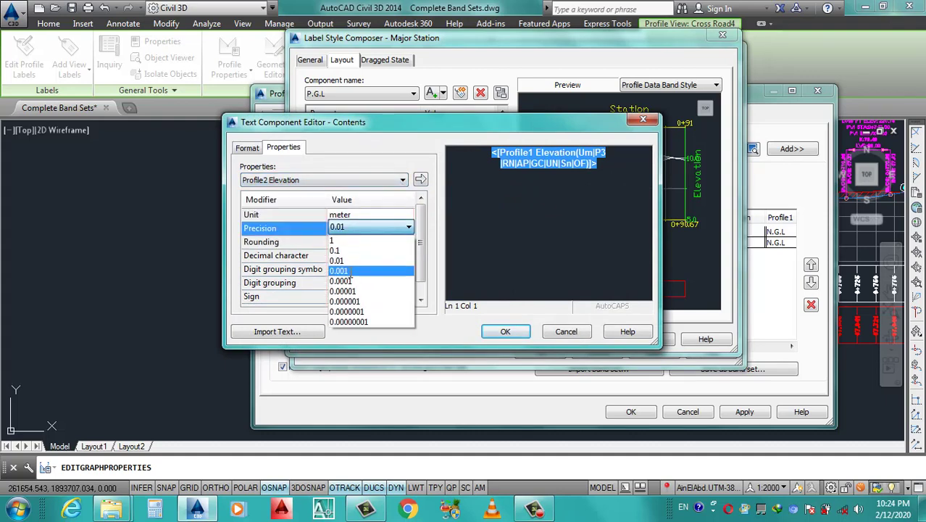
pyautogui.click(371, 262)
pyautogui.scroll(-1, 411, 242)
pyautogui.scroll(1, 424, 247)
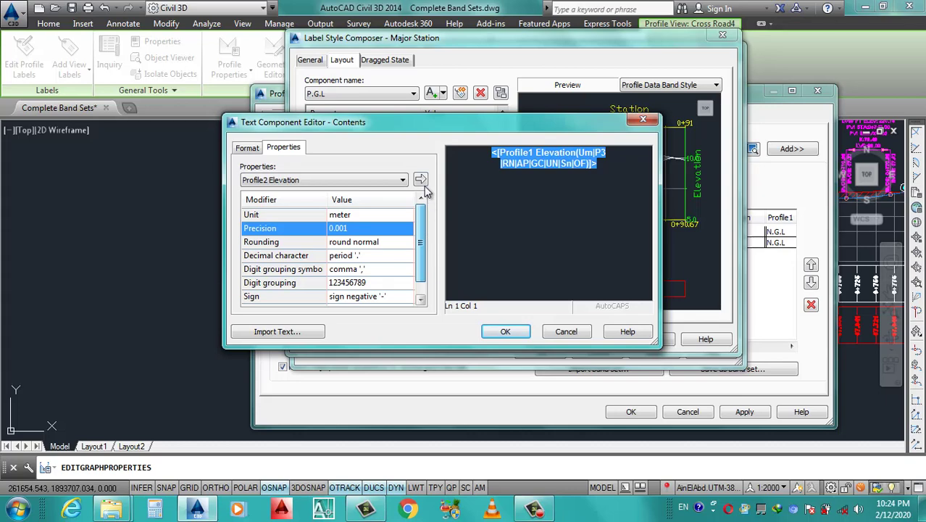
pyautogui.click(422, 181)
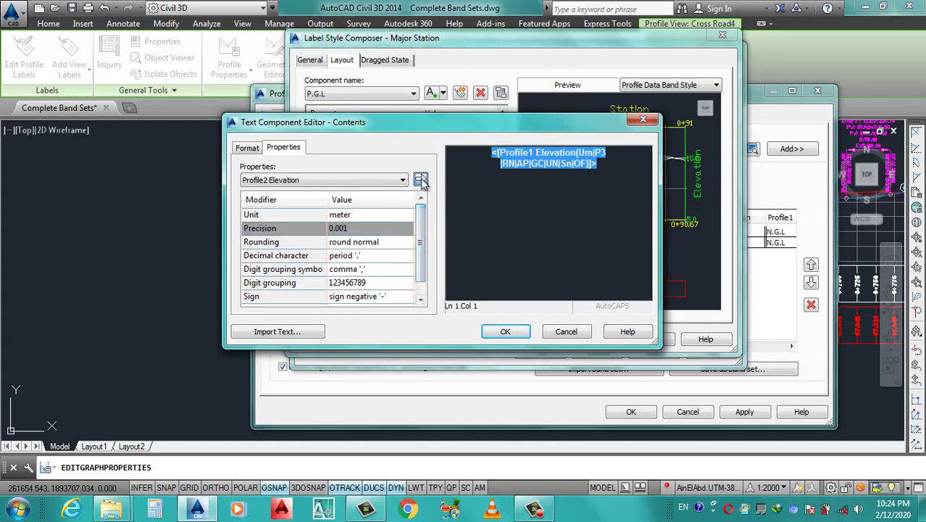
pyautogui.click(506, 332)
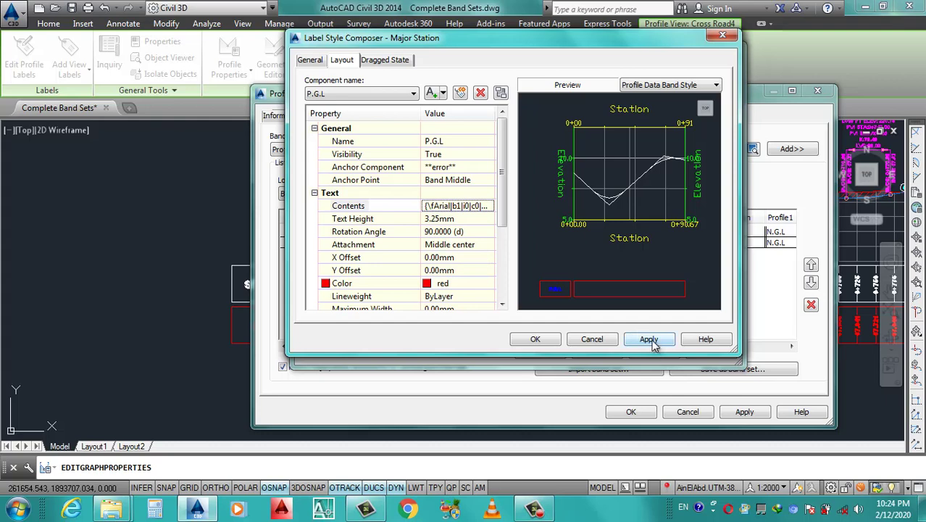
# Set the major-station label's Color property to blue.
pyautogui.click(491, 283)
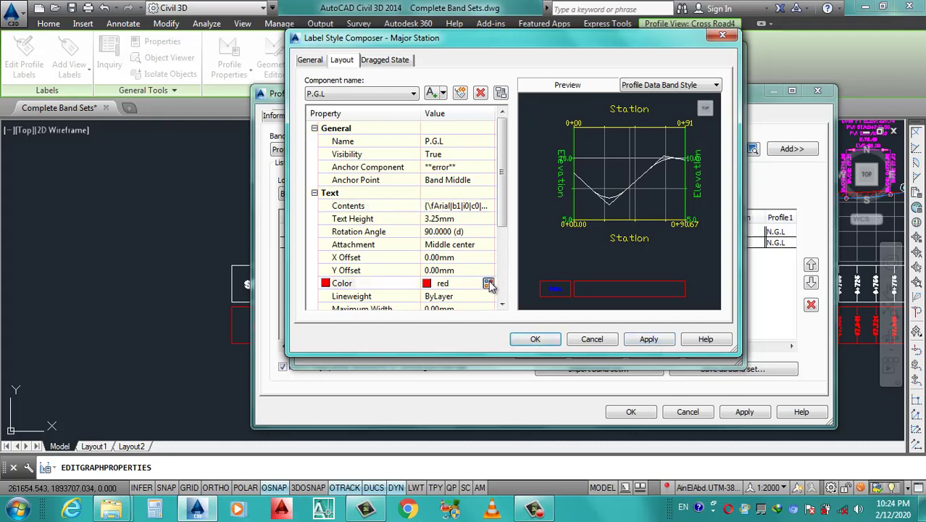
pyautogui.click(492, 285)
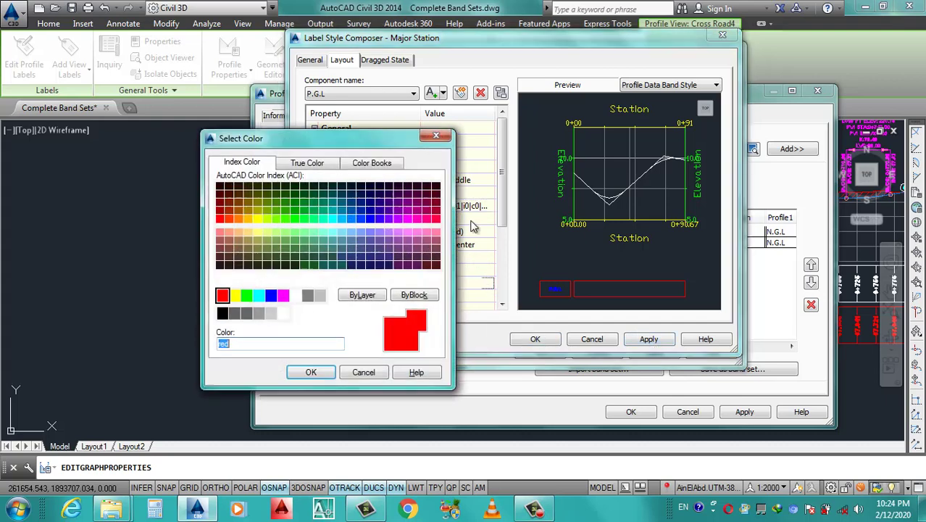
pyautogui.click(271, 296)
pyautogui.click(311, 371)
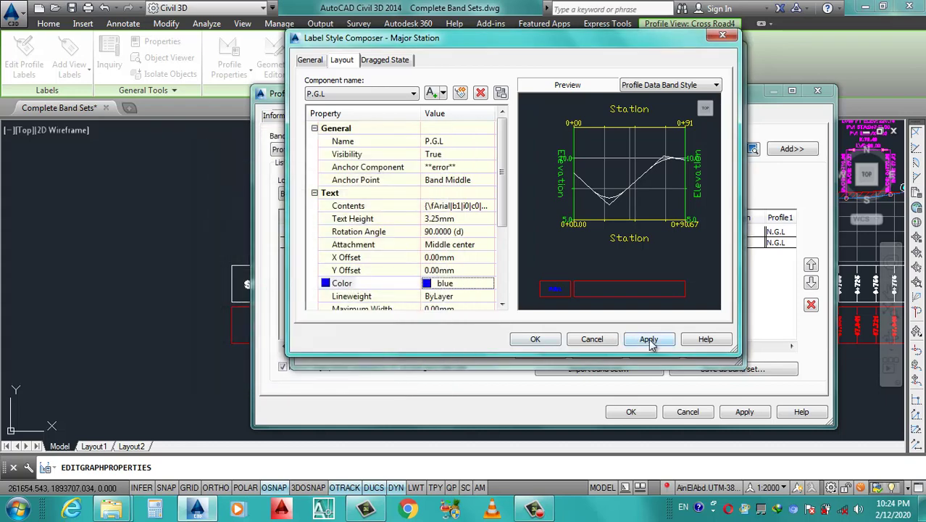
# Format the Profile2 Elevation field text blue, then apply and close the label composer.
pyautogui.click(450, 206)
pyautogui.click(490, 205)
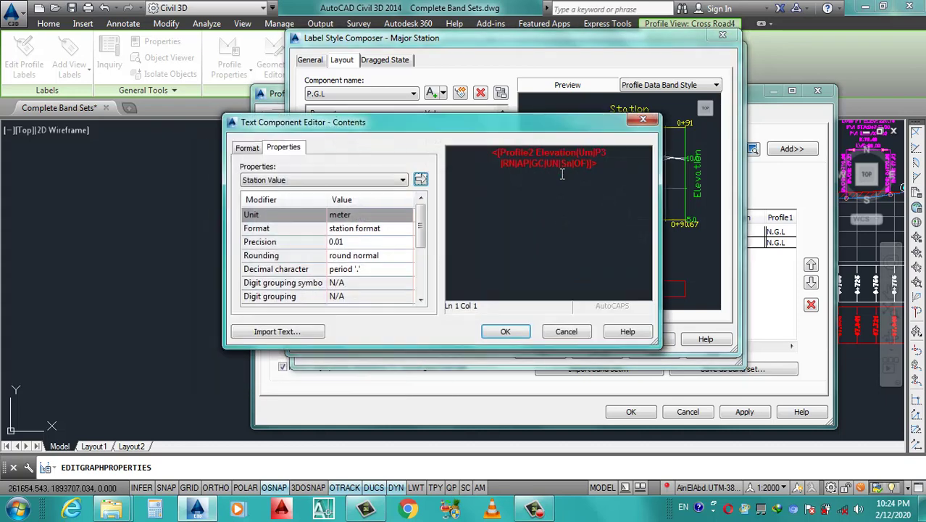
pyautogui.moveTo(622, 172); pyautogui.dragTo(492, 151)
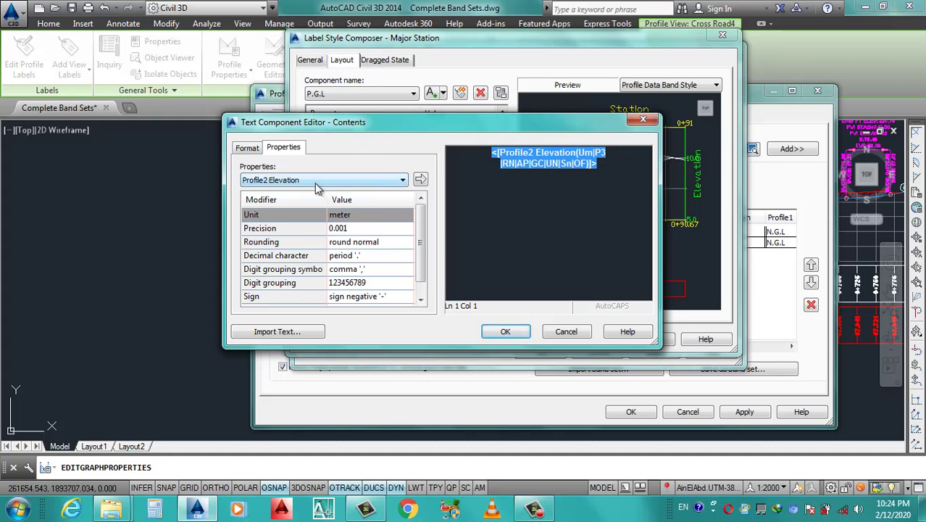
pyautogui.click(247, 148)
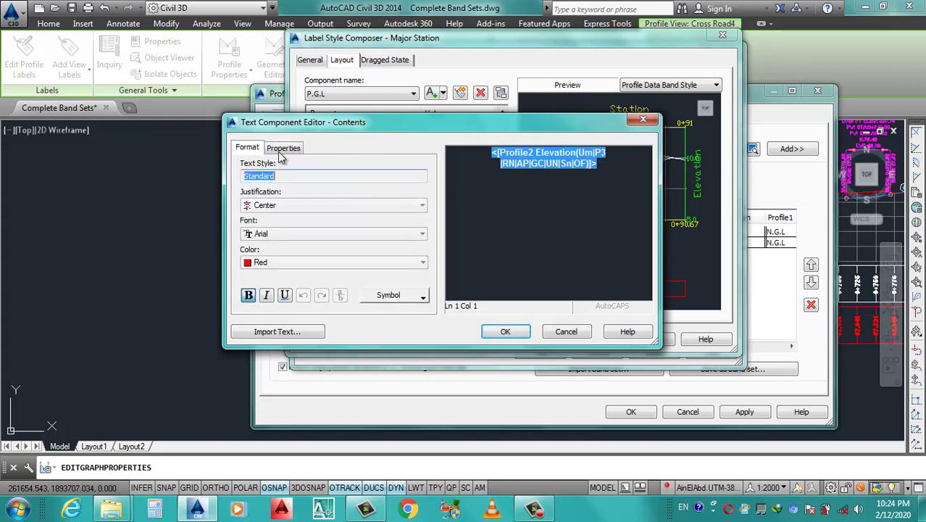
pyautogui.click(278, 262)
pyautogui.click(259, 321)
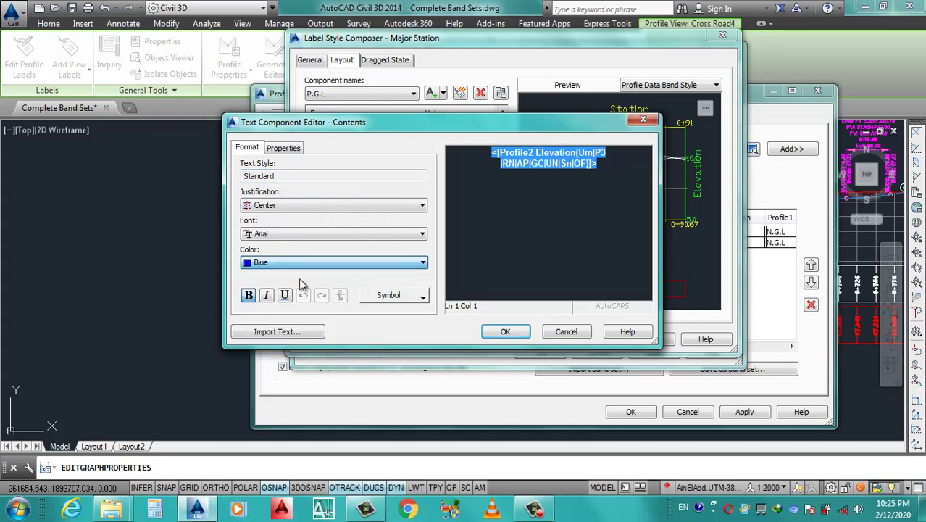
pyautogui.click(505, 331)
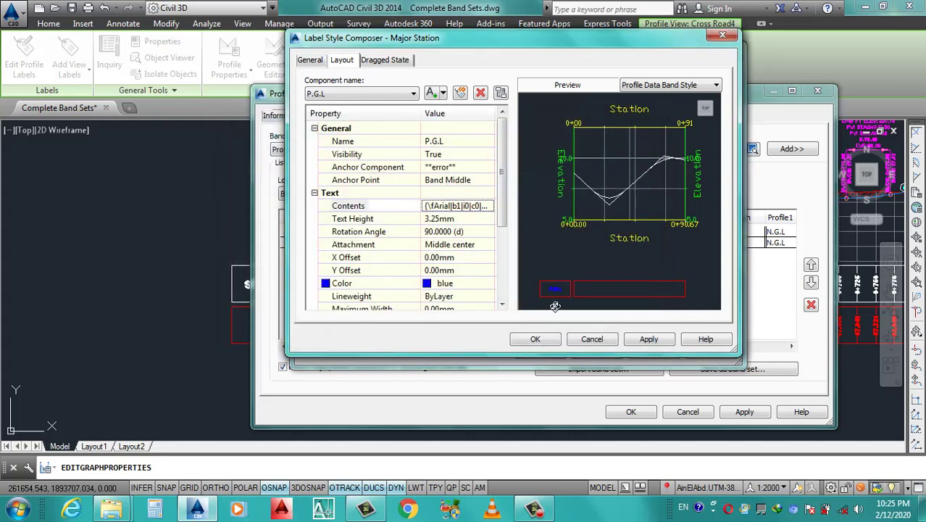
pyautogui.moveTo(497, 219); pyautogui.dragTo(501, 276)
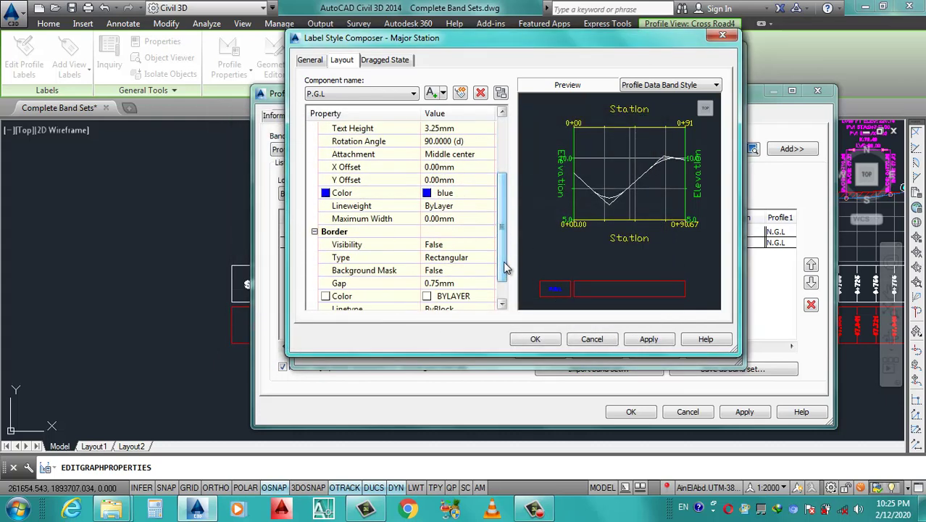
pyautogui.click(648, 340)
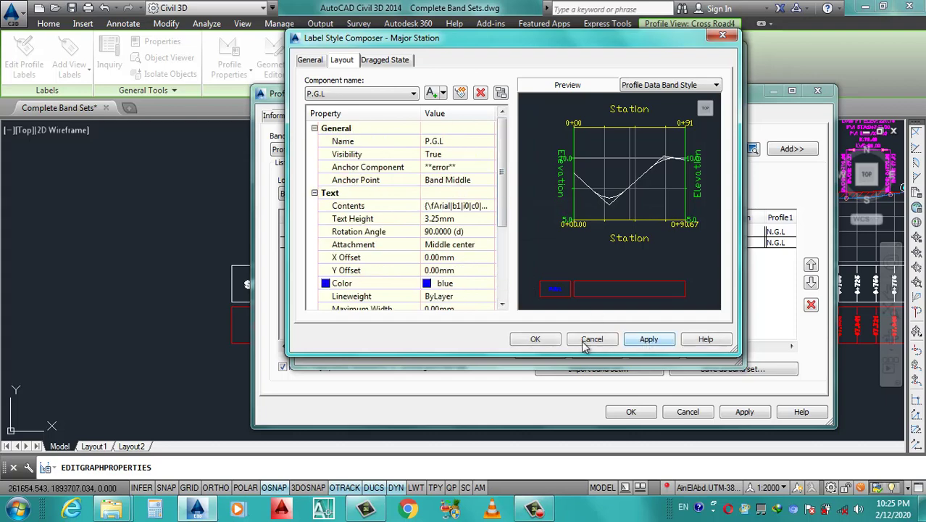
pyautogui.click(535, 341)
# Colour the P.G.L FS band border, title box and major ticks blue, then close the style.
pyautogui.click(409, 74)
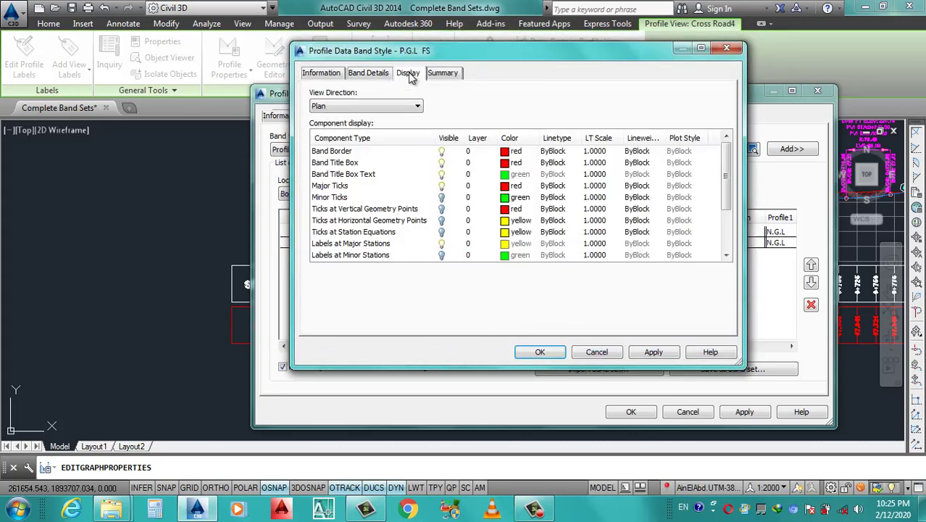
pyautogui.click(519, 152)
pyautogui.click(258, 295)
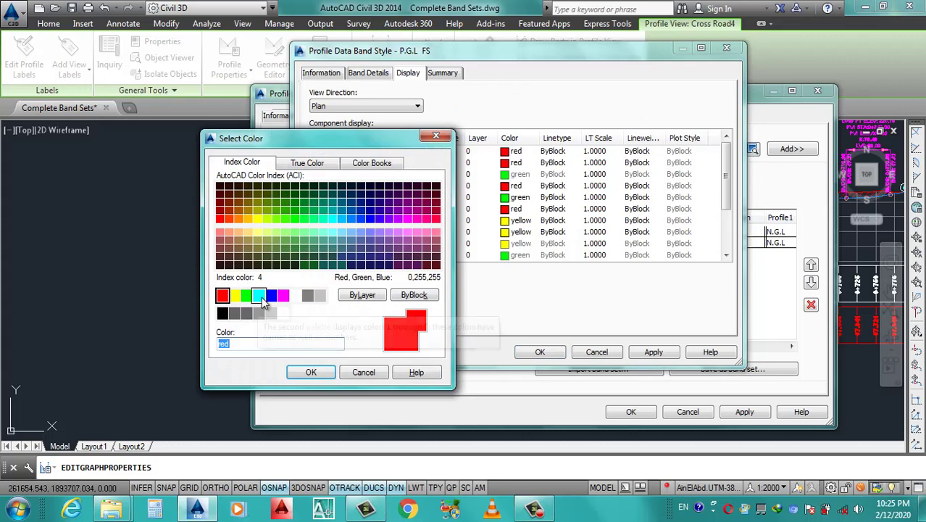
pyautogui.click(270, 295)
pyautogui.click(311, 371)
pyautogui.click(514, 162)
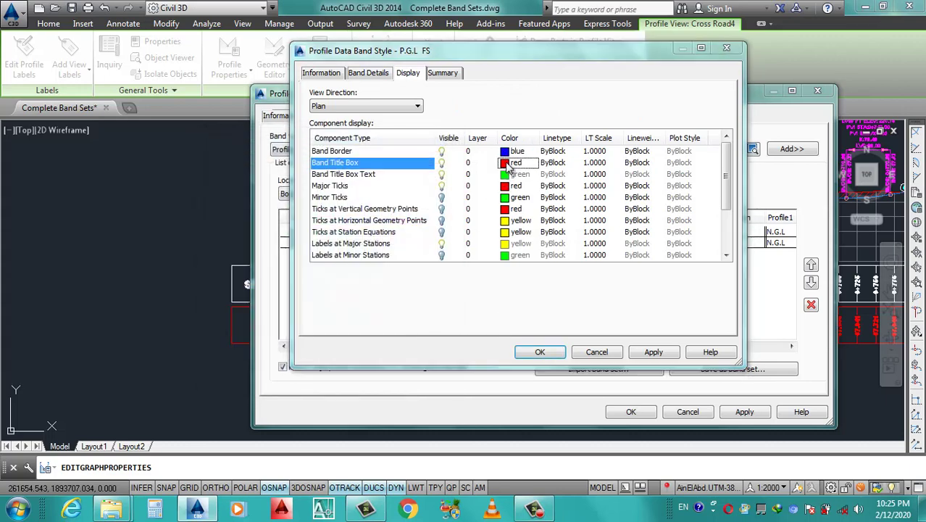
pyautogui.click(271, 295)
pyautogui.click(311, 372)
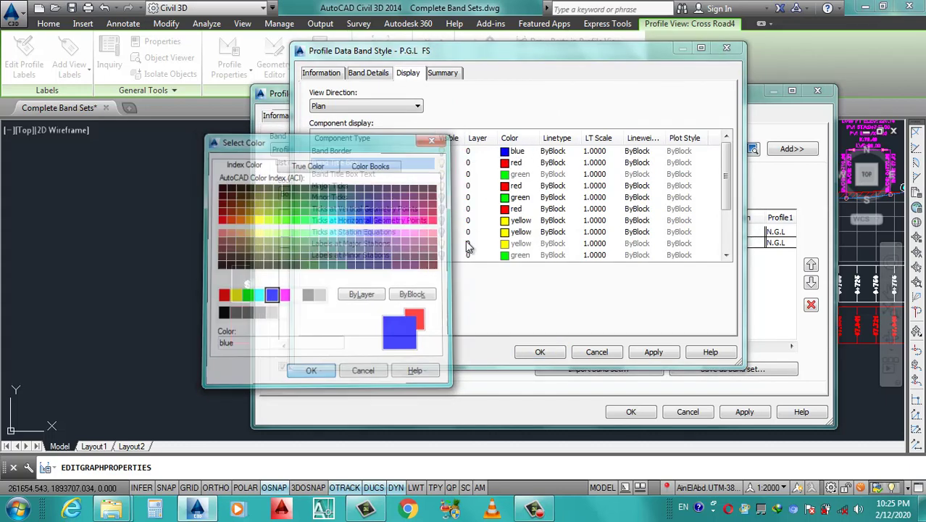
pyautogui.click(512, 187)
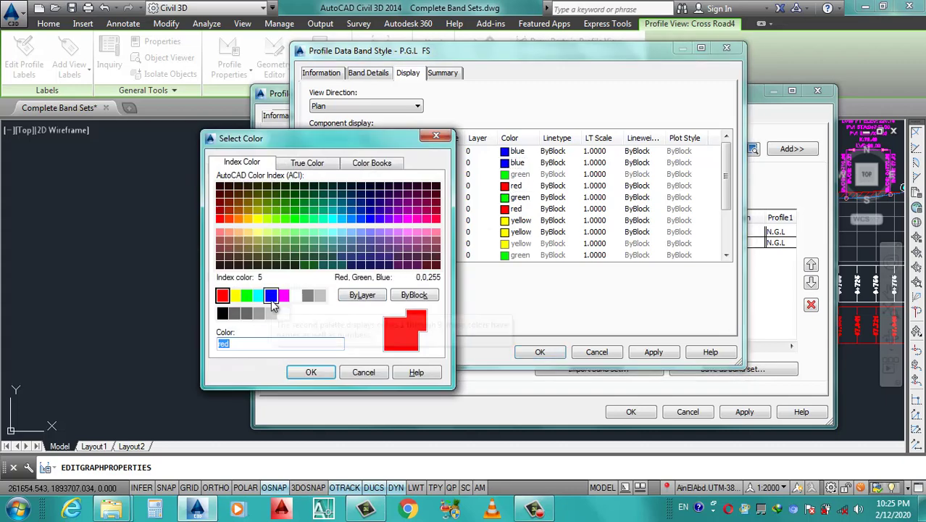
pyautogui.click(271, 295)
pyautogui.click(311, 372)
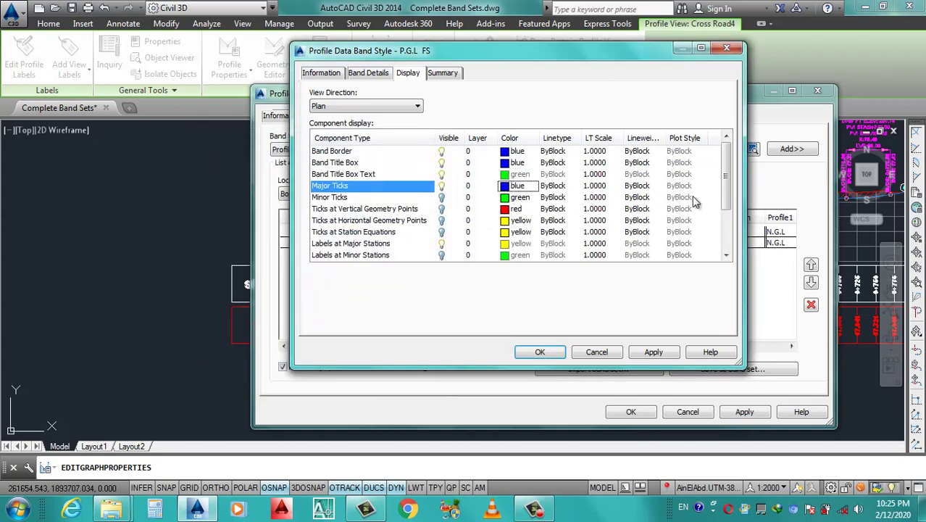
pyautogui.moveTo(728, 186)
pyautogui.mouseDown()
pyautogui.moveTo(729, 225)
pyautogui.moveTo(727, 138)
pyautogui.mouseUp()
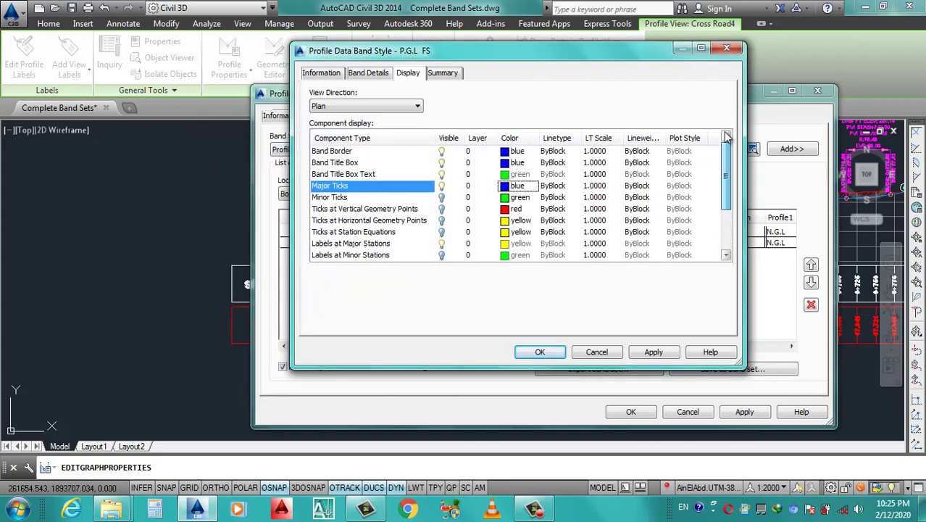
pyautogui.click(540, 352)
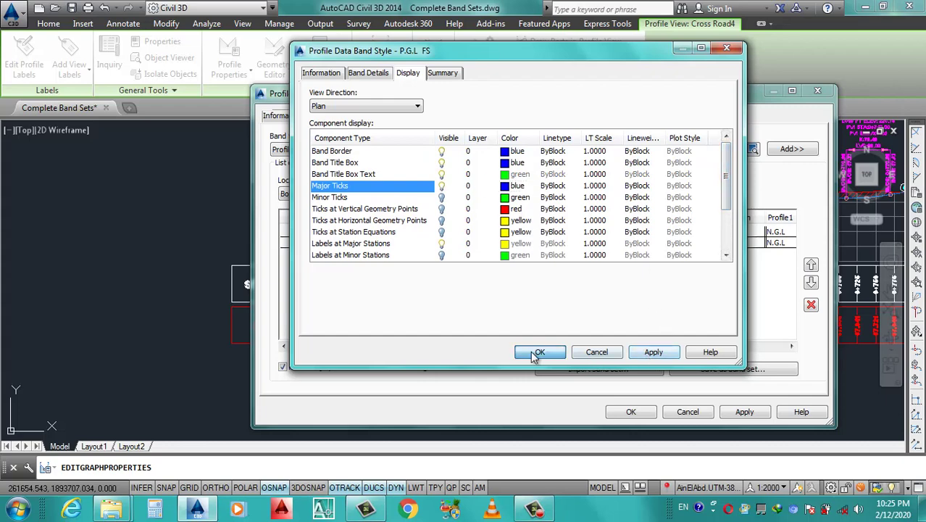
# Set the band's geometry-point profile to P.G.L and add the P.G.L FS band as the third band.
pyautogui.click(613, 232)
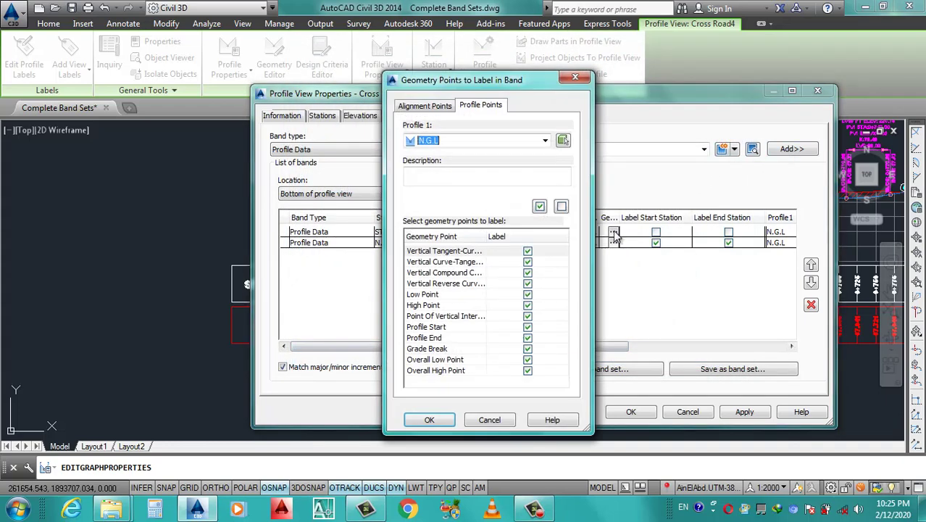
pyautogui.click(478, 142)
pyautogui.click(446, 166)
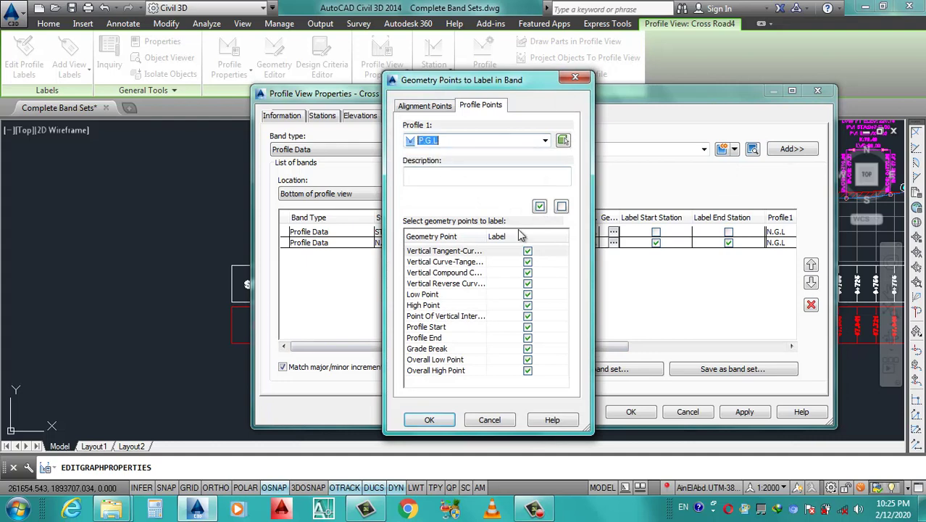
pyautogui.click(429, 420)
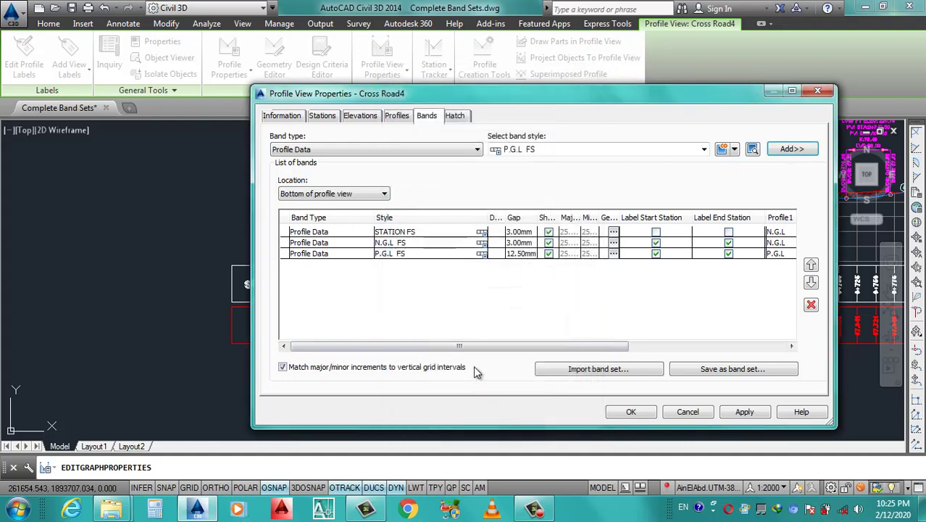
pyautogui.click(521, 254)
pyautogui.click(521, 254)
pyautogui.write('3')
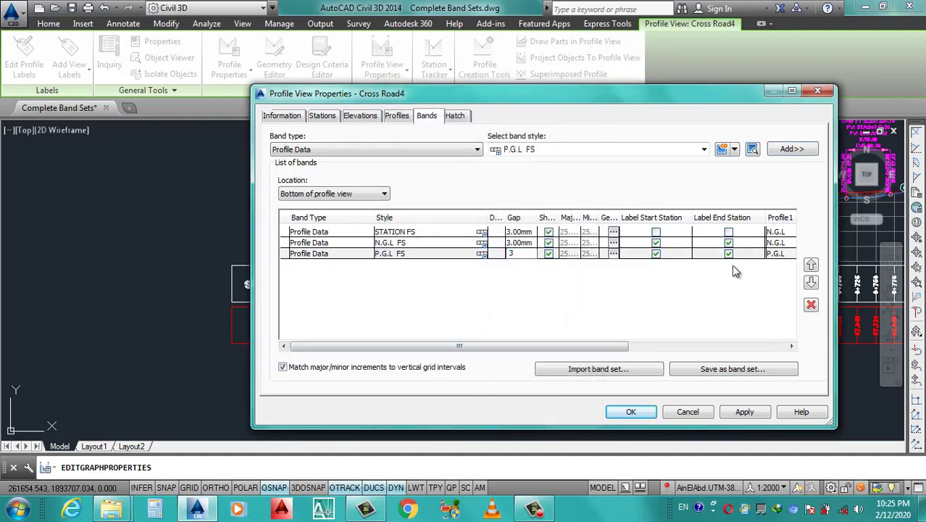
pyautogui.moveTo(592, 347); pyautogui.dragTo(755, 321)
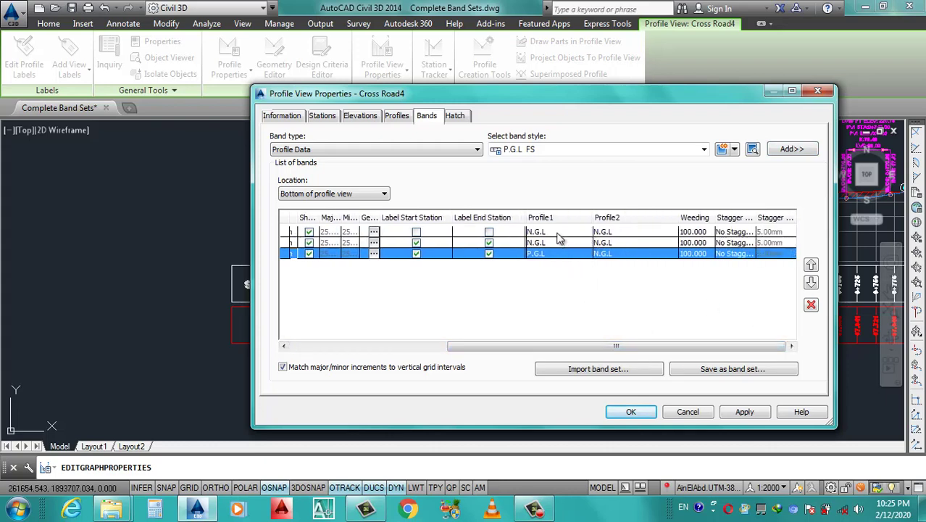
# Set the third band's Profile1 to N.G.L and every band's Profile2 to P.G.L, then apply.
pyautogui.click(556, 232)
pyautogui.click(552, 253)
pyautogui.click(551, 254)
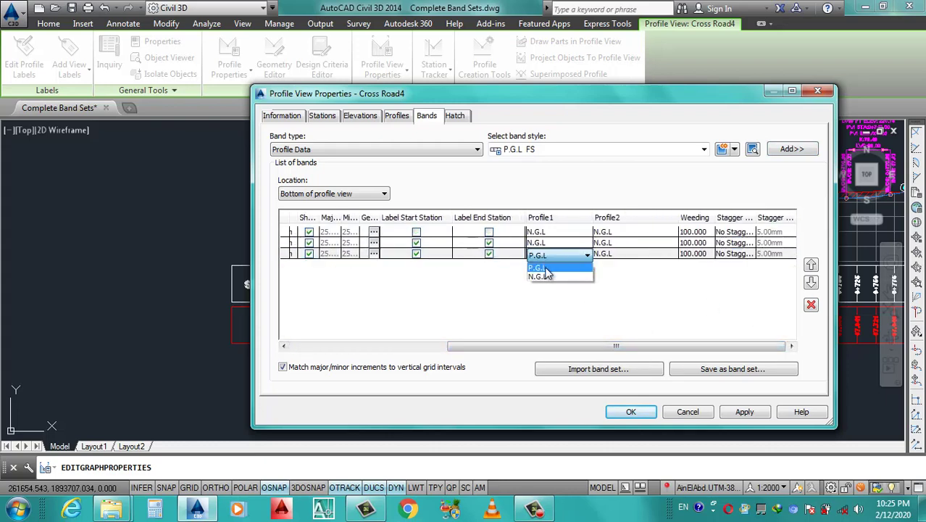
pyautogui.click(545, 278)
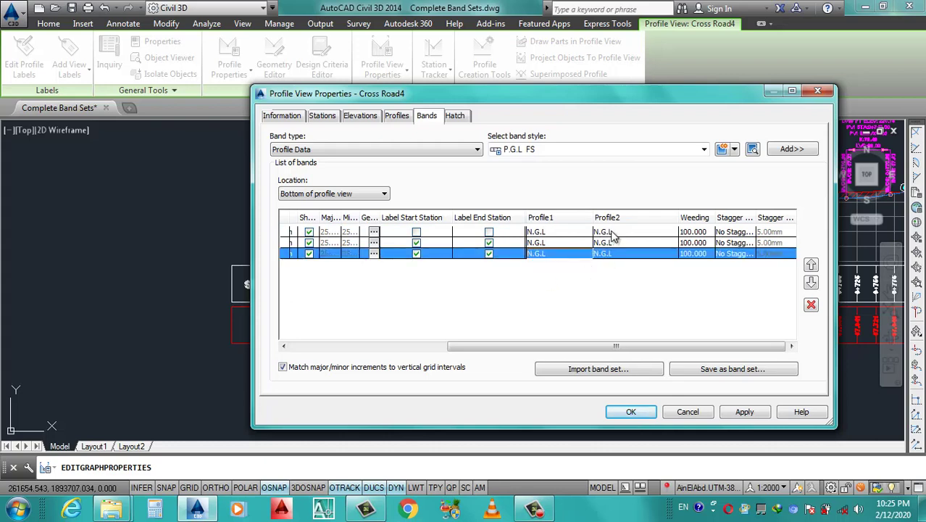
pyautogui.click(612, 233)
pyautogui.click(612, 234)
pyautogui.click(613, 242)
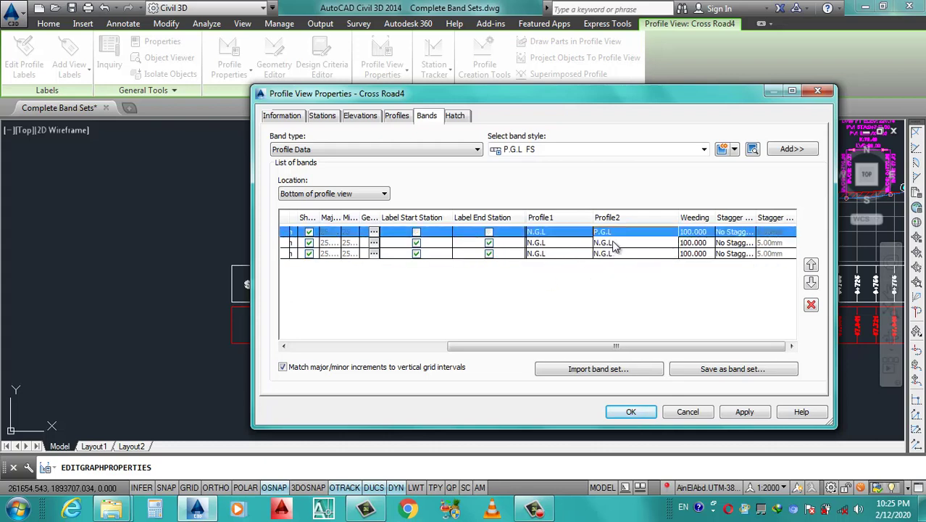
pyautogui.click(614, 246)
pyautogui.click(614, 247)
pyautogui.click(614, 259)
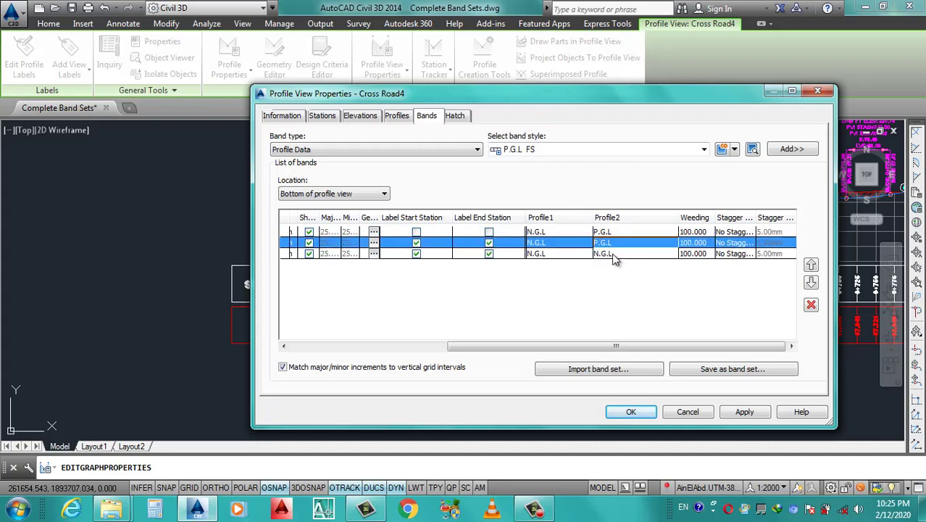
pyautogui.click(613, 254)
pyautogui.click(614, 254)
pyautogui.click(615, 269)
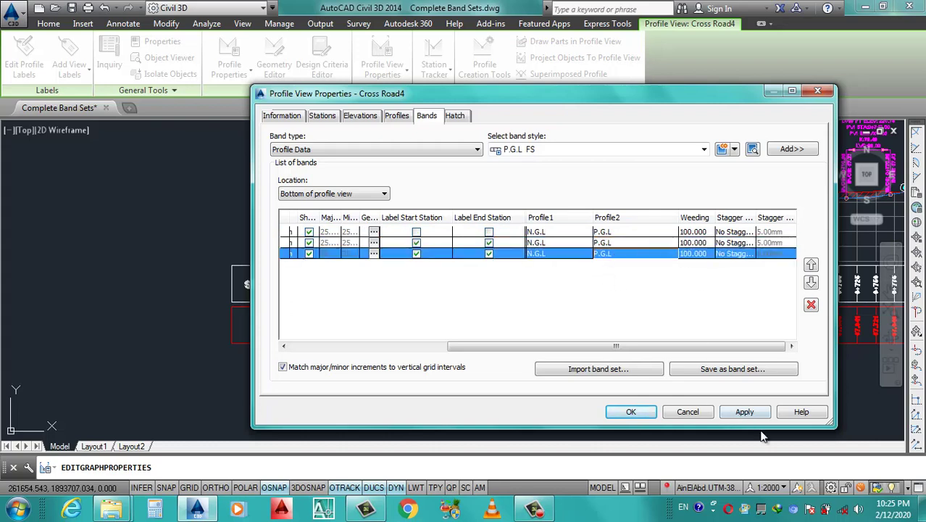
pyautogui.click(745, 412)
pyautogui.click(631, 412)
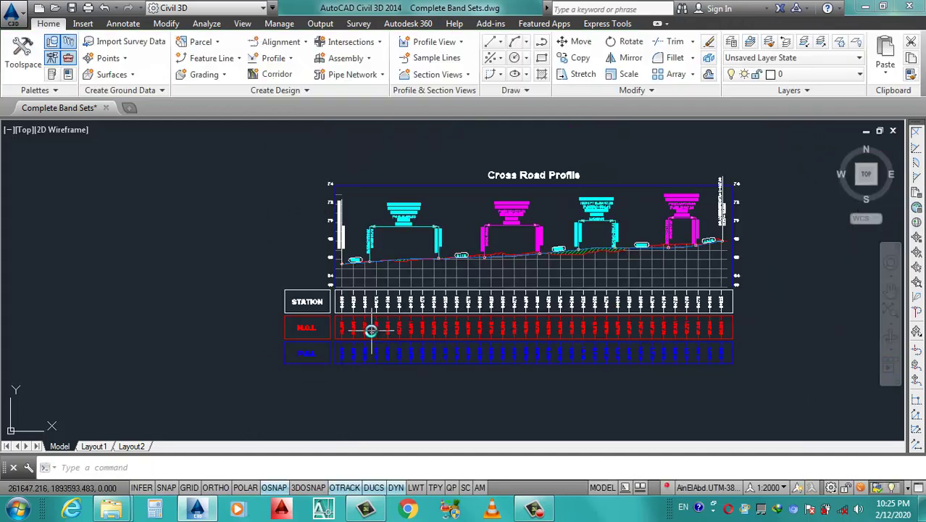
pyautogui.press('Escape')
pyautogui.scroll(-2, 371, 330)
pyautogui.scroll(5, 342, 330)
pyautogui.scroll(-2, 352, 336)
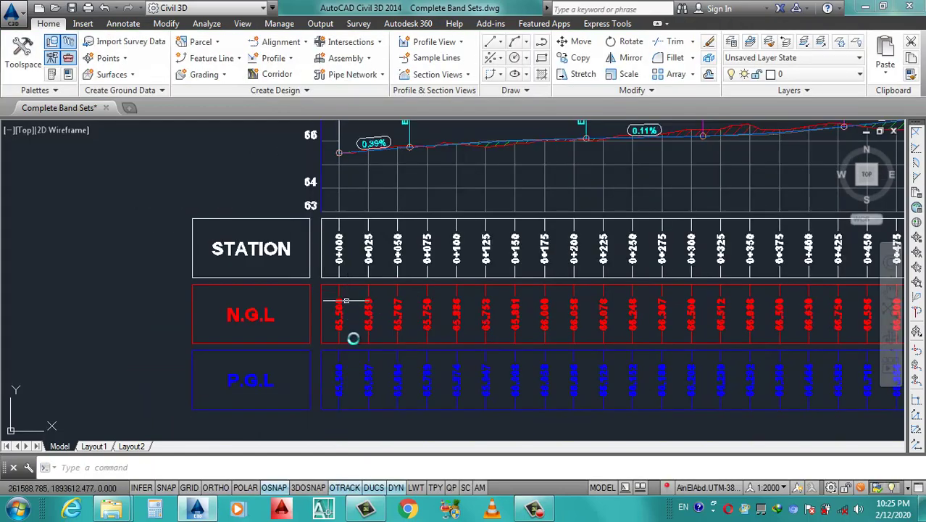
pyautogui.scroll(2, 352, 362)
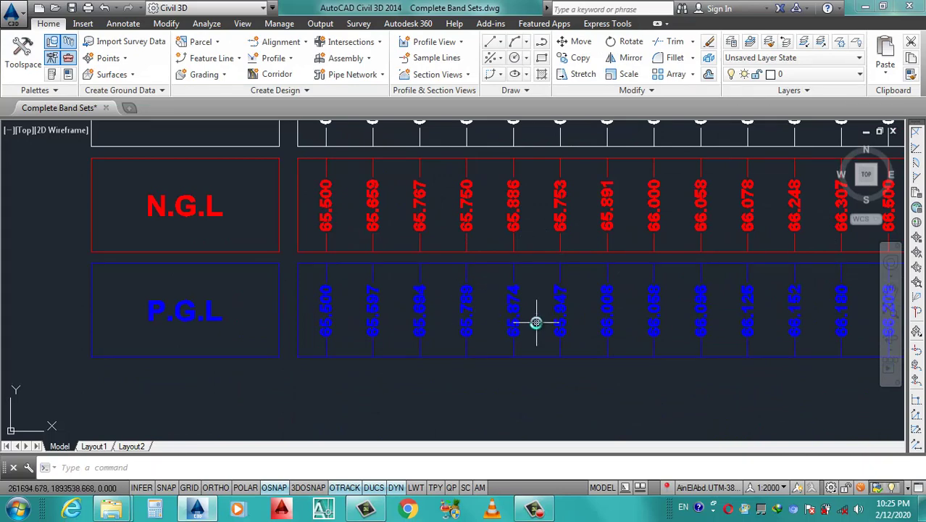
pyautogui.scroll(-5, 413, 314)
pyautogui.scroll(-3, 435, 314)
pyautogui.scroll(3, 465, 315)
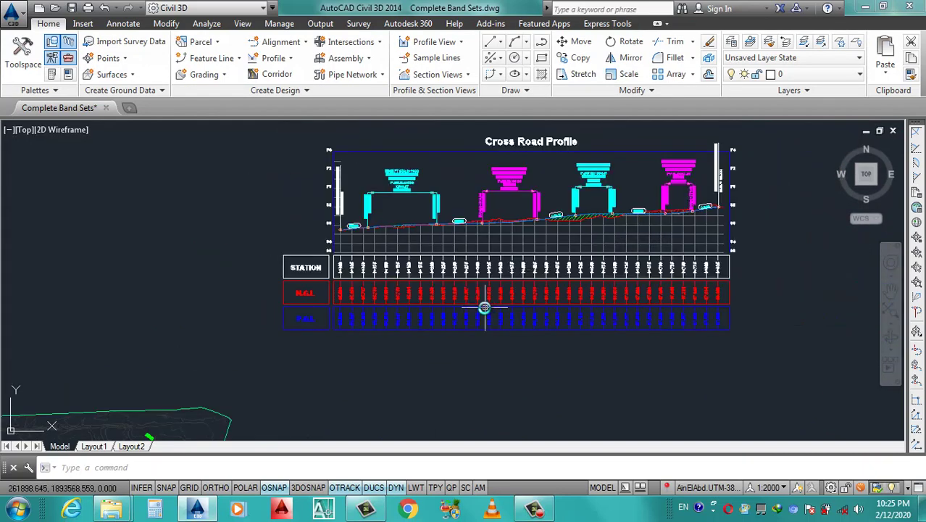
pyautogui.scroll(-3, 465, 315)
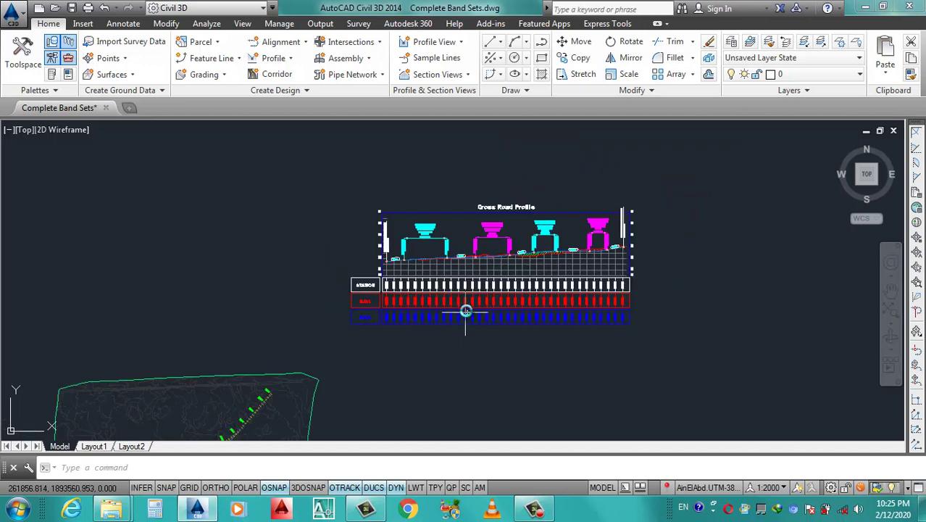
pyautogui.scroll(3, 467, 309)
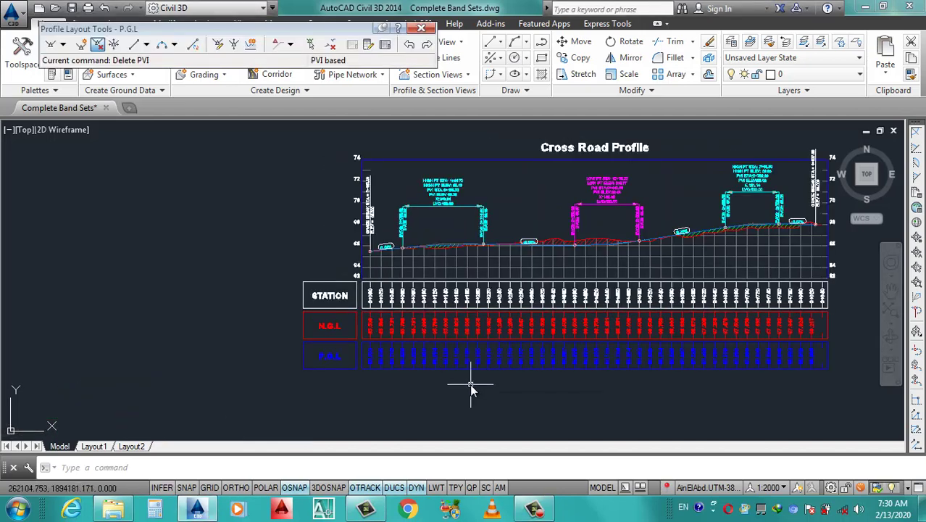
# Drag the first P.G.L profile vertex up to a new elevation.
pyautogui.scroll(5, 500, 252)
pyautogui.scroll(3, 383, 240)
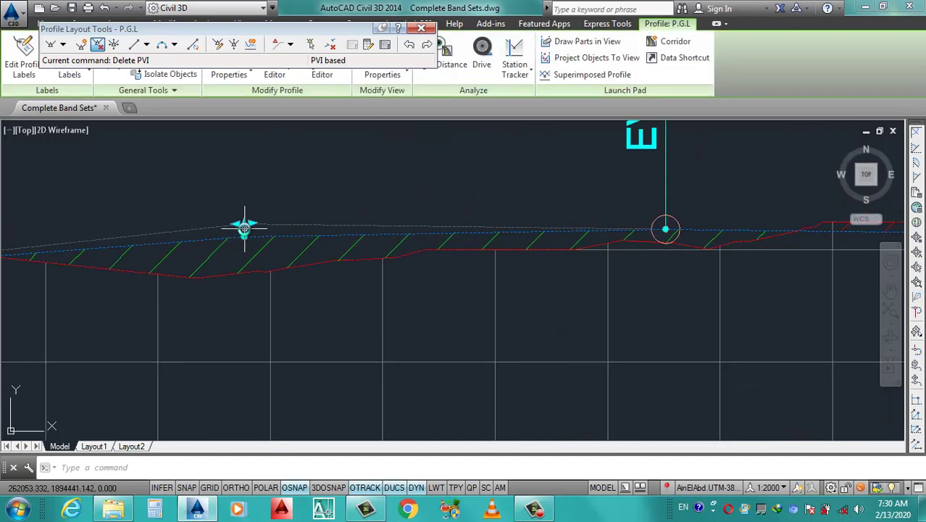
pyautogui.click(244, 223)
pyautogui.click(236, 203)
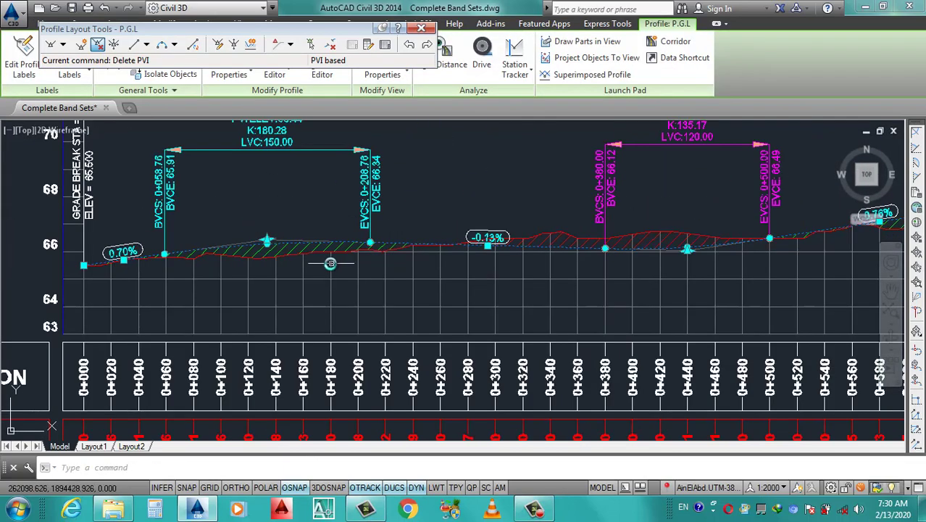
pyautogui.scroll(-3, 435, 261)
pyautogui.scroll(2, 475, 265)
pyautogui.scroll(3, 474, 265)
pyautogui.scroll(3, 471, 259)
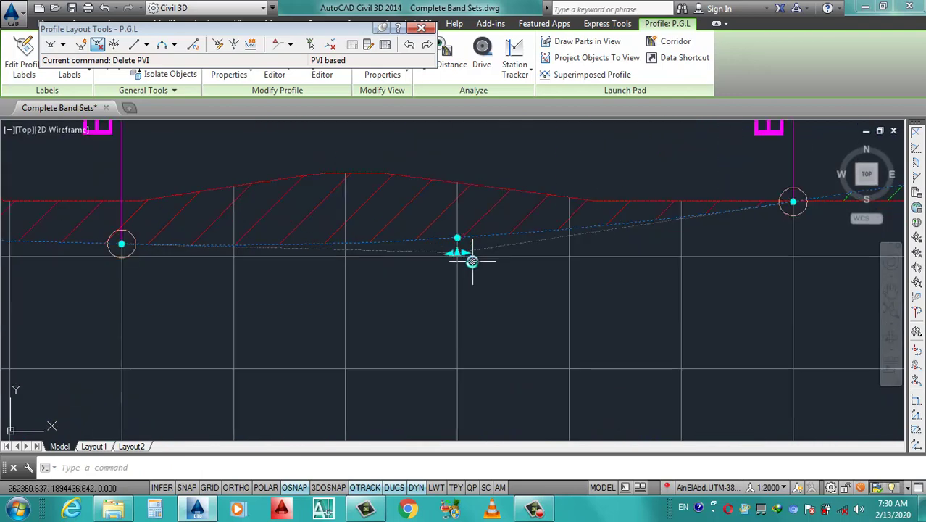
pyautogui.scroll(2, 447, 250)
# Move two more P.G.L vertices, raising the one on the sag curve.
pyautogui.click(447, 249)
pyautogui.click(447, 270)
pyautogui.scroll(-3, 427, 275)
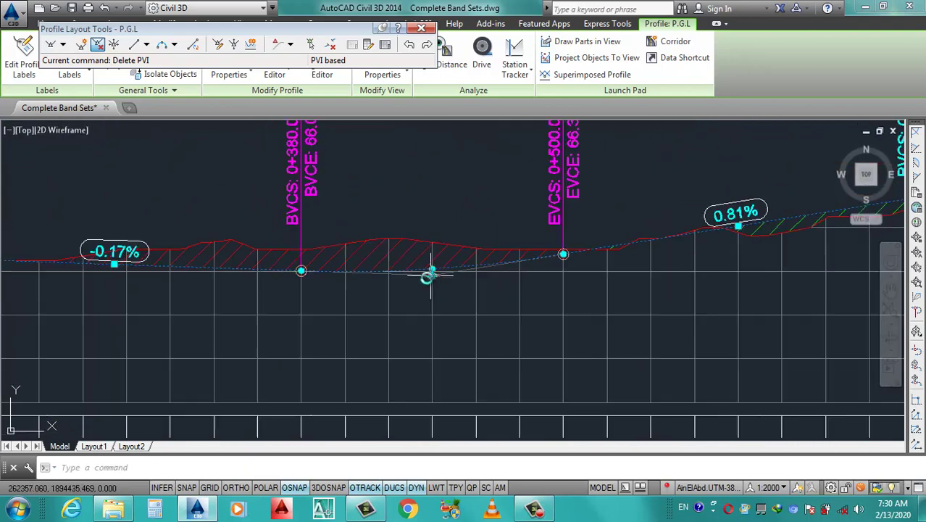
pyautogui.scroll(-3, 610, 265)
pyautogui.scroll(4, 581, 261)
pyautogui.scroll(4, 581, 261)
pyautogui.click(559, 223)
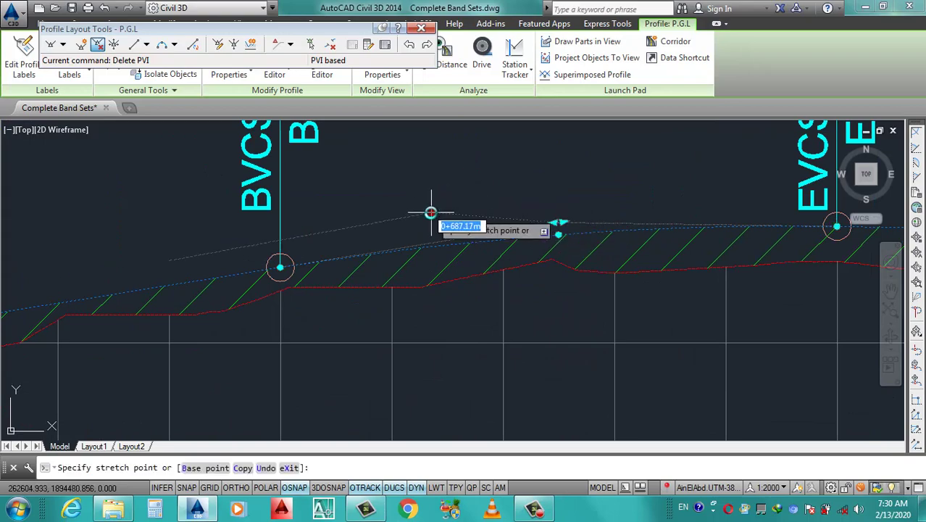
pyautogui.click(430, 210)
pyautogui.scroll(-4, 526, 230)
pyautogui.scroll(-2, 526, 231)
pyautogui.scroll(-4, 479, 254)
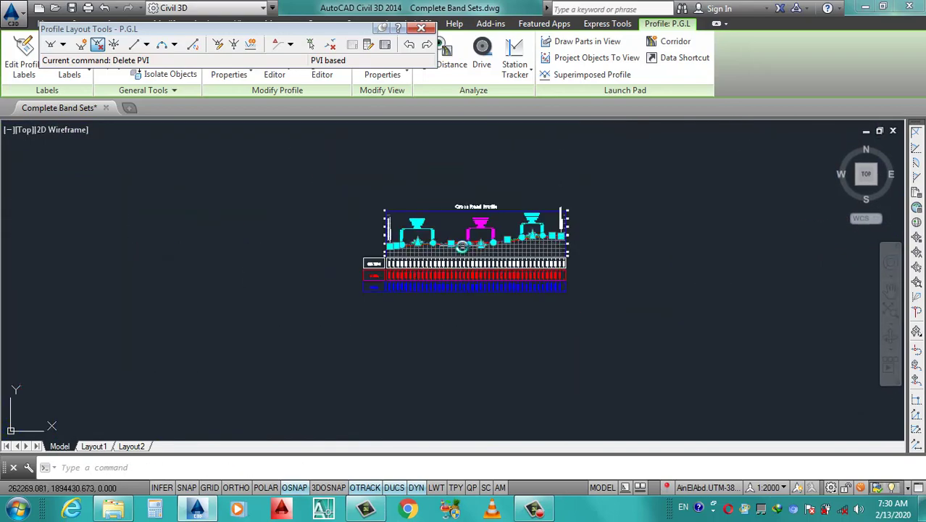
pyautogui.scroll(3, 485, 265)
# Deselect the P.G.L profile and select the Cross Road4 profile view.
pyautogui.press('Escape')
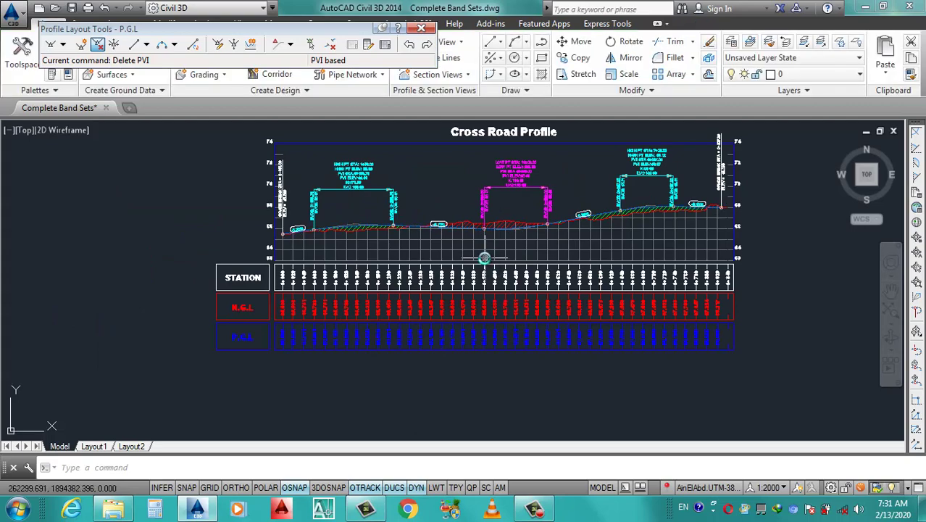
pyautogui.scroll(-4, 486, 290)
pyautogui.scroll(5, 344, 325)
pyautogui.scroll(3, 240, 321)
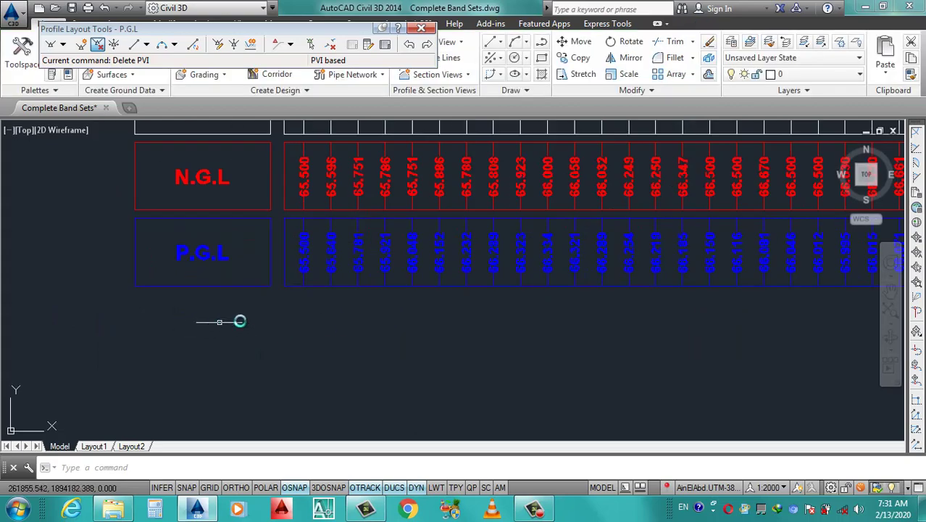
pyautogui.click(317, 285)
# In the profile view's properties, set the P.G.L band to the P.G.L band style.
pyautogui.rightClick(319, 285)
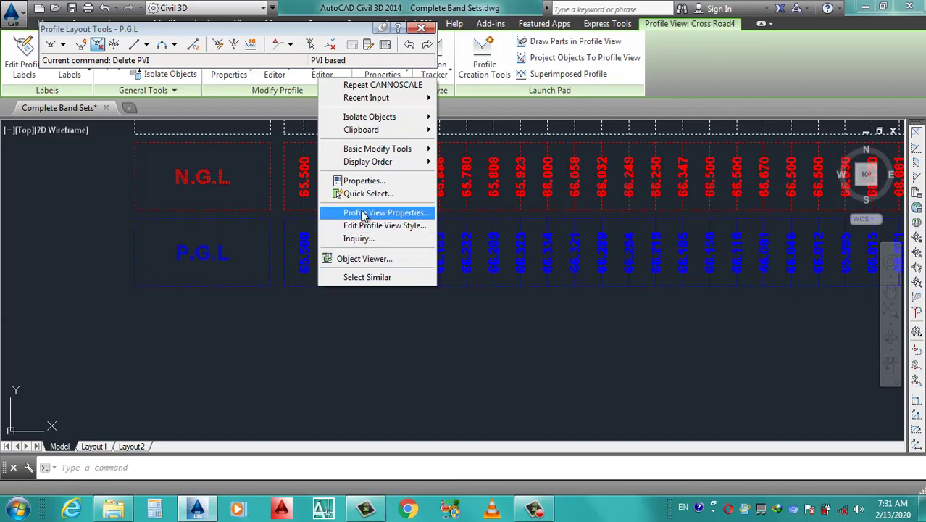
pyautogui.click(364, 213)
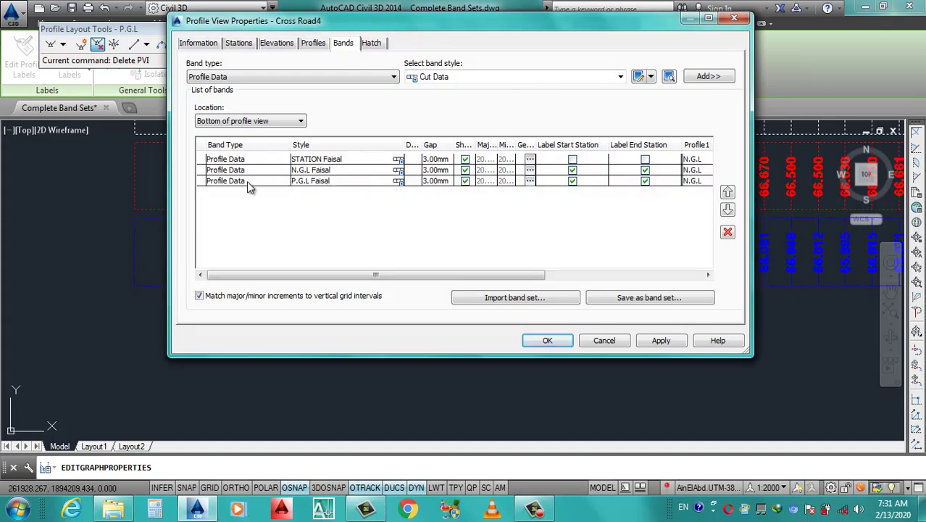
pyautogui.click(313, 181)
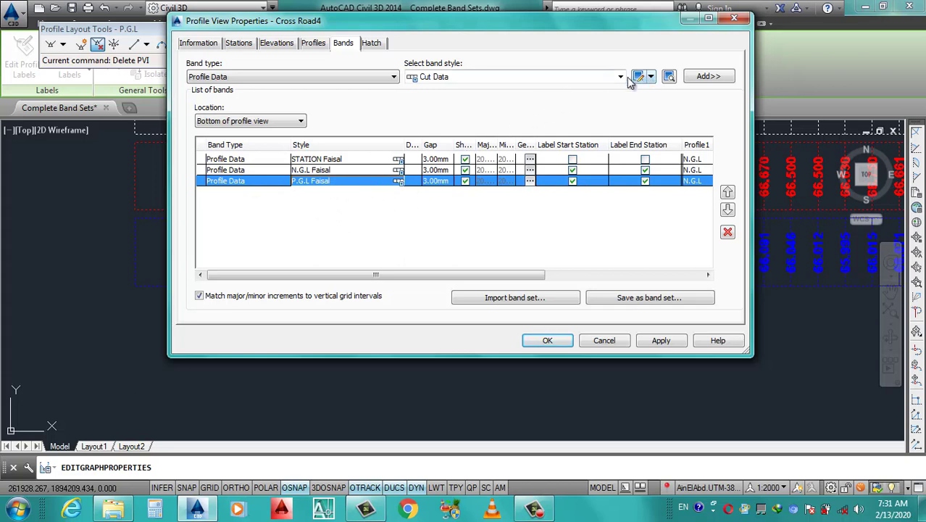
pyautogui.click(540, 80)
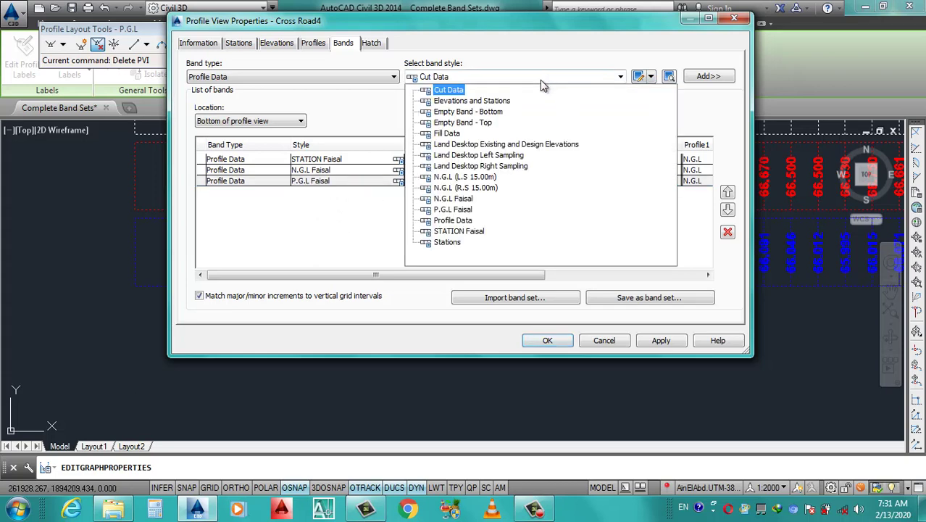
pyautogui.click(455, 210)
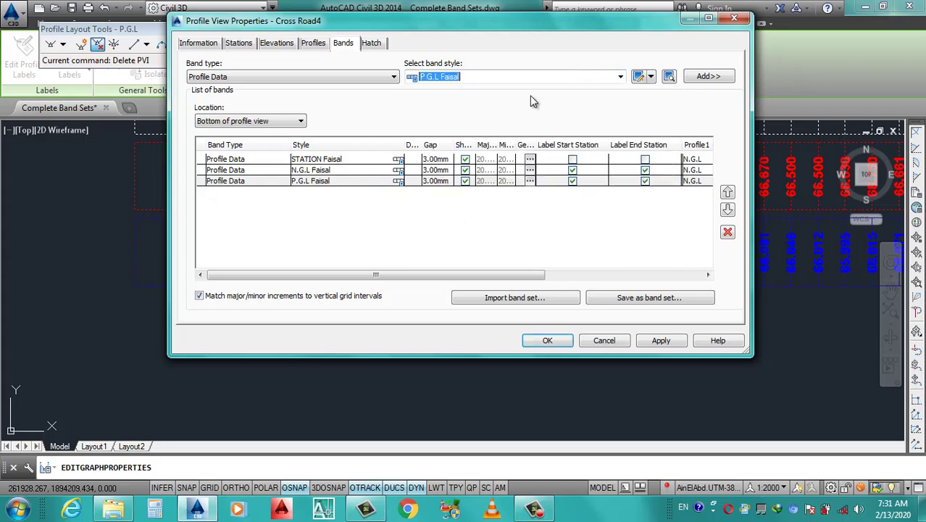
# Copy the P.G.L band style and clear part of the copy's name on the Information tab.
pyautogui.click(652, 78)
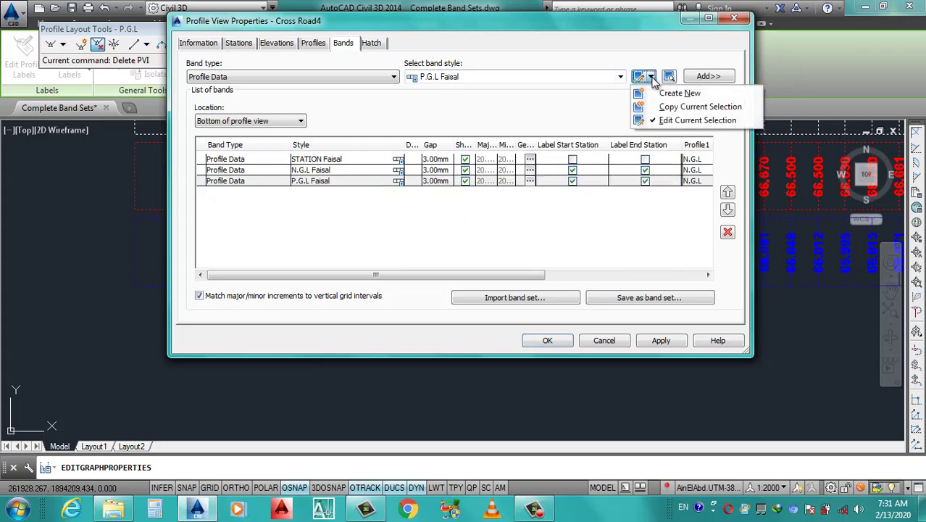
pyautogui.click(681, 110)
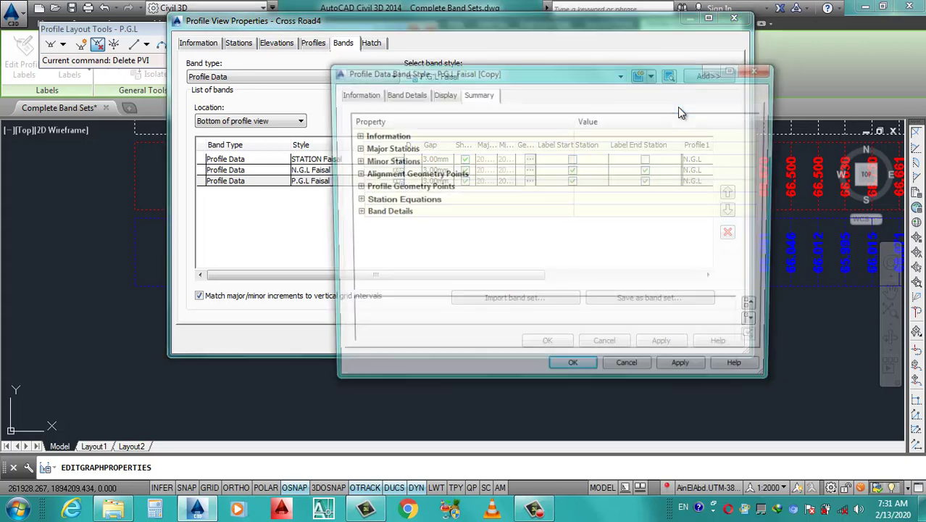
pyautogui.click(355, 92)
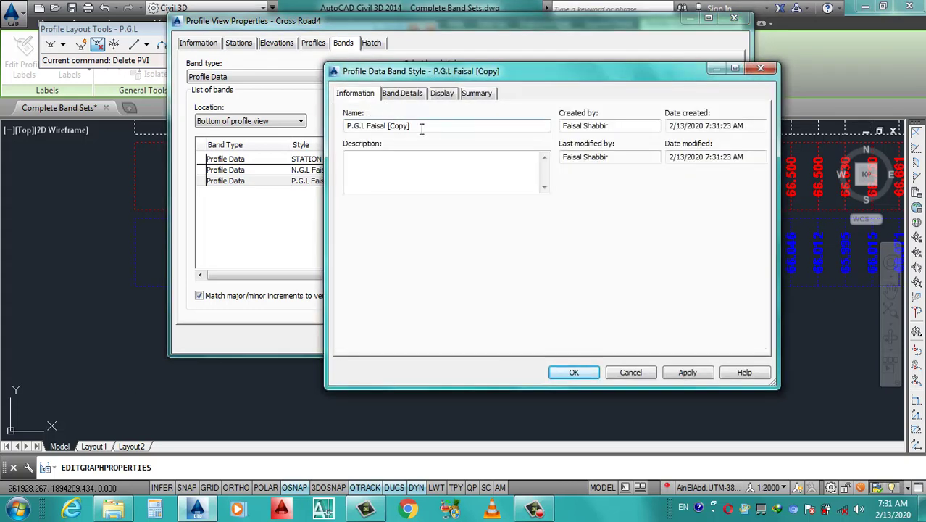
pyautogui.moveTo(414, 127); pyautogui.dragTo(391, 133)
pyautogui.press('BackSpace')
pyautogui.press('BackSpace')
pyautogui.press('BackSpace')
pyautogui.press('BackSpace')
pyautogui.press('BackSpace')
pyautogui.press('BackSpace')
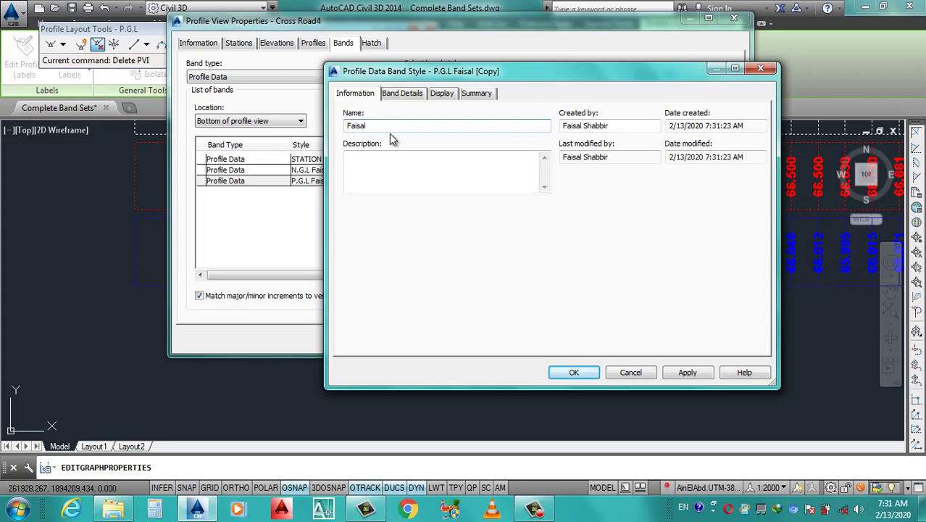
pyautogui.press('ctrl+Shift_R')
pyautogui.hotkey('shift', 'F10')
pyautogui.press('Escape')
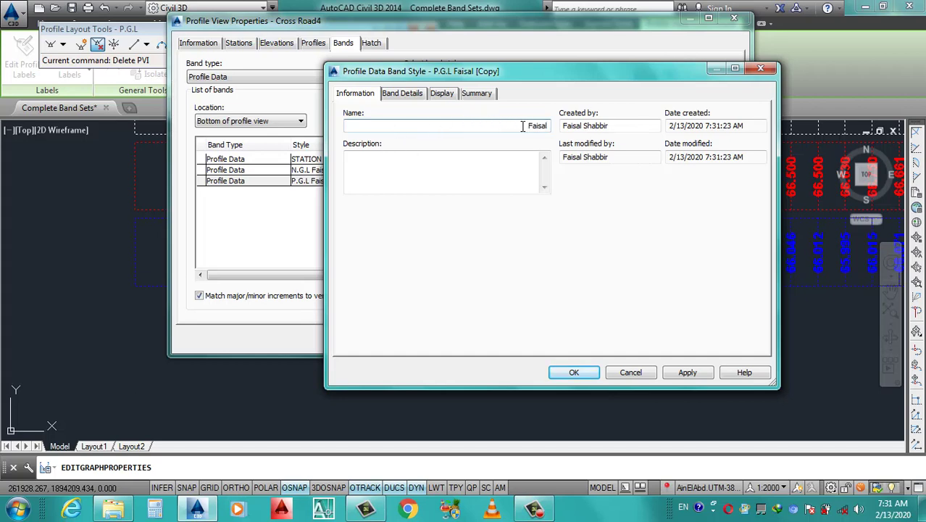
# Make a copy of the P.G.L band style and rename the copy to Cut & Fill.
pyautogui.moveTo(523, 126); pyautogui.dragTo(577, 122)
pyautogui.press('Escape')
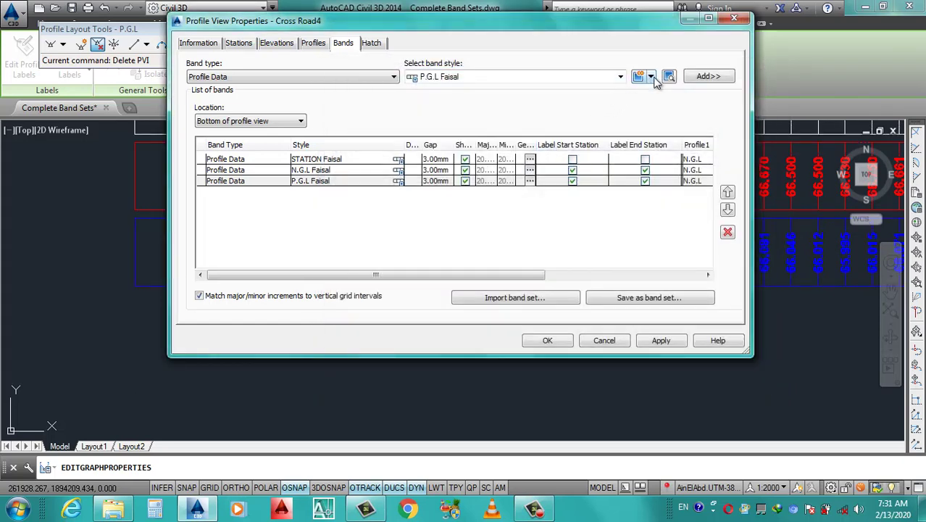
pyautogui.click(651, 77)
pyautogui.click(689, 108)
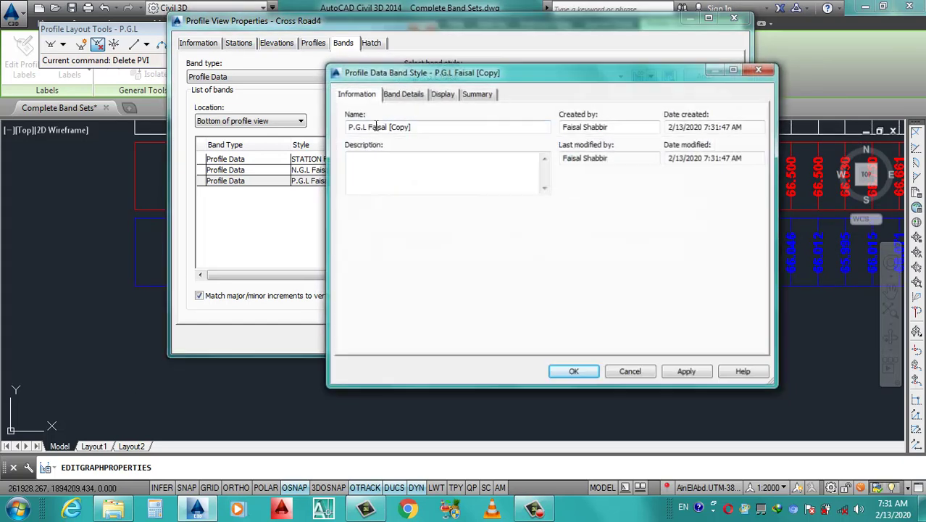
pyautogui.click(414, 126)
pyautogui.press('BackSpace')
pyautogui.press('BackSpace')
pyautogui.press('BackSpace')
pyautogui.press('BackSpace')
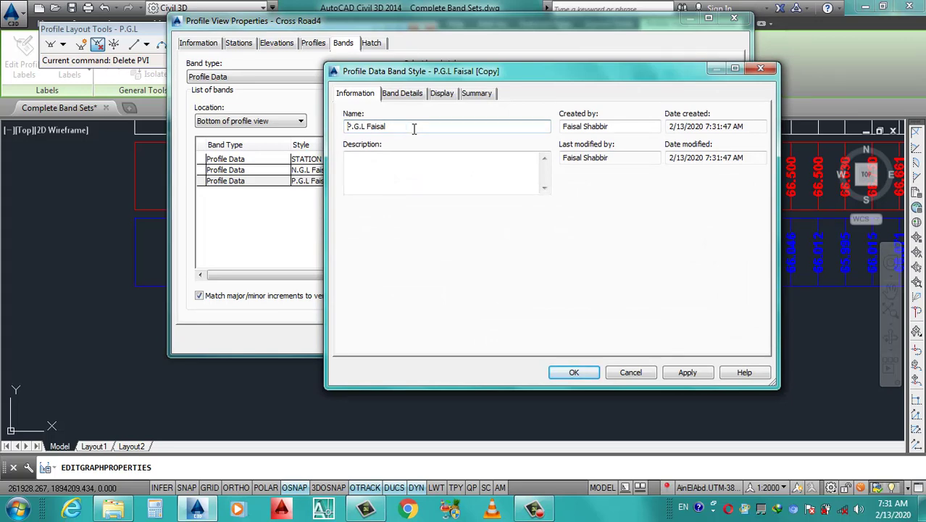
pyautogui.press('Delete')
pyautogui.press('Delete')
pyautogui.write('ill')
pyautogui.write('&')
pyautogui.moveTo(377, 128); pyautogui.dragTo(287, 131)
# In the band title label, rename the component and its text to Cut & Fill.
pyautogui.click(406, 94)
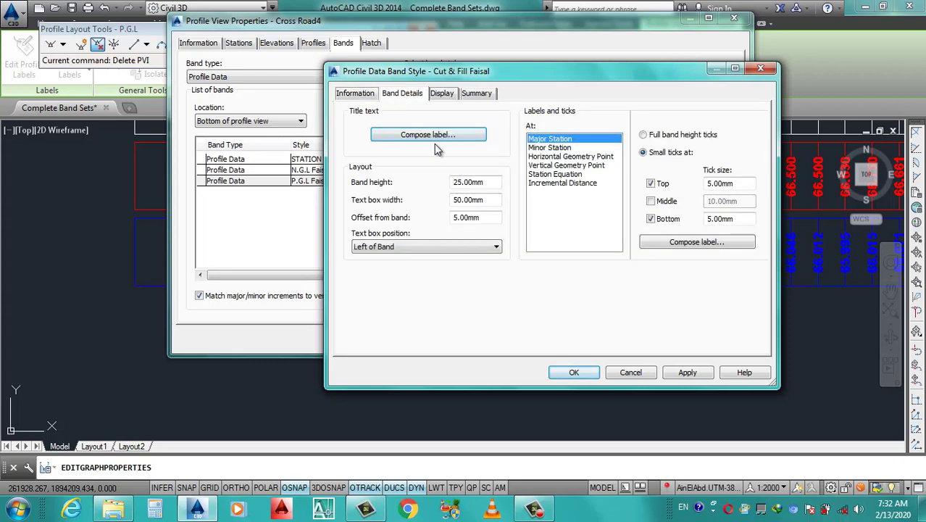
pyautogui.click(428, 135)
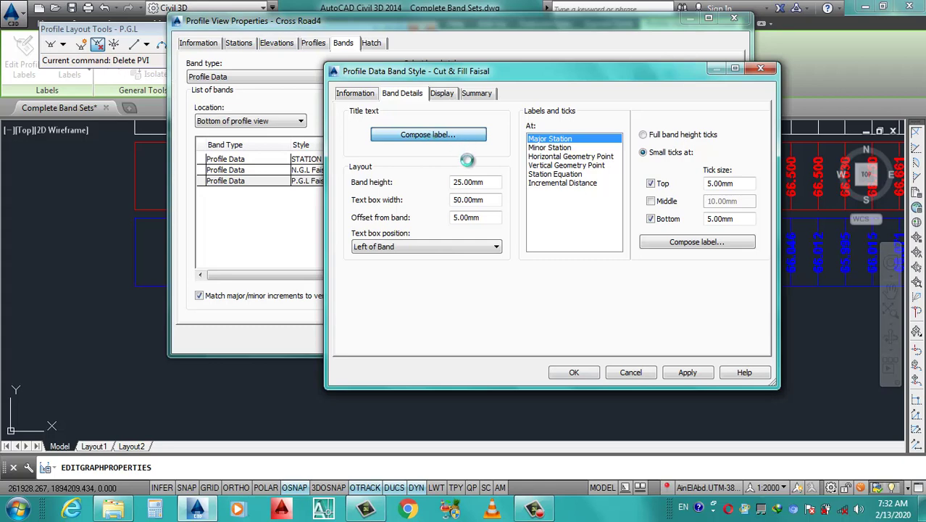
pyautogui.click(448, 140)
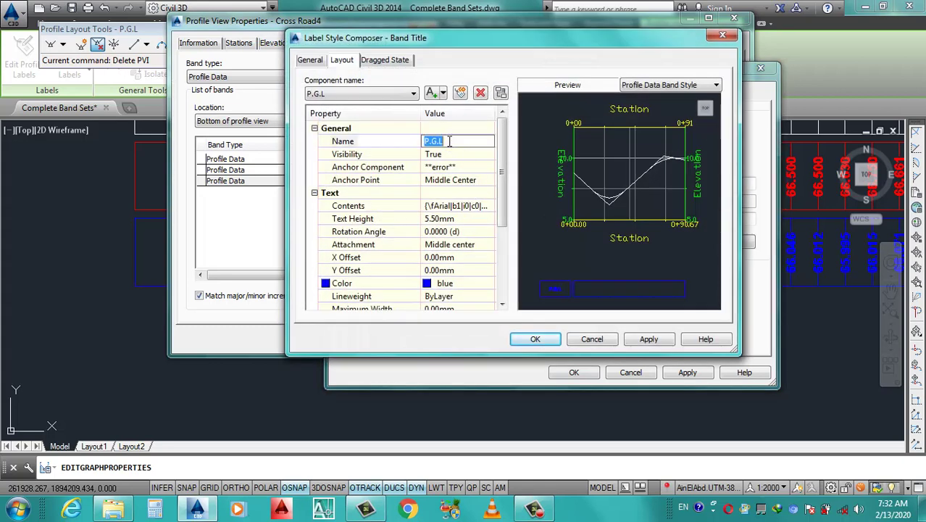
pyautogui.write('Cut & Fill')
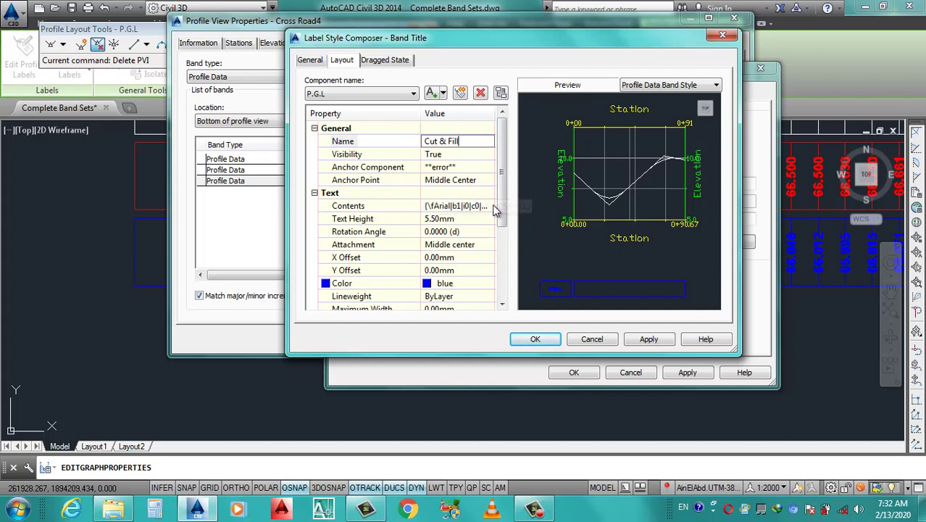
pyautogui.click(487, 206)
pyautogui.click(488, 206)
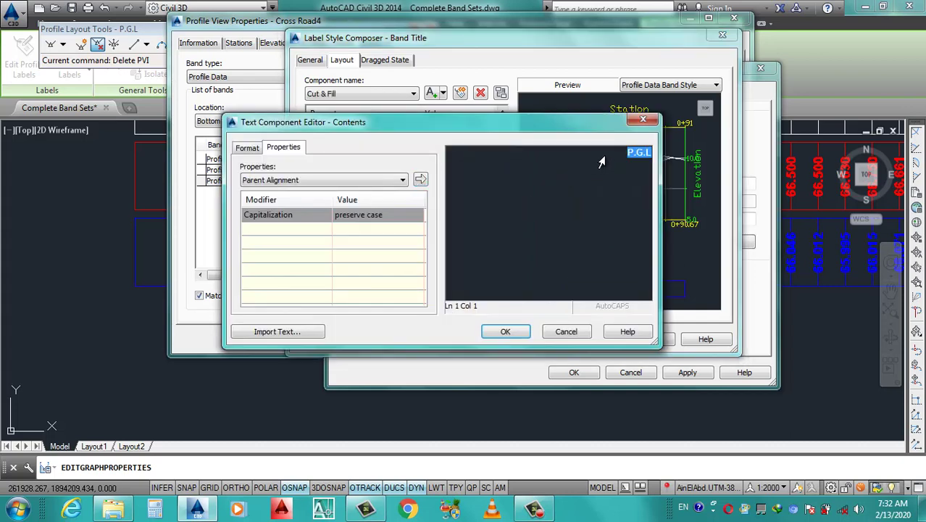
pyautogui.hotkey('ctrl', 'v')
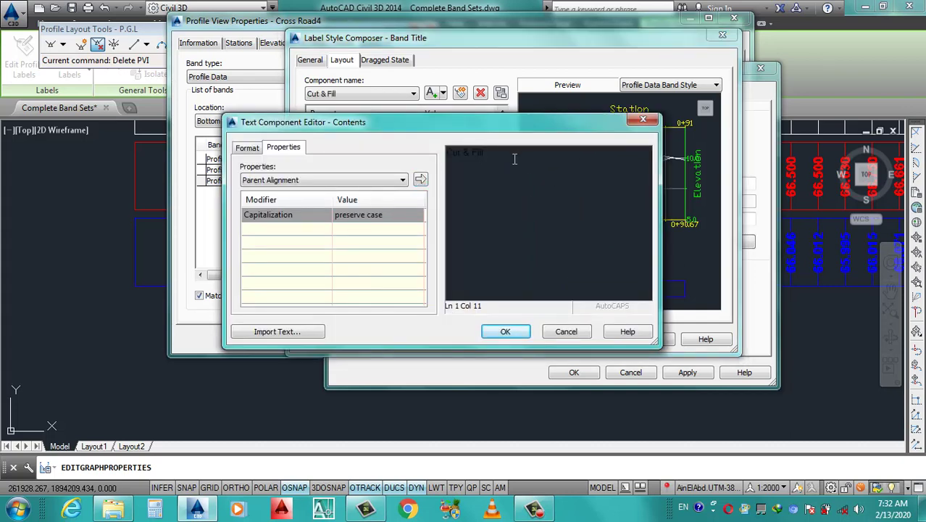
pyautogui.moveTo(515, 159); pyautogui.dragTo(396, 168)
# Format the Cut & Fill title text as centred, yellow and bold.
pyautogui.click(263, 150)
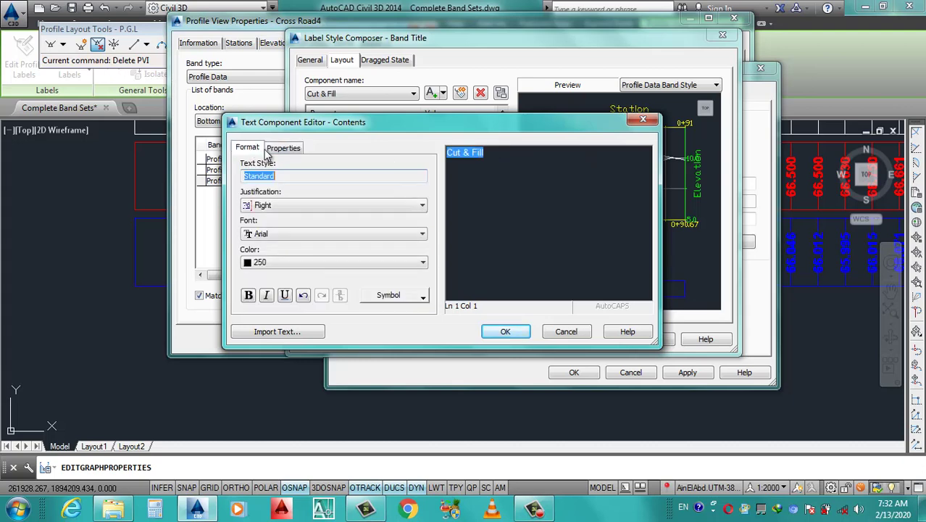
pyautogui.click(288, 206)
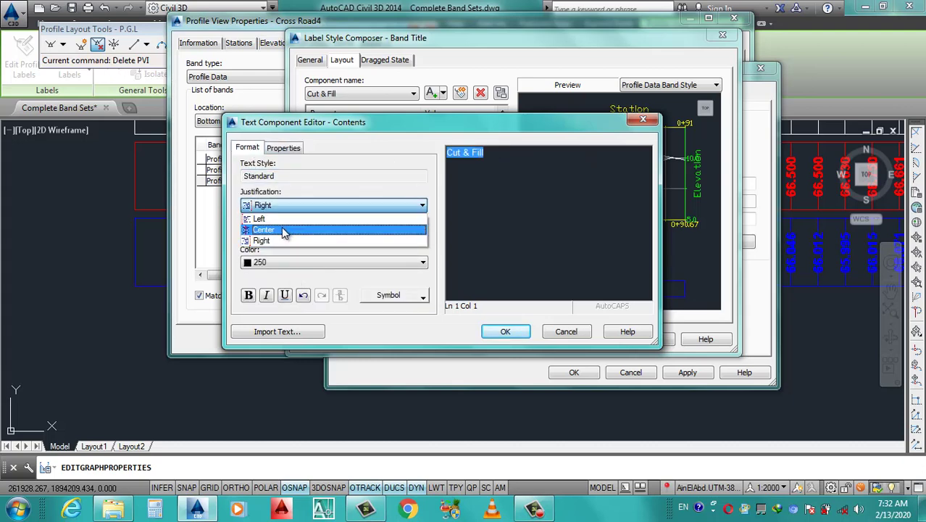
pyautogui.click(285, 230)
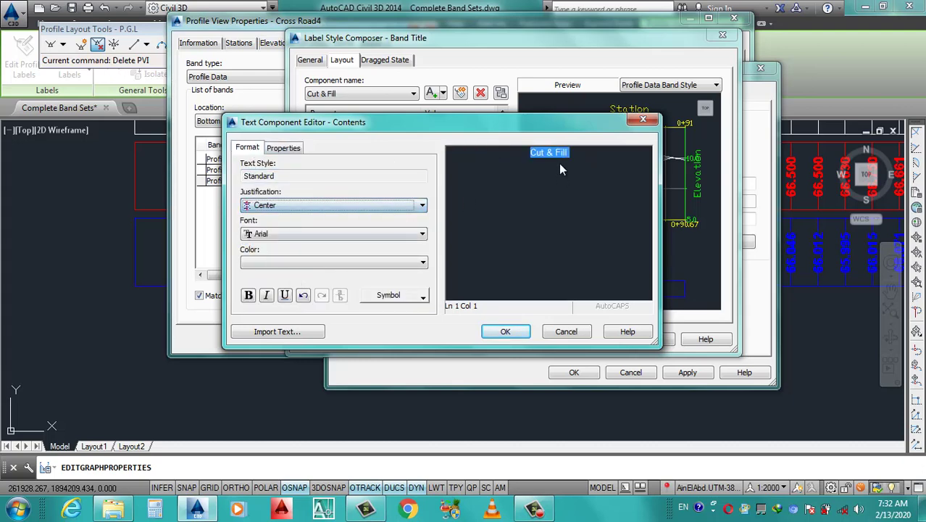
pyautogui.click(283, 265)
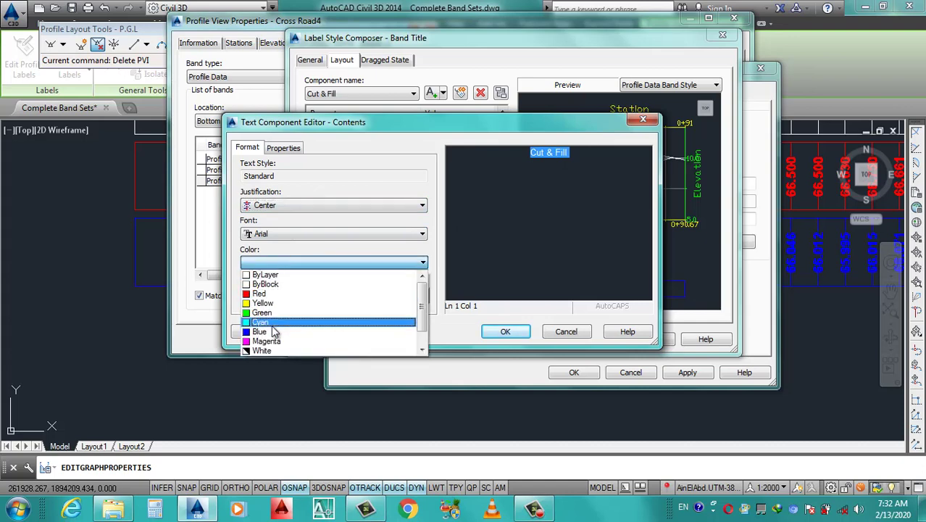
pyautogui.click(274, 303)
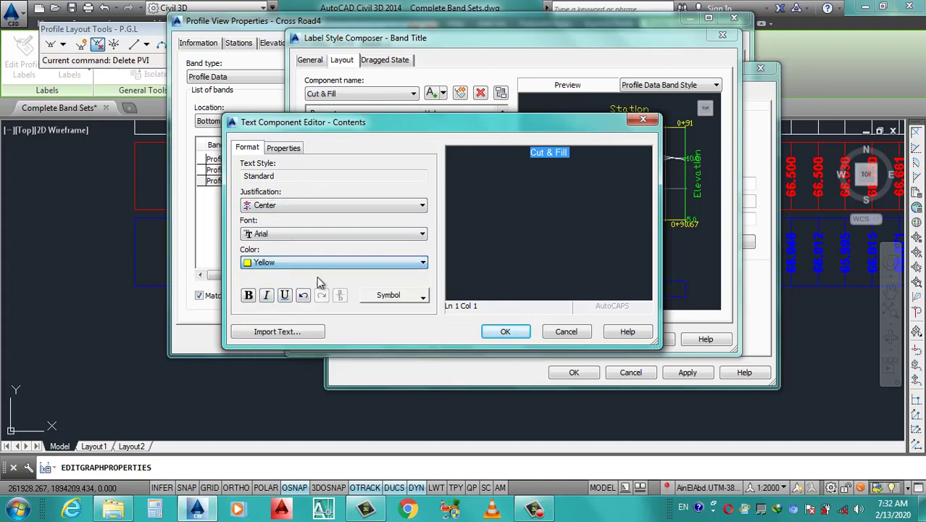
pyautogui.click(249, 295)
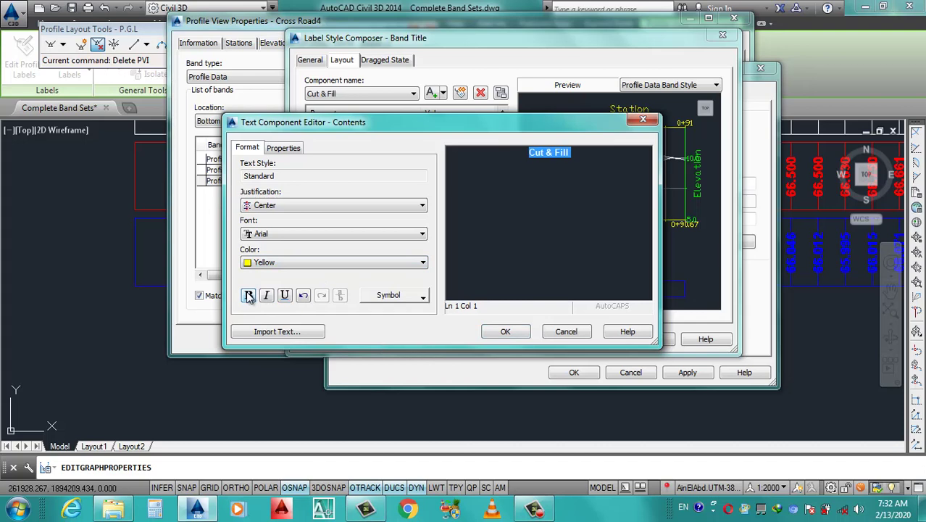
pyautogui.click(506, 331)
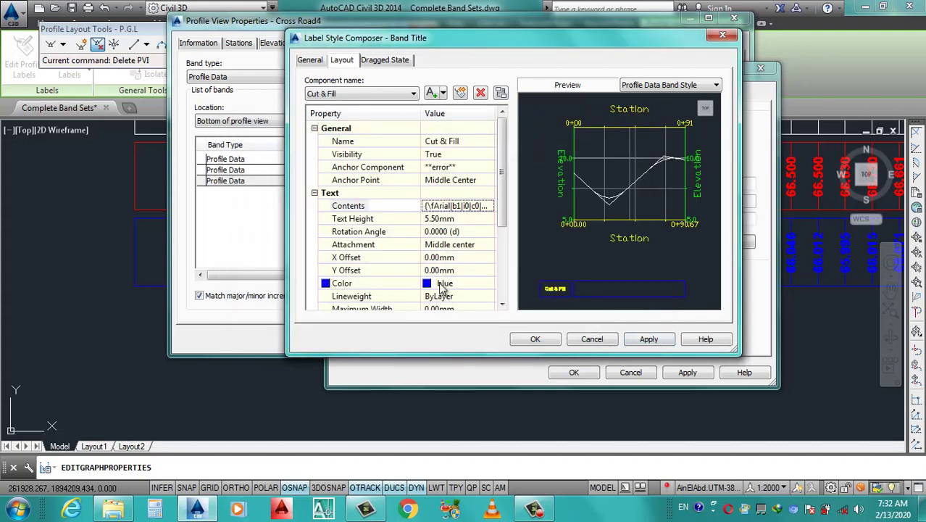
# Set the title component colour to yellow and apply the label changes.
pyautogui.moveTo(501, 210); pyautogui.dragTo(502, 239)
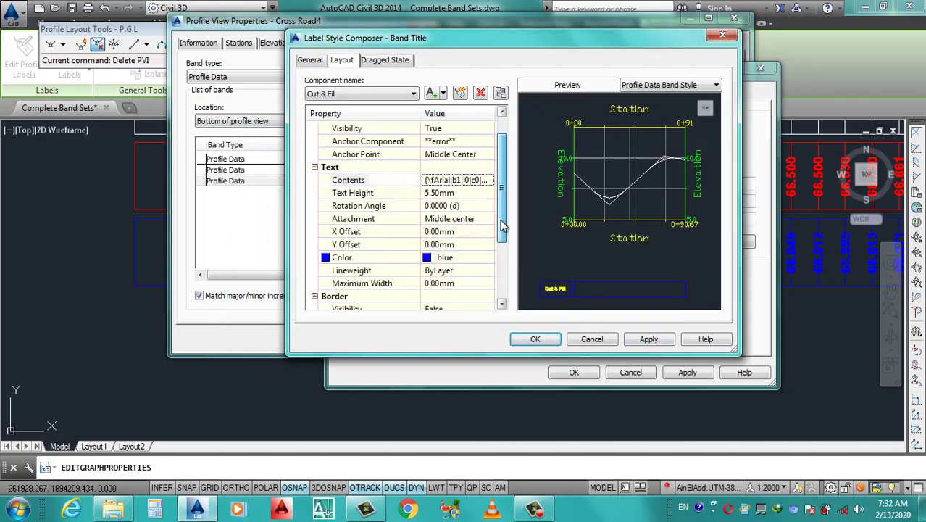
pyautogui.click(467, 232)
pyautogui.click(489, 232)
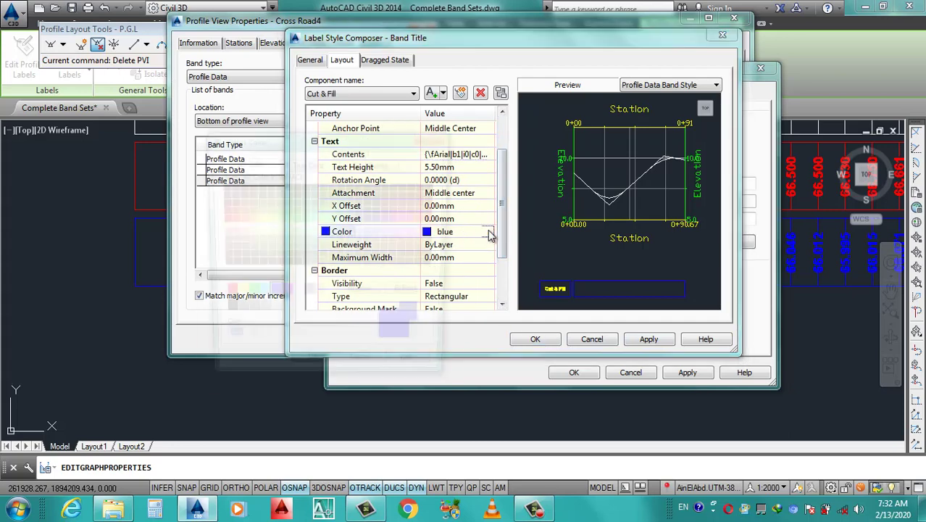
pyautogui.click(234, 295)
pyautogui.click(311, 372)
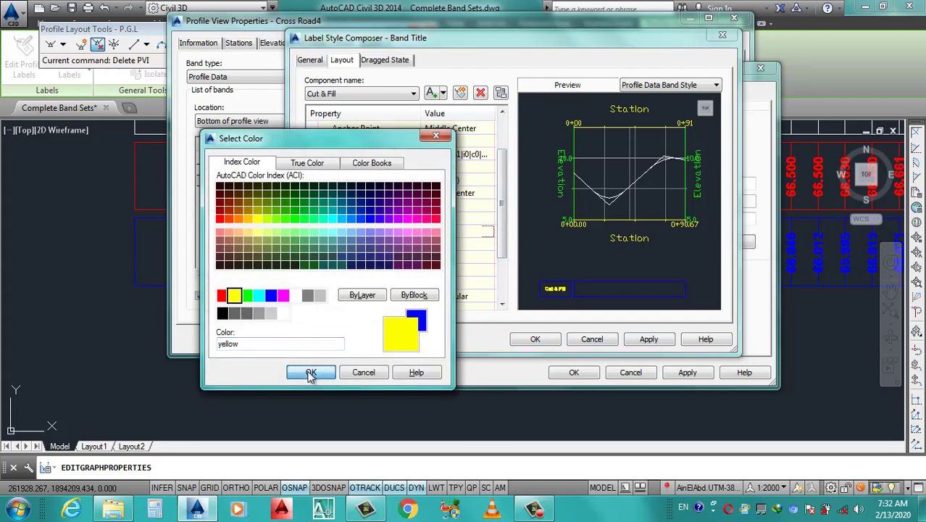
pyautogui.moveTo(505, 210)
pyautogui.mouseDown()
pyautogui.moveTo(506, 117)
pyautogui.moveTo(504, 226)
pyautogui.moveTo(505, 124)
pyautogui.mouseUp()
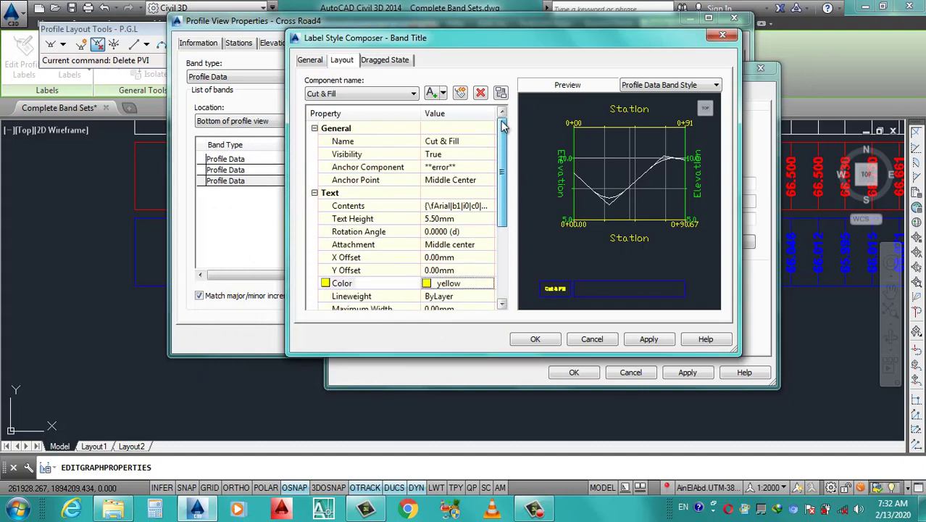
pyautogui.click(648, 339)
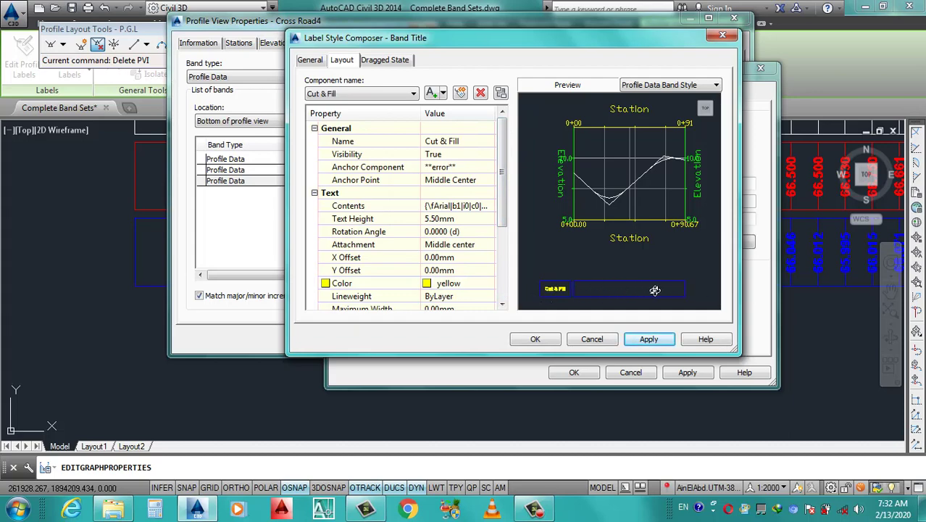
pyautogui.click(534, 339)
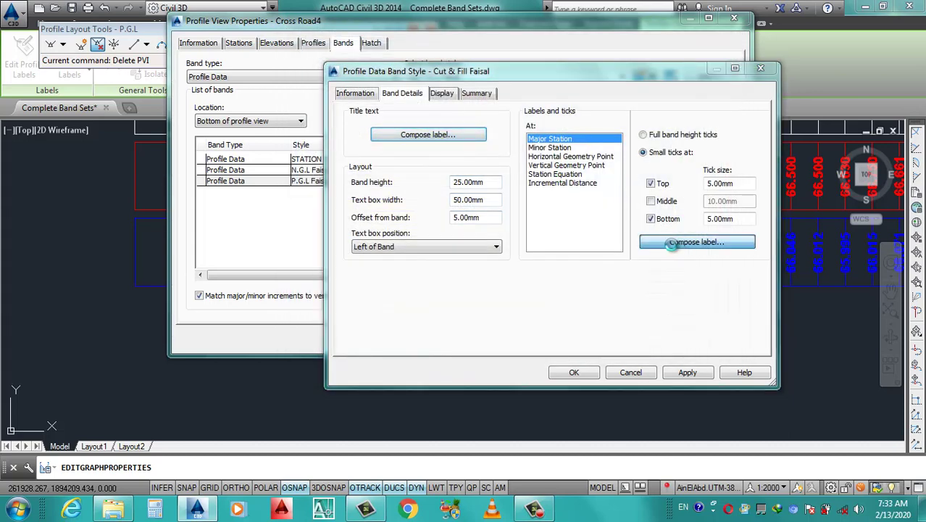
# Rename the major station label component to Cut & Fill.
pyautogui.click(678, 245)
pyautogui.click(460, 141)
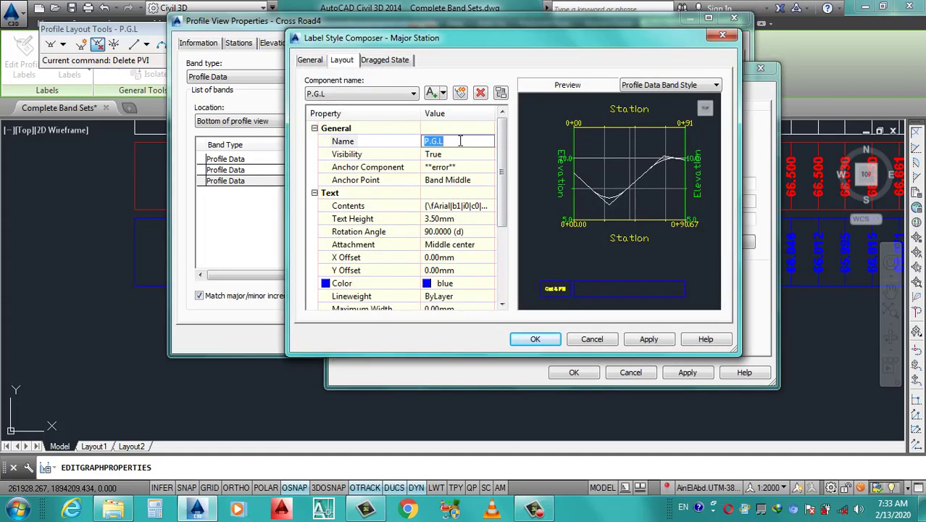
pyautogui.write('Cut & Fill')
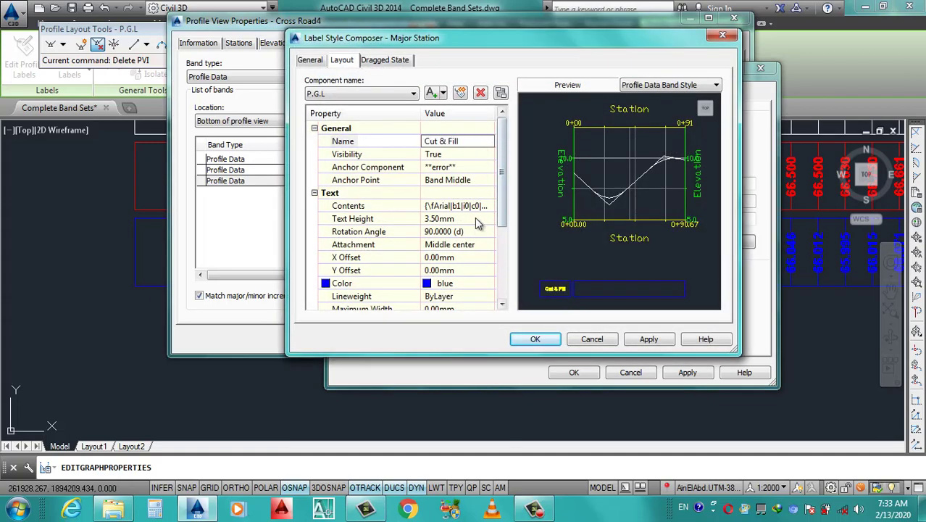
pyautogui.click(482, 206)
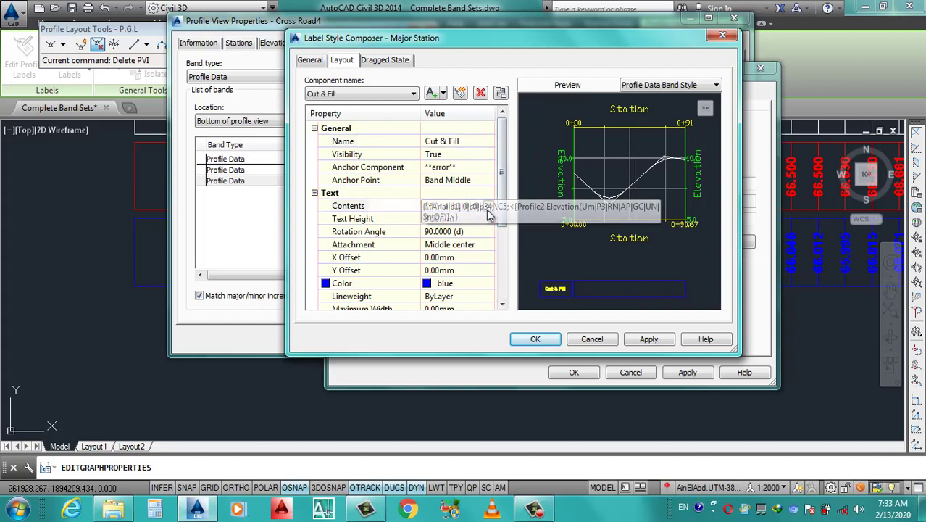
pyautogui.click(488, 206)
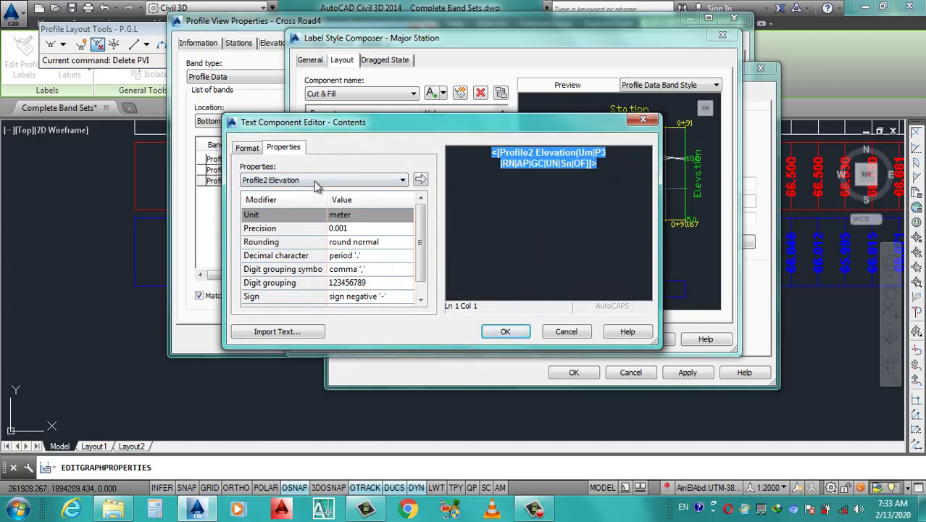
# Insert Profile2 Elevation Minus Profile1 Elevation into the label at 0.001 precision.
pyautogui.click(316, 181)
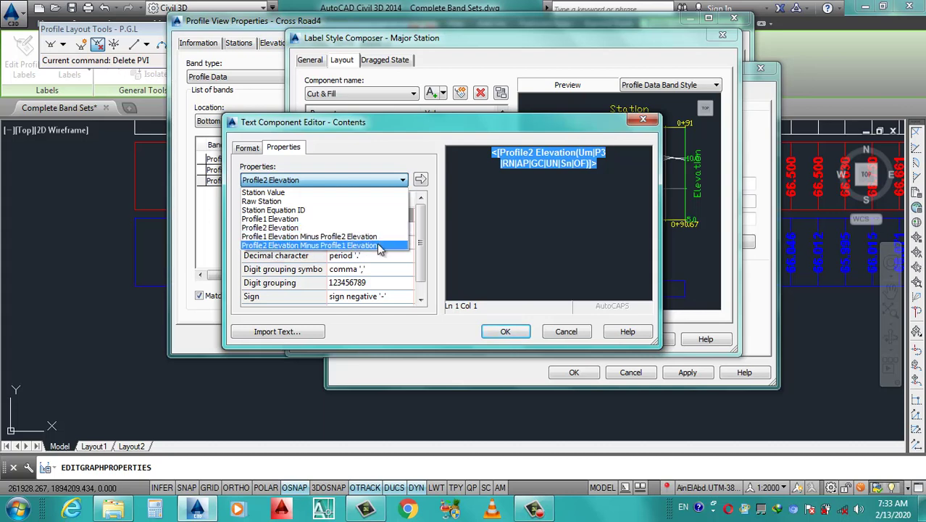
pyautogui.click(324, 246)
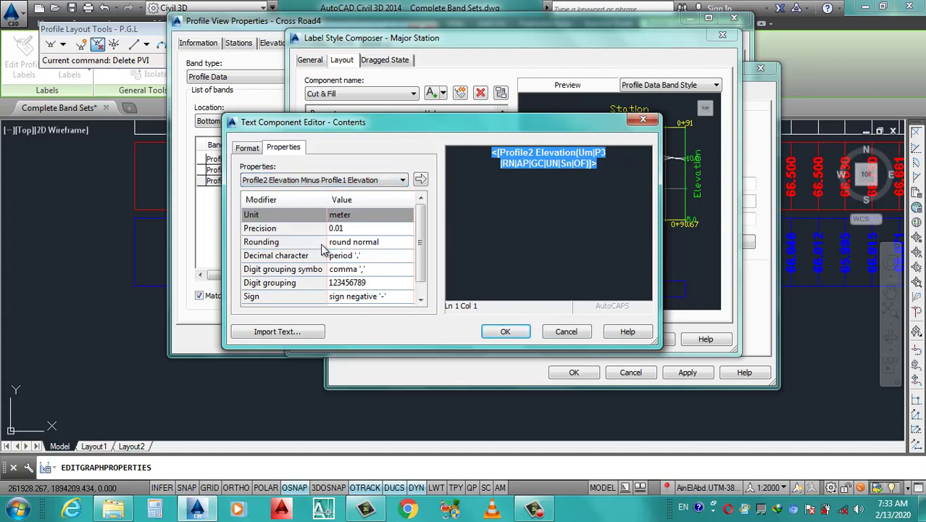
pyautogui.click(367, 228)
pyautogui.click(367, 227)
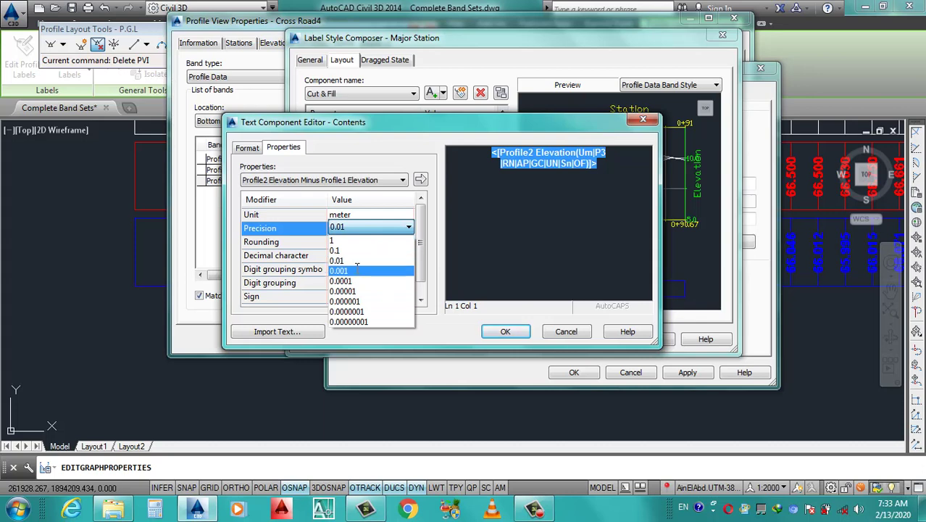
pyautogui.click(358, 271)
pyautogui.click(421, 180)
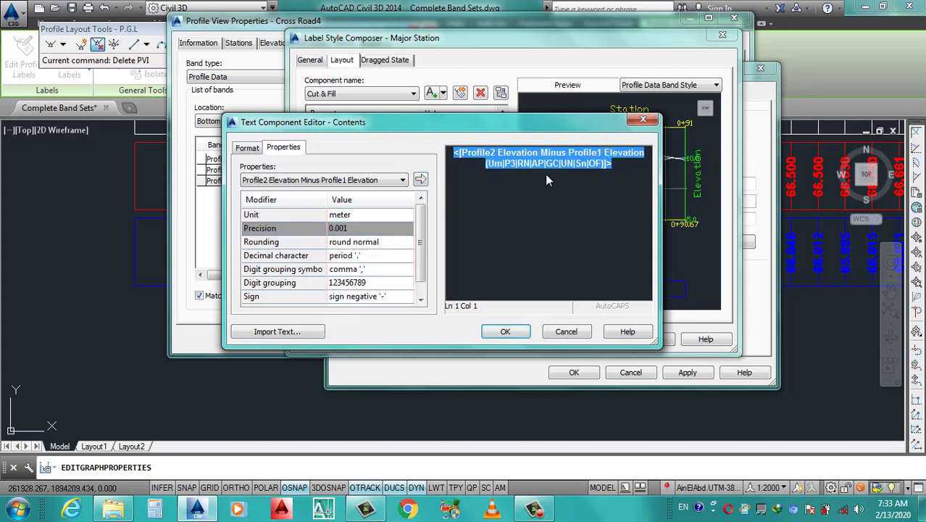
# Make the major station label text yellow and bold.
pyautogui.click(248, 149)
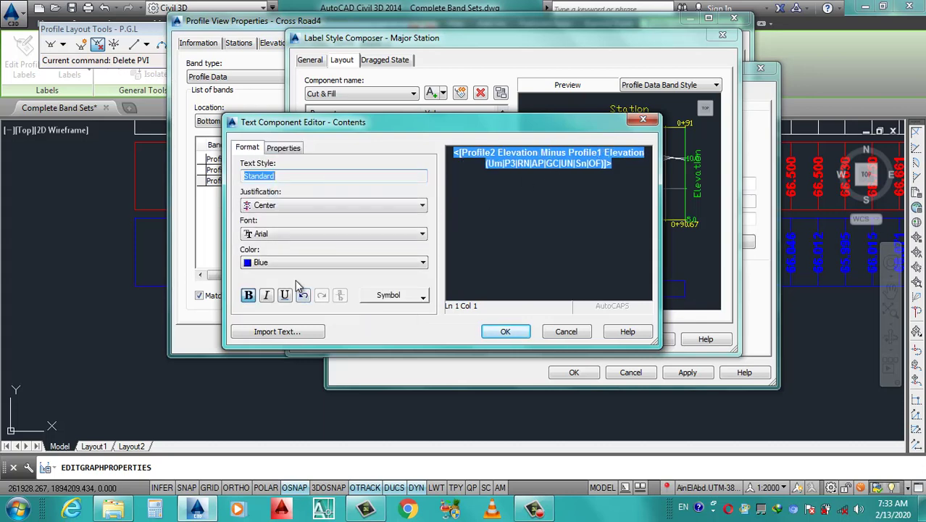
pyautogui.click(301, 263)
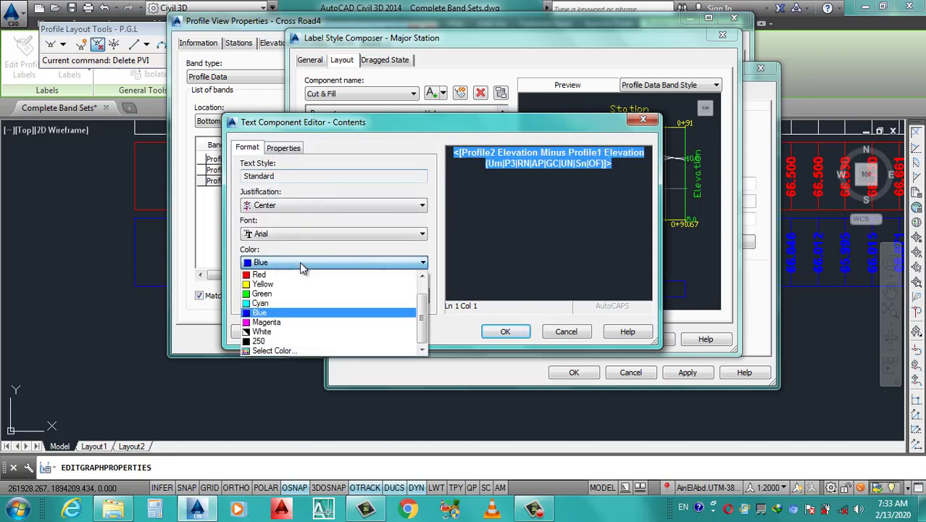
pyautogui.click(269, 285)
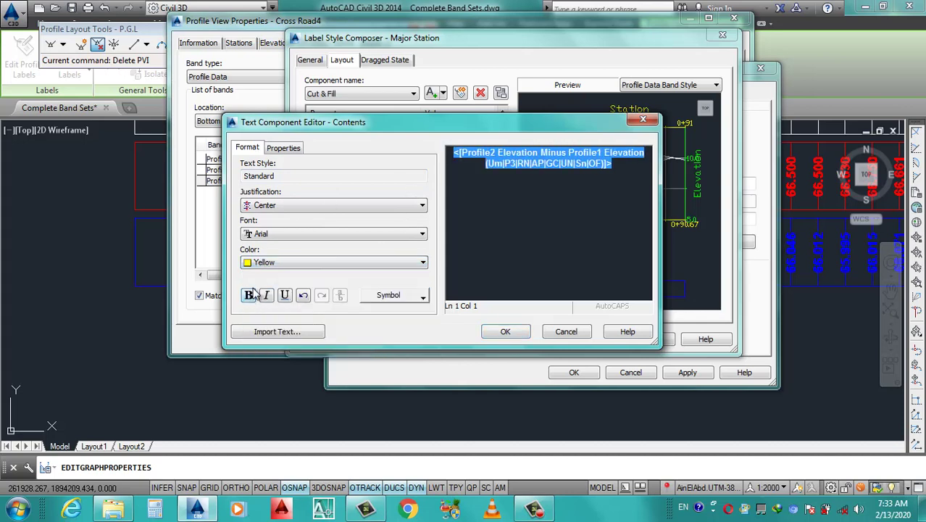
pyautogui.click(251, 294)
pyautogui.click(507, 331)
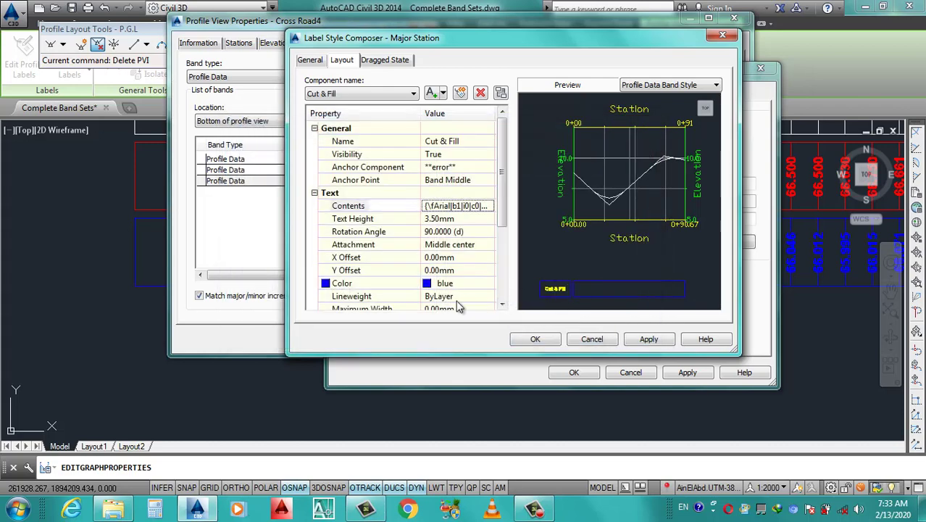
# Set the label component colour to yellow, apply, and return to the band style.
pyautogui.scroll(-2, 488, 243)
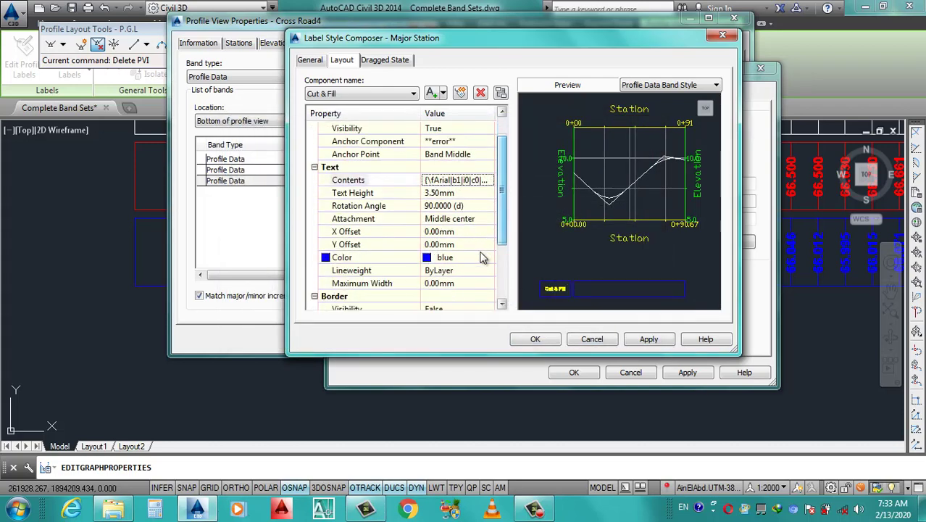
pyautogui.click(489, 259)
pyautogui.click(234, 295)
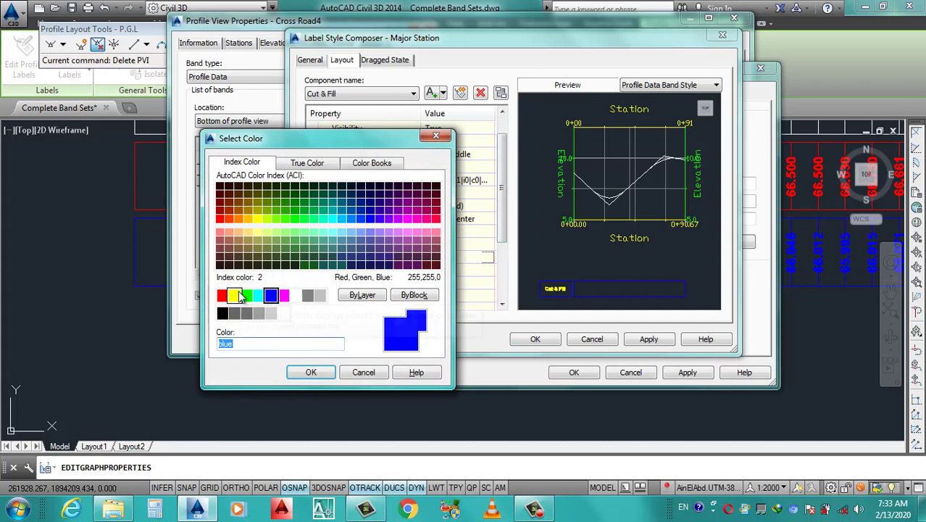
pyautogui.click(311, 371)
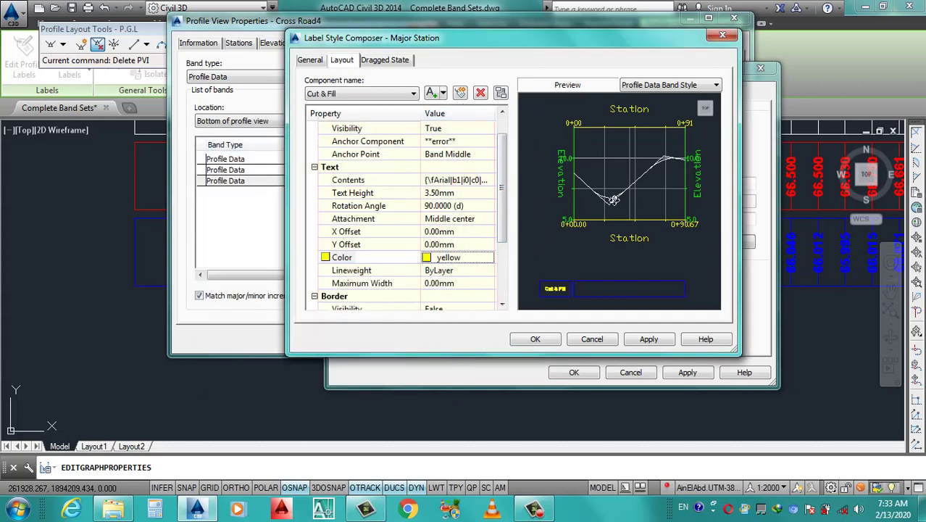
pyautogui.click(647, 340)
pyautogui.click(536, 340)
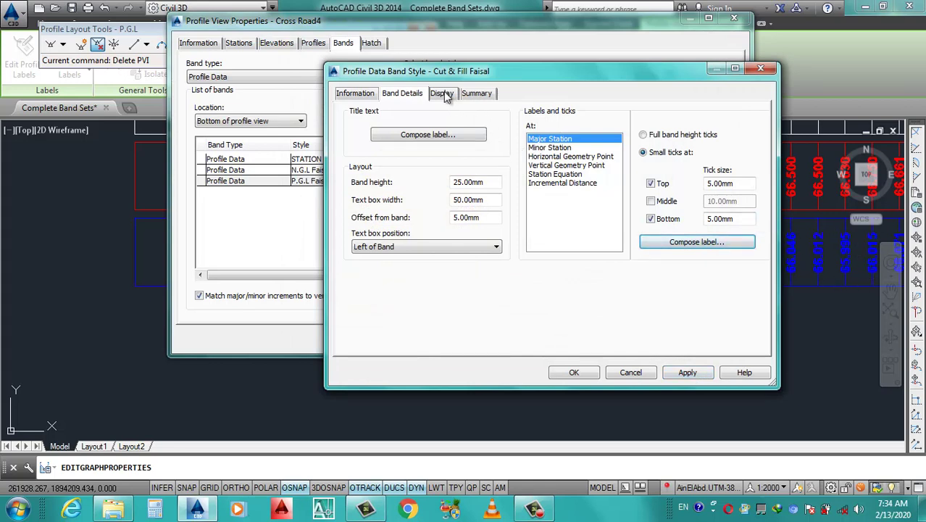
# Turn the band border, title box and major ticks yellow, save, and add the band.
pyautogui.click(453, 98)
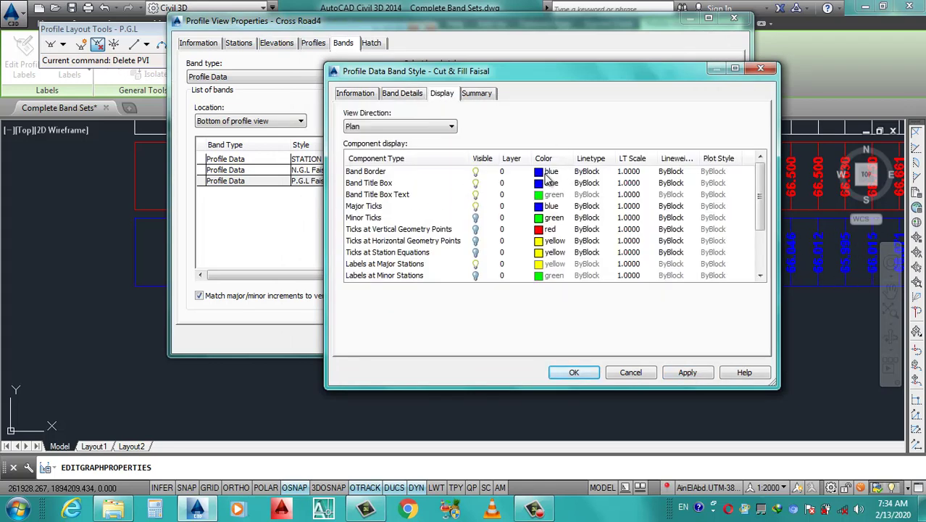
pyautogui.click(545, 172)
pyautogui.click(545, 172)
pyautogui.click(234, 295)
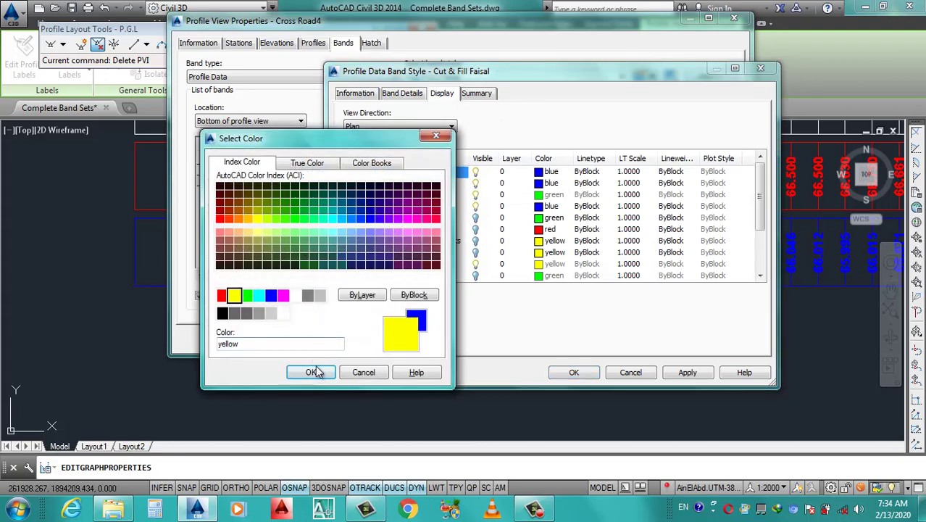
pyautogui.click(314, 372)
pyautogui.click(545, 183)
pyautogui.click(545, 184)
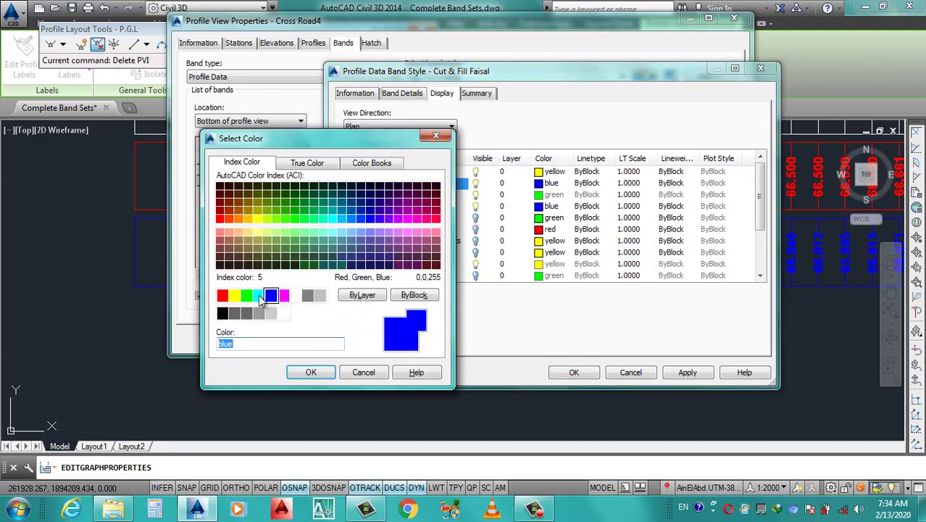
pyautogui.click(234, 295)
pyautogui.click(311, 372)
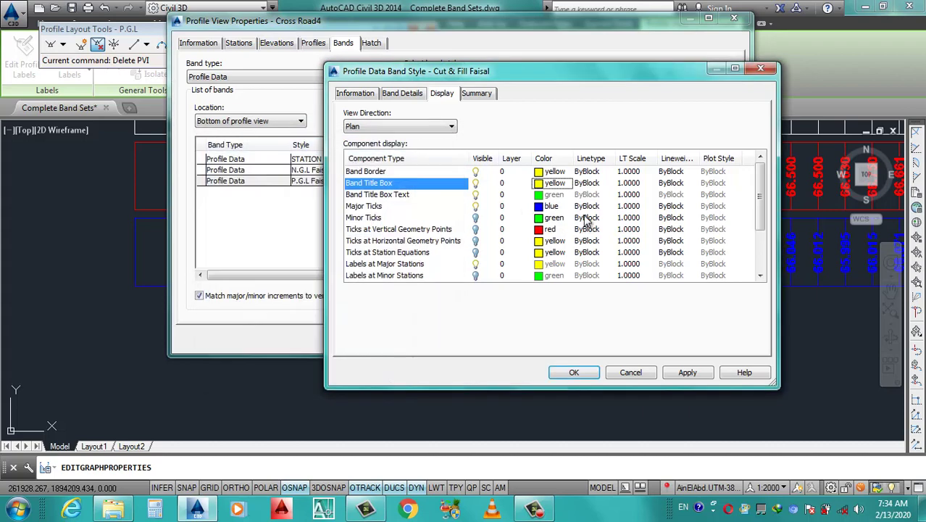
pyautogui.click(545, 207)
pyautogui.click(545, 206)
pyautogui.click(233, 295)
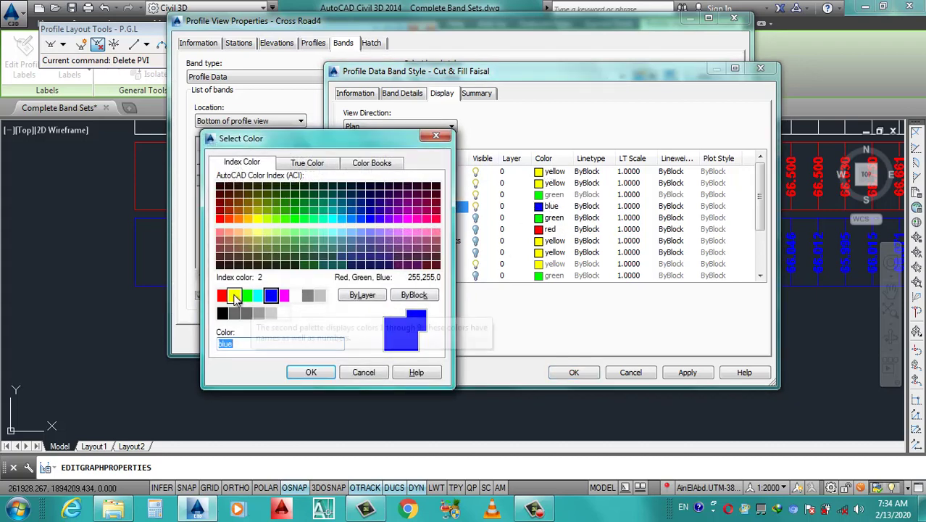
pyautogui.click(310, 374)
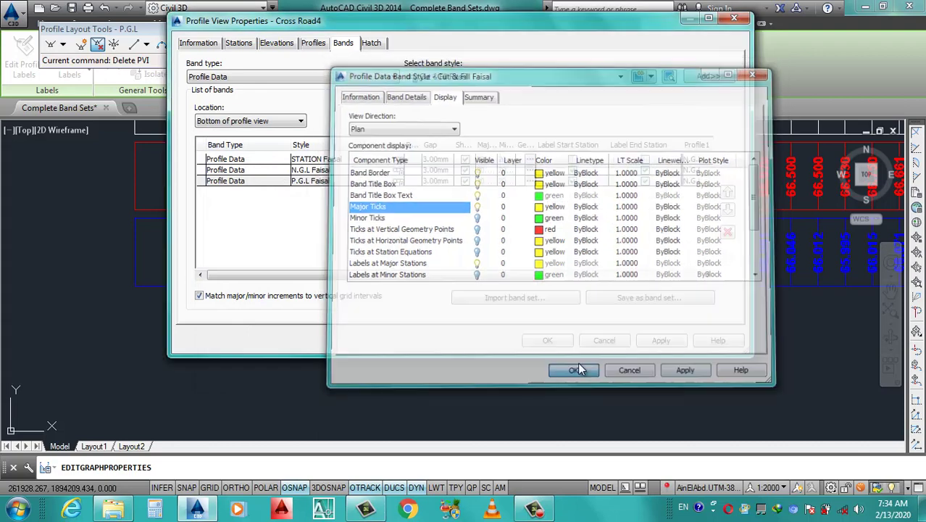
pyautogui.click(575, 372)
pyautogui.click(708, 77)
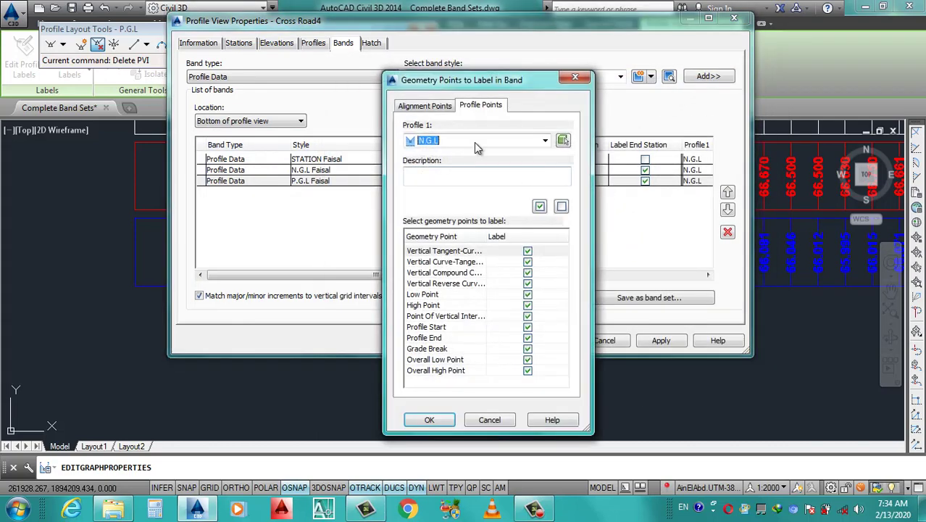
# Add the Cut & Fill Faisal band with a 3.00mm gap.
pyautogui.click(429, 420)
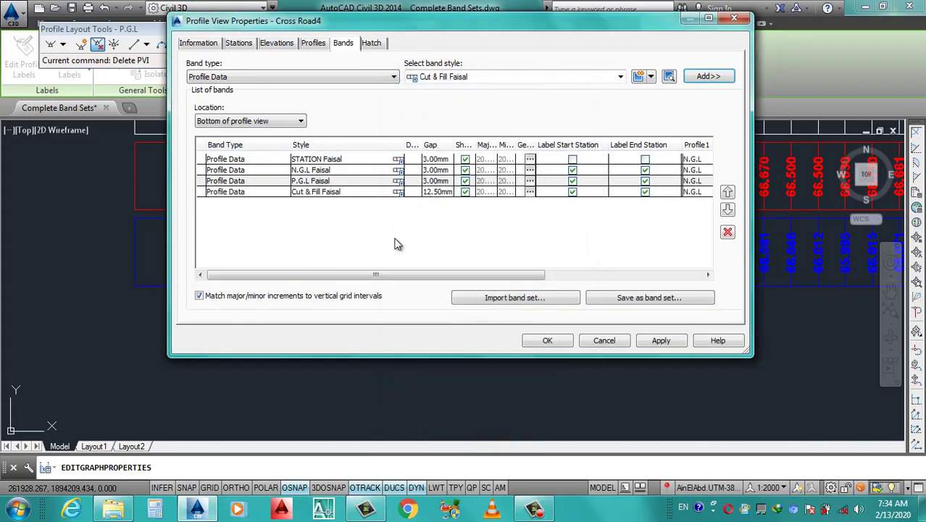
pyautogui.click(429, 193)
pyautogui.click(429, 192)
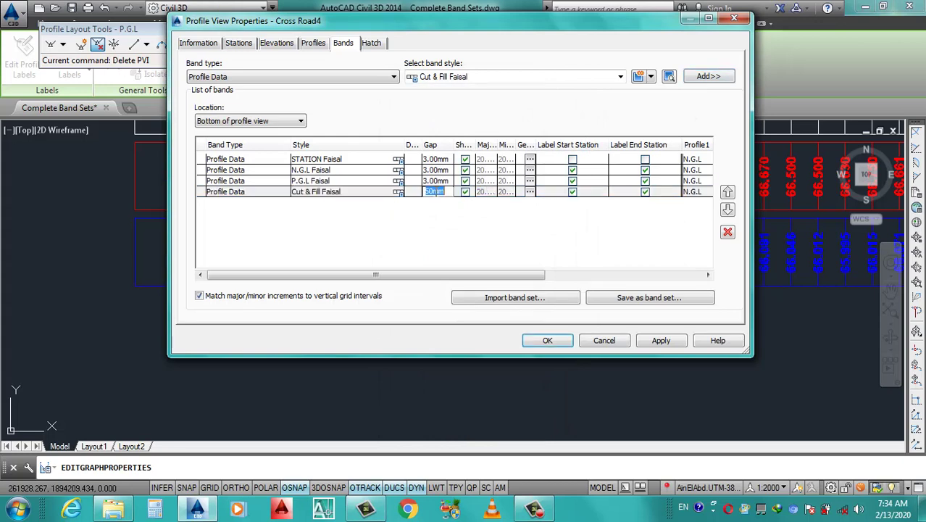
pyautogui.write('3')
pyautogui.click(477, 259)
pyautogui.moveTo(443, 274); pyautogui.dragTo(674, 274)
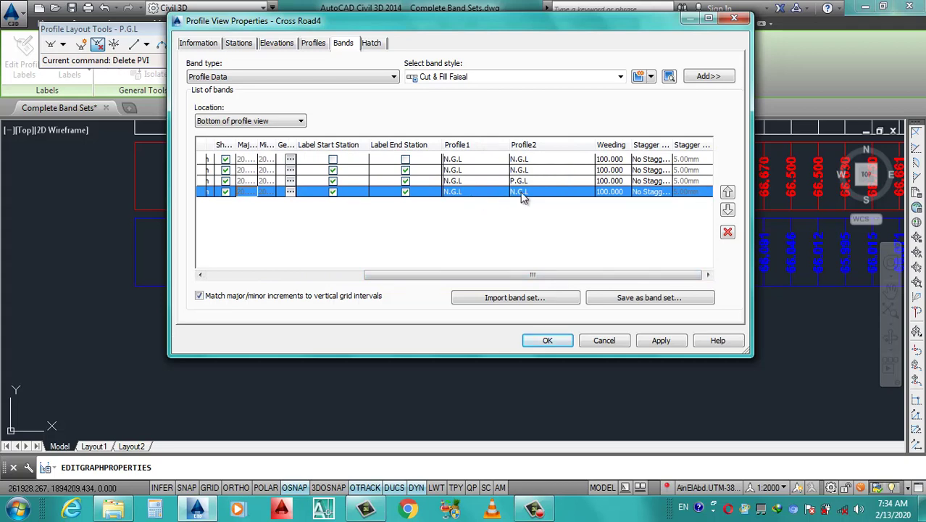
# Set the second profile of the Cut & Fill, P.G.L, N.G.L and STATION bands to P.G.L and apply.
pyautogui.click(530, 192)
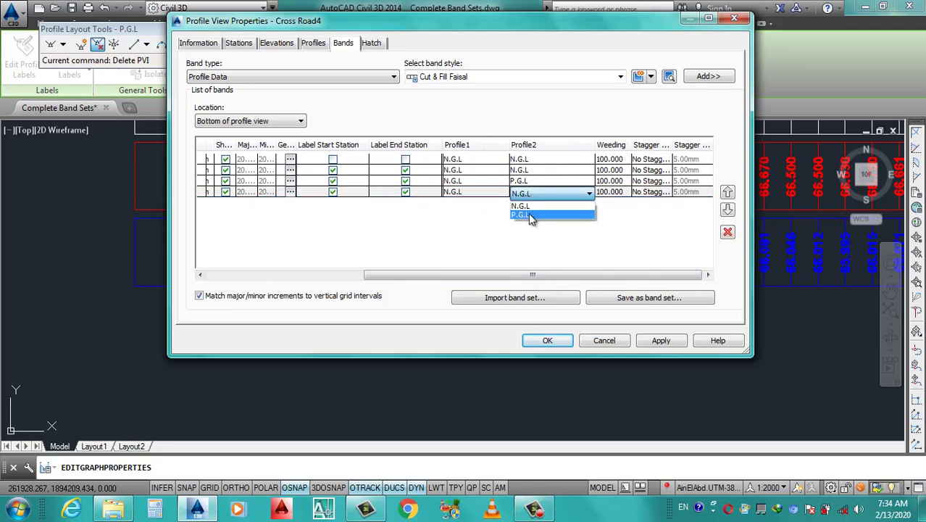
pyautogui.click(529, 214)
pyautogui.click(535, 181)
pyautogui.click(534, 181)
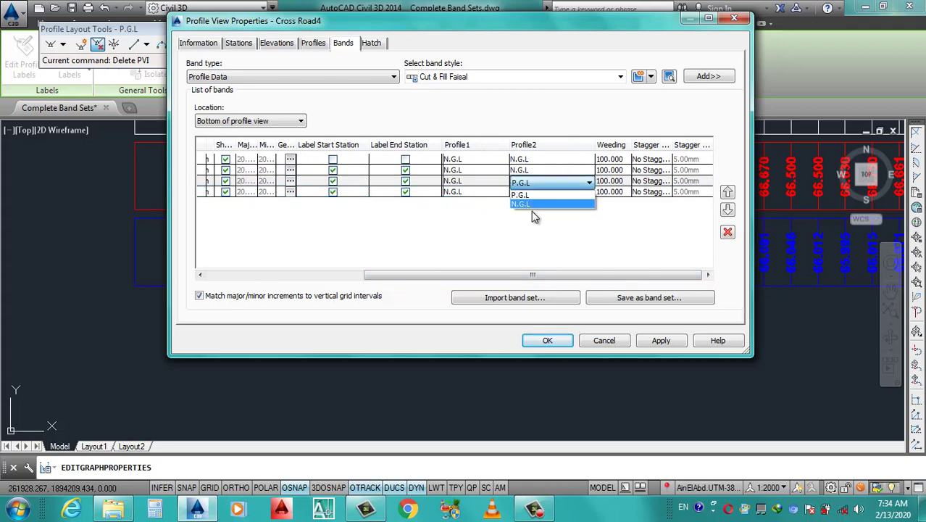
pyautogui.click(532, 209)
pyautogui.click(534, 172)
pyautogui.click(534, 171)
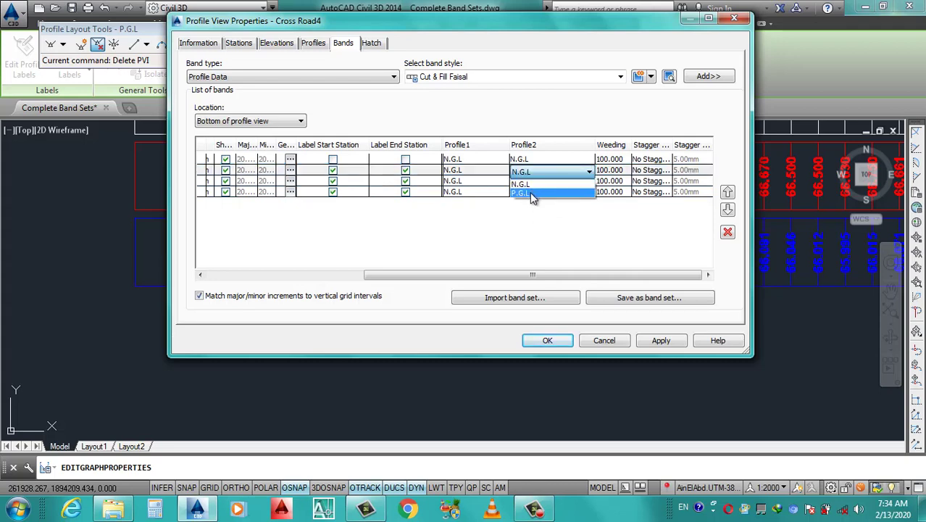
pyautogui.click(533, 191)
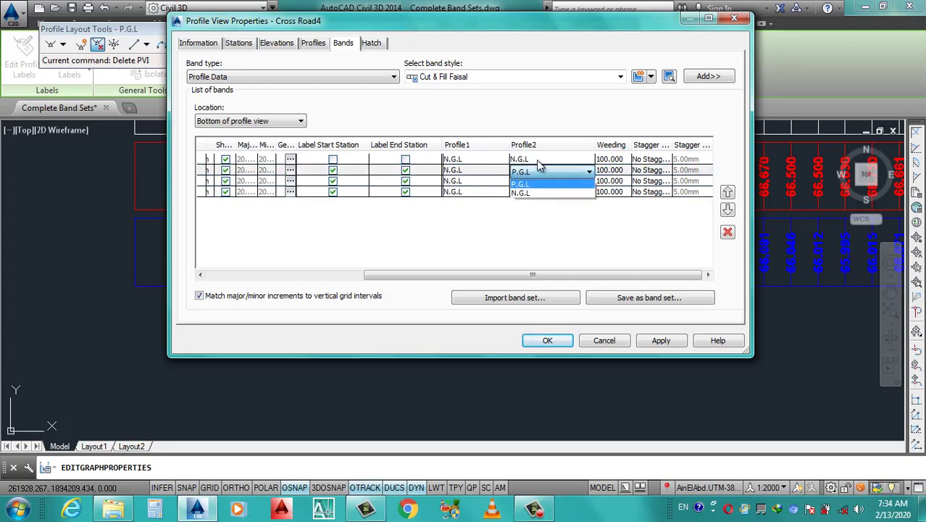
pyautogui.click(540, 161)
pyautogui.click(540, 162)
pyautogui.click(540, 161)
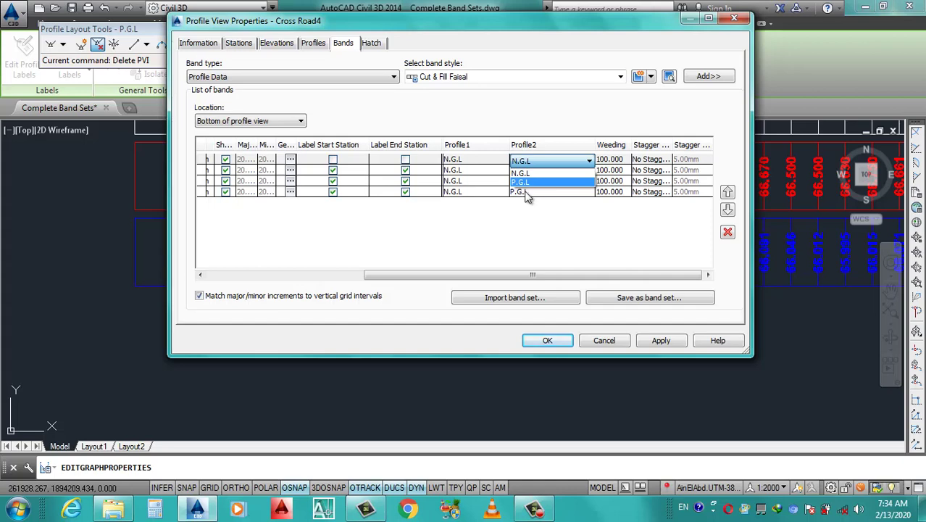
pyautogui.click(533, 183)
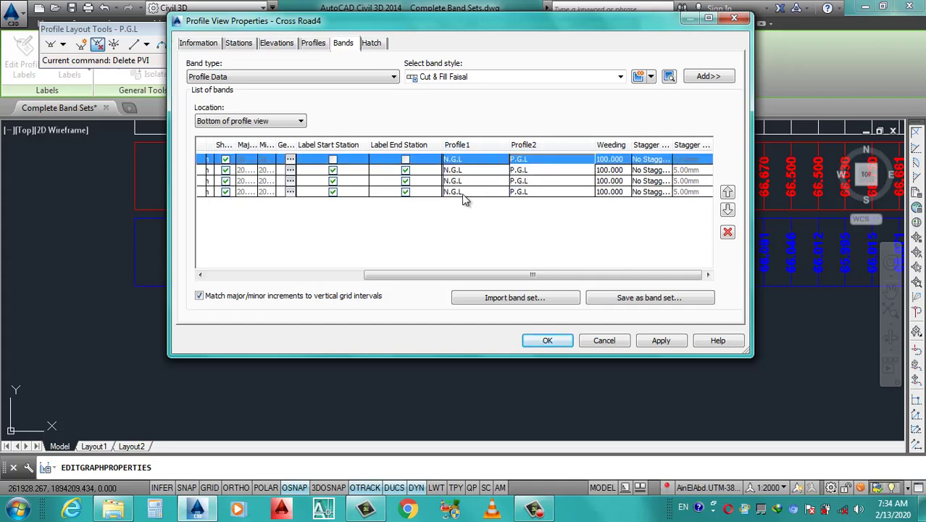
pyautogui.click(658, 339)
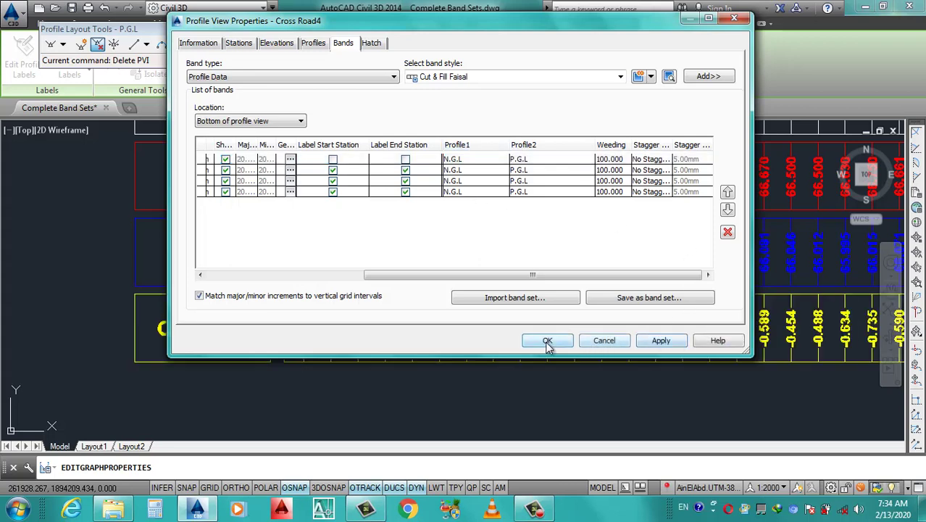
pyautogui.click(548, 341)
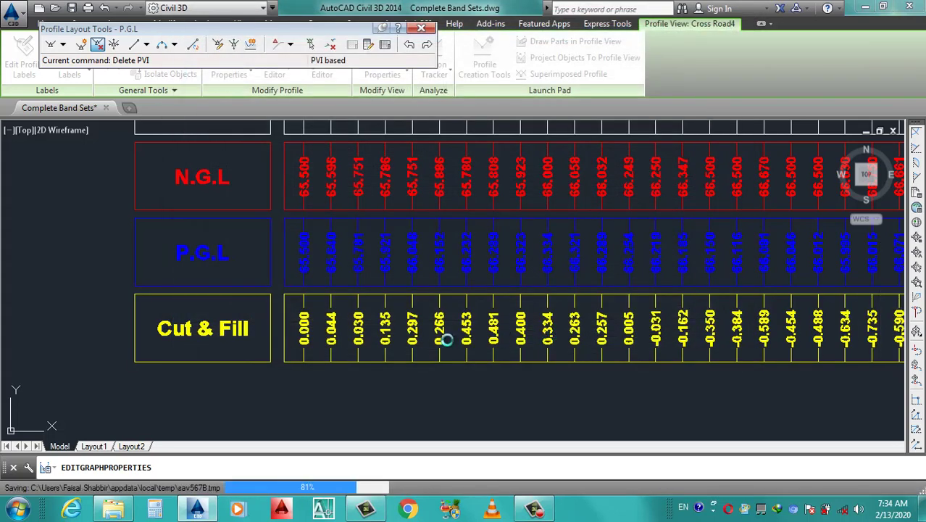
pyautogui.scroll(-2, 284, 282)
pyautogui.scroll(-1, 285, 282)
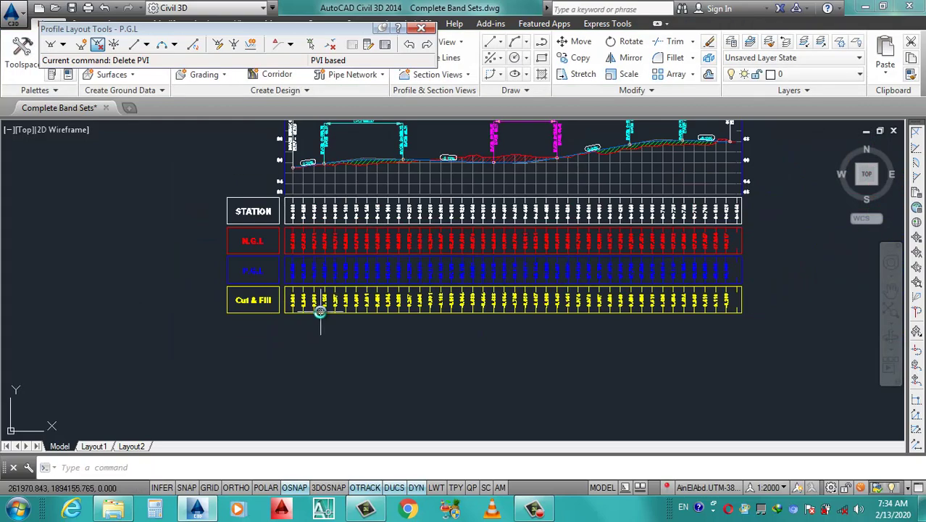
pyautogui.scroll(5, 305, 310)
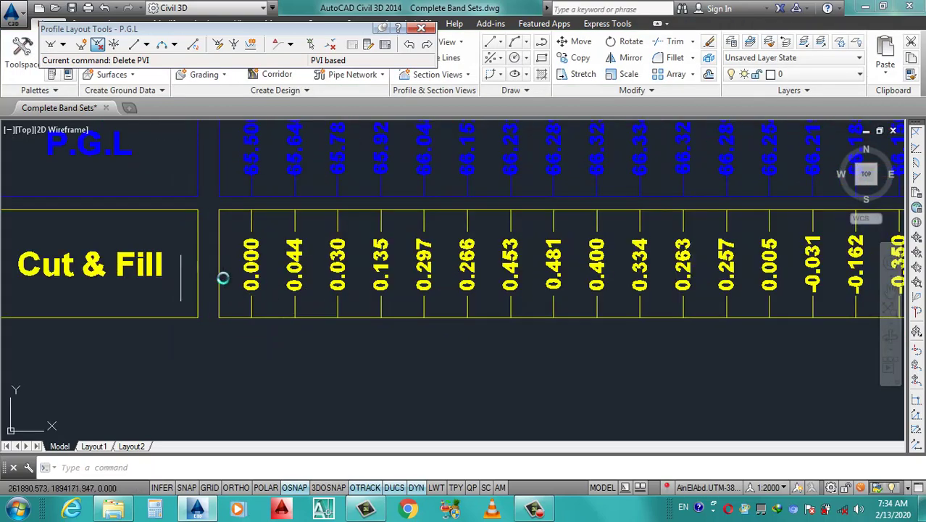
pyautogui.scroll(-4, 298, 276)
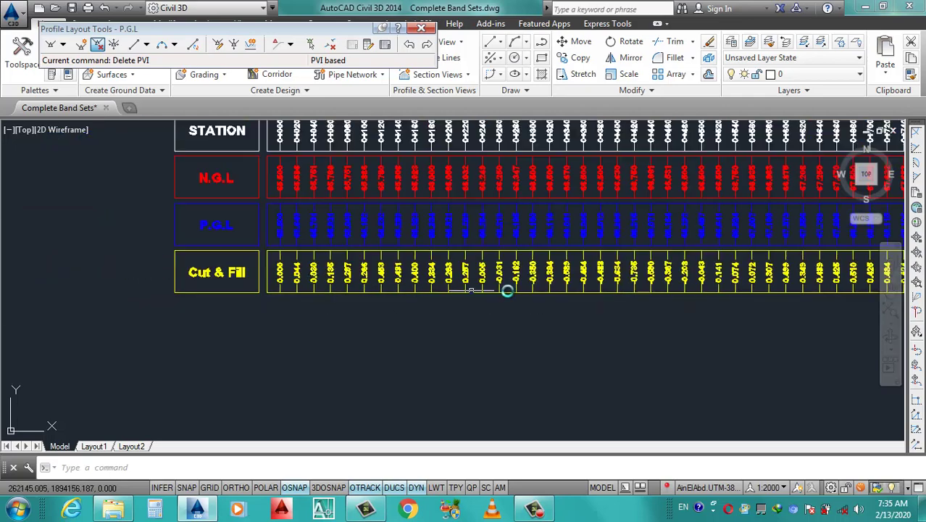
pyautogui.scroll(-1, 443, 289)
pyautogui.scroll(4, 769, 286)
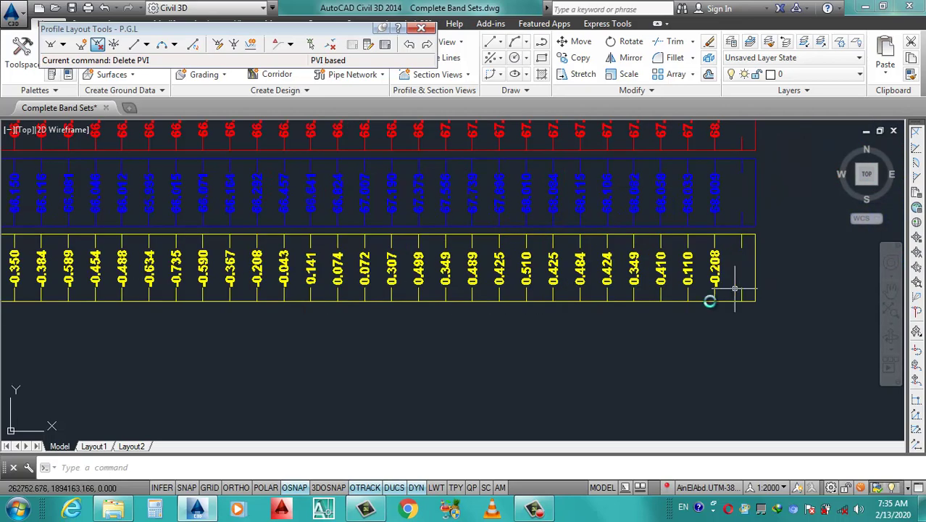
pyautogui.scroll(-3, 714, 287)
pyautogui.scroll(-1, 683, 325)
pyautogui.scroll(-2, 683, 314)
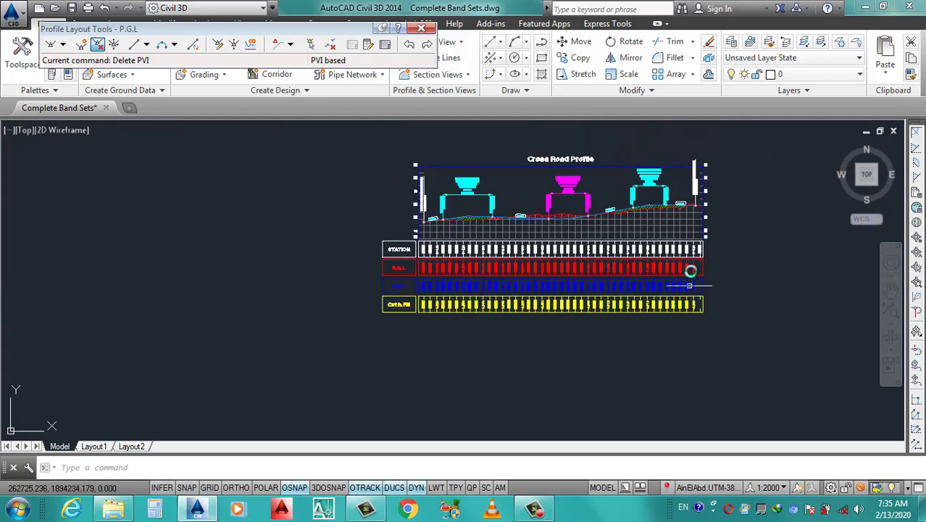
pyautogui.scroll(5, 694, 269)
pyautogui.scroll(3, 732, 246)
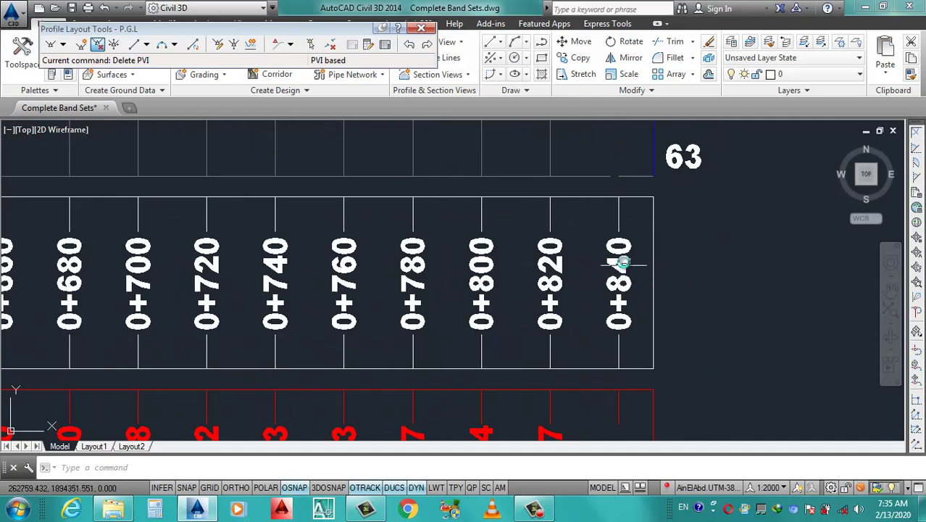
pyautogui.scroll(-5, 720, 276)
pyautogui.scroll(-3, 685, 296)
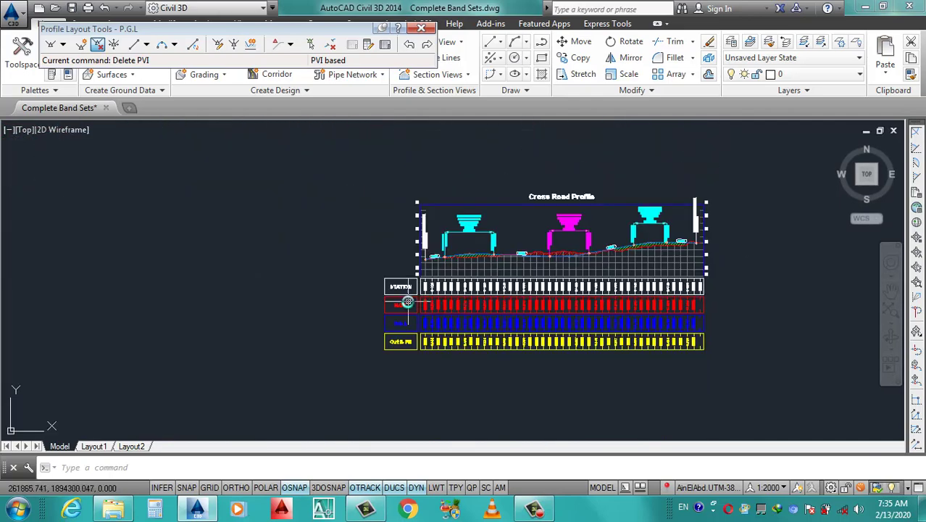
pyautogui.scroll(4, 407, 302)
pyautogui.scroll(2, 478, 246)
pyautogui.scroll(-4, 461, 276)
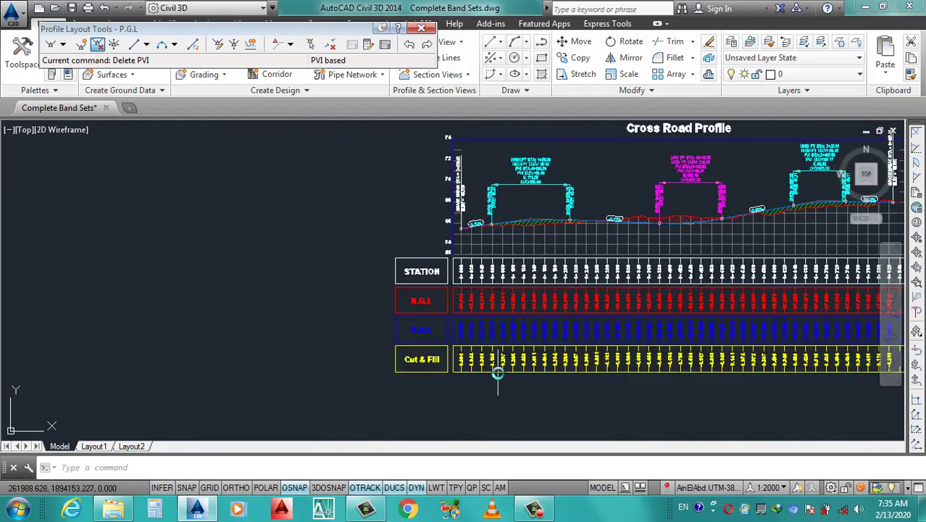
pyautogui.scroll(4, 498, 367)
pyautogui.scroll(-6, 467, 367)
pyautogui.scroll(3, 407, 261)
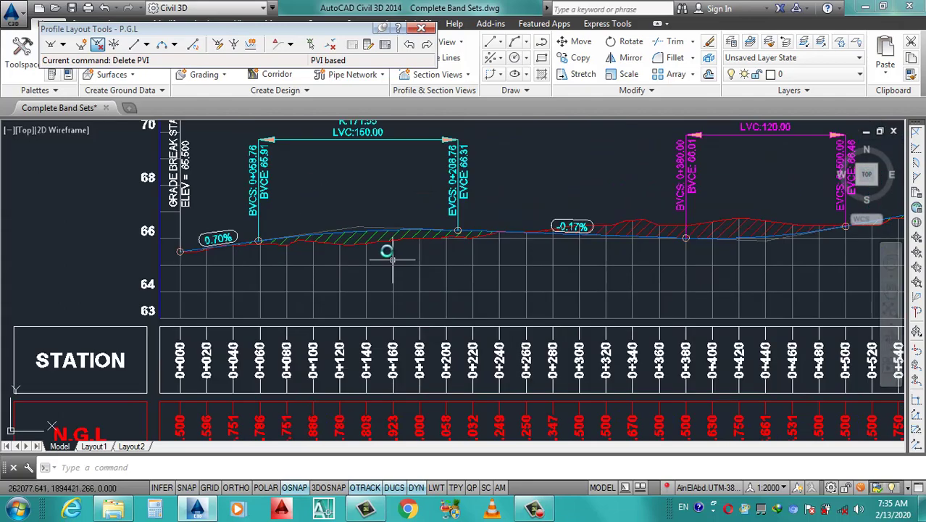
pyautogui.scroll(3, 383, 253)
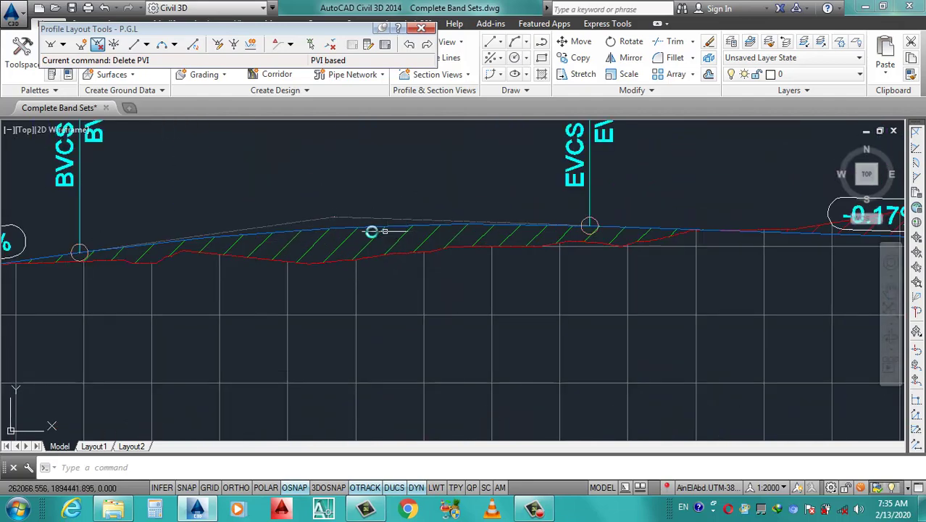
pyautogui.scroll(-3, 356, 225)
pyautogui.scroll(-3, 356, 290)
pyautogui.scroll(4, 356, 293)
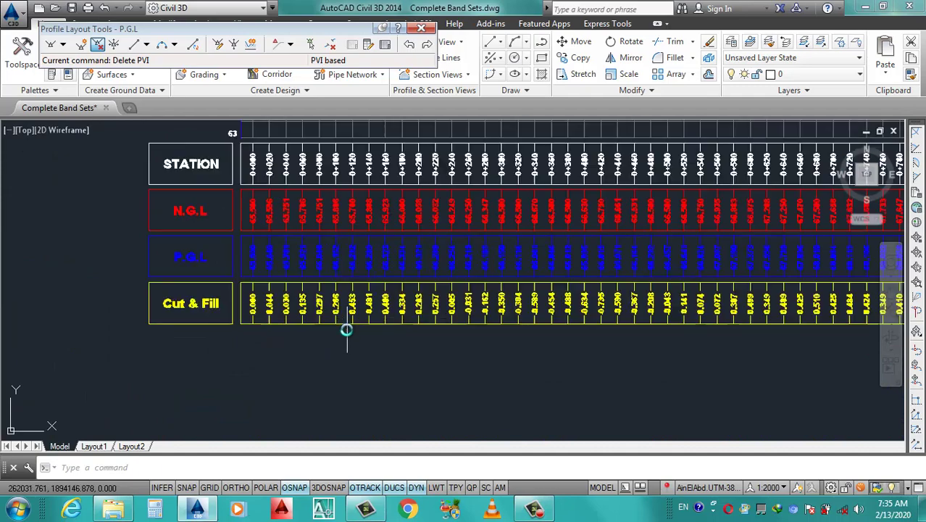
pyautogui.scroll(2, 341, 312)
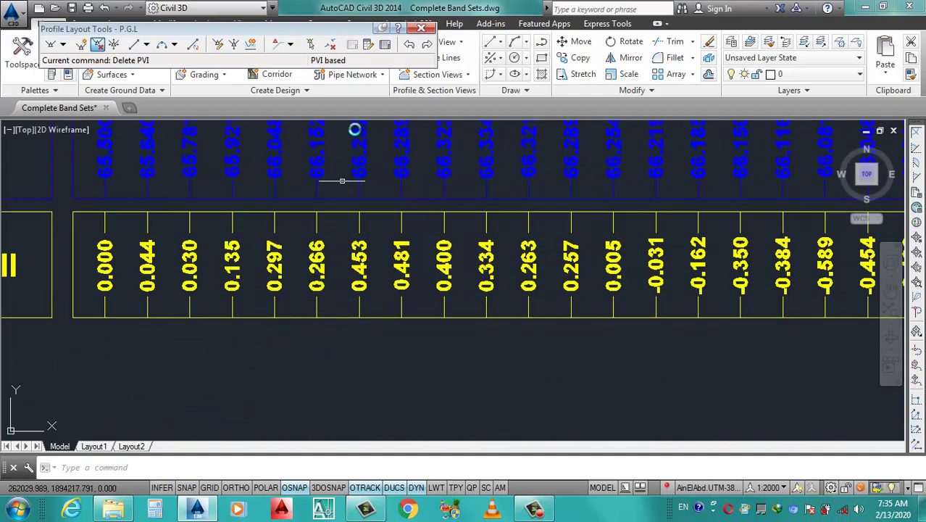
pyautogui.scroll(-3, 330, 294)
pyautogui.scroll(-1, 392, 218)
pyautogui.scroll(5, 472, 152)
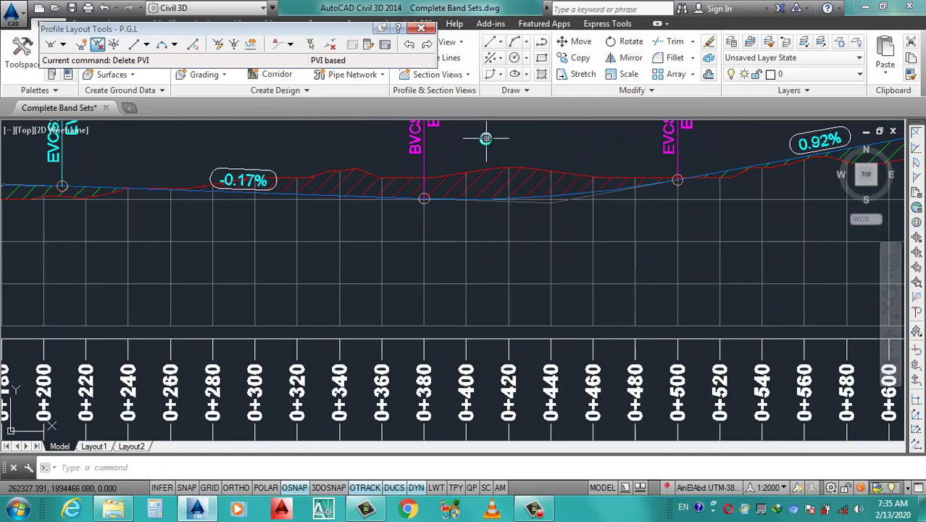
pyautogui.scroll(2, 446, 187)
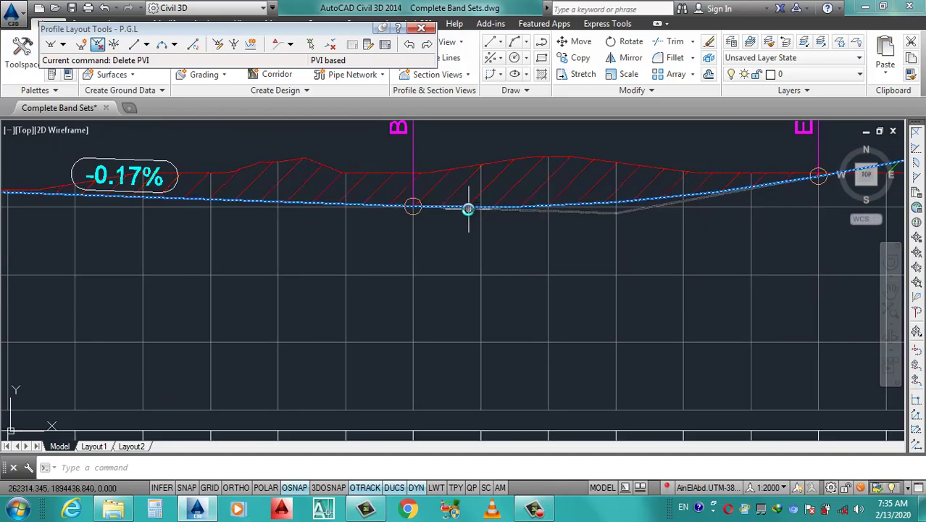
pyautogui.scroll(-2, 475, 189)
pyautogui.scroll(-4, 482, 217)
pyautogui.scroll(4, 480, 263)
pyautogui.scroll(4, 468, 282)
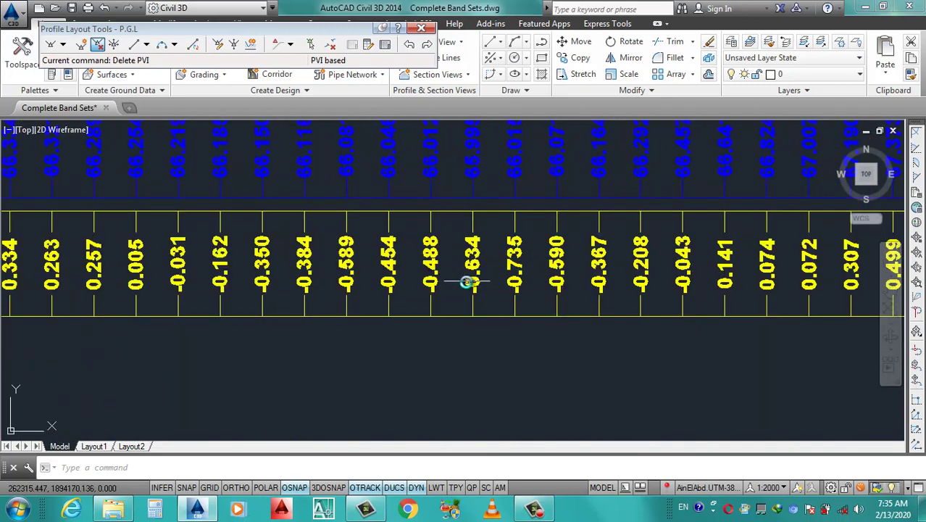
pyautogui.scroll(-3, 432, 281)
pyautogui.scroll(-2, 435, 279)
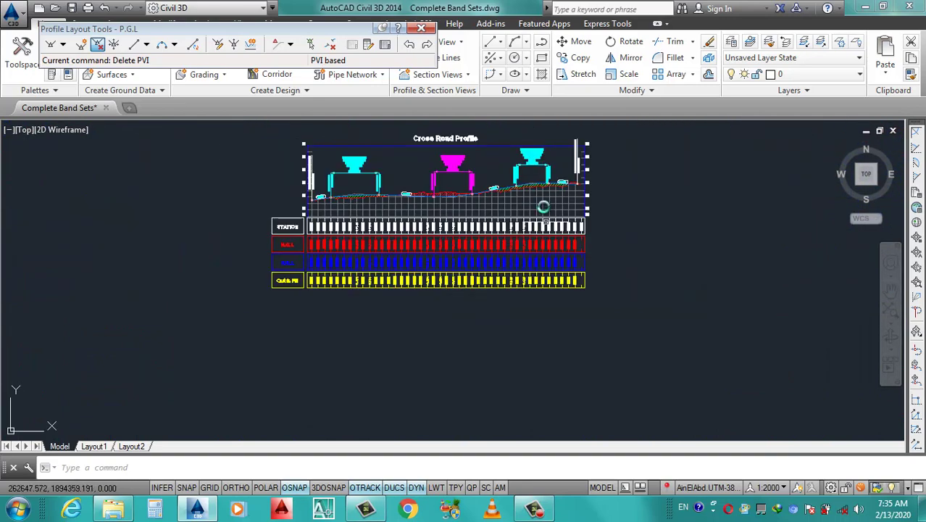
pyautogui.scroll(4, 541, 203)
pyautogui.scroll(2, 515, 194)
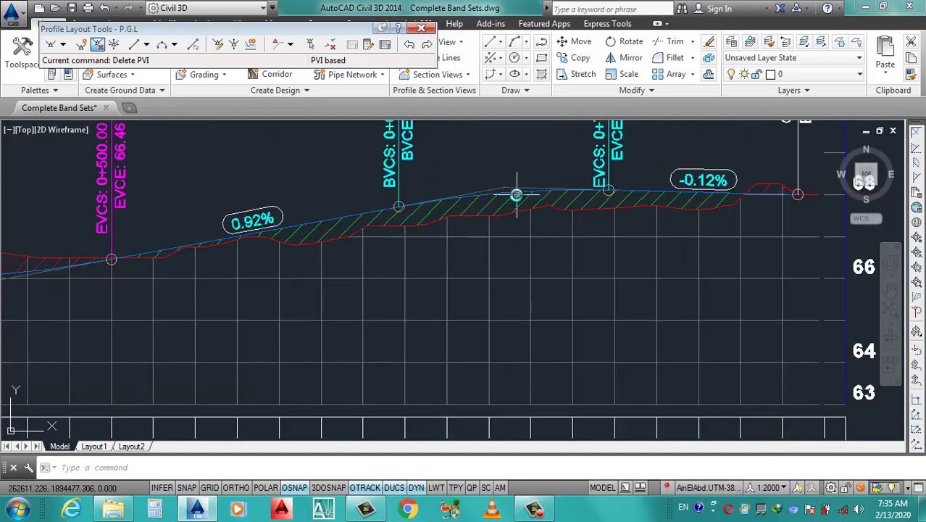
pyautogui.scroll(-1, 502, 195)
pyautogui.scroll(-3, 511, 239)
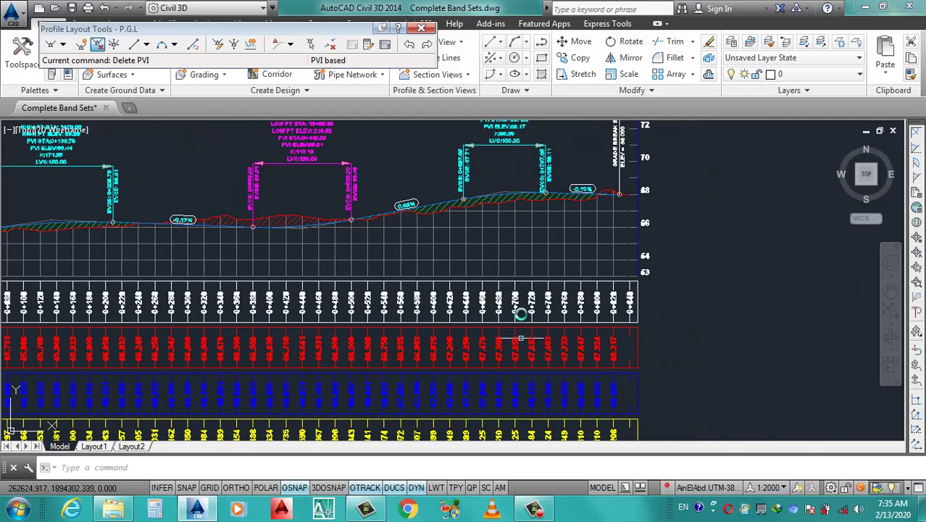
pyautogui.scroll(-3, 520, 338)
pyautogui.scroll(5, 514, 344)
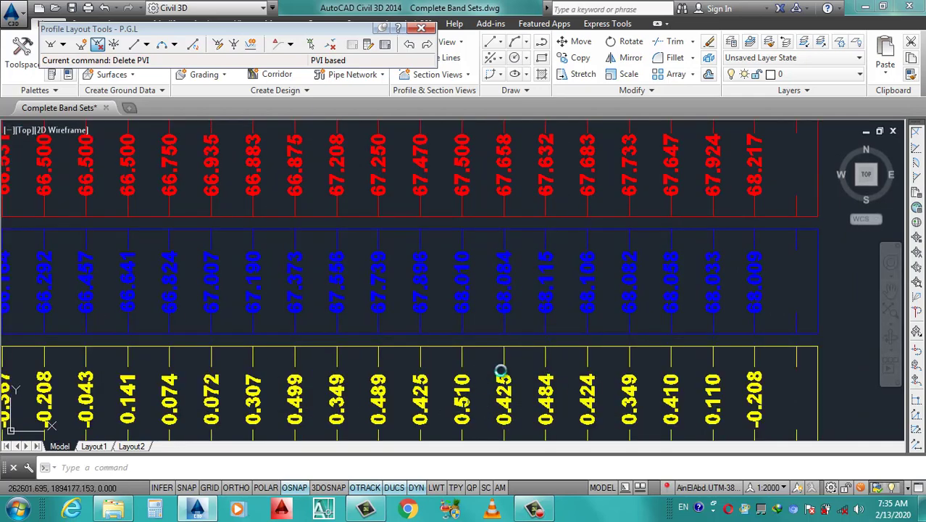
pyautogui.scroll(-5, 499, 378)
pyautogui.scroll(-1, 537, 307)
pyautogui.scroll(2, 430, 350)
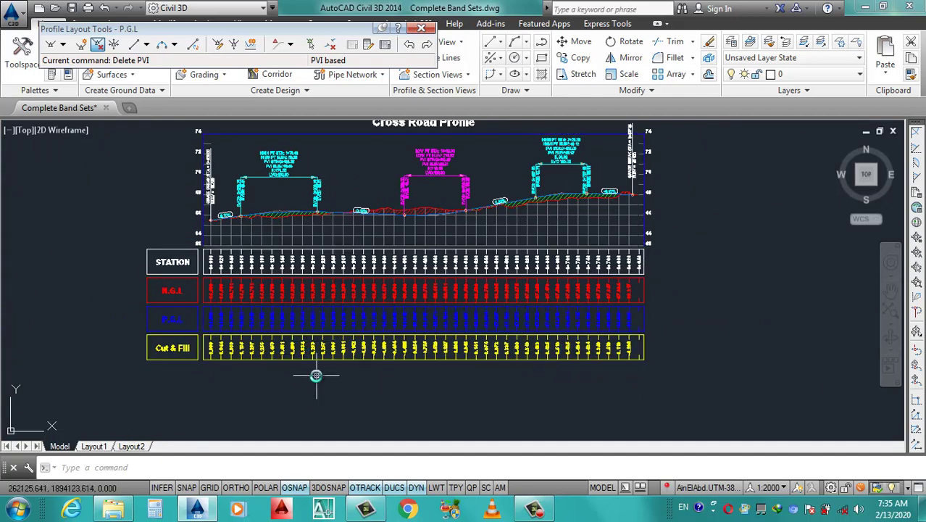
pyautogui.scroll(-1, 517, 314)
pyautogui.scroll(1, 352, 348)
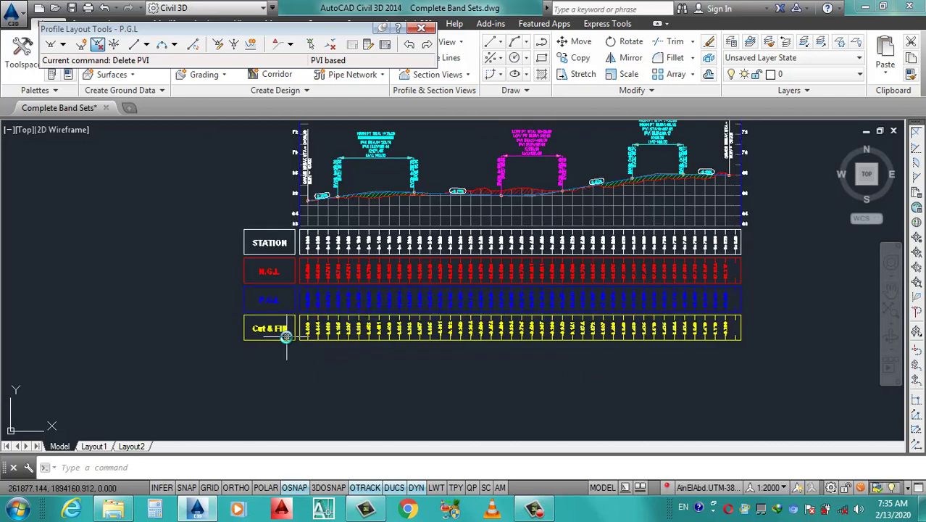
pyautogui.scroll(1, 289, 331)
pyautogui.scroll(-2, 347, 320)
pyautogui.scroll(2, 339, 306)
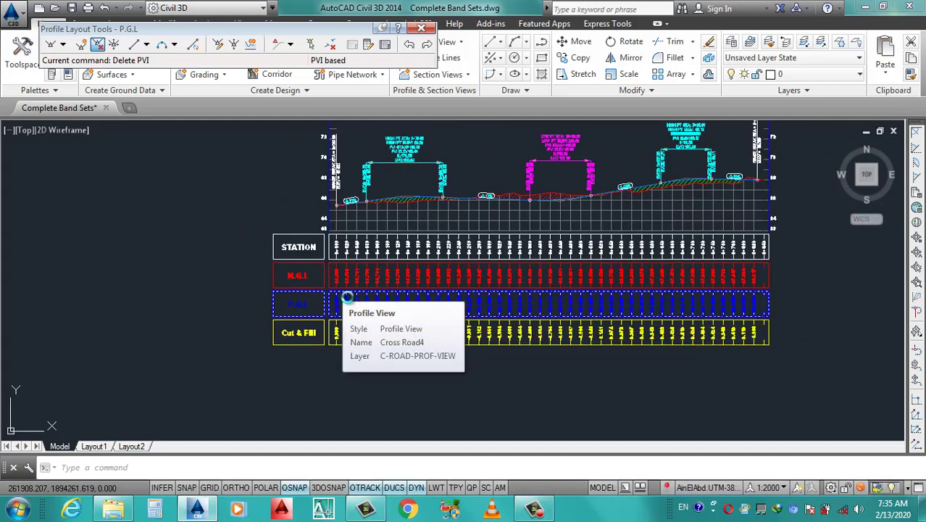
pyautogui.scroll(1, 337, 302)
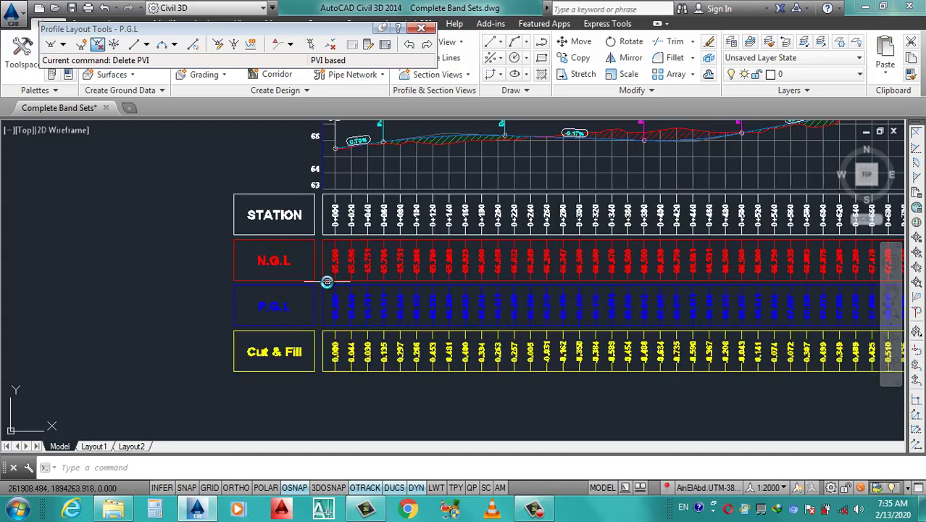
pyautogui.scroll(-1, 320, 290)
pyautogui.scroll(1, 319, 295)
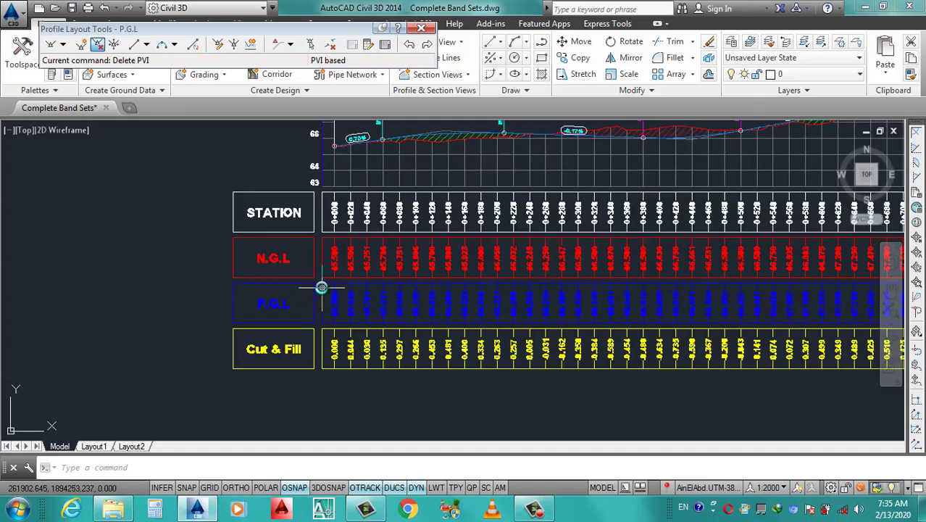
# Open the band settings of the Cross Road4 profile view.
pyautogui.click(320, 287)
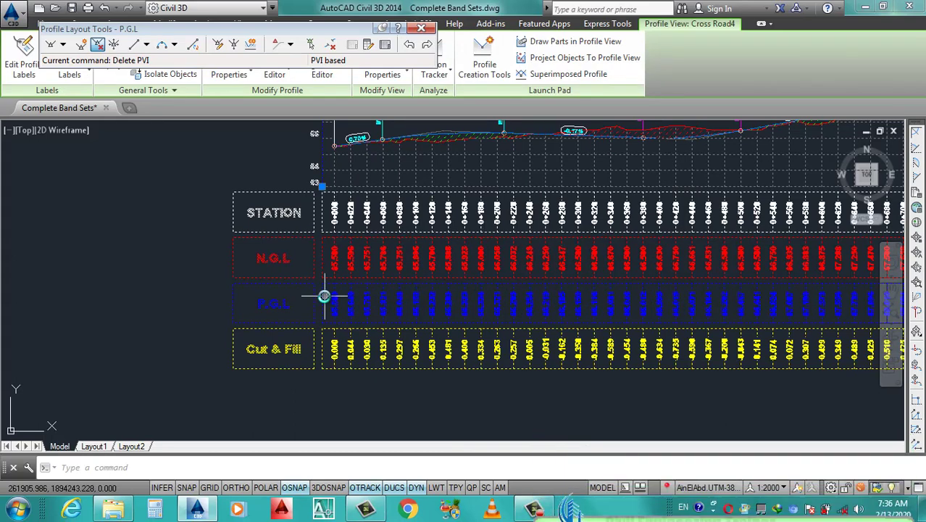
pyautogui.press('Escape')
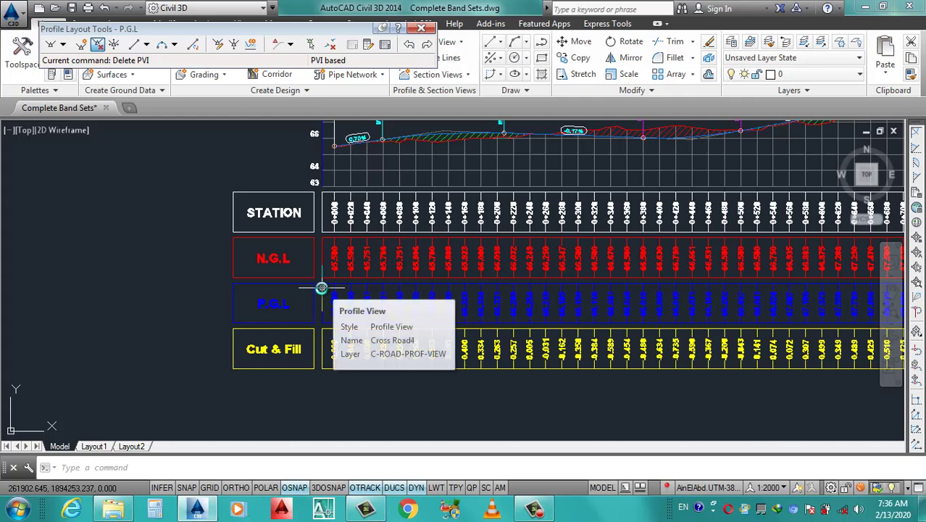
pyautogui.click(324, 283)
pyautogui.rightClick(324, 283)
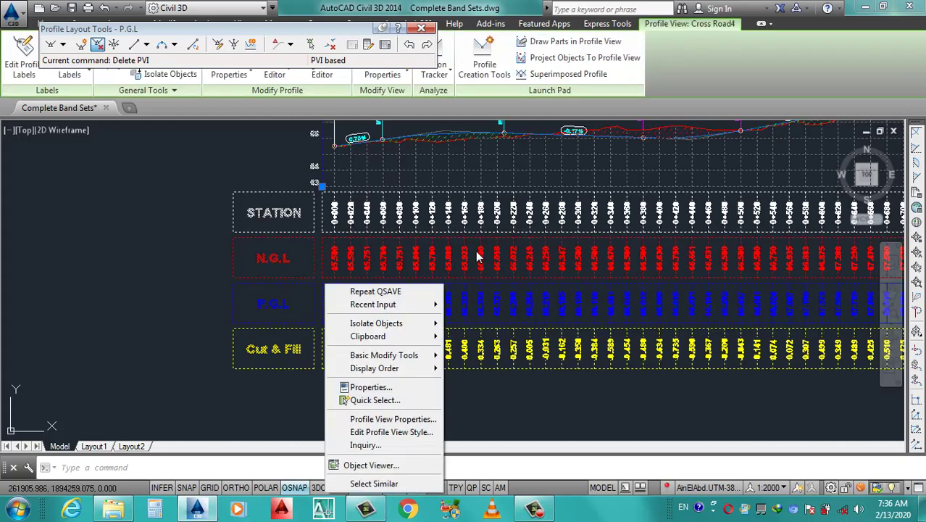
pyautogui.click(395, 419)
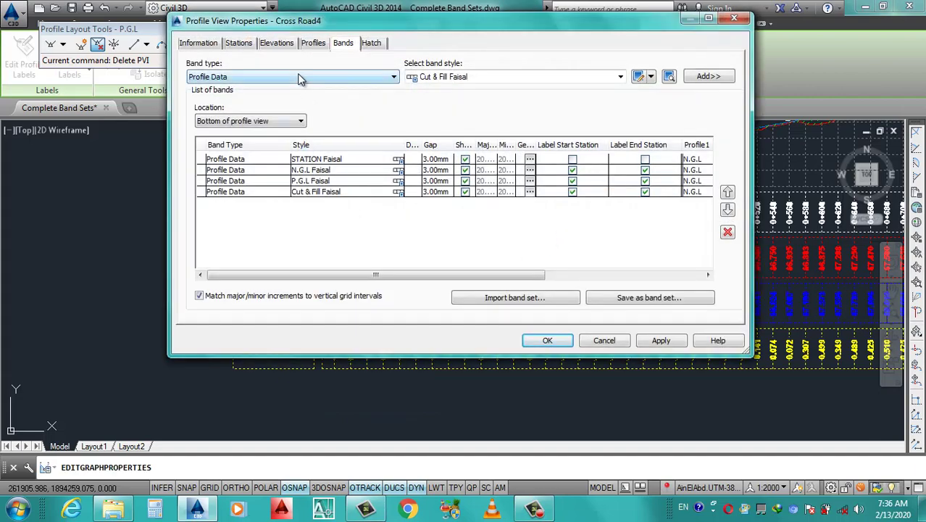
# Add a Vertical Geometry band with a 3.00mm gap based on P.G.L and apply.
pyautogui.click(307, 79)
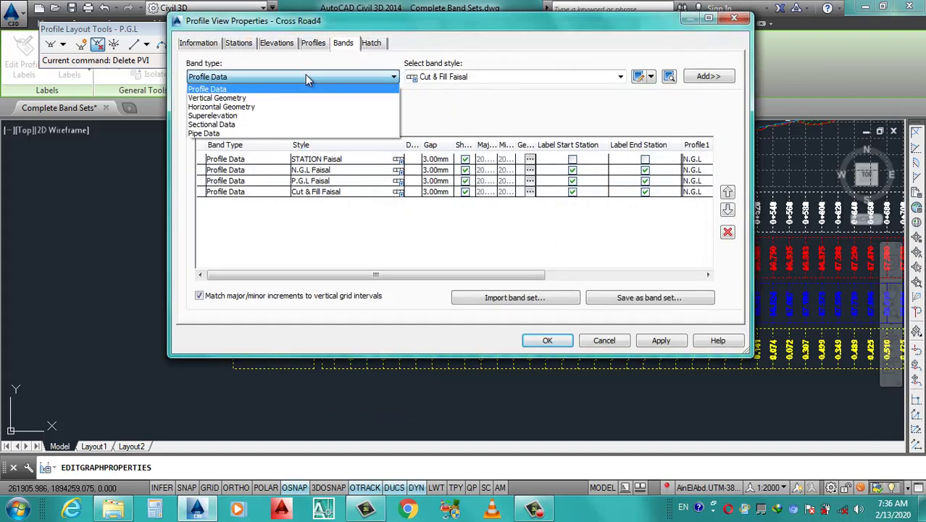
pyautogui.click(215, 100)
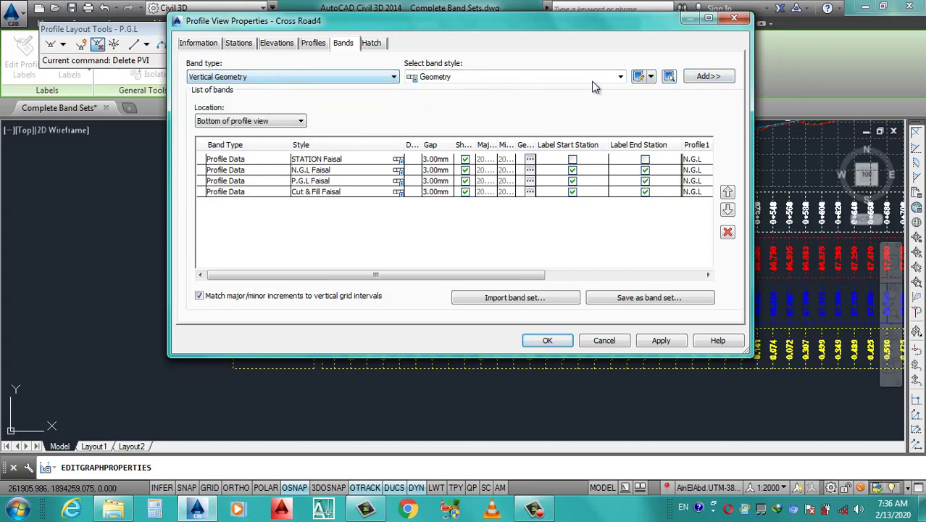
pyautogui.click(703, 78)
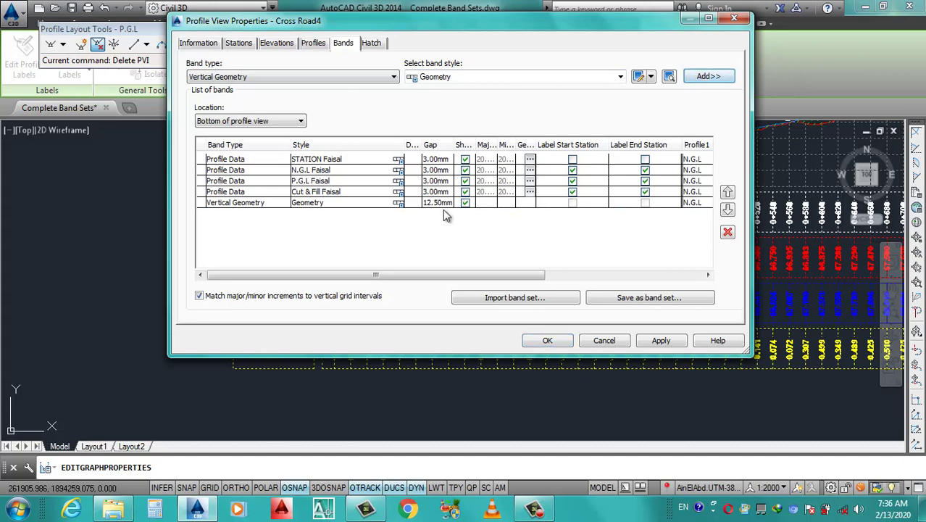
pyautogui.click(443, 206)
pyautogui.click(444, 206)
pyautogui.write('3')
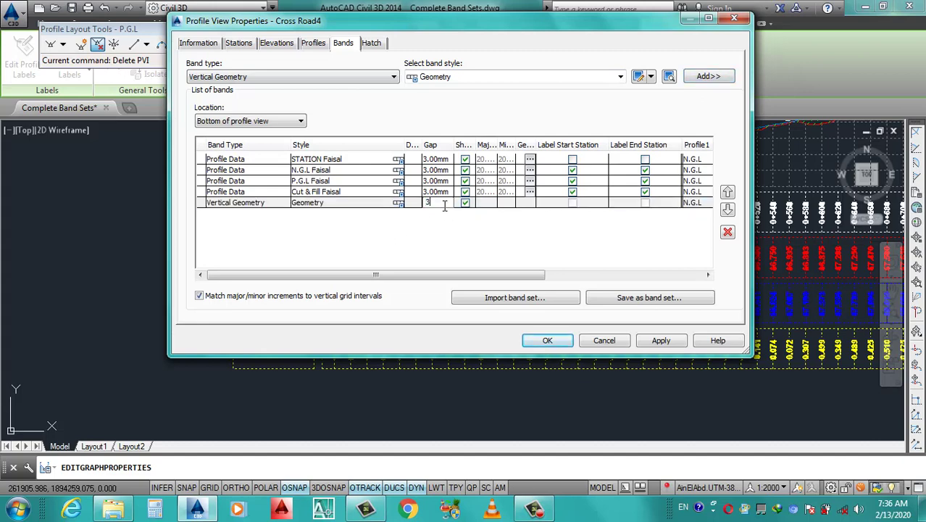
pyautogui.click(440, 227)
pyautogui.moveTo(398, 275); pyautogui.dragTo(605, 270)
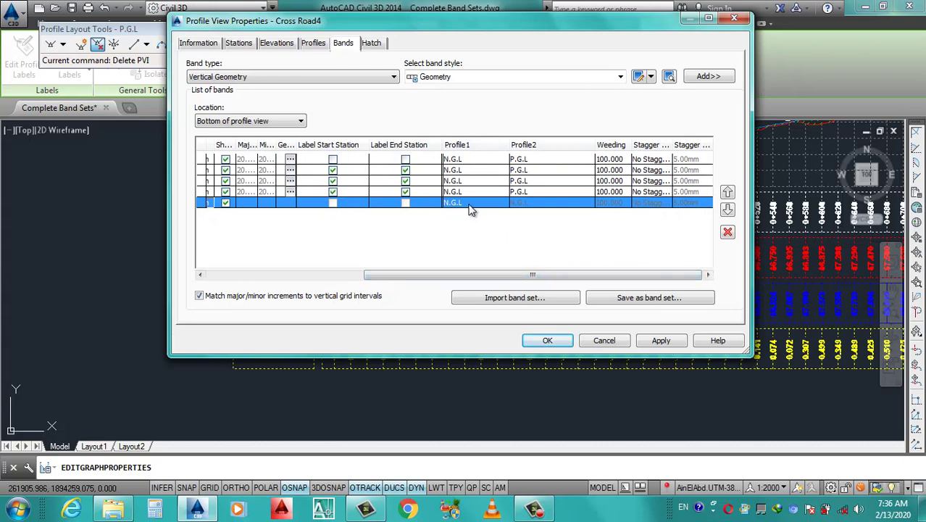
pyautogui.click(469, 207)
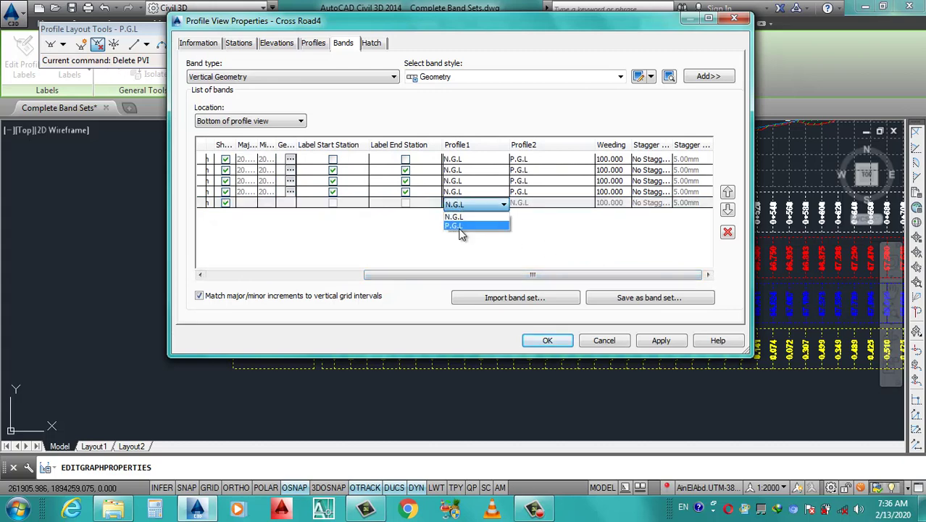
pyautogui.click(462, 227)
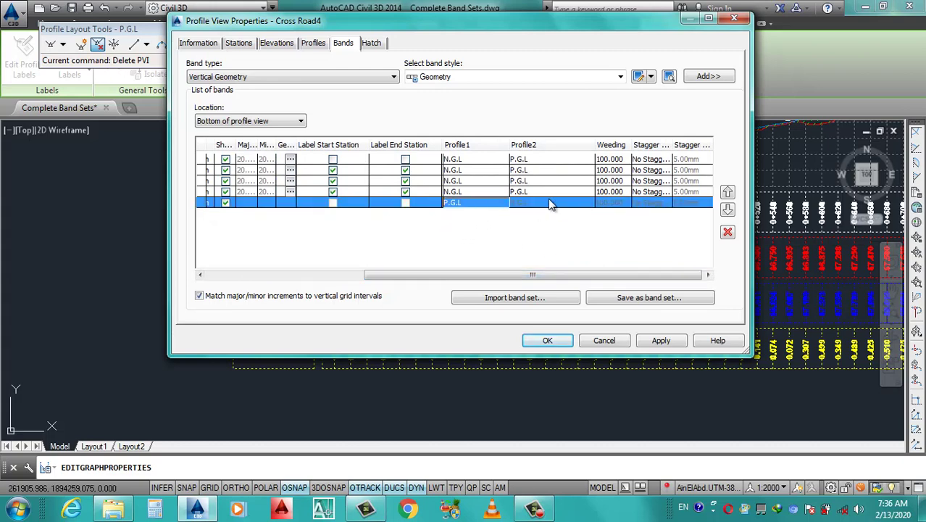
pyautogui.click(527, 204)
pyautogui.click(662, 341)
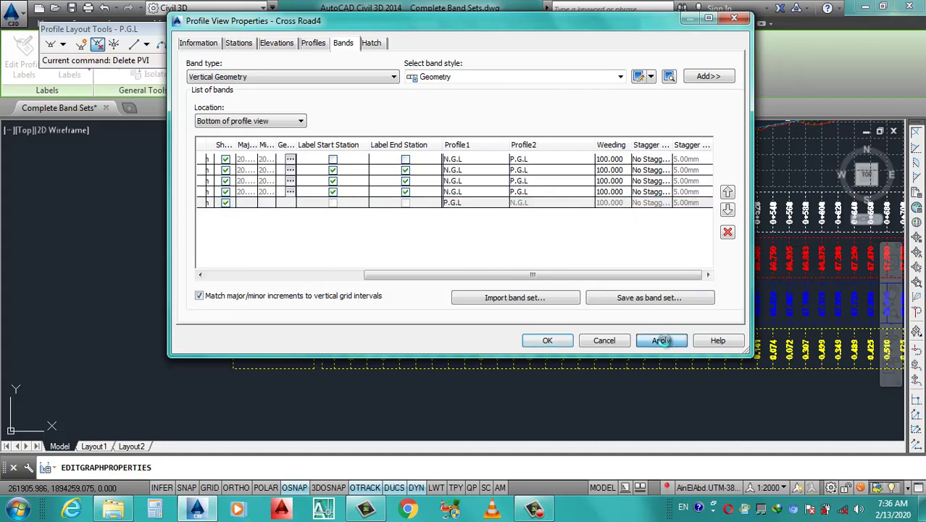
pyautogui.click(548, 341)
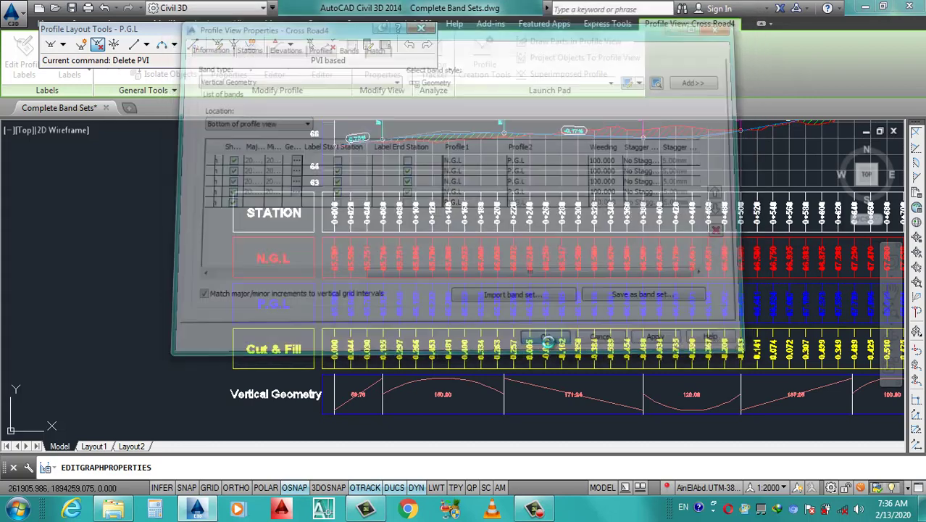
pyautogui.scroll(-3, 492, 308)
pyautogui.scroll(2, 493, 310)
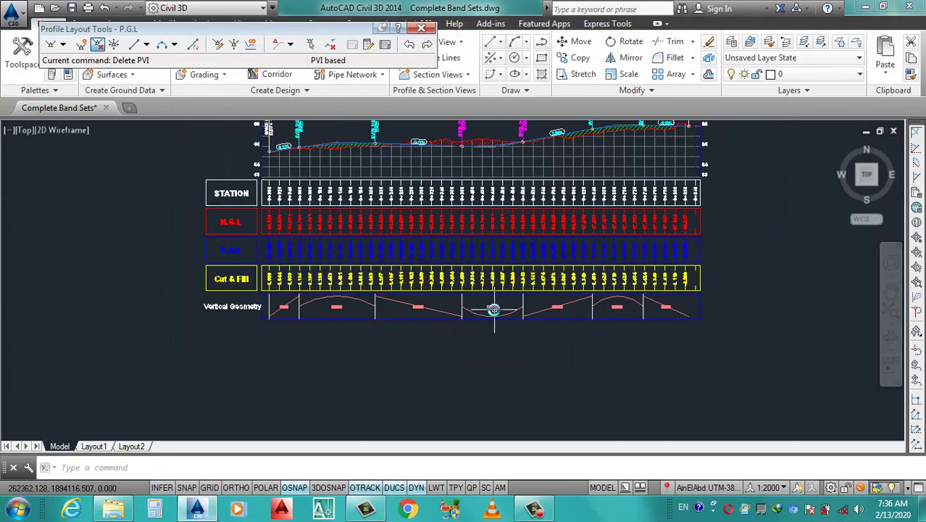
pyautogui.scroll(2, 493, 310)
pyautogui.scroll(2, 87, 333)
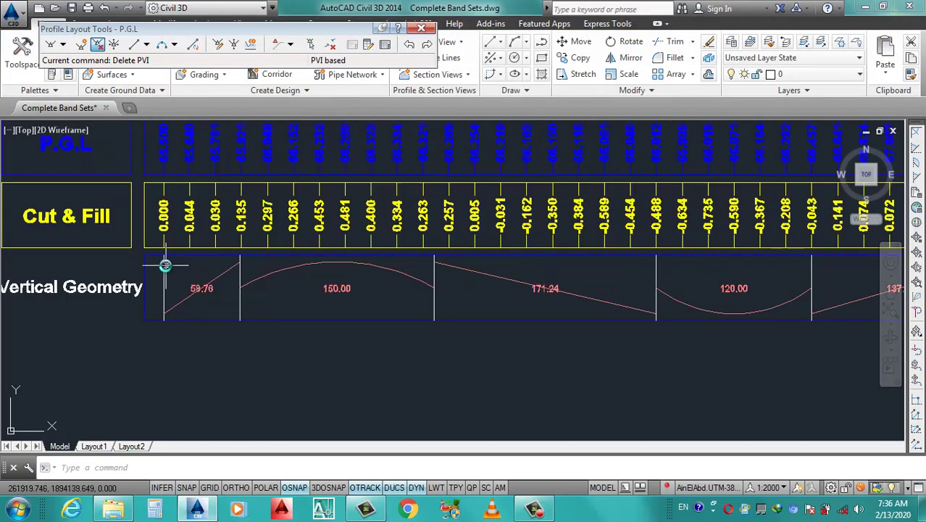
pyautogui.scroll(-2, 578, 311)
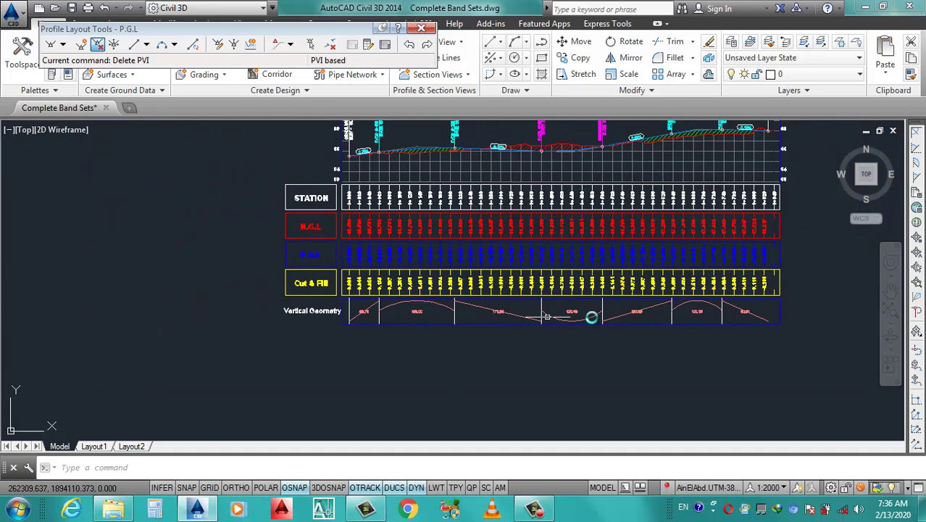
pyautogui.scroll(2, 712, 306)
pyautogui.scroll(-1, 435, 332)
pyautogui.scroll(-1, 407, 333)
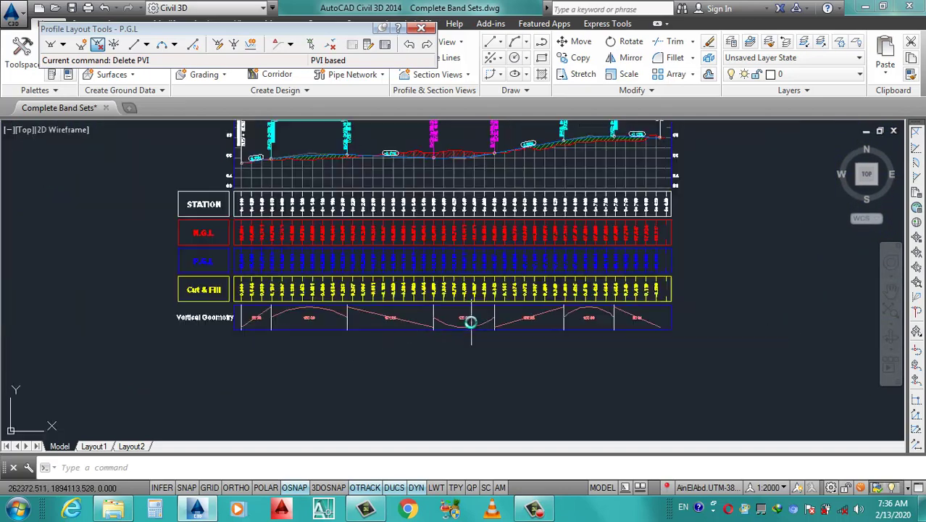
pyautogui.scroll(-1, 472, 321)
pyautogui.scroll(2, 319, 335)
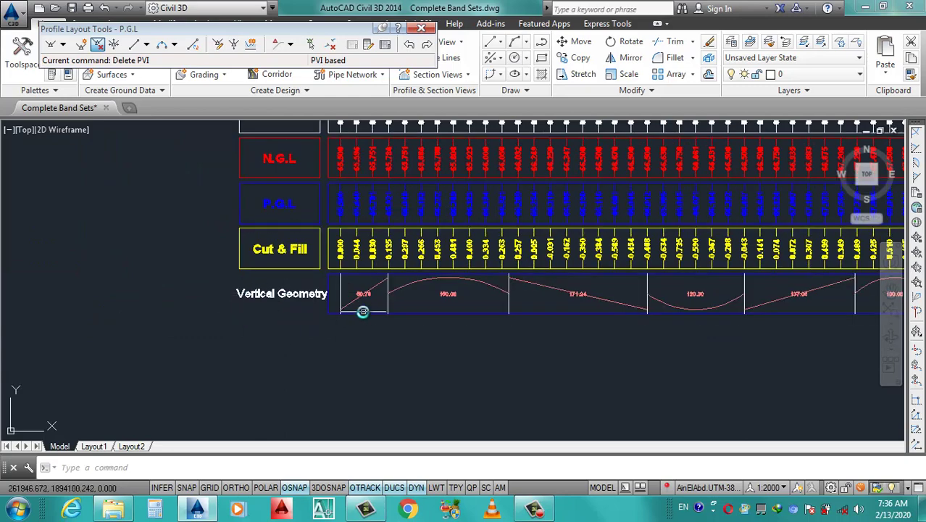
pyautogui.scroll(-2, 370, 305)
pyautogui.scroll(2, 403, 296)
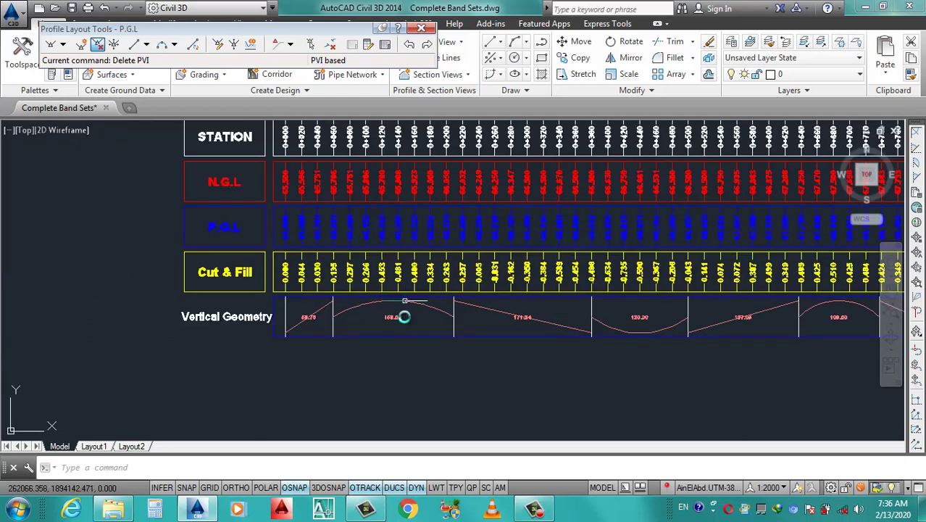
pyautogui.scroll(-3, 405, 300)
pyautogui.scroll(1, 417, 241)
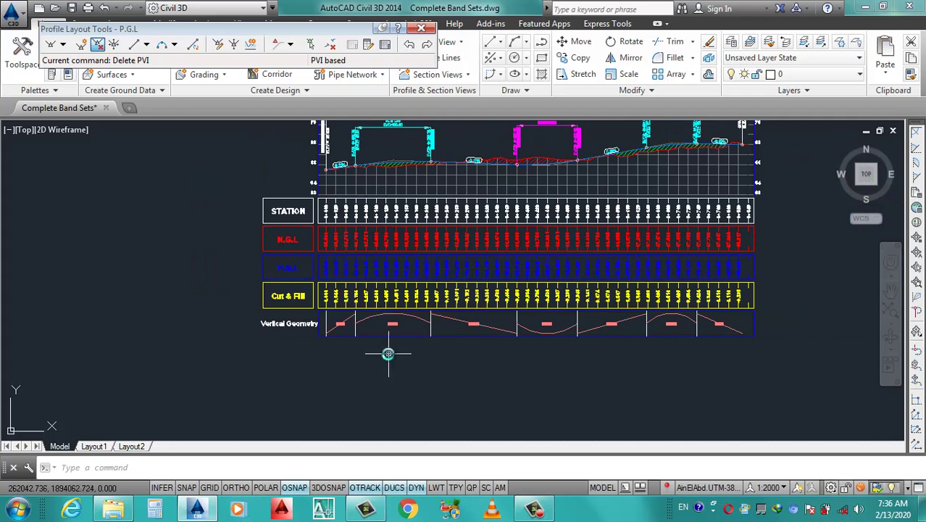
pyautogui.scroll(2, 388, 354)
pyautogui.scroll(2, 386, 348)
pyautogui.scroll(1, 311, 324)
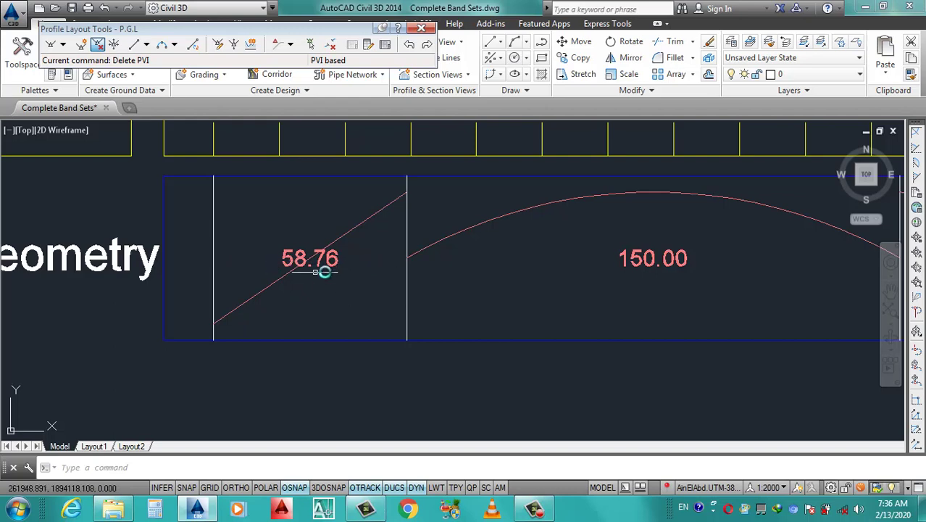
pyautogui.scroll(-3, 280, 279)
pyautogui.scroll(2, 410, 279)
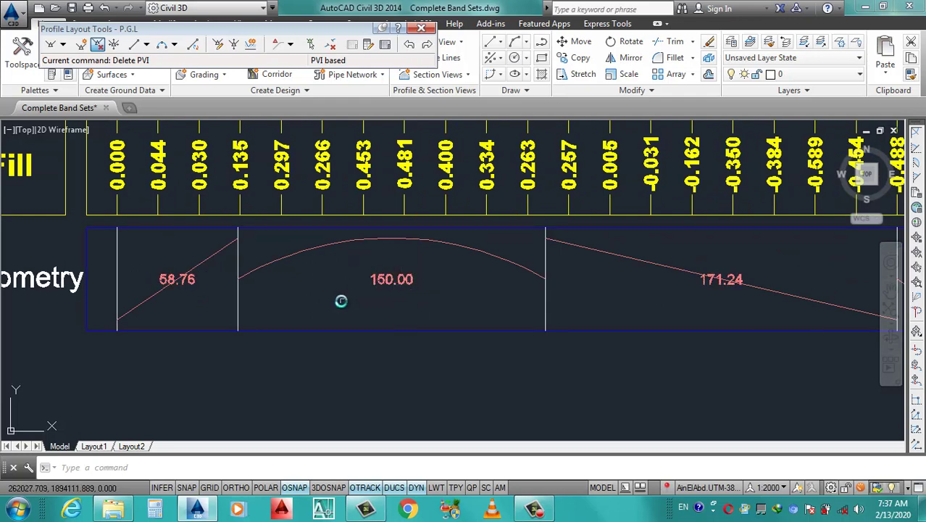
pyautogui.scroll(-2, 341, 301)
pyautogui.scroll(2, 471, 286)
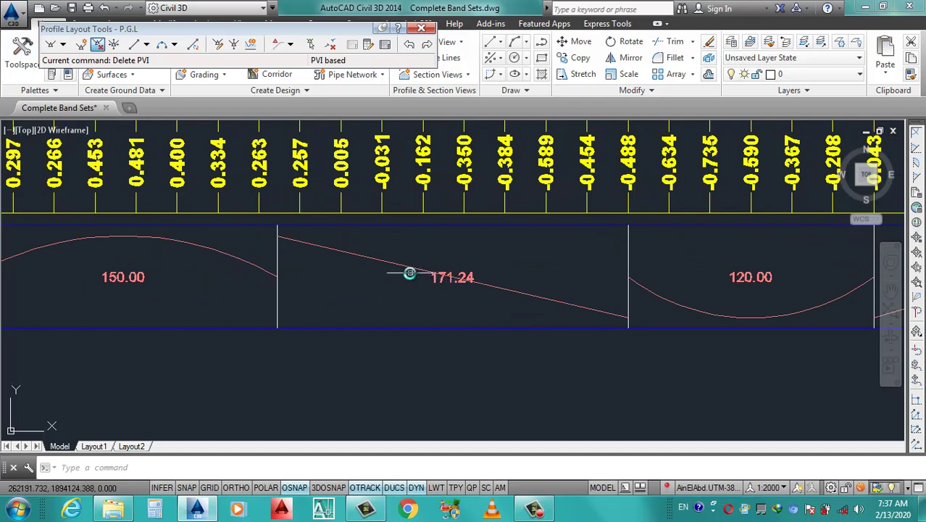
pyautogui.scroll(-2, 432, 283)
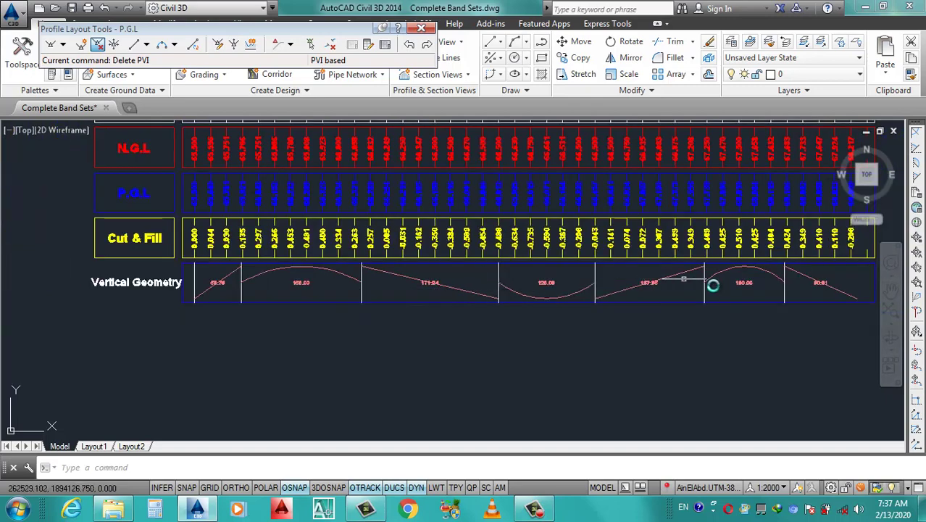
pyautogui.scroll(-2, 725, 308)
pyautogui.scroll(2, 746, 310)
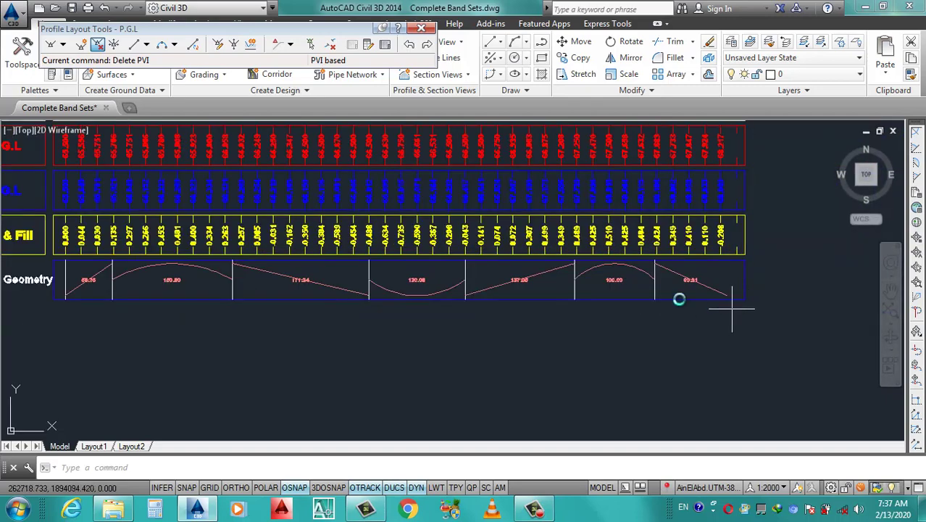
pyautogui.scroll(-2, 638, 297)
pyautogui.scroll(2, 465, 300)
pyautogui.scroll(1, 441, 230)
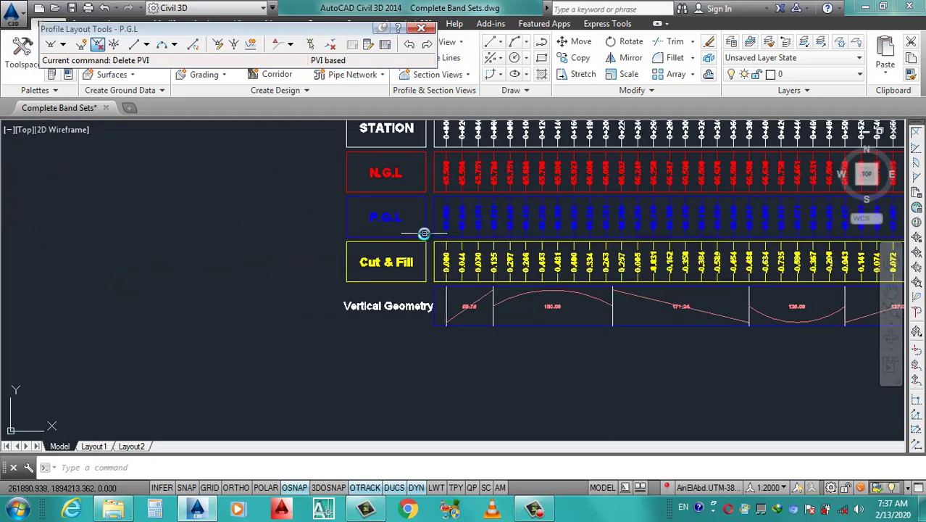
pyautogui.click(424, 233)
# Edit the Vertical Geometry band's Geometry style and rename it Vertical Geometry.
pyautogui.rightClick(424, 233)
pyautogui.click(502, 370)
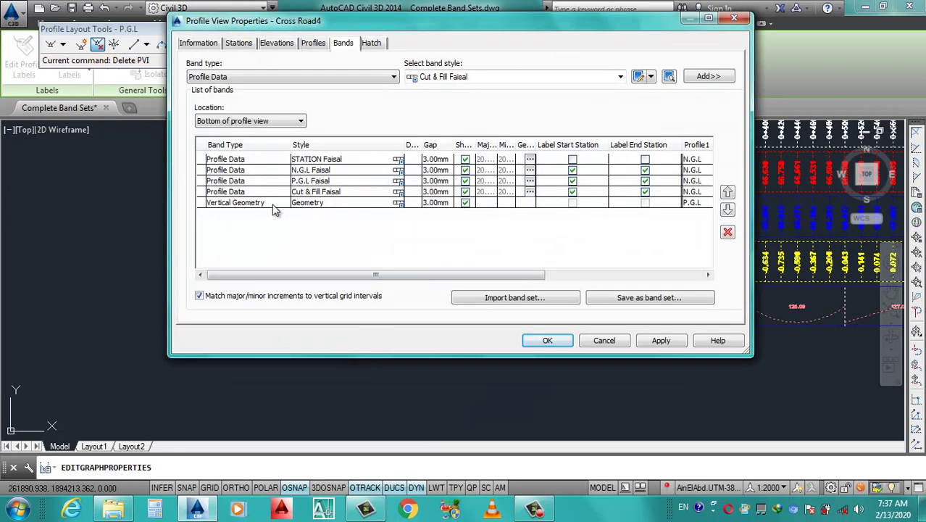
pyautogui.click(399, 203)
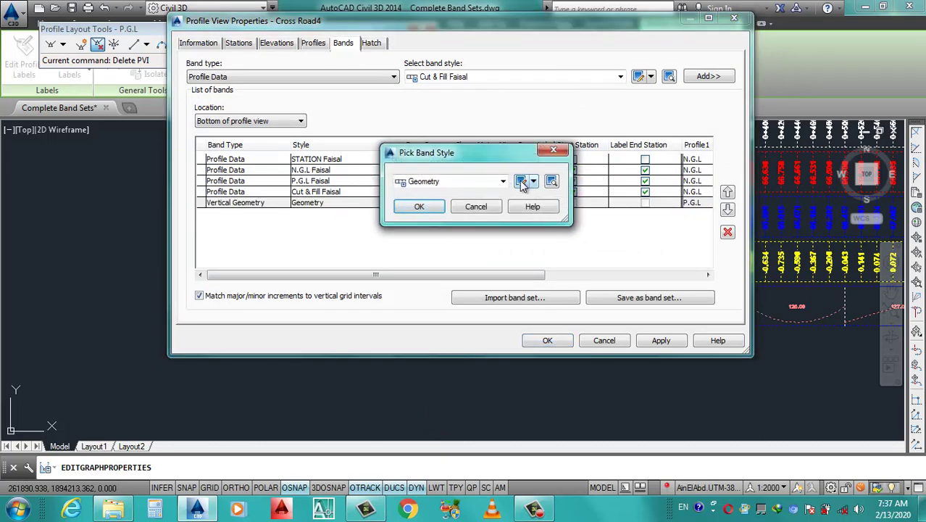
pyautogui.click(521, 182)
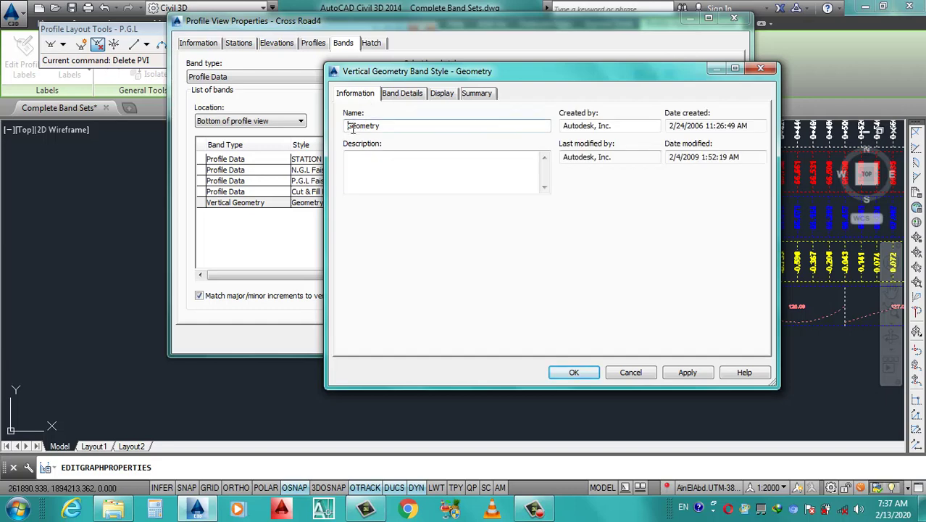
pyautogui.write('Vertica')
pyautogui.write('l')
pyautogui.hotkey('ctrl', 'a')
pyautogui.hotkey('ctrl', 'c')
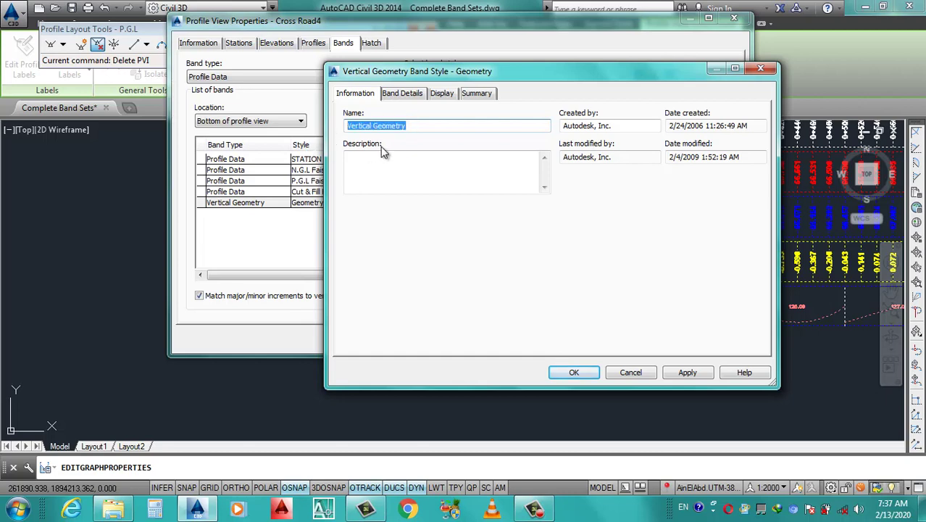
# Name the title label component Vertical Geometry and anchor it at Middle Center.
pyautogui.click(403, 94)
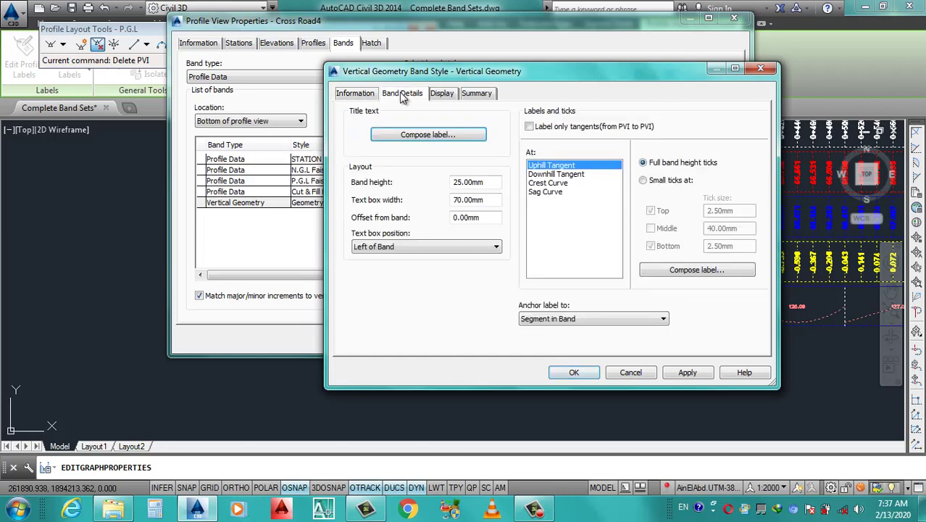
pyautogui.click(422, 137)
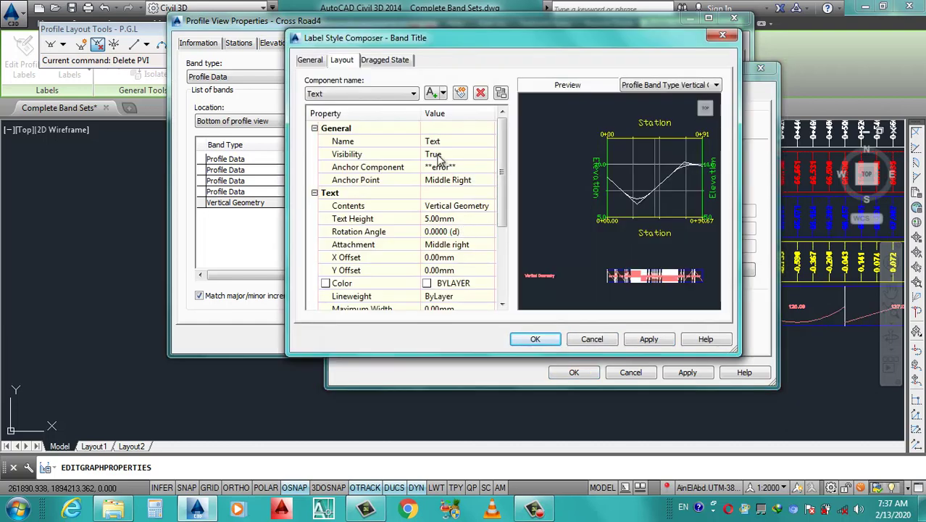
pyautogui.click(446, 142)
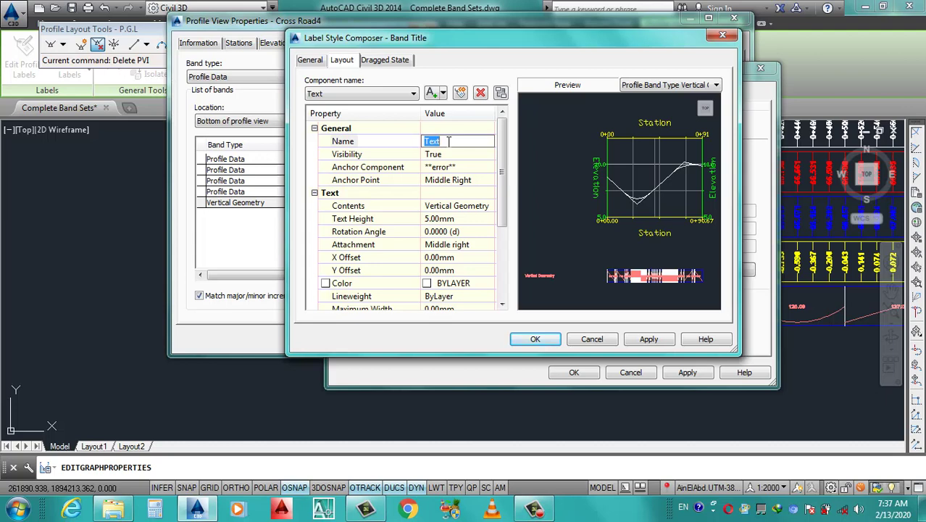
pyautogui.hotkey('ctrl', 'v')
pyautogui.click(464, 180)
pyautogui.click(490, 180)
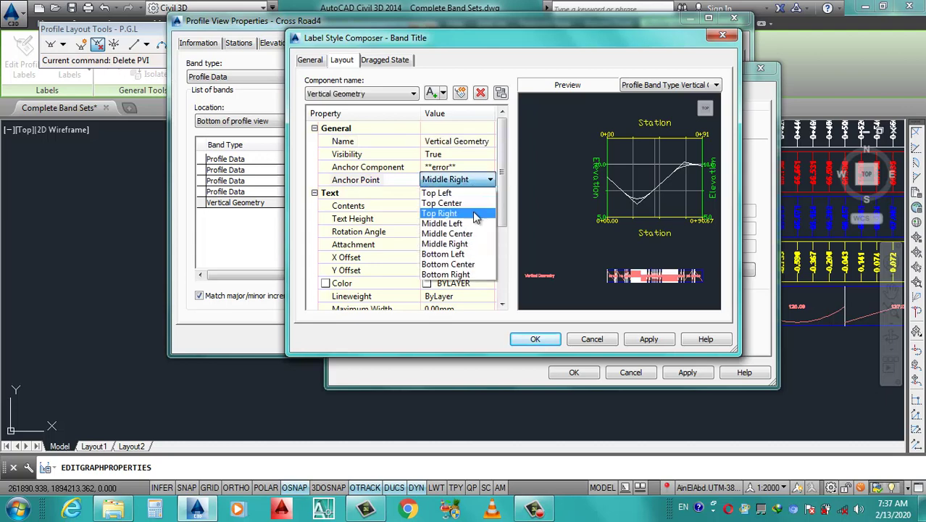
pyautogui.click(464, 234)
# Split the title text into two lines: Vertical and Geometry.
pyautogui.click(475, 206)
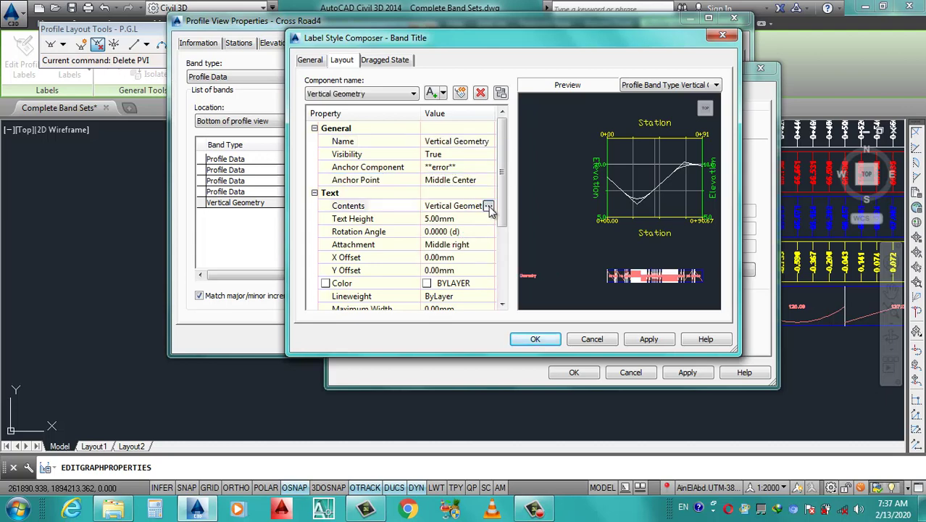
pyautogui.click(496, 206)
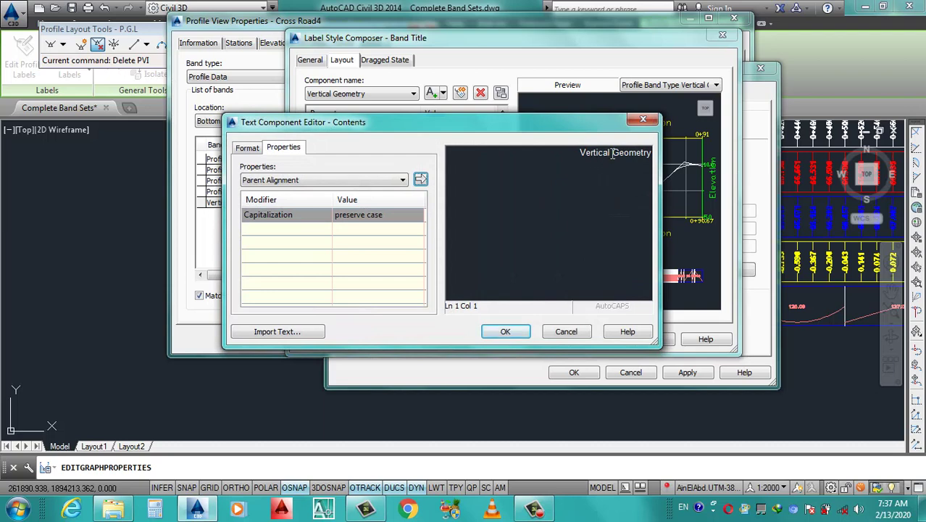
pyautogui.press('Return')
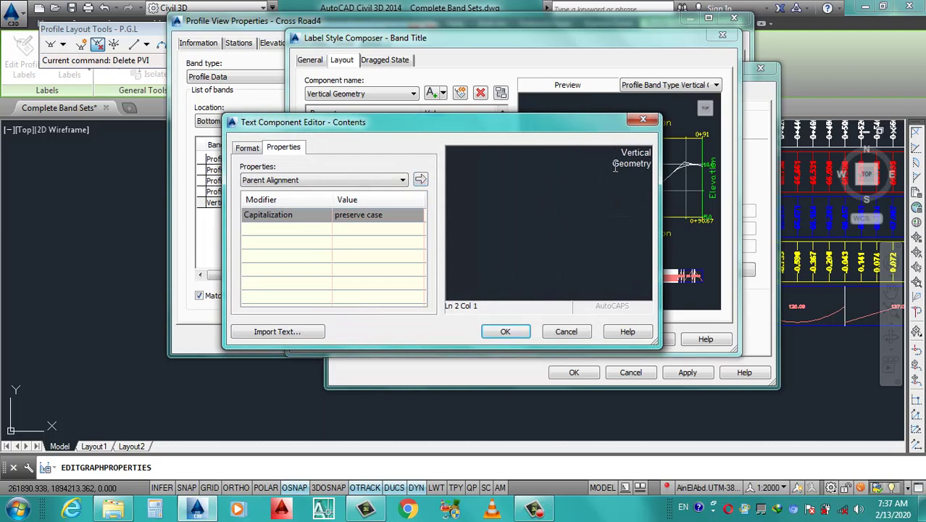
pyautogui.hotkey('shift', 'Up')
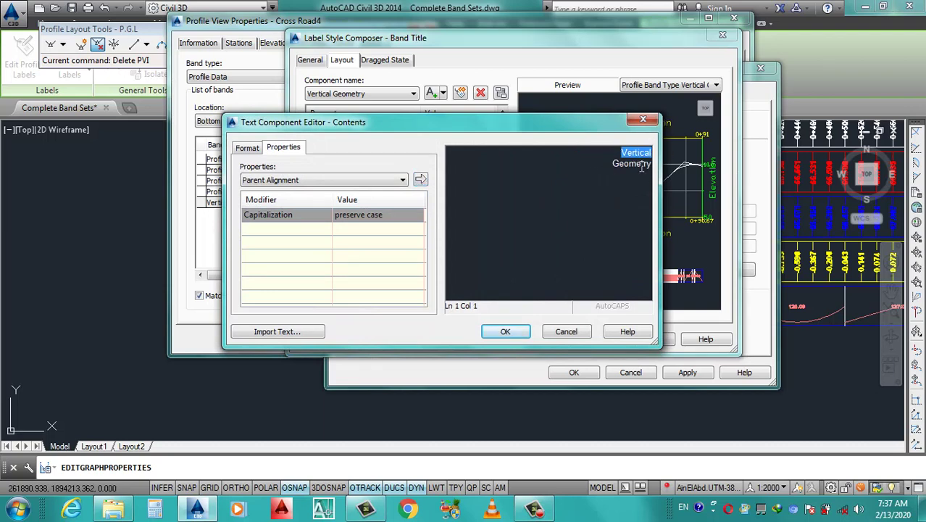
pyautogui.click(641, 167)
pyautogui.hotkey('ctrl', 'a')
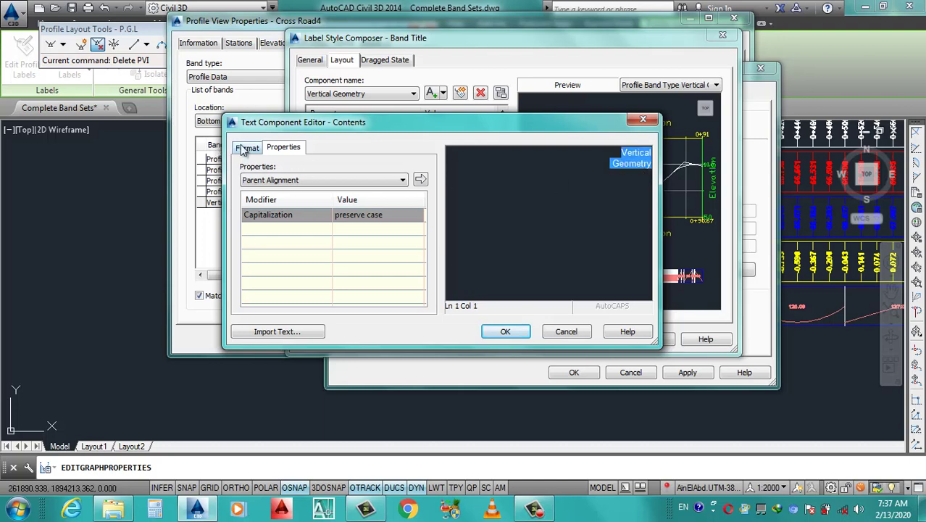
# Format the two-line title as centred, cyan and bold.
pyautogui.click(244, 149)
pyautogui.click(290, 207)
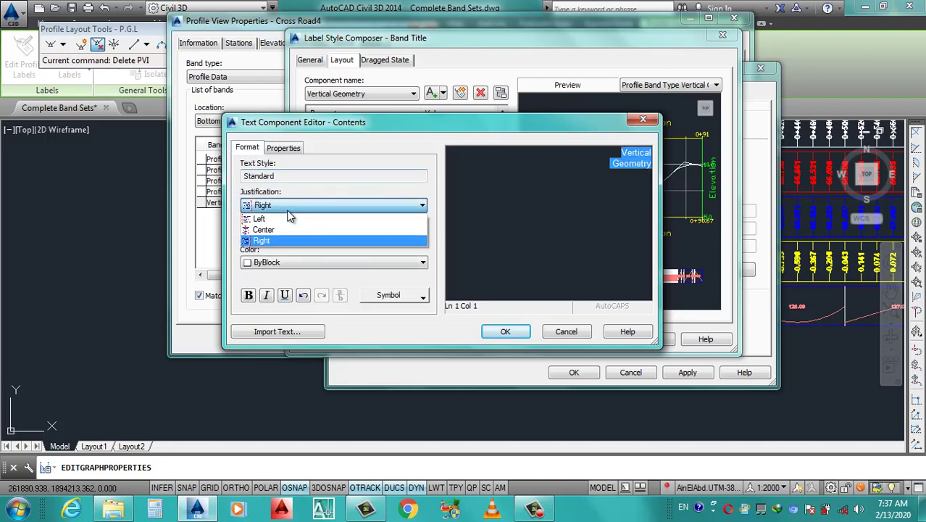
pyautogui.click(265, 229)
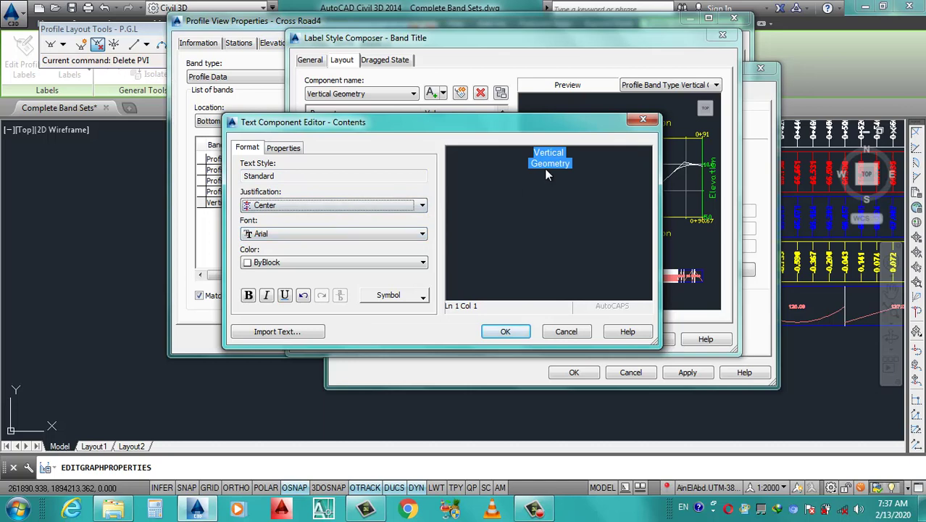
pyautogui.click(279, 265)
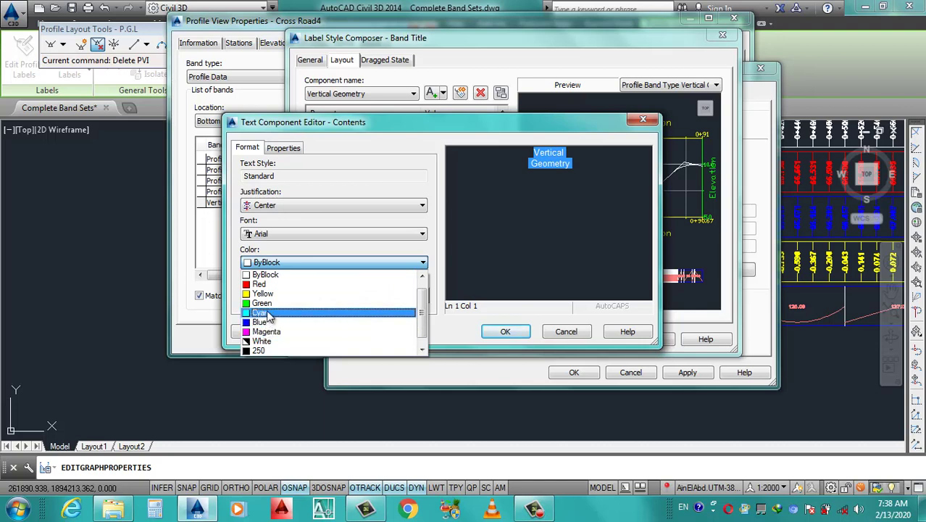
pyautogui.click(267, 313)
pyautogui.click(248, 295)
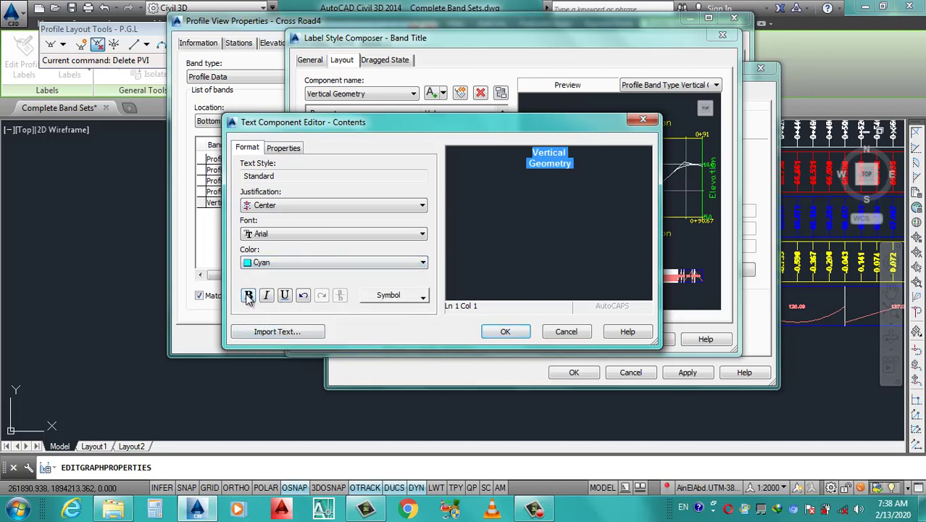
pyautogui.click(508, 332)
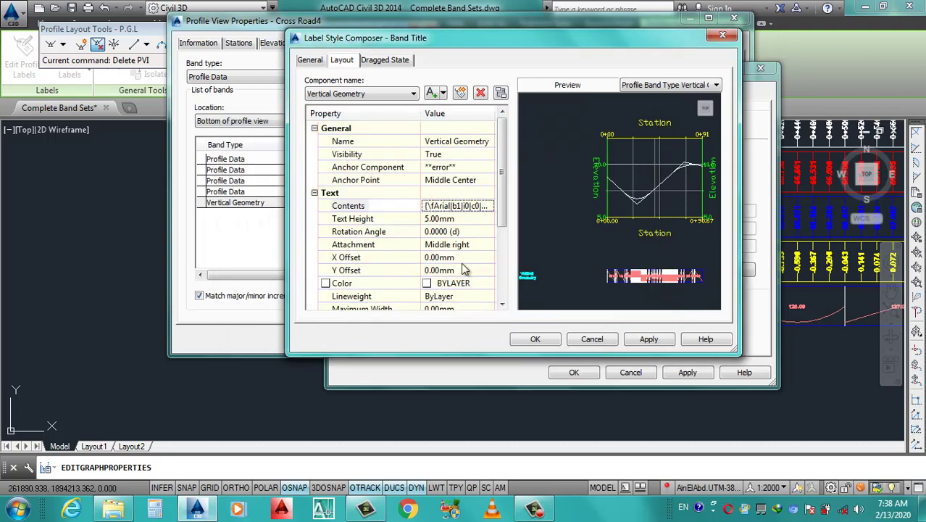
# Set the band title text height to 5 and attach it at middle center.
pyautogui.click(461, 218)
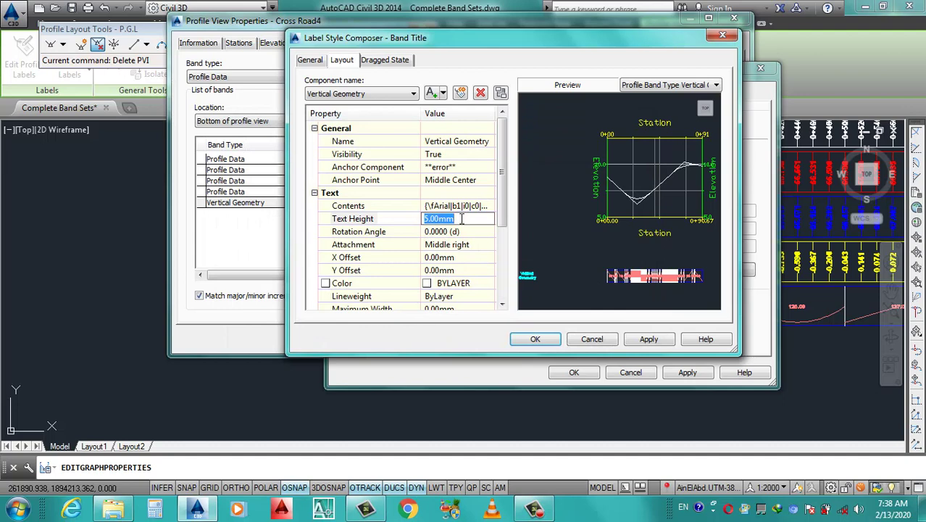
pyautogui.write('5')
pyautogui.scroll(-1, 497, 231)
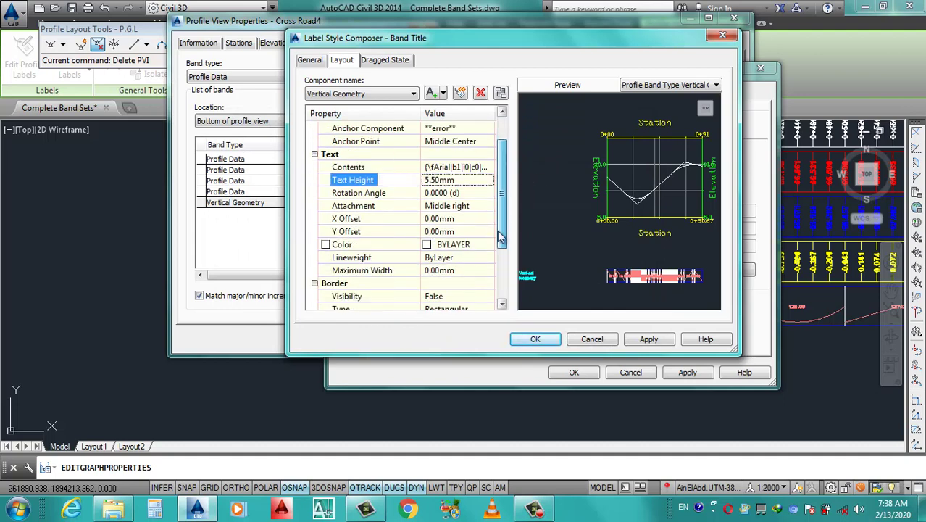
pyautogui.click(486, 206)
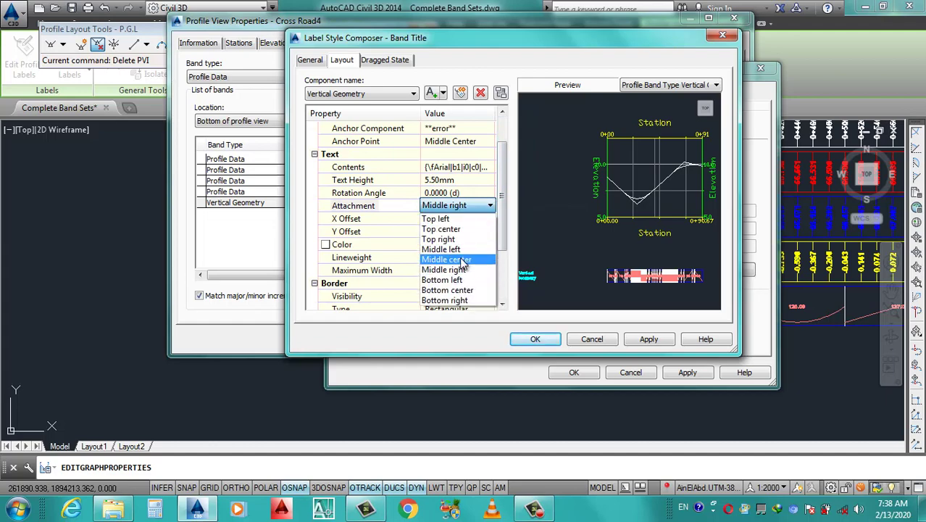
pyautogui.click(457, 261)
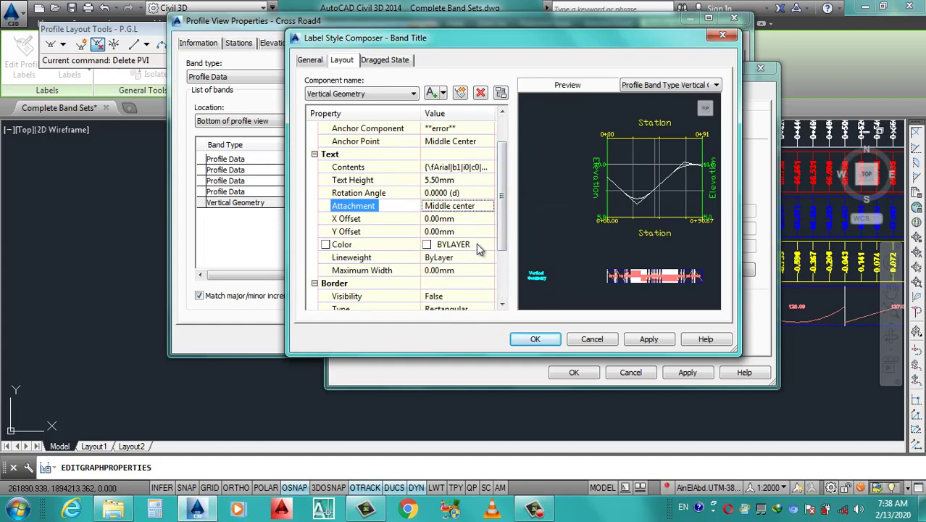
# Make the title text cyan, apply, and close the title label composer.
pyautogui.click(485, 249)
pyautogui.click(489, 242)
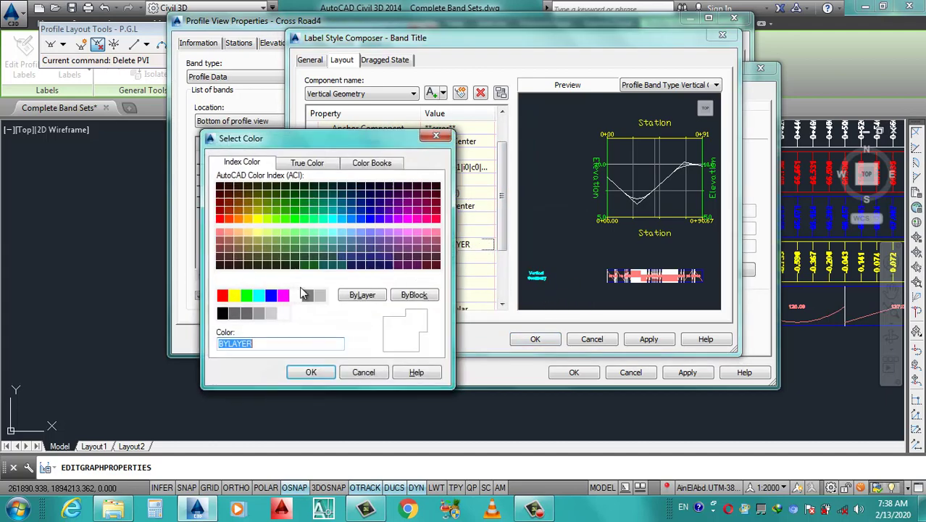
pyautogui.click(256, 298)
pyautogui.click(310, 372)
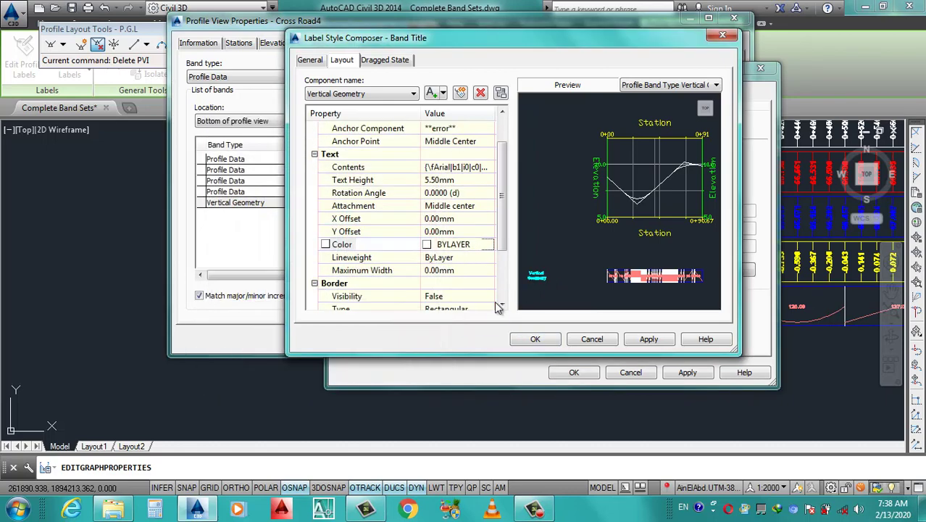
pyautogui.scroll(-2, 508, 239)
pyautogui.scroll(-1, 508, 240)
pyautogui.scroll(3, 503, 160)
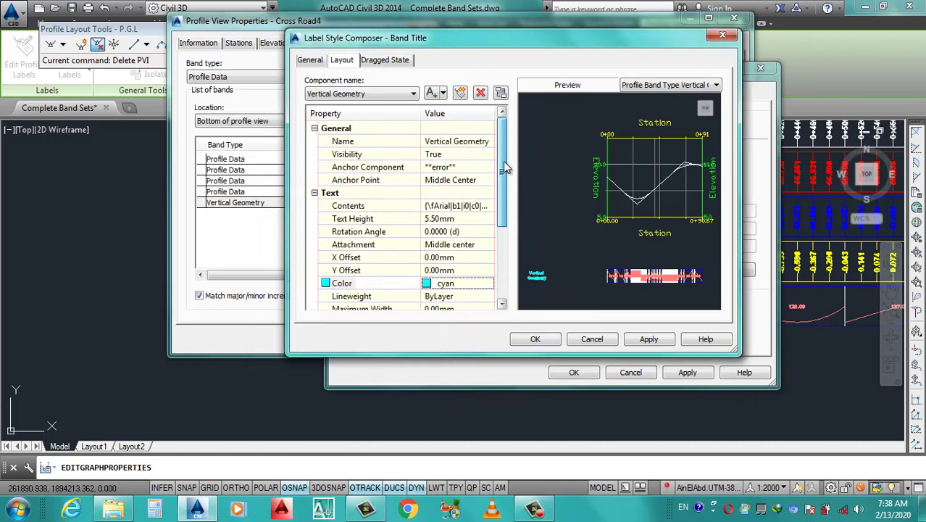
pyautogui.click(655, 344)
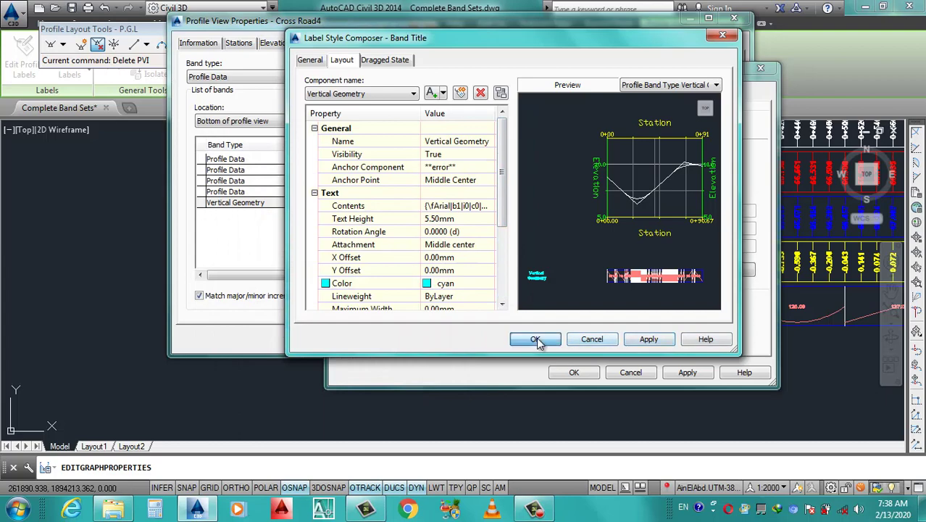
pyautogui.click(536, 340)
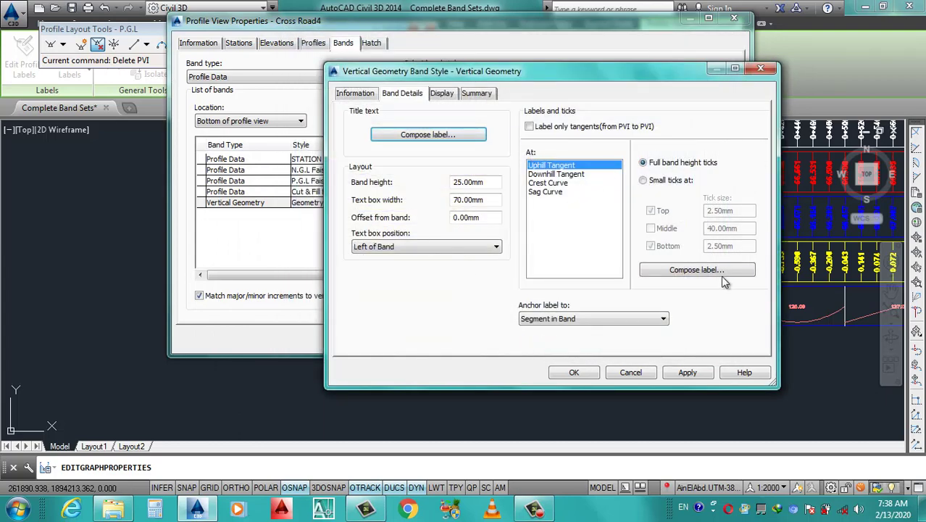
# Compose the Uphill Tangent label, keep Up Tangent Length, and edit its Contents.
pyautogui.click(676, 269)
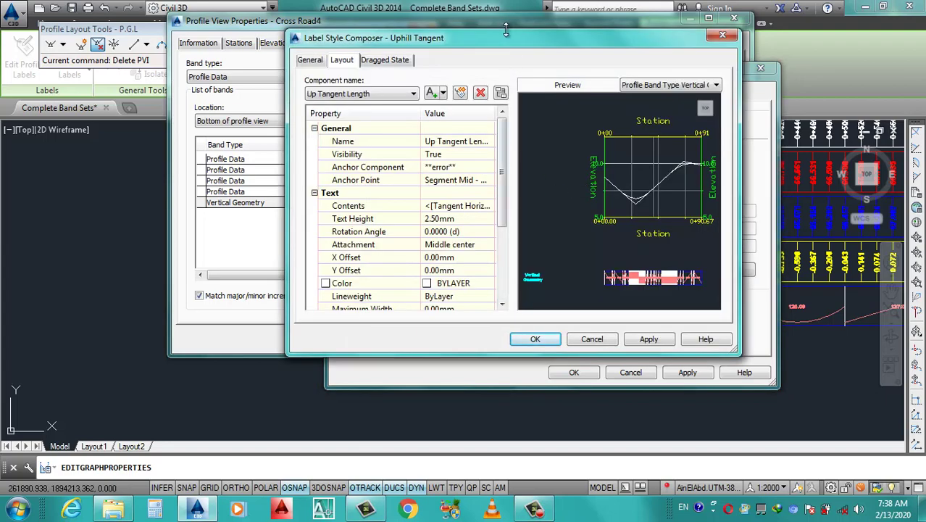
pyautogui.moveTo(498, 44); pyautogui.dragTo(472, 45)
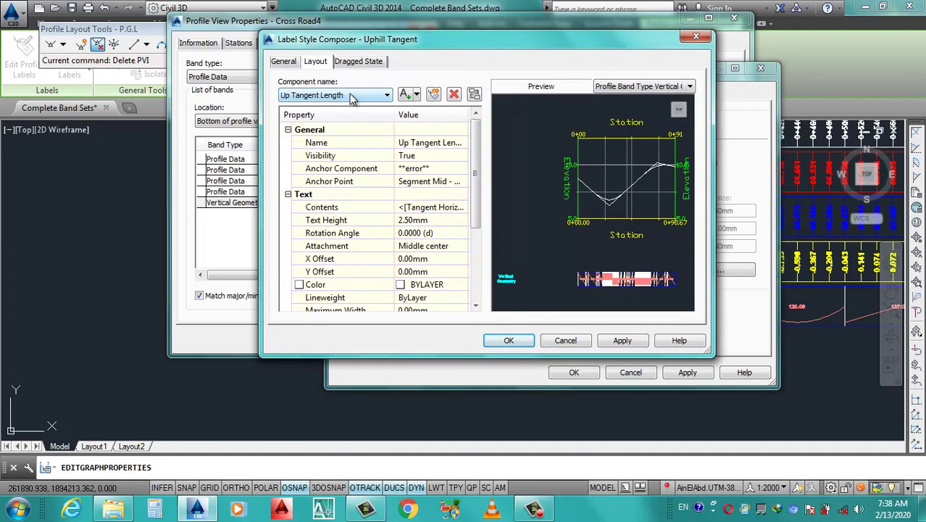
pyautogui.click(349, 95)
pyautogui.click(349, 107)
pyautogui.click(446, 207)
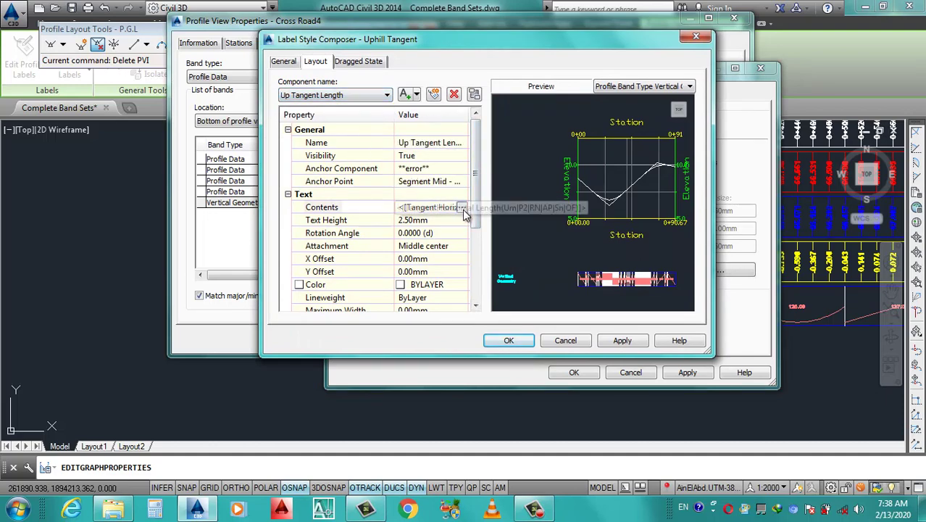
pyautogui.click(462, 208)
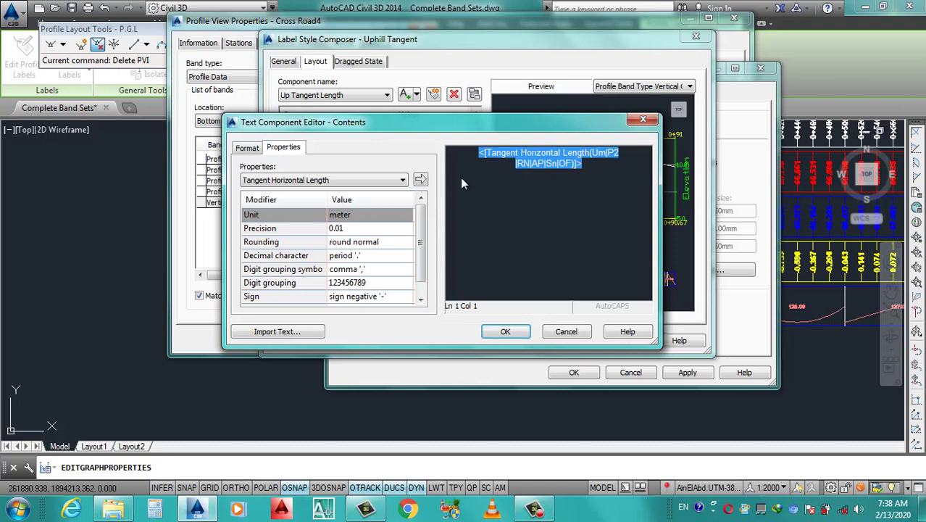
# Keep the Tangent Horizontal Length field and wrap it as 'L=…m' in the label text.
pyautogui.click(345, 187)
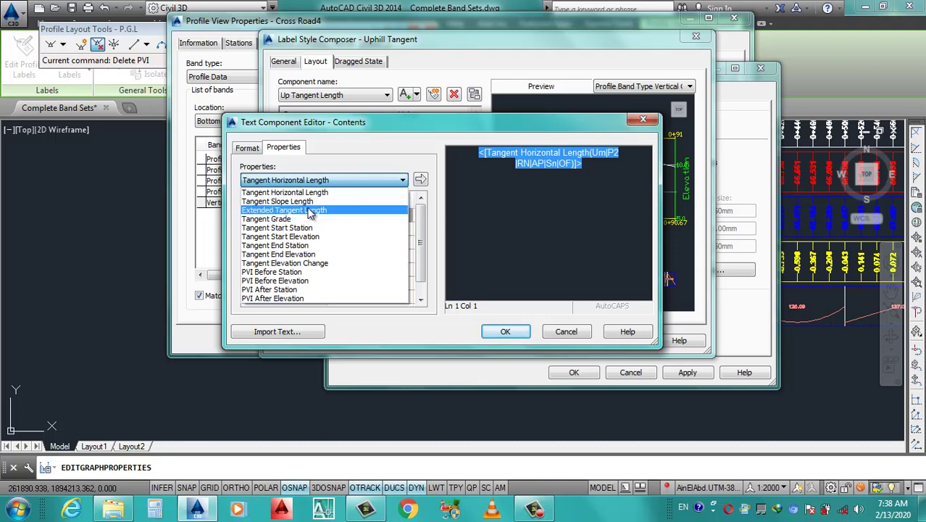
pyautogui.click(484, 174)
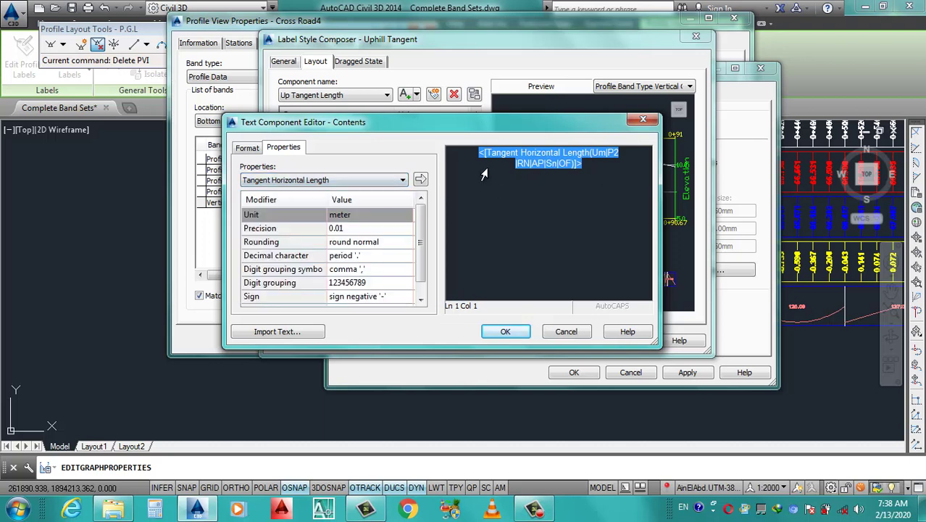
pyautogui.click(477, 165)
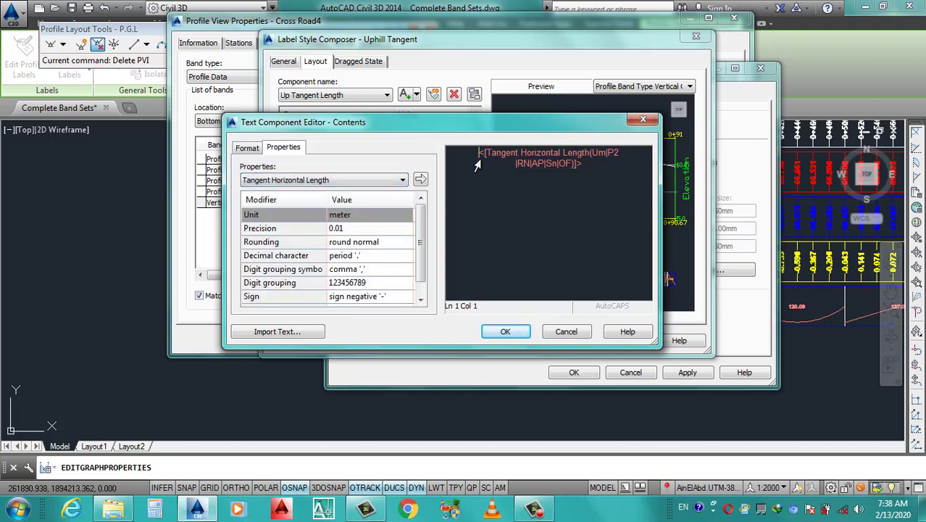
pyautogui.write('L')
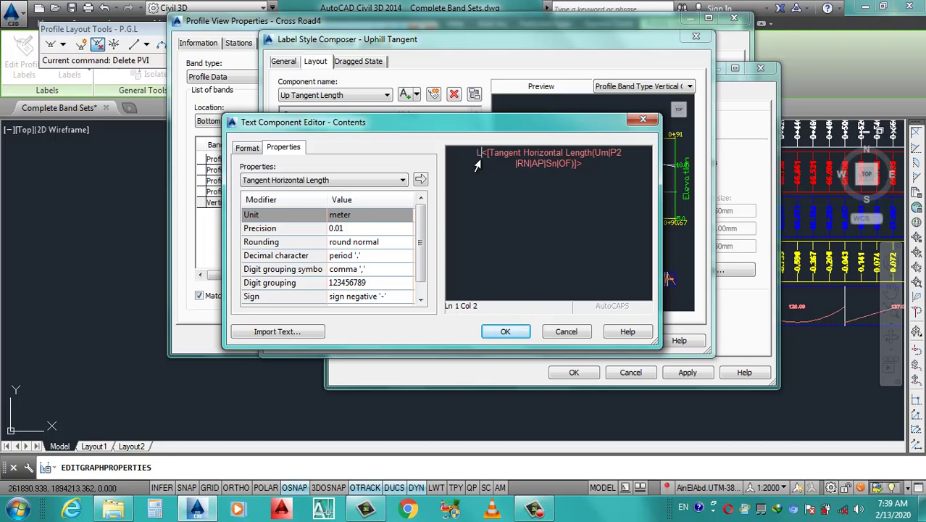
pyautogui.write('=')
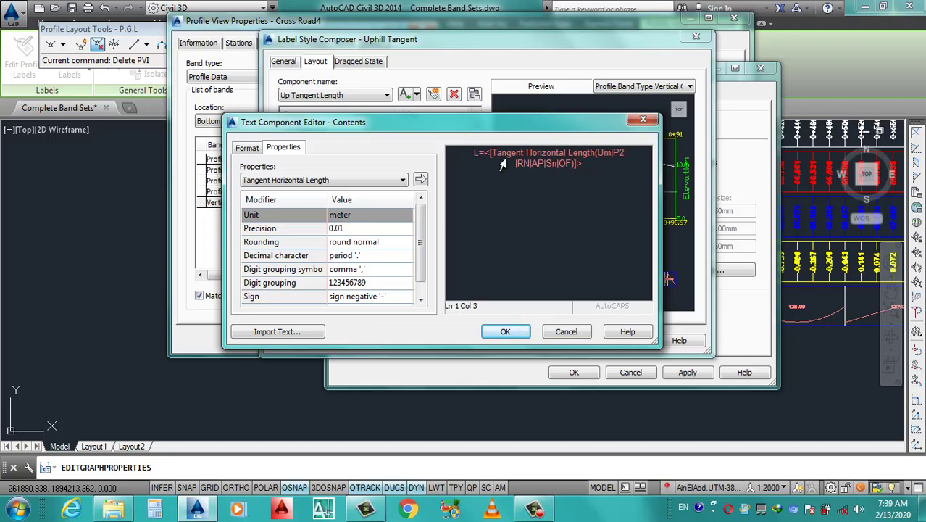
pyautogui.write('m')
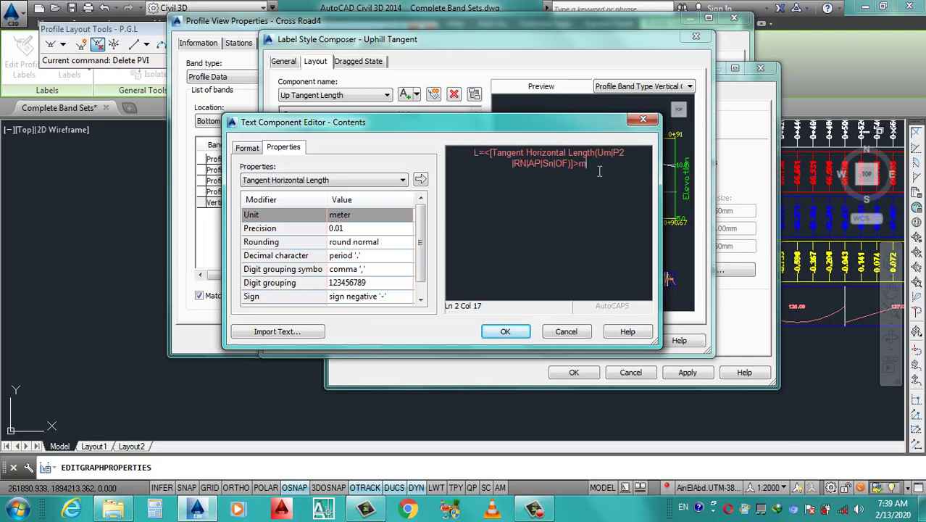
# Make the whole uphill tangent label text bold magenta and accept the contents.
pyautogui.moveTo(604, 169); pyautogui.dragTo(424, 152)
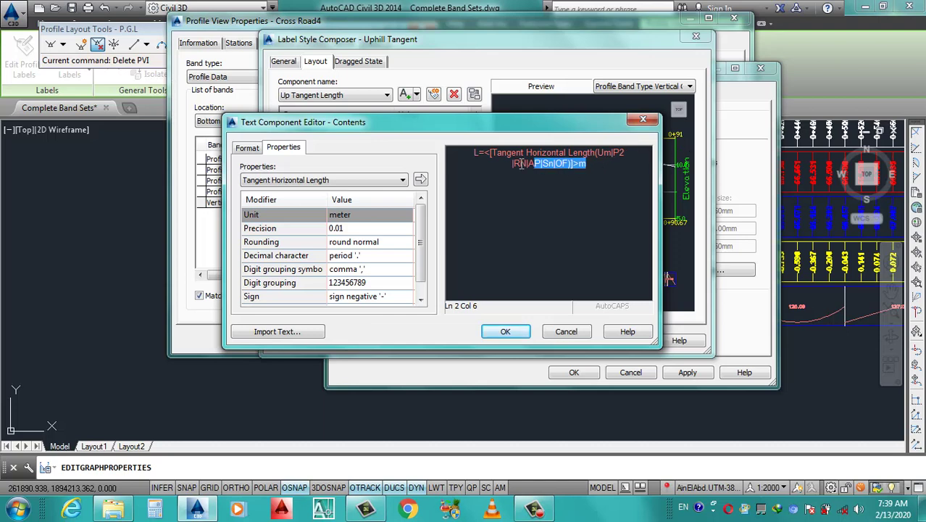
pyautogui.click(250, 150)
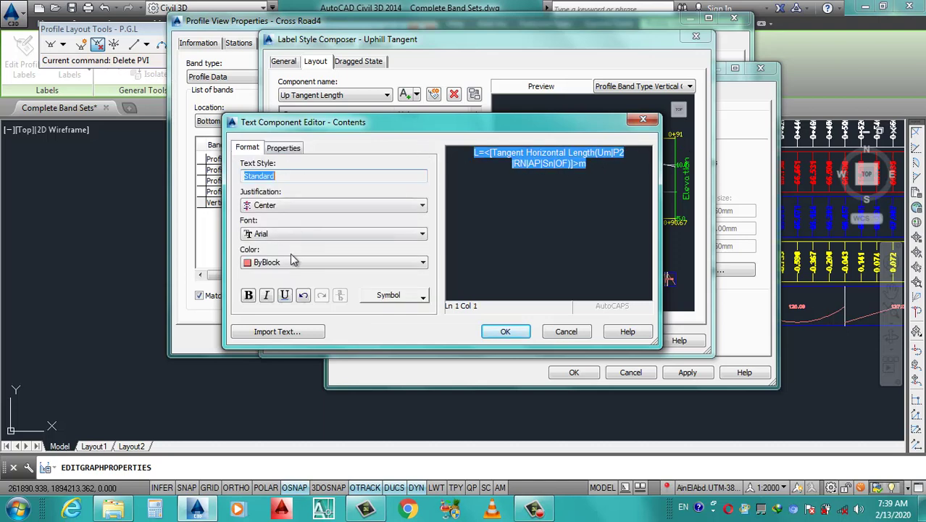
pyautogui.click(290, 264)
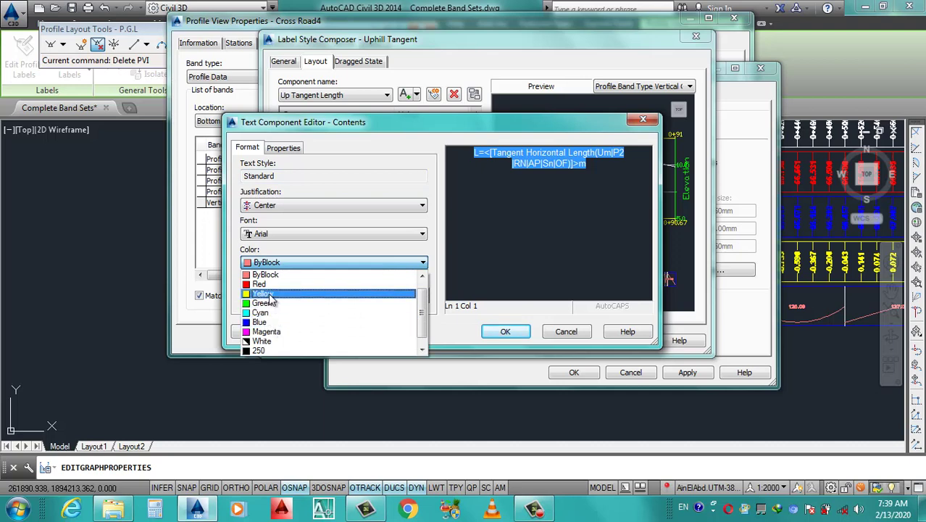
pyautogui.click(268, 333)
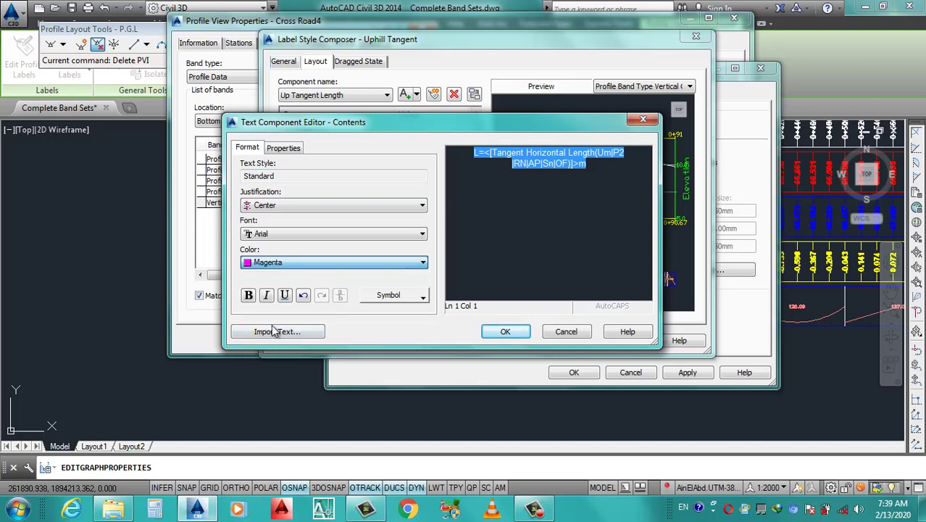
pyautogui.click(248, 295)
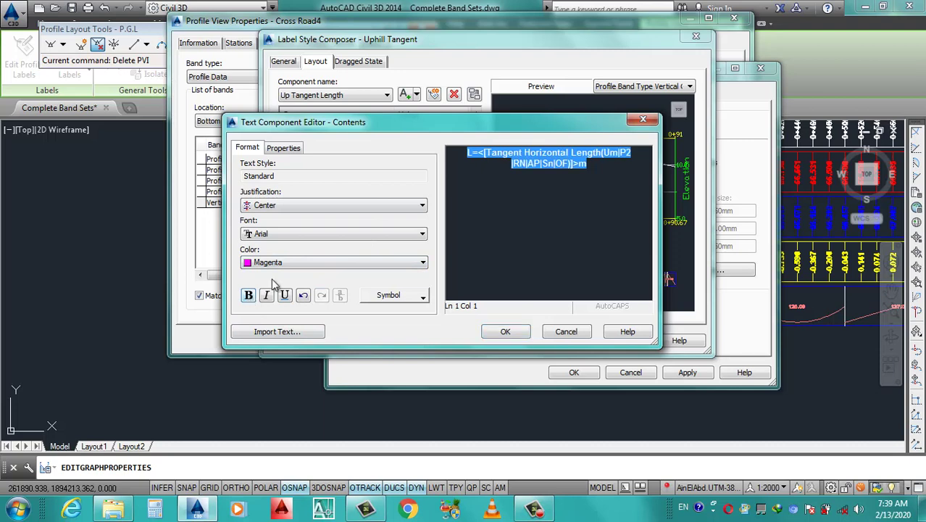
pyautogui.click(511, 333)
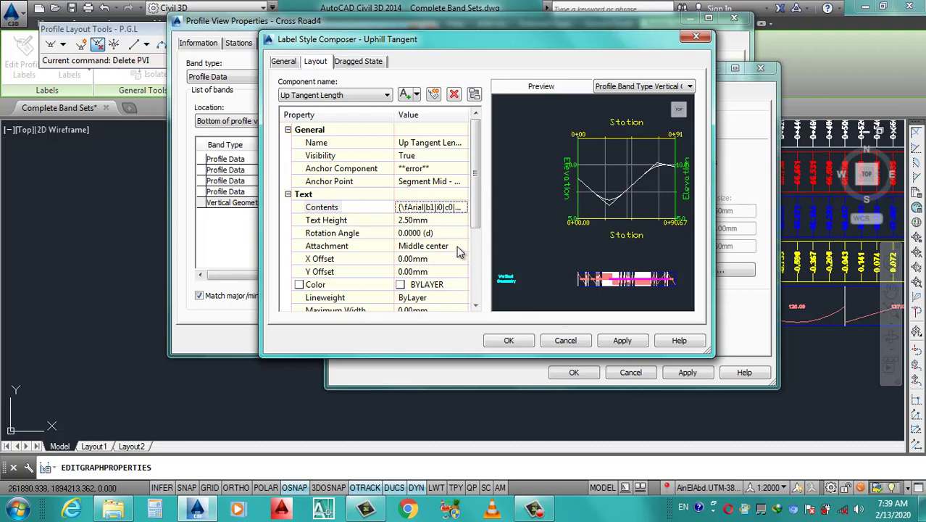
# Give the uphill tangent component magenta colour, apply and close, then select Downhill Tangent.
pyautogui.click(458, 251)
pyautogui.click(440, 305)
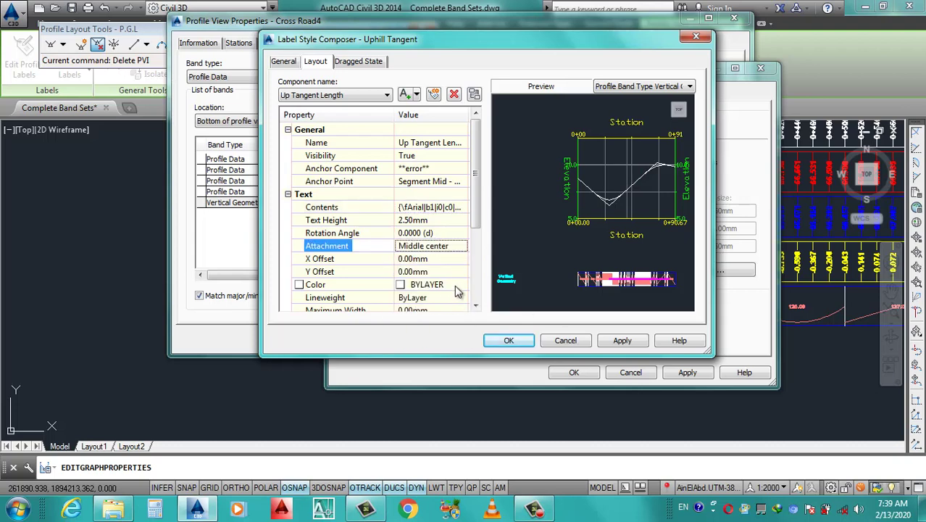
pyautogui.click(461, 287)
pyautogui.click(461, 283)
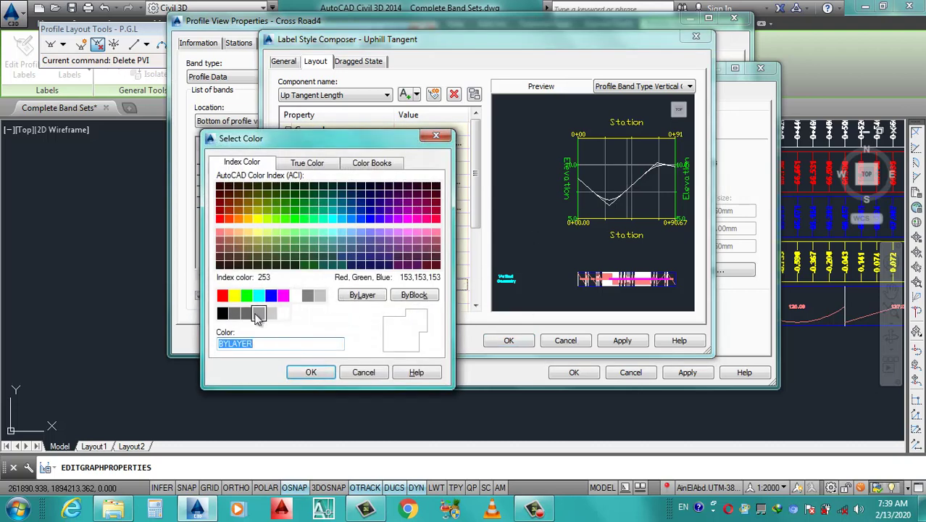
pyautogui.click(283, 296)
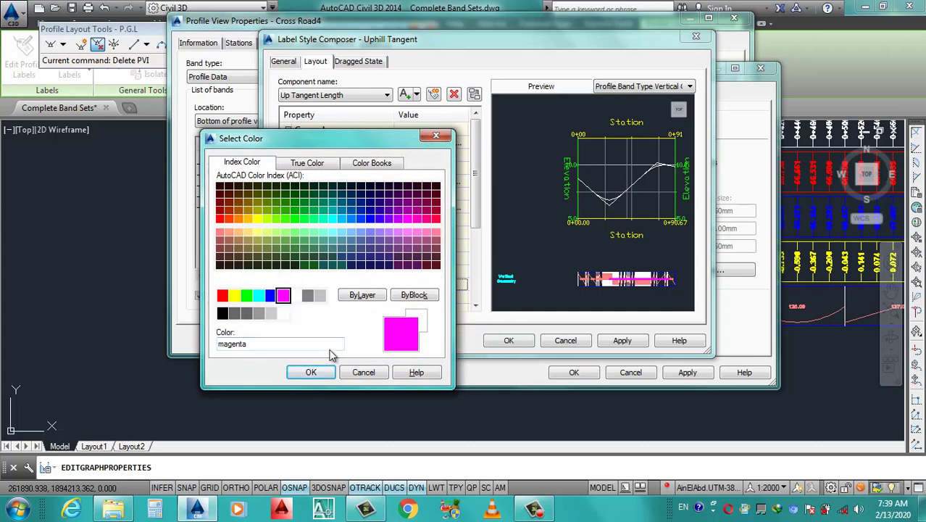
pyautogui.click(311, 372)
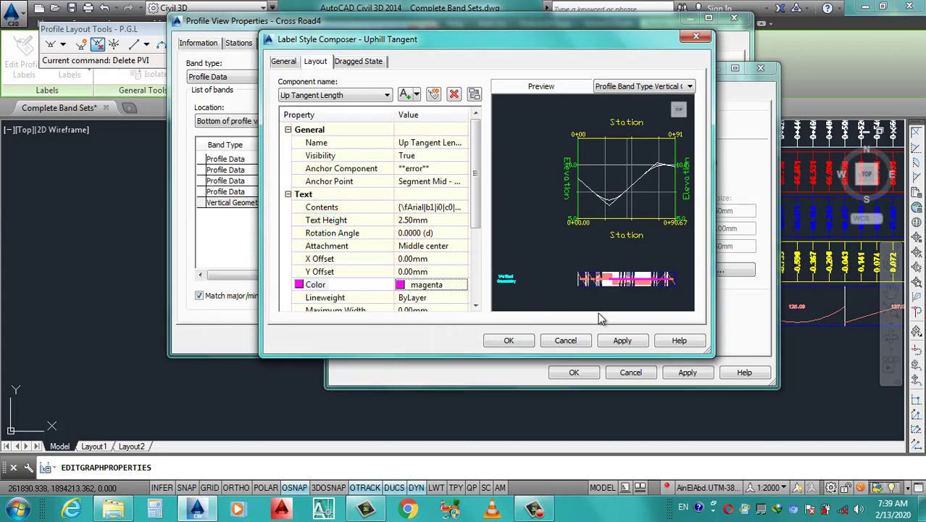
pyautogui.click(622, 341)
pyautogui.click(508, 341)
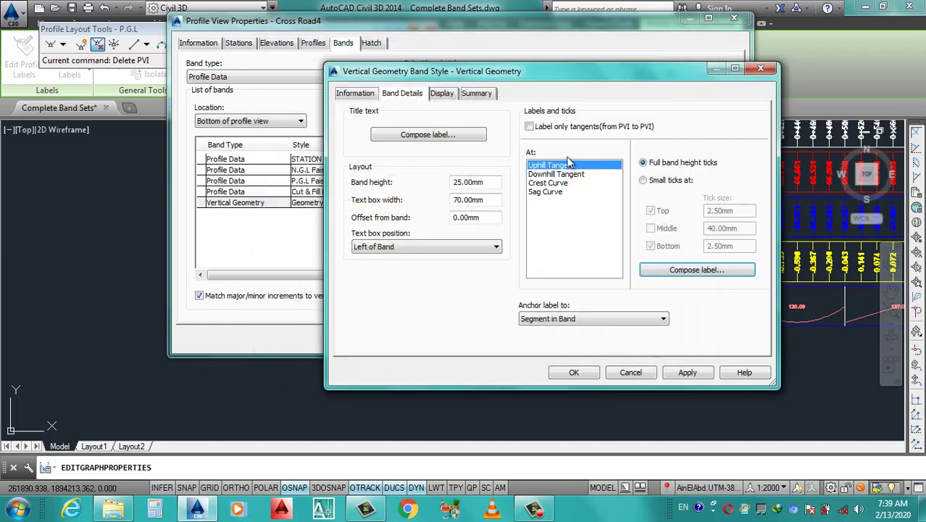
pyautogui.click(562, 175)
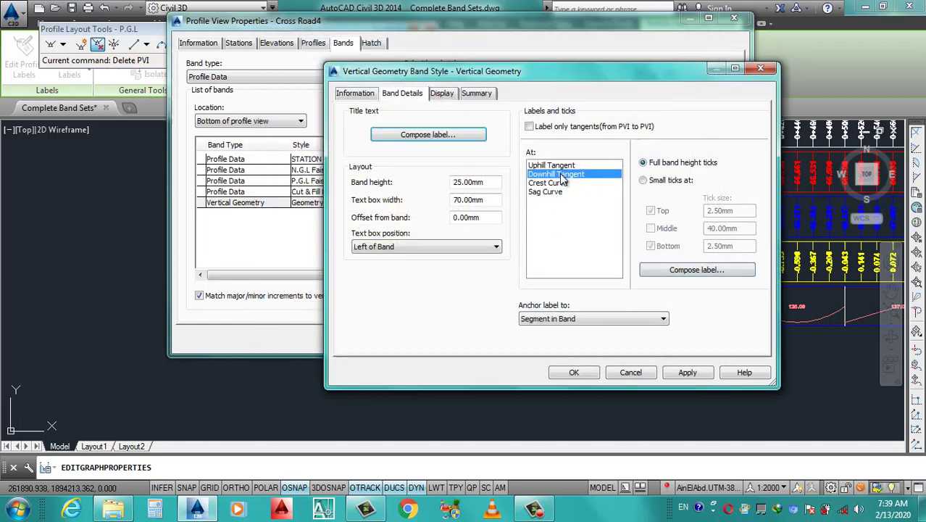
# Open the Downhill Tangent contents and wrap the Tangent Horizontal Length field as 'L=…m'.
pyautogui.click(685, 271)
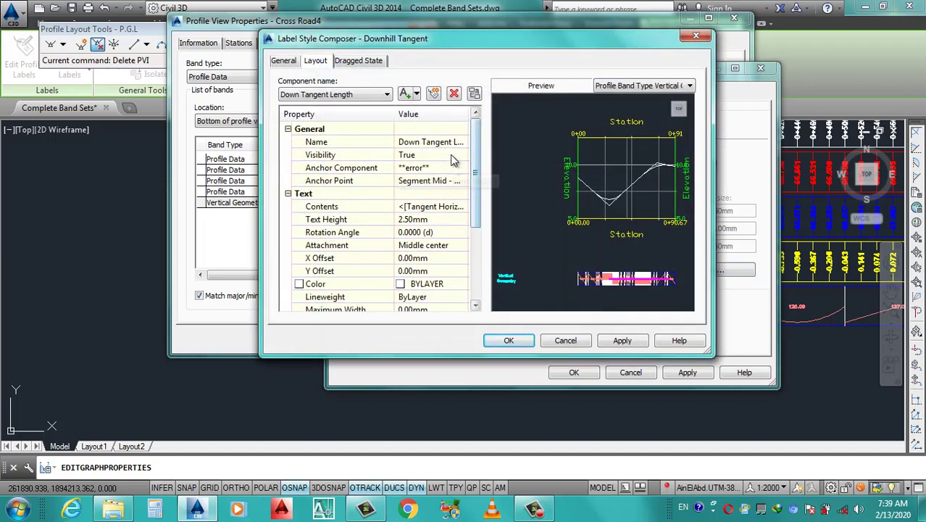
pyautogui.click(467, 209)
pyautogui.click(465, 207)
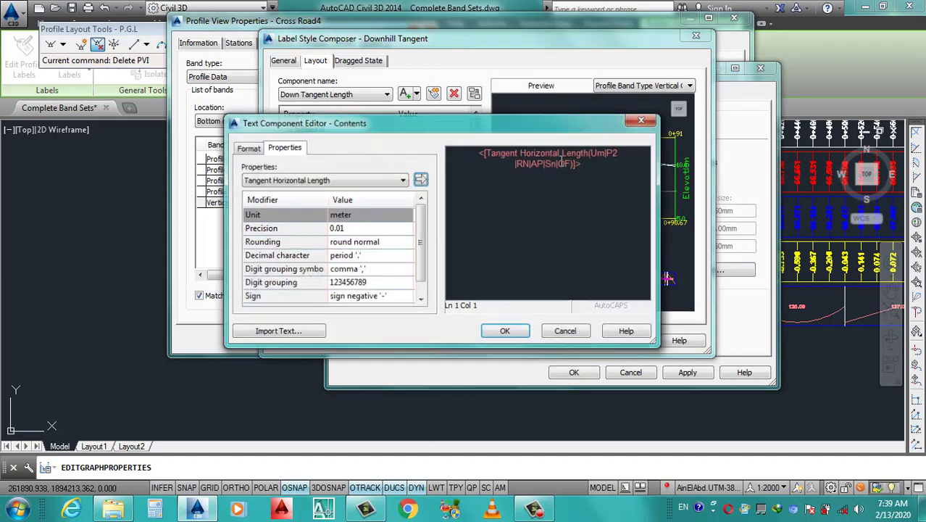
pyautogui.click(520, 164)
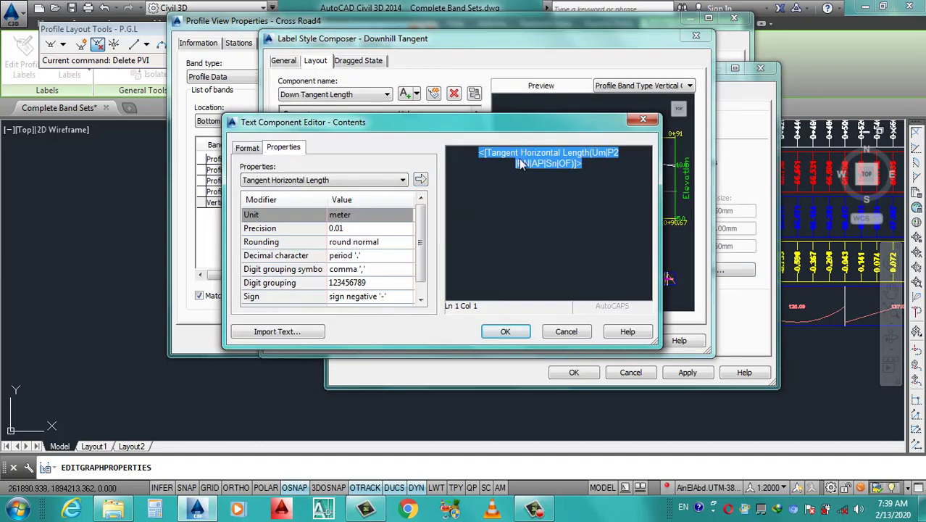
pyautogui.click(326, 182)
pyautogui.click(322, 193)
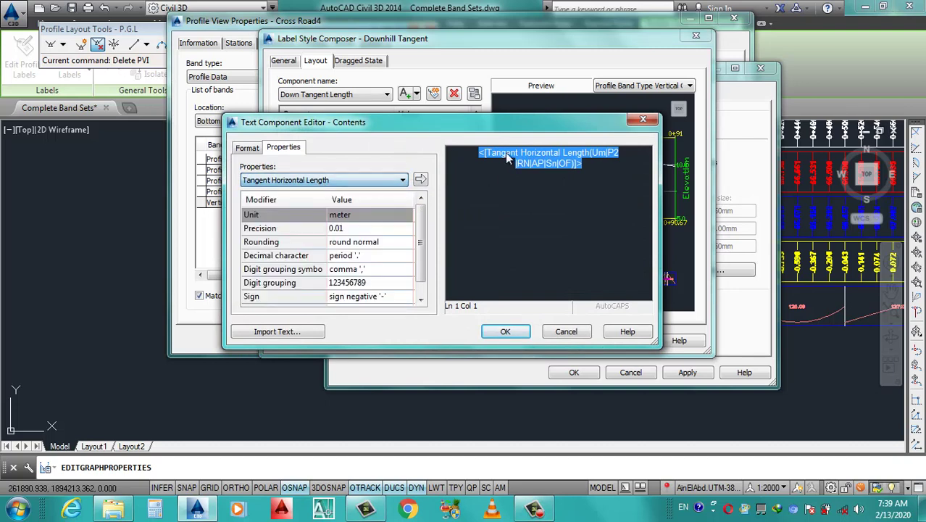
pyautogui.click(480, 168)
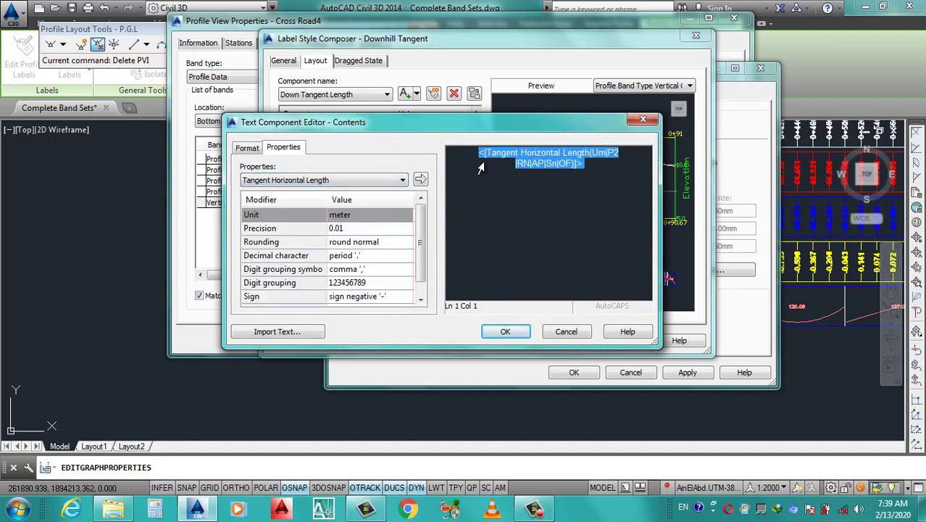
pyautogui.click(480, 166)
pyautogui.write('L=')
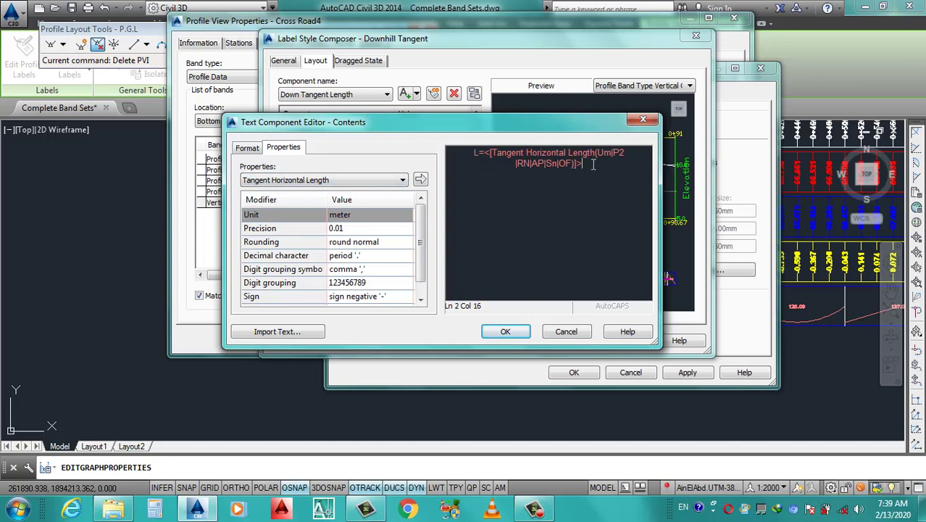
pyautogui.write('m')
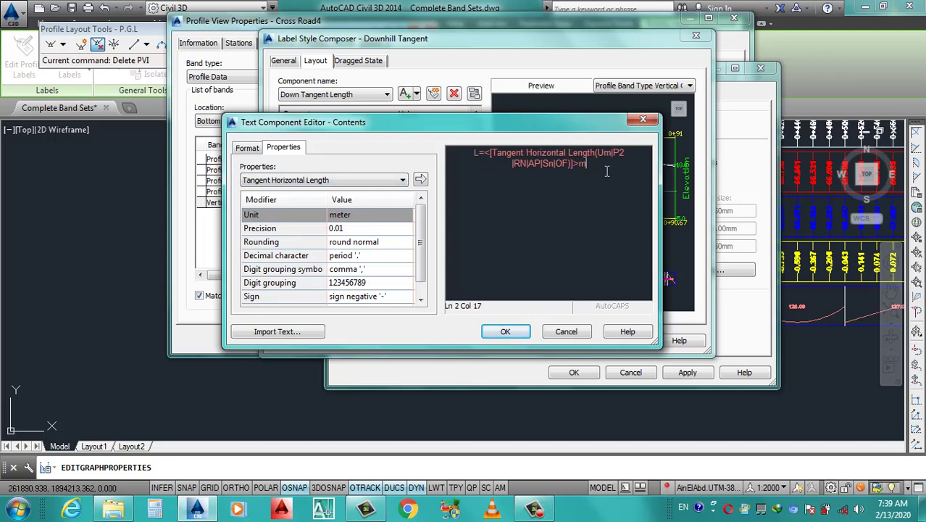
# Format the whole downhill label text as bold magenta and confirm the contents.
pyautogui.moveTo(607, 171); pyautogui.dragTo(482, 152)
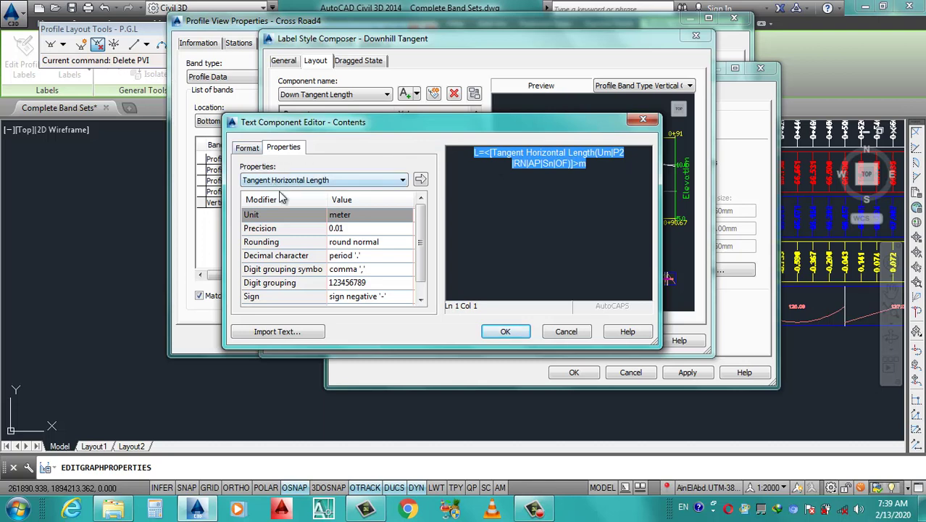
pyautogui.click(254, 151)
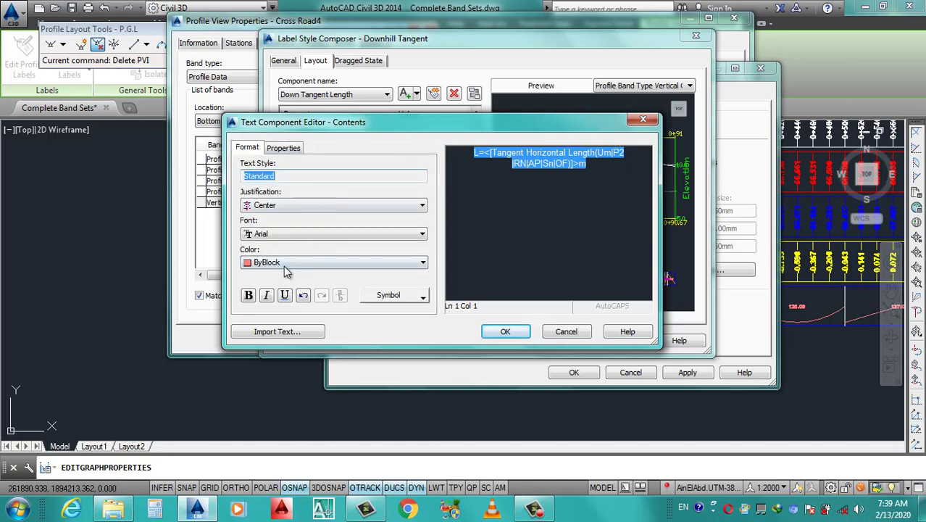
pyautogui.click(283, 262)
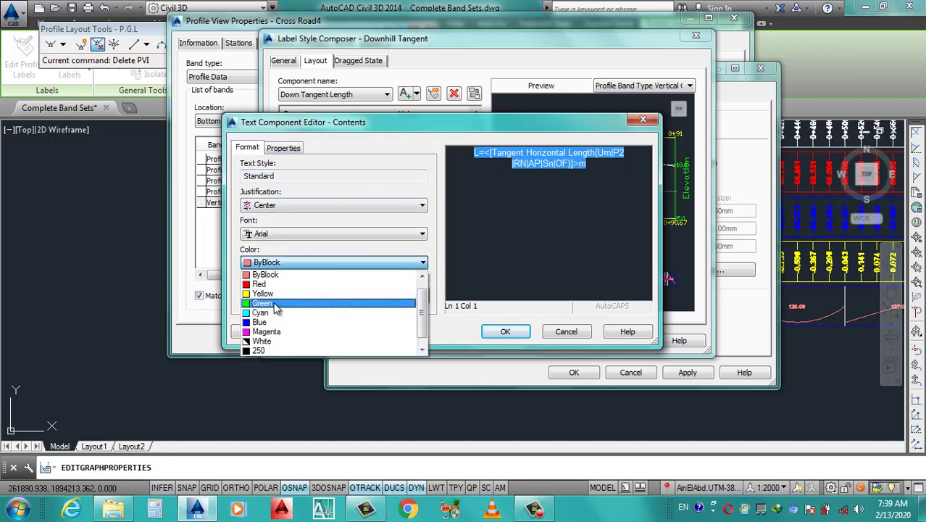
pyautogui.click(270, 303)
pyautogui.click(269, 266)
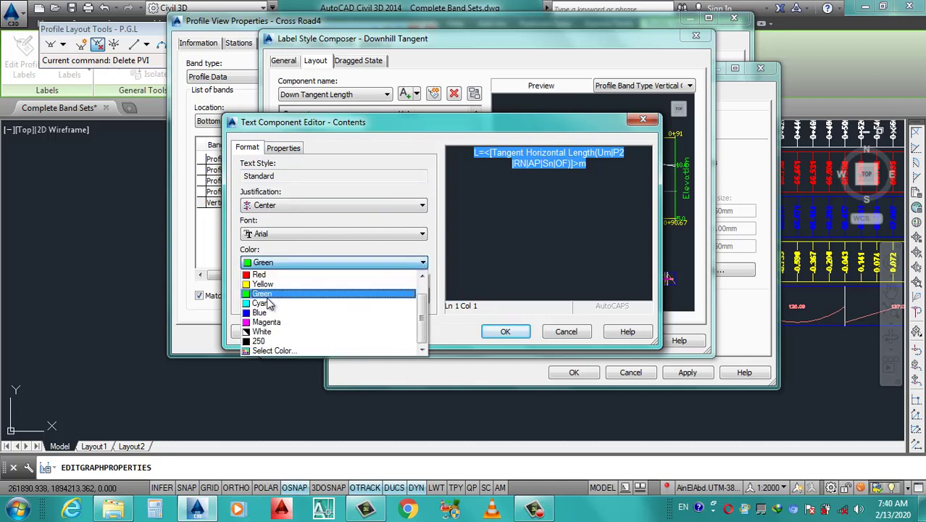
pyautogui.click(274, 324)
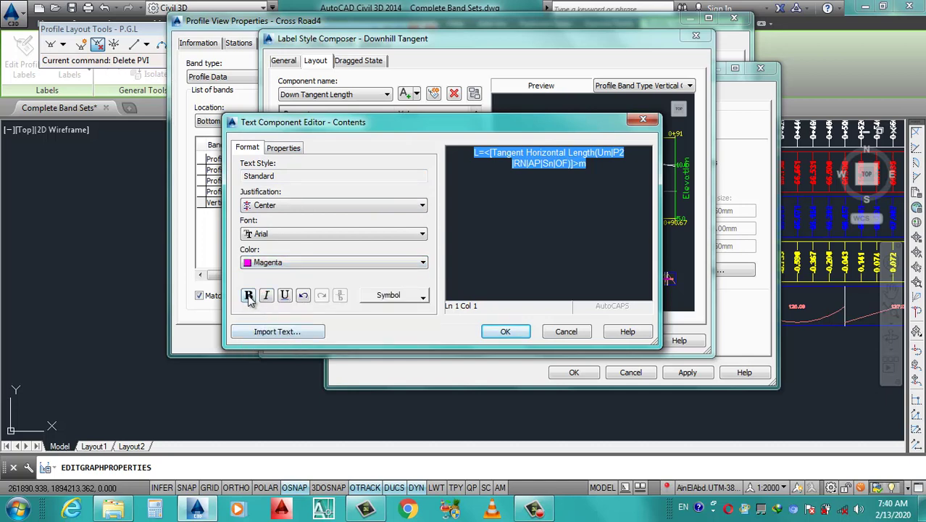
pyautogui.click(250, 296)
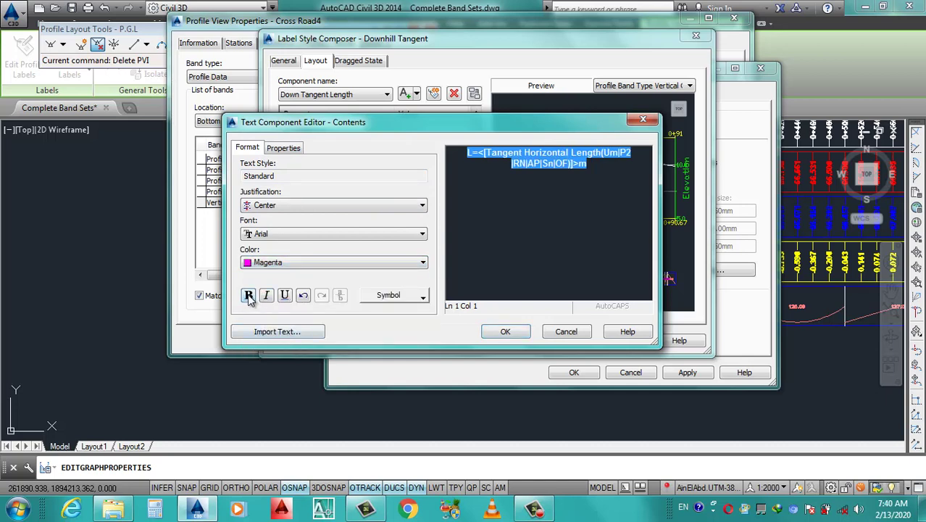
pyautogui.click(505, 332)
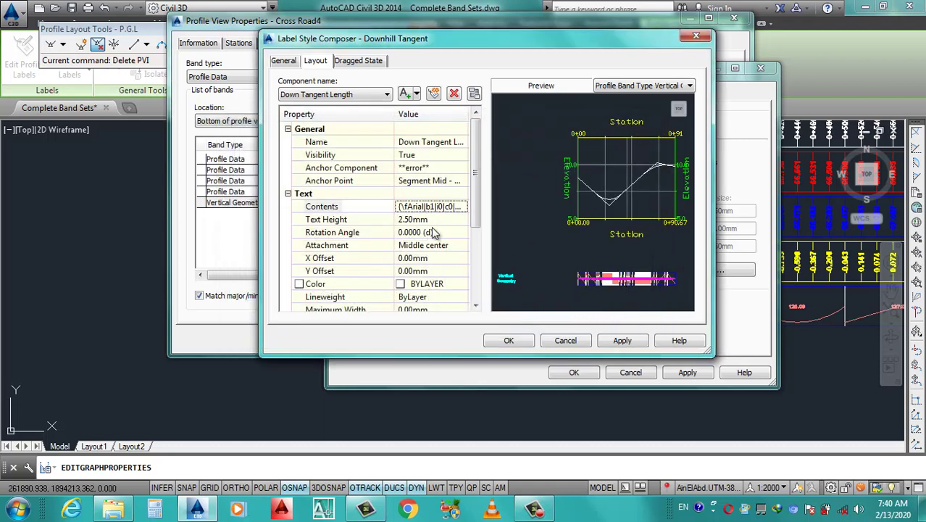
# Set the downhill tangent component colour to magenta, apply and close, then choose Crest Curve.
pyautogui.scroll(-1, 474, 218)
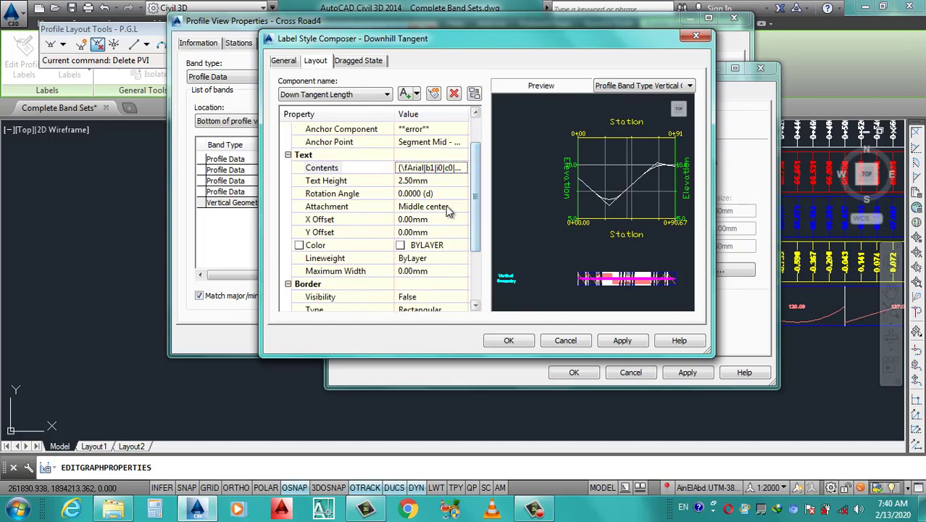
pyautogui.click(442, 247)
pyautogui.click(462, 248)
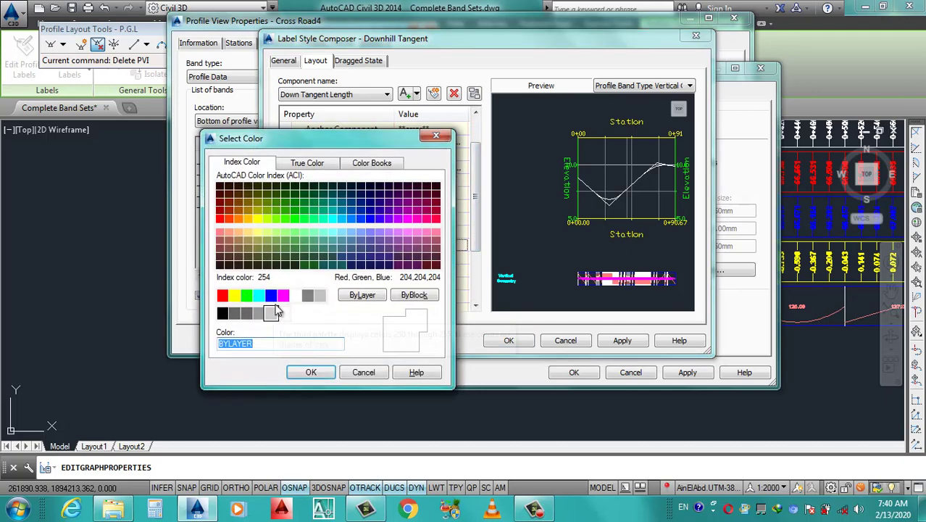
pyautogui.click(284, 296)
pyautogui.click(310, 372)
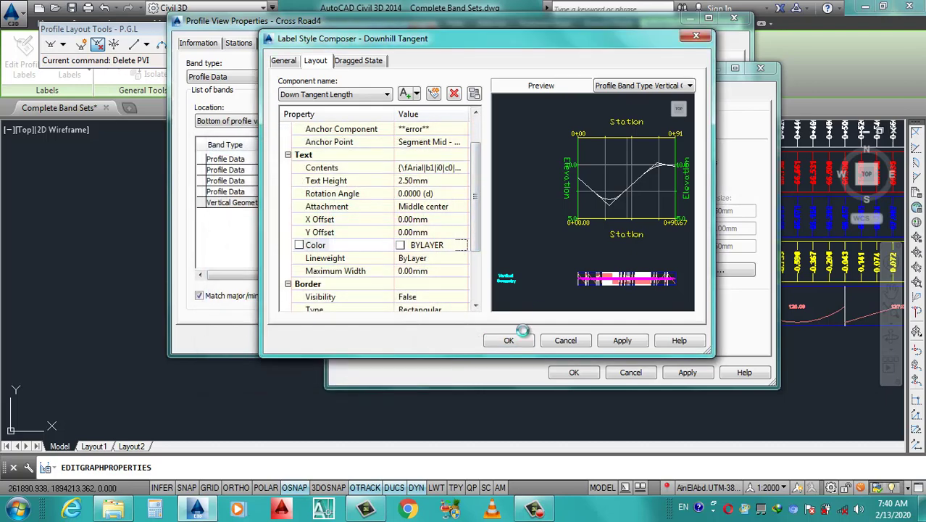
pyautogui.click(635, 345)
pyautogui.click(507, 341)
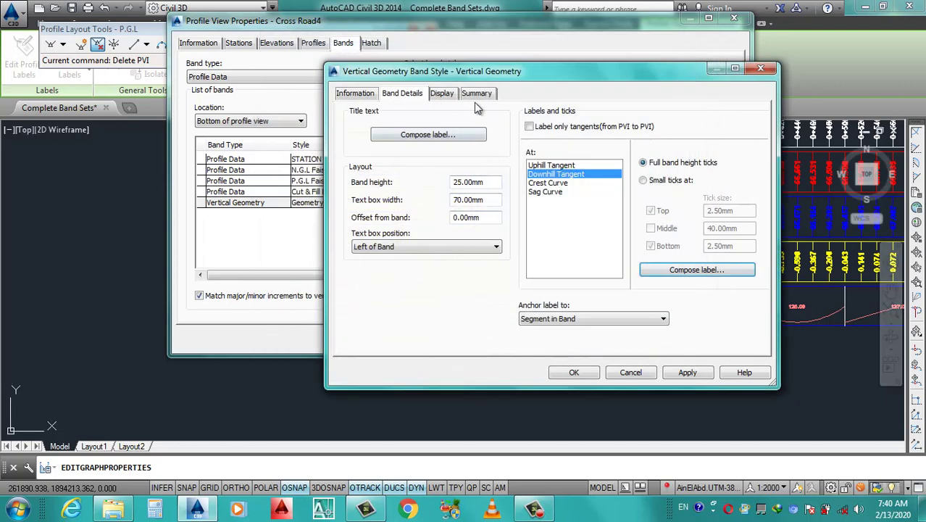
pyautogui.click(559, 184)
# Compose the Crest Curve label, keeping the middle anchor, and edit Contents with Profile Curve Length.
pyautogui.click(673, 271)
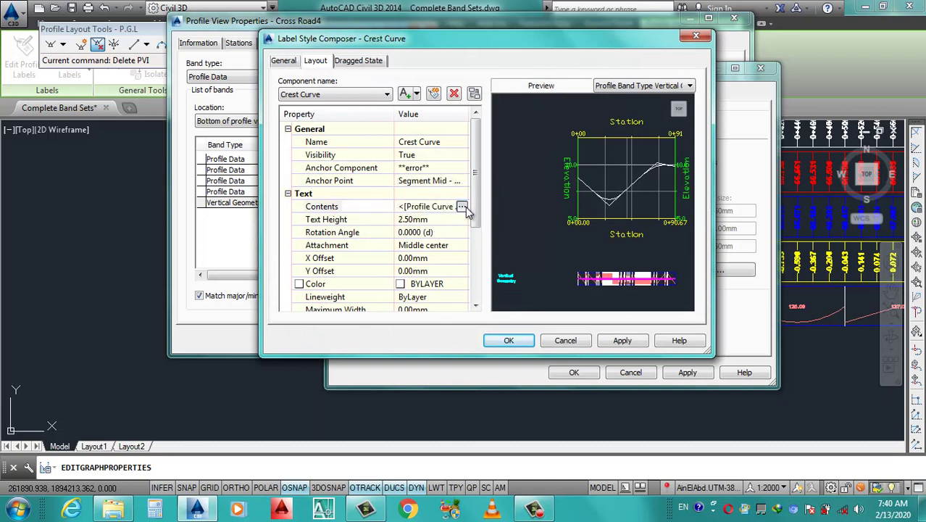
pyautogui.click(451, 185)
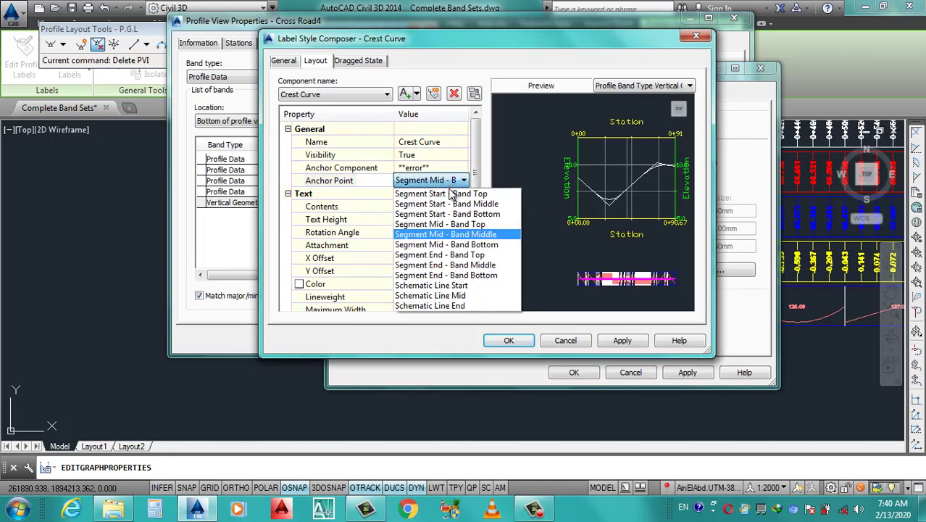
pyautogui.click(470, 235)
pyautogui.click(458, 208)
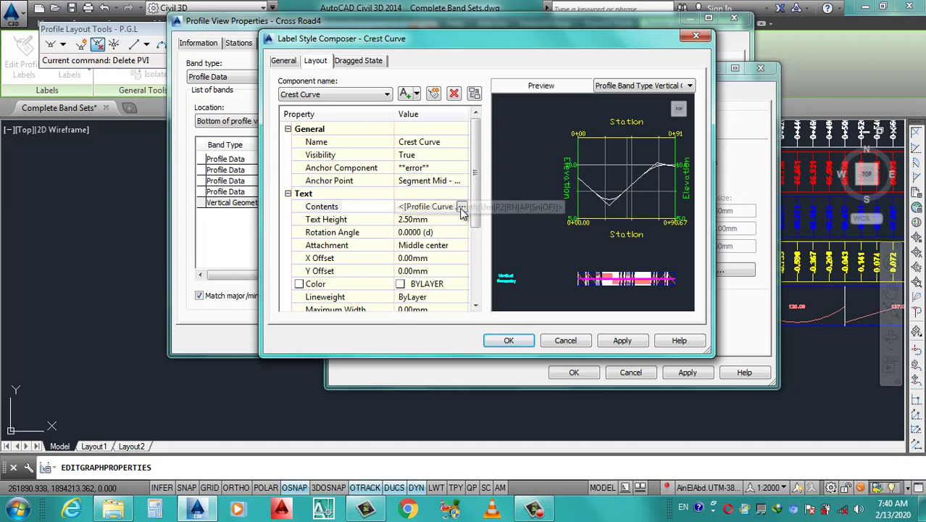
pyautogui.click(462, 208)
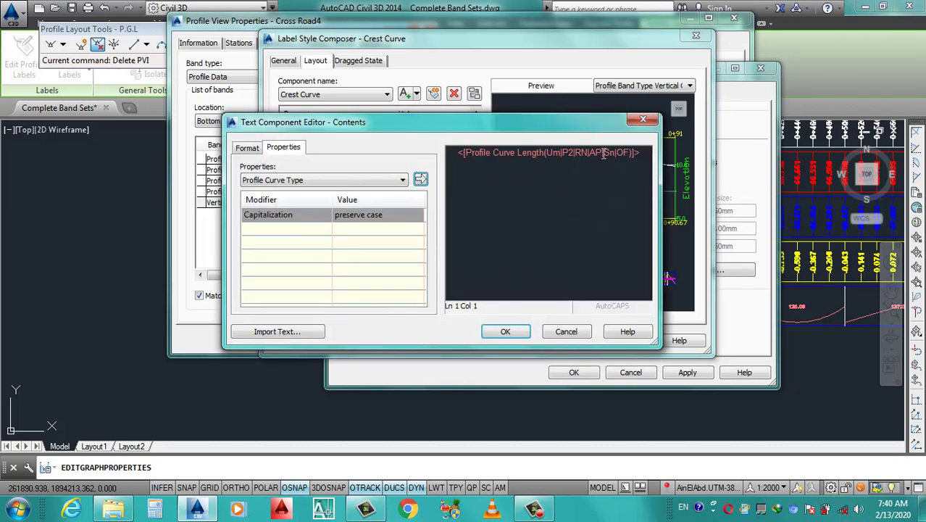
pyautogui.click(587, 153)
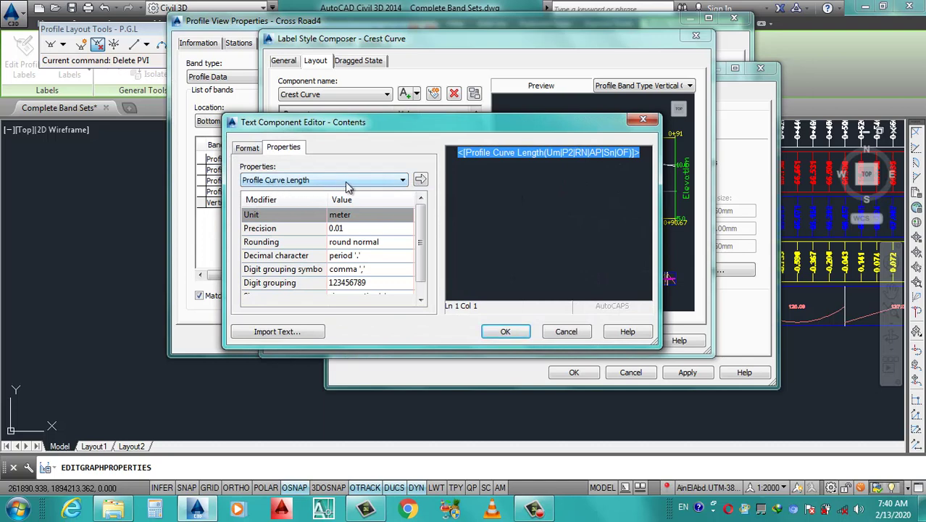
pyautogui.click(348, 182)
pyautogui.click(347, 179)
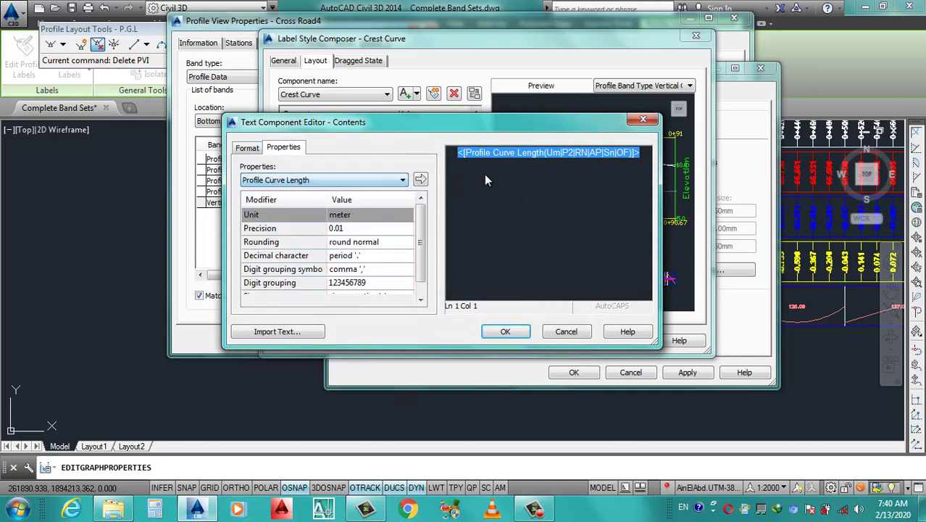
# Add a Profile Curve Radius field plus 'L=', 'R=' and 'm' text around the fields.
pyautogui.click(640, 165)
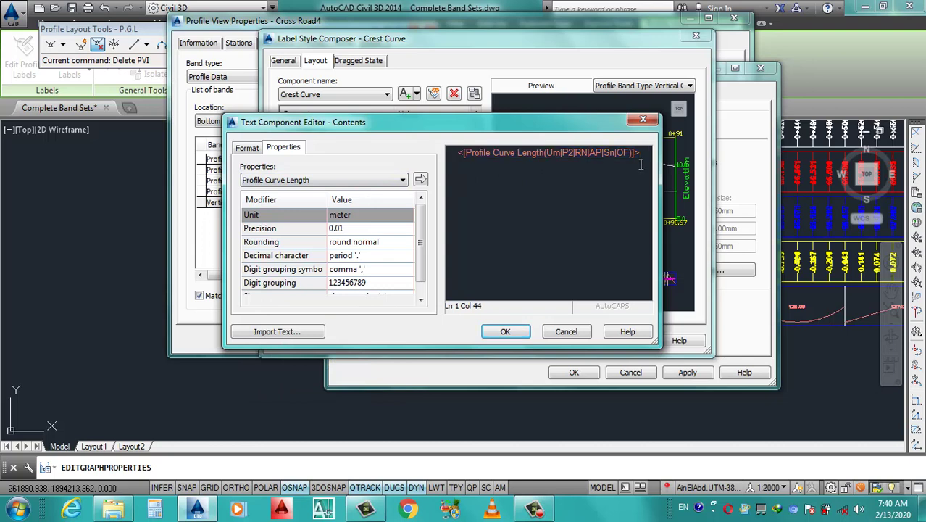
pyautogui.click(341, 181)
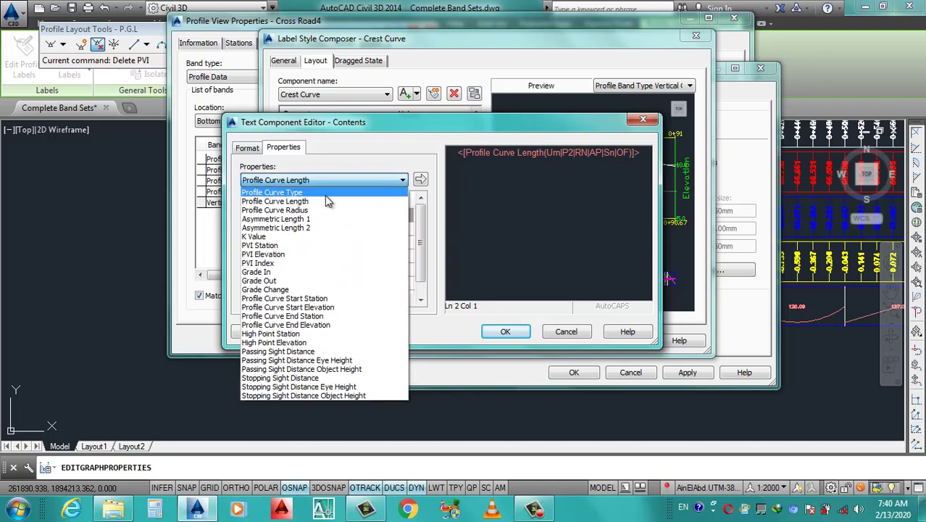
pyautogui.click(282, 211)
pyautogui.click(422, 179)
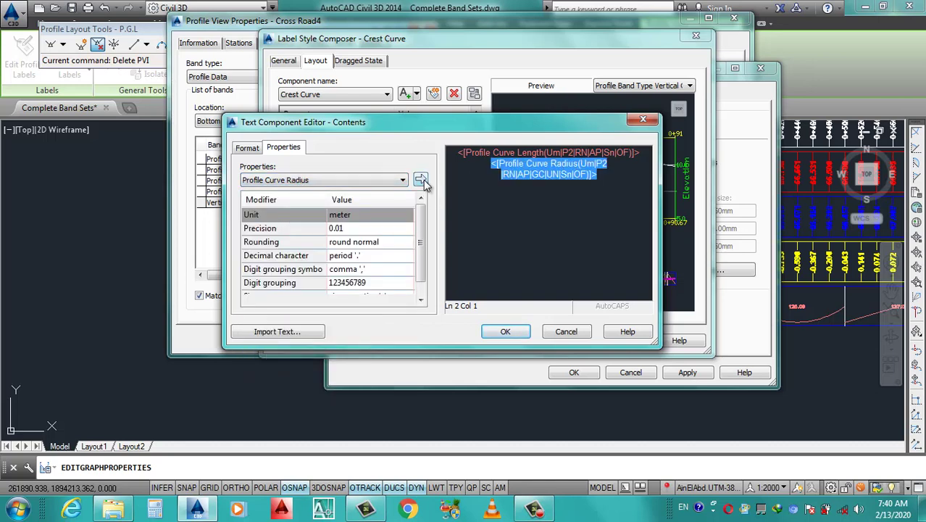
pyautogui.click(618, 177)
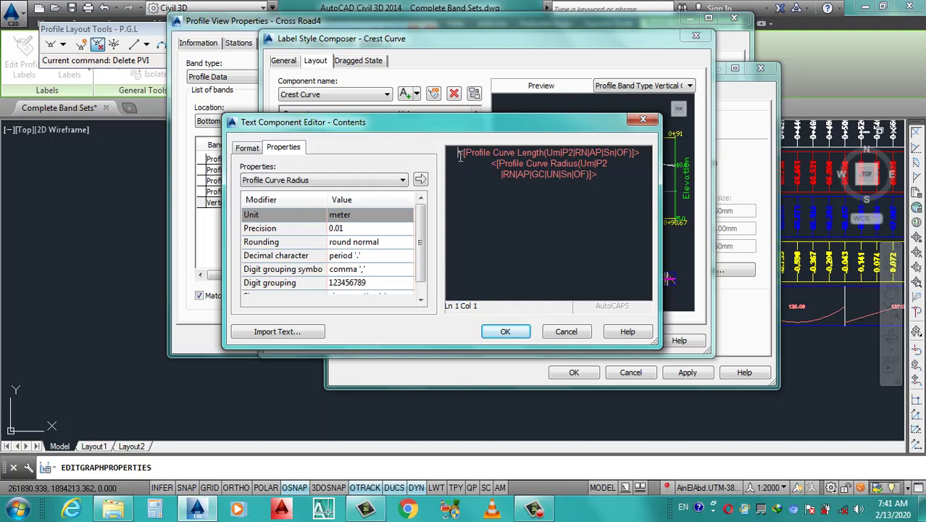
pyautogui.write('<')
pyautogui.write('=')
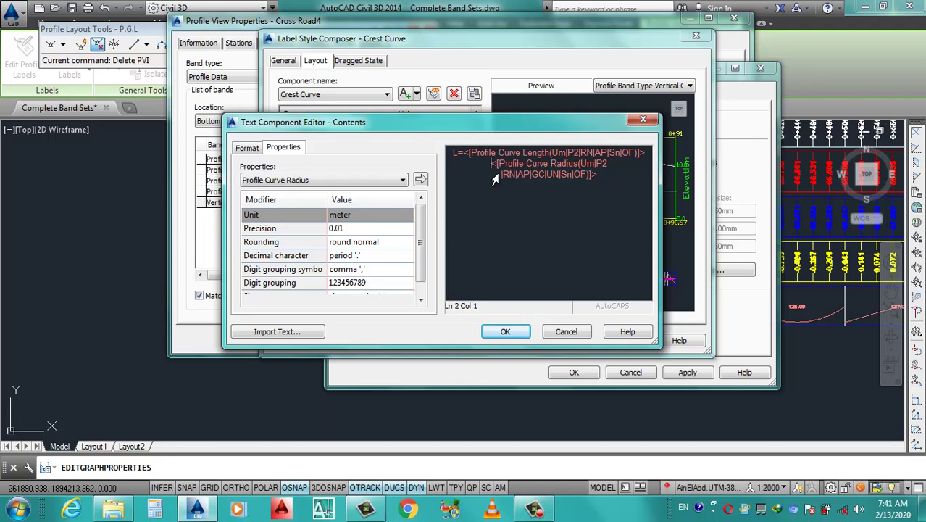
pyautogui.write('R=')
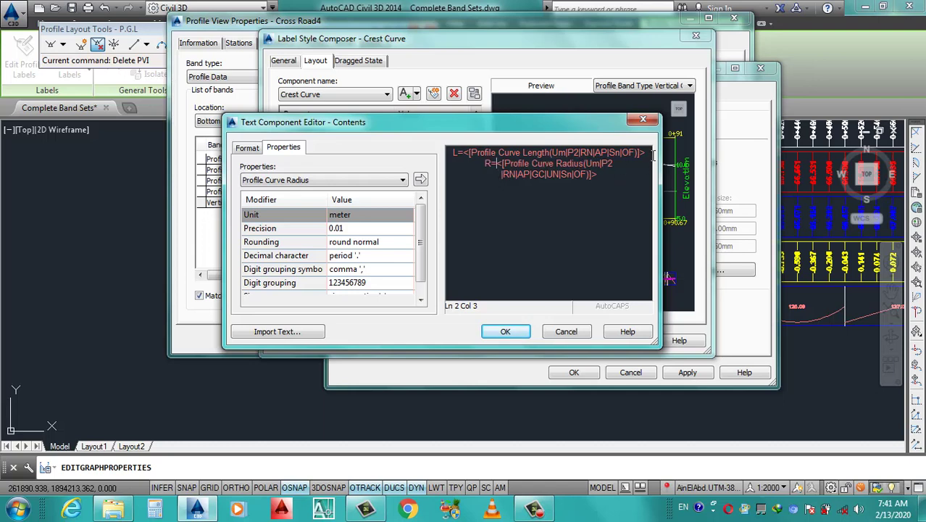
pyautogui.write('m')
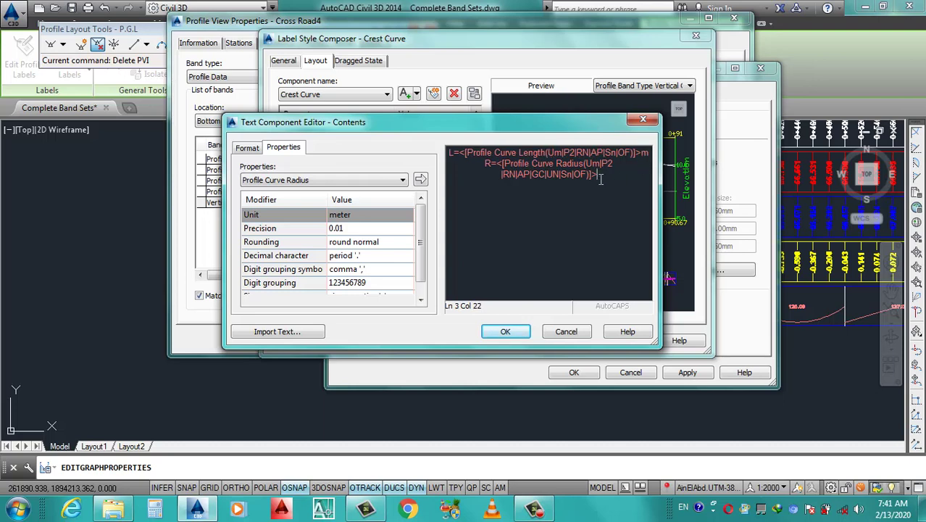
pyautogui.write('m')
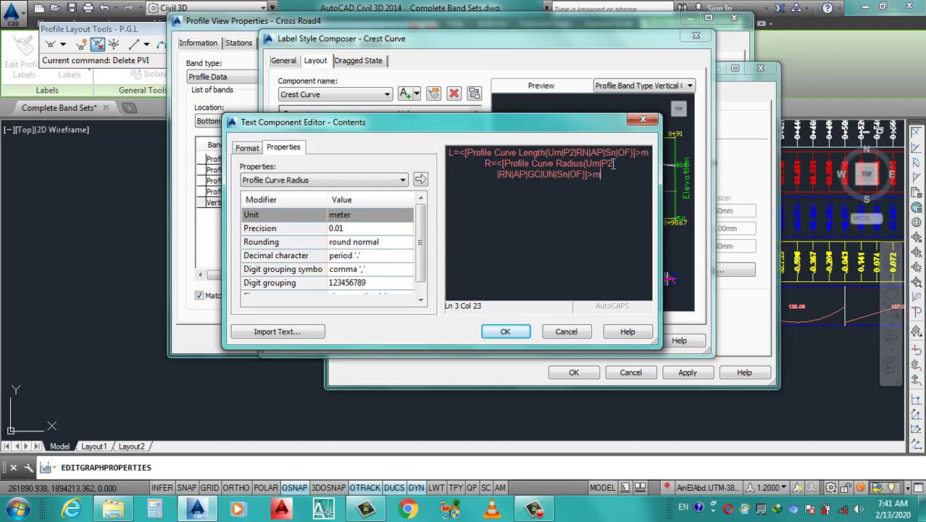
# Colour all the crest curve label text green and confirm the contents.
pyautogui.moveTo(605, 175); pyautogui.dragTo(448, 152)
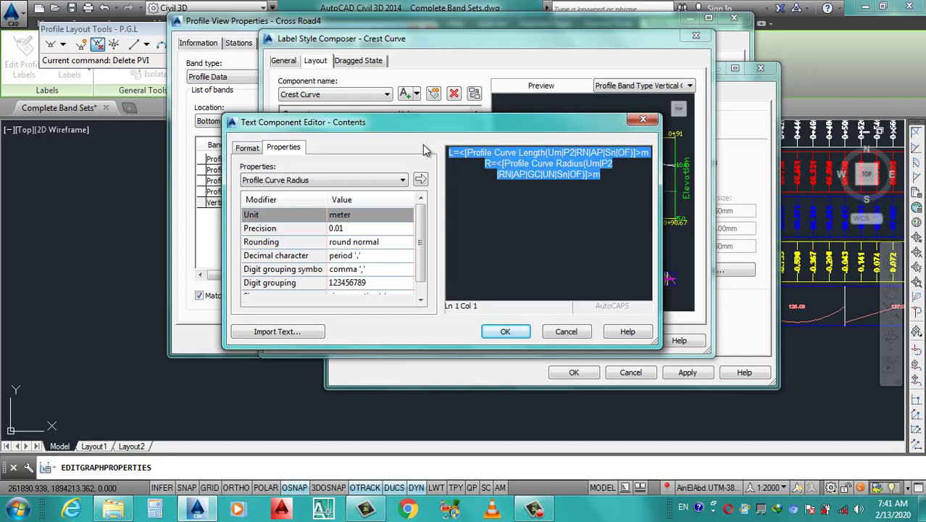
pyautogui.click(246, 148)
pyautogui.click(301, 263)
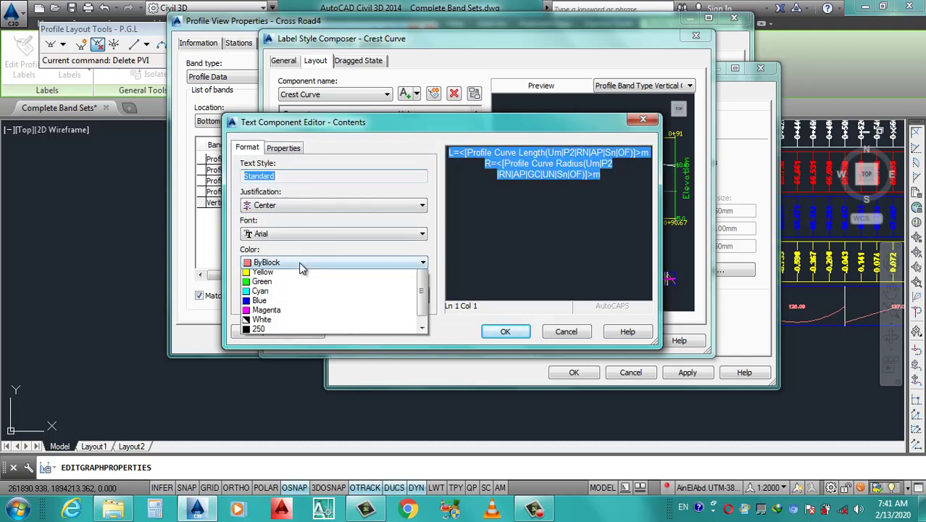
pyautogui.click(297, 307)
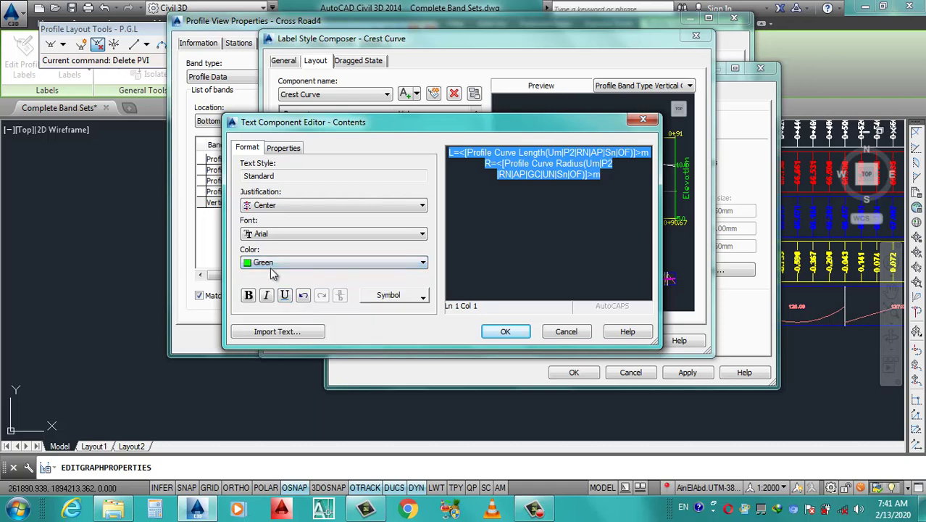
pyautogui.click(513, 332)
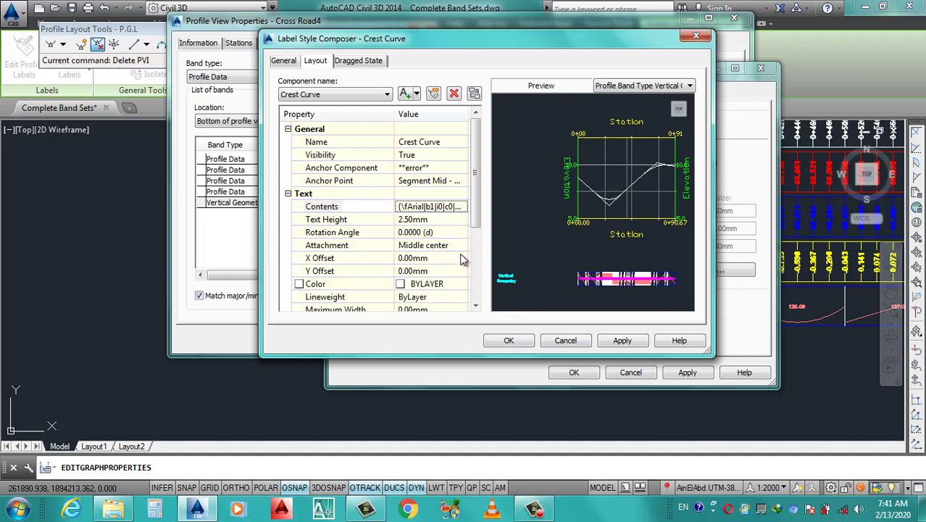
# Keep the crest label at middle center and set its component colour to green.
pyautogui.click(453, 245)
pyautogui.click(464, 245)
pyautogui.click(431, 300)
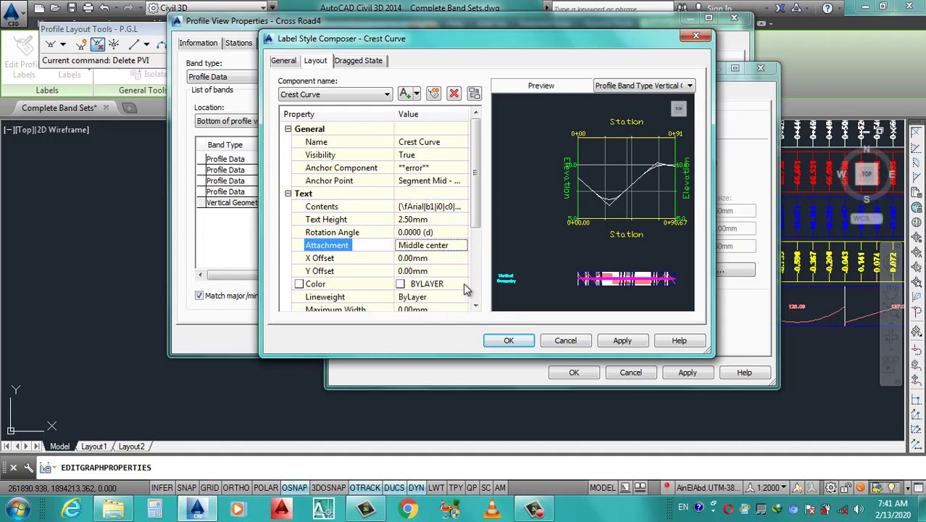
pyautogui.click(464, 284)
pyautogui.click(464, 285)
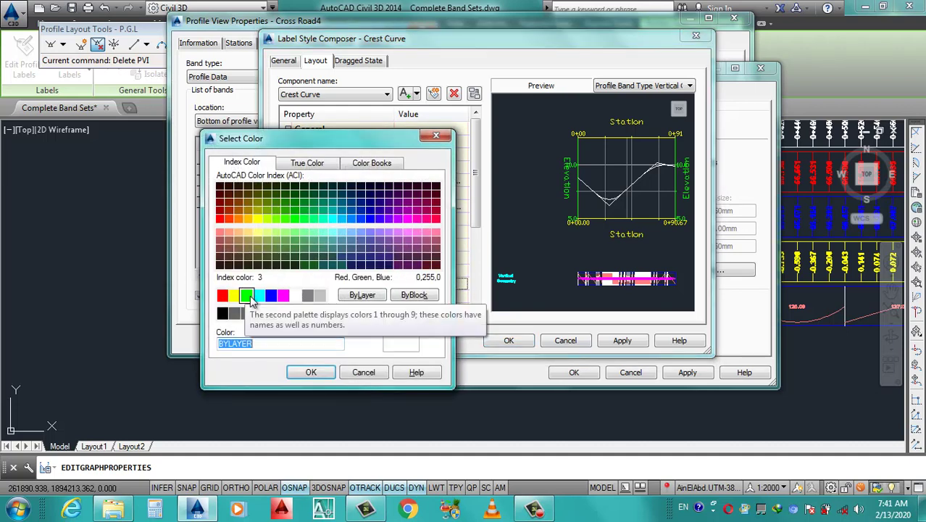
pyautogui.click(246, 295)
pyautogui.click(311, 372)
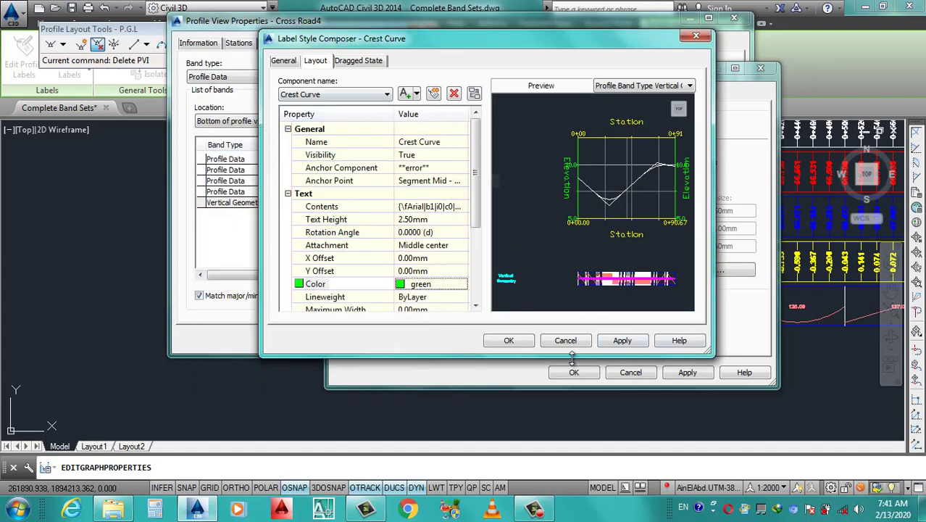
# Close the crest composer and open the Sag Curve label for composing.
pyautogui.click(511, 341)
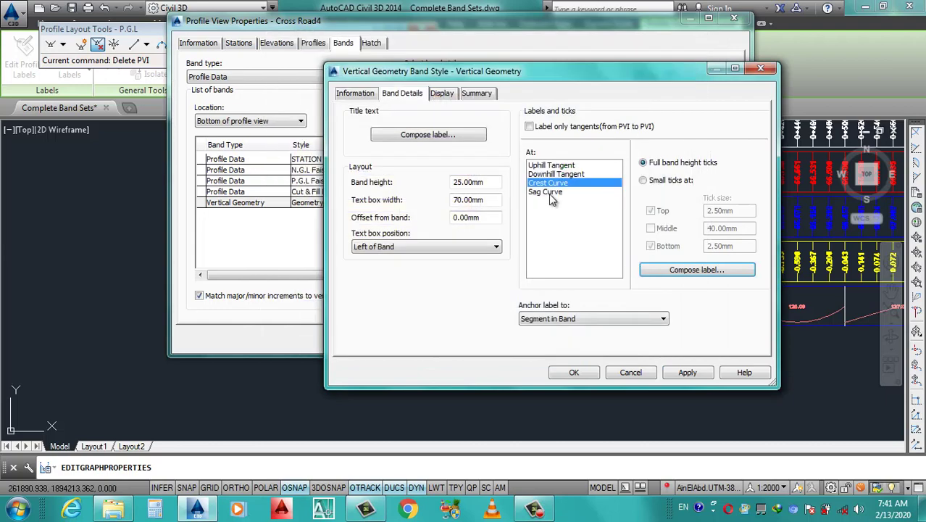
pyautogui.click(549, 193)
pyautogui.click(699, 273)
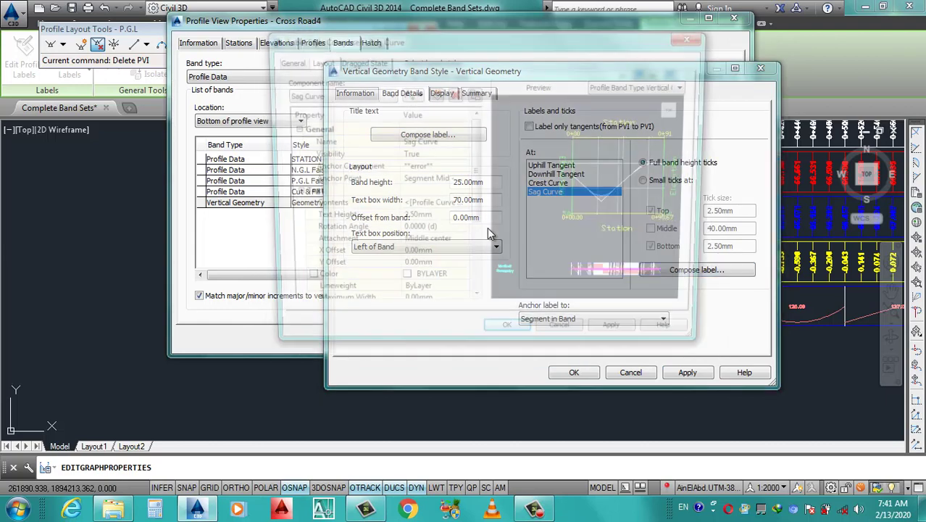
# Edit the sag curve label contents to wrap the length field as 'L=…m'.
pyautogui.click(430, 207)
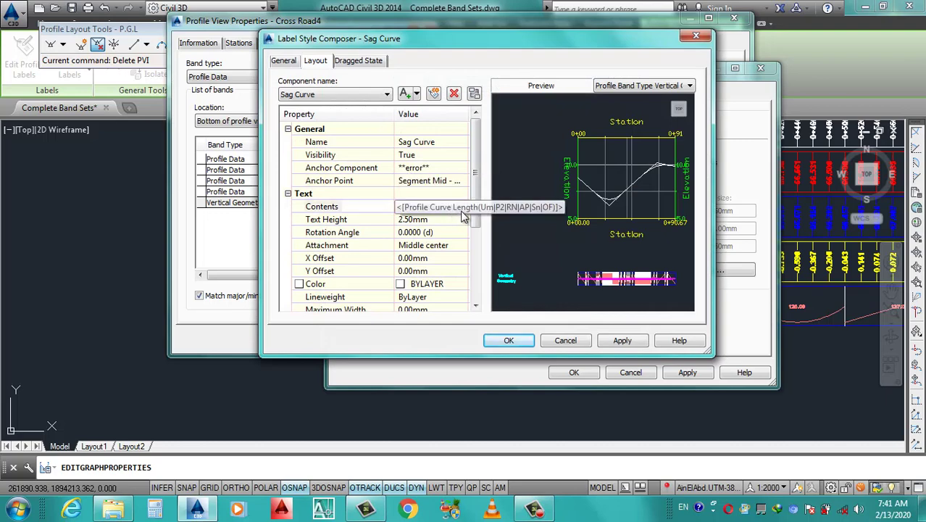
pyautogui.click(464, 207)
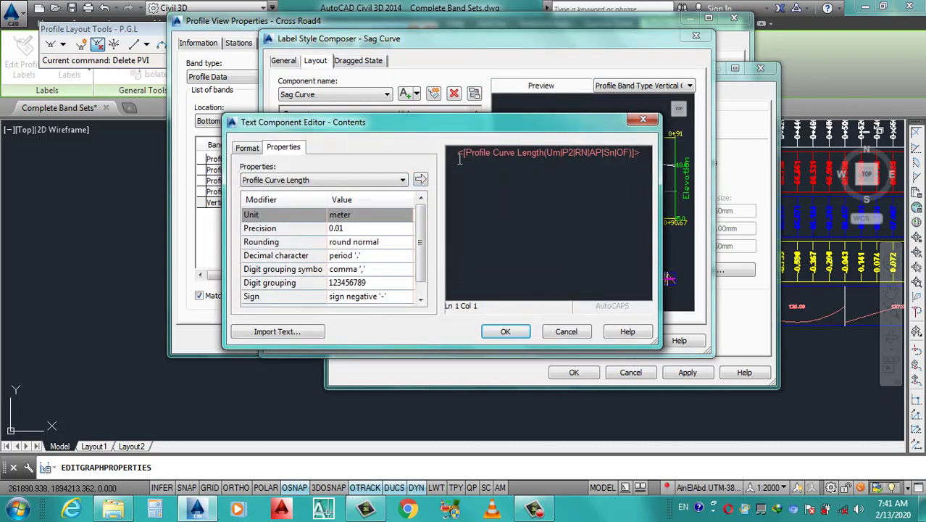
pyautogui.write('L=')
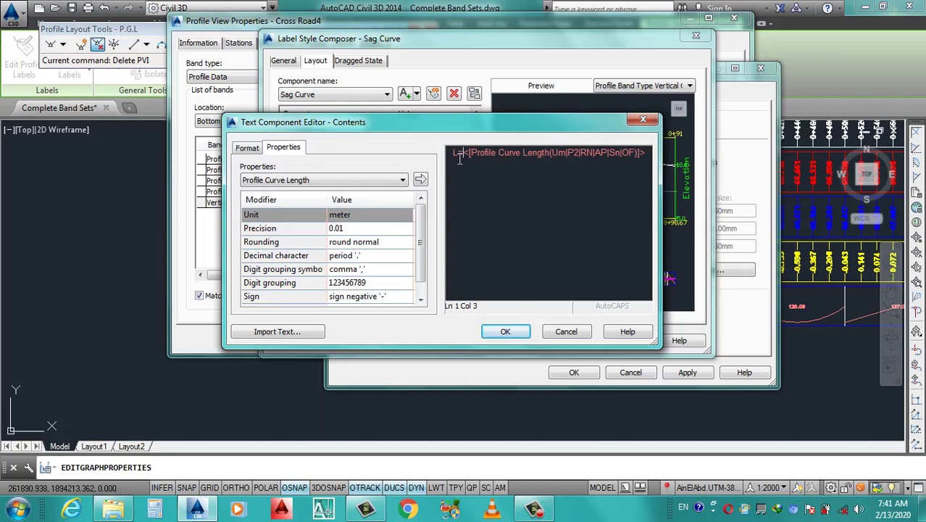
pyautogui.press('End')
pyautogui.write('m')
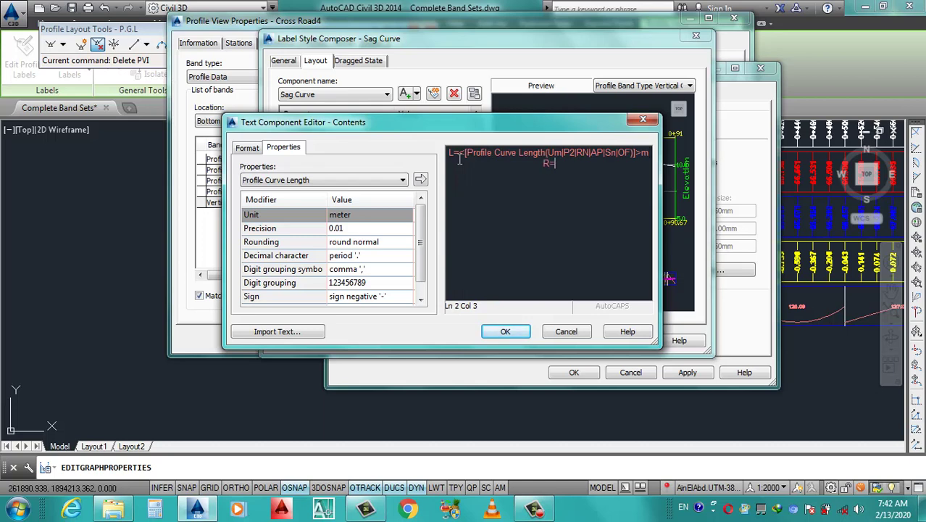
# Insert a Profile Curve Radius field at 0.001 precision followed by 'm'.
pyautogui.click(326, 180)
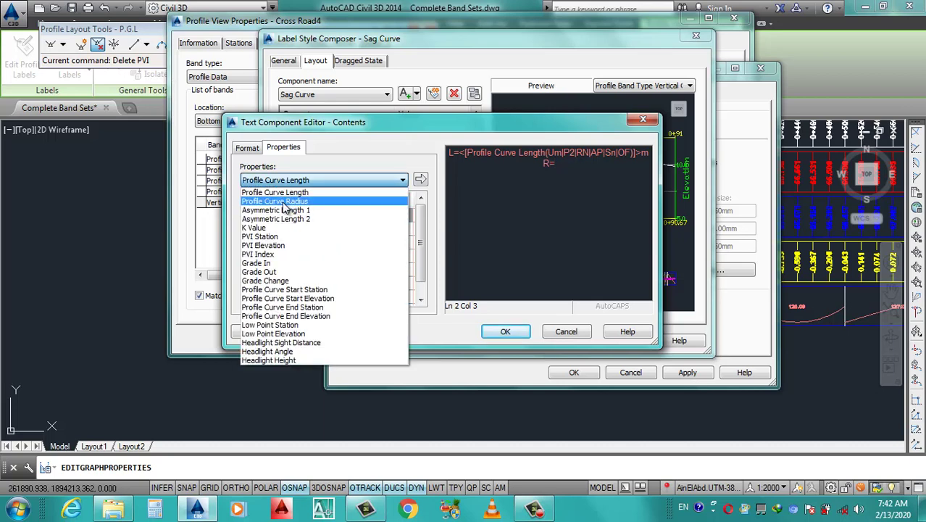
pyautogui.click(290, 202)
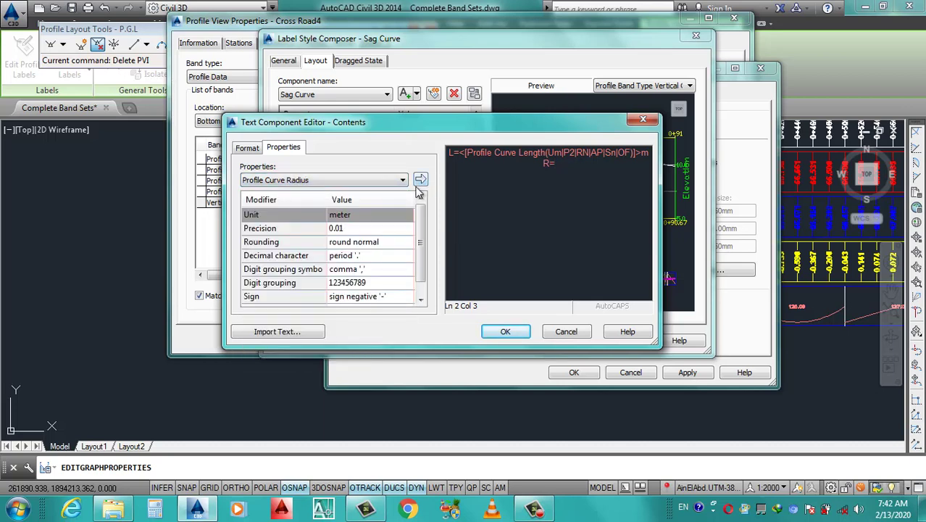
pyautogui.click(353, 227)
pyautogui.click(353, 228)
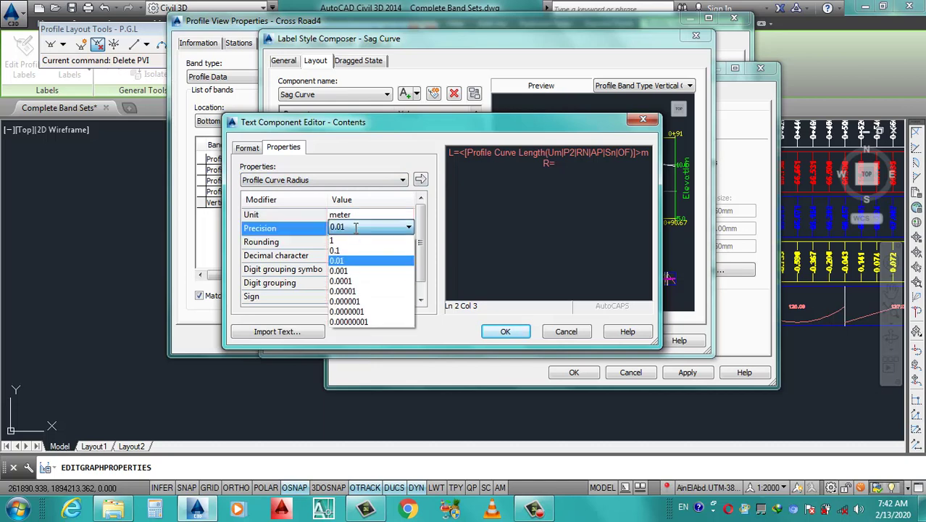
pyautogui.click(349, 271)
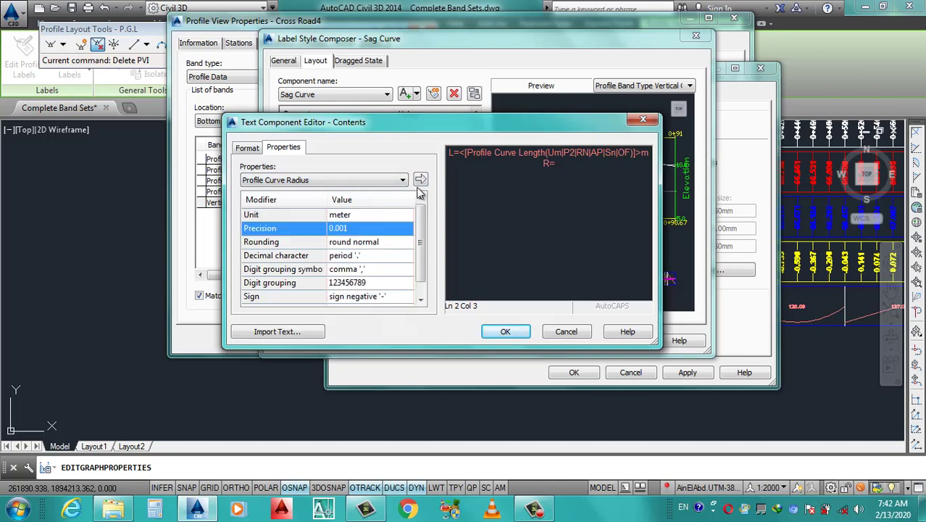
pyautogui.click(420, 181)
pyautogui.click(615, 180)
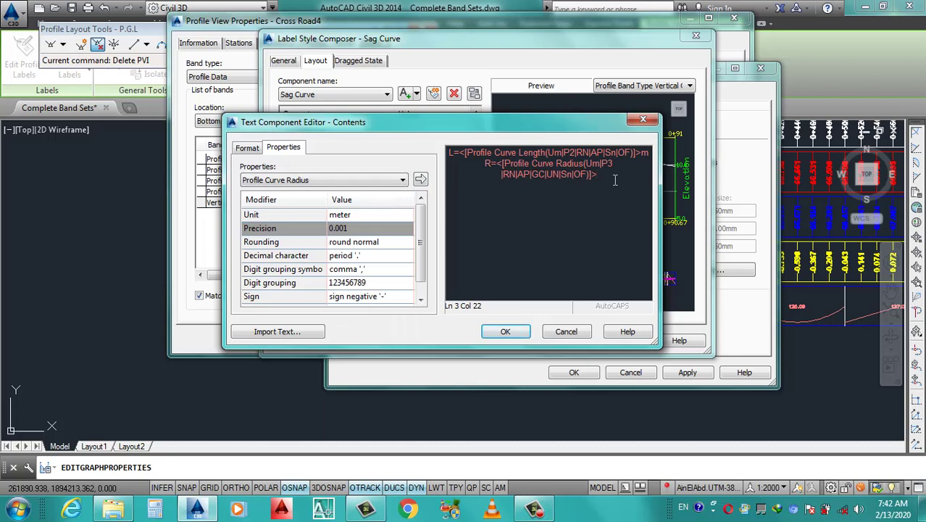
pyautogui.write('m')
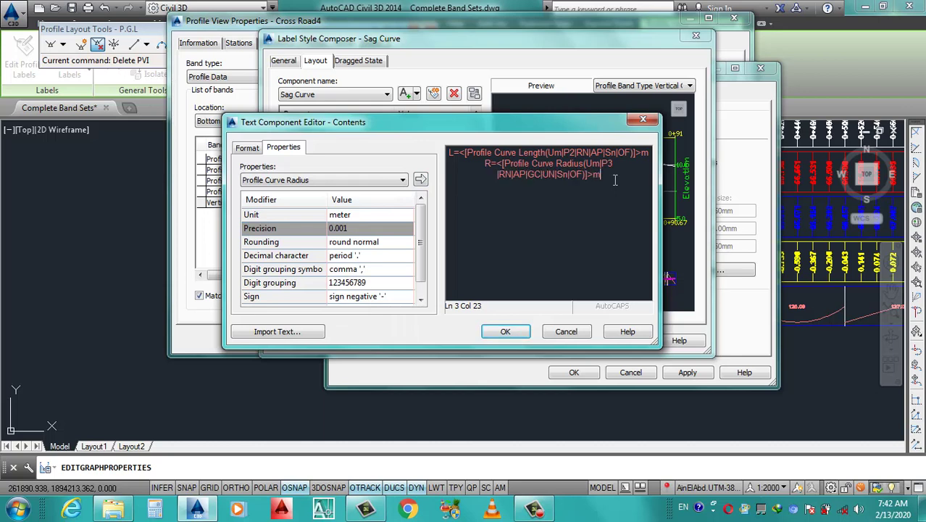
# Make all the sag curve label text bold blue and accept the contents.
pyautogui.moveTo(612, 182); pyautogui.dragTo(409, 138)
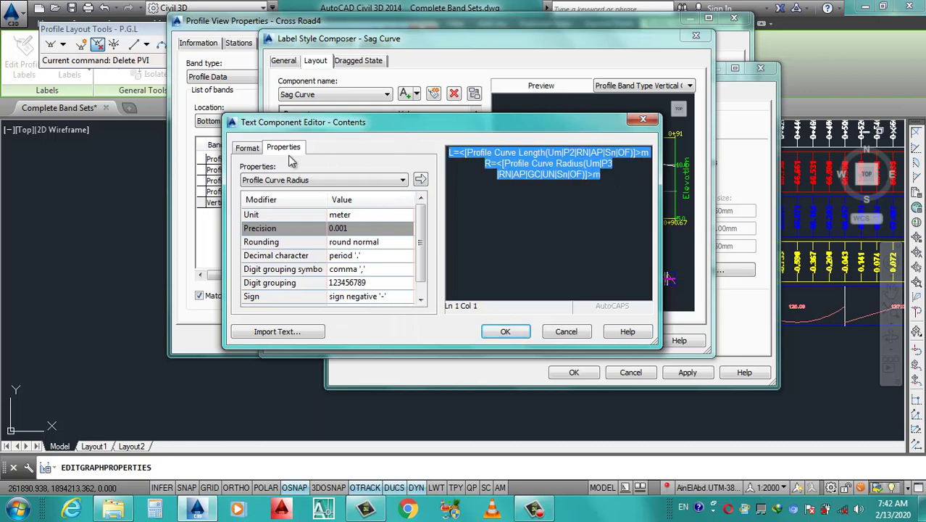
pyautogui.click(247, 148)
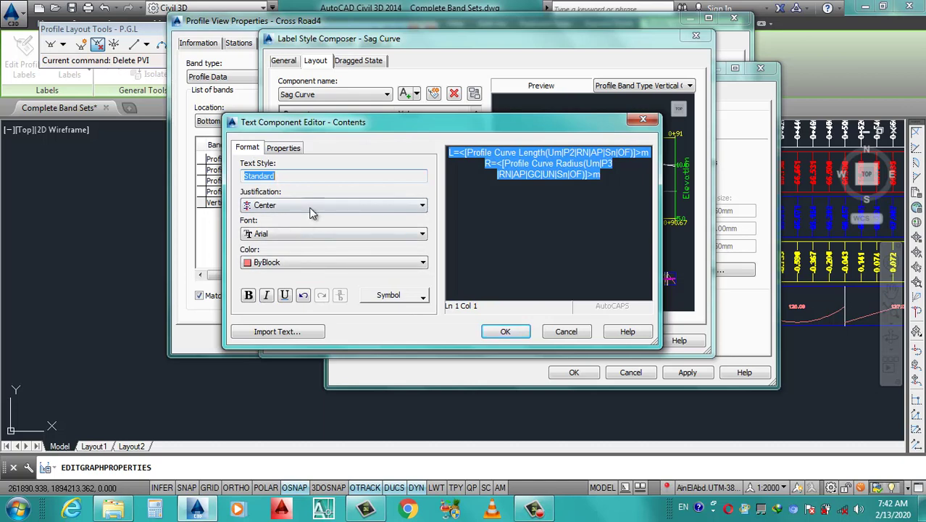
pyautogui.click(290, 262)
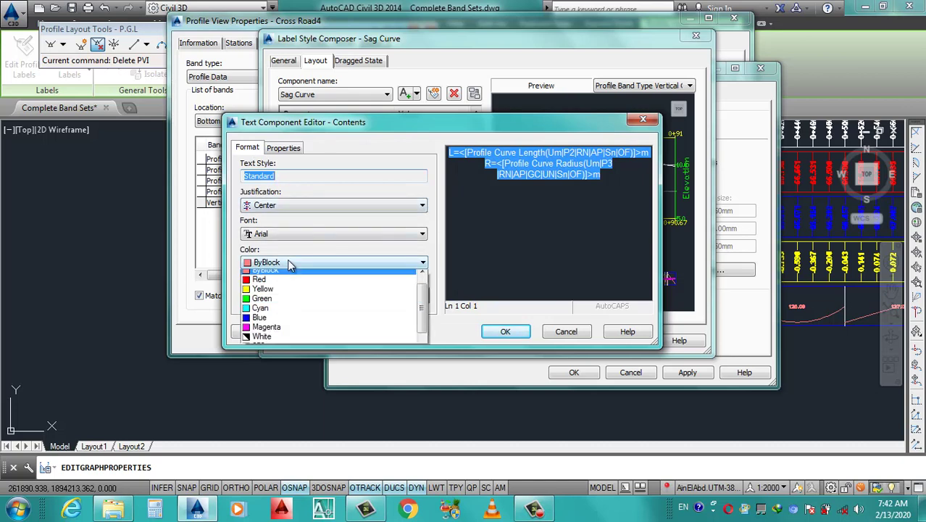
pyautogui.click(267, 323)
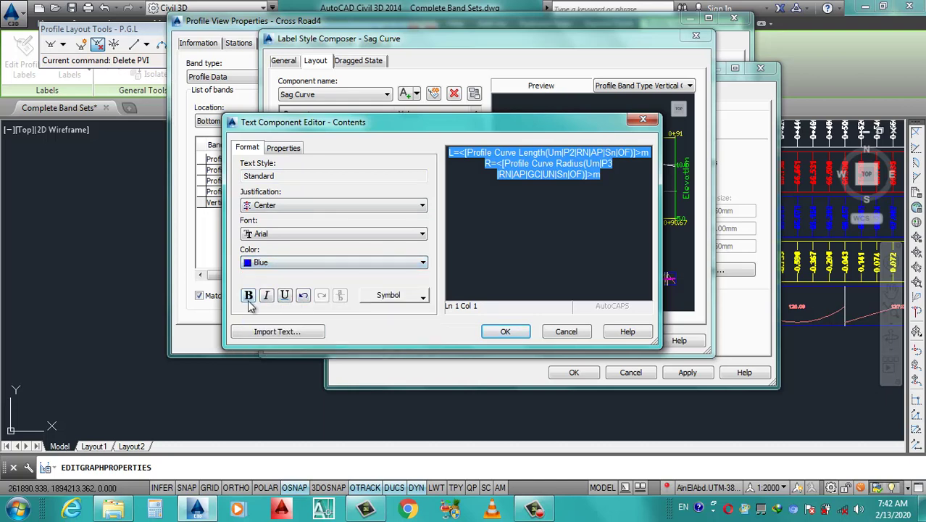
pyautogui.click(248, 297)
pyautogui.click(505, 335)
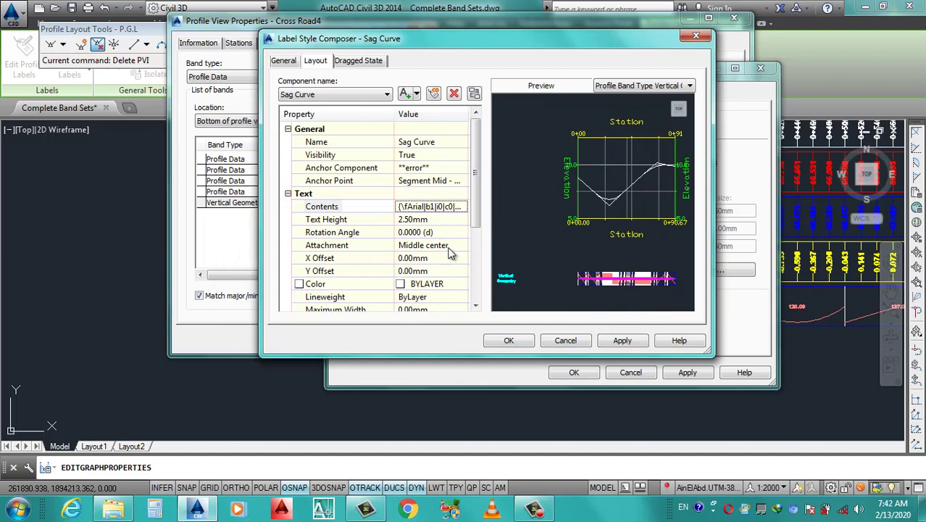
# Set the sag label component colour to blue, apply and close, then show the Display settings.
pyautogui.click(462, 283)
pyautogui.click(462, 283)
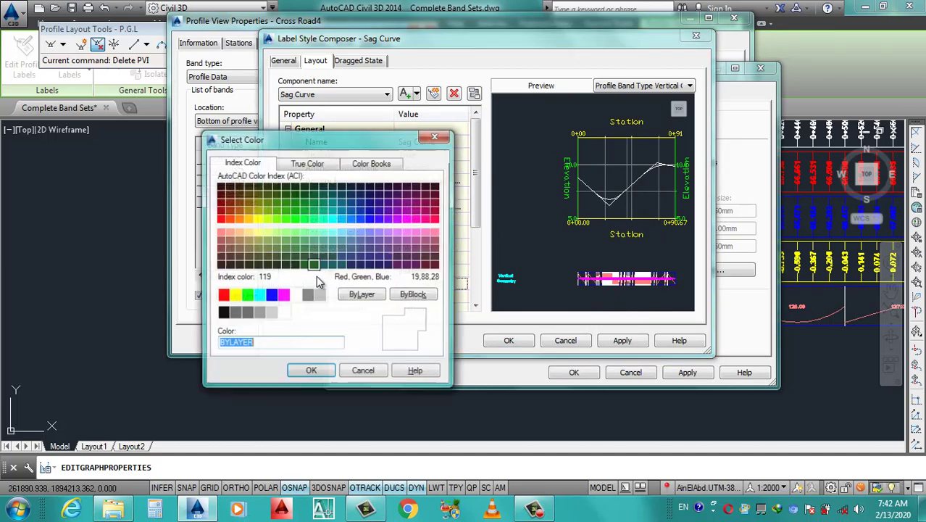
pyautogui.click(271, 295)
pyautogui.click(311, 372)
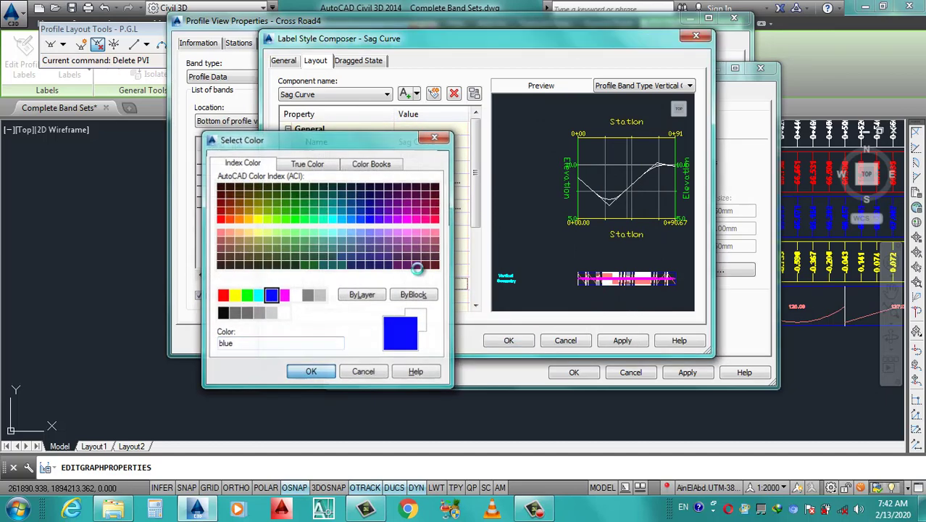
pyautogui.scroll(-3, 476, 218)
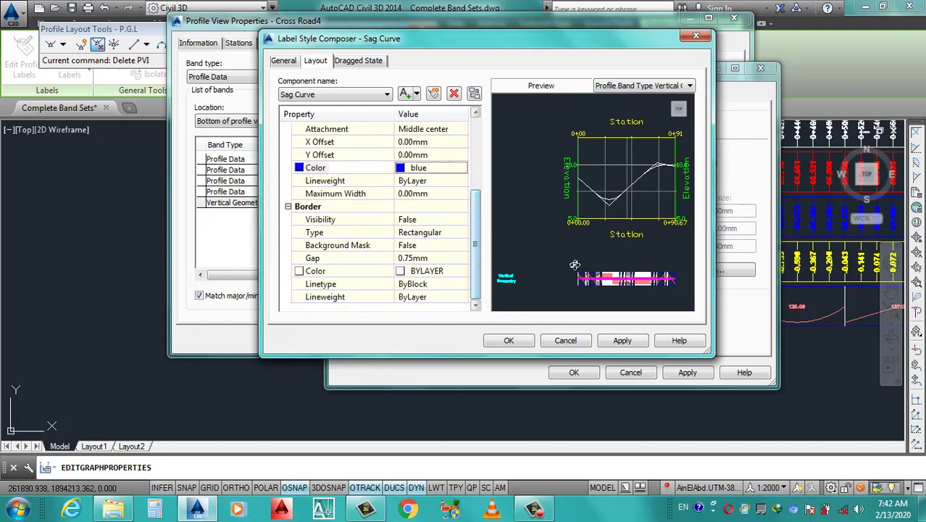
pyautogui.click(624, 342)
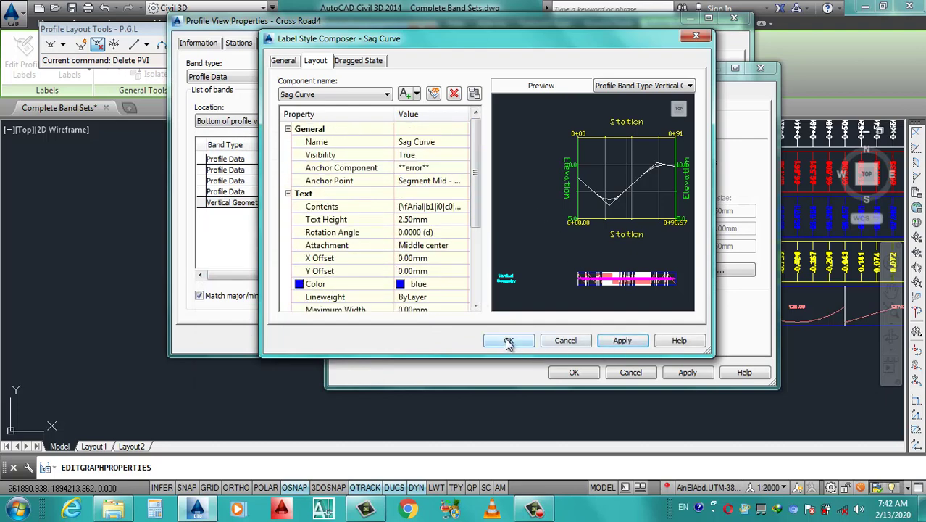
pyautogui.click(508, 343)
pyautogui.click(443, 93)
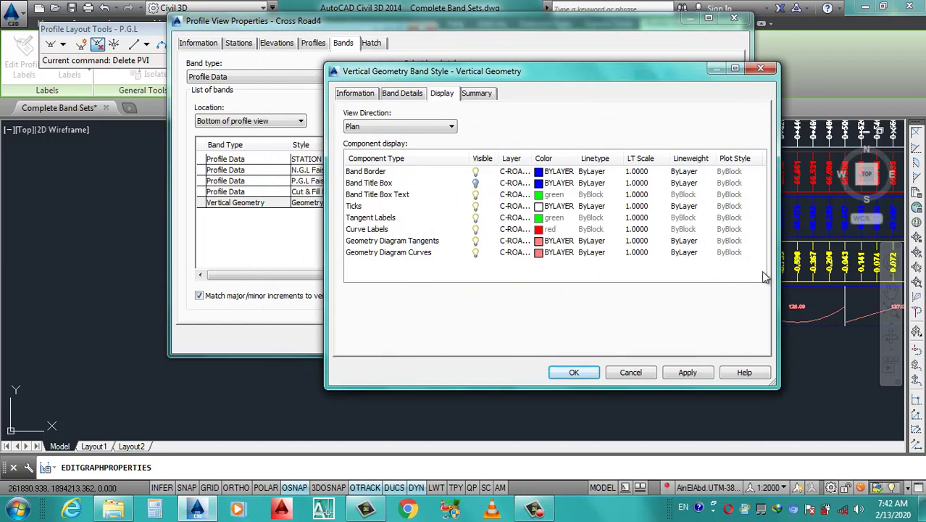
# Colour the Band Border, Band Title Box and Ticks components magenta in the Display list.
pyautogui.click(540, 174)
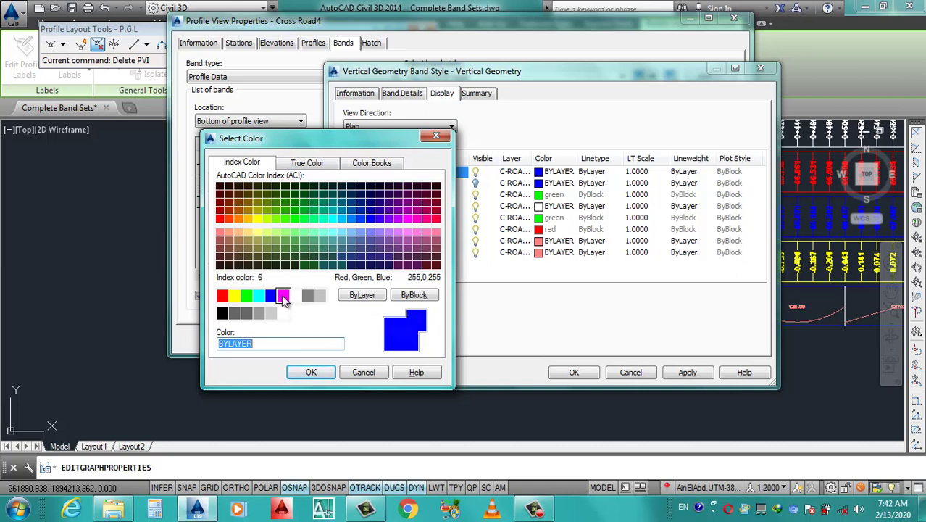
pyautogui.click(284, 297)
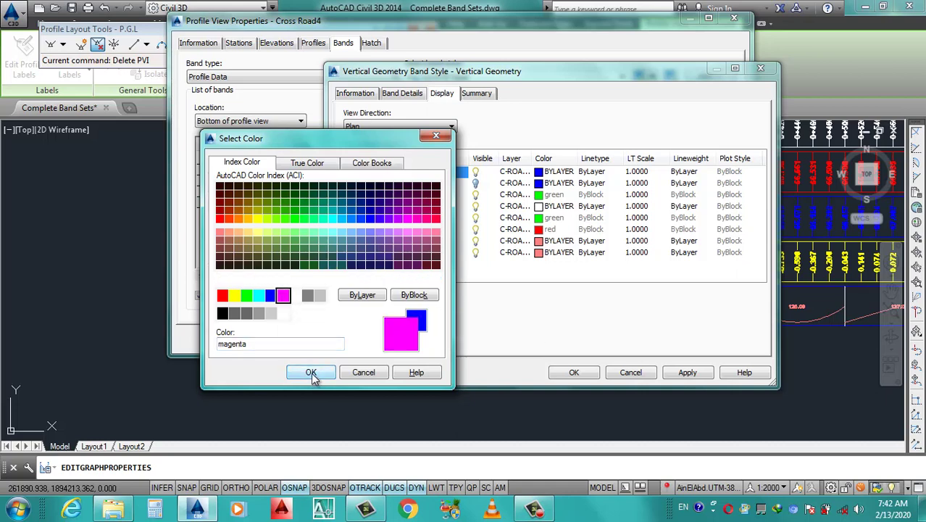
pyautogui.click(311, 372)
pyautogui.click(539, 184)
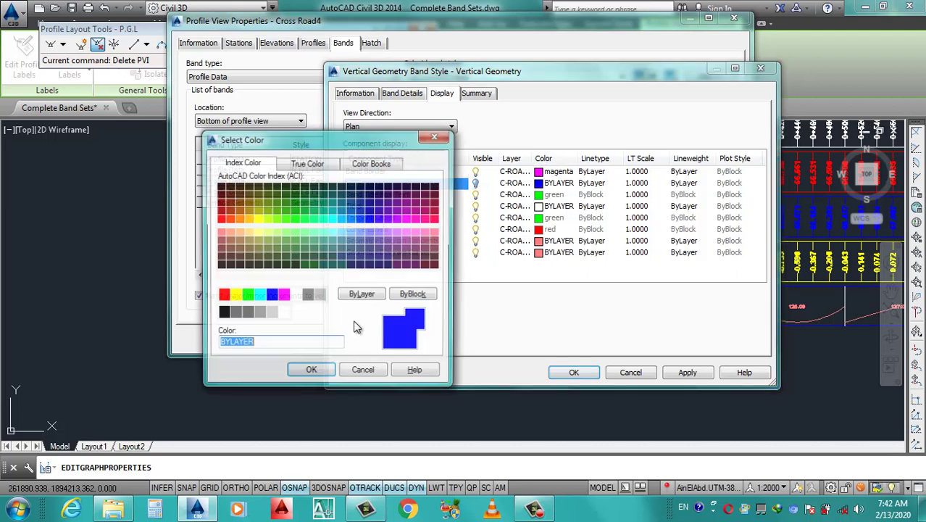
pyautogui.click(283, 296)
pyautogui.click(326, 371)
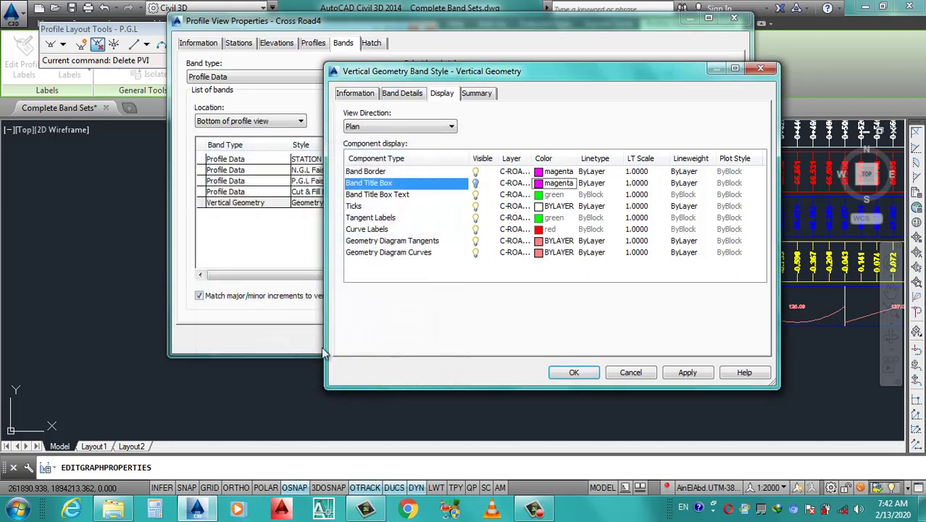
pyautogui.click(540, 205)
pyautogui.click(283, 295)
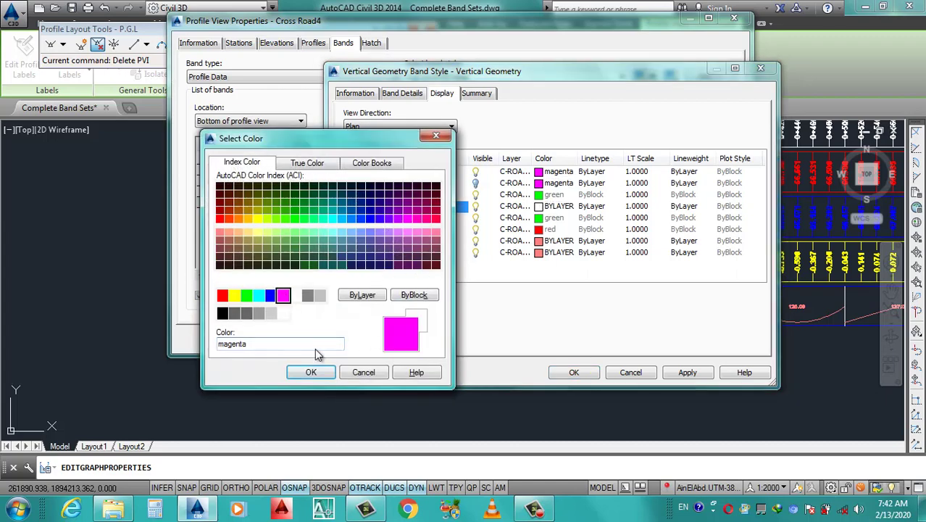
pyautogui.click(311, 372)
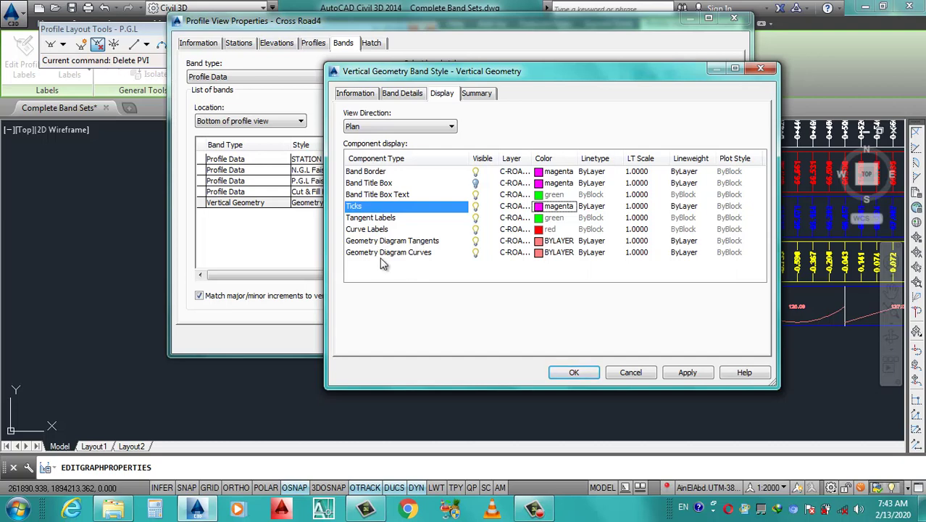
# Colour the geometry diagram curves cyan and the diagram tangents yellow.
pyautogui.click(540, 259)
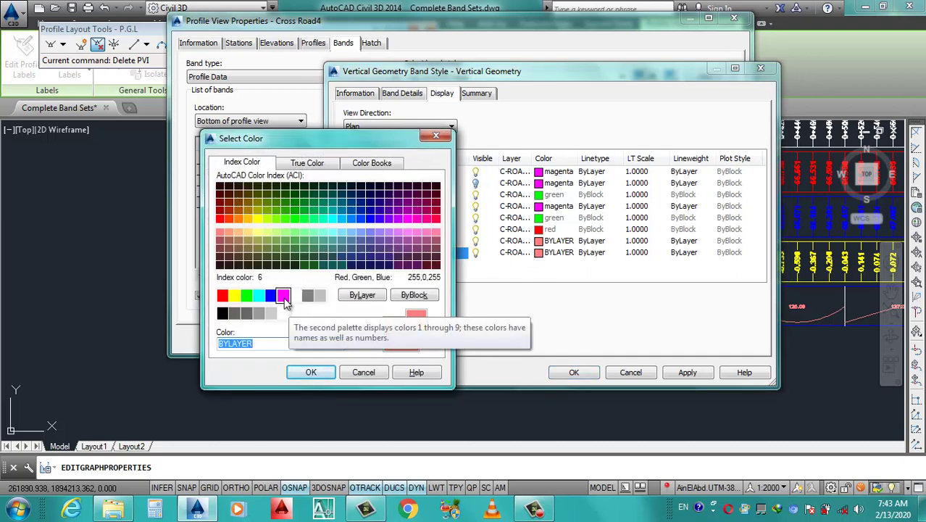
pyautogui.click(259, 295)
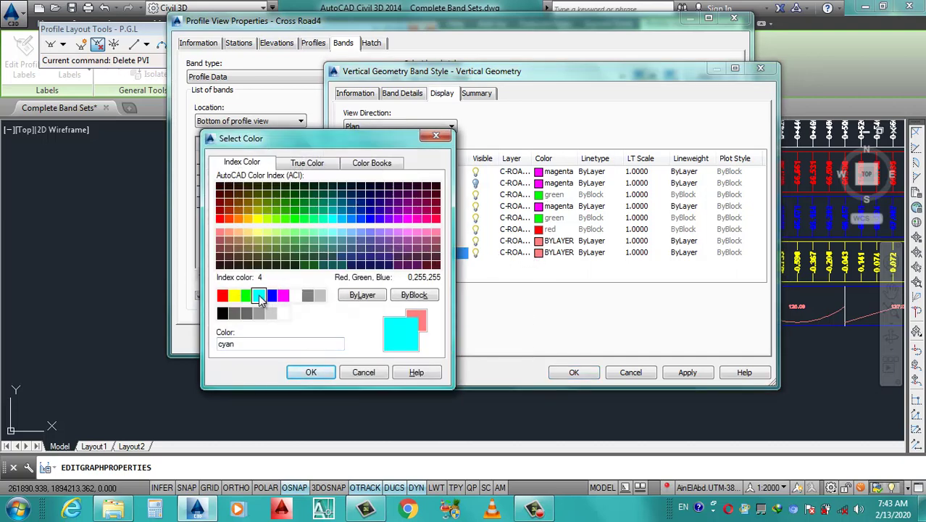
pyautogui.click(311, 372)
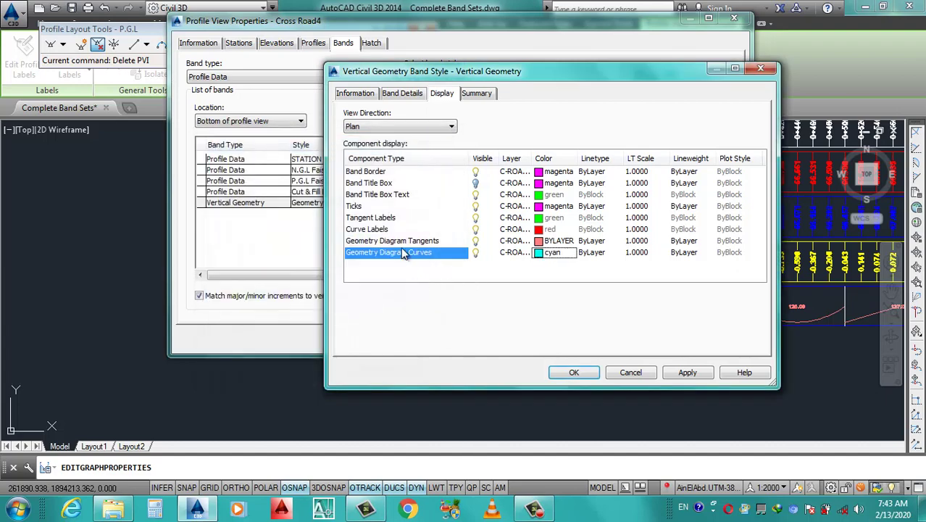
pyautogui.click(551, 240)
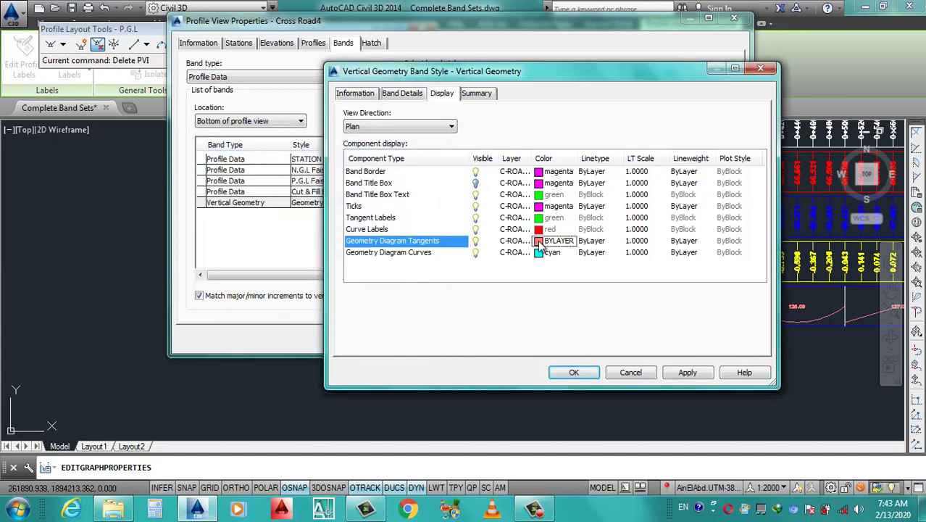
pyautogui.click(551, 240)
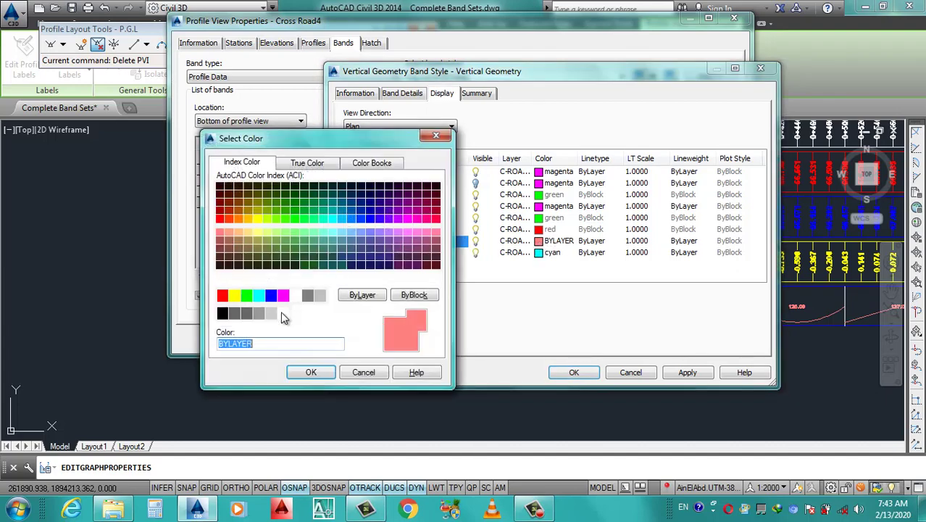
pyautogui.click(235, 296)
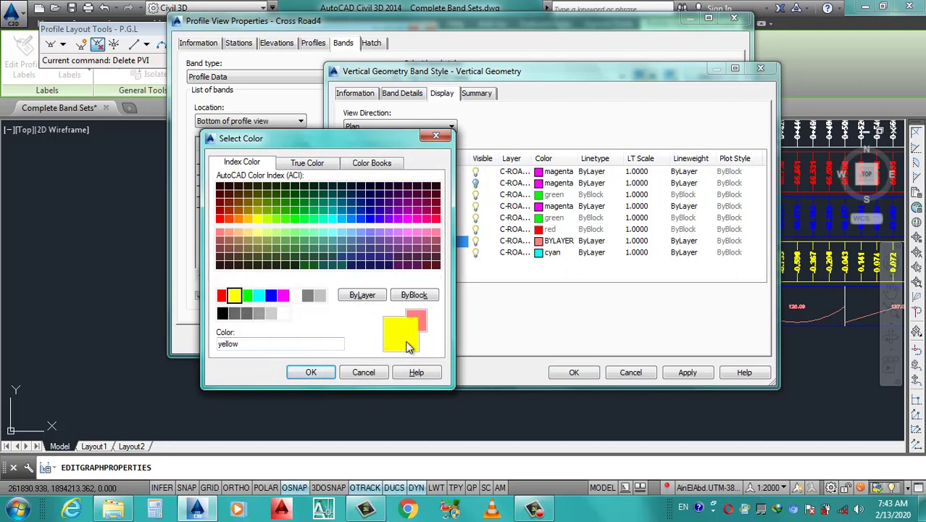
pyautogui.click(311, 372)
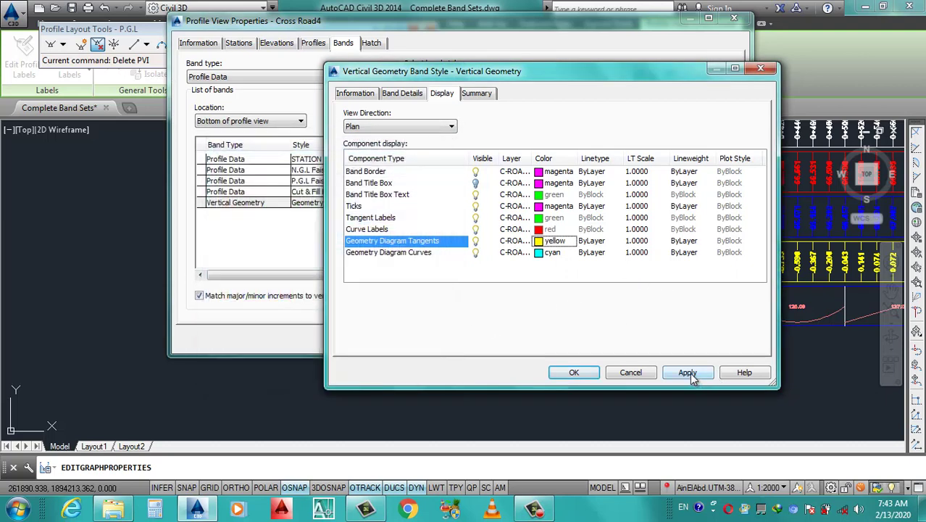
# Keep the edited Vertical Geometry style for the band and apply it to the profile view.
pyautogui.click(589, 375)
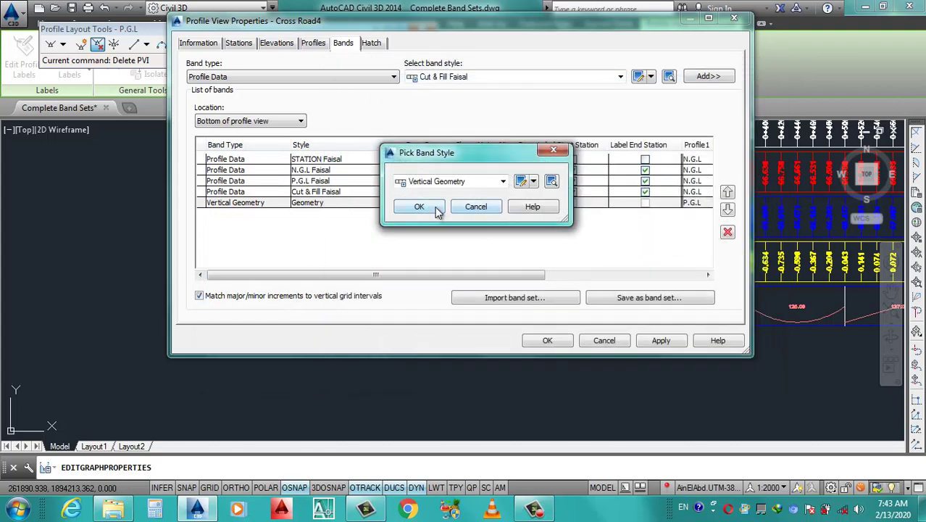
pyautogui.click(437, 208)
pyautogui.click(661, 340)
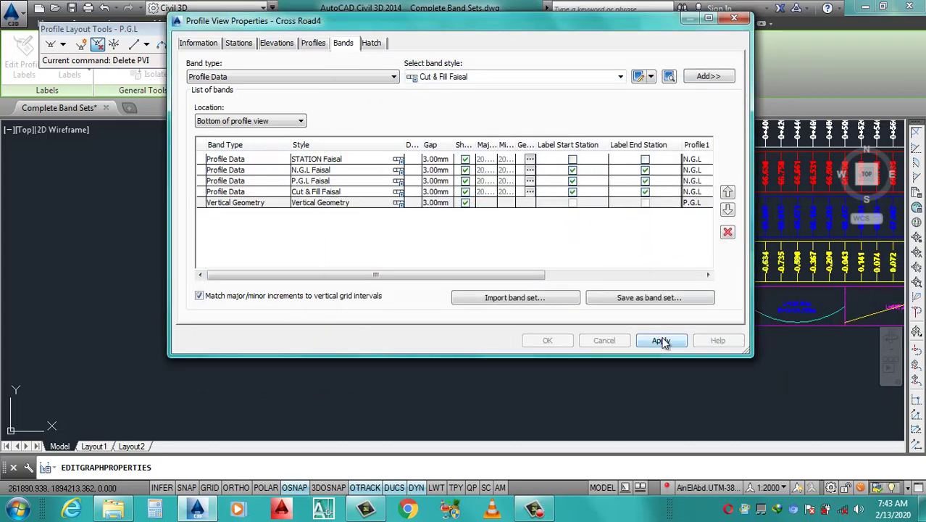
pyautogui.click(547, 341)
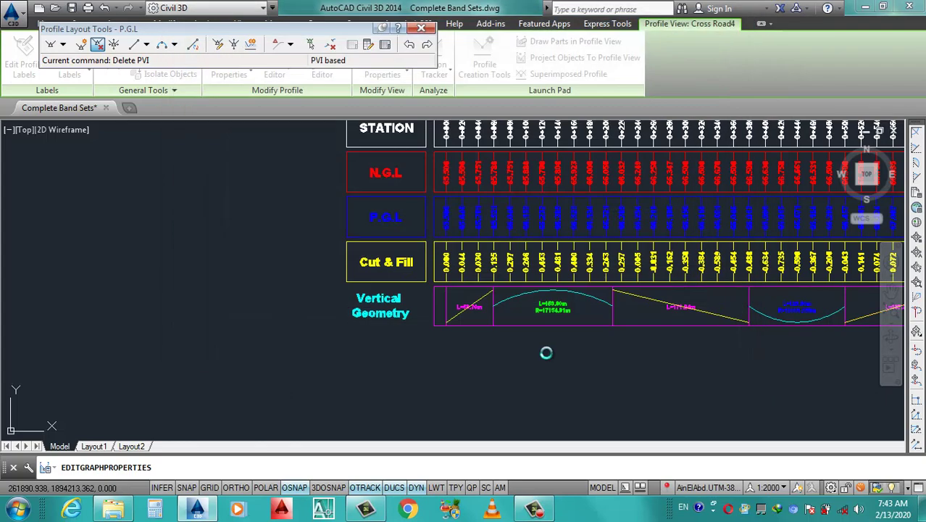
pyautogui.scroll(-4, 362, 279)
pyautogui.scroll(4, 467, 311)
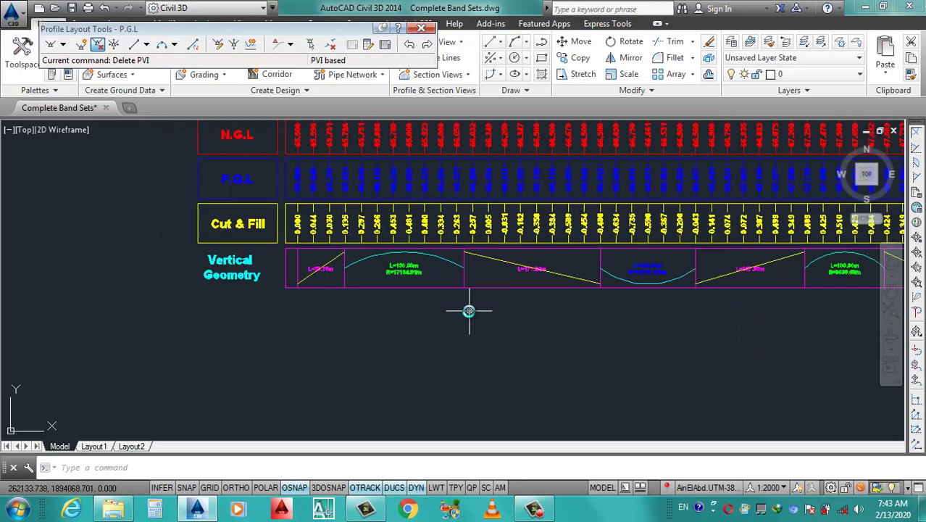
pyautogui.scroll(-3, 392, 299)
pyautogui.scroll(3, 662, 304)
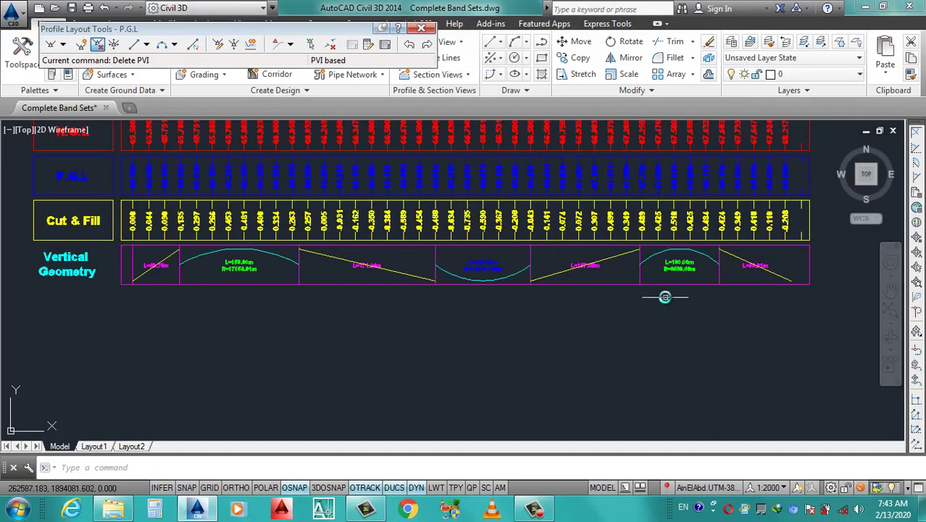
pyautogui.scroll(-2, 600, 304)
pyautogui.scroll(4, 391, 299)
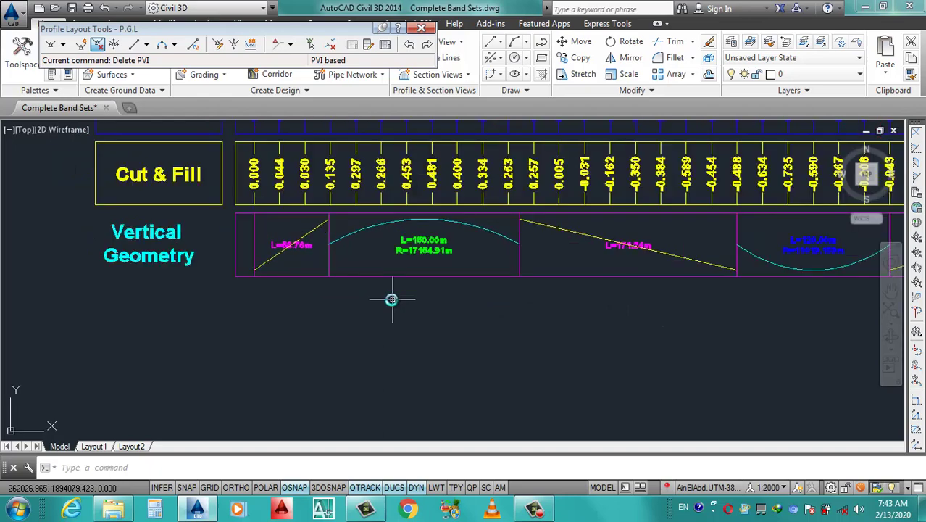
pyautogui.scroll(2, 303, 248)
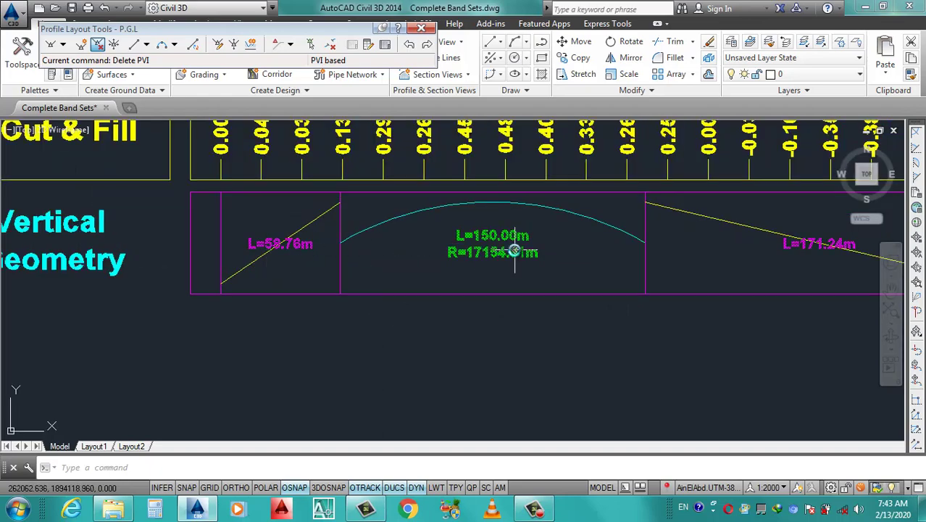
pyautogui.scroll(-5, 545, 269)
pyautogui.scroll(5, 671, 262)
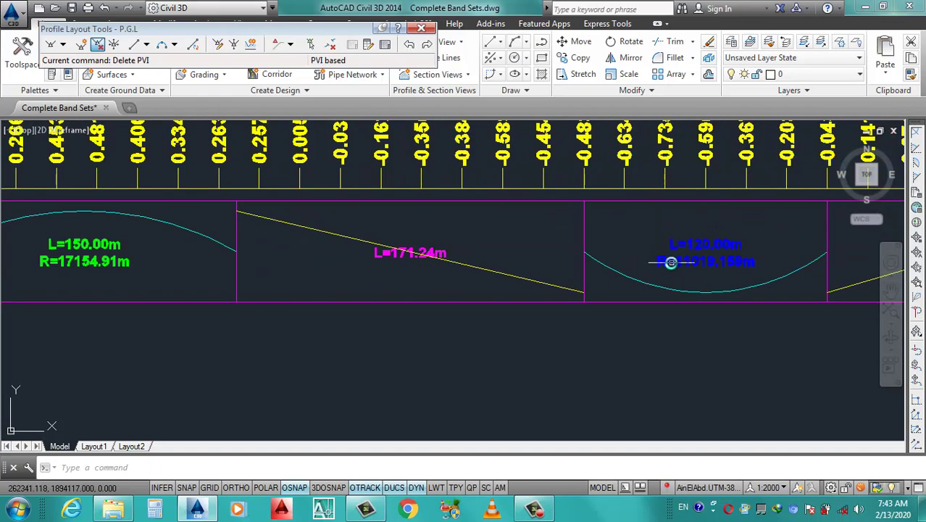
pyautogui.scroll(2, 672, 262)
pyautogui.scroll(-3, 435, 269)
pyautogui.scroll(-2, 556, 293)
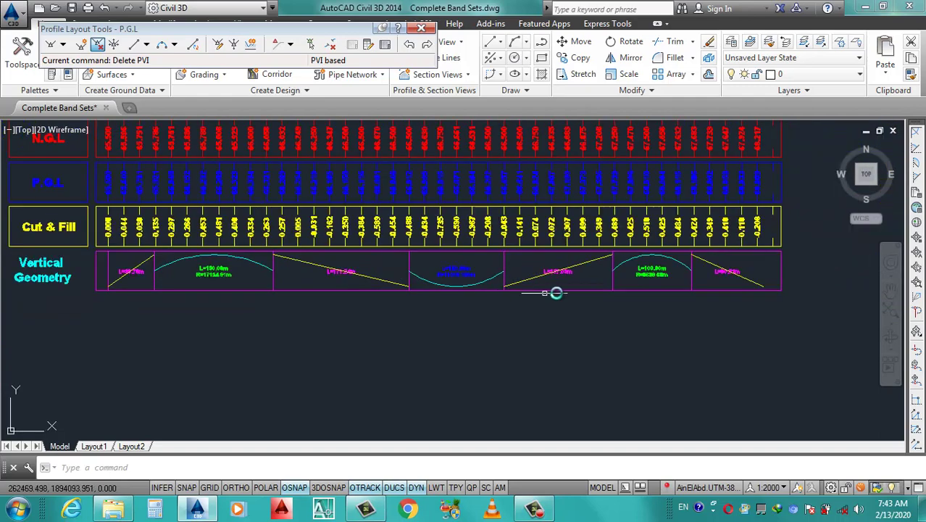
pyautogui.scroll(-5, 730, 269)
pyautogui.scroll(5, 478, 282)
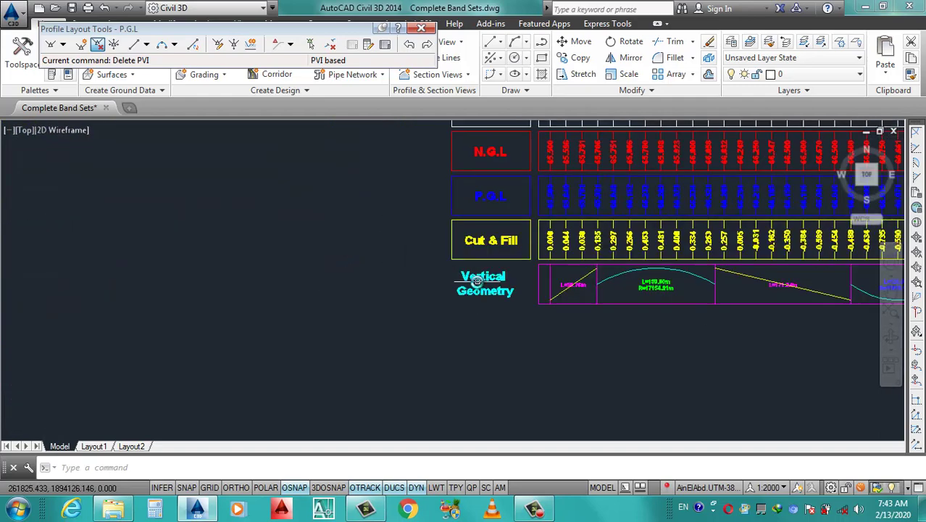
pyautogui.scroll(2, 478, 281)
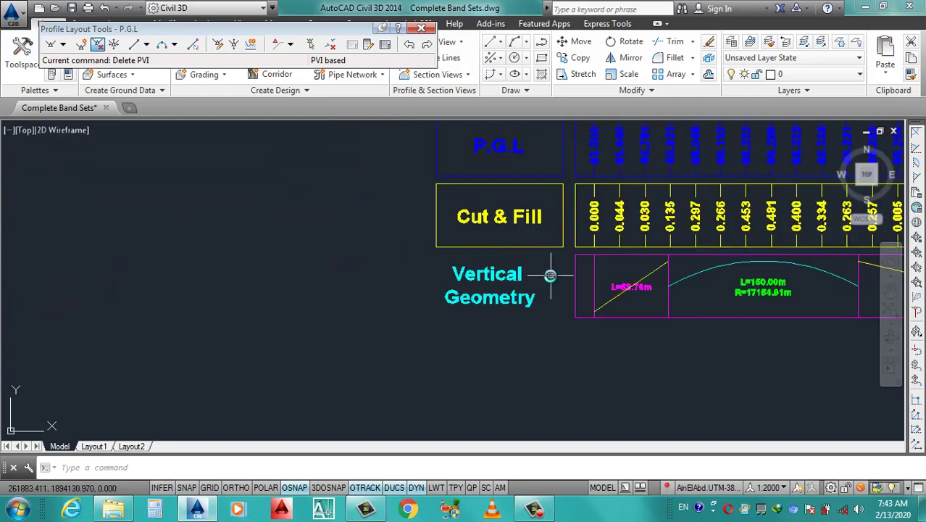
pyautogui.click(559, 250)
pyautogui.click(545, 236)
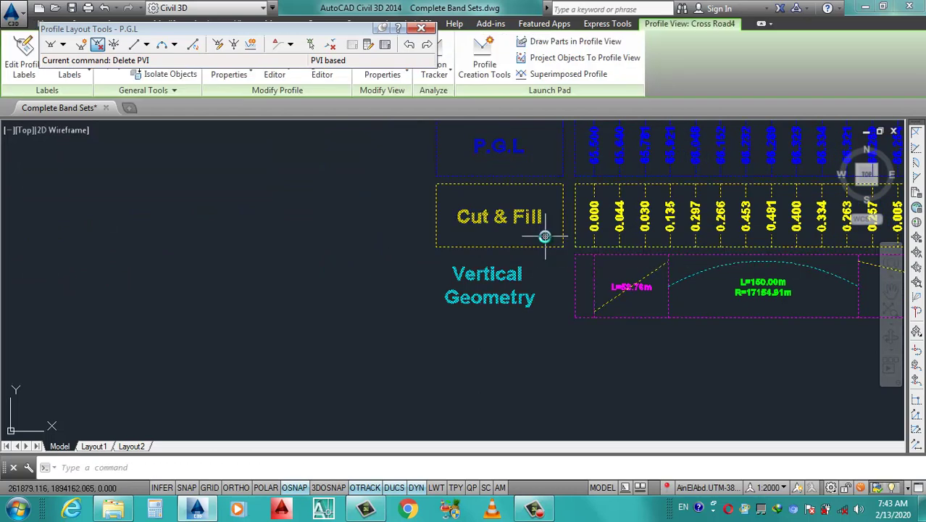
# Edit the Vertical Geometry band style from the profile view properties and make its title box visible.
pyautogui.rightClick(545, 236)
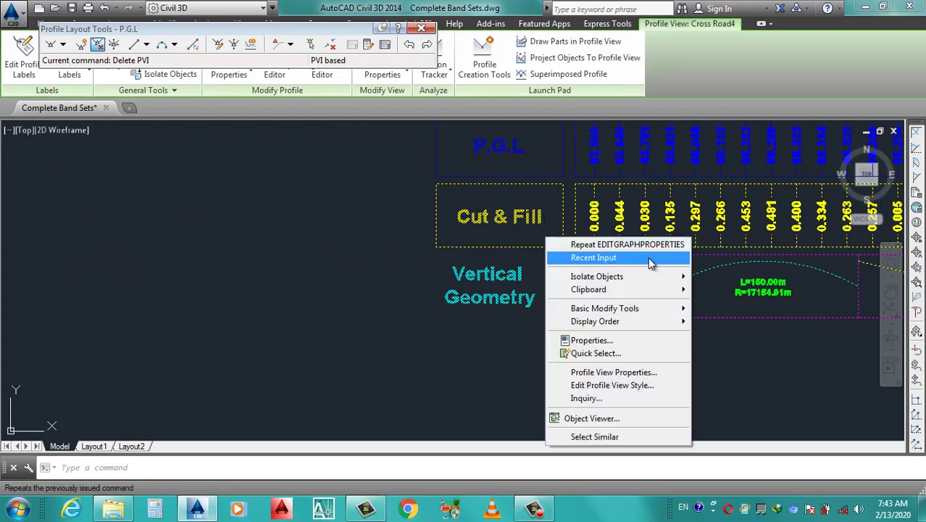
pyautogui.click(621, 372)
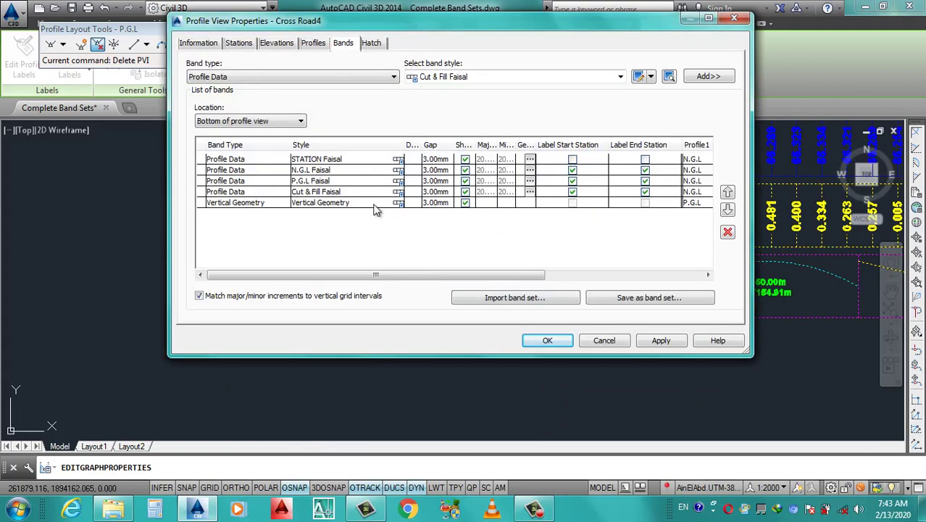
pyautogui.click(398, 203)
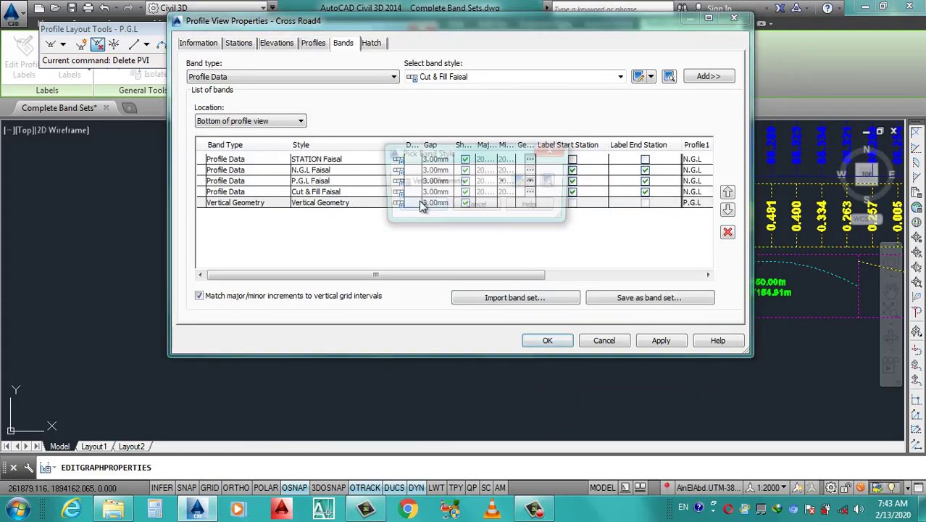
pyautogui.click(520, 181)
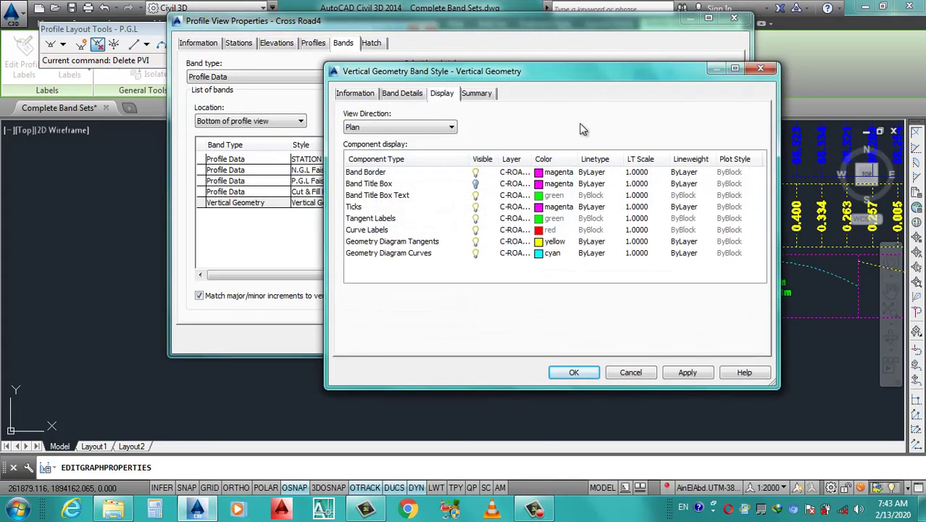
pyautogui.click(476, 184)
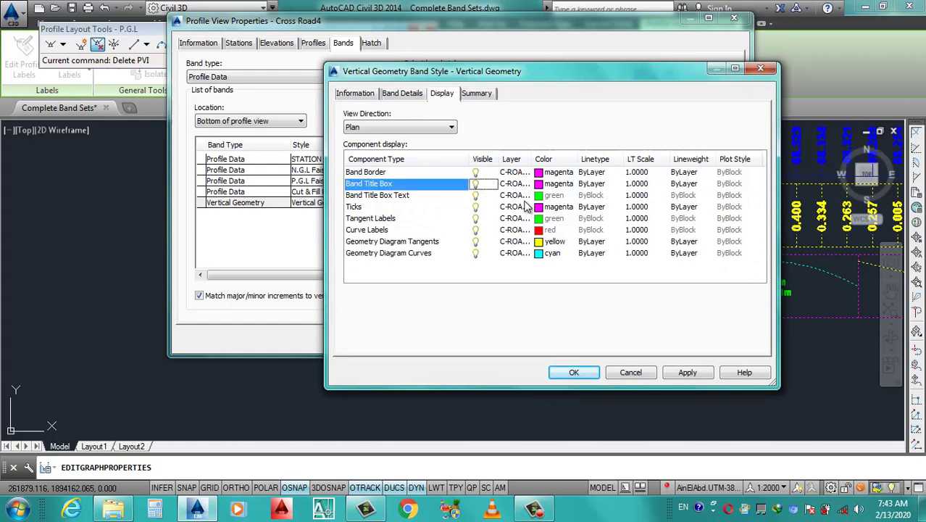
pyautogui.click(688, 373)
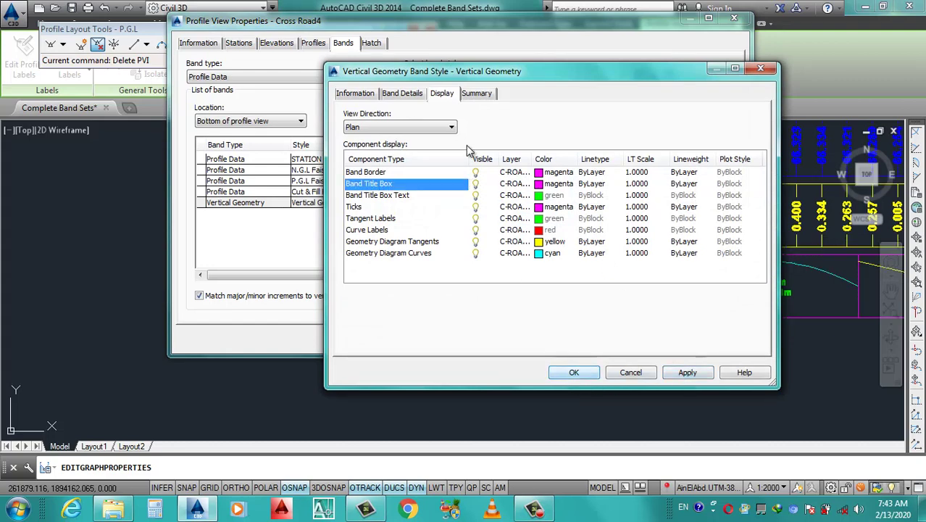
# Set the band offset to 5.00mm and text box width to 50.00mm, then accept the style.
pyautogui.click(407, 96)
pyautogui.moveTo(485, 218); pyautogui.dragTo(428, 232)
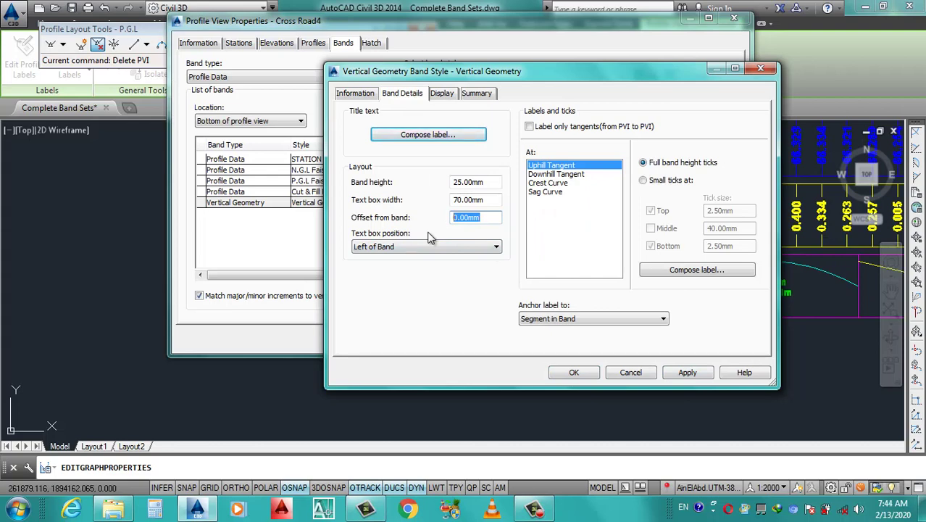
pyautogui.write('5')
pyautogui.moveTo(500, 200); pyautogui.dragTo(414, 221)
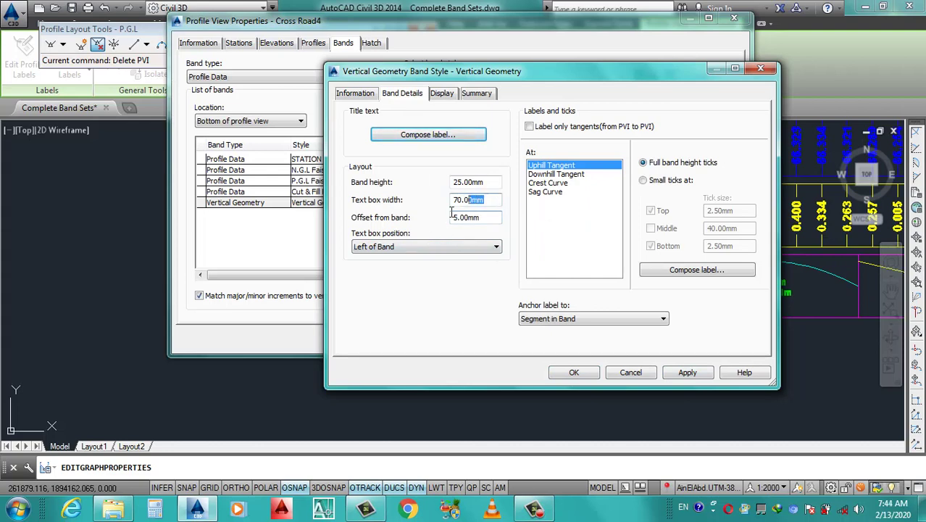
pyautogui.write('50')
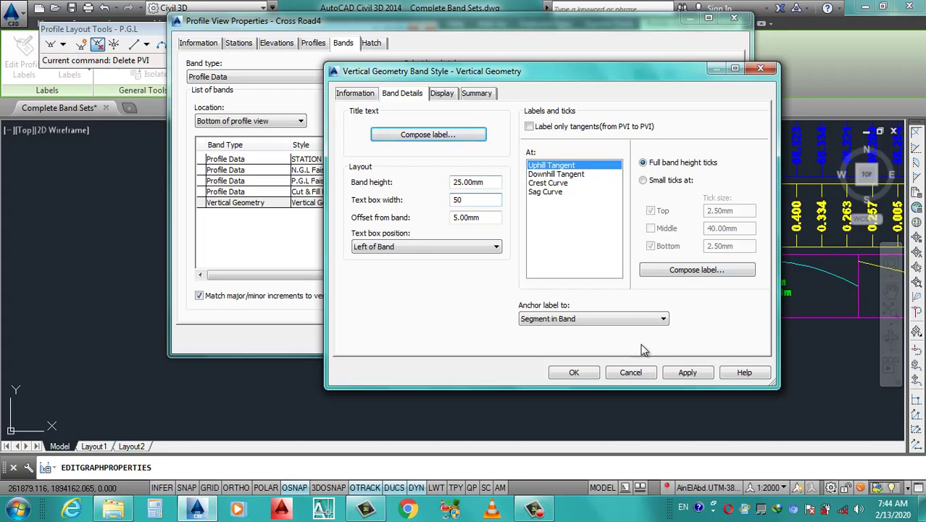
pyautogui.click(687, 373)
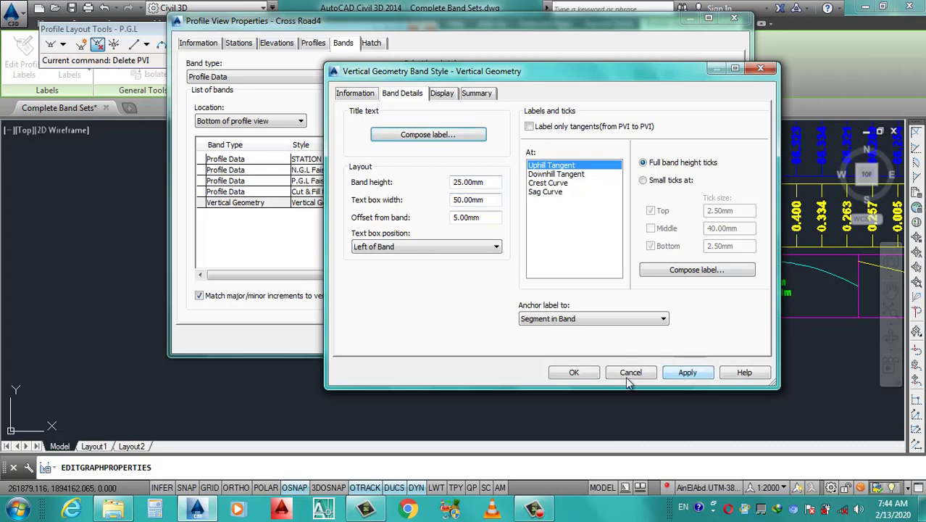
pyautogui.click(570, 379)
pyautogui.click(416, 207)
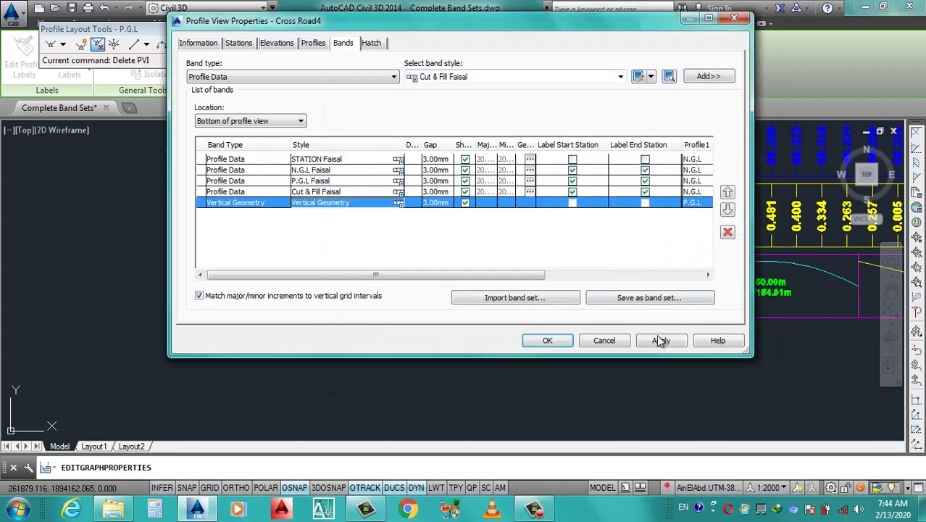
pyautogui.click(547, 341)
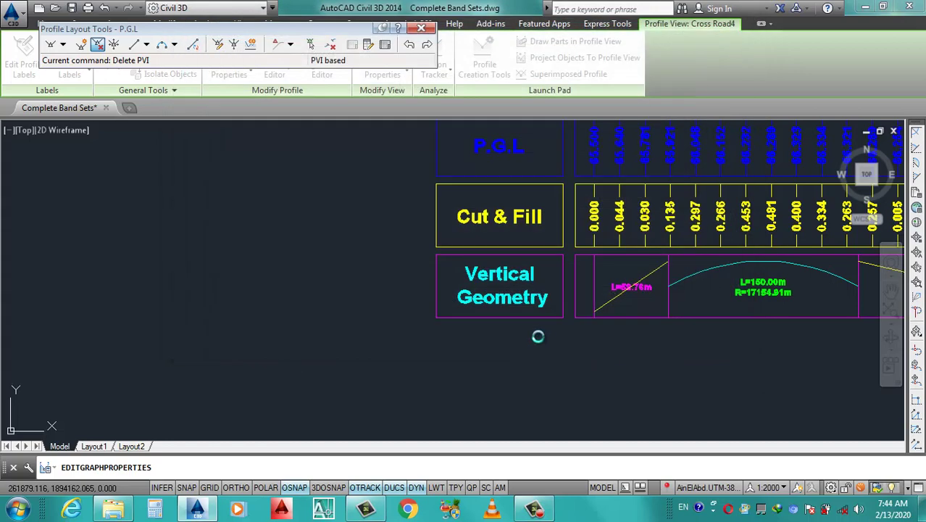
pyautogui.scroll(-2, 351, 279)
pyautogui.scroll(-1, 471, 316)
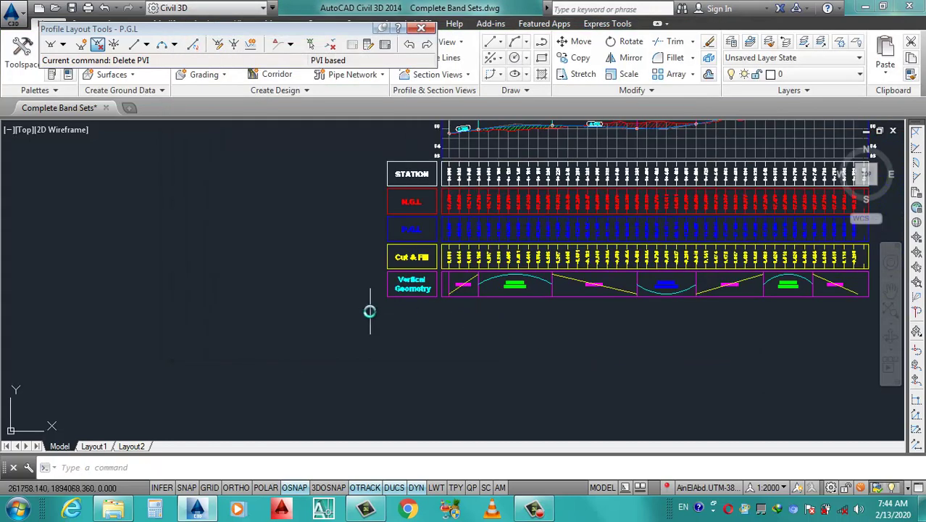
pyautogui.scroll(-1, 384, 307)
pyautogui.scroll(1, 417, 297)
pyautogui.scroll(-1, 377, 303)
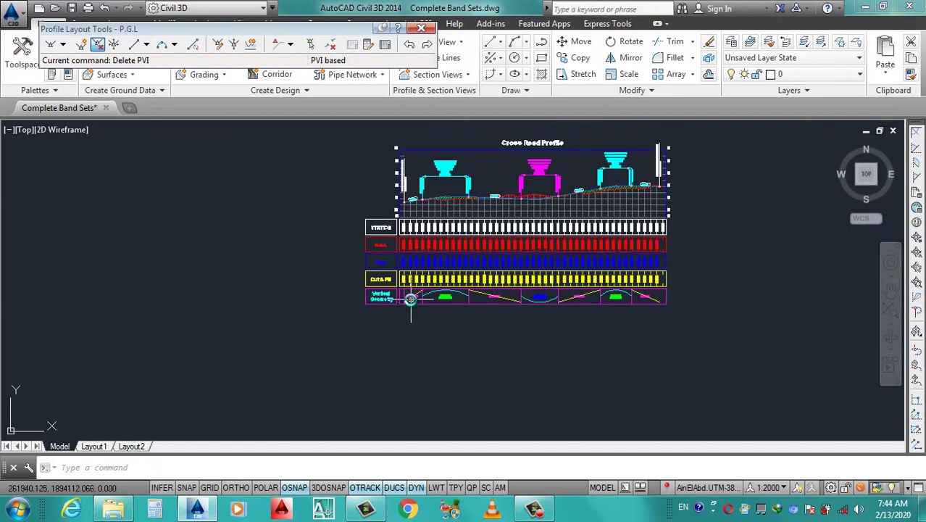
pyautogui.scroll(1, 409, 300)
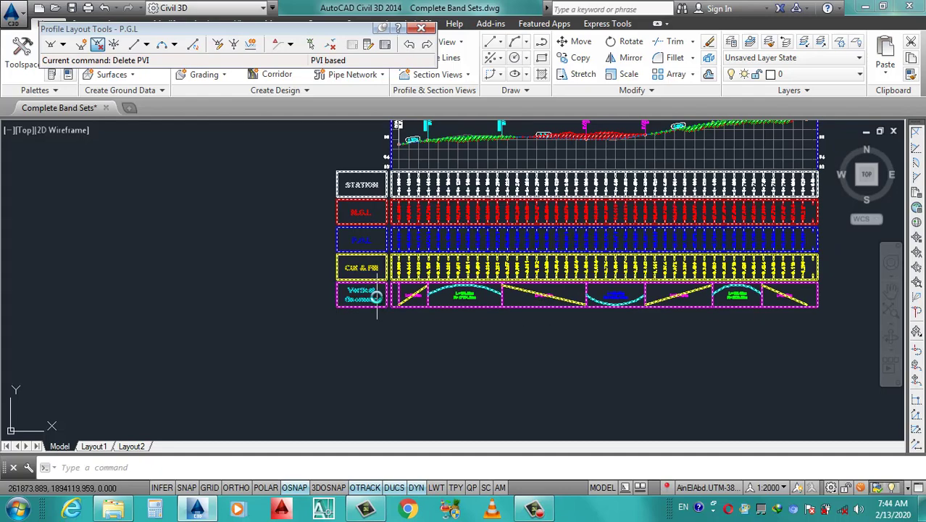
pyautogui.scroll(-1, 380, 297)
pyautogui.scroll(5, 352, 323)
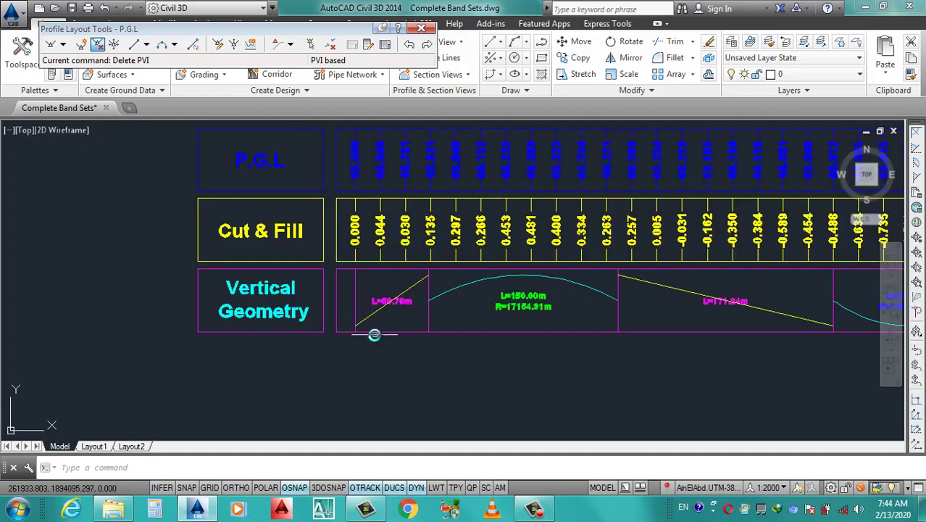
pyautogui.scroll(-1, 397, 335)
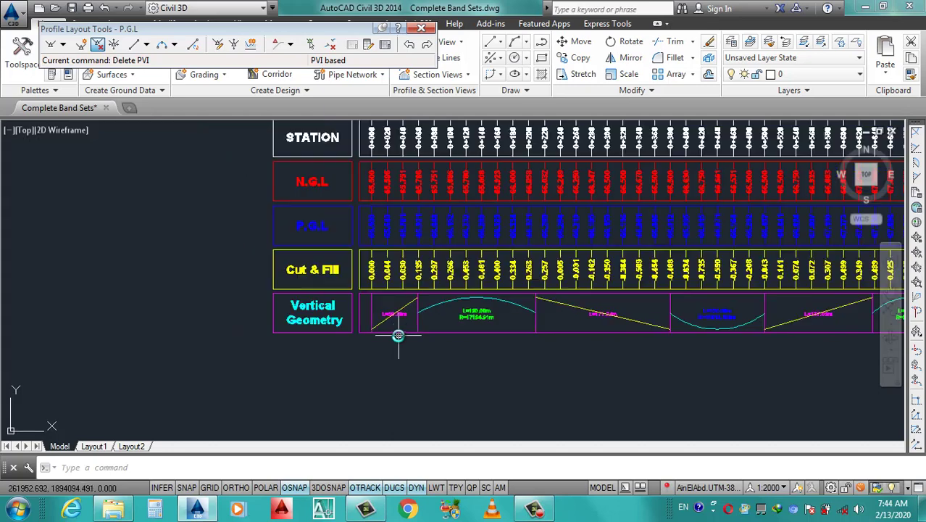
pyautogui.scroll(1, 399, 319)
pyautogui.scroll(1, 375, 336)
pyautogui.scroll(1, 338, 325)
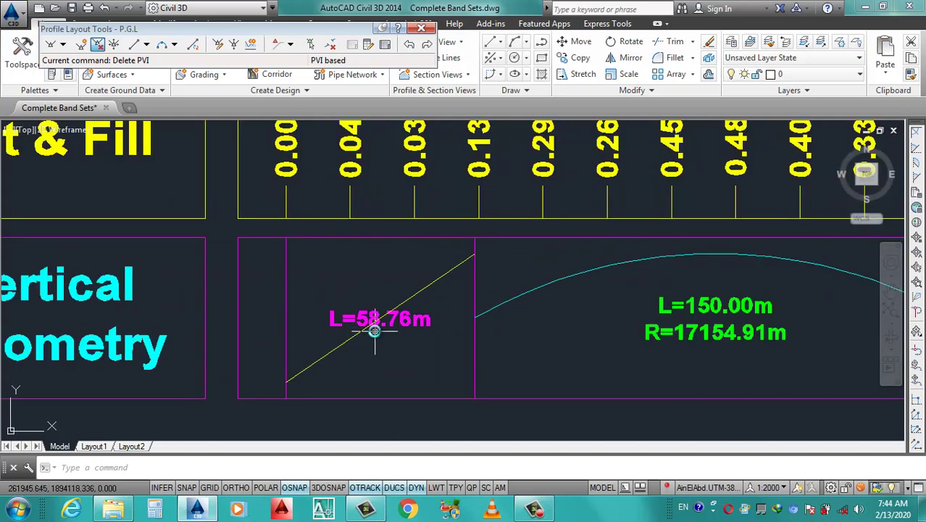
pyautogui.scroll(-2, 375, 331)
pyautogui.scroll(-2, 384, 275)
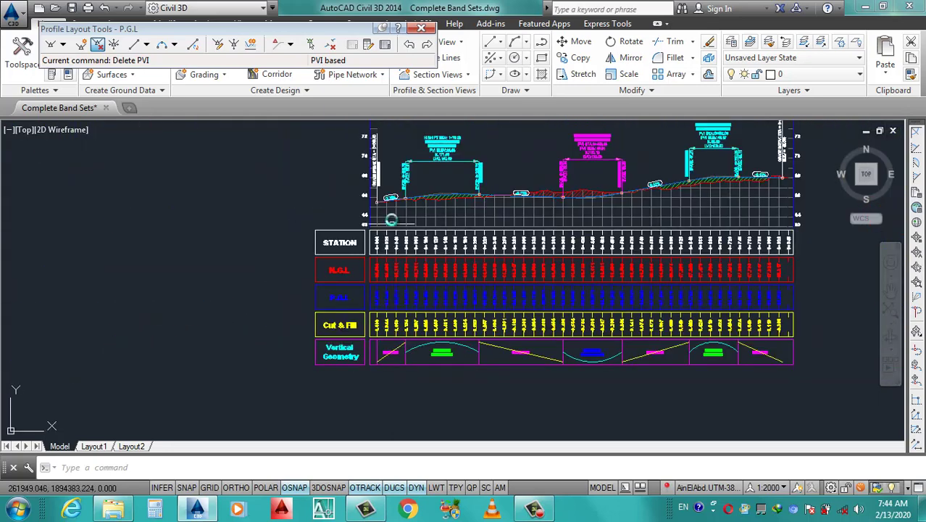
pyautogui.scroll(3, 391, 184)
pyautogui.scroll(2, 392, 210)
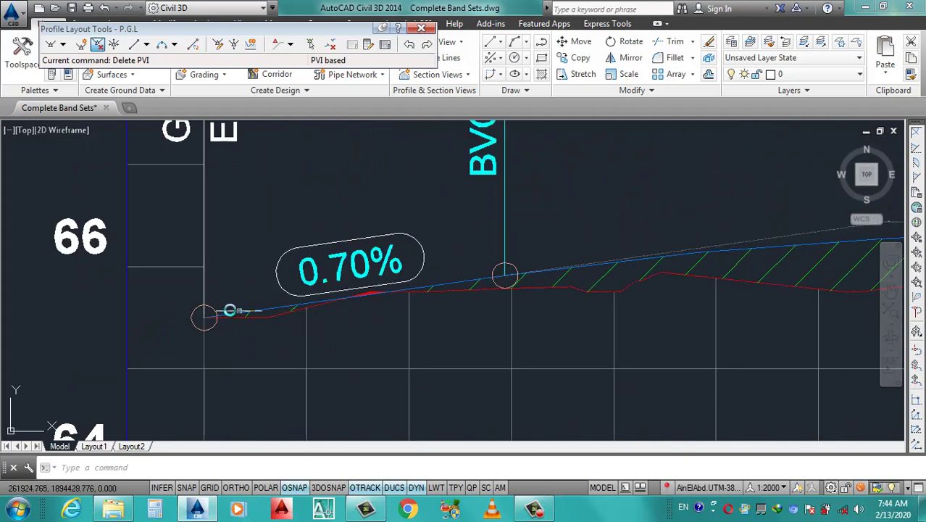
pyautogui.scroll(-4, 367, 239)
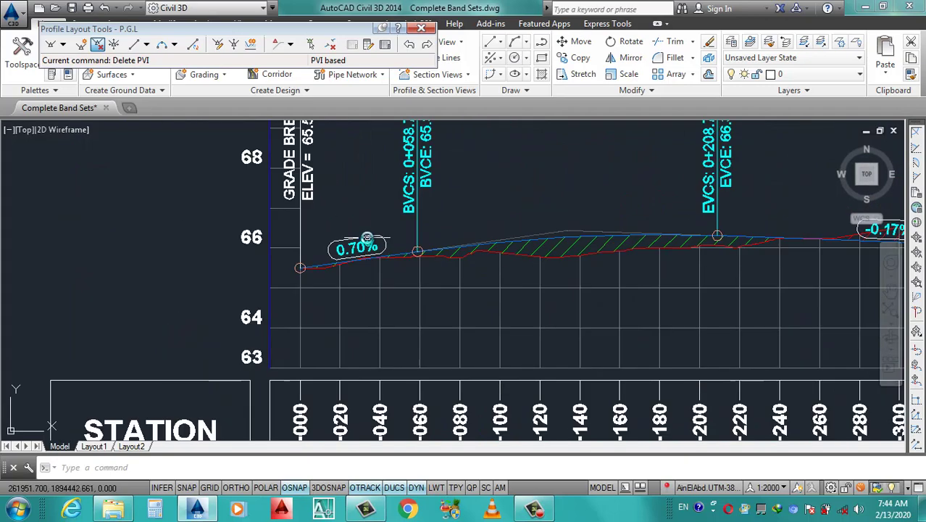
pyautogui.scroll(-2, 367, 239)
pyautogui.scroll(3, 543, 127)
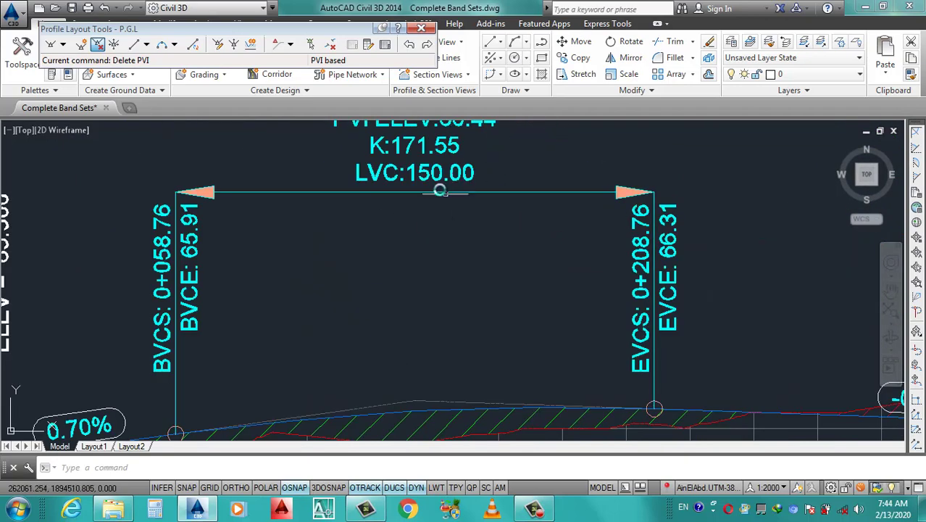
pyautogui.scroll(-3, 425, 183)
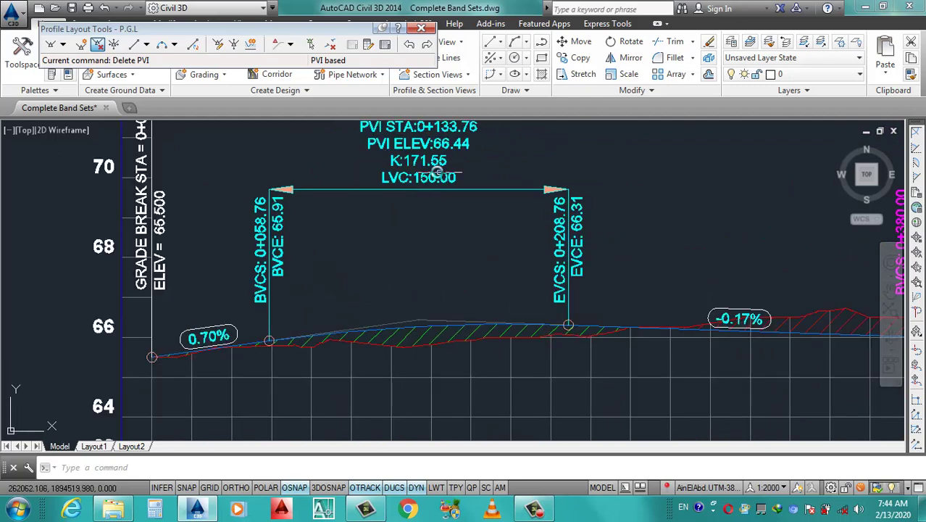
pyautogui.scroll(3, 392, 156)
pyautogui.scroll(-3, 414, 155)
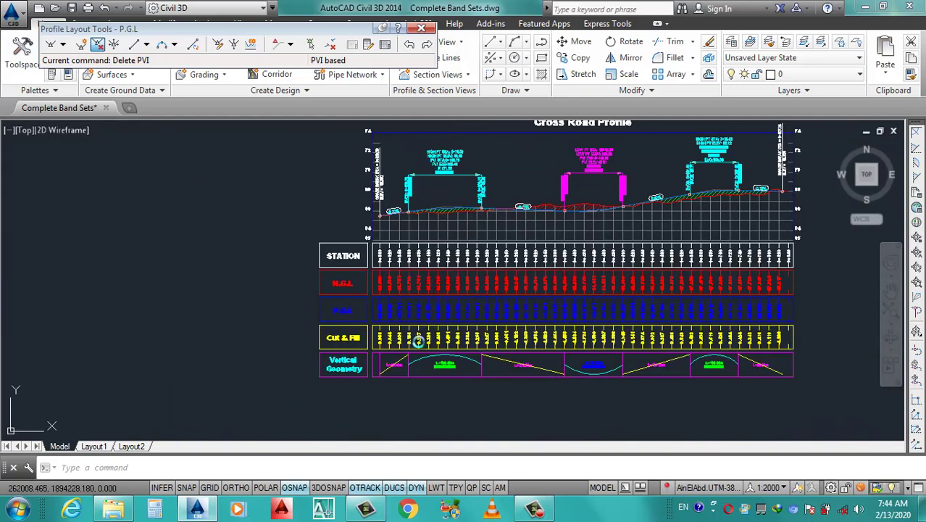
pyautogui.scroll(2, 420, 362)
pyautogui.scroll(3, 422, 373)
pyautogui.scroll(2, 520, 333)
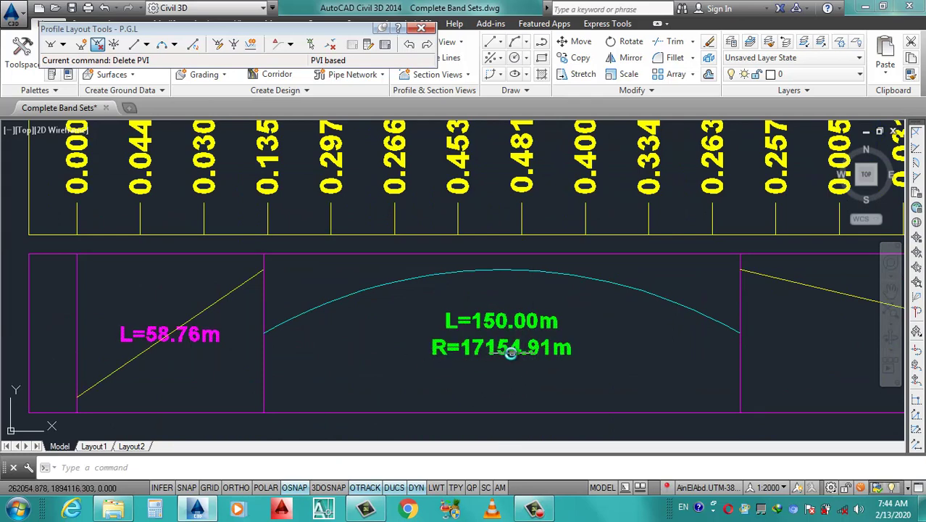
pyautogui.scroll(-4, 482, 348)
pyautogui.scroll(3, 580, 340)
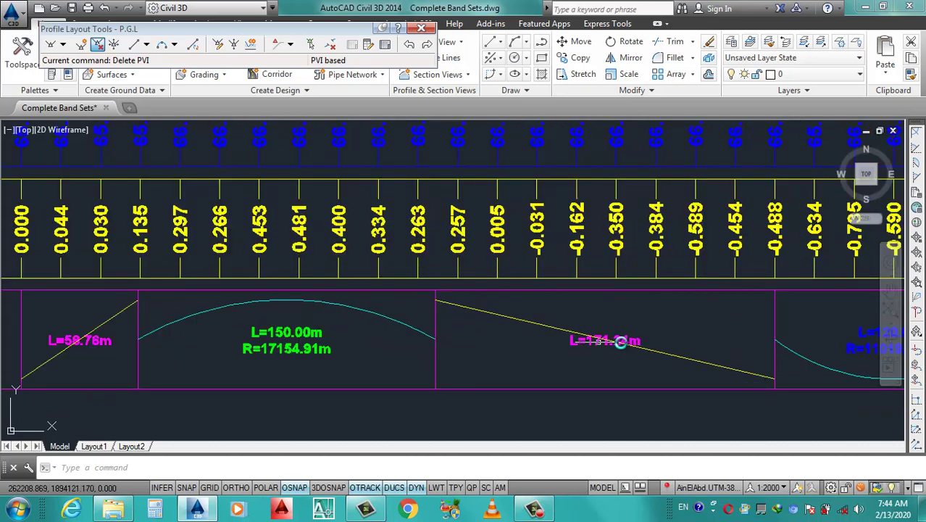
pyautogui.scroll(-5, 620, 352)
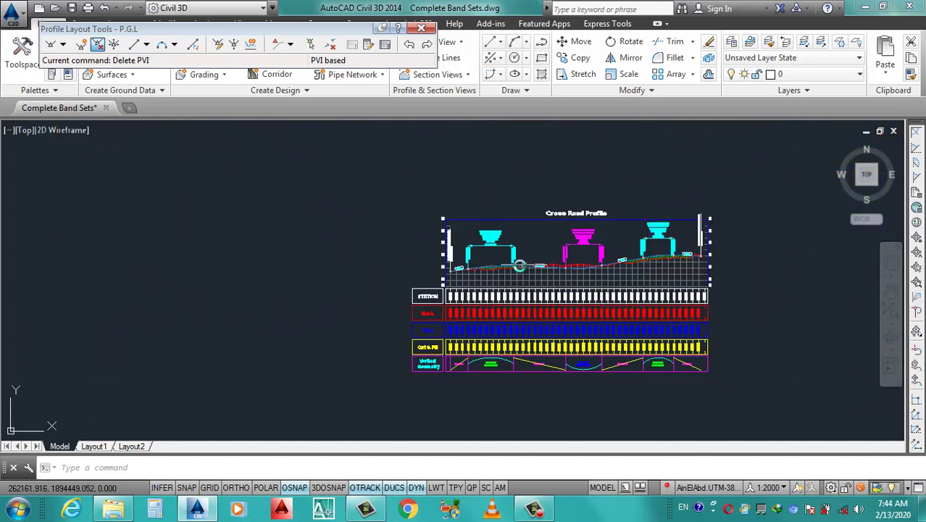
pyautogui.scroll(3, 548, 267)
pyautogui.scroll(2, 497, 261)
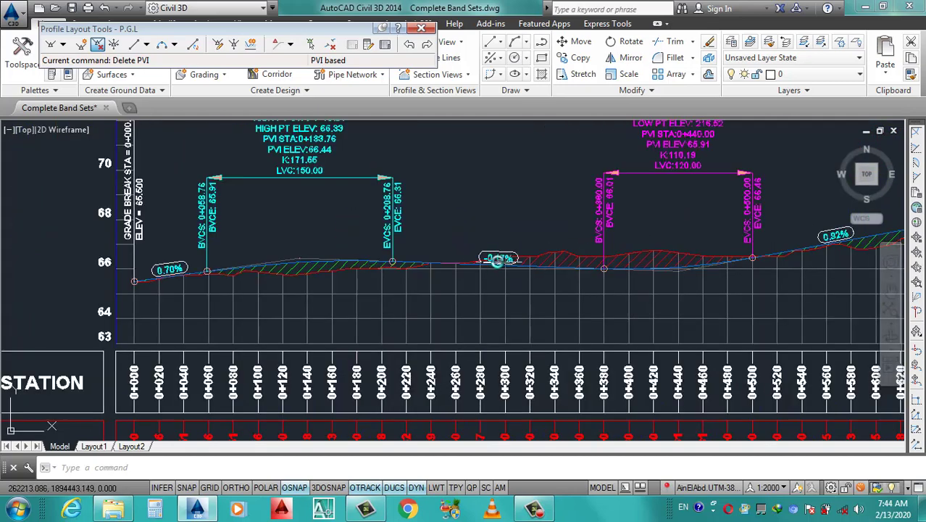
pyautogui.scroll(-3, 500, 290)
pyautogui.scroll(3, 527, 366)
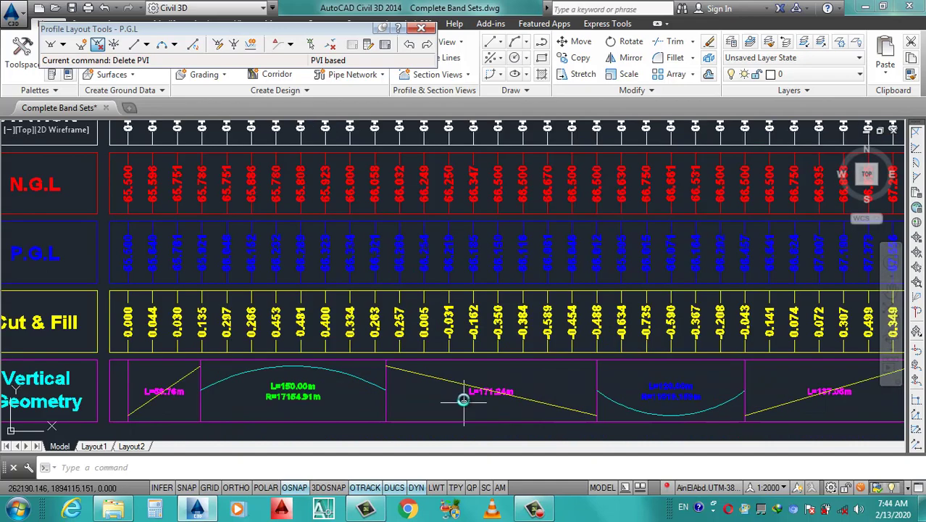
pyautogui.scroll(-5, 525, 348)
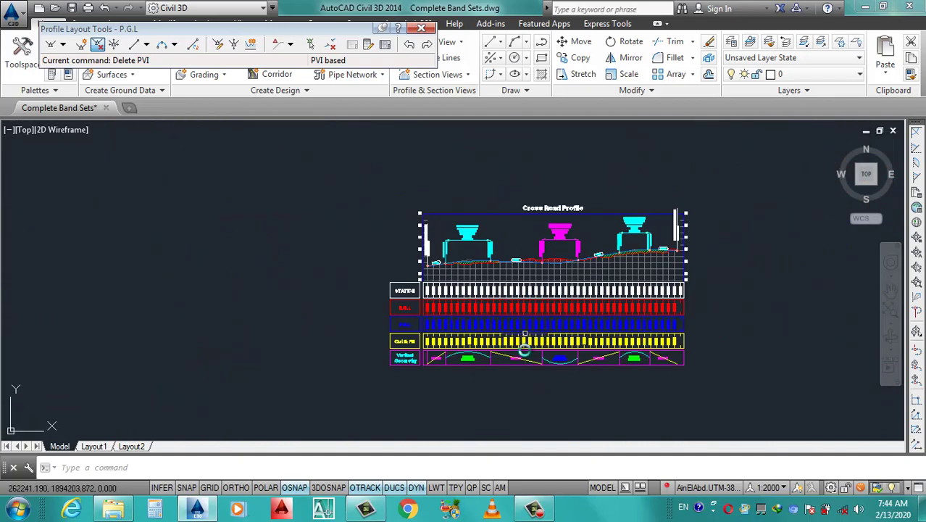
pyautogui.scroll(2, 497, 379)
pyautogui.scroll(2, 498, 375)
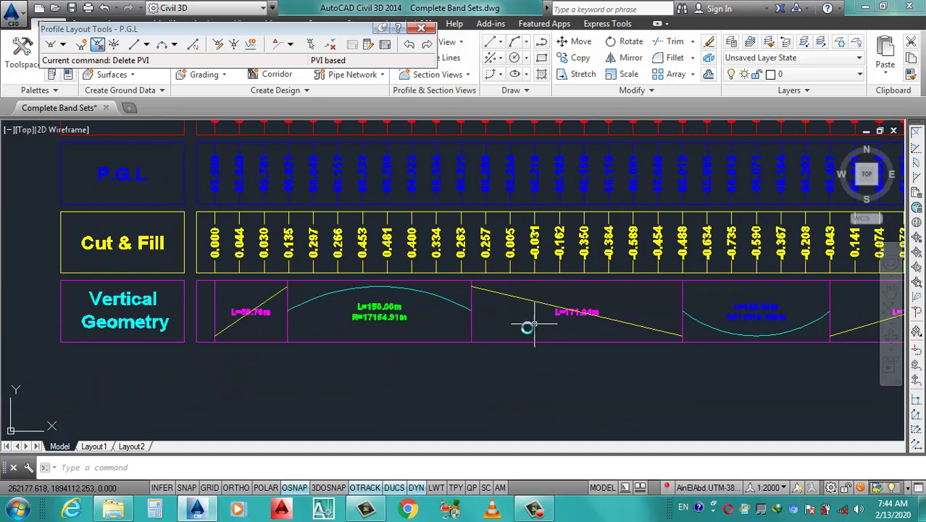
pyautogui.scroll(-5, 534, 325)
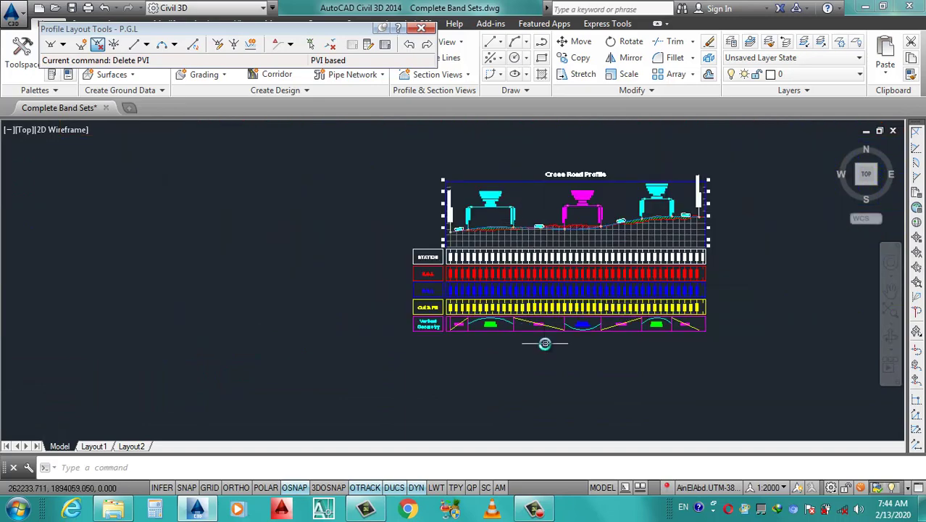
pyautogui.scroll(5, 541, 341)
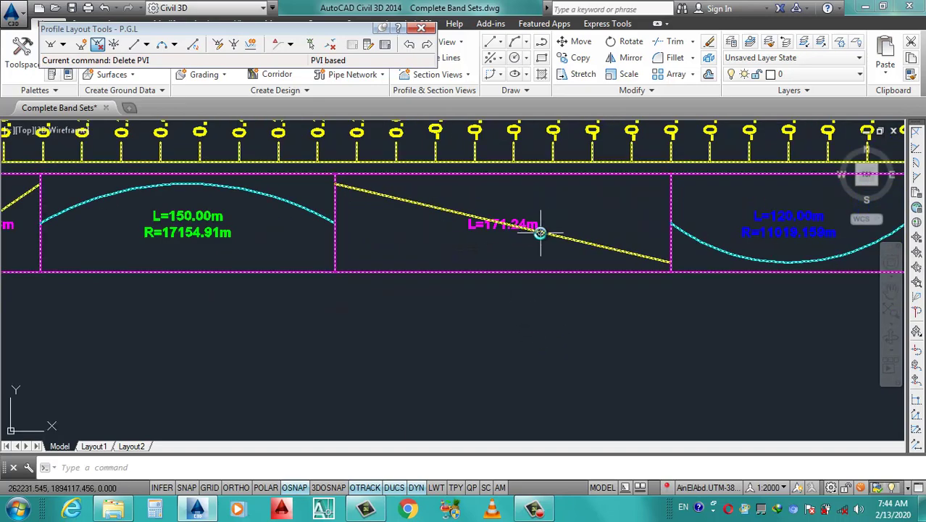
pyautogui.scroll(-4, 540, 233)
pyautogui.scroll(-2, 356, 276)
pyautogui.scroll(4, 319, 254)
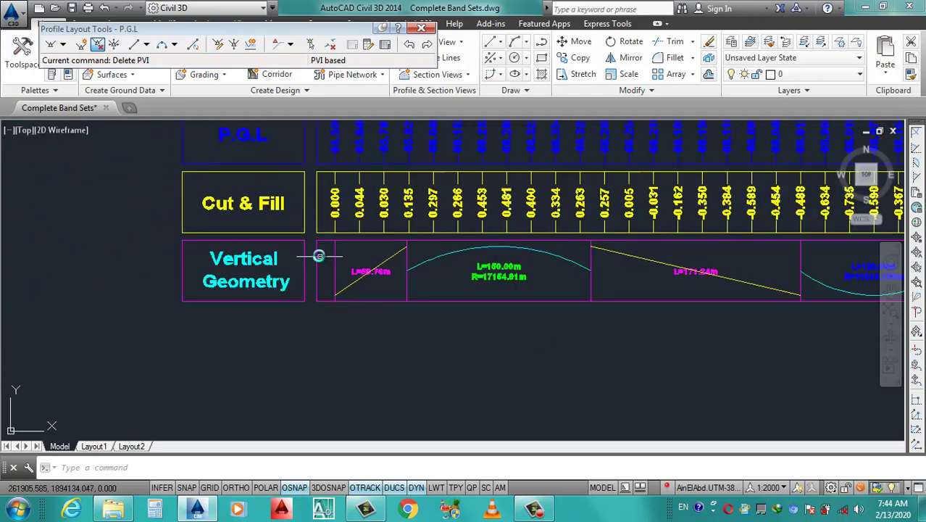
# In the Cross Road4 profile view properties, choose the Horizontal Geometry band type with Curvature style.
pyautogui.click(316, 245)
pyautogui.rightClick(317, 245)
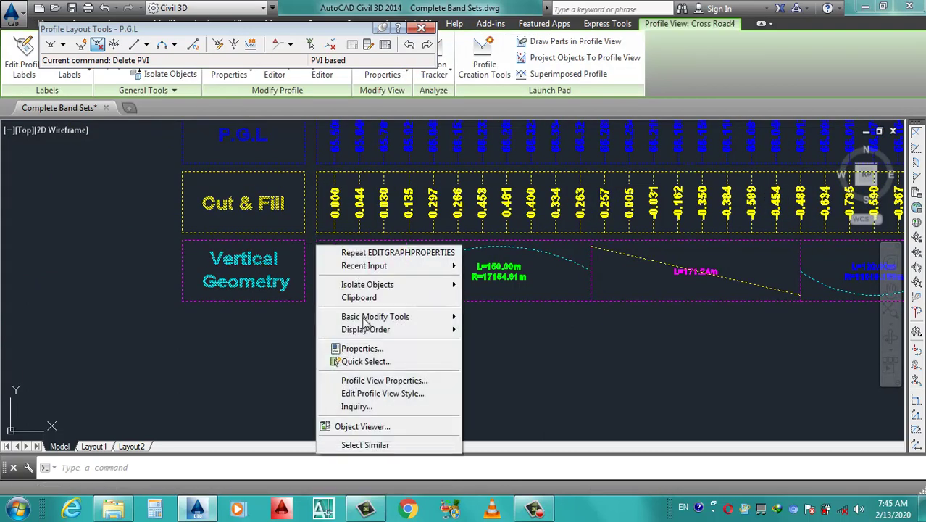
pyautogui.click(401, 379)
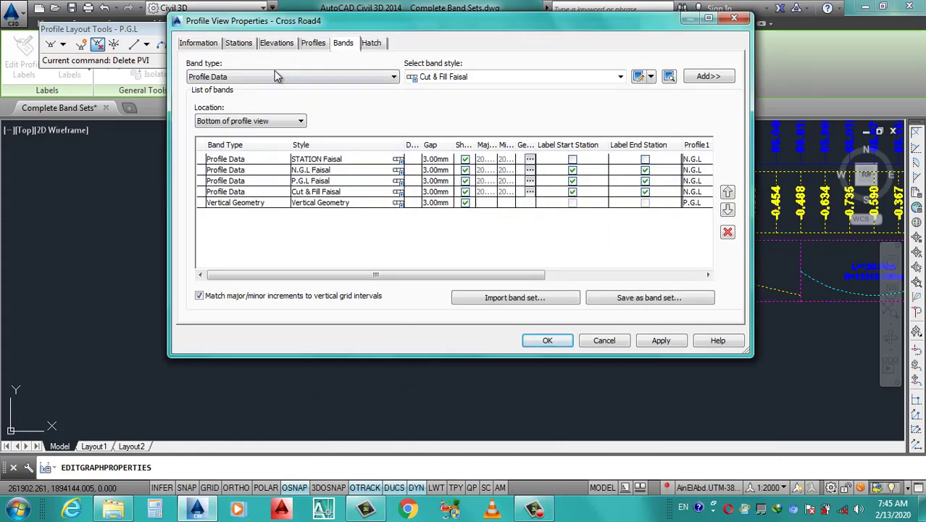
pyautogui.click(275, 76)
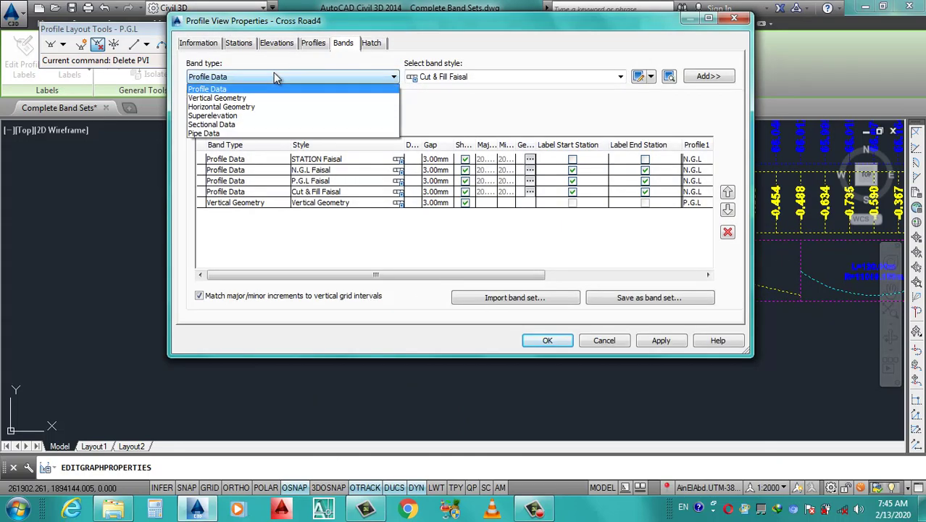
pyautogui.click(244, 110)
pyautogui.click(511, 78)
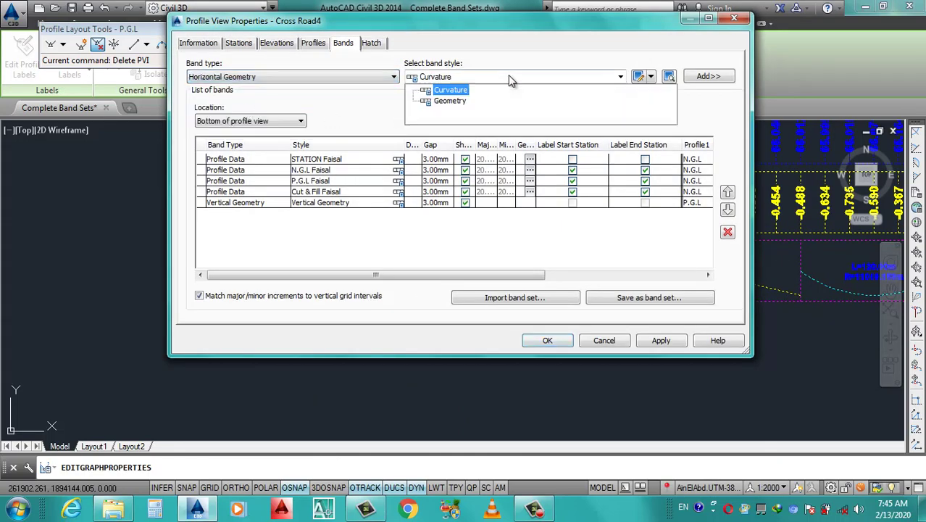
pyautogui.click(452, 92)
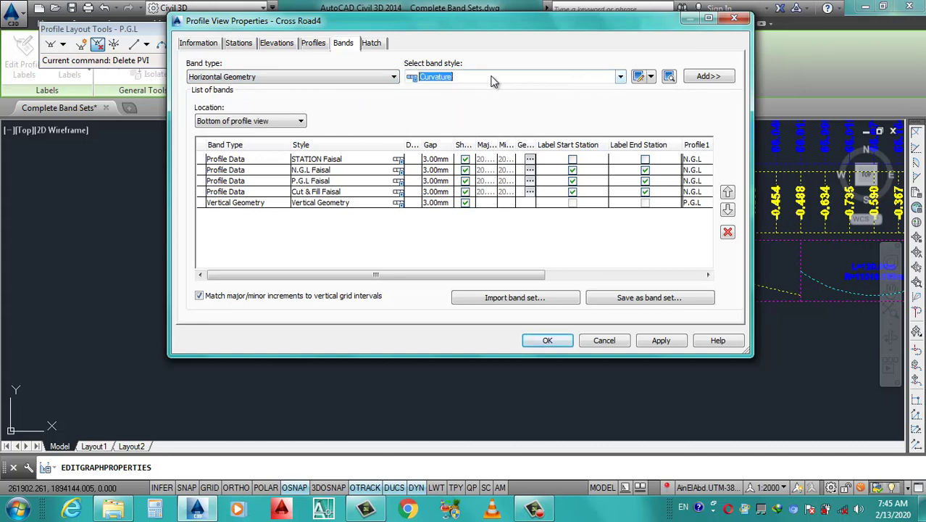
# Add the Horizontal Geometry band with a 3mm gap and close the properties.
pyautogui.click(708, 76)
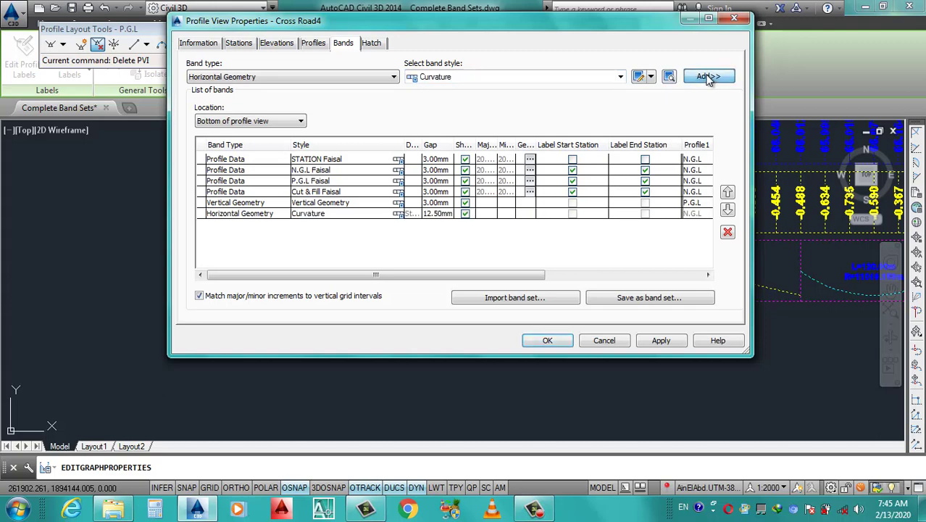
pyautogui.click(444, 215)
pyautogui.click(442, 214)
pyautogui.write('3')
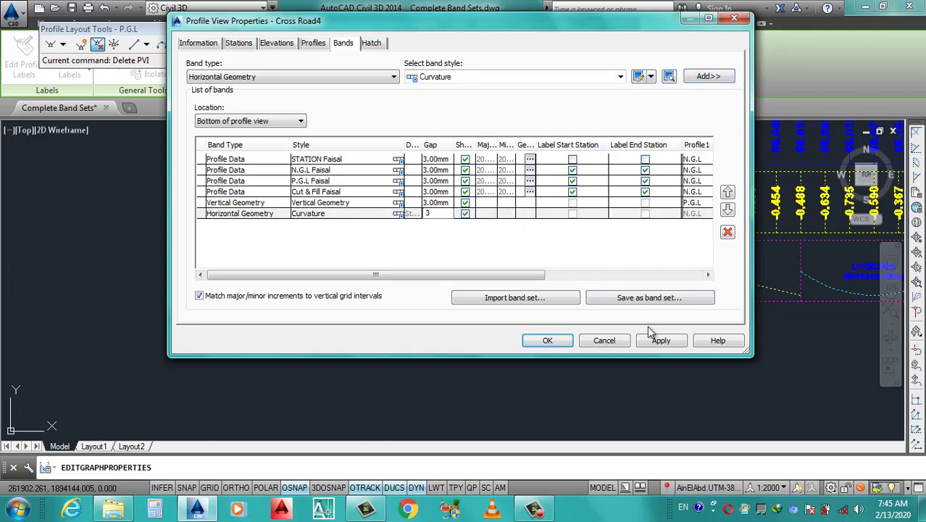
pyautogui.click(547, 340)
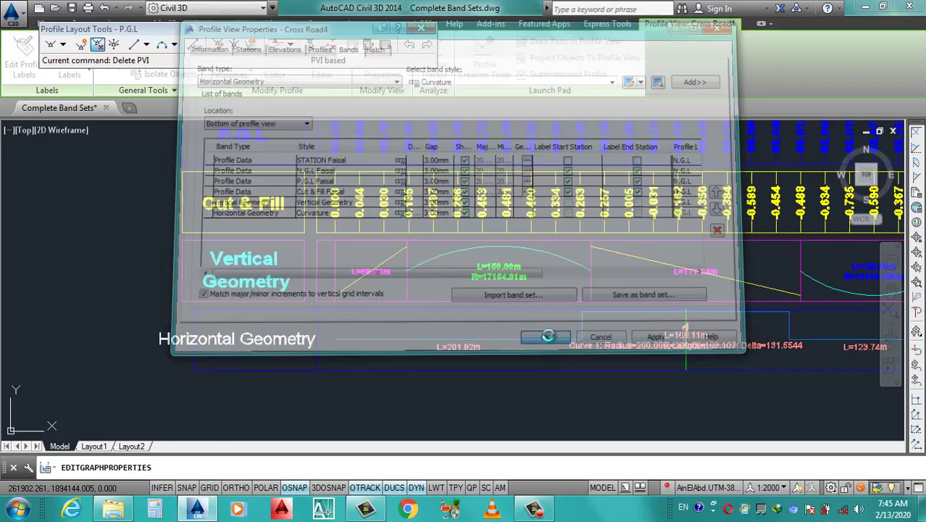
pyautogui.scroll(-3, 511, 317)
pyautogui.scroll(-3, 499, 324)
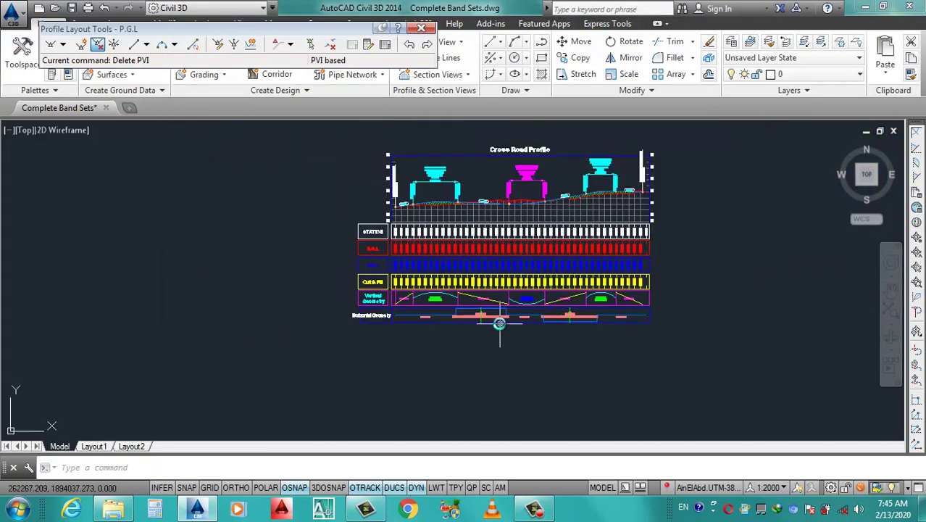
pyautogui.scroll(5, 499, 324)
pyautogui.scroll(2, 403, 305)
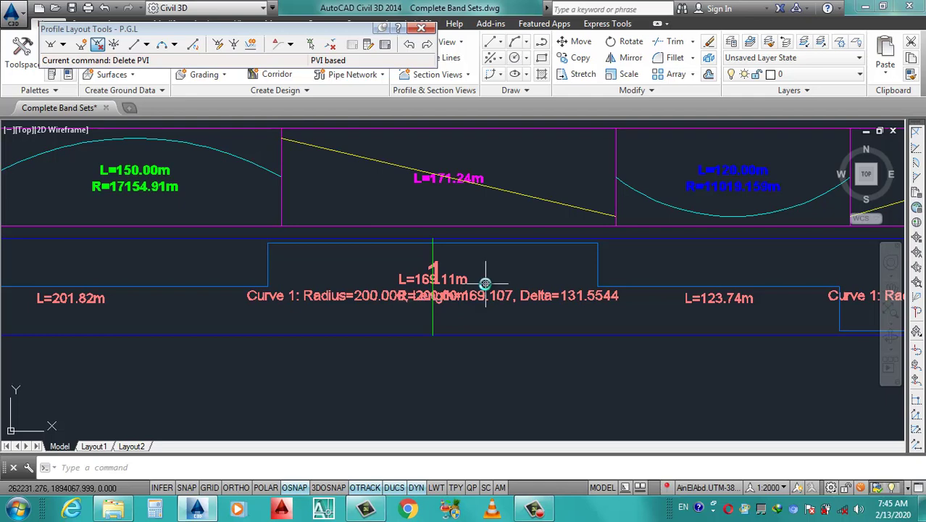
pyautogui.scroll(-3, 337, 302)
pyautogui.scroll(2, 187, 292)
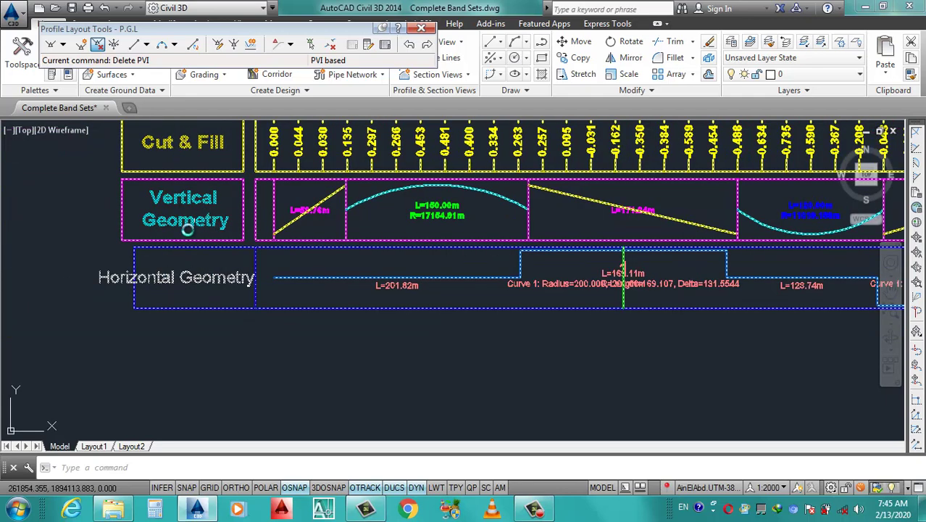
pyautogui.scroll(2, 412, 285)
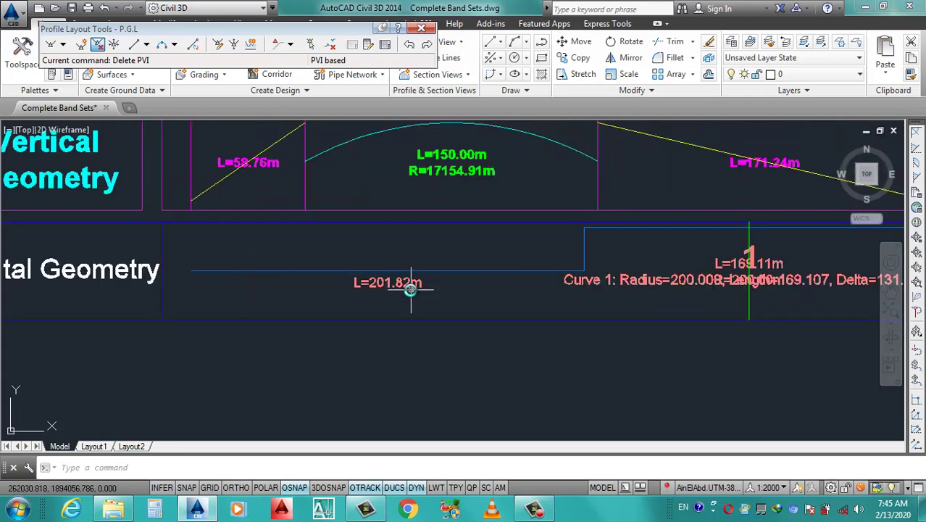
pyautogui.scroll(-2, 366, 284)
pyautogui.scroll(-2, 450, 290)
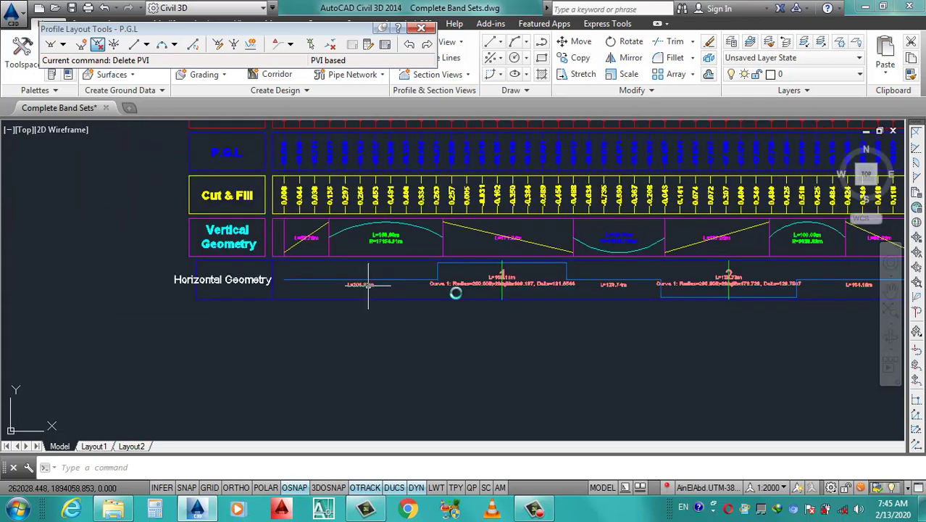
pyautogui.scroll(4, 508, 283)
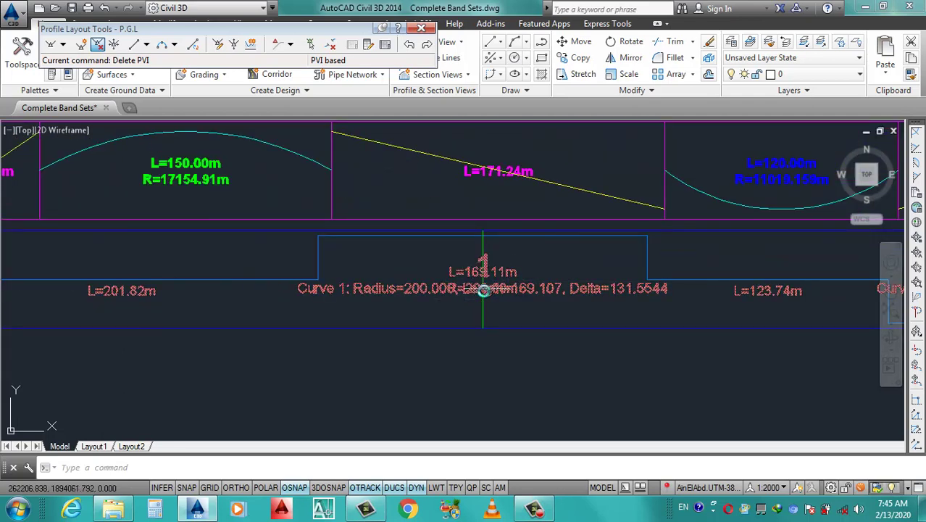
pyautogui.scroll(-2, 500, 300)
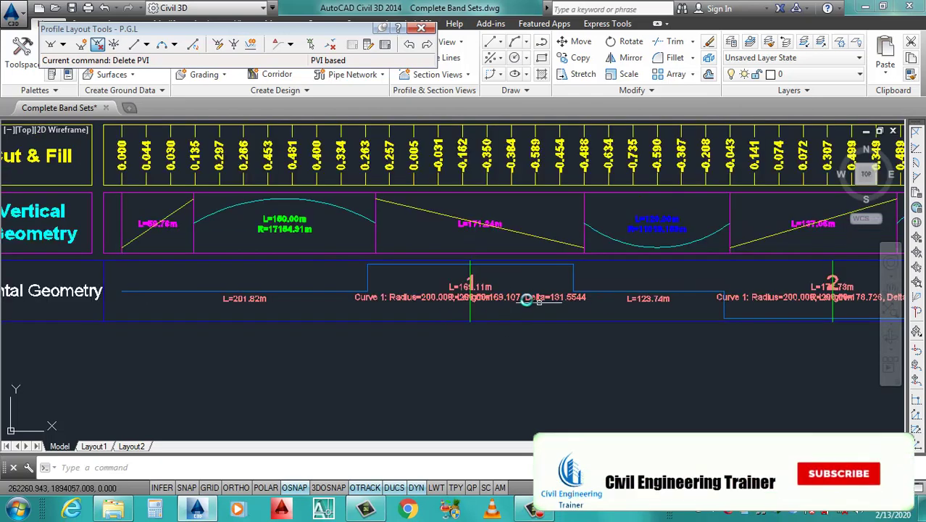
pyautogui.scroll(2, 522, 302)
pyautogui.scroll(-2, 514, 303)
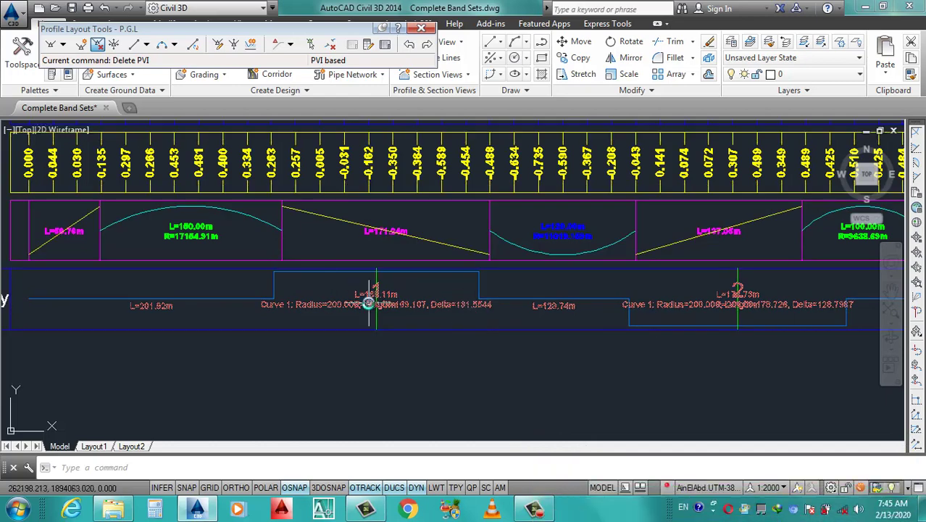
pyautogui.scroll(-3, 513, 313)
pyautogui.scroll(2, 529, 295)
pyautogui.scroll(-2, 529, 295)
pyautogui.scroll(-2, 420, 310)
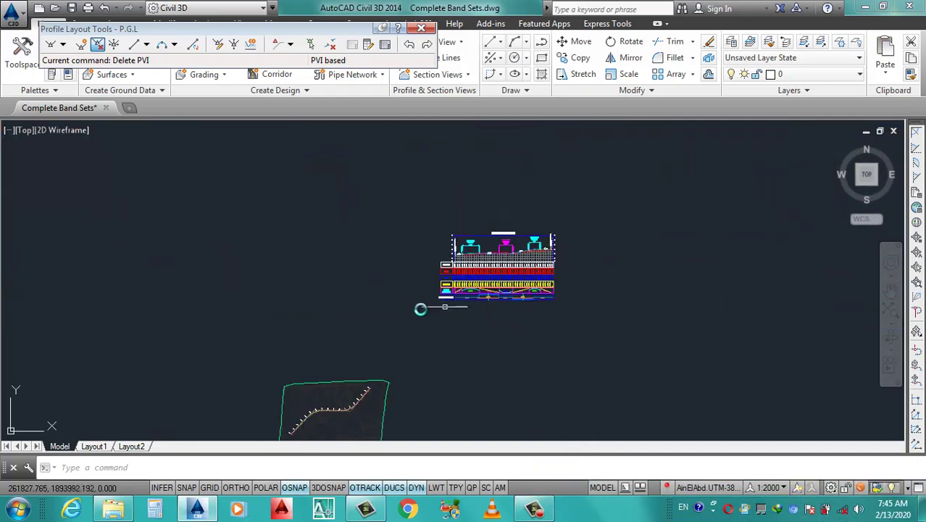
pyautogui.scroll(-1, 371, 352)
pyautogui.scroll(4, 373, 363)
pyautogui.scroll(3, 373, 363)
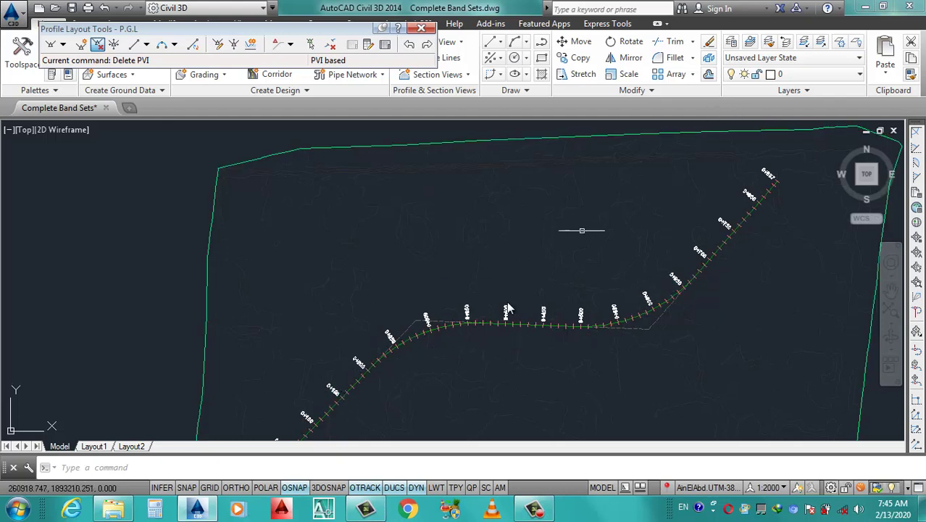
pyautogui.scroll(-4, 386, 345)
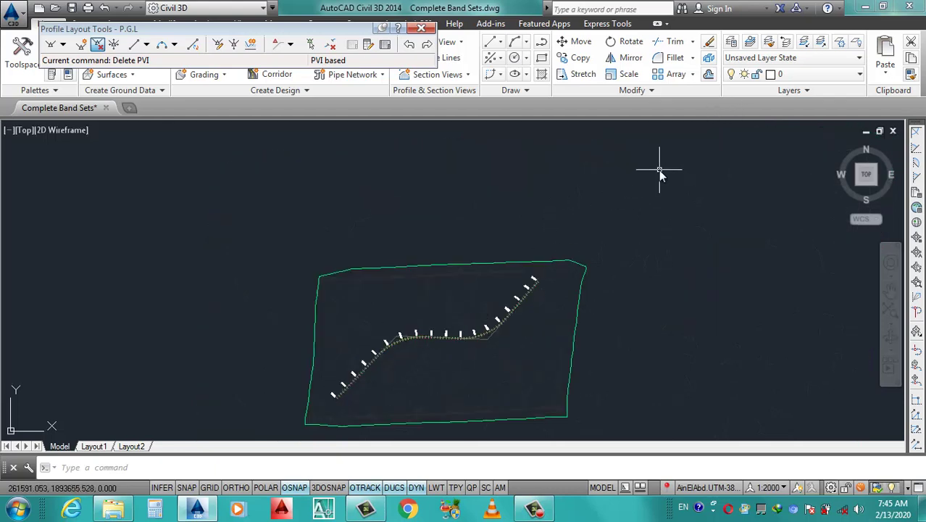
pyautogui.scroll(-5, 446, 330)
pyautogui.scroll(4, 530, 275)
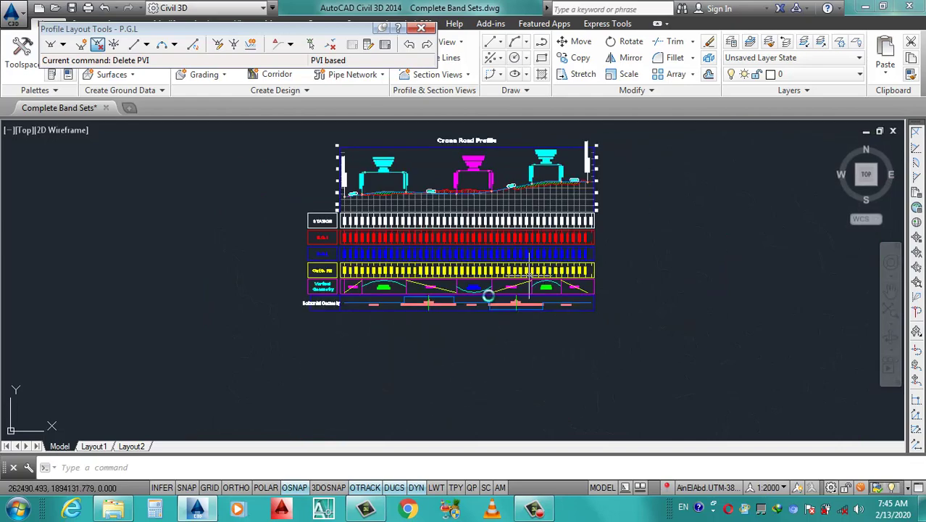
pyautogui.scroll(3, 414, 320)
pyautogui.scroll(-2, 435, 286)
pyautogui.scroll(2, 304, 274)
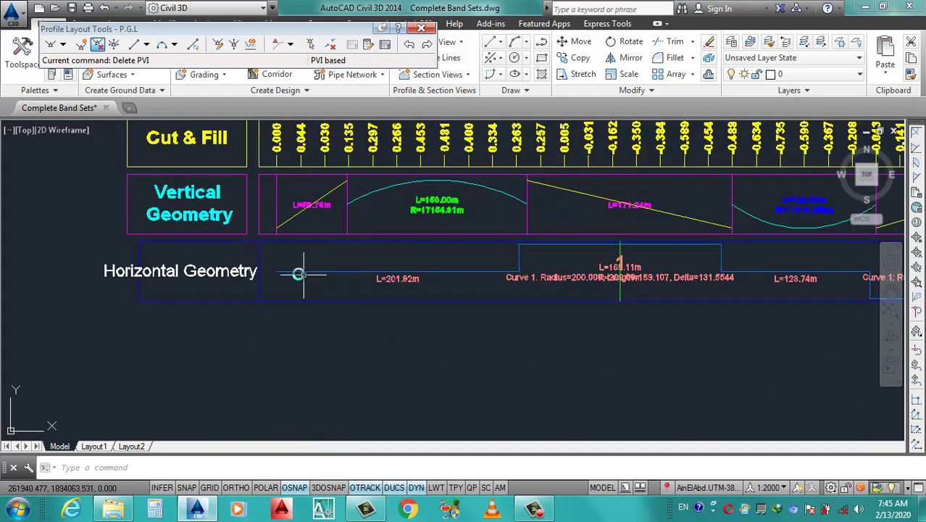
pyautogui.click(290, 267)
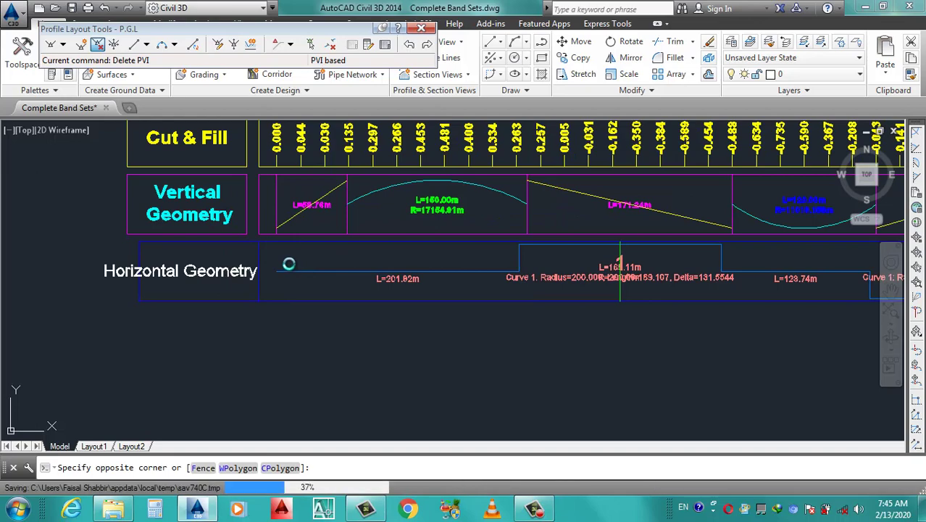
# Edit the Curvature style of the Horizontal Geometry band from the profile view properties.
pyautogui.click(359, 280)
pyautogui.rightClick(363, 282)
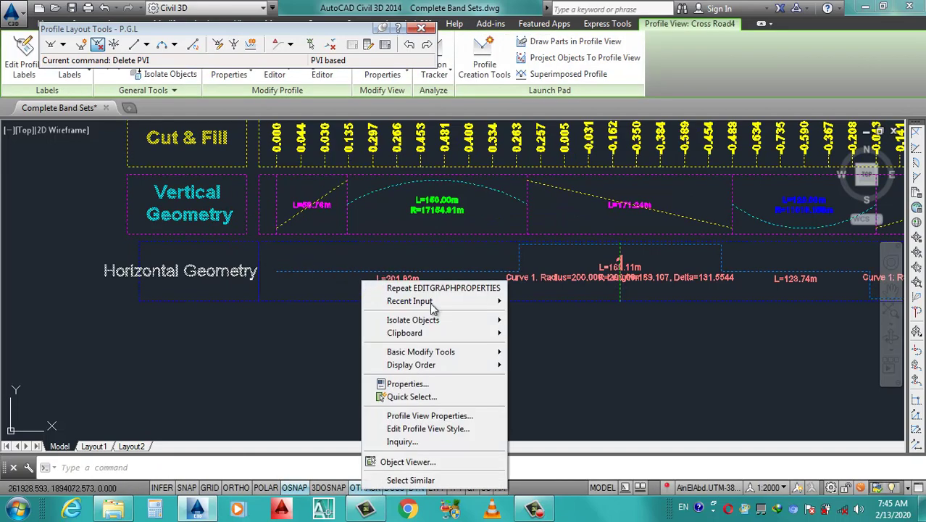
pyautogui.click(430, 416)
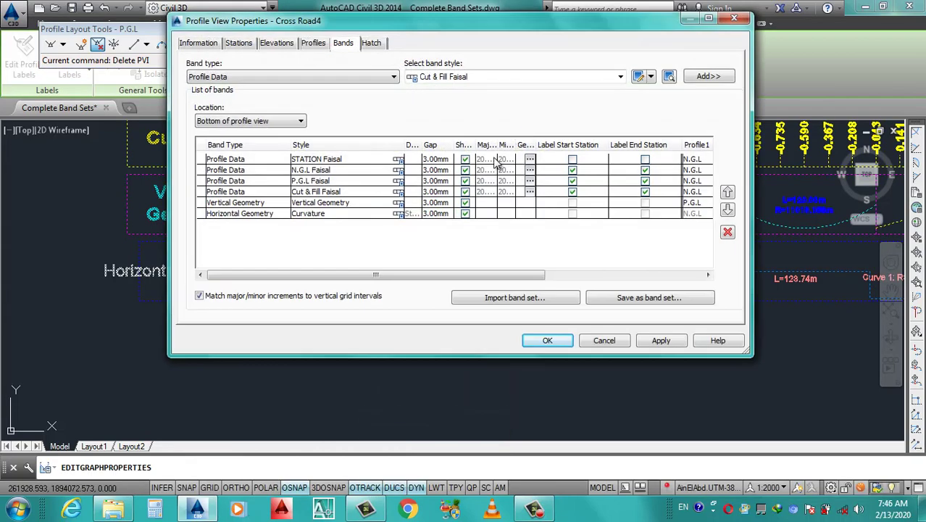
pyautogui.click(392, 216)
pyautogui.click(398, 215)
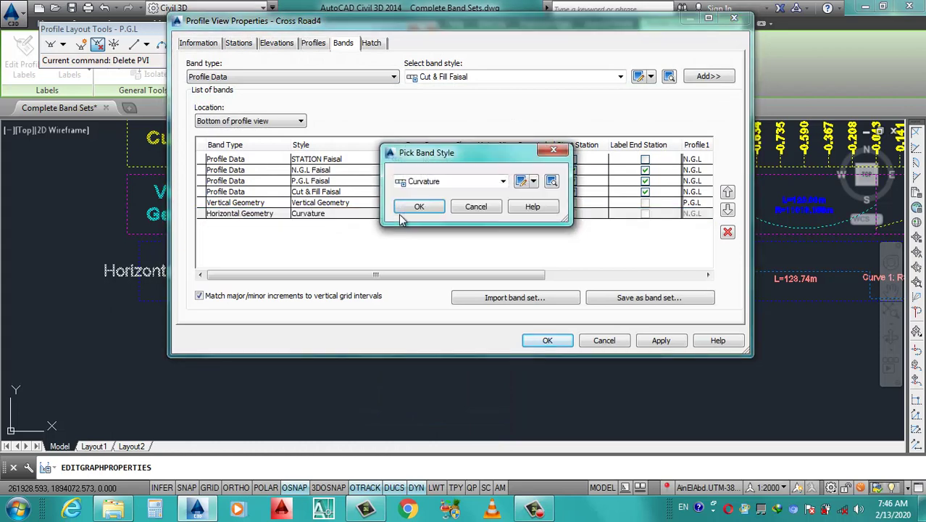
pyautogui.click(522, 182)
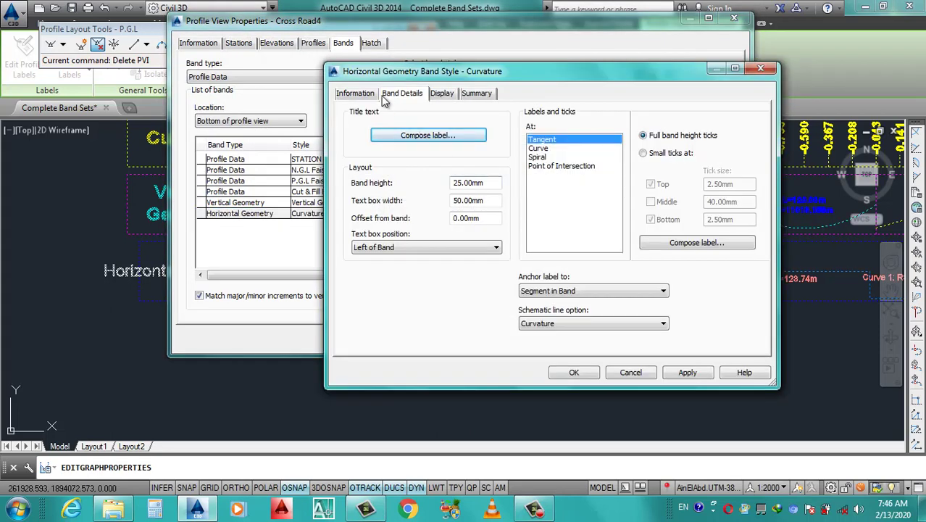
# Rename the style to Horizontal Curve followed by your initials and show its band details.
pyautogui.click(360, 95)
pyautogui.doubleClick(385, 125)
pyautogui.write('H')
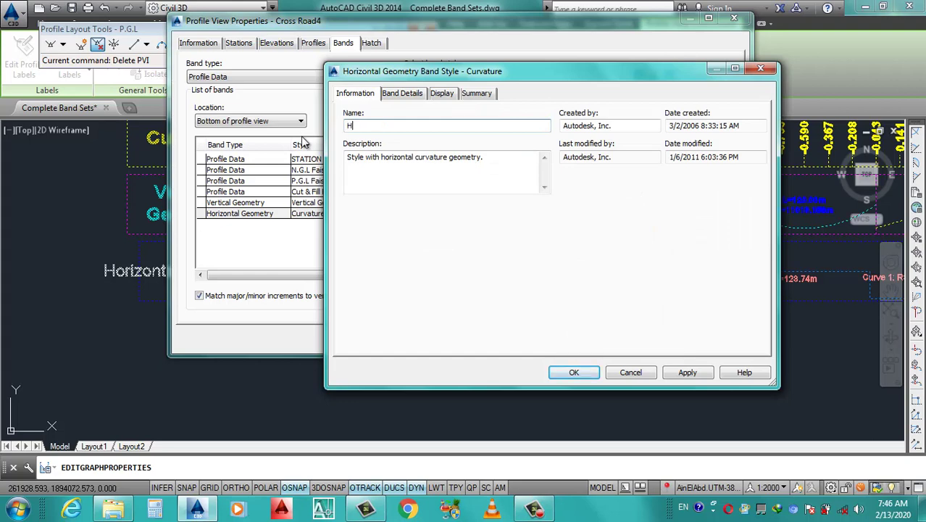
pyautogui.write('ori')
pyautogui.write(' FS')
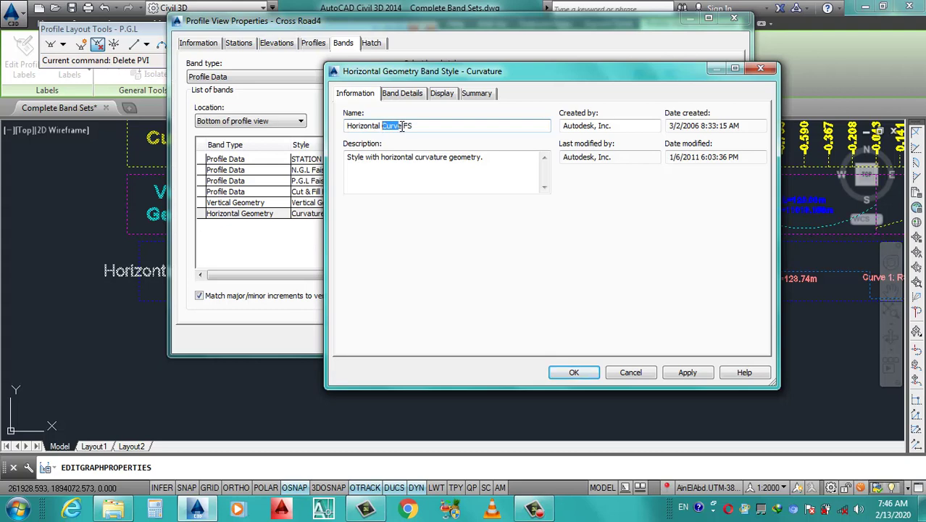
pyautogui.moveTo(403, 127); pyautogui.dragTo(332, 150)
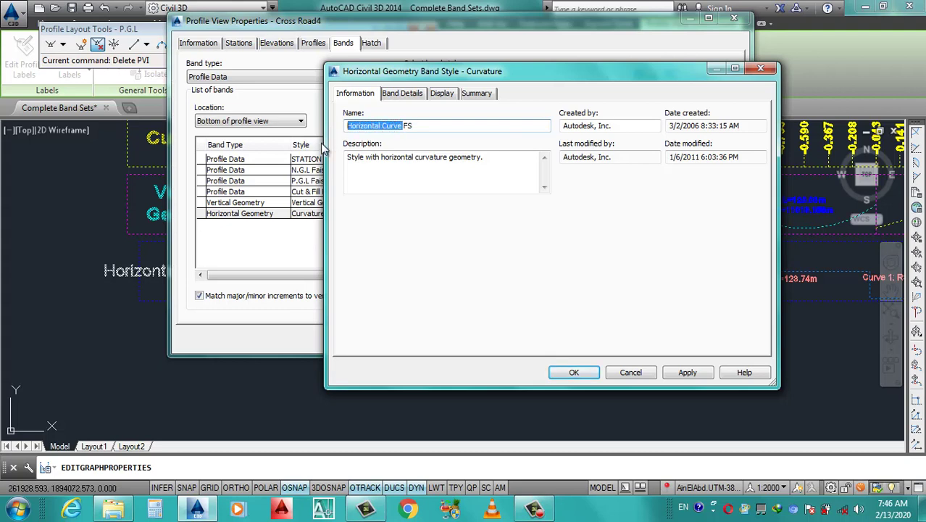
pyautogui.click(409, 98)
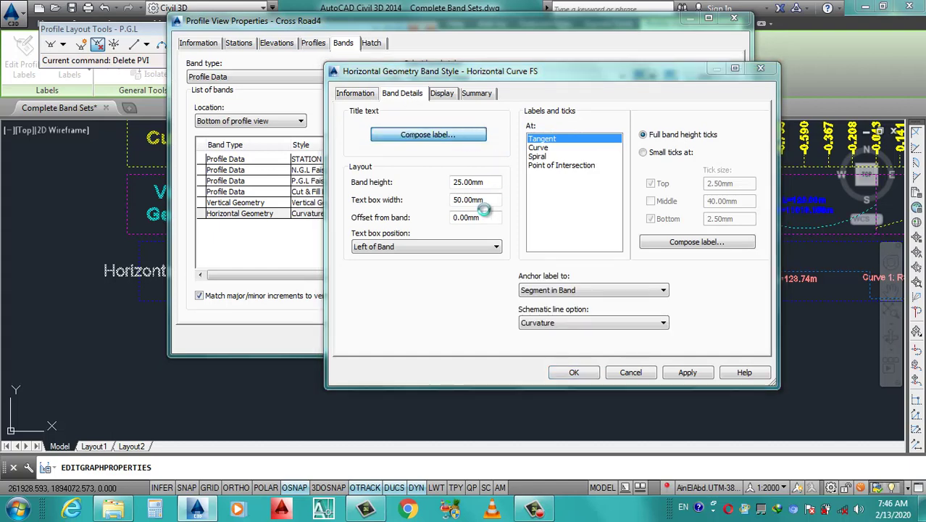
# Name the band title's text component Horizontal Curve and anchor it at middle center.
pyautogui.click(426, 142)
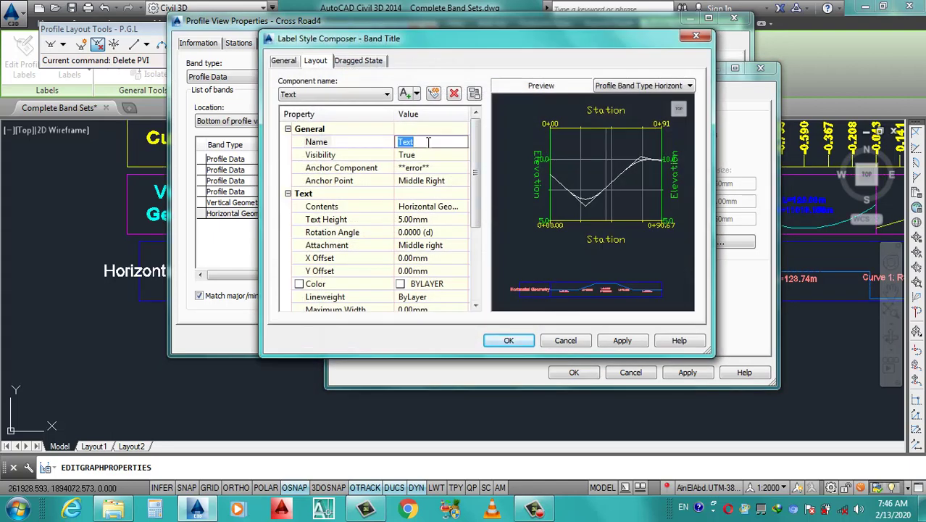
pyautogui.write('Horizontal Curve')
pyautogui.click(435, 181)
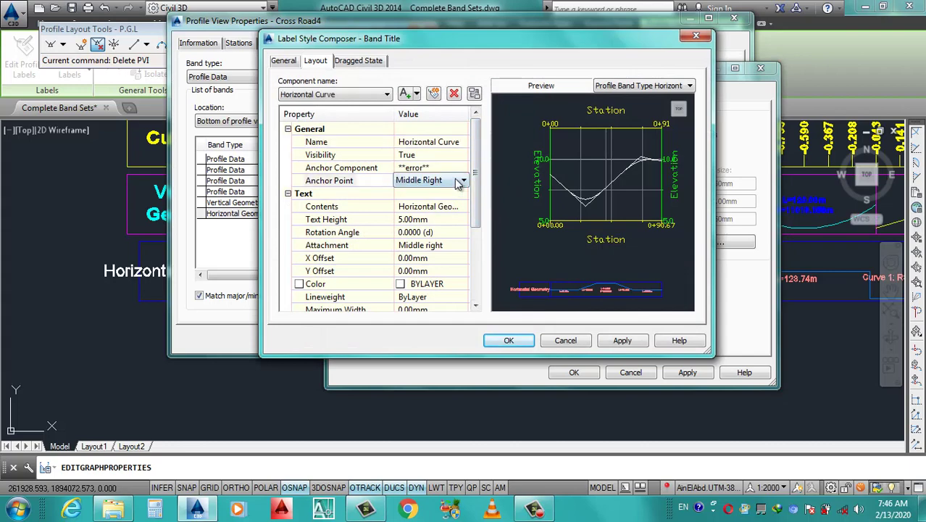
pyautogui.click(456, 181)
pyautogui.click(436, 232)
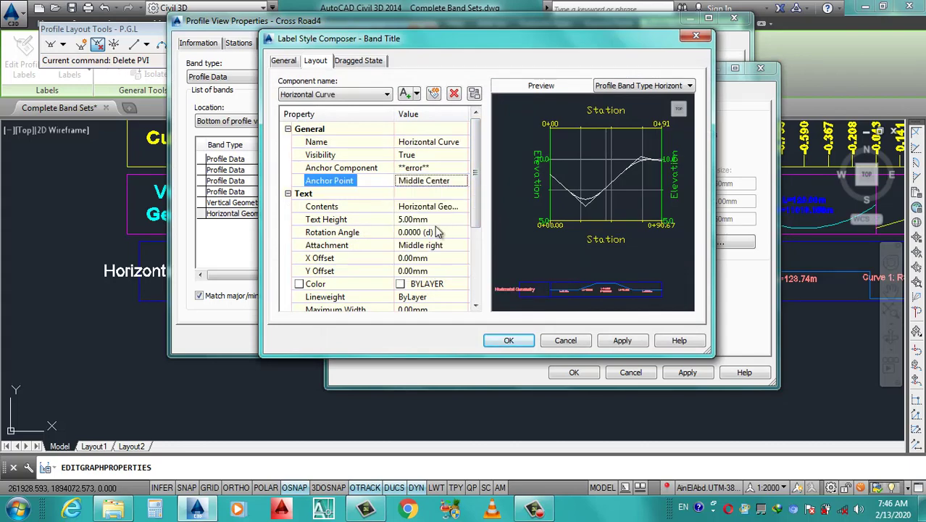
# Split the title text 'Horizontal Geometry' onto two lines and centre it.
pyautogui.click(457, 208)
pyautogui.click(465, 207)
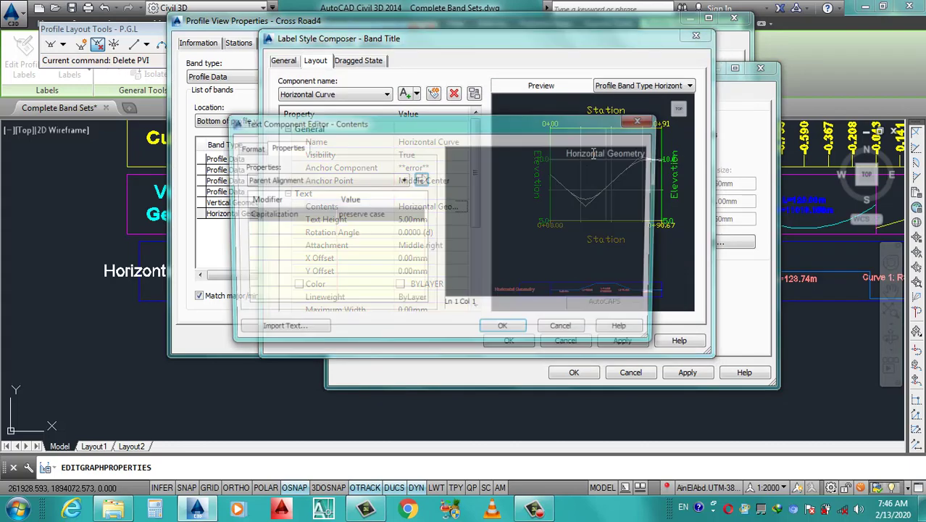
pyautogui.click(613, 153)
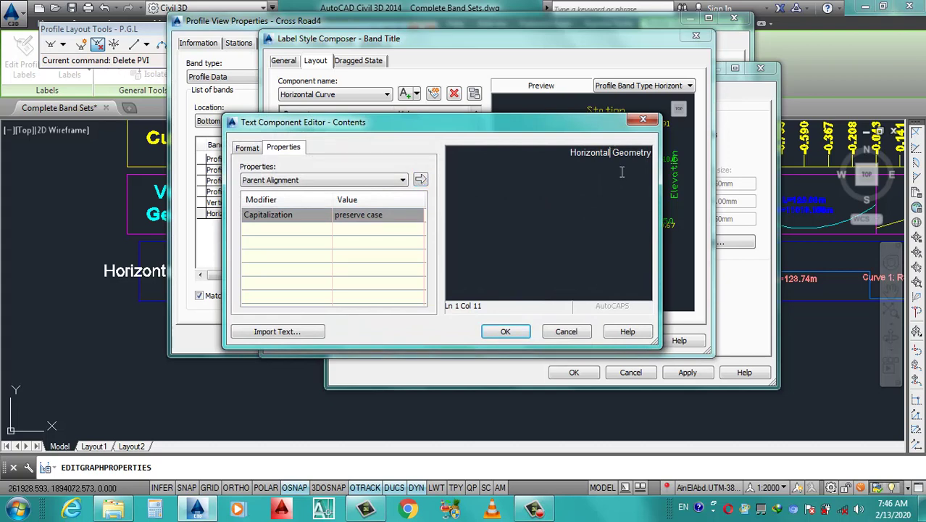
pyautogui.press('Return')
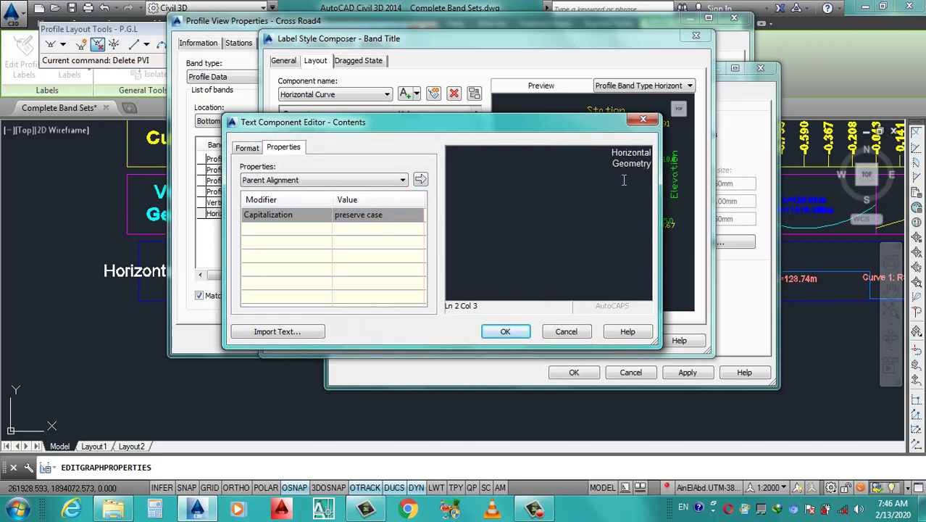
pyautogui.hotkey('ctrl', 'a')
pyautogui.click(248, 148)
pyautogui.click(300, 209)
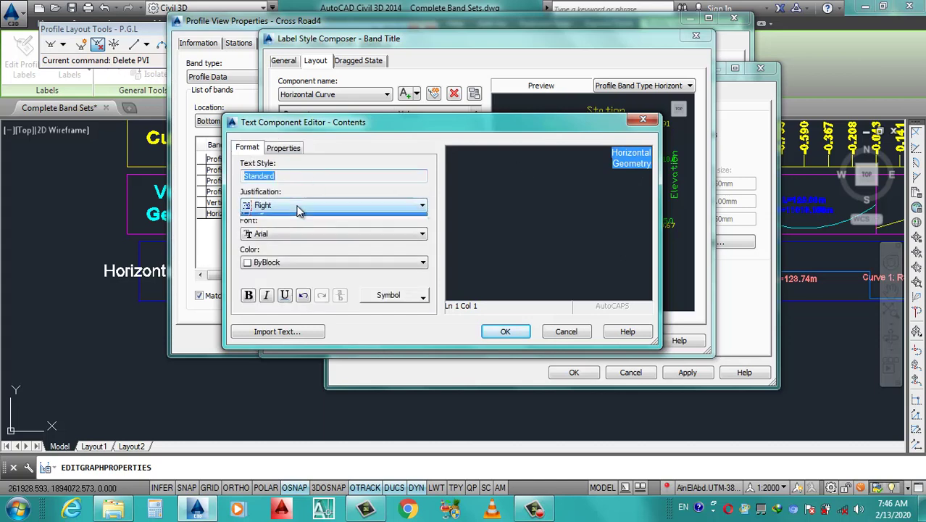
pyautogui.click(288, 229)
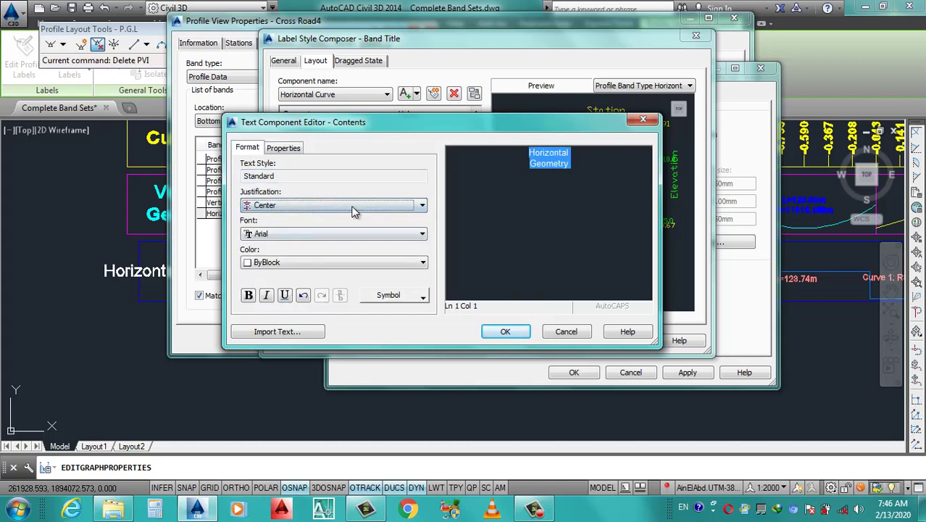
# Colour the title text dark blue 154 and make it bold.
pyautogui.click(312, 263)
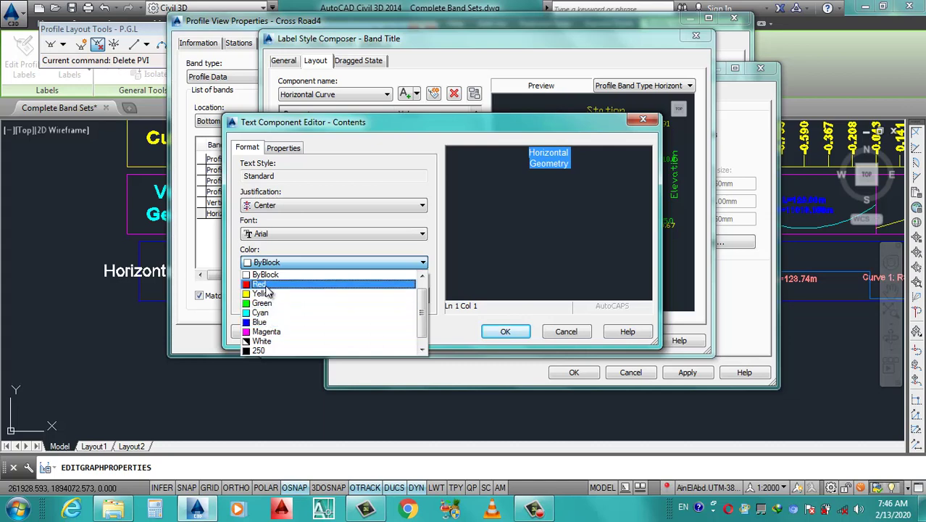
pyautogui.click(259, 323)
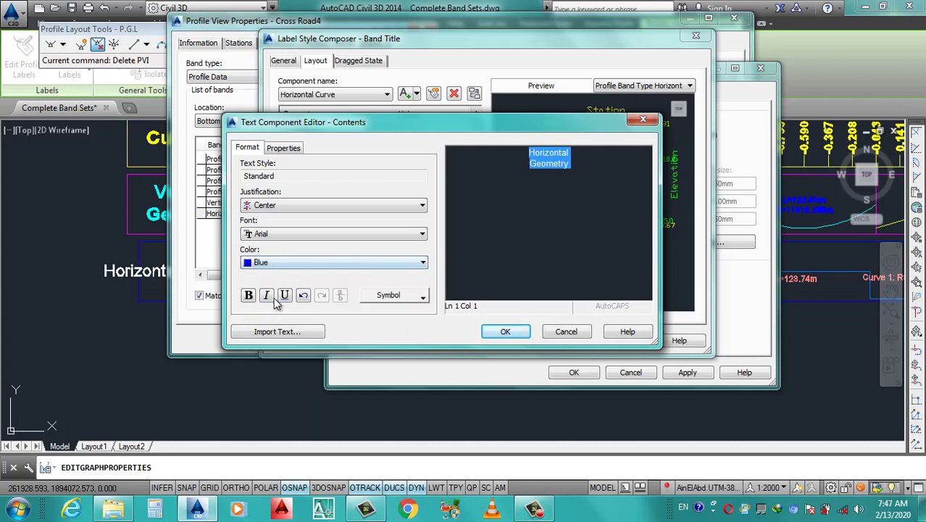
pyautogui.click(324, 265)
pyautogui.click(290, 347)
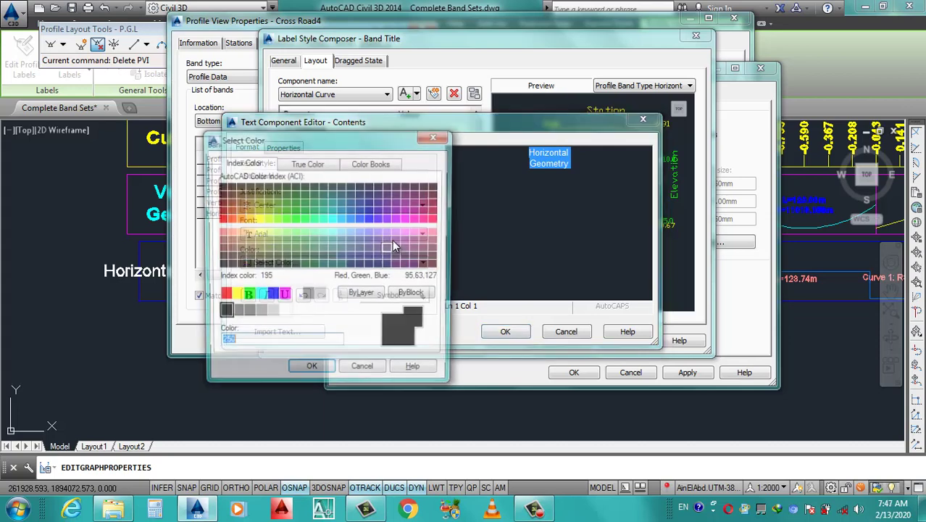
pyautogui.click(333, 196)
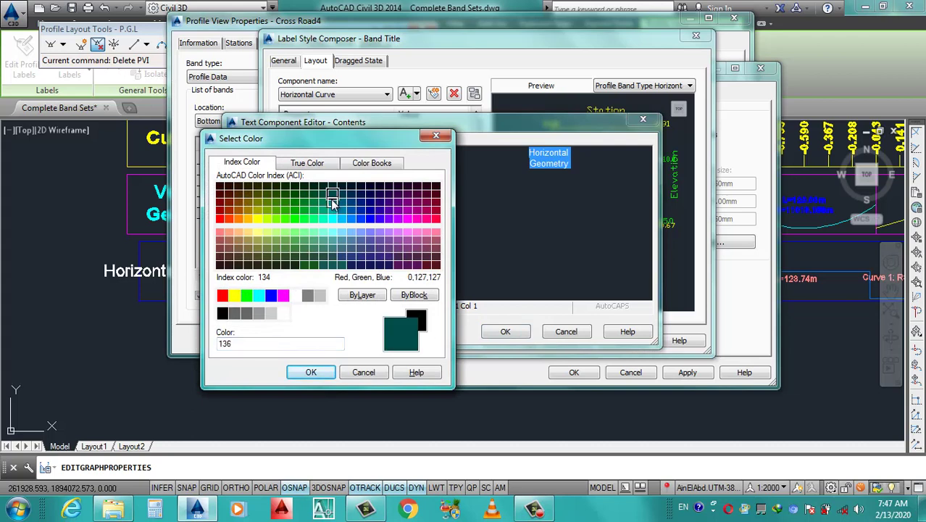
pyautogui.click(333, 203)
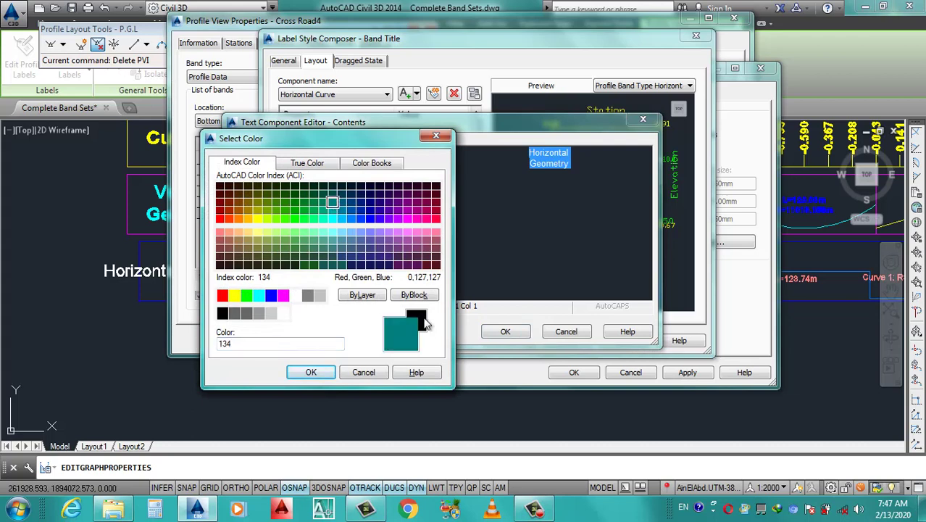
pyautogui.click(350, 202)
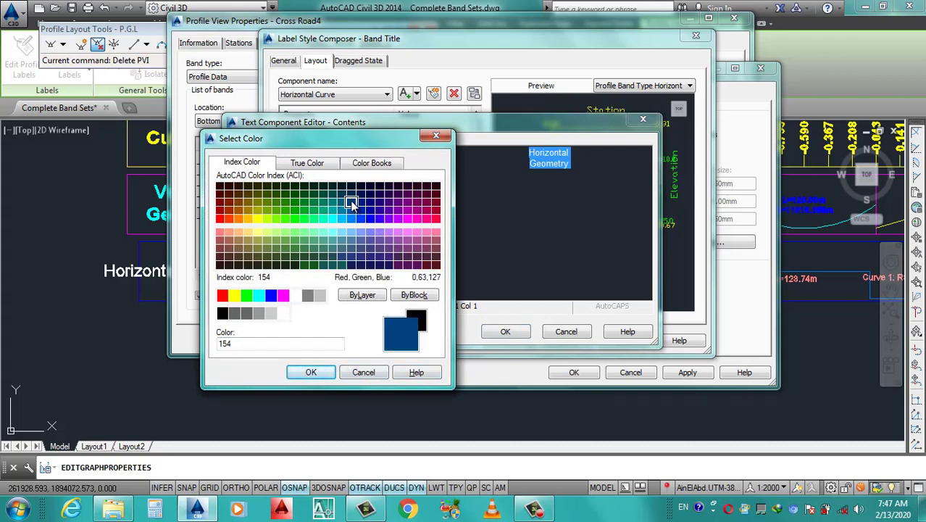
pyautogui.click(311, 372)
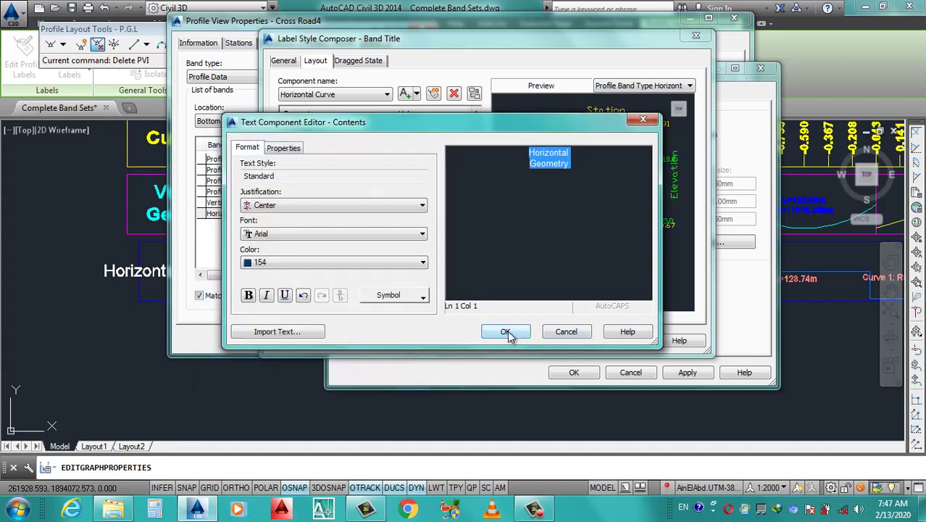
pyautogui.click(248, 296)
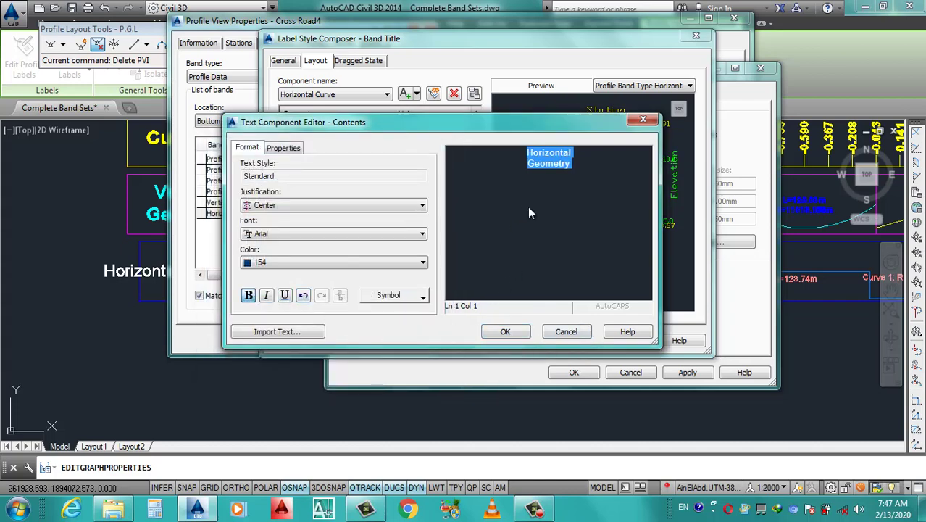
pyautogui.click(504, 331)
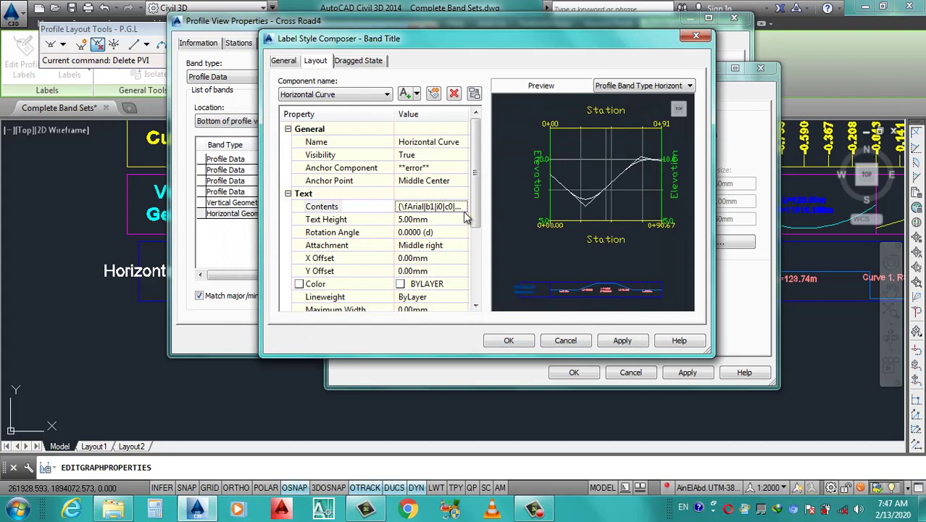
# Set the title text height to 5.50mm, attachment middle center and colour 152, then apply.
pyautogui.scroll(-1, 474, 206)
pyautogui.scroll(-1, 464, 199)
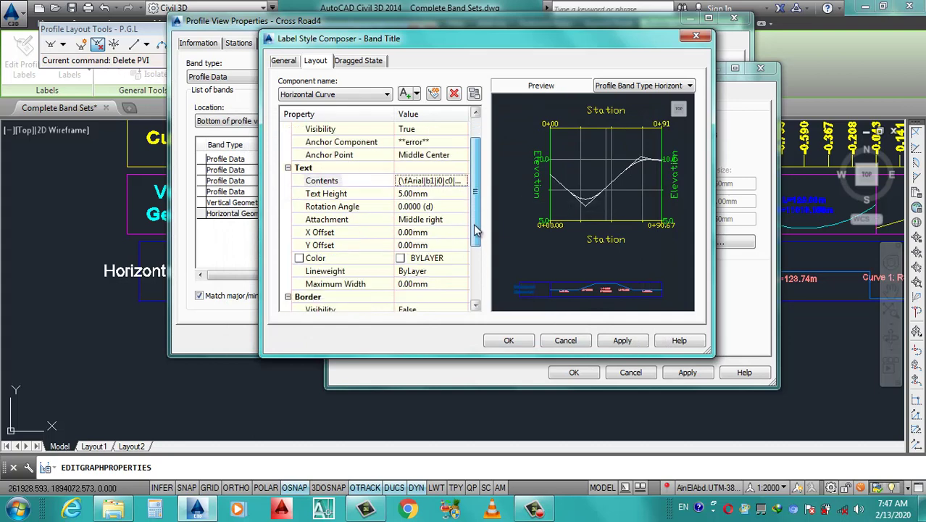
pyautogui.scroll(-1, 446, 192)
pyautogui.click(434, 181)
pyautogui.write('5.5')
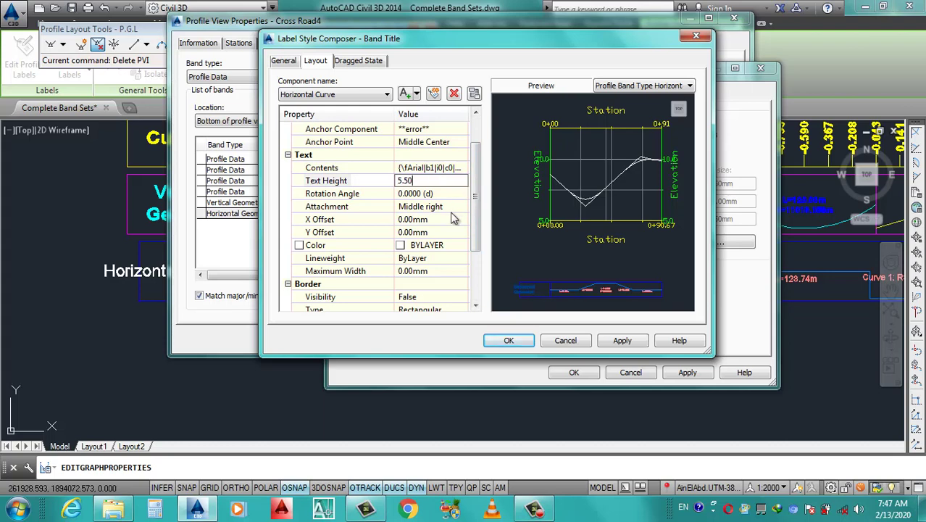
pyautogui.click(446, 206)
pyautogui.click(435, 245)
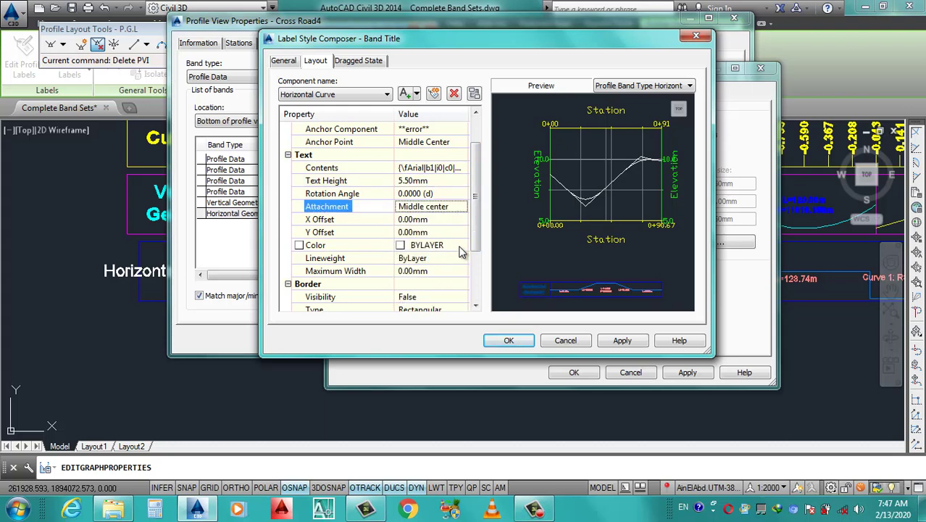
pyautogui.click(463, 245)
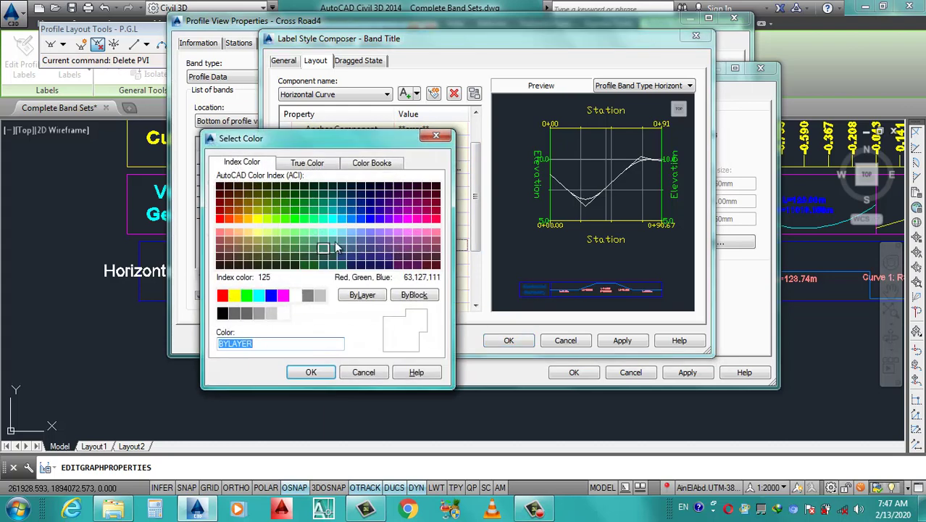
pyautogui.click(351, 211)
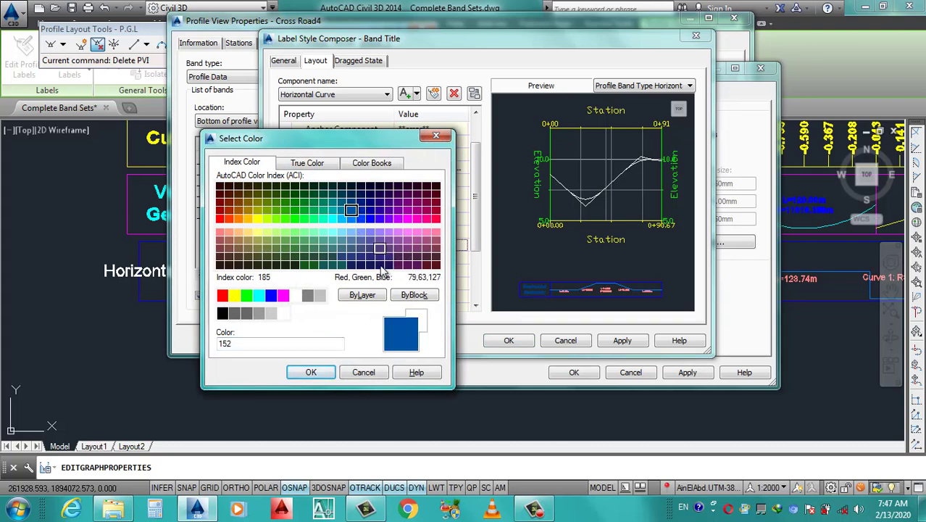
pyautogui.click(310, 374)
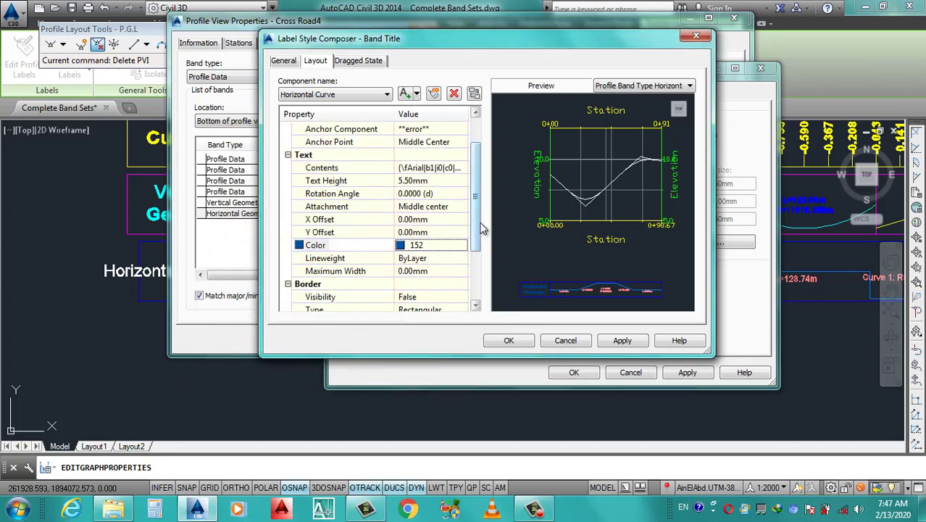
pyautogui.moveTo(481, 224); pyautogui.dragTo(477, 289)
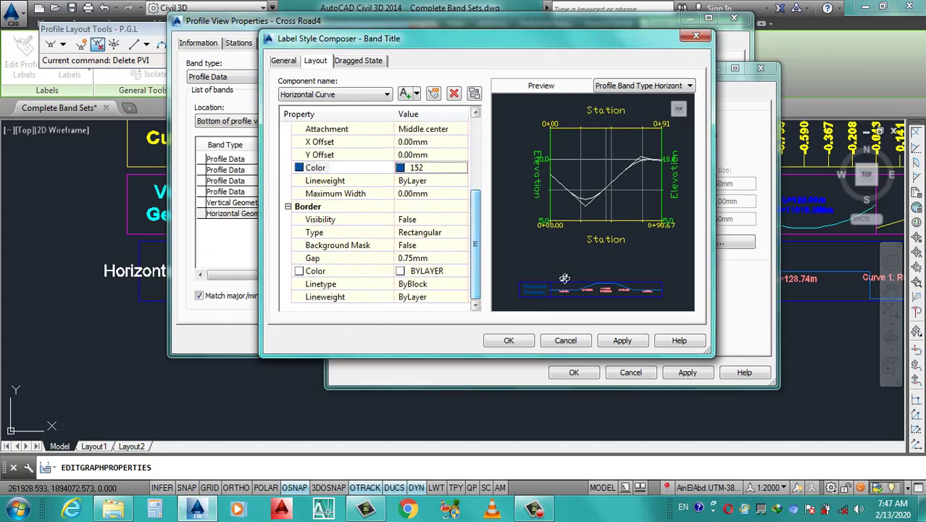
pyautogui.click(622, 341)
pyautogui.click(507, 340)
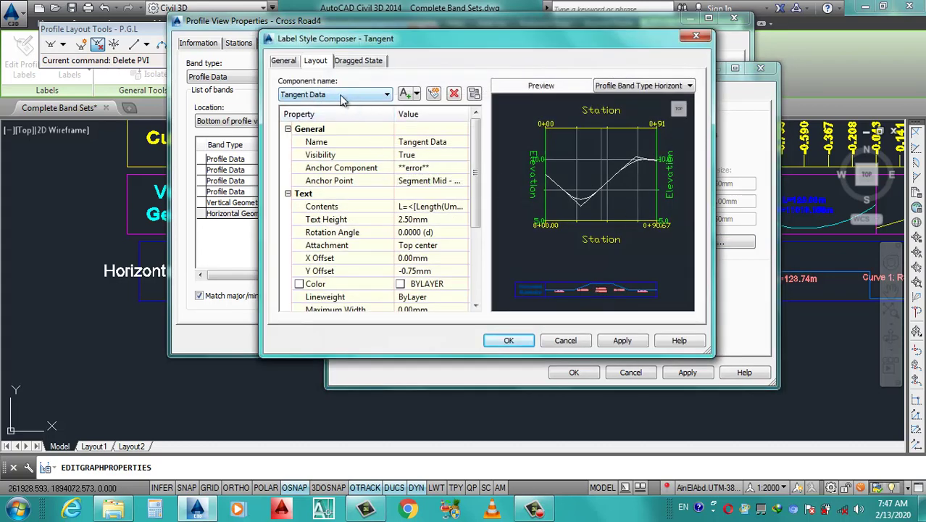
# Colour the Tangent Data contents text (Length property) green in the text editor.
pyautogui.click(463, 208)
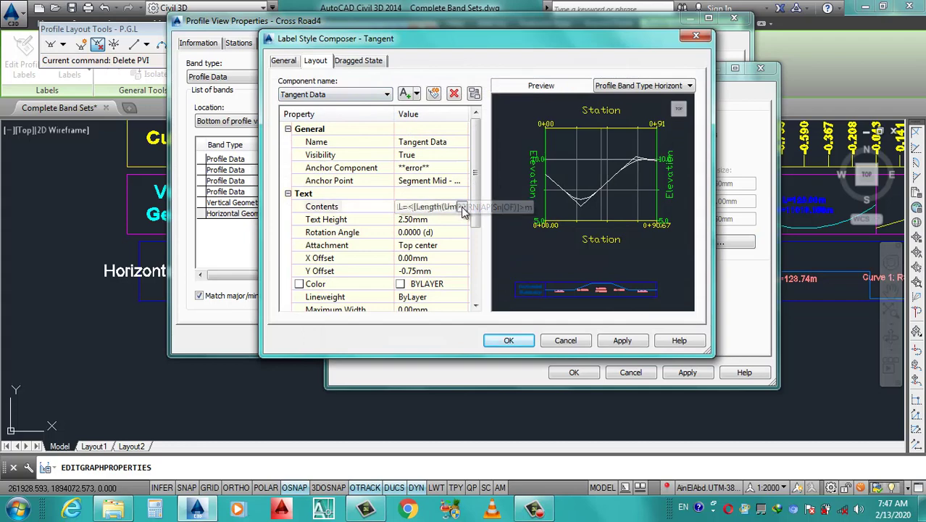
pyautogui.click(461, 207)
pyautogui.moveTo(636, 161); pyautogui.dragTo(449, 156)
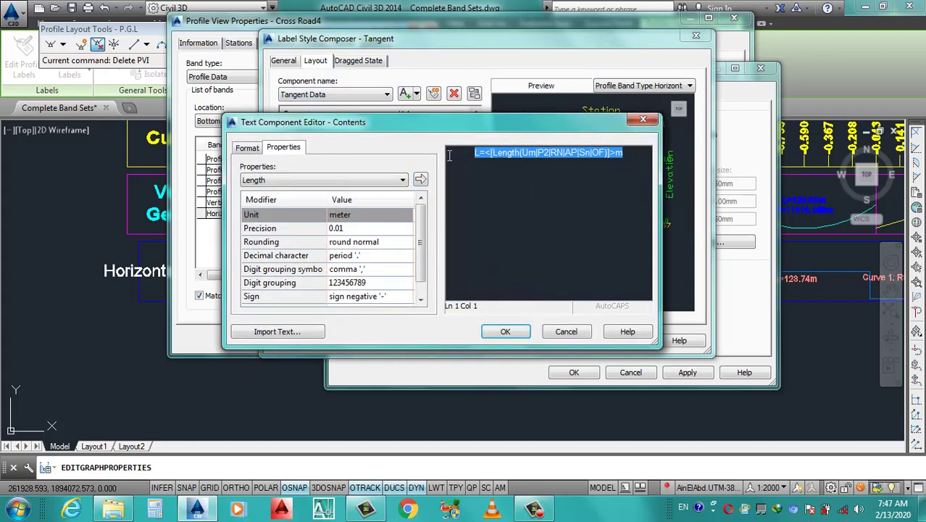
pyautogui.click(346, 180)
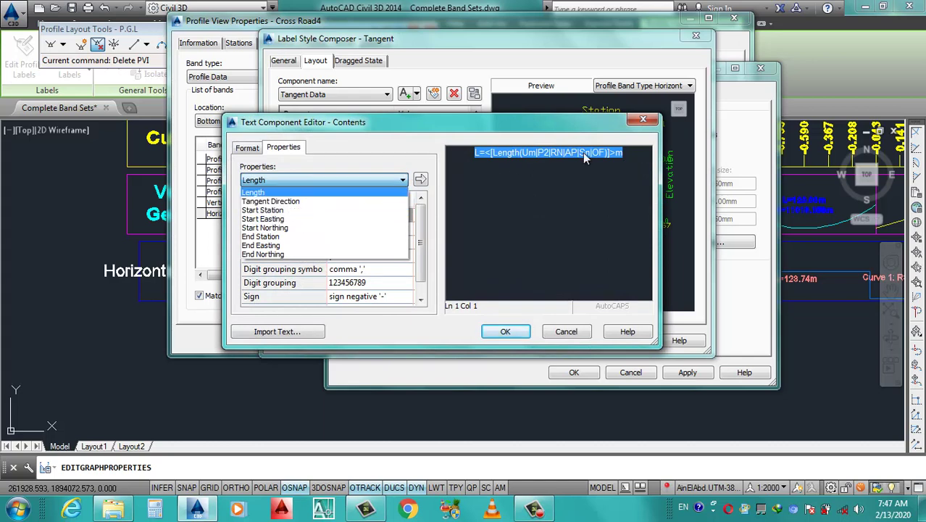
pyautogui.click(612, 161)
pyautogui.moveTo(627, 154); pyautogui.dragTo(475, 153)
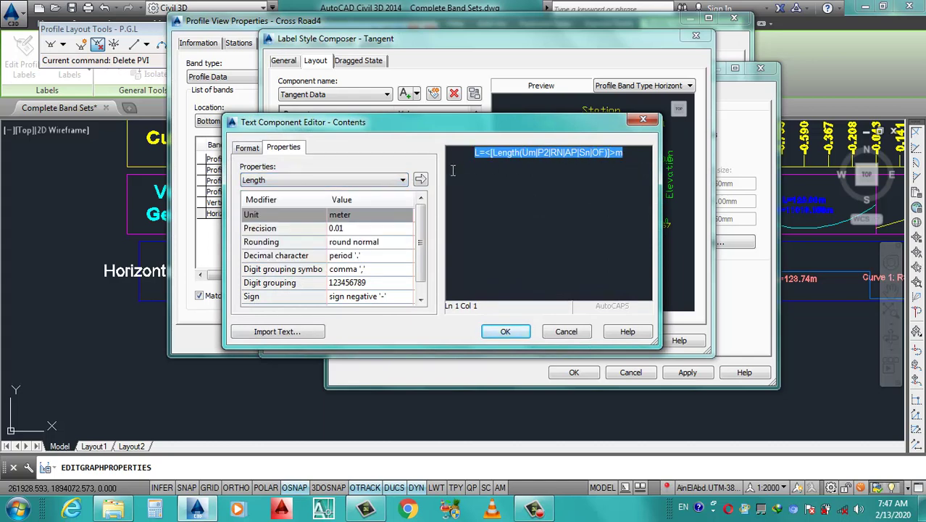
pyautogui.click(247, 148)
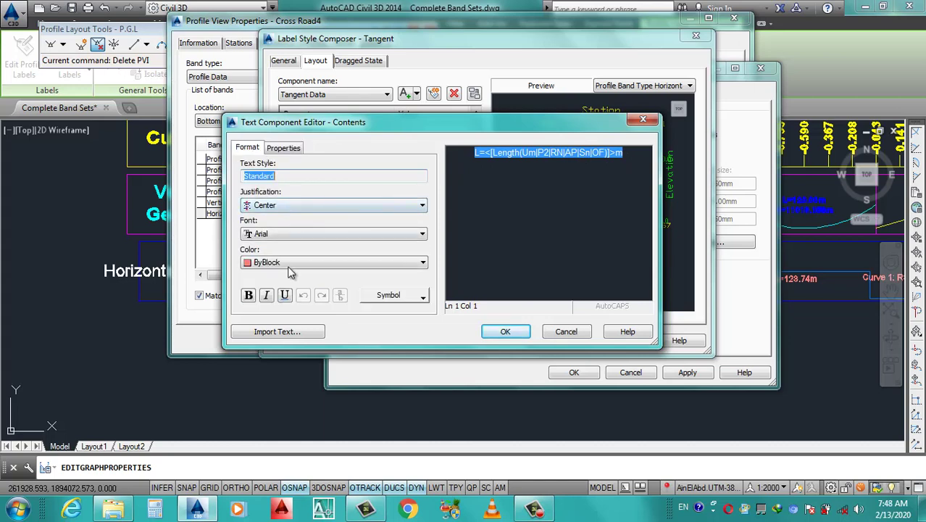
pyautogui.click(290, 271)
pyautogui.click(289, 313)
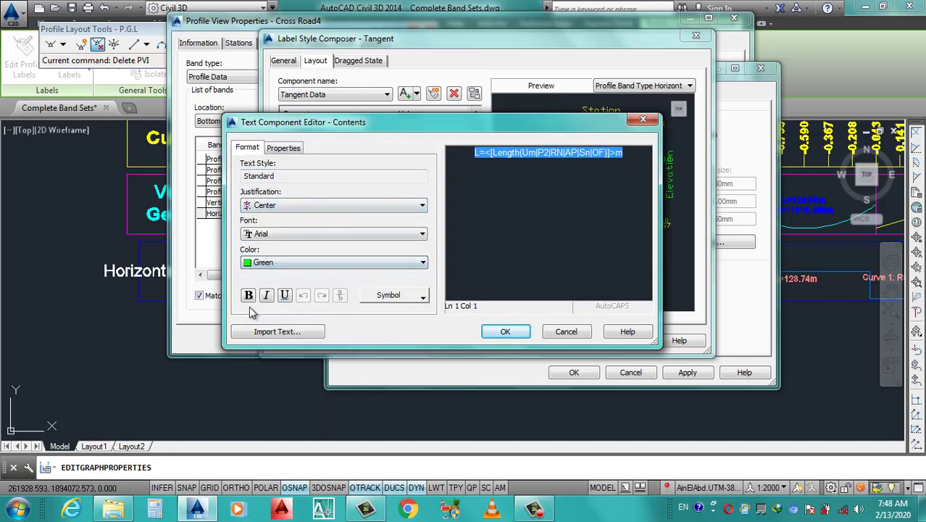
pyautogui.click(506, 330)
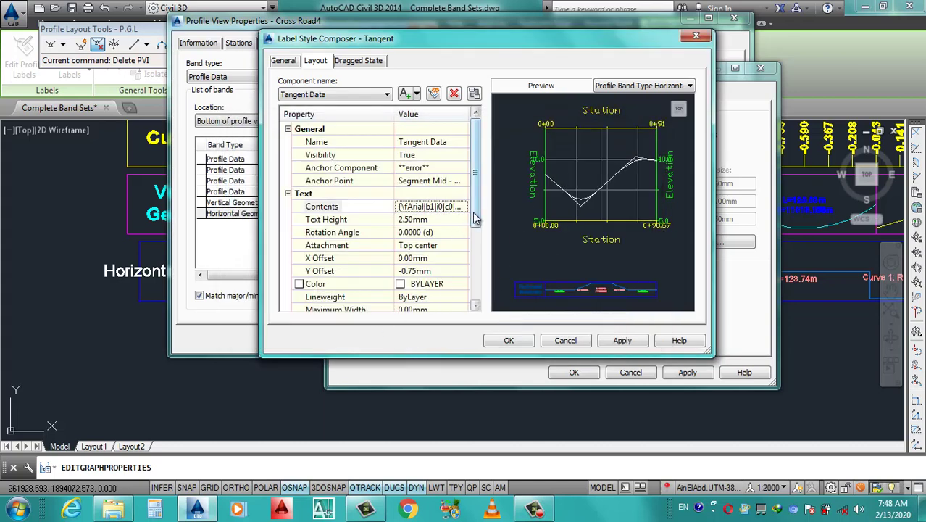
# Set the tangent label's Text Y Offset to 3.00mm and apply the change.
pyautogui.moveTo(472, 212); pyautogui.dragTo(475, 249)
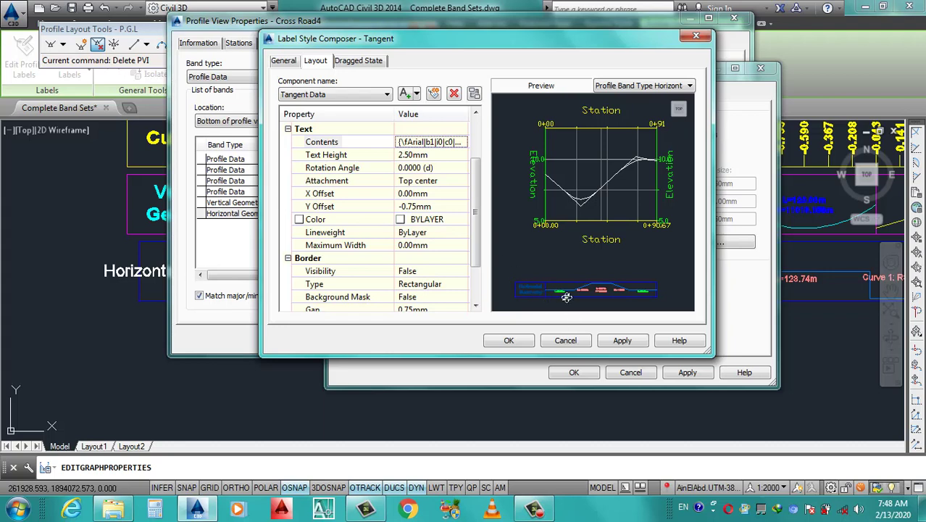
pyautogui.click(440, 206)
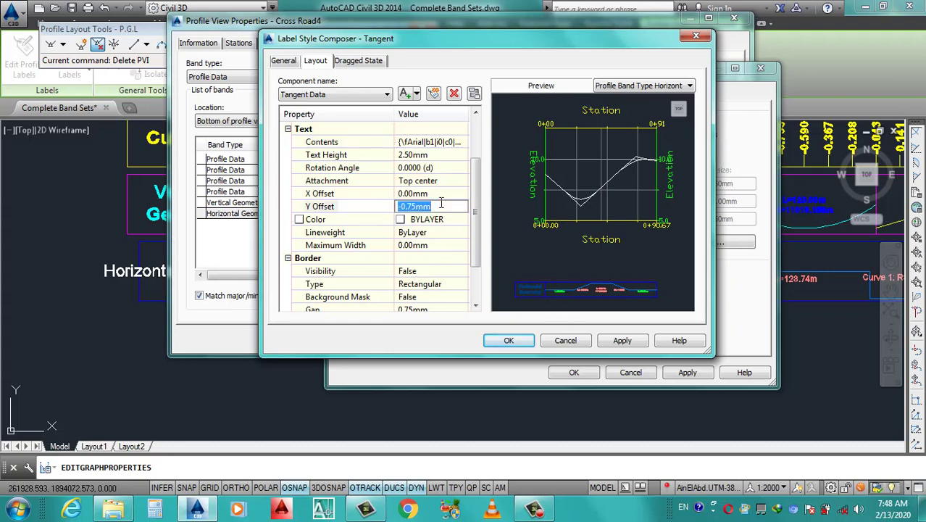
pyautogui.write('-')
pyautogui.click(450, 219)
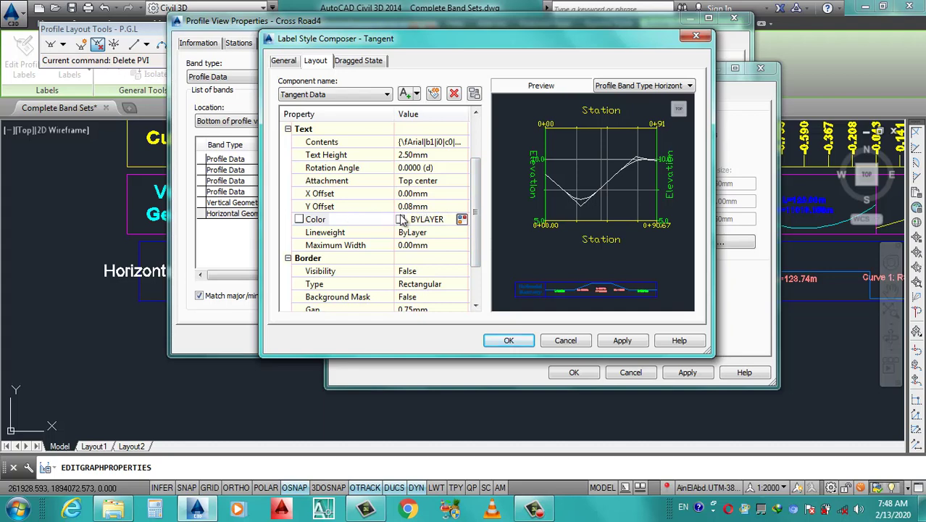
pyautogui.click(437, 208)
pyautogui.write('1')
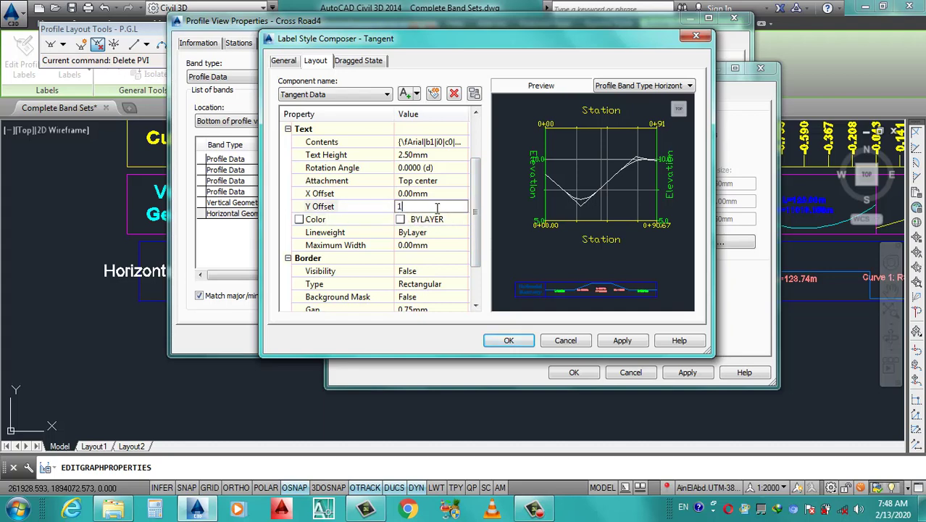
pyautogui.click(454, 195)
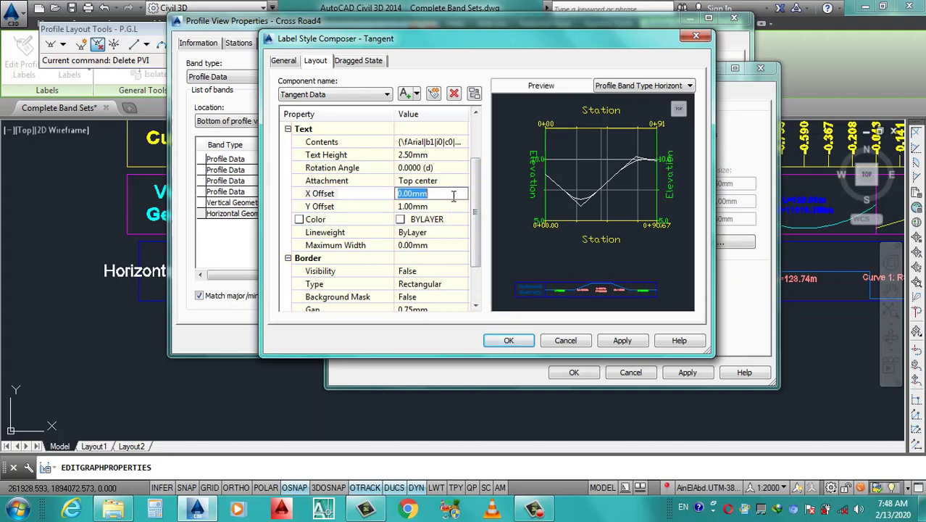
pyautogui.click(437, 206)
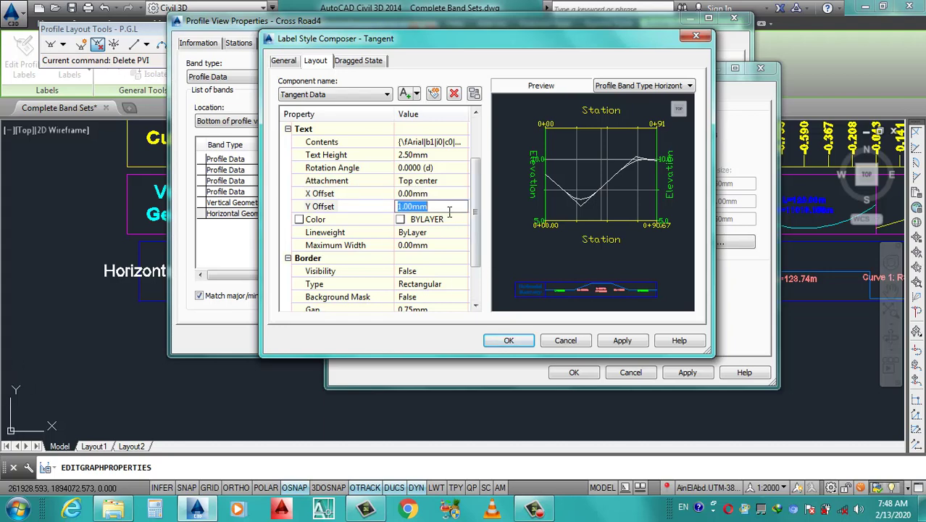
pyautogui.write('3')
pyautogui.click(442, 194)
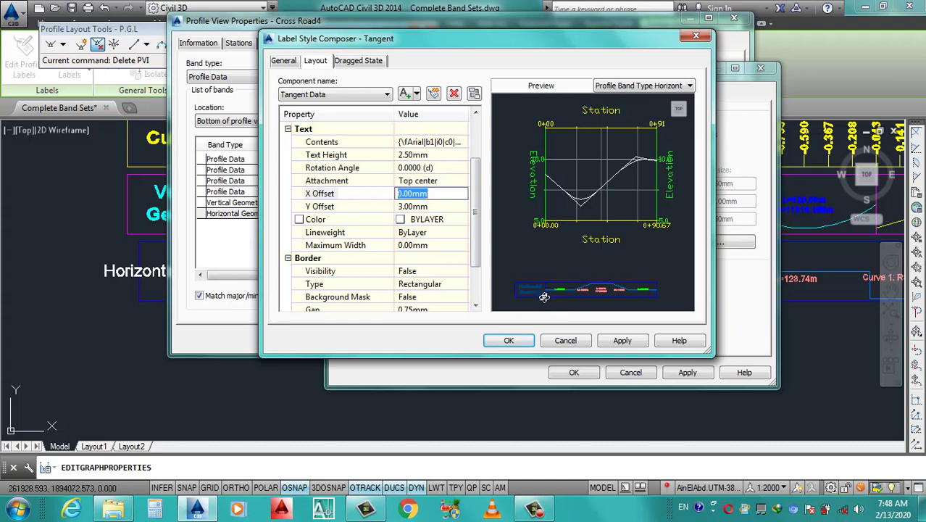
pyautogui.scroll(-2, 449, 222)
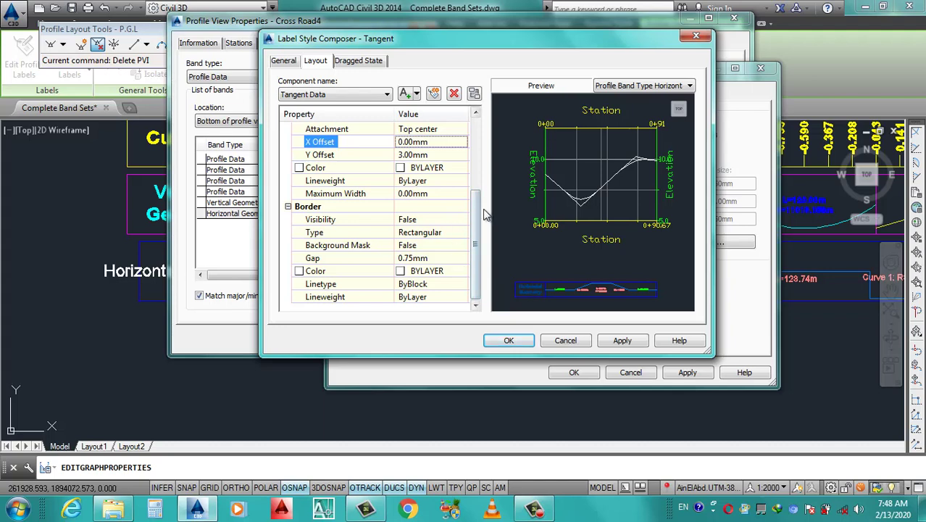
pyautogui.click(334, 94)
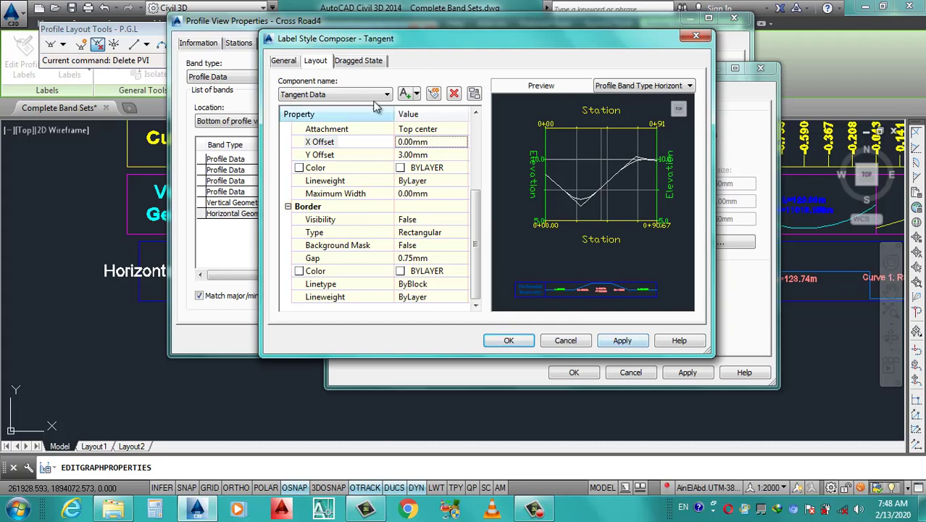
pyautogui.click(641, 347)
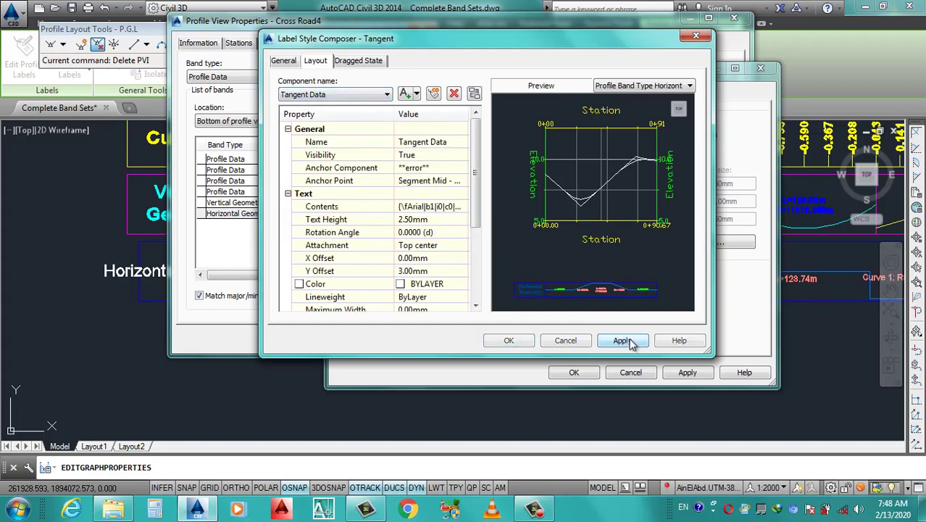
# Make the Curve Data label contents text yellow and bold.
pyautogui.click(510, 342)
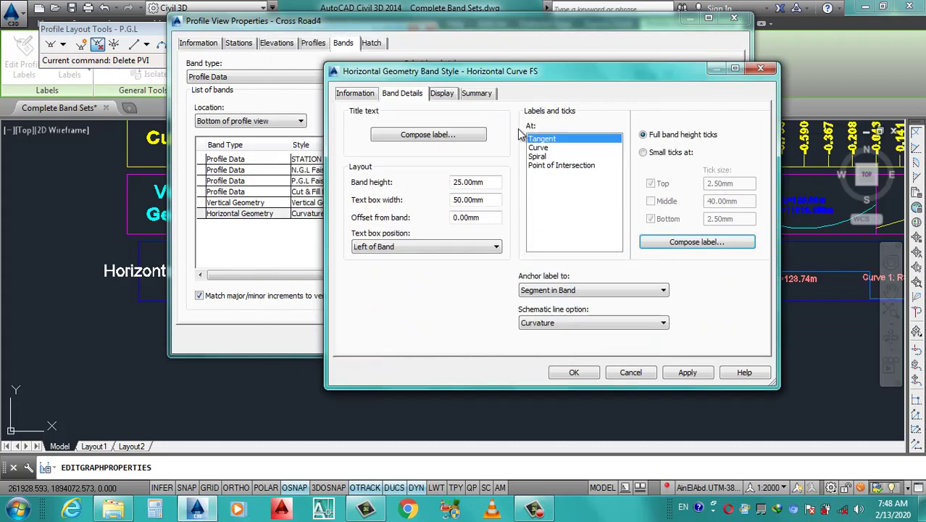
pyautogui.click(546, 148)
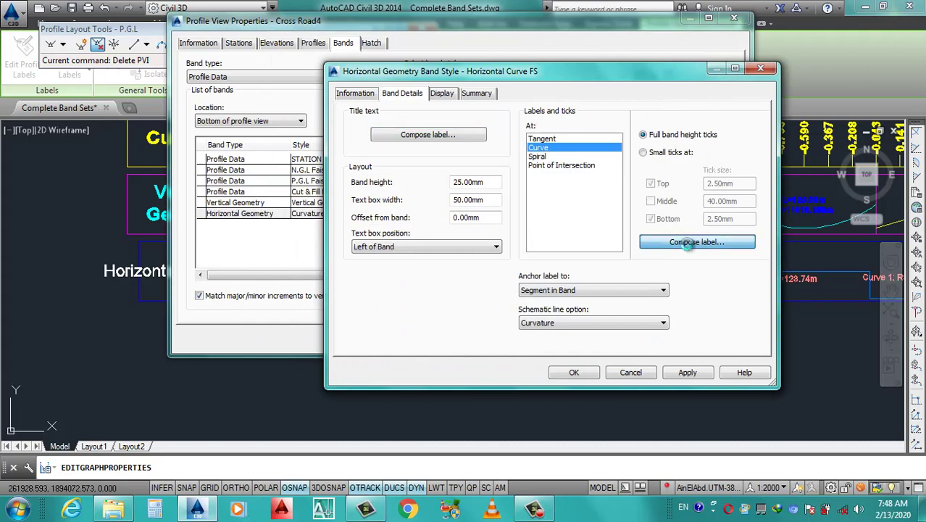
pyautogui.click(689, 245)
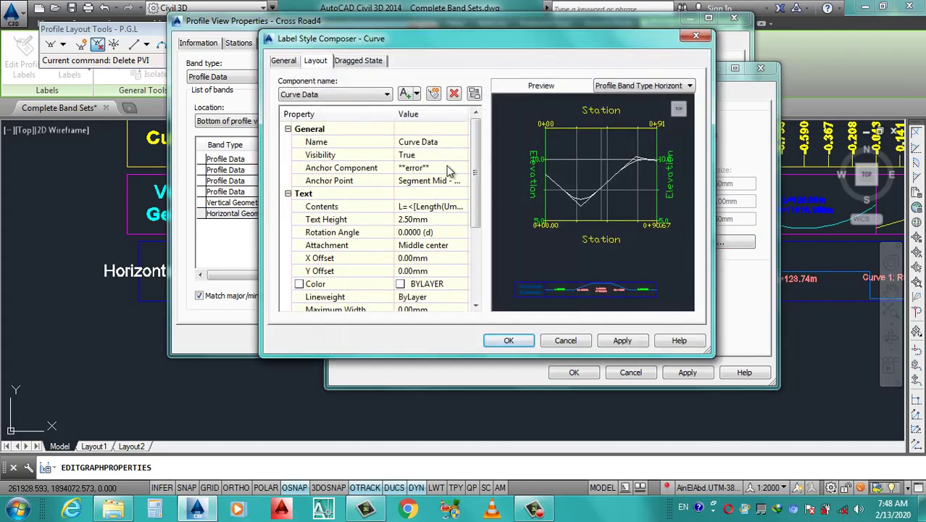
pyautogui.click(457, 206)
pyautogui.click(465, 207)
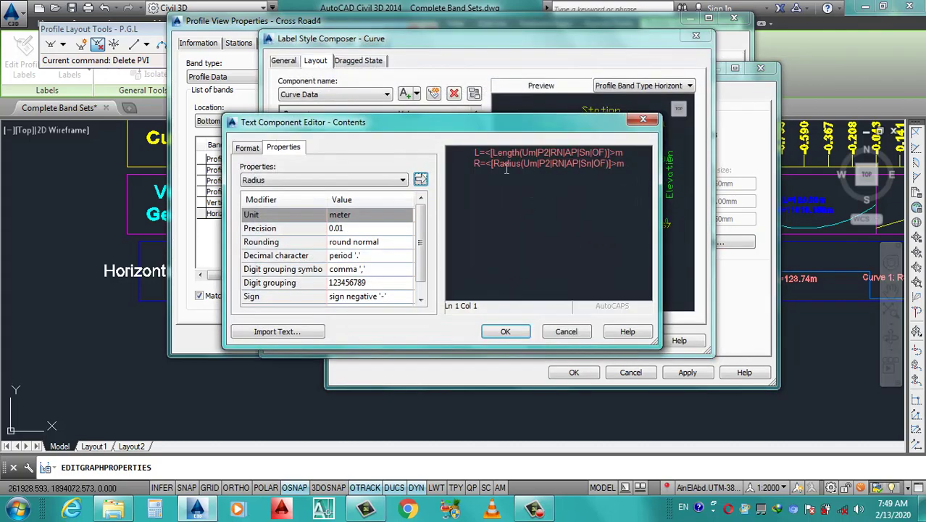
pyautogui.hotkey('ctrl', 'a')
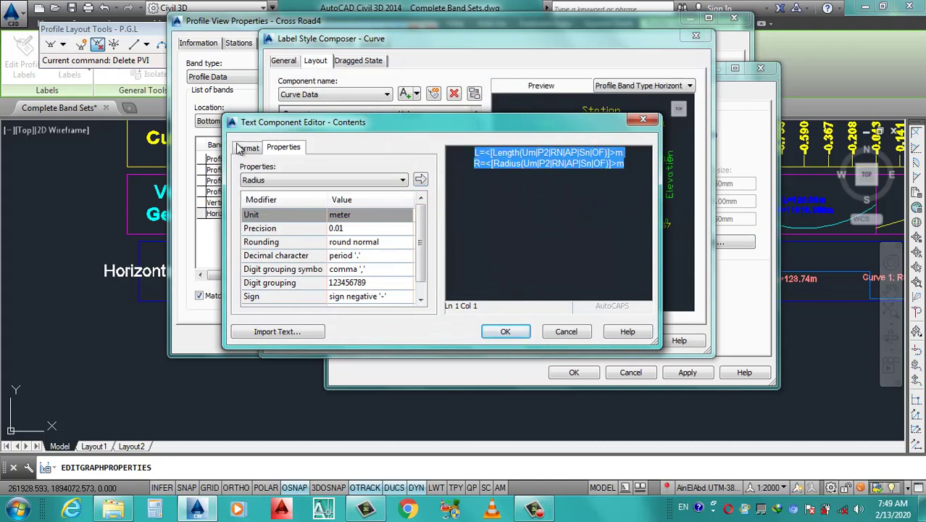
pyautogui.click(245, 149)
pyautogui.click(289, 263)
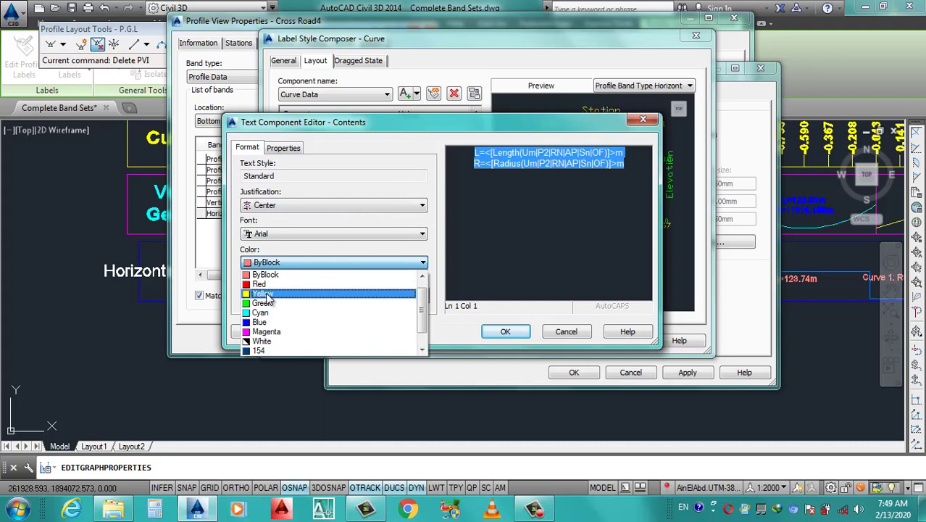
pyautogui.click(267, 295)
pyautogui.click(248, 295)
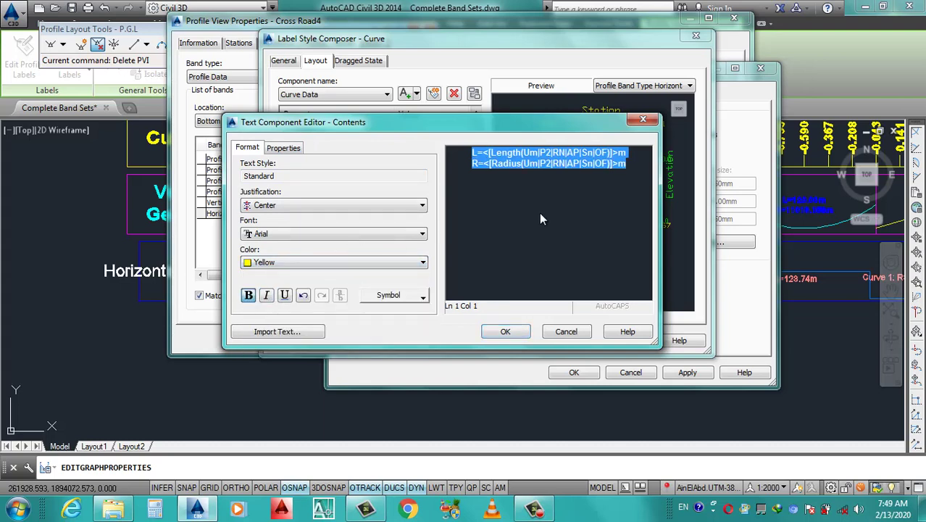
pyautogui.click(500, 333)
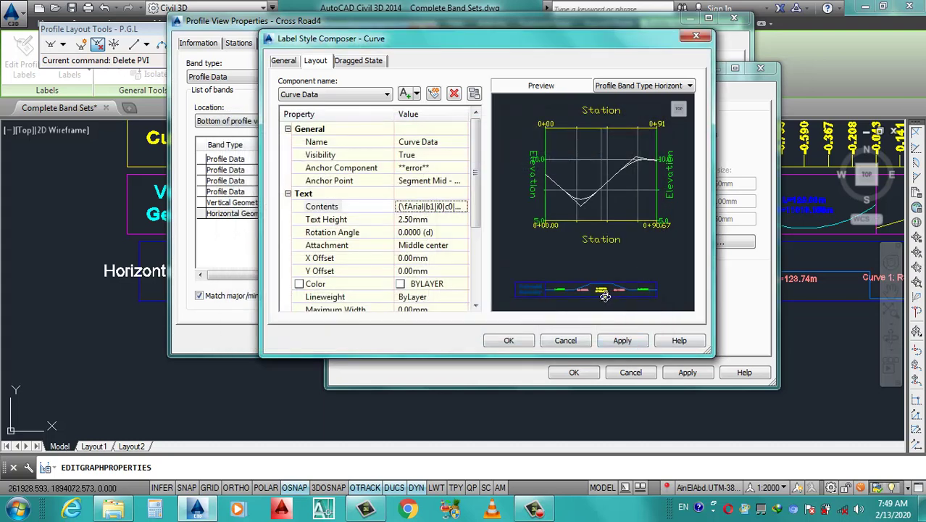
# Set the curve label's Color property to yellow and apply the changes.
pyautogui.click(459, 285)
pyautogui.click(461, 285)
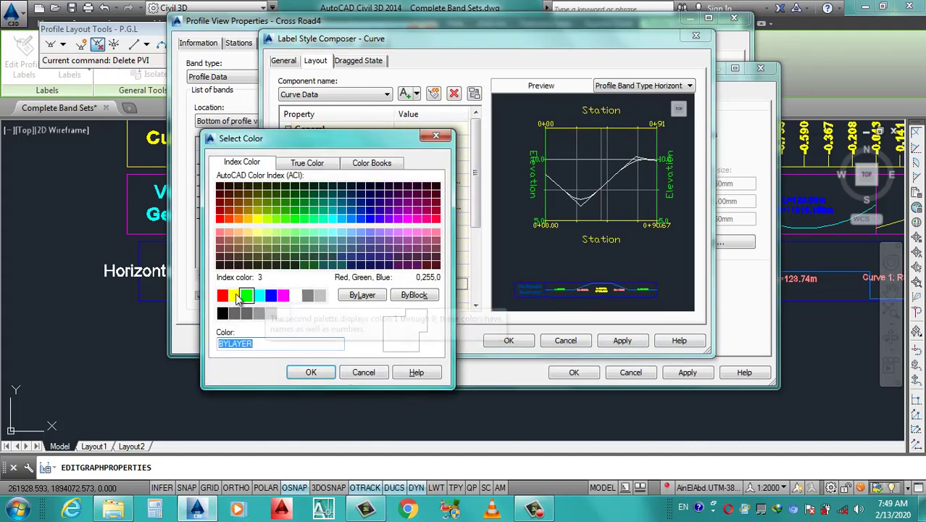
pyautogui.click(234, 295)
pyautogui.click(311, 373)
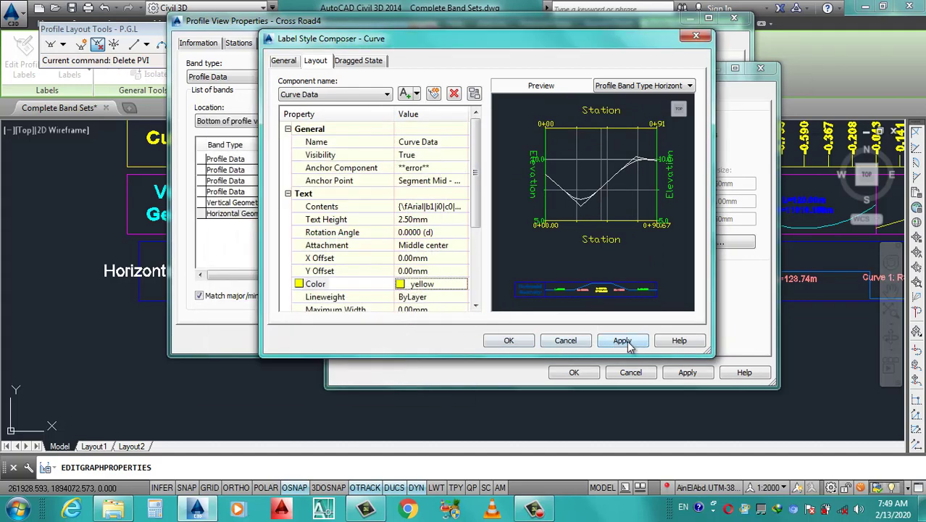
pyautogui.click(622, 340)
pyautogui.click(510, 342)
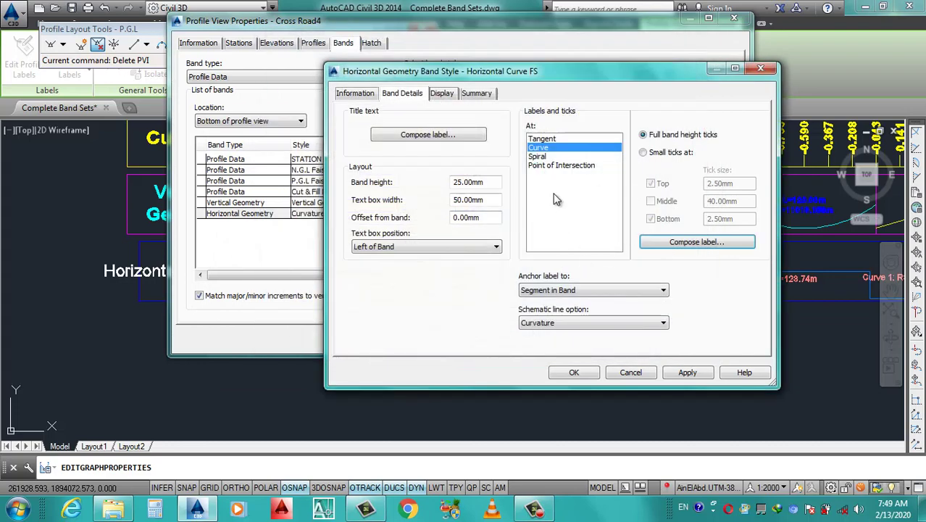
# Insert the Delta Angle property into the Spiral Data label contents and start a second line.
pyautogui.click(539, 157)
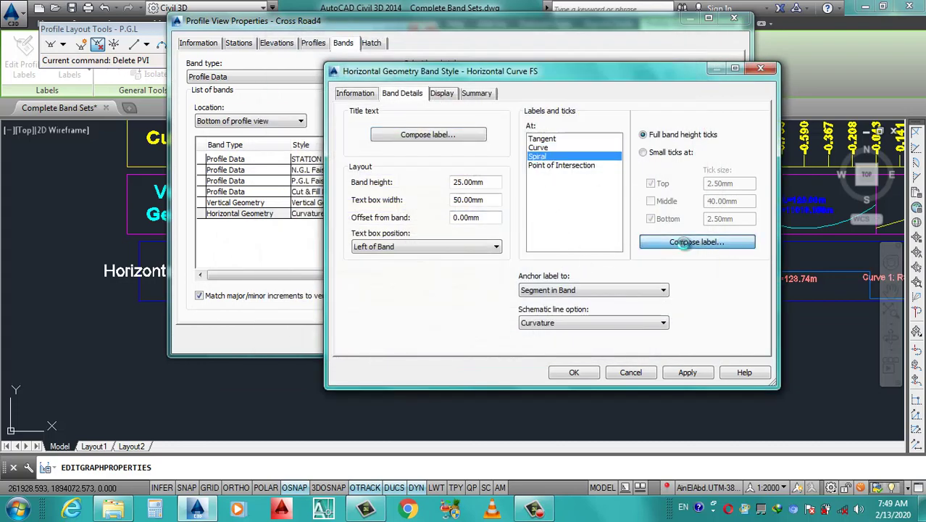
pyautogui.click(685, 243)
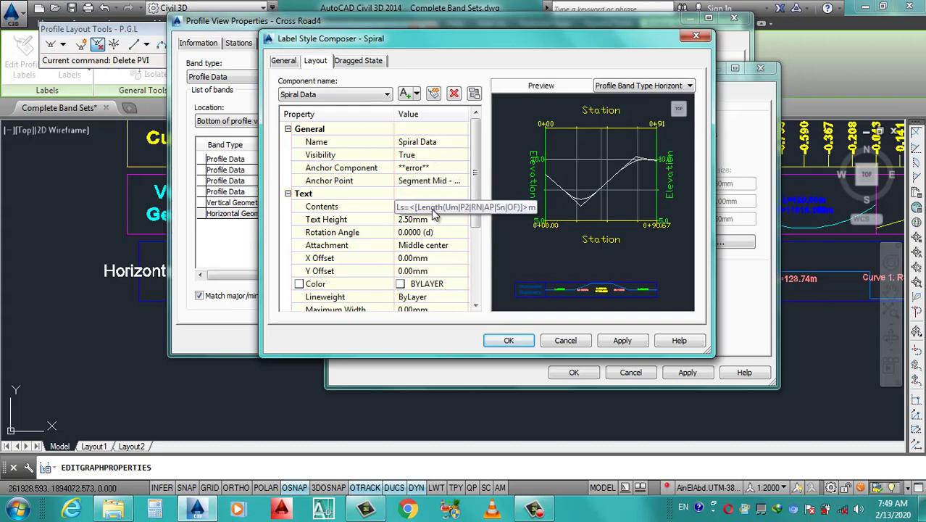
pyautogui.click(433, 208)
pyautogui.click(461, 207)
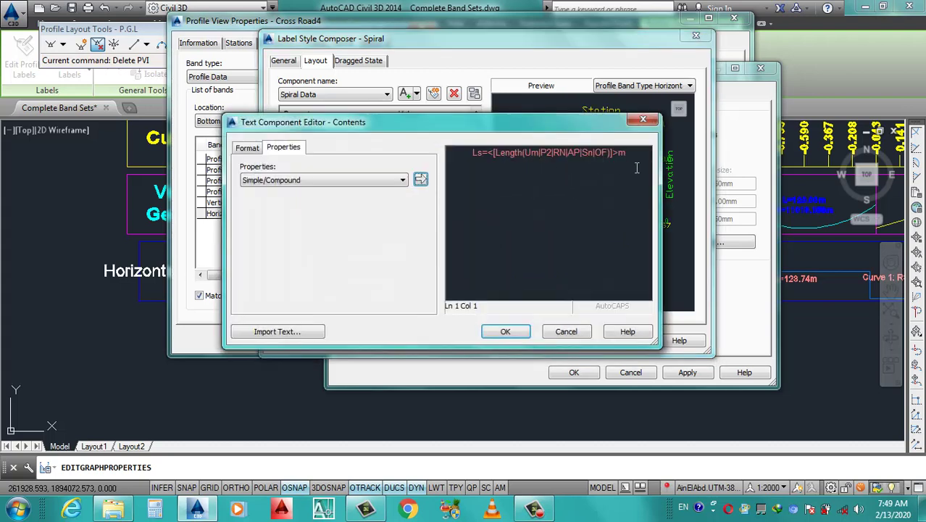
pyautogui.moveTo(637, 168); pyautogui.dragTo(428, 167)
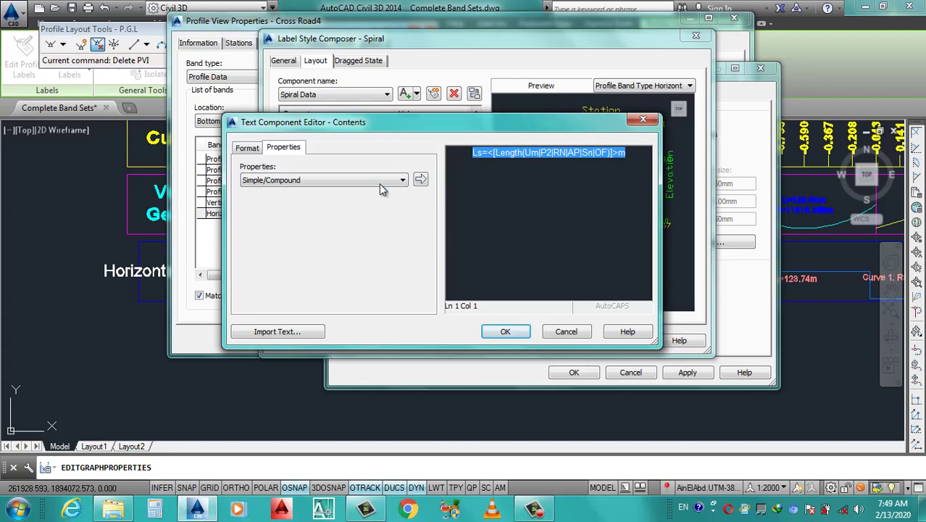
pyautogui.click(346, 181)
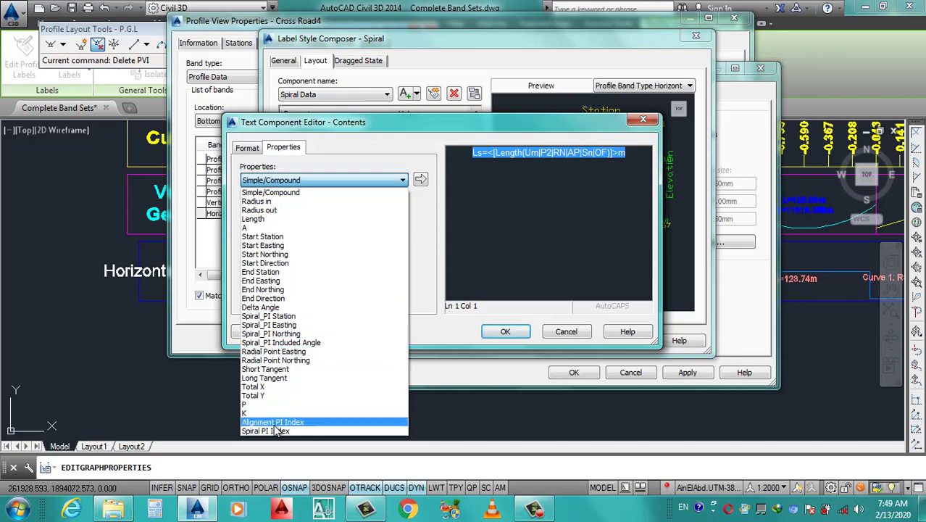
pyautogui.click(285, 309)
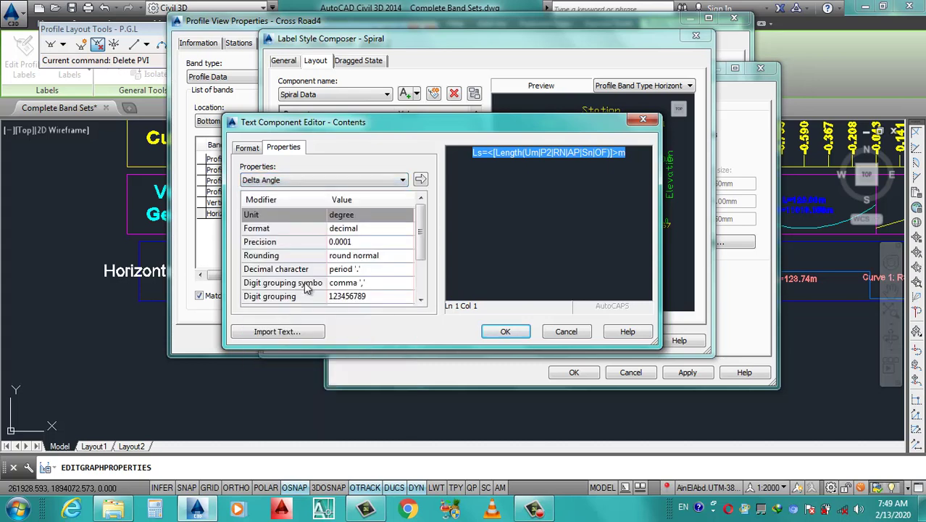
pyautogui.click(632, 157)
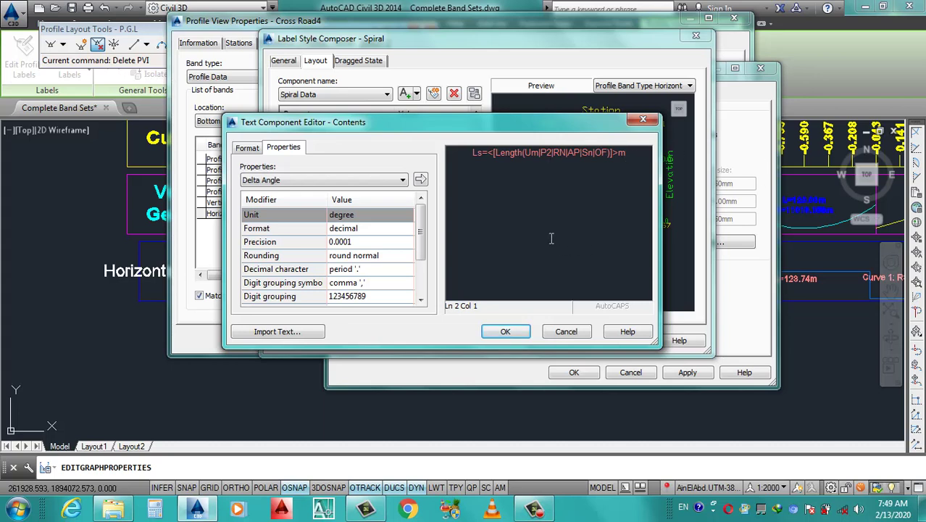
# Make the spiral label text blue and bold.
pyautogui.moveTo(628, 153); pyautogui.dragTo(479, 149)
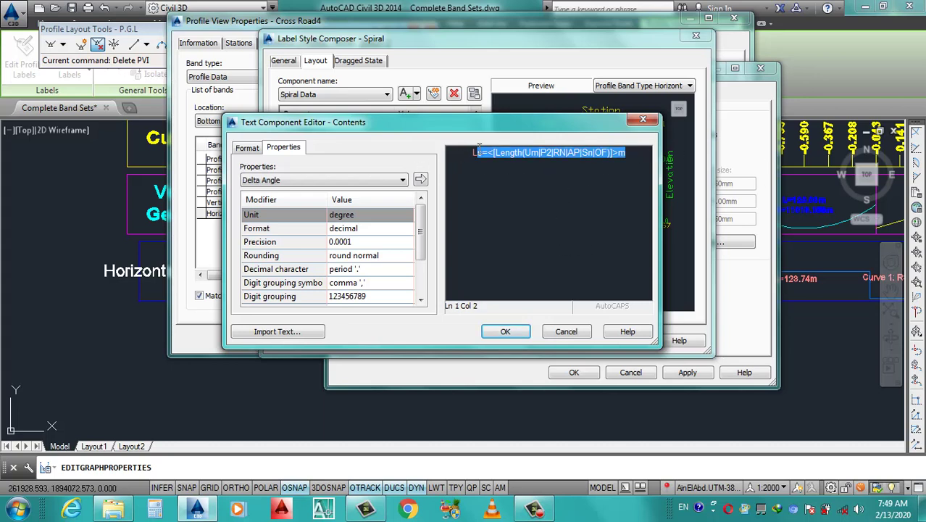
pyautogui.click(247, 148)
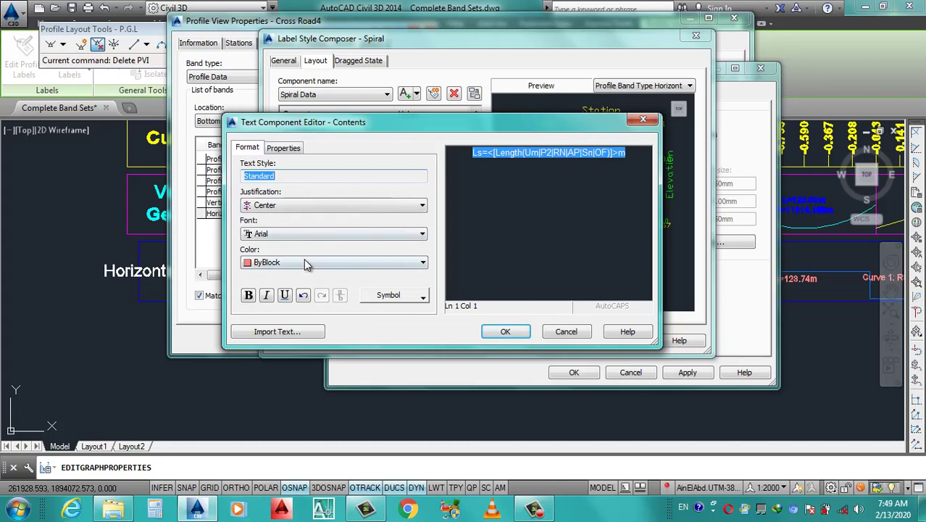
pyautogui.click(369, 263)
pyautogui.click(255, 322)
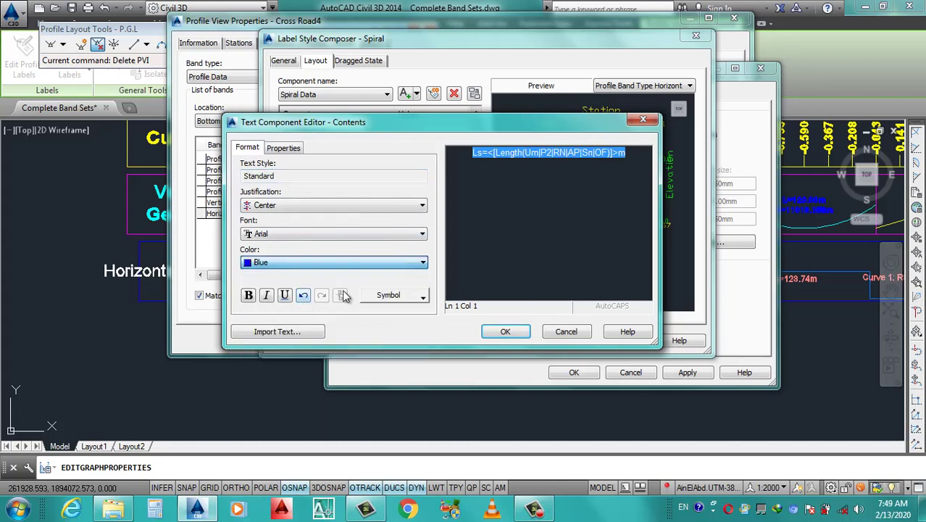
pyautogui.click(248, 295)
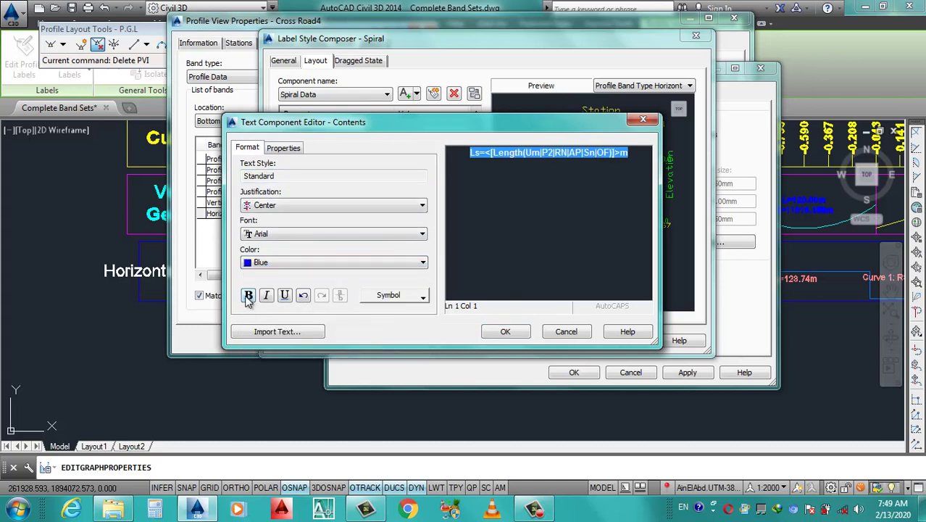
# Accept the text formatting and finish the spiral label style changes.
pyautogui.click(505, 332)
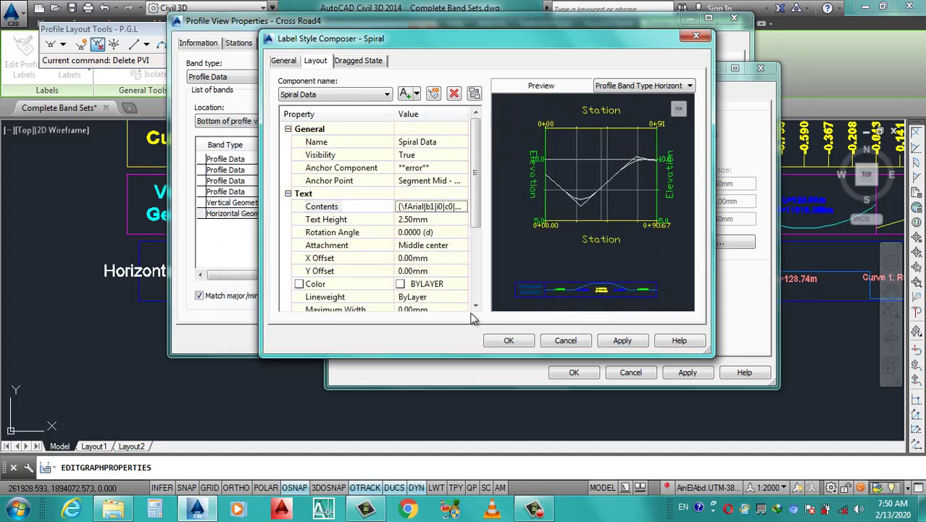
pyautogui.click(622, 340)
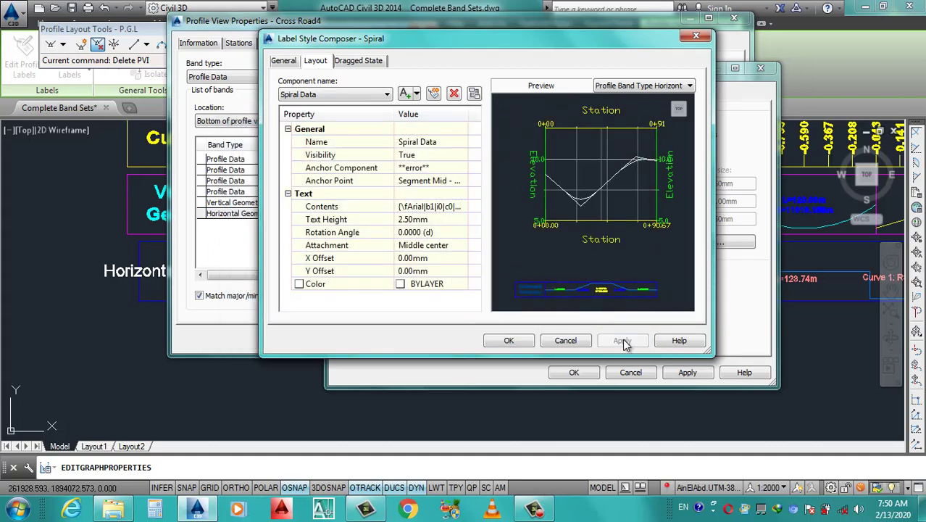
pyautogui.click(508, 340)
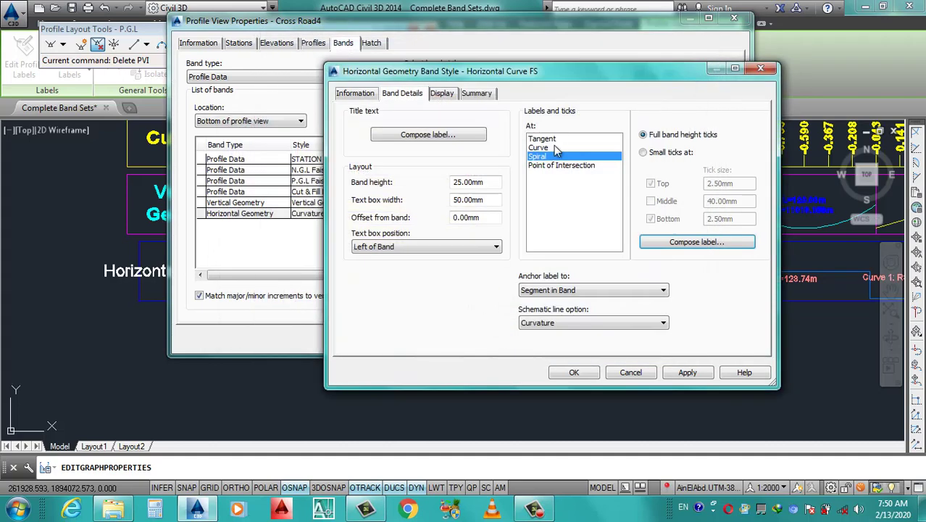
# Delete the text component from the Point of Intersection label.
pyautogui.click(551, 166)
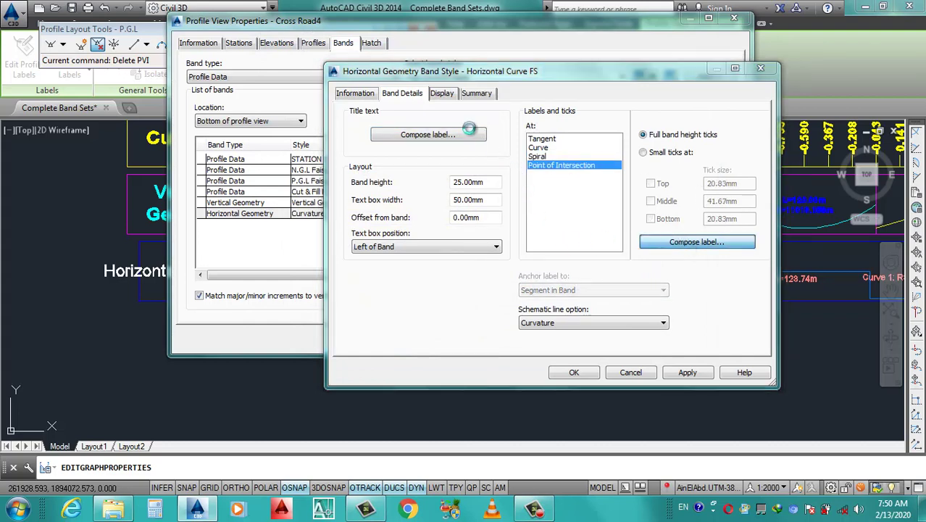
pyautogui.click(470, 131)
pyautogui.click(454, 94)
pyautogui.click(454, 95)
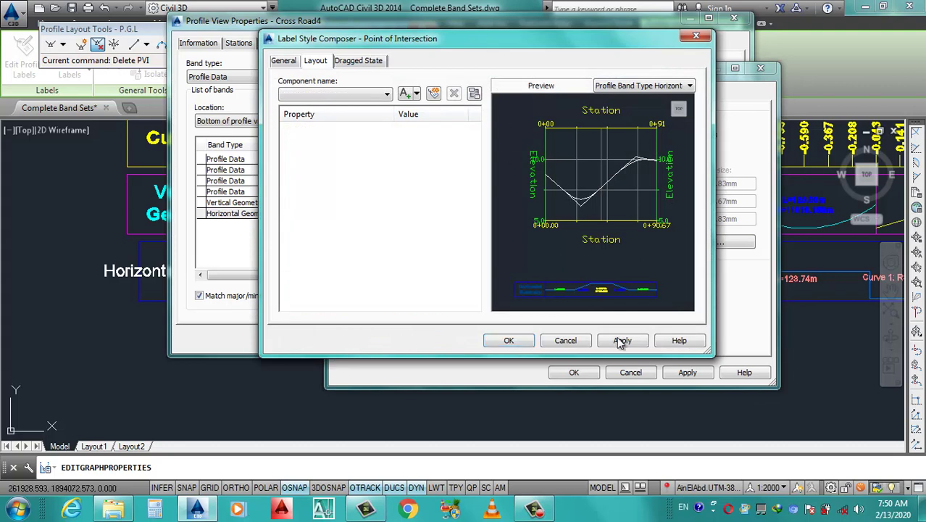
pyautogui.click(509, 340)
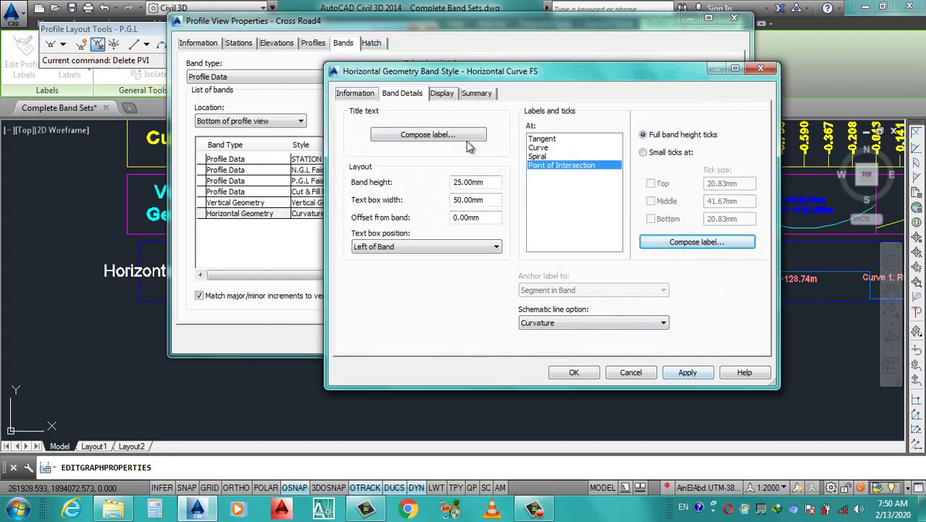
# Set the band's schematic line option to Radius instead of Curvature.
pyautogui.click(578, 323)
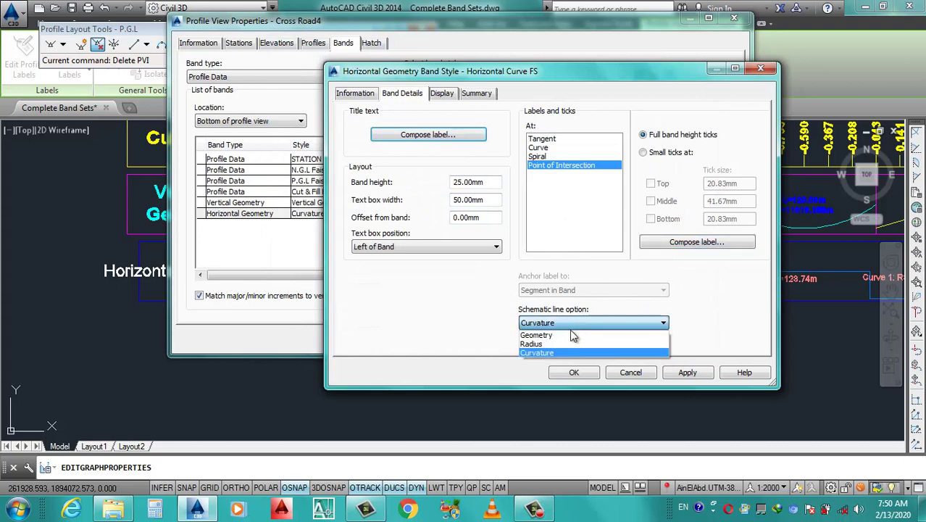
pyautogui.click(545, 345)
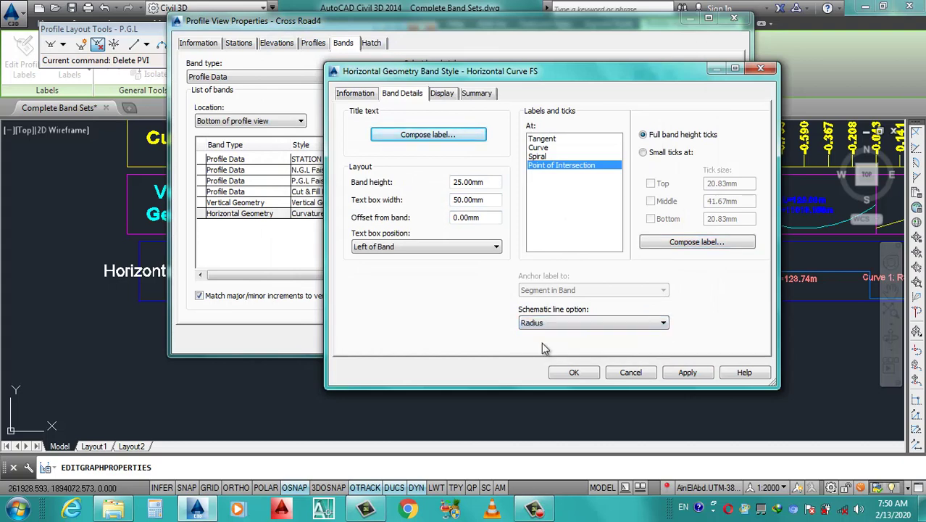
pyautogui.click(572, 323)
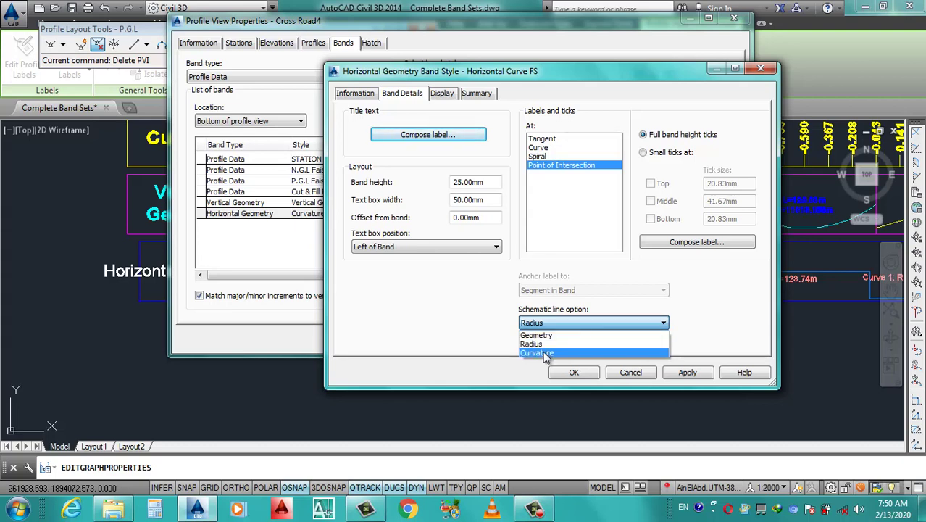
pyautogui.click(545, 344)
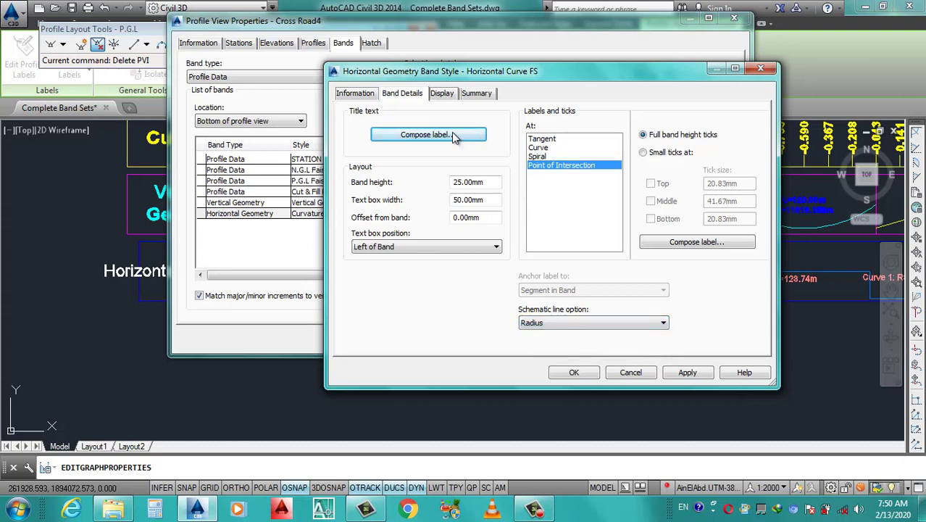
pyautogui.click(442, 94)
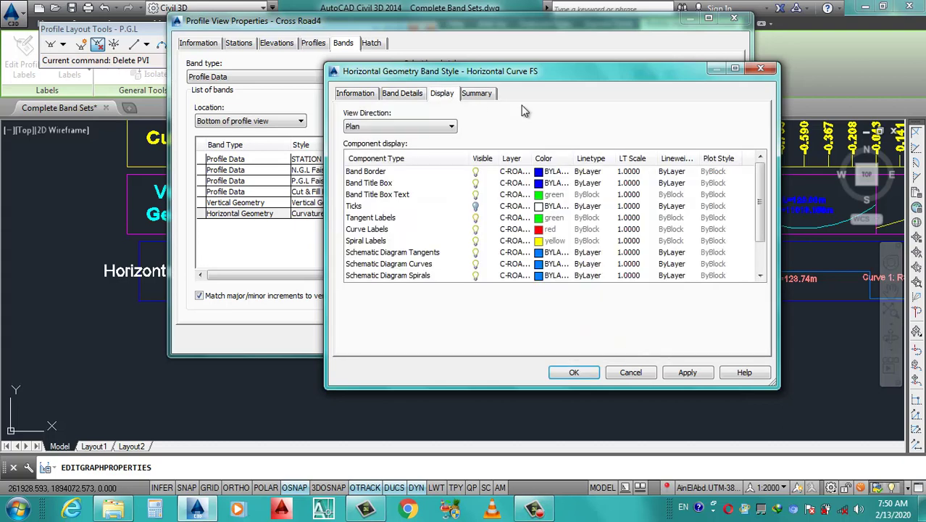
# Turn on the Ticks component and give it colour 152.
pyautogui.click(476, 207)
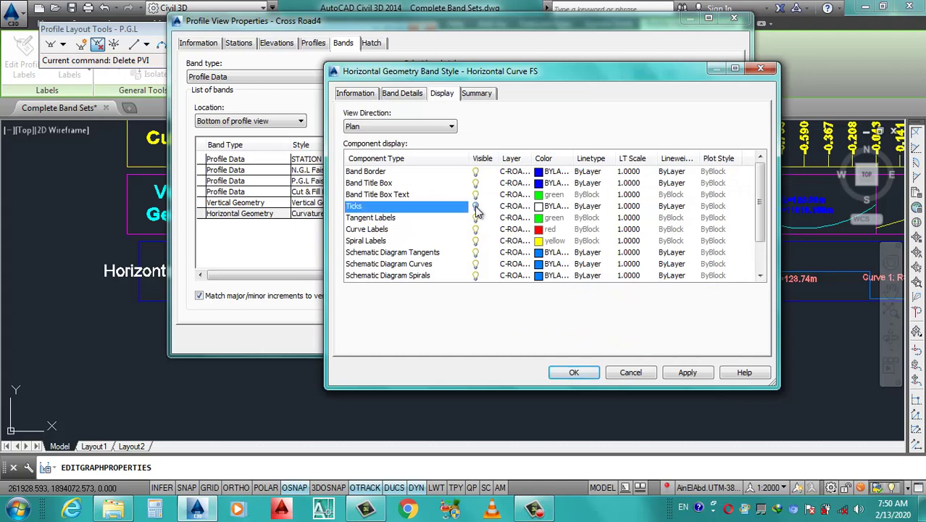
pyautogui.click(543, 207)
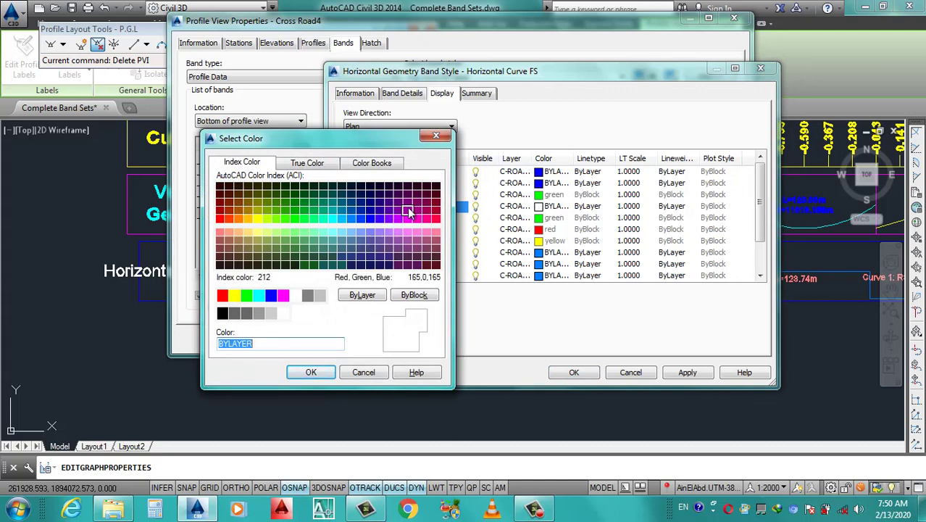
pyautogui.click(362, 206)
pyautogui.click(360, 211)
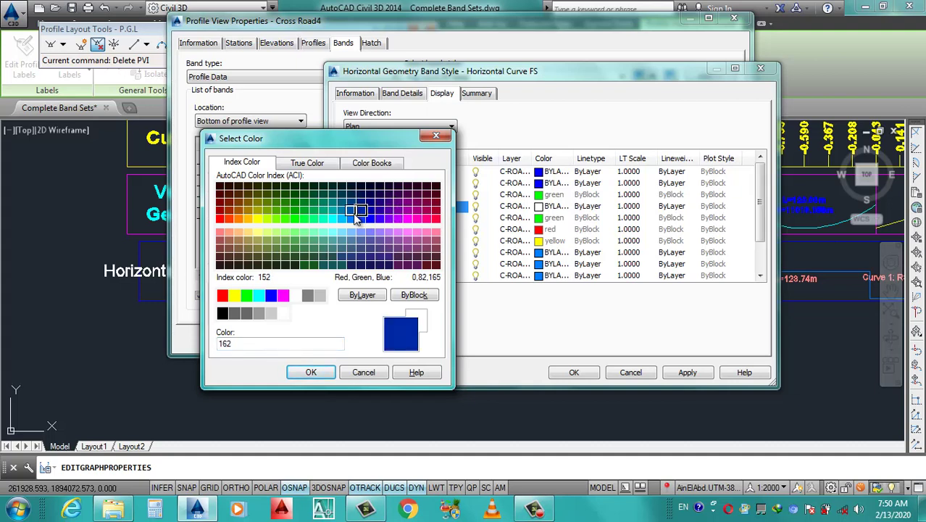
pyautogui.click(354, 216)
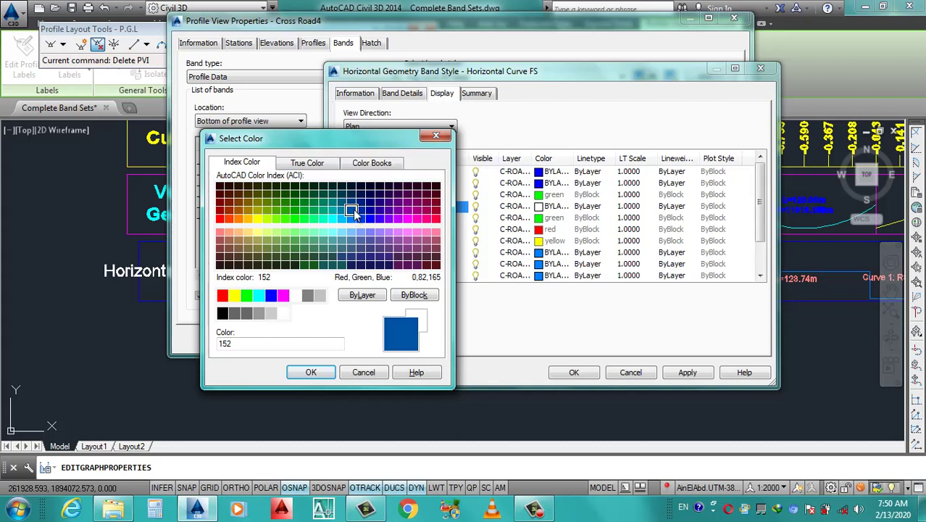
pyautogui.click(307, 371)
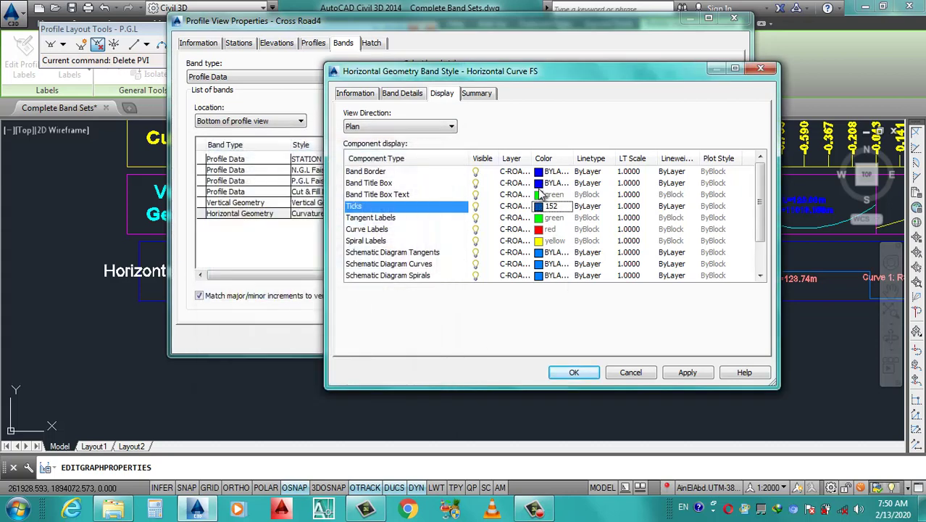
# Set Band Title Box and Band Border colour to 152 and apply the display changes.
pyautogui.click(539, 184)
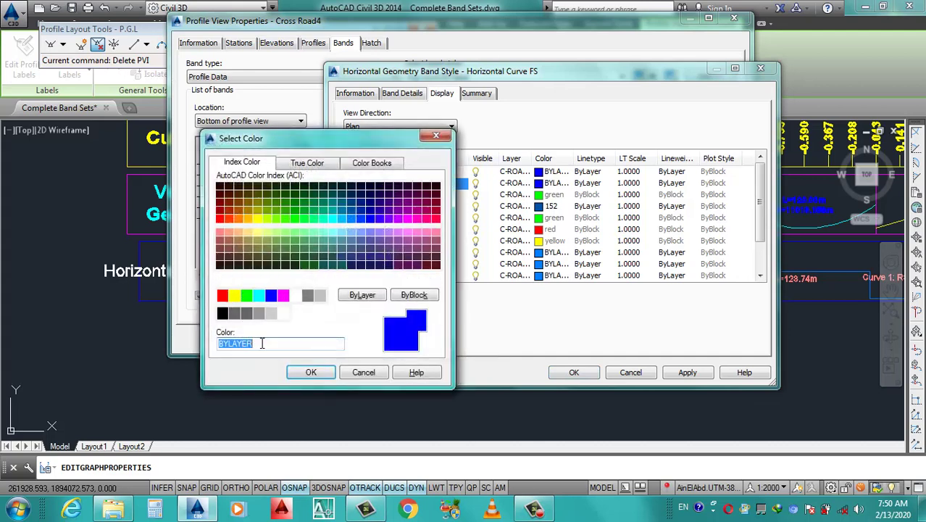
pyautogui.write('152')
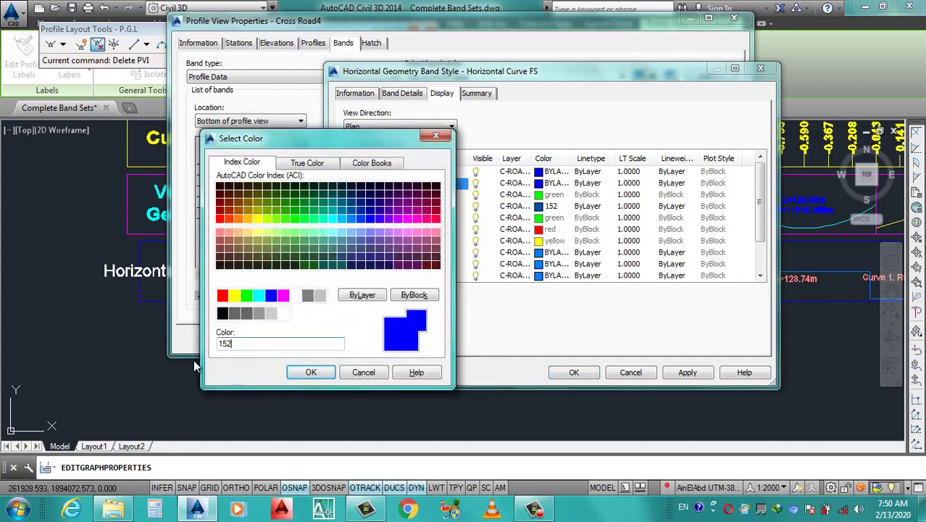
pyautogui.click(311, 372)
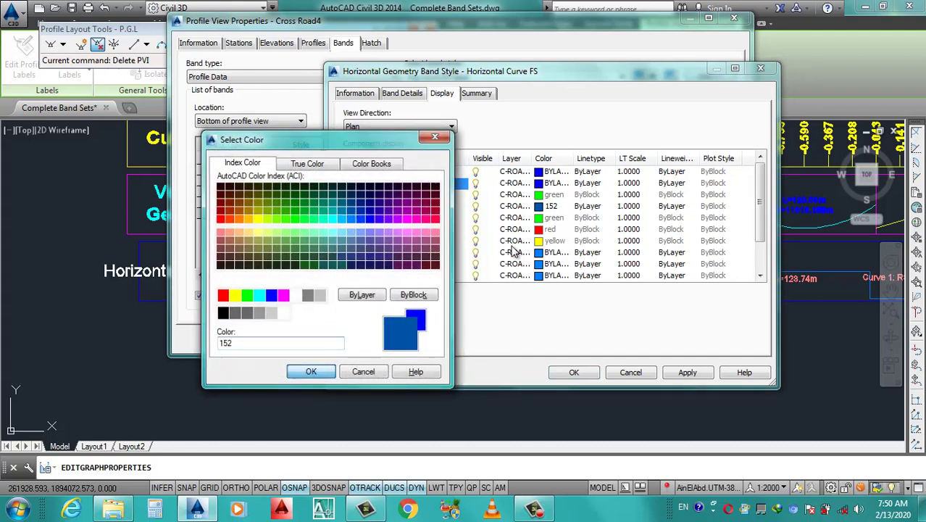
pyautogui.click(539, 172)
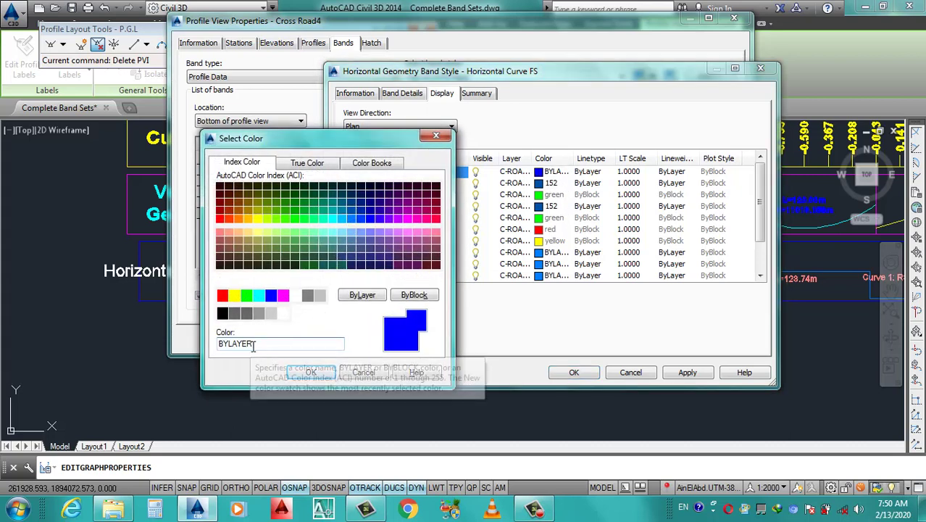
pyautogui.write('152')
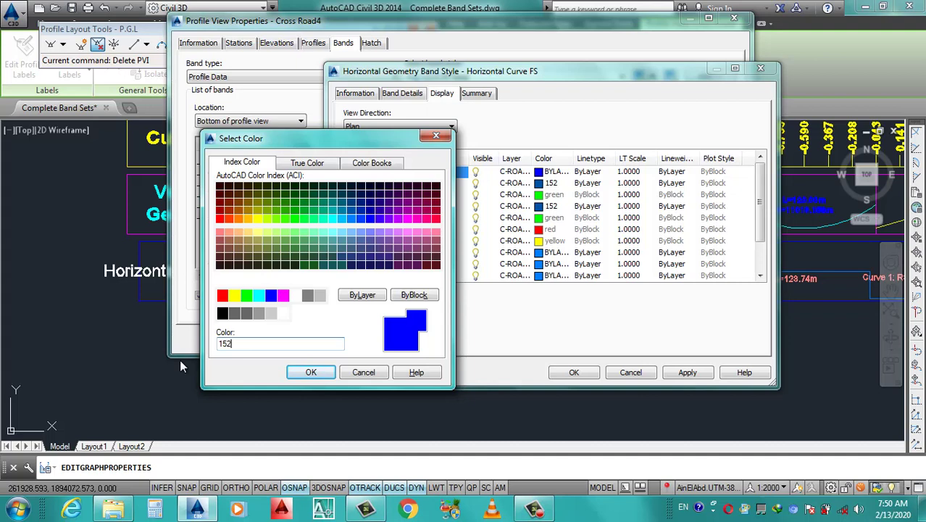
pyautogui.click(312, 372)
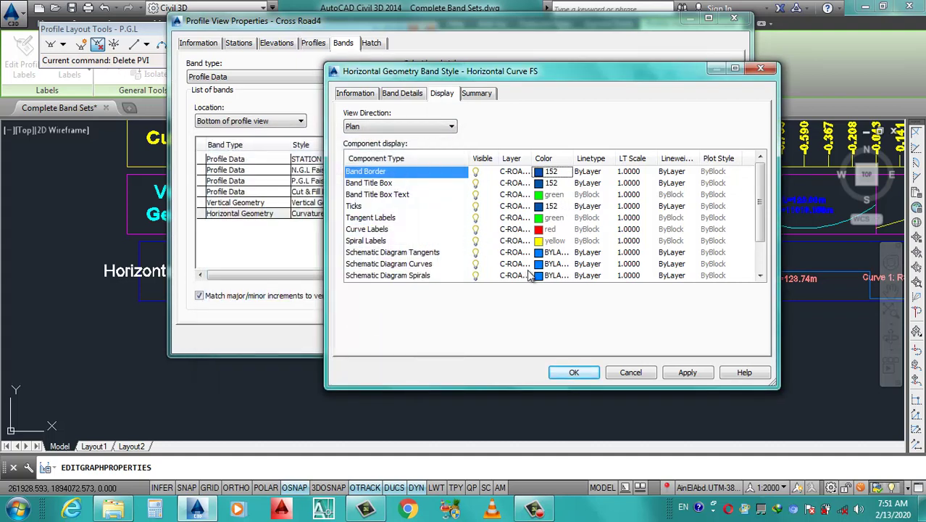
pyautogui.click(682, 372)
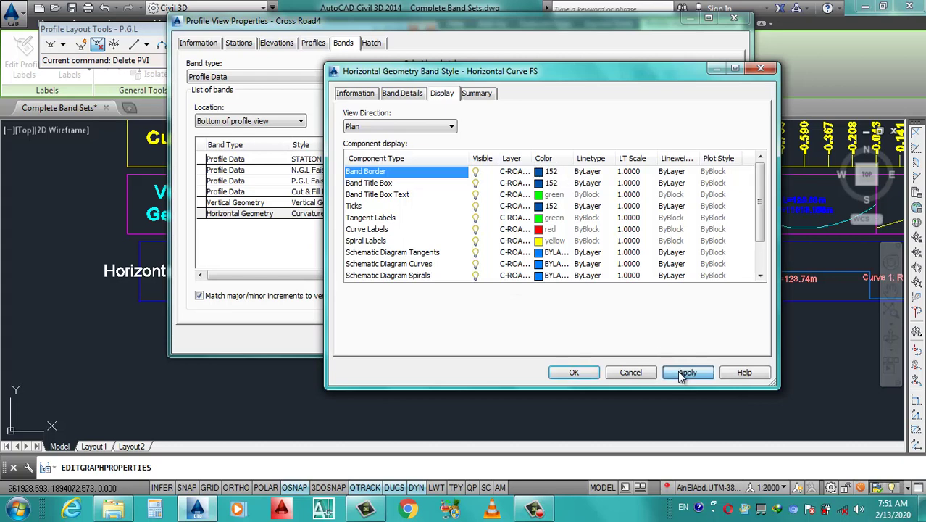
pyautogui.click(575, 372)
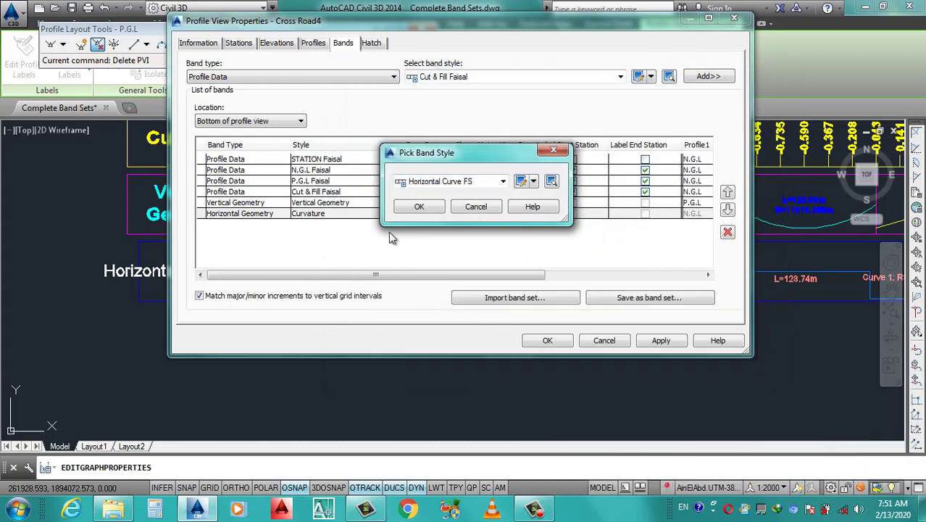
pyautogui.click(420, 208)
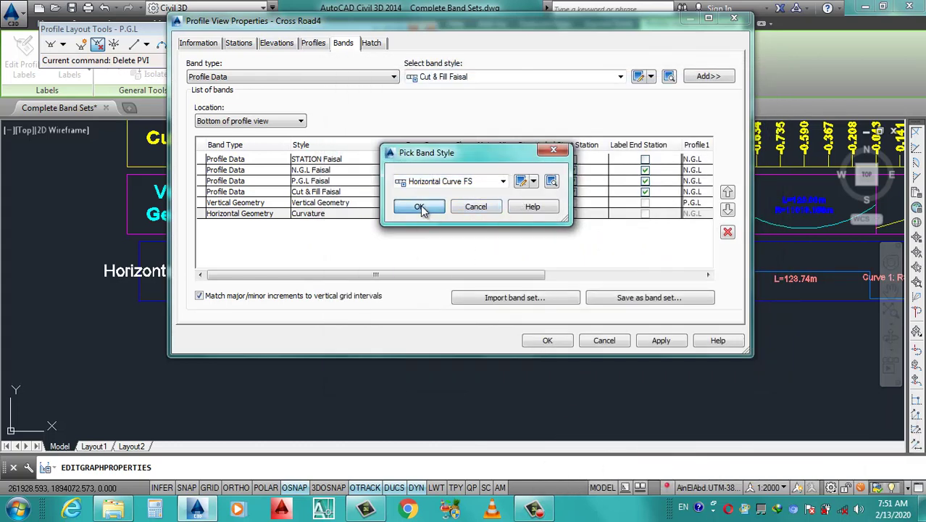
pyautogui.click(659, 342)
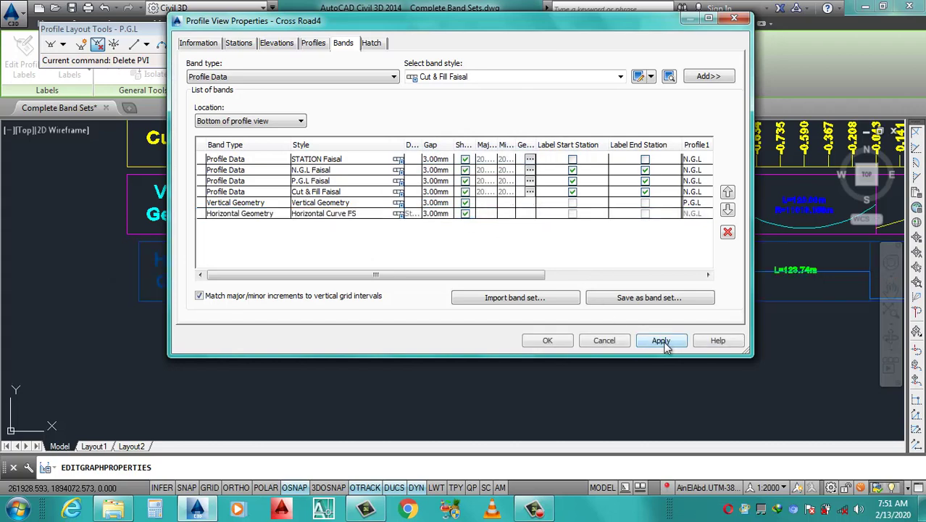
pyautogui.click(547, 341)
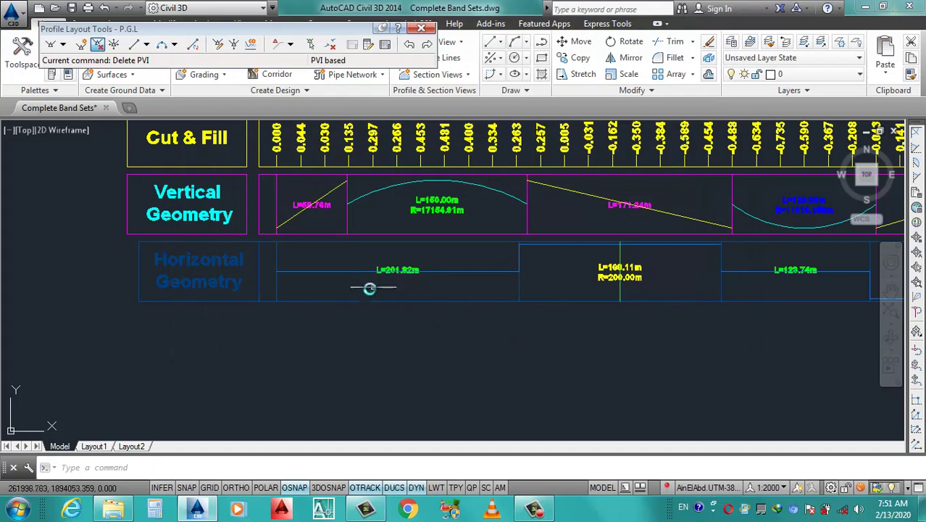
pyautogui.scroll(-3, 529, 303)
pyautogui.scroll(3, 516, 296)
pyautogui.scroll(-3, 576, 271)
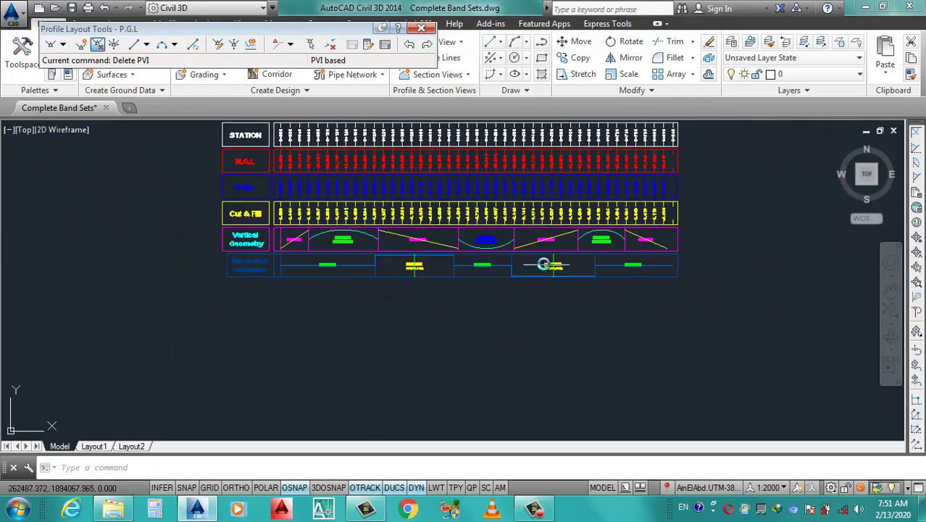
pyautogui.scroll(3, 542, 374)
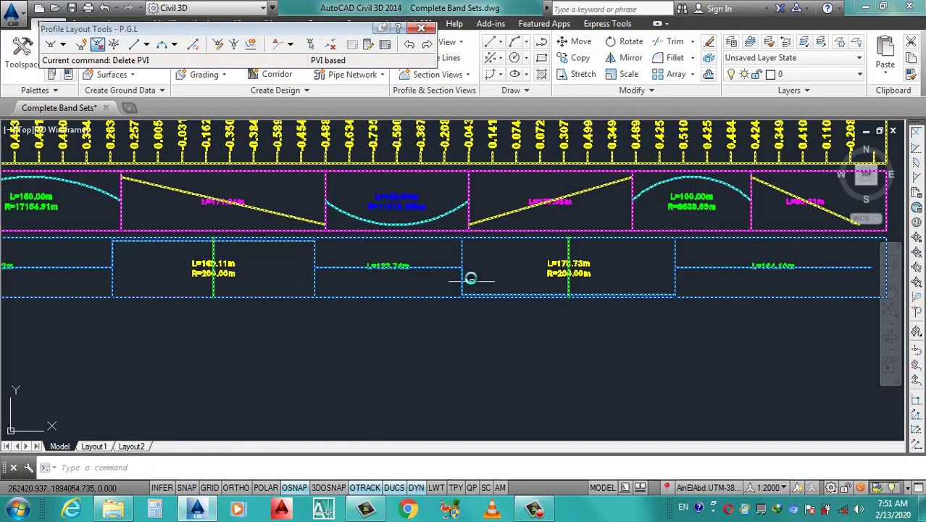
pyautogui.scroll(-3, 541, 293)
pyautogui.scroll(-2, 435, 289)
pyautogui.scroll(2, 359, 283)
pyautogui.scroll(1, 444, 284)
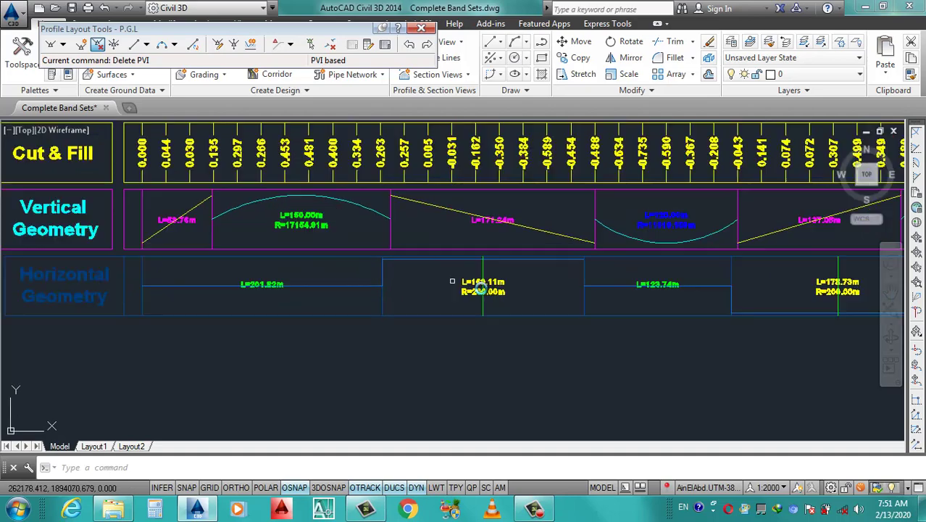
pyautogui.scroll(-2, 501, 290)
pyautogui.scroll(1, 334, 291)
pyautogui.scroll(3, 406, 283)
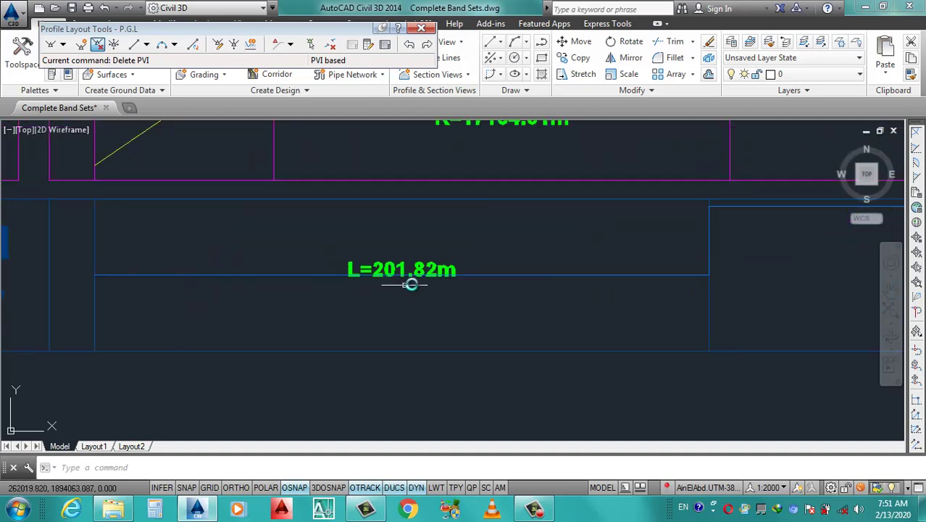
pyautogui.scroll(-3, 452, 276)
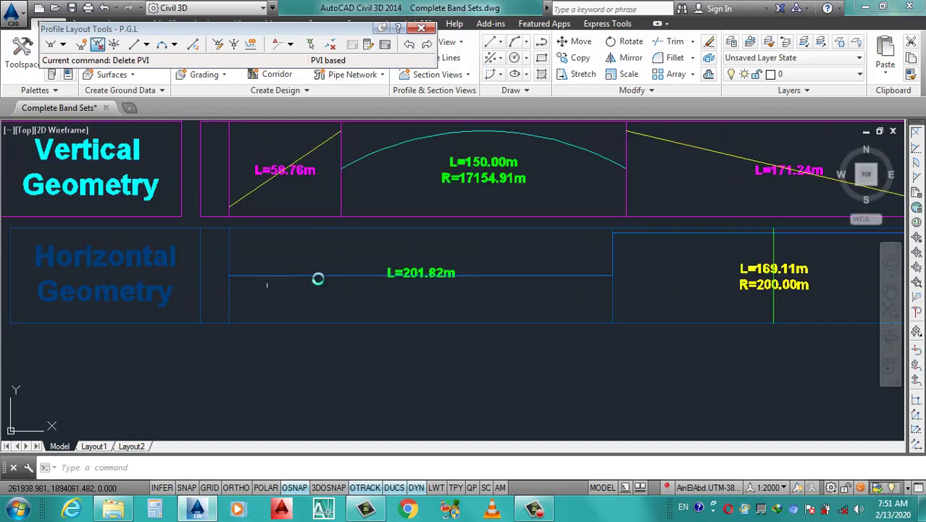
pyautogui.scroll(-2, 318, 274)
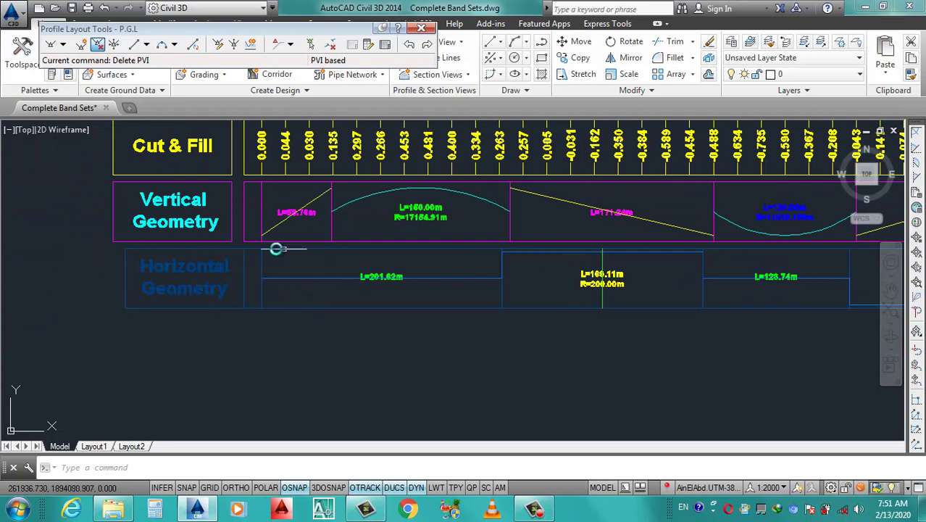
pyautogui.scroll(-2, 334, 293)
pyautogui.scroll(3, 290, 268)
# Open the Horizontal Curve FS band style from the profile view's Bands properties.
pyautogui.click(268, 264)
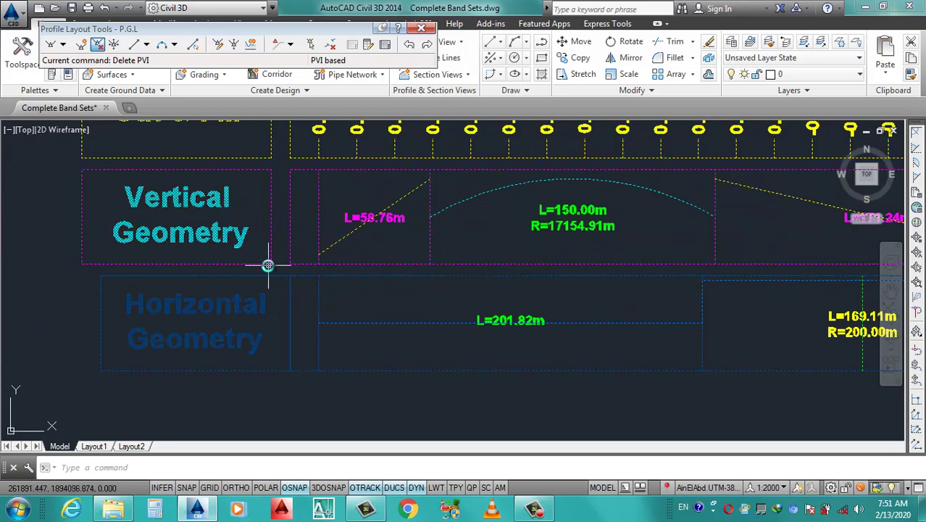
pyautogui.rightClick(268, 264)
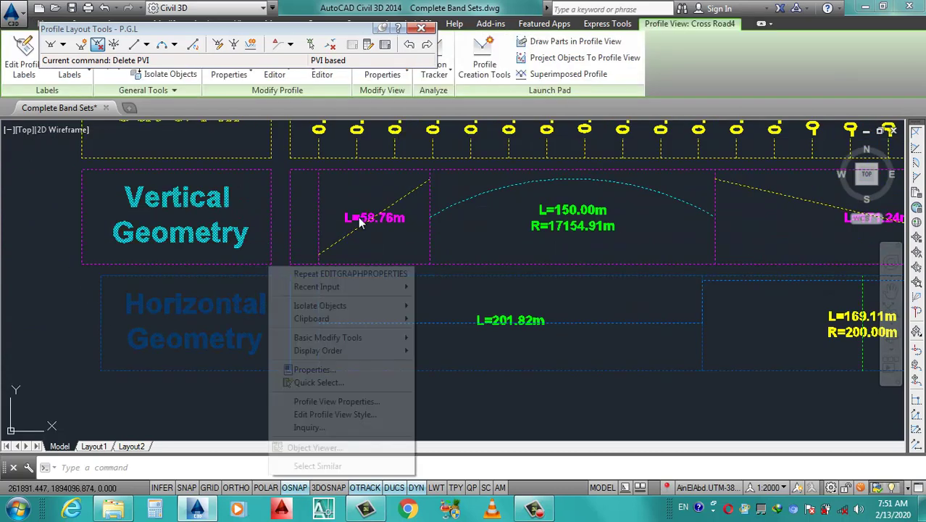
pyautogui.click(334, 402)
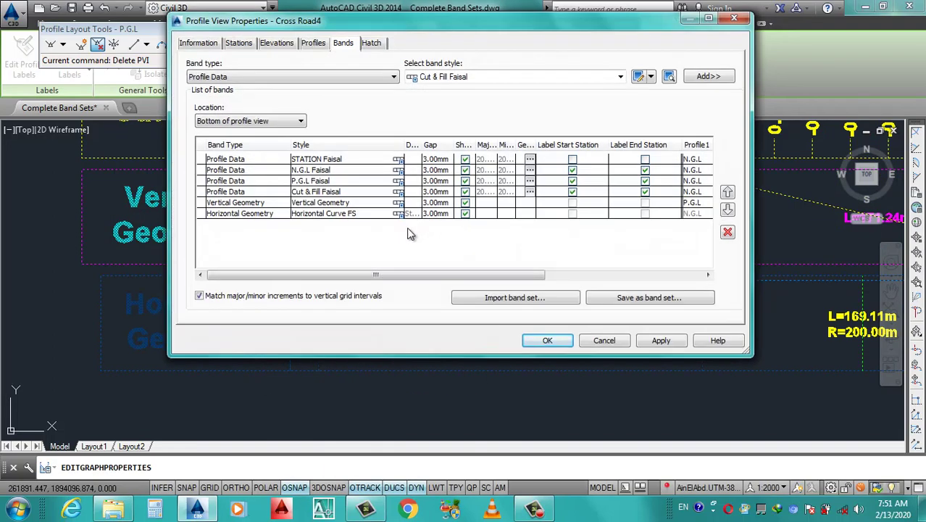
pyautogui.click(400, 216)
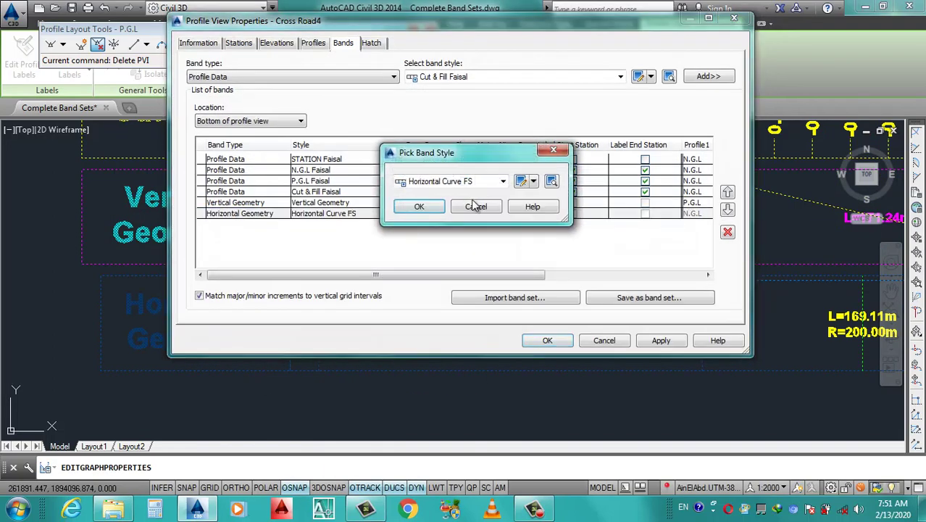
pyautogui.click(521, 182)
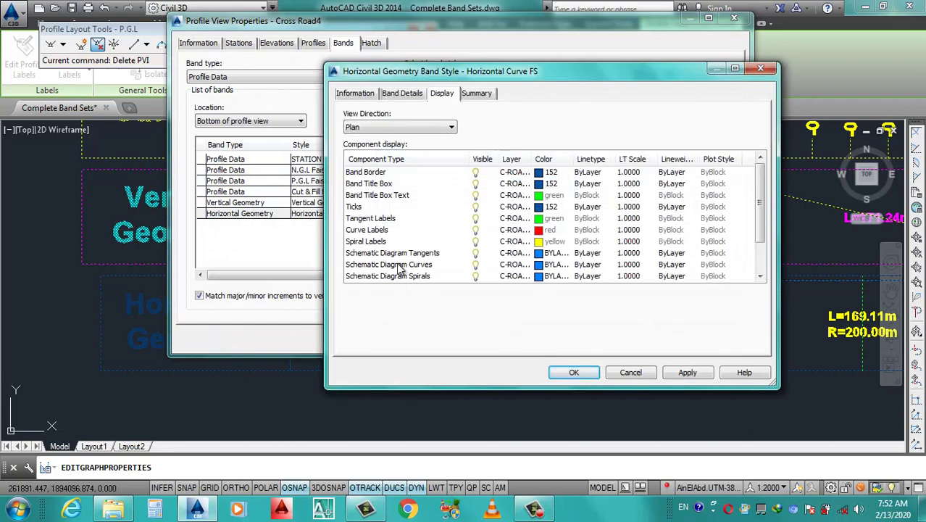
pyautogui.click(401, 93)
# Set band offset 5, schematic line to Geometry, and tangent label Y Offset 5.00mm.
pyautogui.moveTo(486, 219); pyautogui.dragTo(431, 229)
pyautogui.write('5')
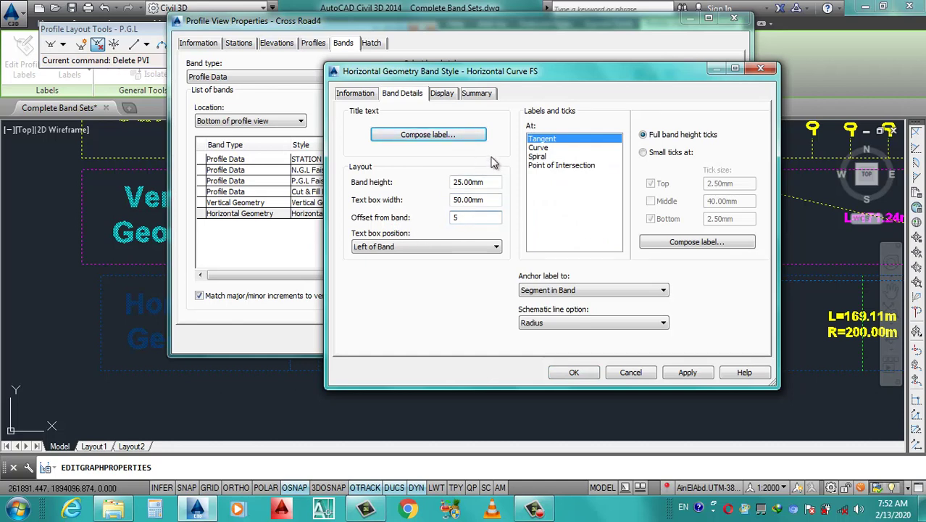
pyautogui.click(584, 326)
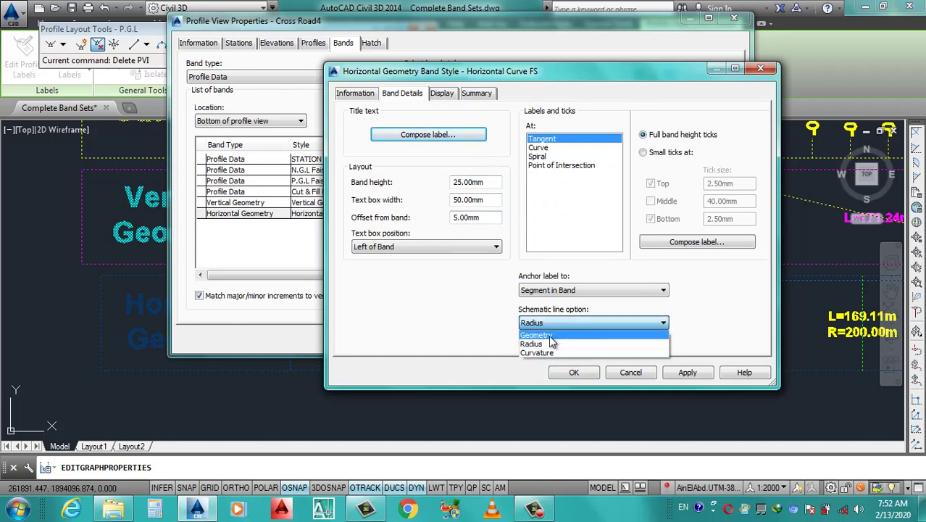
pyautogui.click(552, 336)
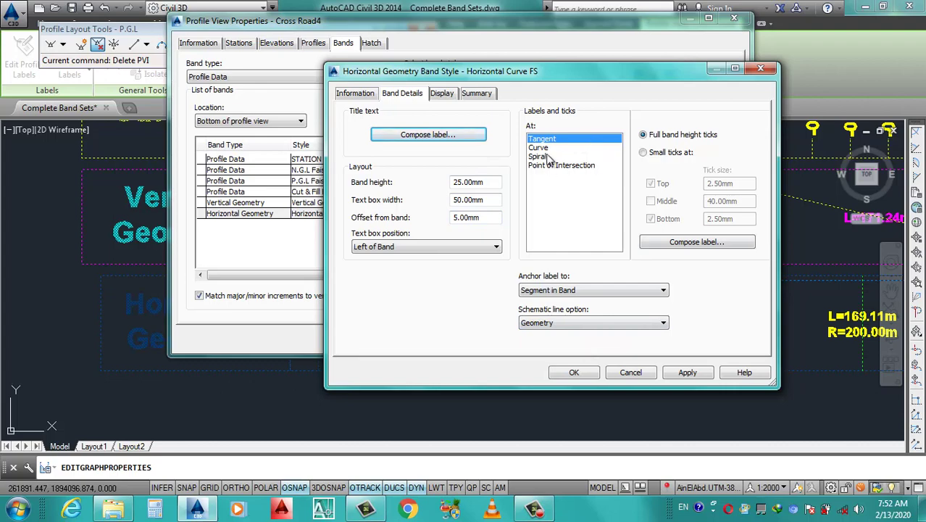
pyautogui.click(690, 244)
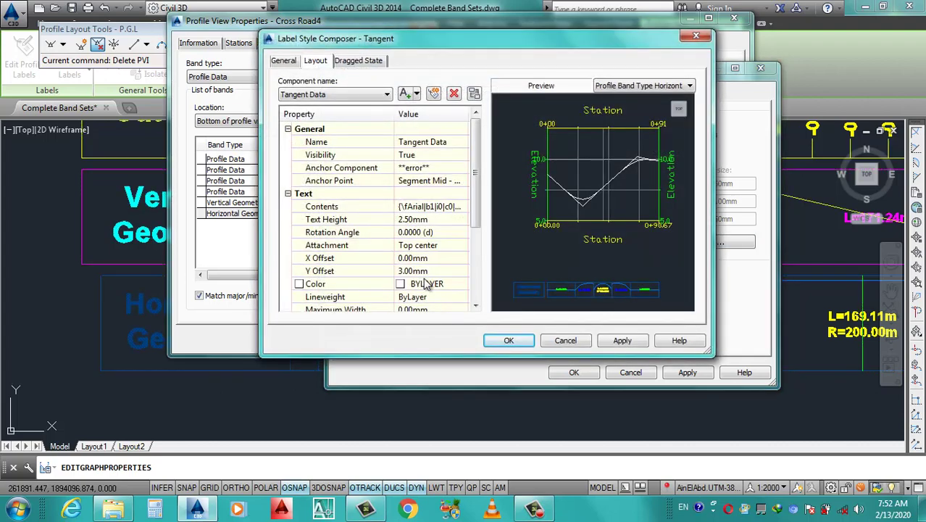
pyautogui.click(433, 270)
pyautogui.write('5')
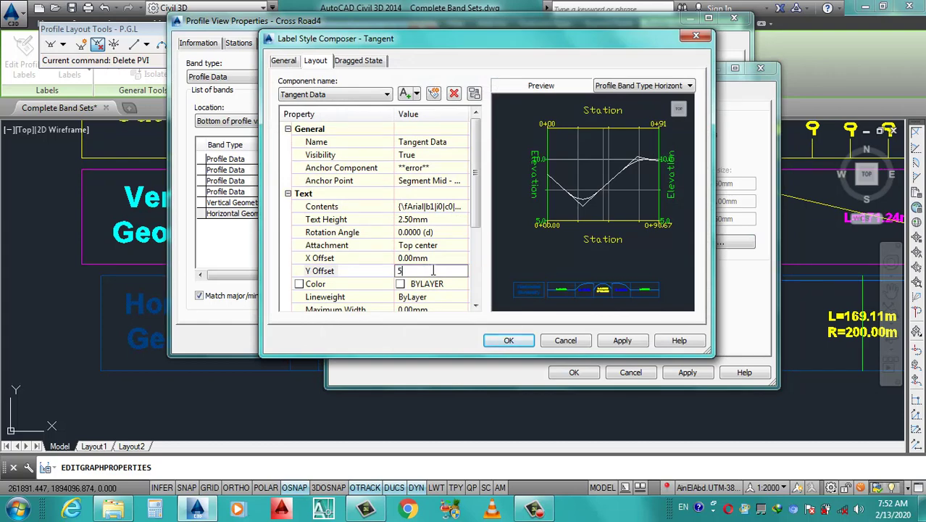
pyautogui.click(622, 342)
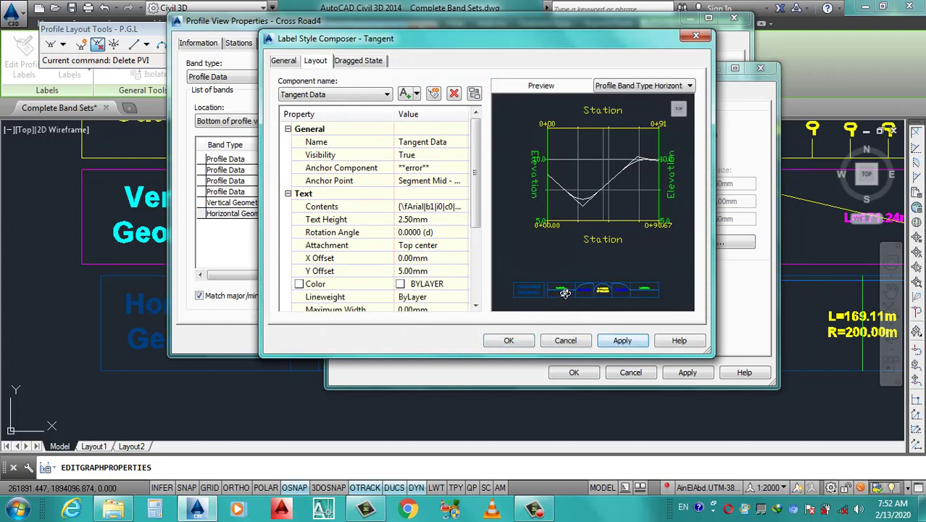
pyautogui.click(510, 341)
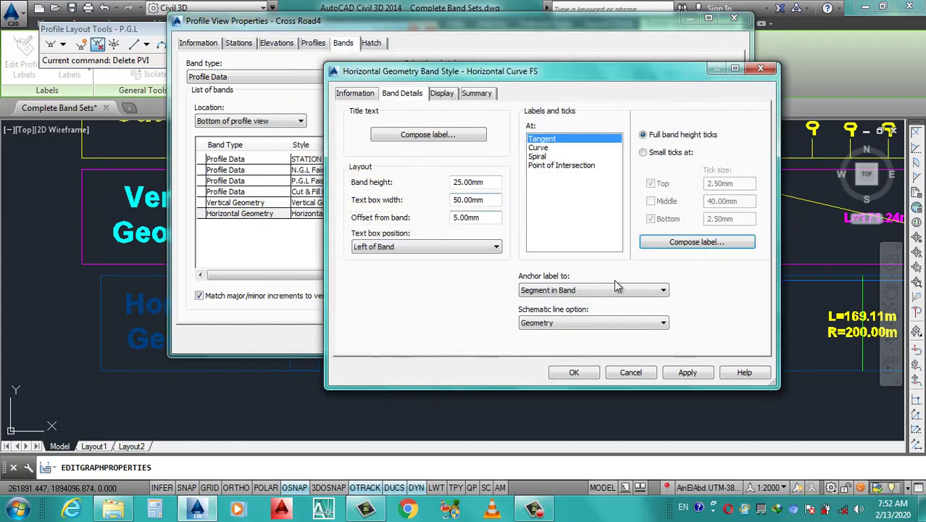
# Apply the updated Horizontal Curve FS style to the profile view's bands.
pyautogui.click(573, 373)
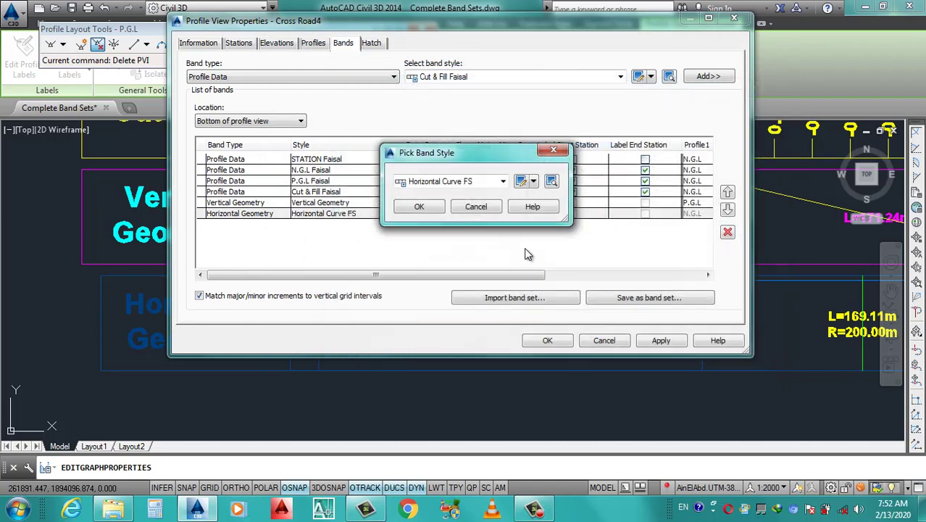
pyautogui.click(420, 207)
pyautogui.click(661, 341)
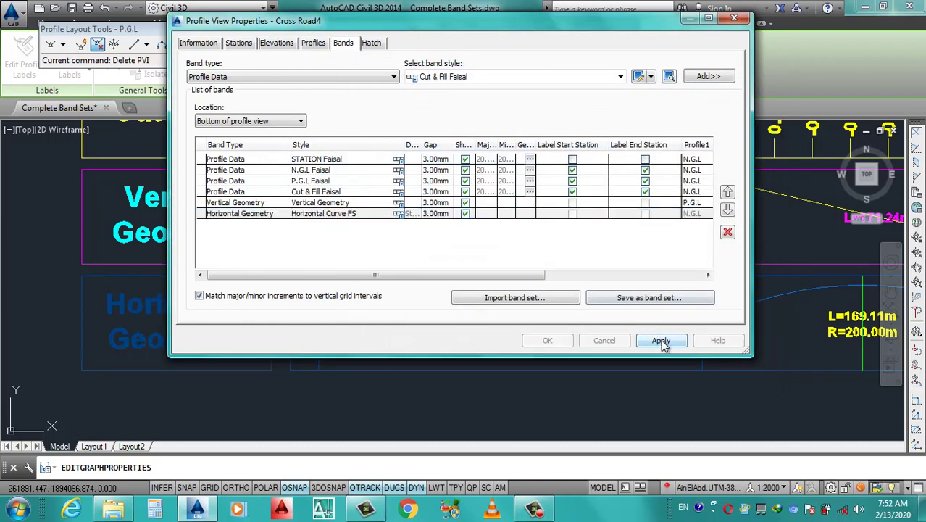
pyautogui.click(547, 340)
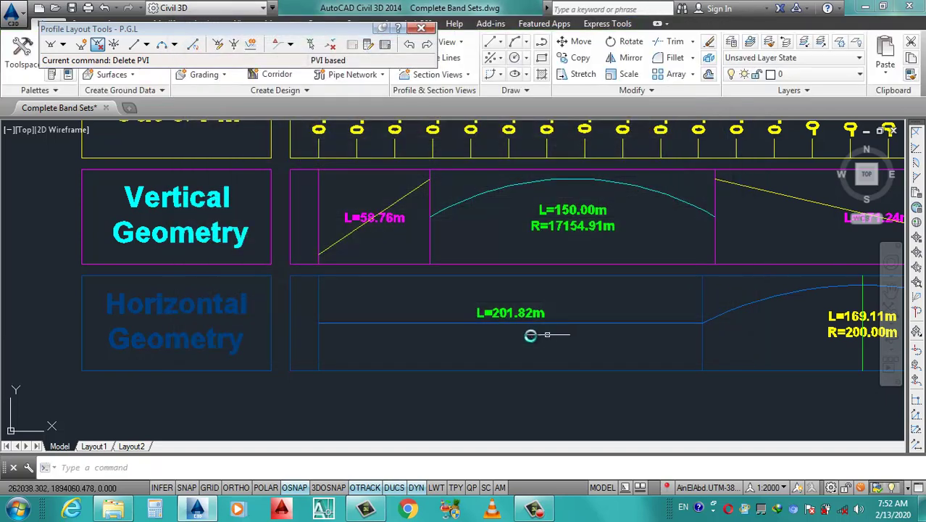
pyautogui.scroll(-3, 333, 297)
pyautogui.scroll(2, 320, 302)
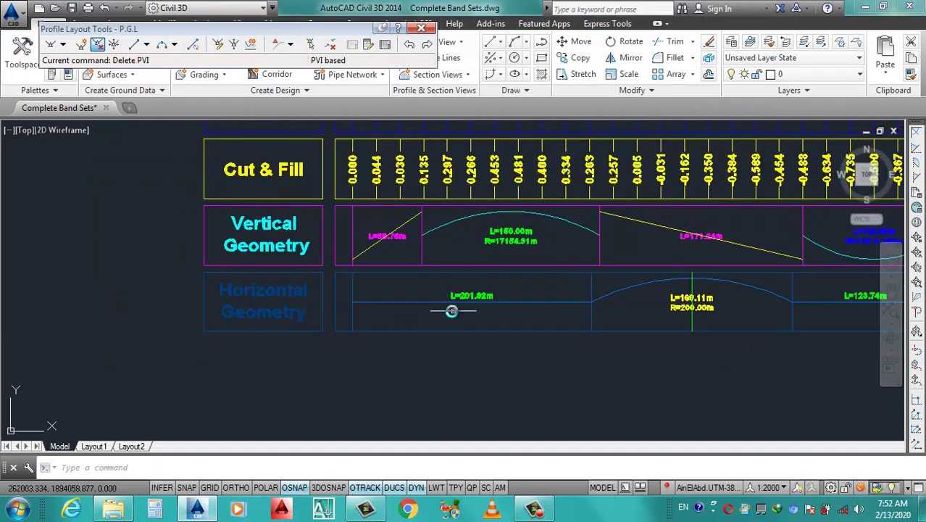
pyautogui.scroll(2, 491, 306)
pyautogui.scroll(1, 494, 300)
pyautogui.scroll(-2, 366, 288)
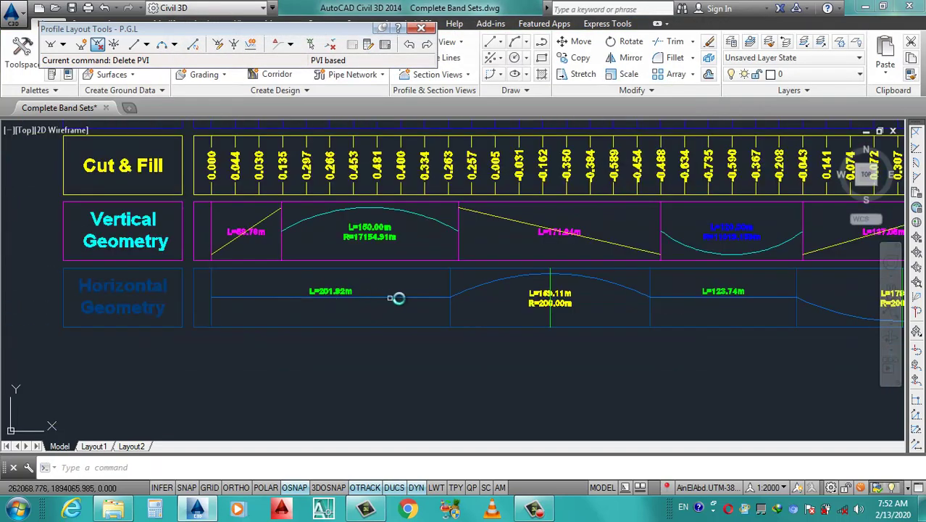
pyautogui.scroll(-1, 560, 307)
pyautogui.scroll(3, 587, 308)
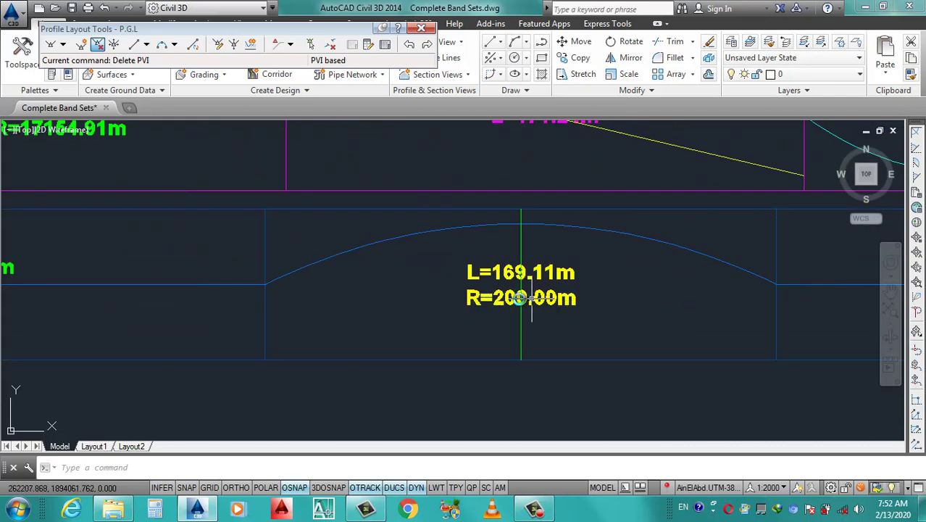
pyautogui.scroll(-4, 526, 319)
pyautogui.scroll(-2, 638, 322)
pyautogui.scroll(2, 714, 312)
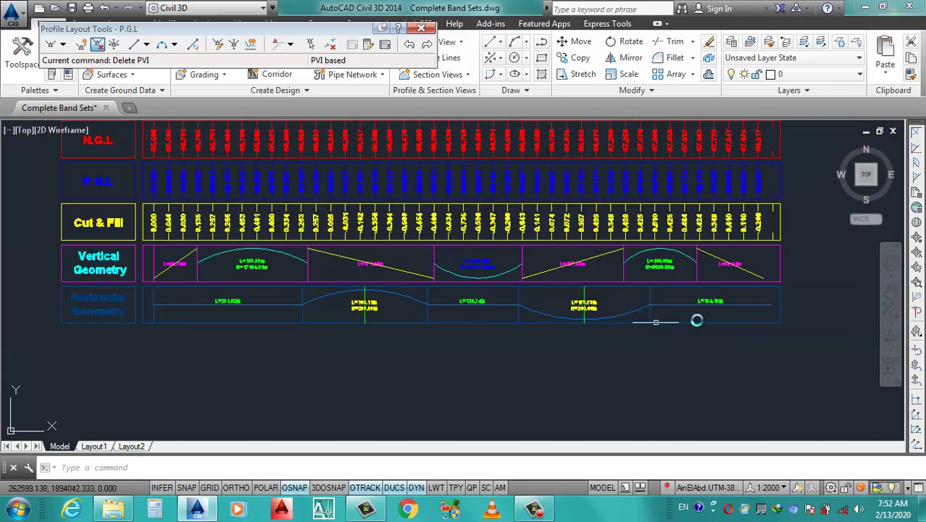
pyautogui.scroll(-2, 728, 311)
pyautogui.scroll(-2, 667, 317)
pyautogui.scroll(-3, 544, 319)
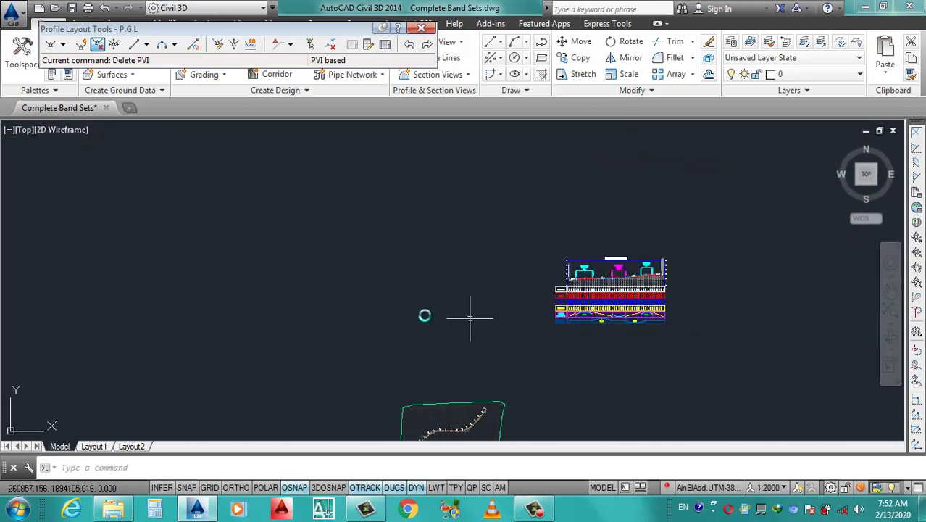
pyautogui.scroll(5, 435, 428)
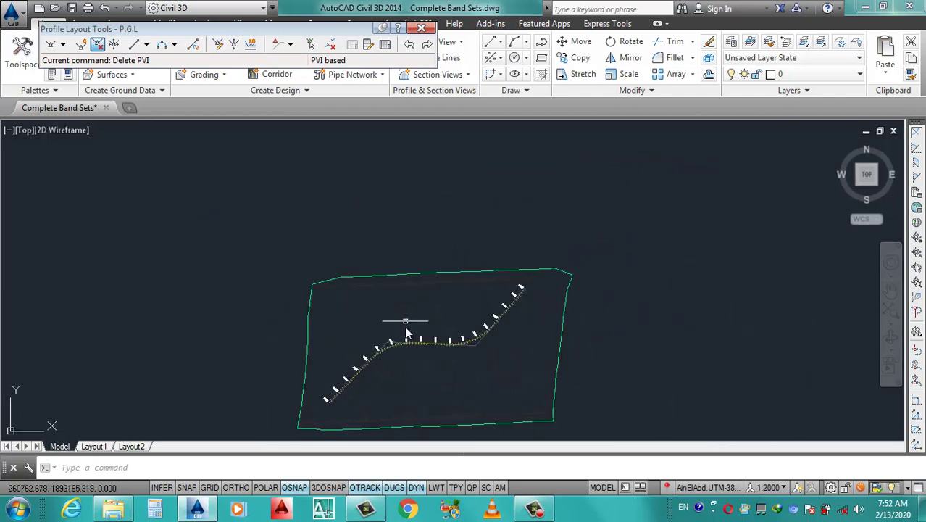
pyautogui.scroll(-3, 449, 362)
pyautogui.scroll(-3, 360, 379)
pyautogui.scroll(2, 514, 284)
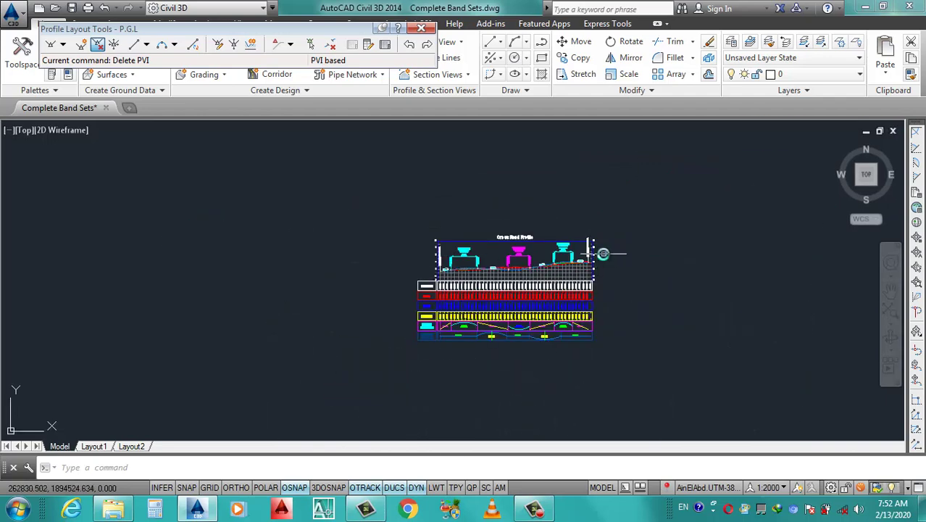
pyautogui.scroll(-3, 496, 258)
pyautogui.scroll(4, 395, 348)
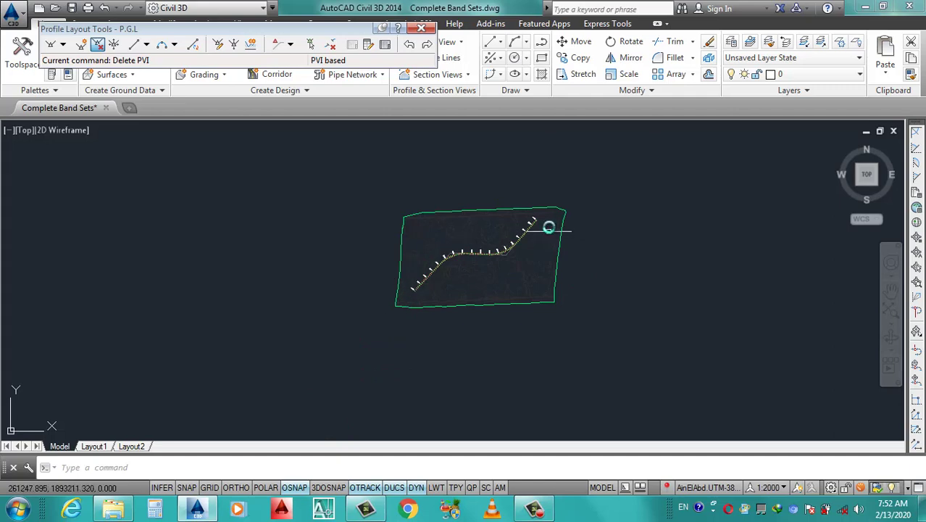
pyautogui.scroll(5, 474, 250)
pyautogui.scroll(2, 408, 273)
pyautogui.scroll(-5, 368, 285)
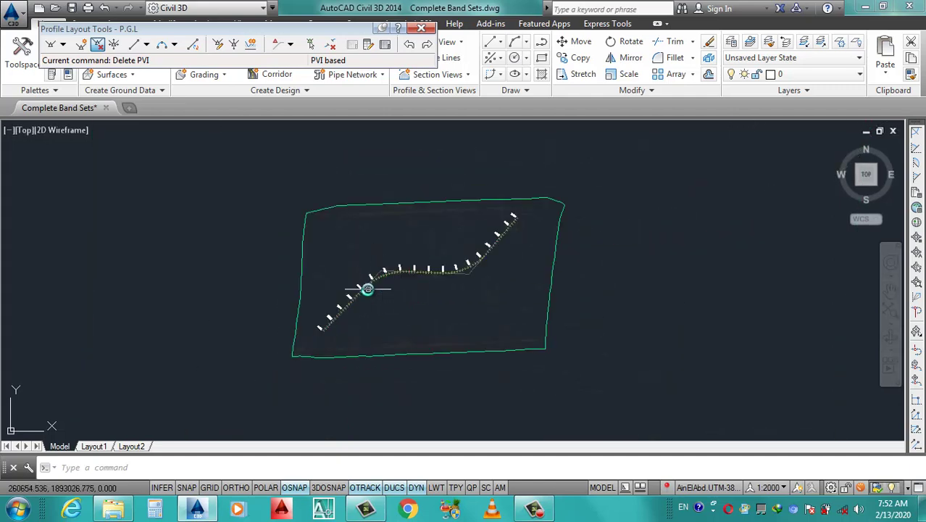
pyautogui.scroll(-4, 368, 285)
pyautogui.scroll(3, 551, 152)
pyautogui.scroll(3, 424, 161)
pyautogui.scroll(2, 451, 320)
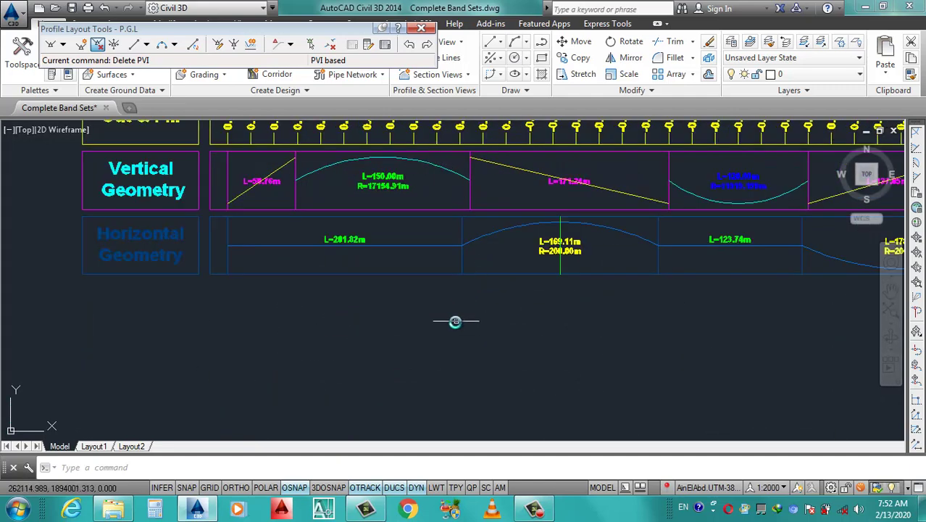
pyautogui.scroll(-2, 418, 297)
pyautogui.scroll(2, 418, 297)
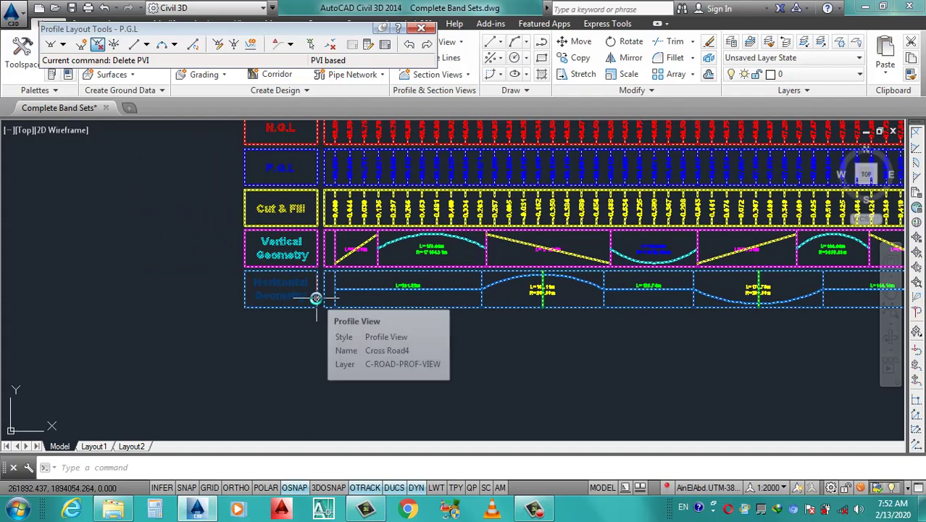
pyautogui.scroll(-5, 431, 263)
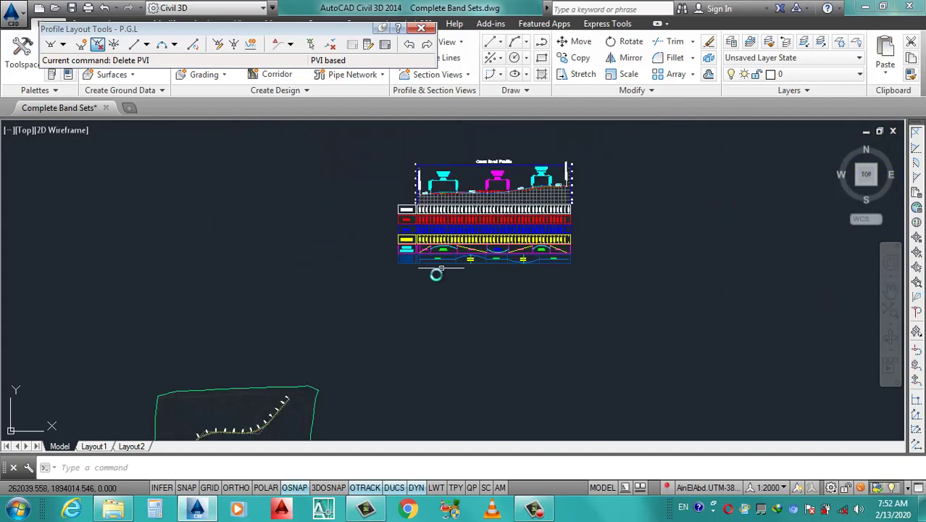
pyautogui.scroll(-4, 428, 264)
pyautogui.scroll(4, 326, 319)
pyautogui.scroll(3, 377, 292)
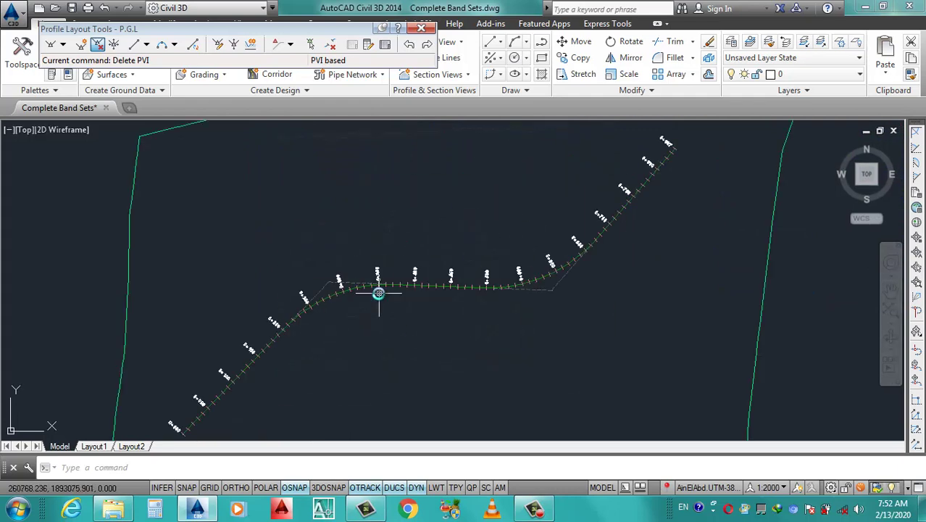
pyautogui.scroll(2, 319, 305)
pyautogui.scroll(-4, 344, 268)
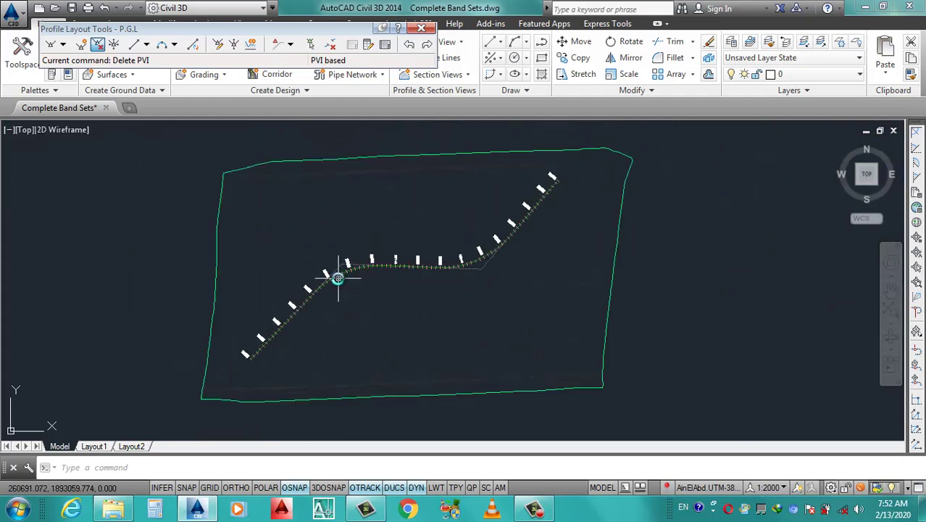
pyautogui.scroll(4, 340, 272)
pyautogui.scroll(-4, 311, 312)
pyautogui.scroll(4, 281, 346)
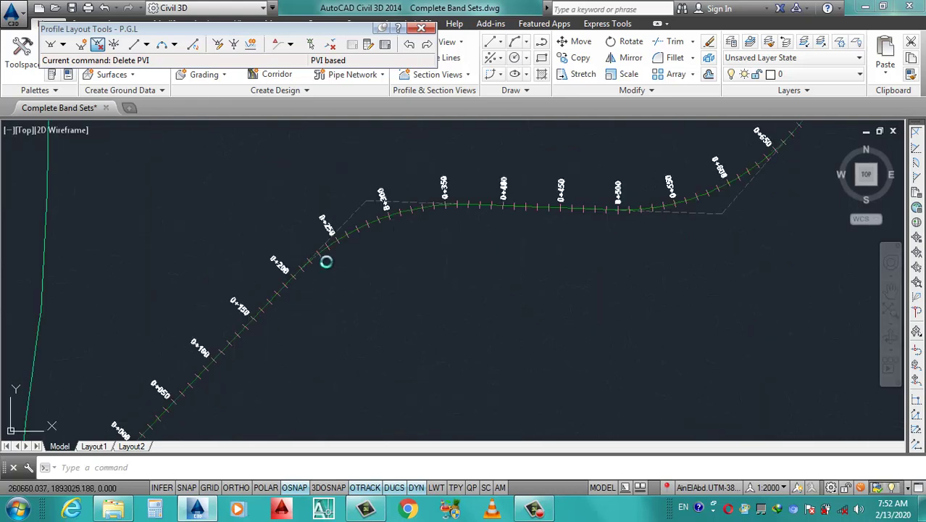
# Start Calculate Superelevation now for the Cross Road alignment.
pyautogui.click(421, 28)
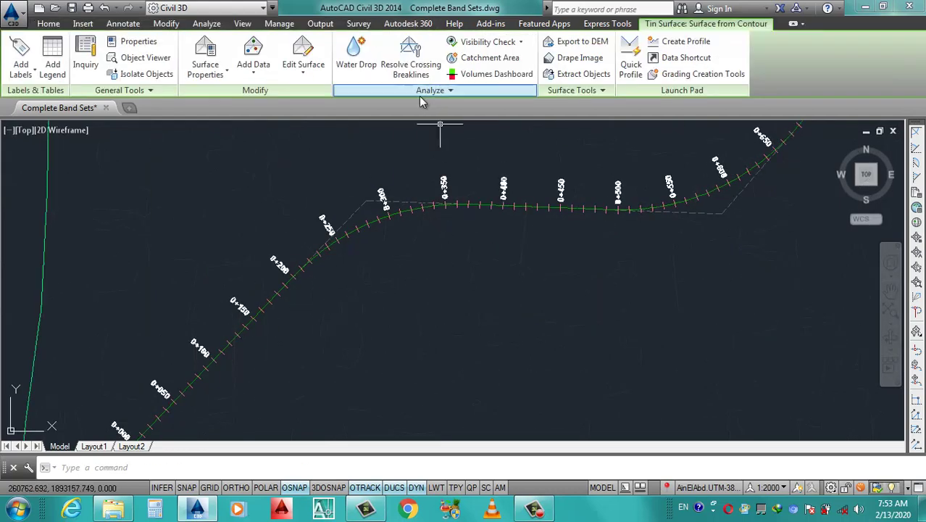
pyautogui.scroll(2, 361, 241)
pyautogui.click(361, 241)
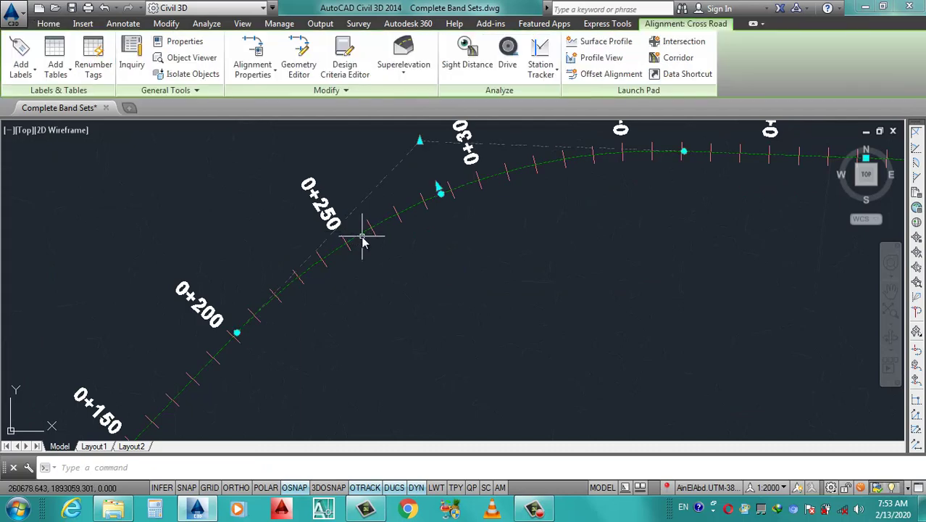
pyautogui.click(408, 75)
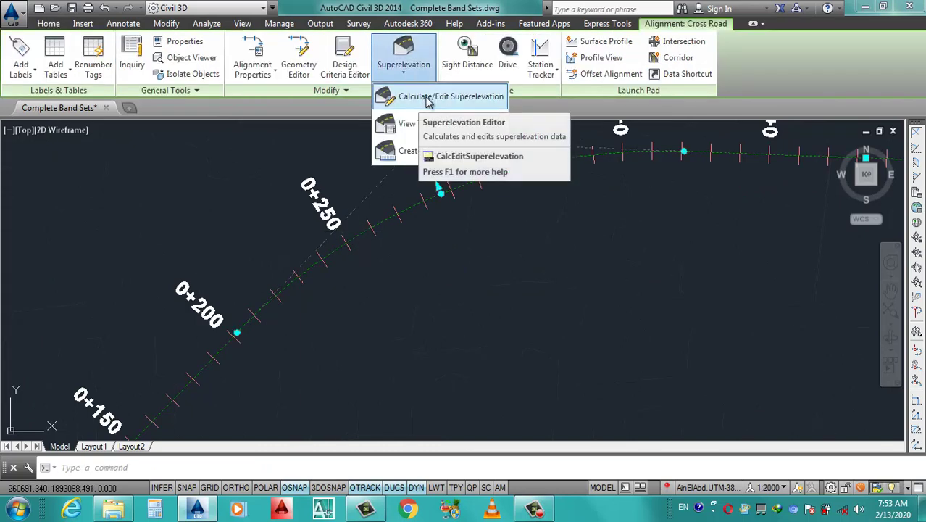
pyautogui.click(429, 97)
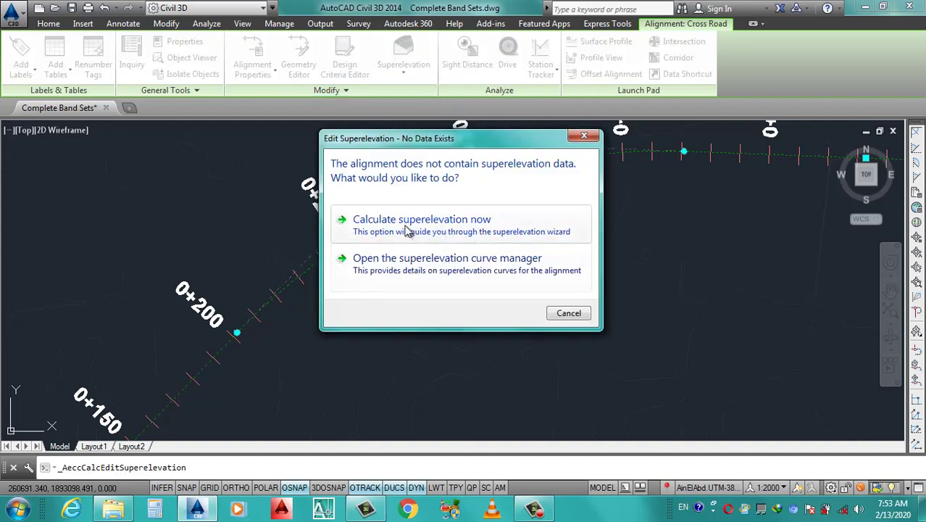
pyautogui.click(427, 226)
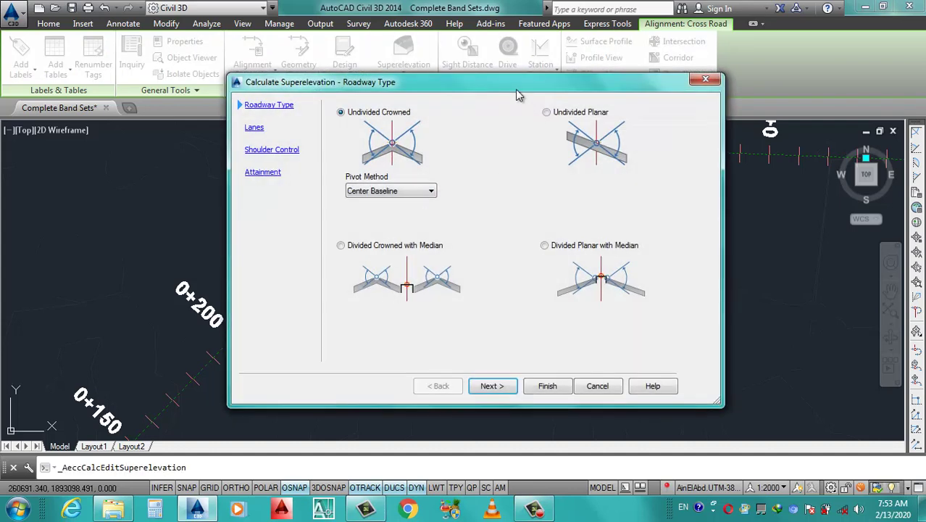
# Set the Undivided Crowned roadway's pivot method to Outside Of Curve.
pyautogui.moveTo(518, 94); pyautogui.dragTo(559, 244)
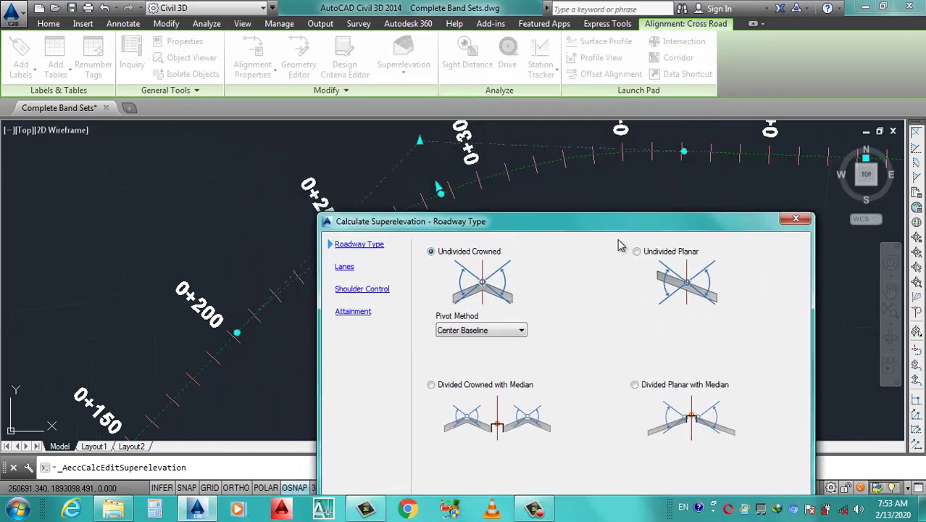
pyautogui.moveTo(559, 244); pyautogui.dragTo(526, 406)
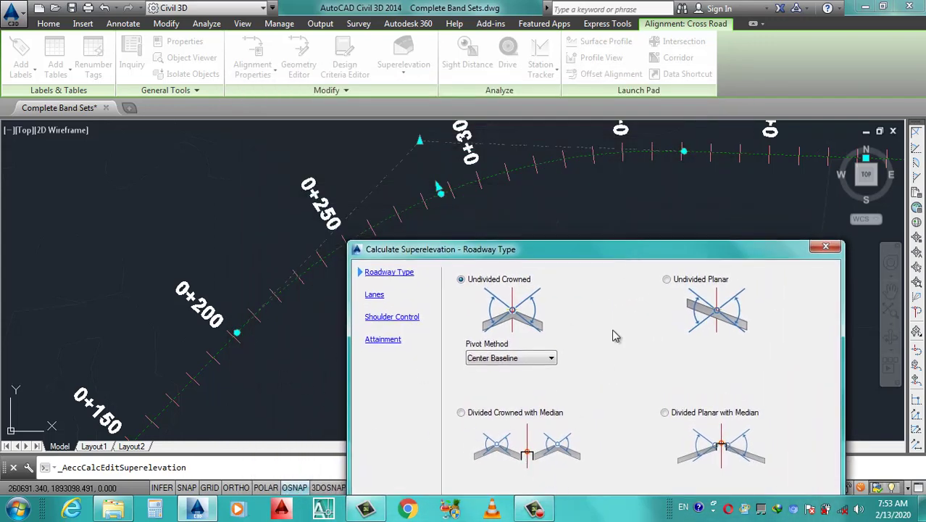
pyautogui.moveTo(632, 257); pyautogui.dragTo(516, 90)
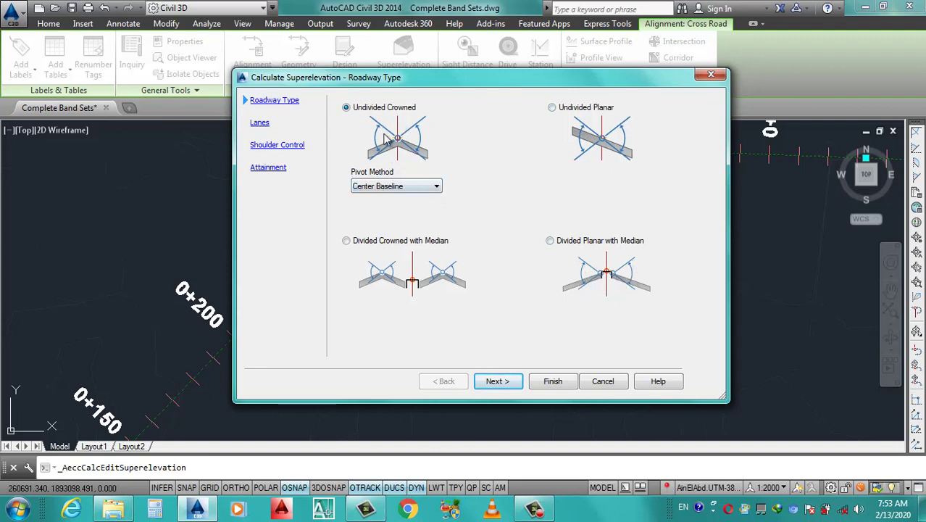
pyautogui.click(435, 187)
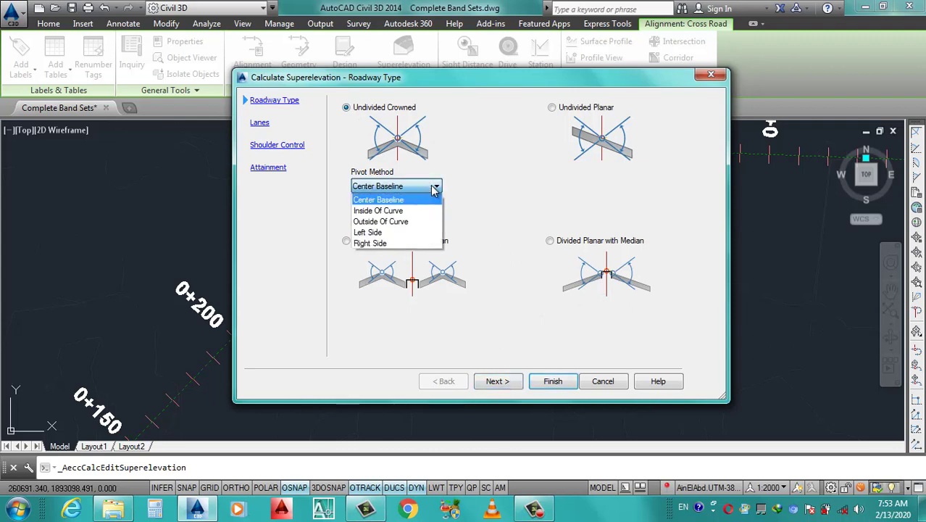
pyautogui.click(380, 224)
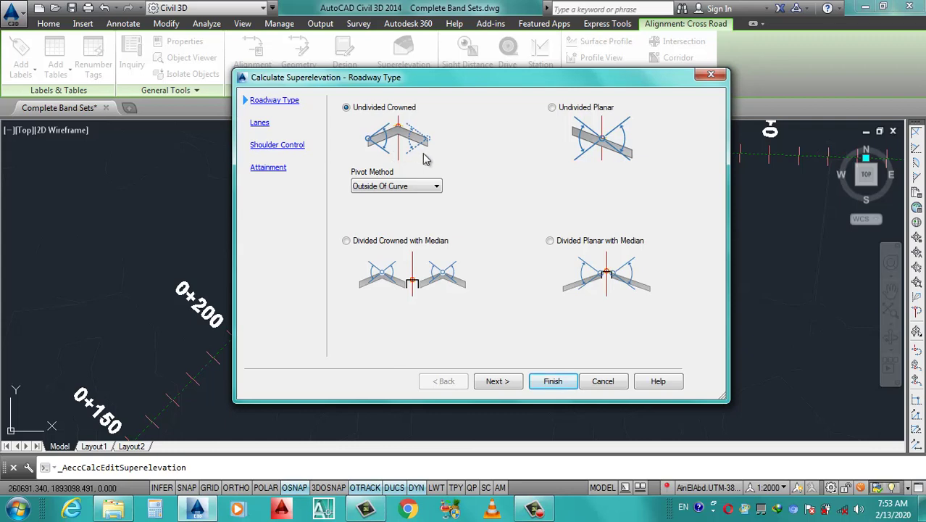
# Keep symmetric 15.000m lanes at -2.00% and disable outside-edge shoulder calculation.
pyautogui.click(495, 382)
pyautogui.write('15')
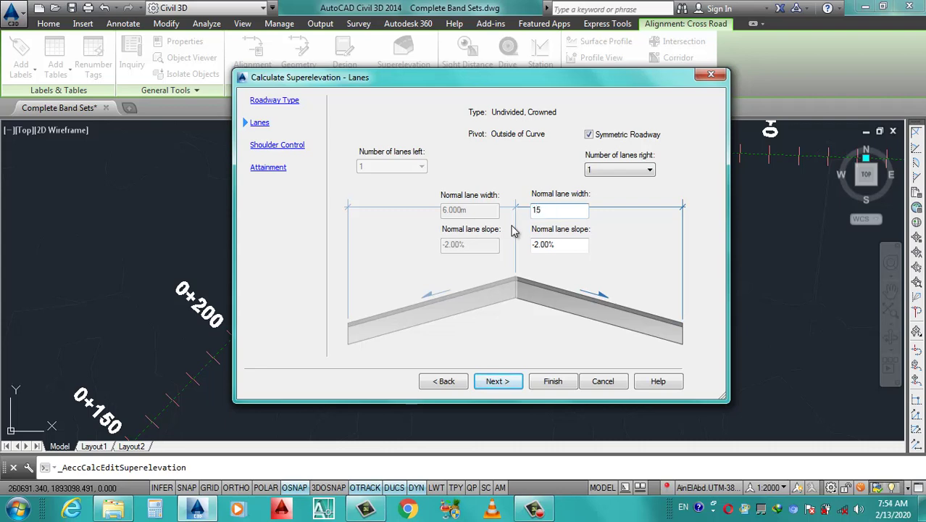
pyautogui.click(599, 137)
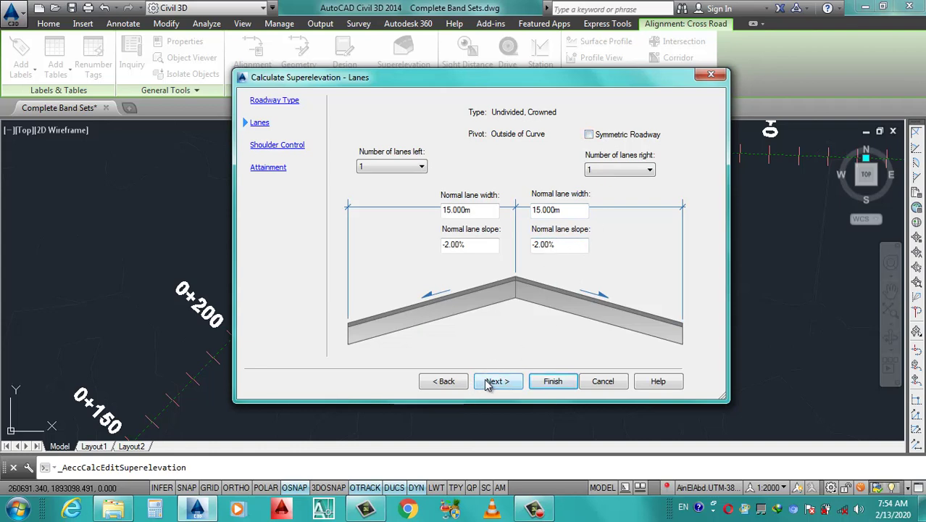
pyautogui.click(589, 135)
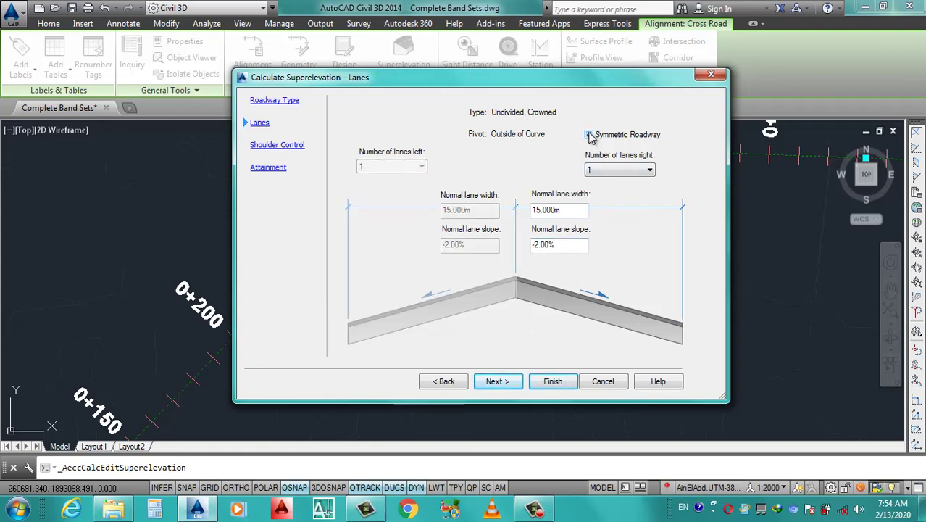
pyautogui.click(501, 387)
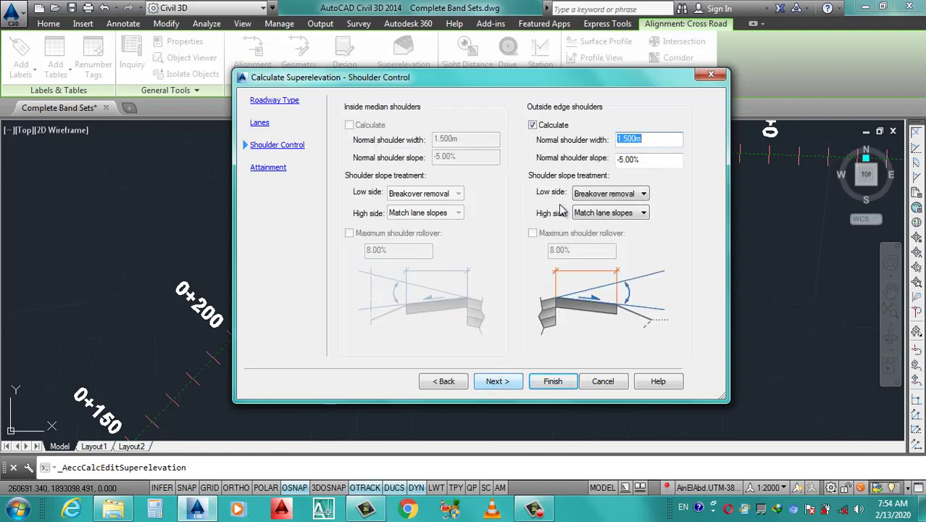
pyautogui.click(560, 127)
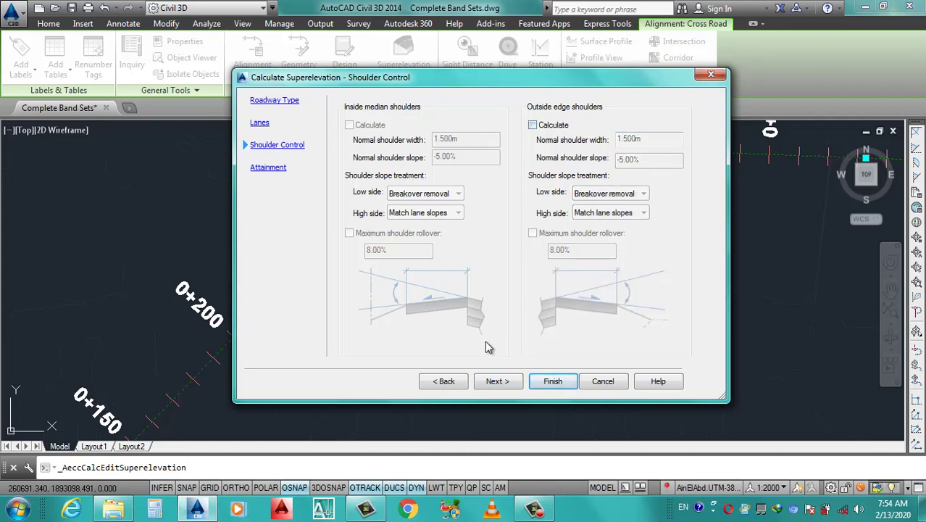
pyautogui.click(498, 385)
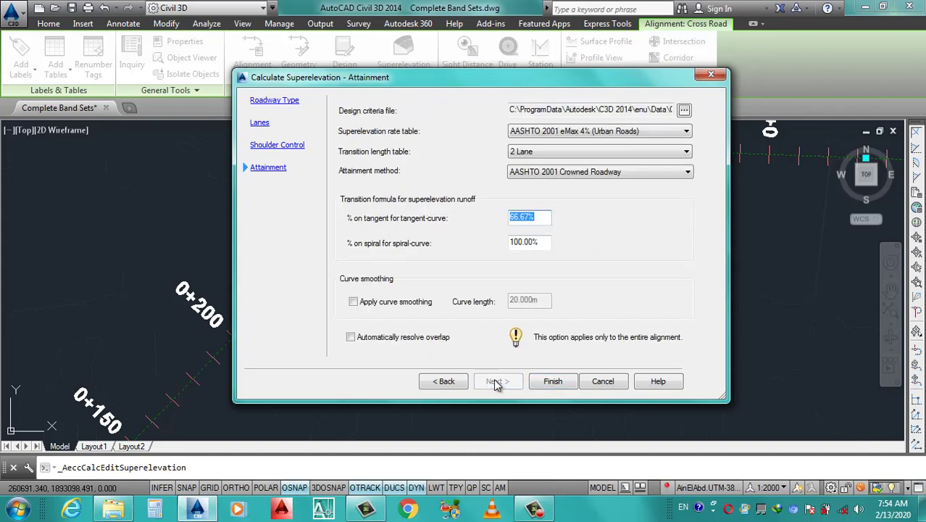
# Choose the AASHTO 2001 eMax 6% rate table with Crowned Roadway attainment.
pyautogui.click(444, 382)
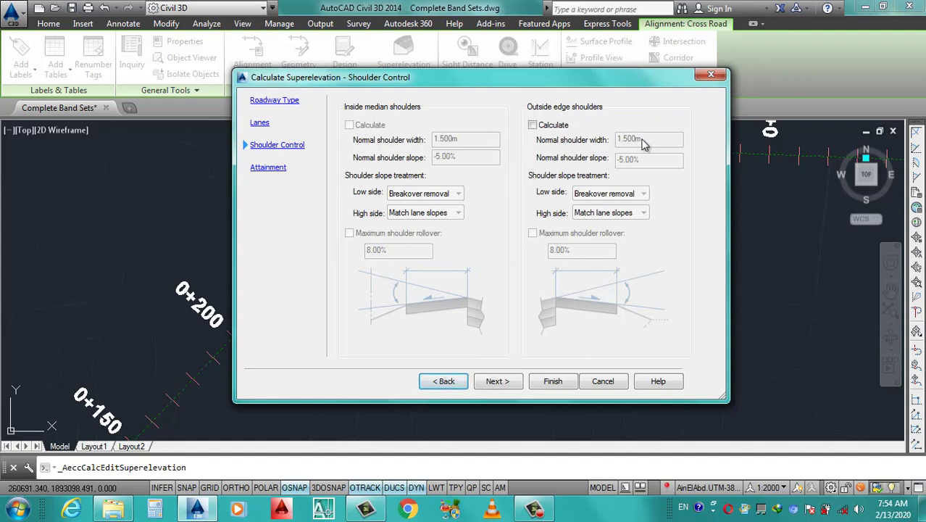
pyautogui.click(497, 383)
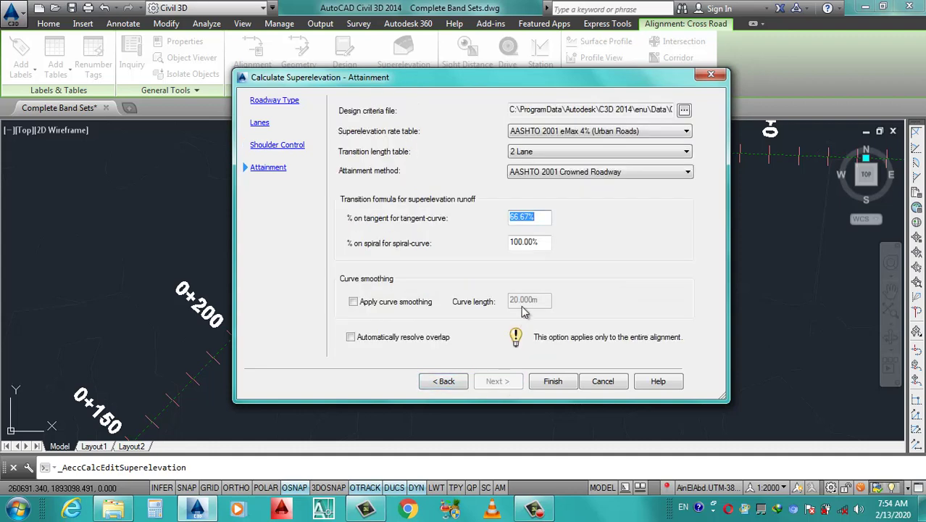
pyautogui.click(627, 135)
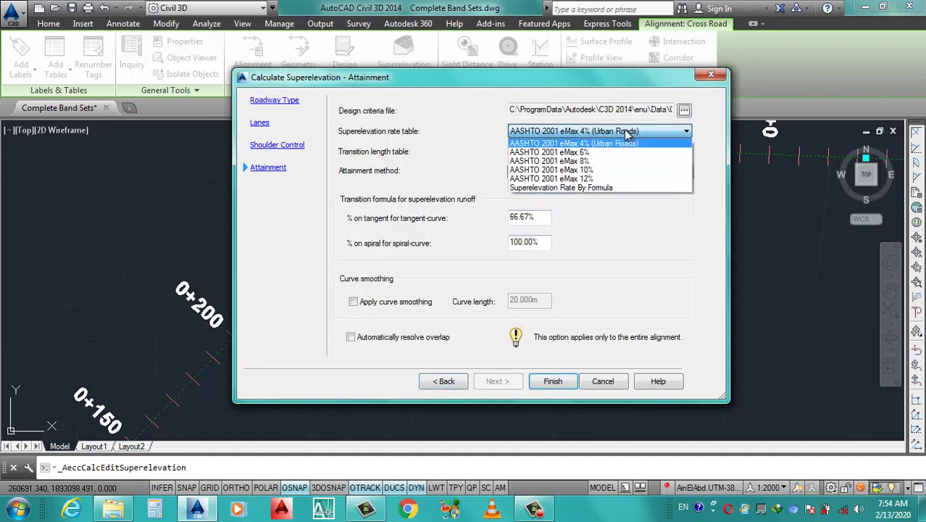
pyautogui.click(583, 154)
pyautogui.click(615, 173)
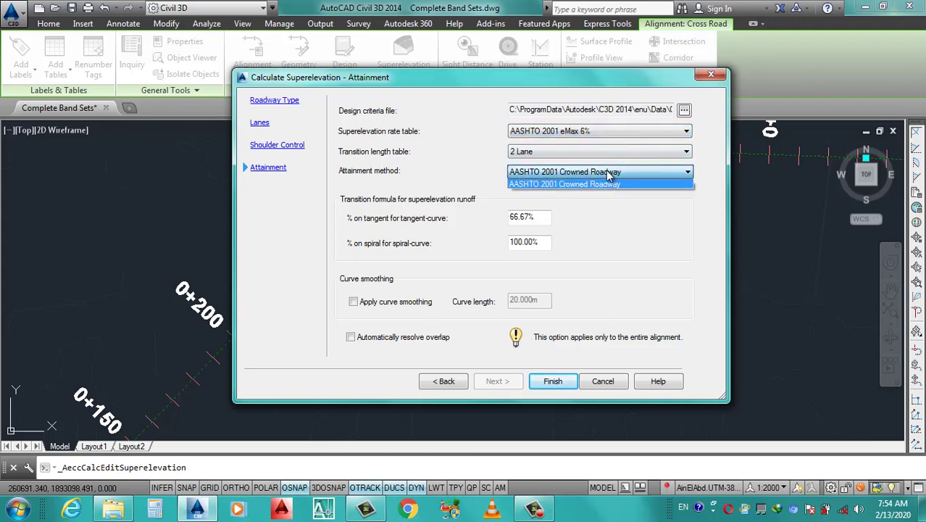
pyautogui.click(609, 174)
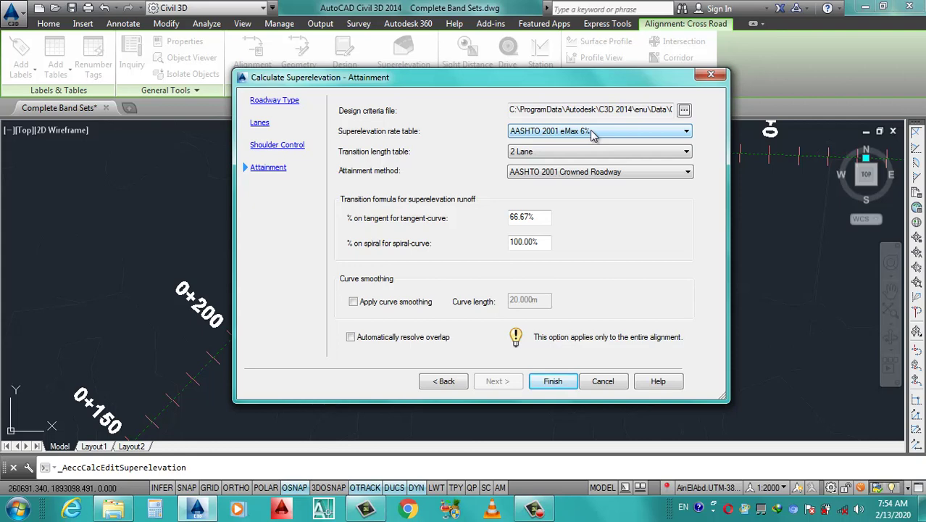
# Finish the Cross Road superelevation with the AASHTO 2001 eMax 6% table and close the Tabular Editor.
pyautogui.click(593, 134)
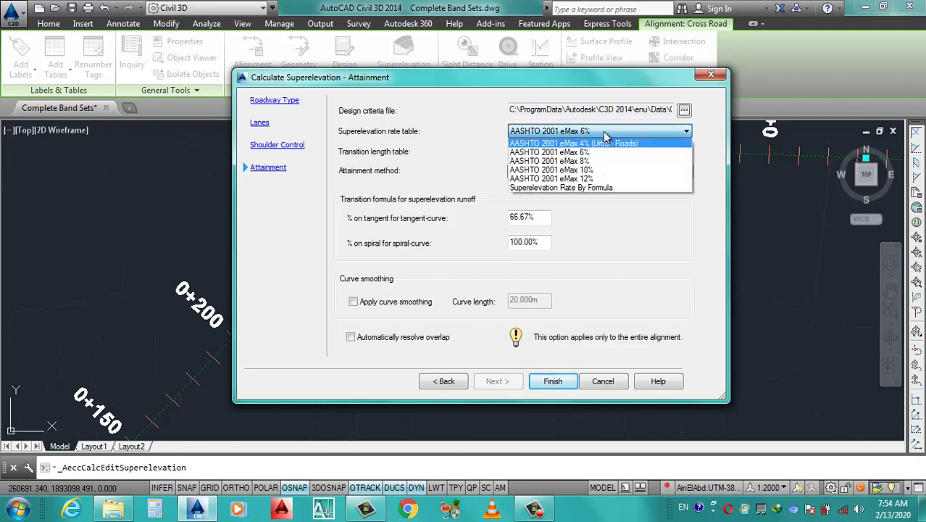
pyautogui.click(606, 135)
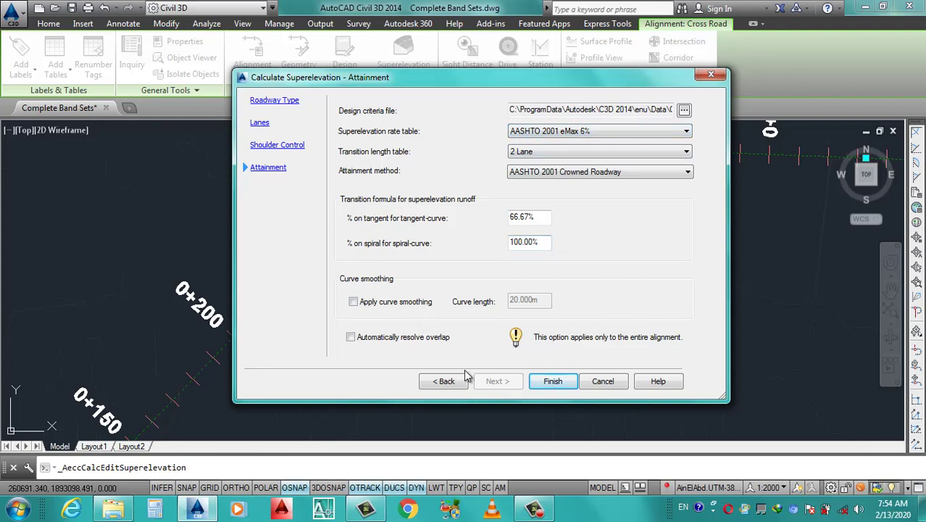
pyautogui.click(551, 381)
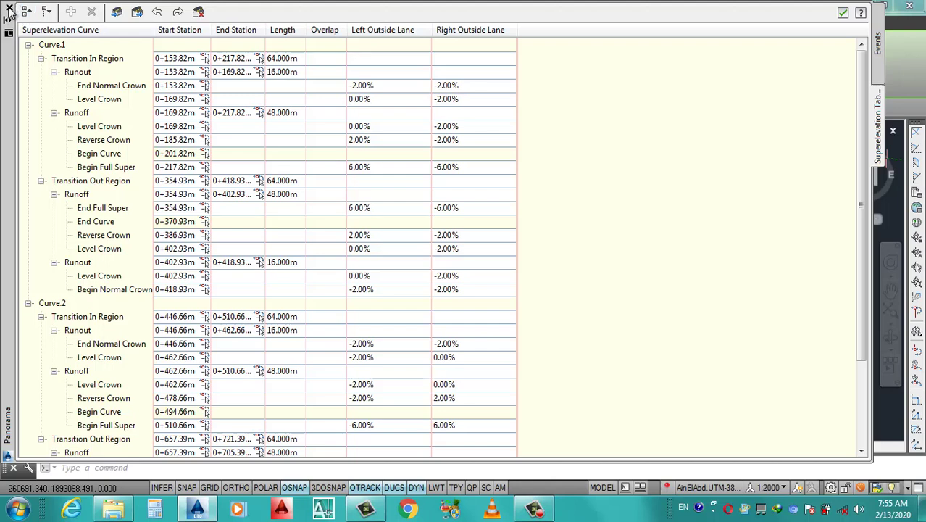
pyautogui.click(9, 10)
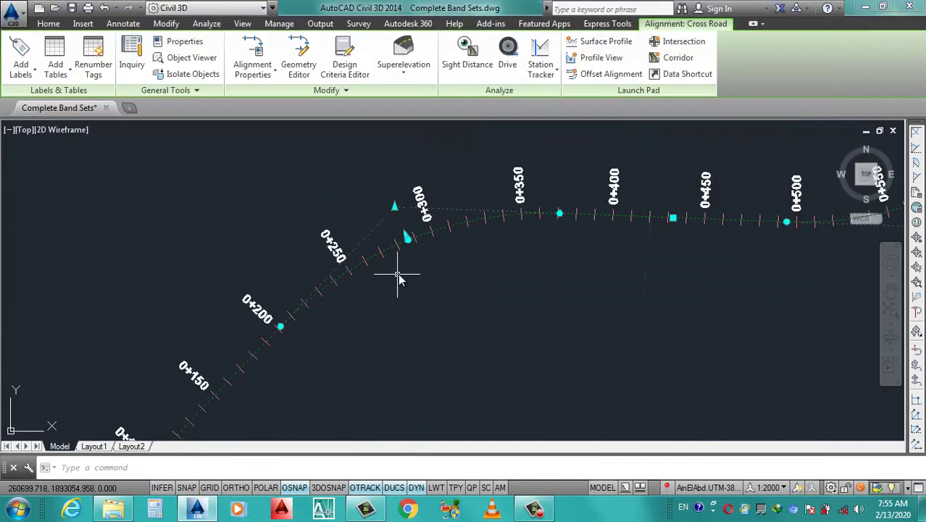
pyautogui.scroll(-3, 398, 278)
pyautogui.press('Escape')
pyautogui.scroll(3, 407, 246)
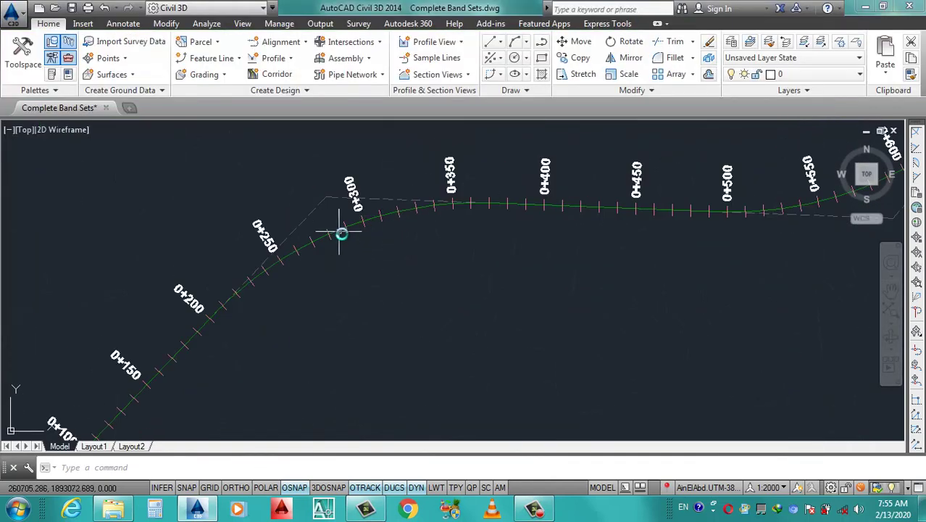
# Add a Superelevation Critical Points label set to the Cross Road alignment's labels.
pyautogui.click(340, 230)
pyautogui.rightClick(339, 230)
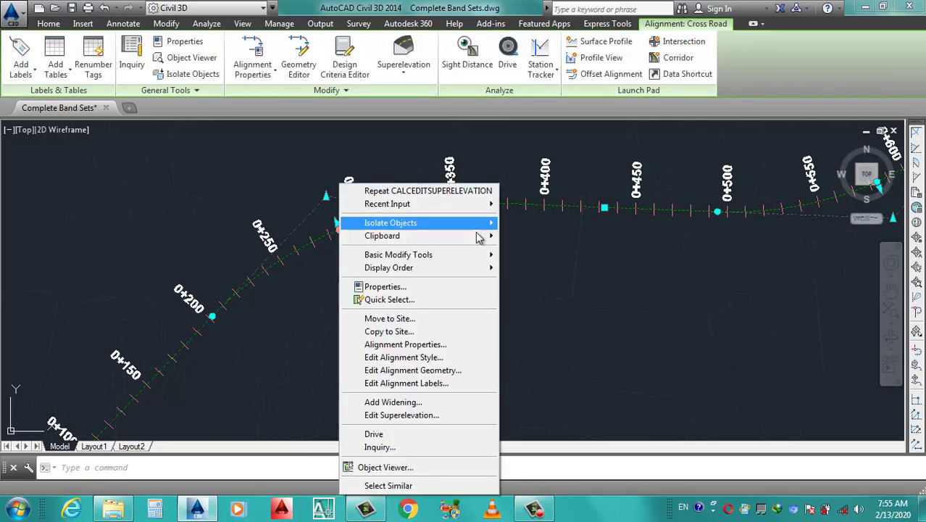
pyautogui.click(417, 384)
pyautogui.click(422, 175)
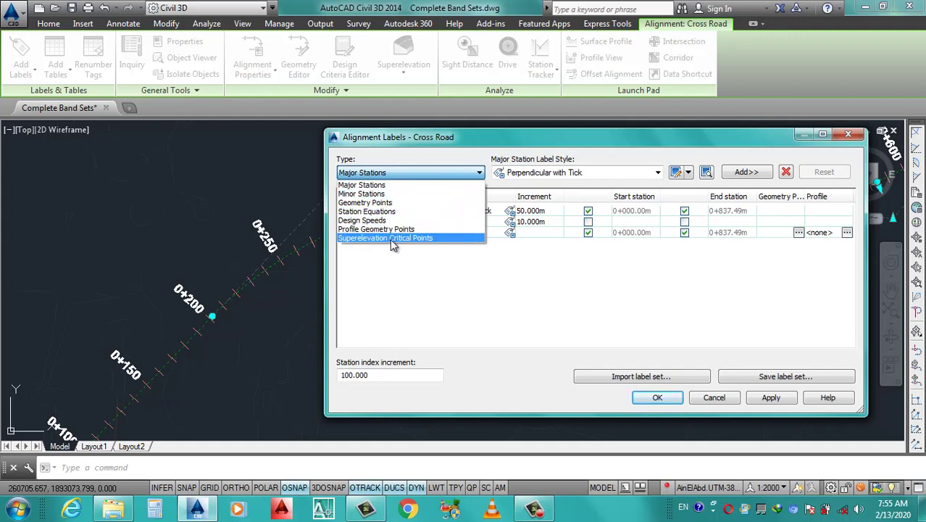
pyautogui.click(390, 239)
pyautogui.click(745, 174)
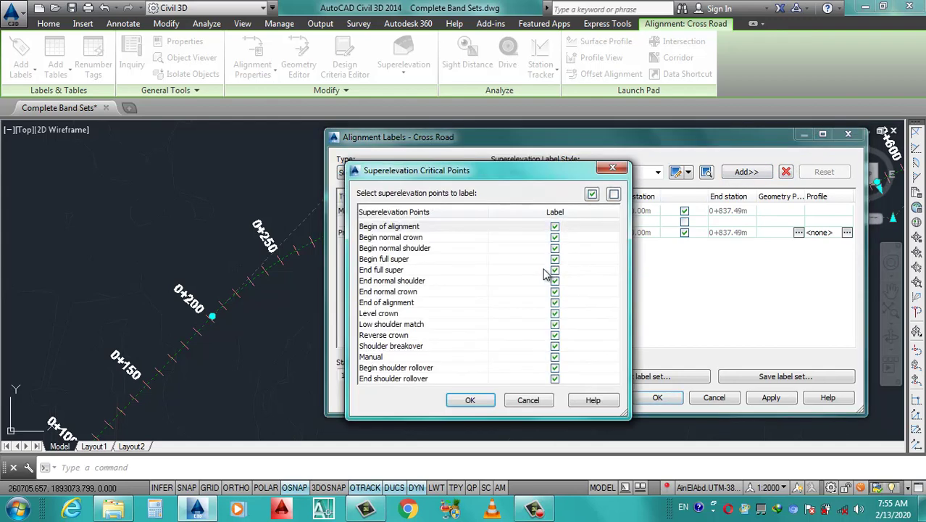
pyautogui.click(484, 399)
# Set the new critical points labels to the Critical Points style and apply them.
pyautogui.click(493, 247)
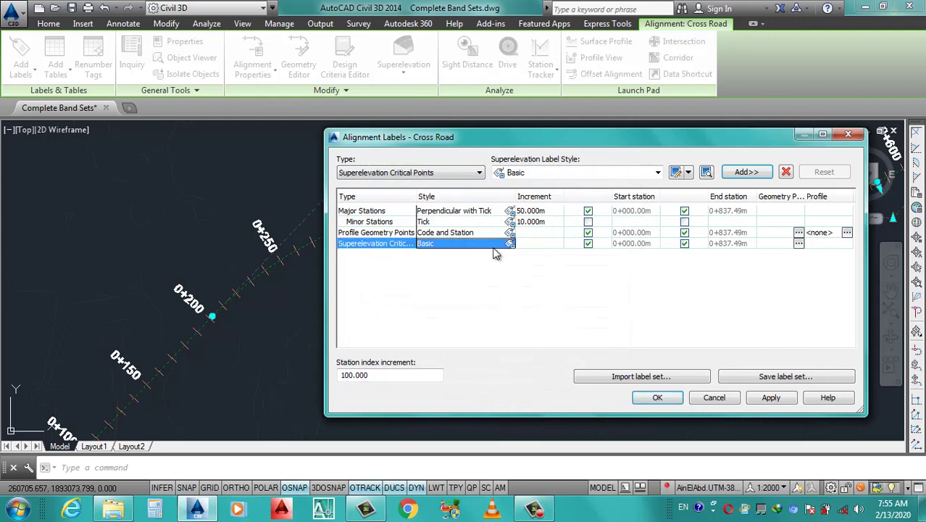
pyautogui.click(510, 245)
pyautogui.click(503, 181)
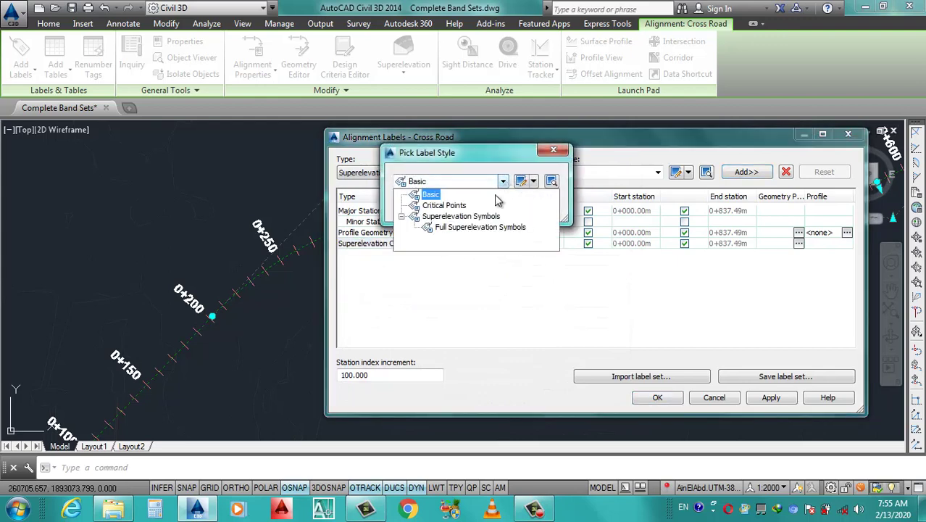
pyautogui.click(443, 204)
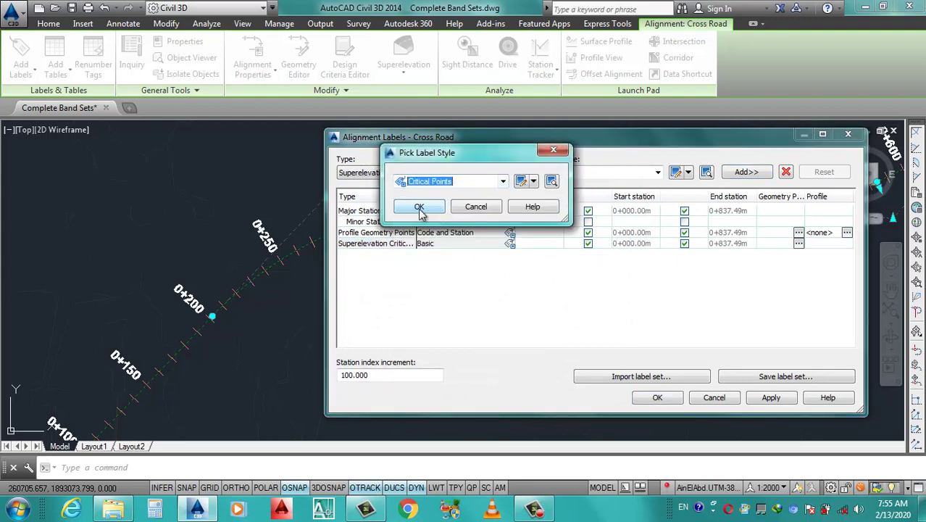
pyautogui.click(419, 207)
pyautogui.click(767, 399)
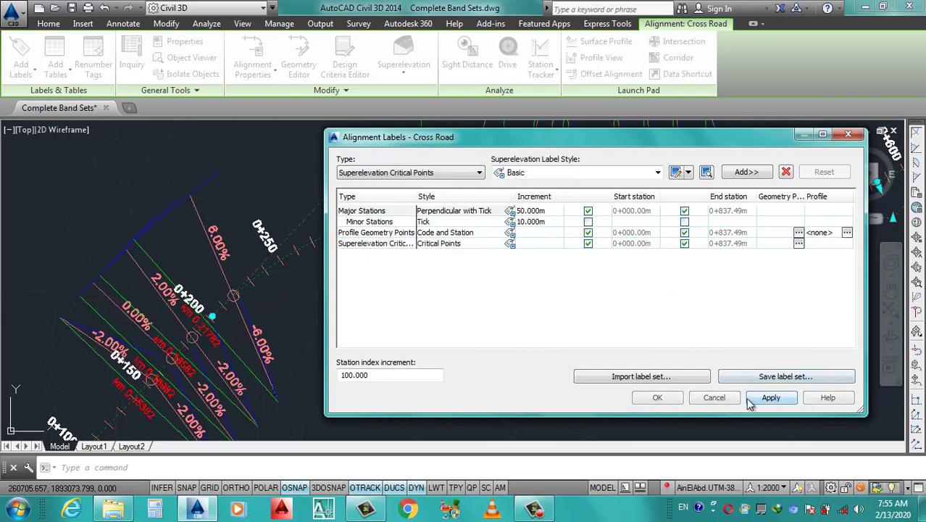
pyautogui.click(657, 397)
# Set the annotation scale to 1:1250 and clear the alignment selection.
pyautogui.scroll(-5, 462, 259)
pyautogui.scroll(-2, 472, 254)
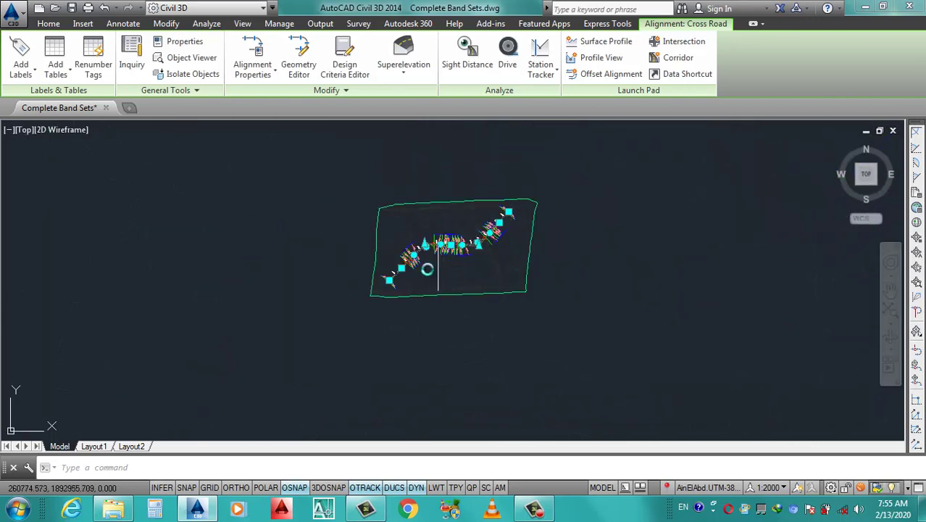
pyautogui.scroll(3, 424, 264)
pyautogui.click(770, 488)
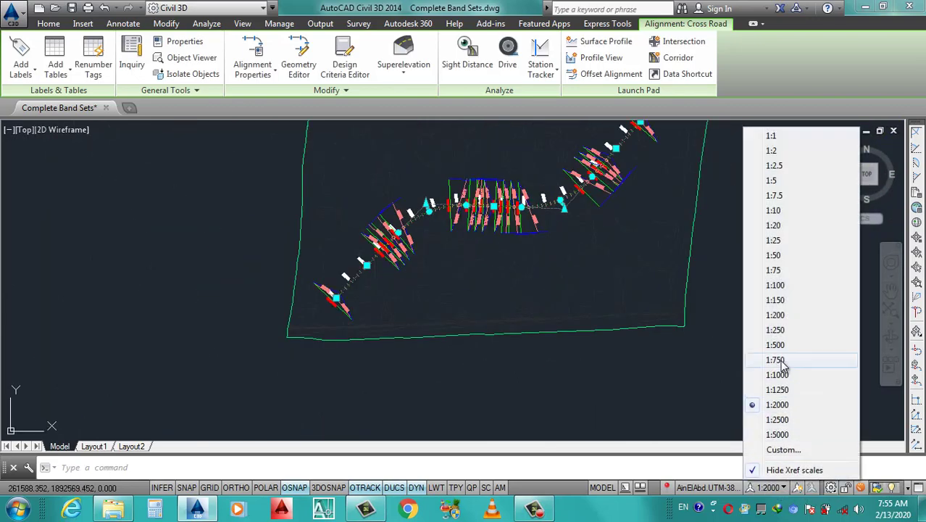
pyautogui.click(777, 390)
pyautogui.press('Escape')
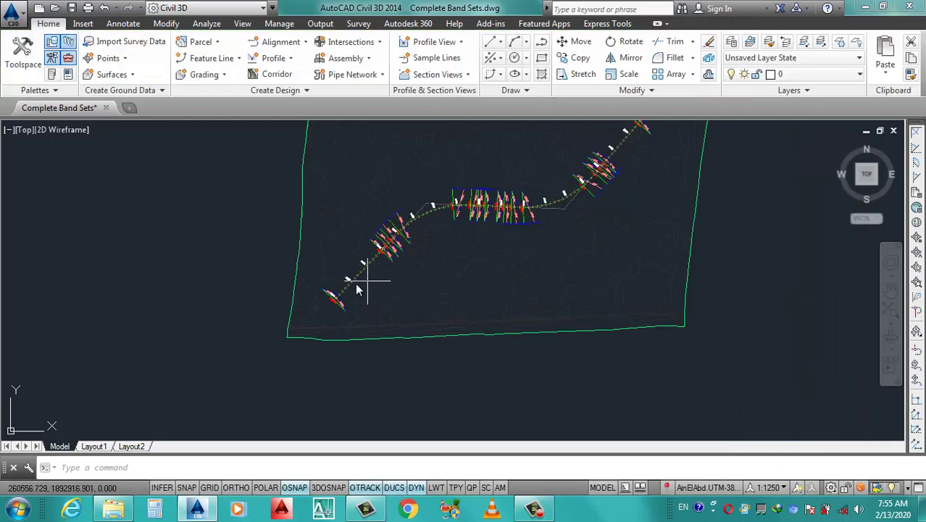
# Zoom around the plan and change the annotation scale to 1:1000.
pyautogui.scroll(3, 368, 265)
pyautogui.scroll(3, 330, 352)
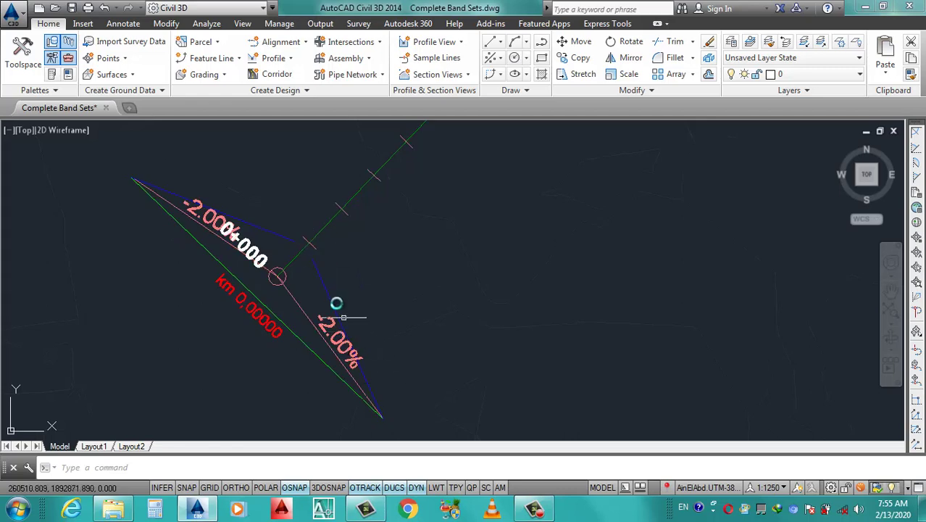
pyautogui.scroll(-4, 305, 342)
pyautogui.scroll(-3, 306, 342)
pyautogui.scroll(5, 376, 269)
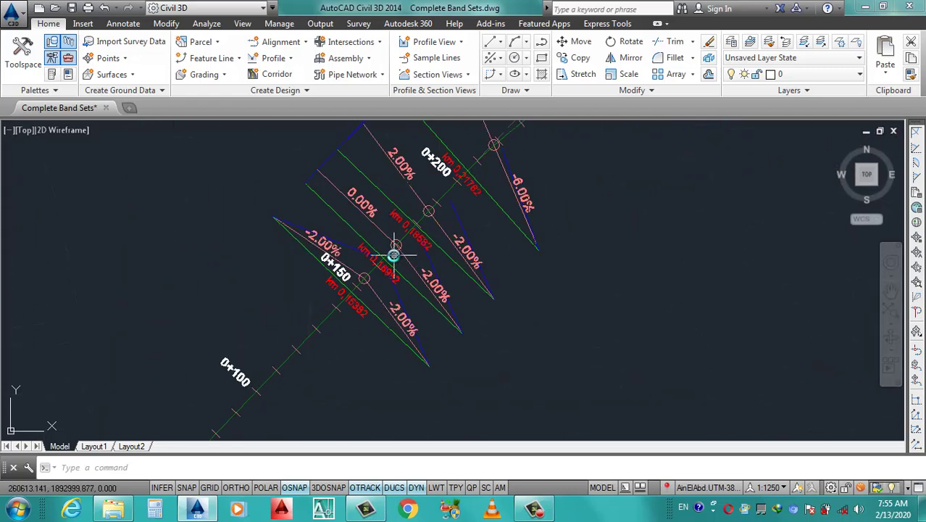
pyautogui.scroll(3, 378, 273)
pyautogui.scroll(-3, 387, 308)
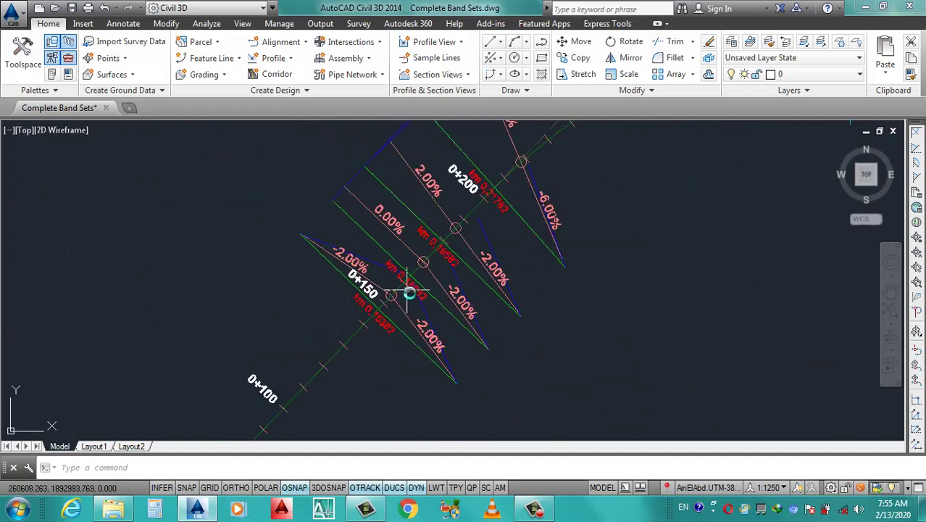
pyautogui.click(781, 487)
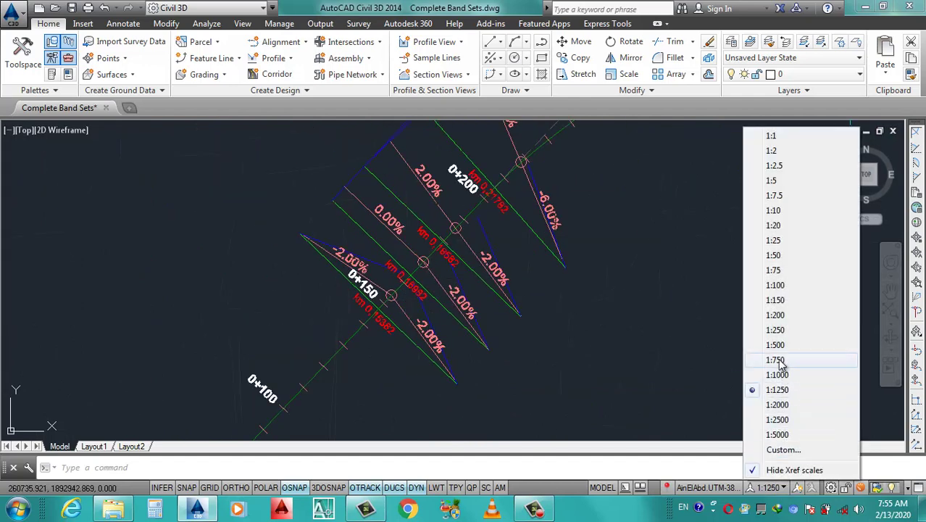
pyautogui.click(779, 375)
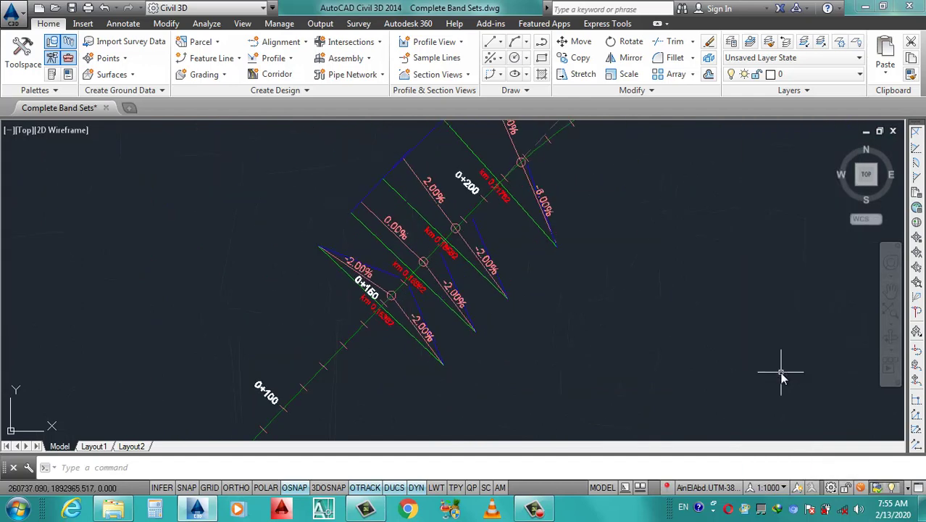
# Zoom in and out across the plan to check the superelevation sections.
pyautogui.scroll(3, 437, 362)
pyautogui.scroll(-2, 497, 233)
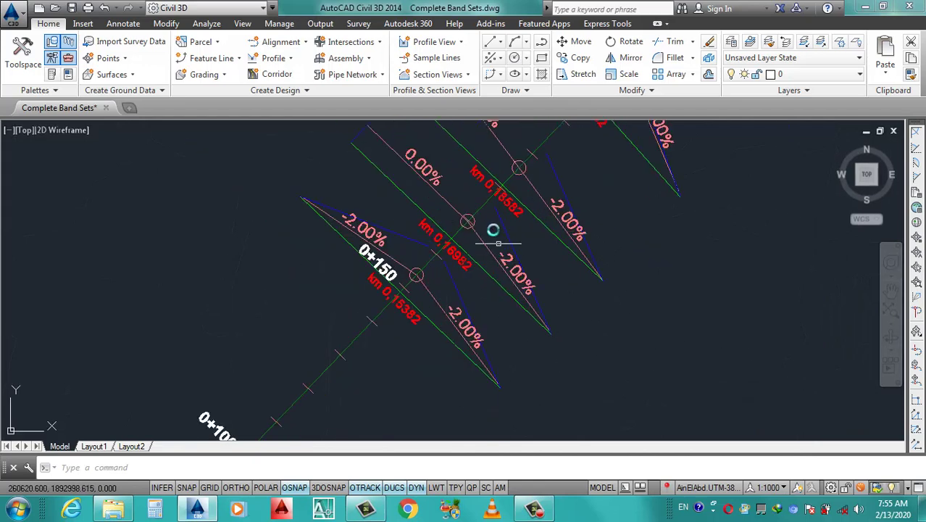
pyautogui.scroll(-2, 507, 279)
pyautogui.scroll(4, 435, 264)
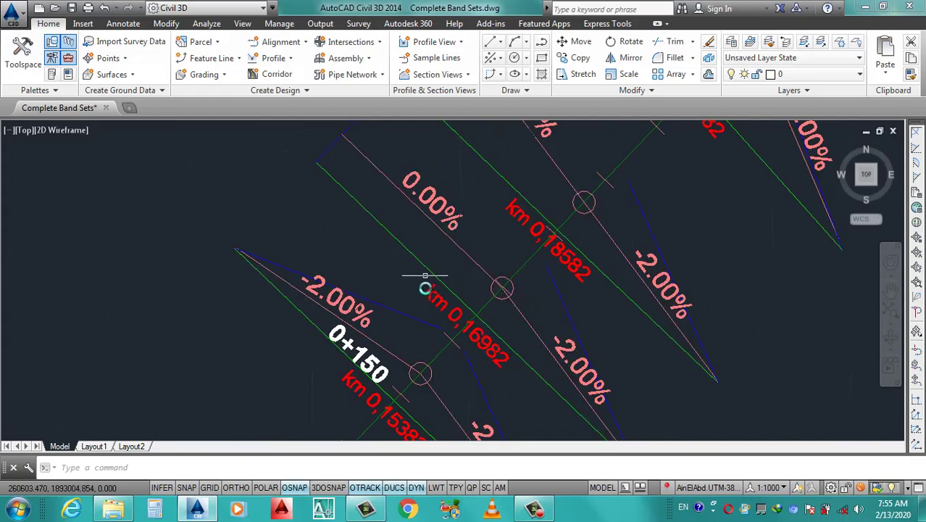
pyautogui.scroll(-3, 471, 265)
pyautogui.scroll(2, 492, 269)
pyautogui.scroll(-1, 509, 279)
pyautogui.scroll(4, 506, 287)
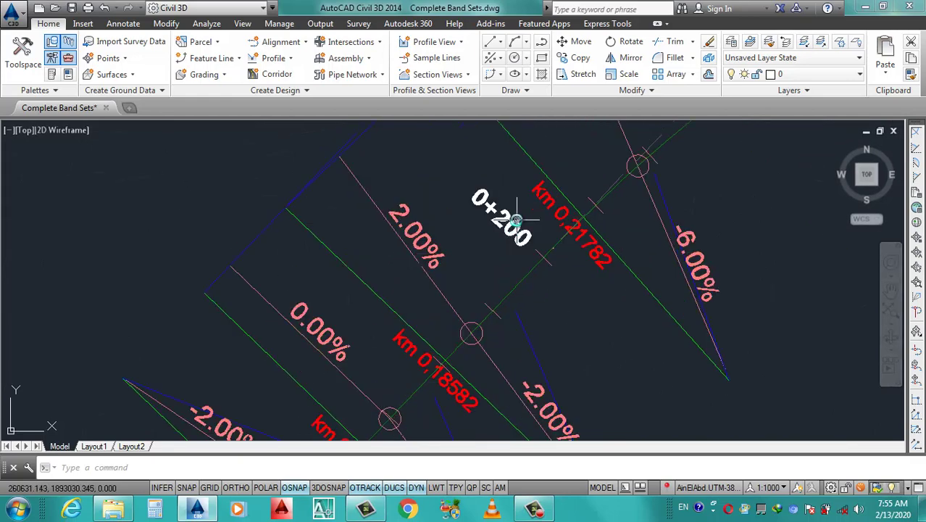
pyautogui.scroll(-4, 435, 322)
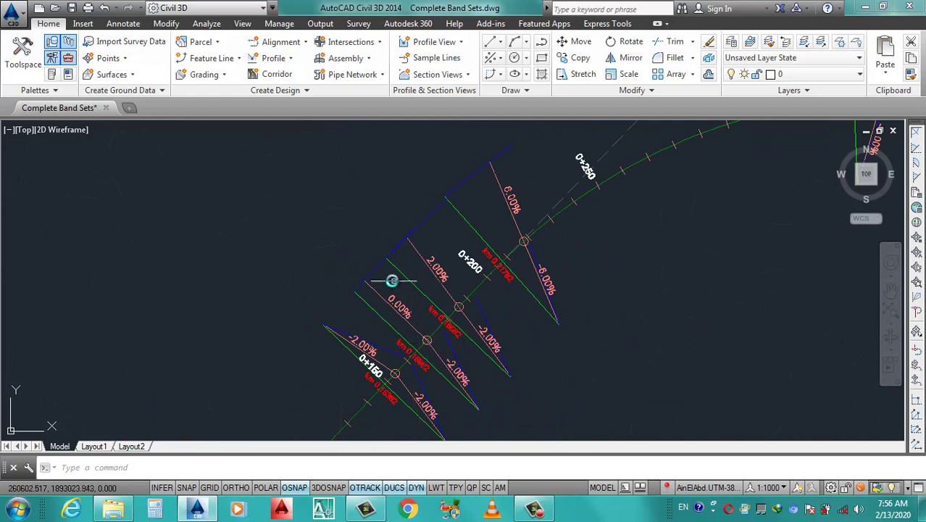
pyautogui.scroll(2, 389, 284)
pyautogui.scroll(-2, 438, 312)
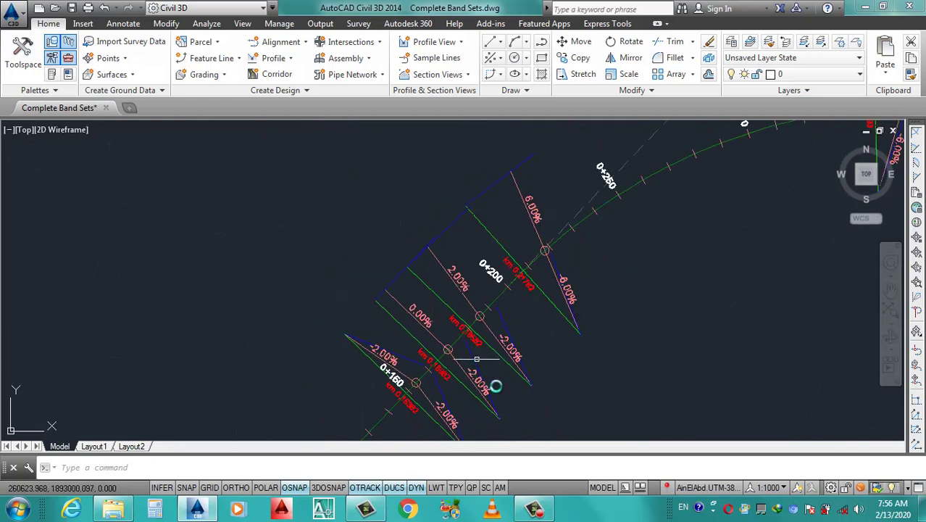
pyautogui.scroll(2, 497, 319)
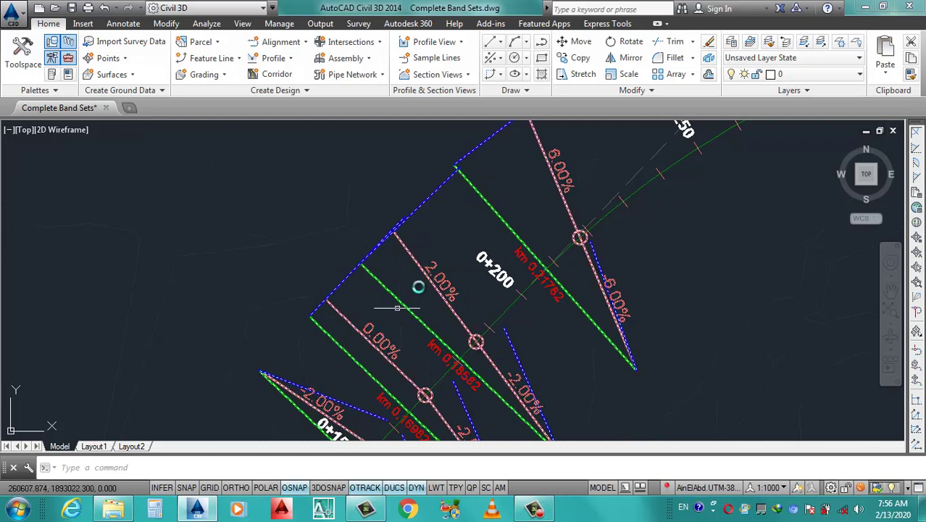
pyautogui.scroll(-1, 410, 304)
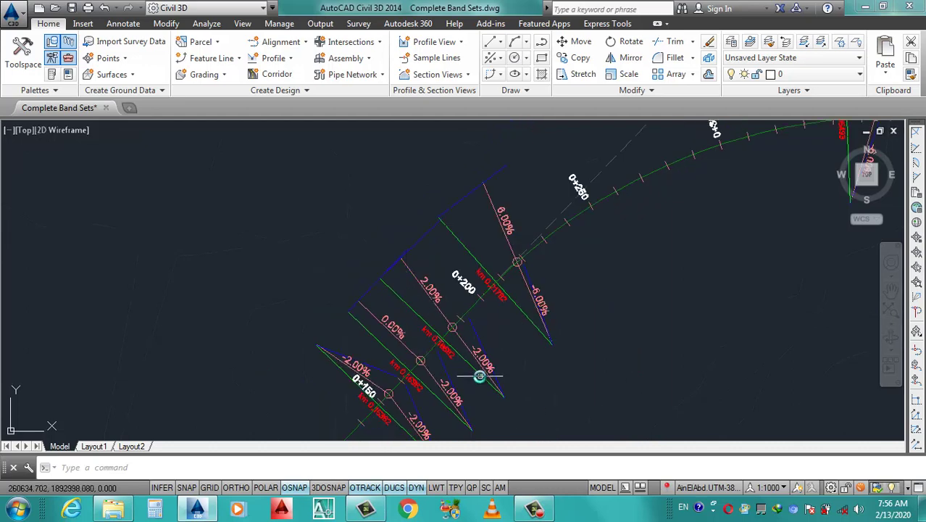
pyautogui.scroll(2, 547, 236)
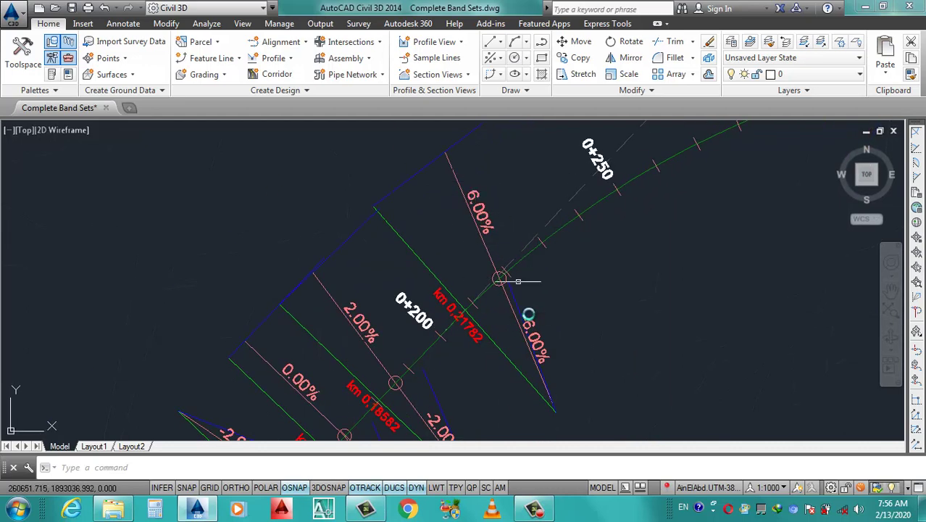
pyautogui.scroll(-4, 430, 345)
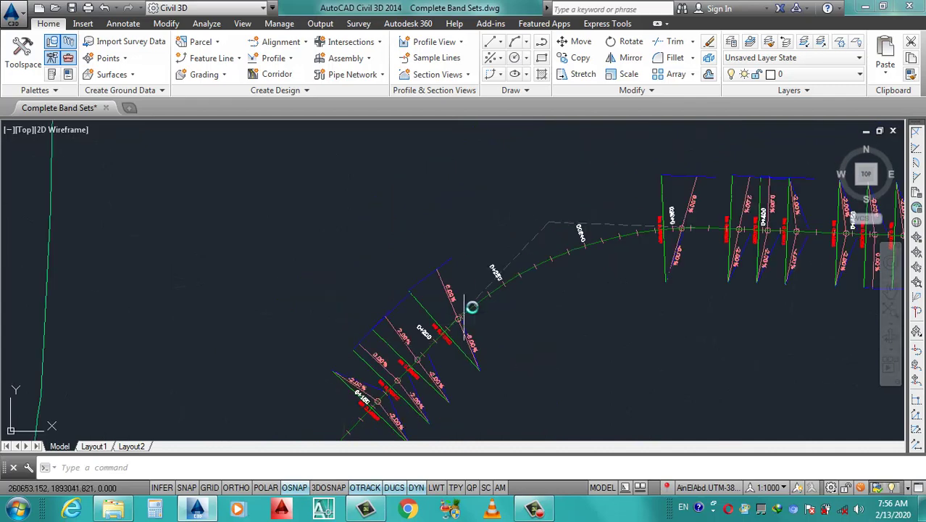
pyautogui.scroll(2, 709, 203)
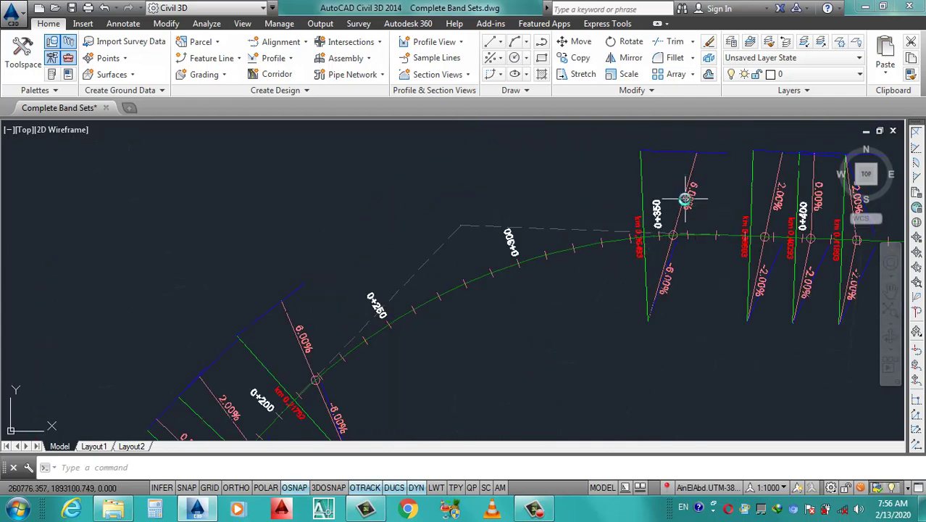
pyautogui.scroll(2, 725, 196)
pyautogui.scroll(-2, 635, 315)
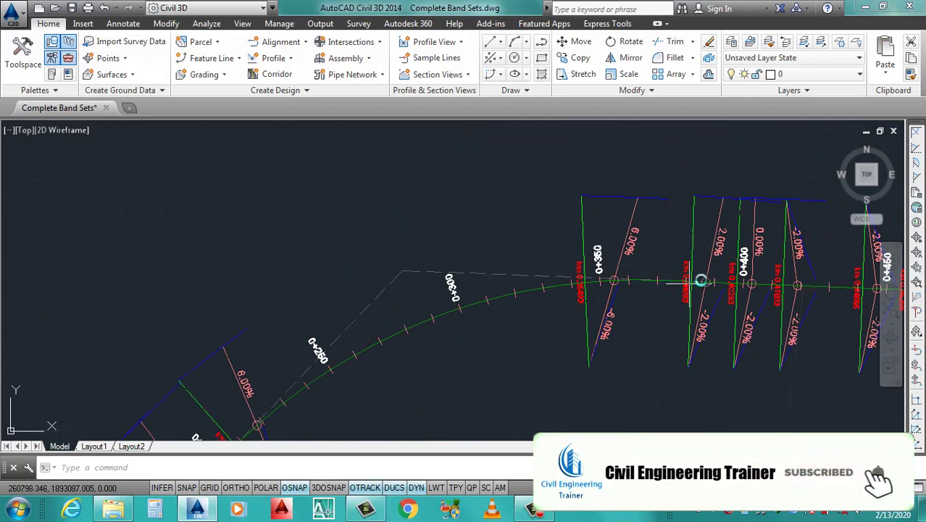
pyautogui.scroll(2, 779, 245)
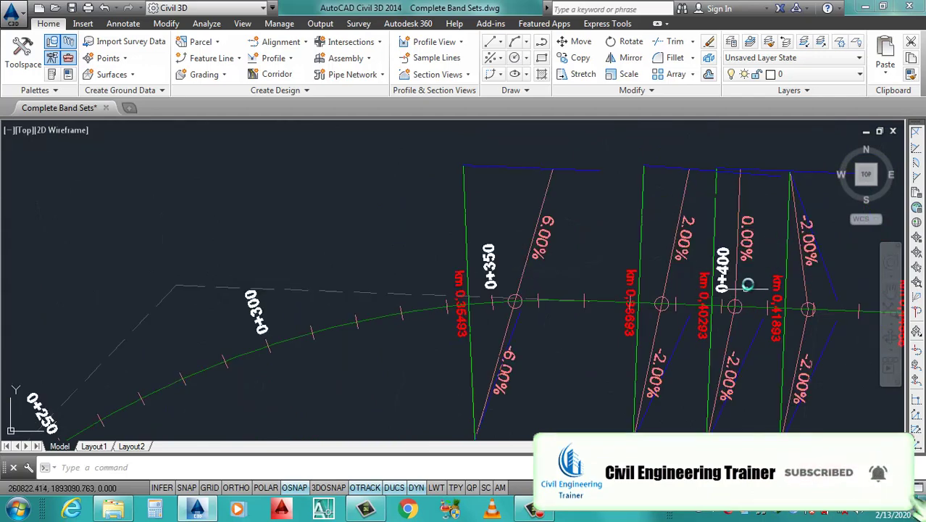
pyautogui.scroll(-2, 732, 304)
pyautogui.scroll(2, 712, 246)
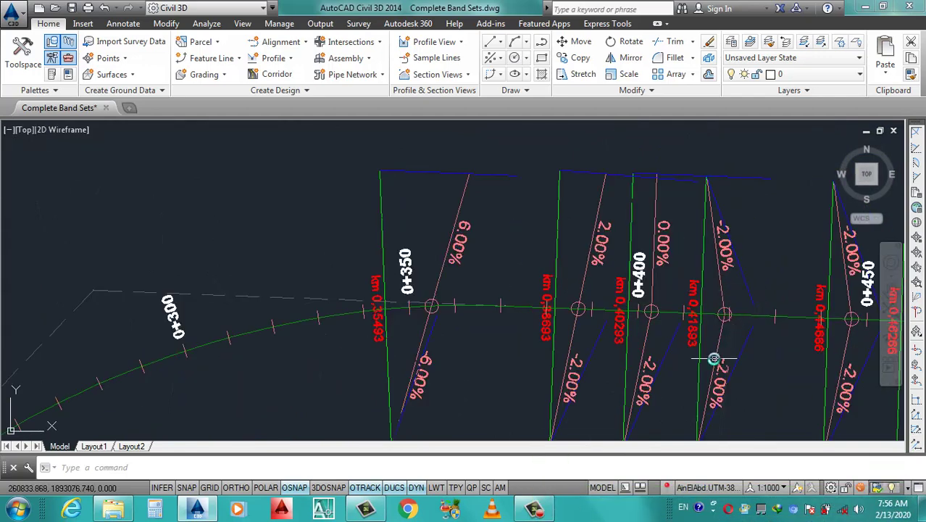
pyautogui.scroll(-2, 714, 341)
pyautogui.scroll(-2, 628, 351)
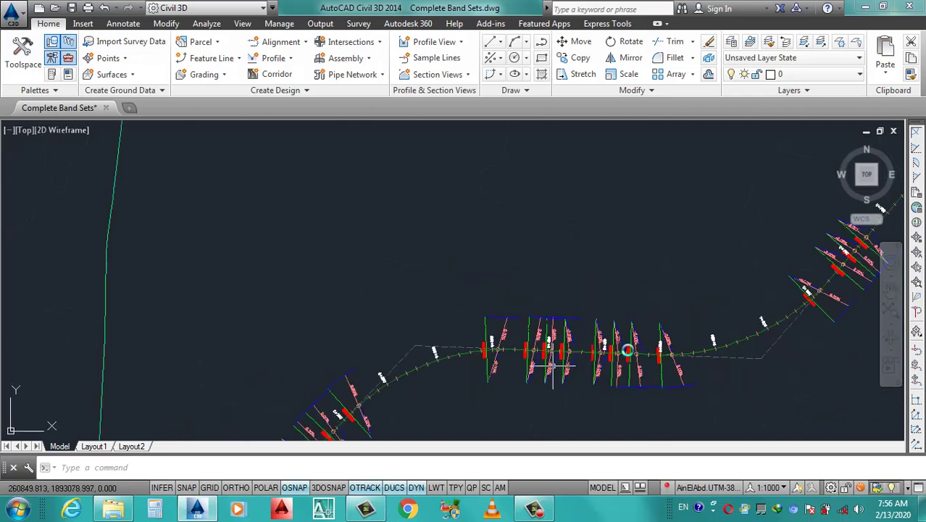
pyautogui.scroll(4, 711, 332)
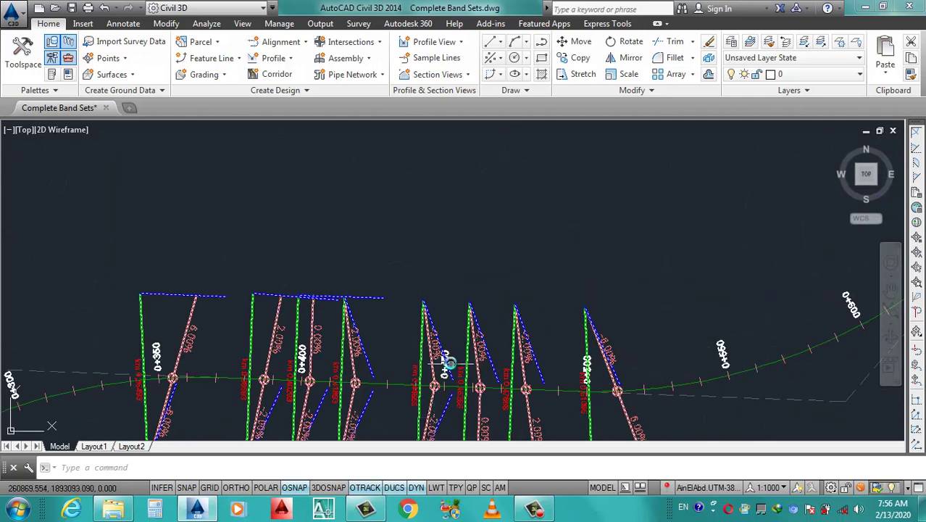
# Pan past the 0+700 sections, then zoom to the profile view's Cut & Fill and Vertical Geometry bands.
pyautogui.moveTo(496, 435); pyautogui.dragTo(502, 319, button='middle')
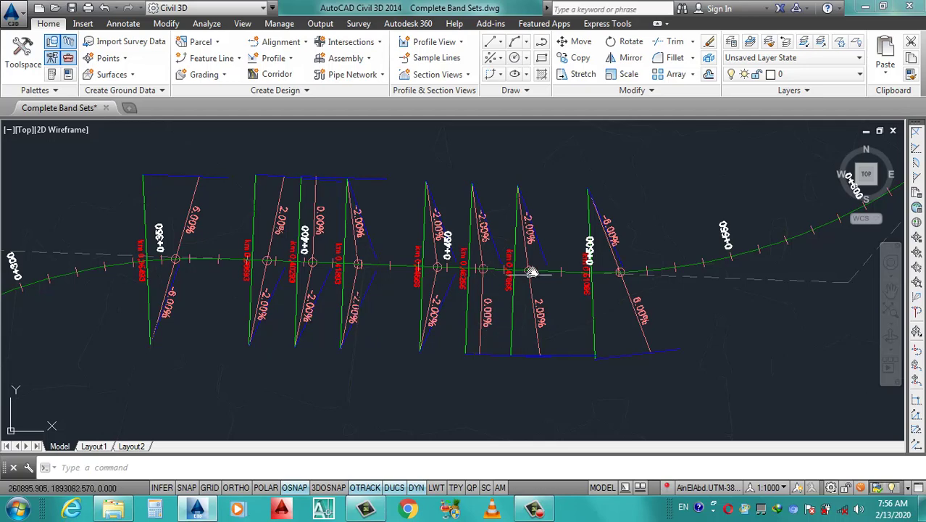
pyautogui.scroll(-2, 609, 326)
pyautogui.moveTo(584, 358); pyautogui.dragTo(445, 448, button='middle')
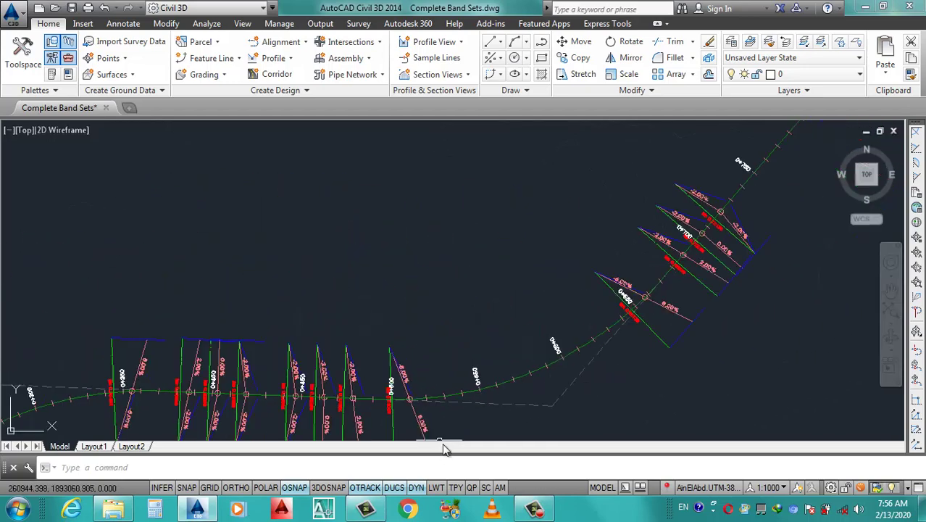
pyautogui.scroll(4, 750, 300)
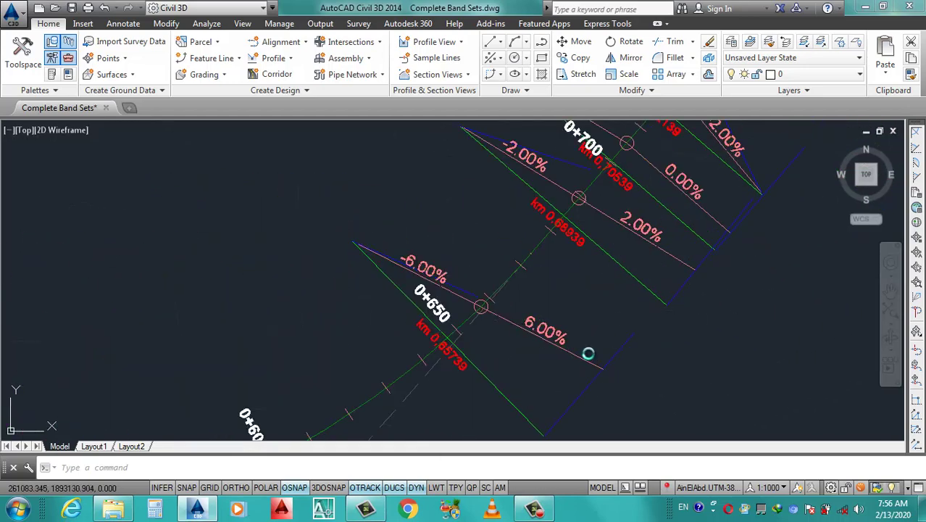
pyautogui.moveTo(588, 353); pyautogui.dragTo(523, 398, button='middle')
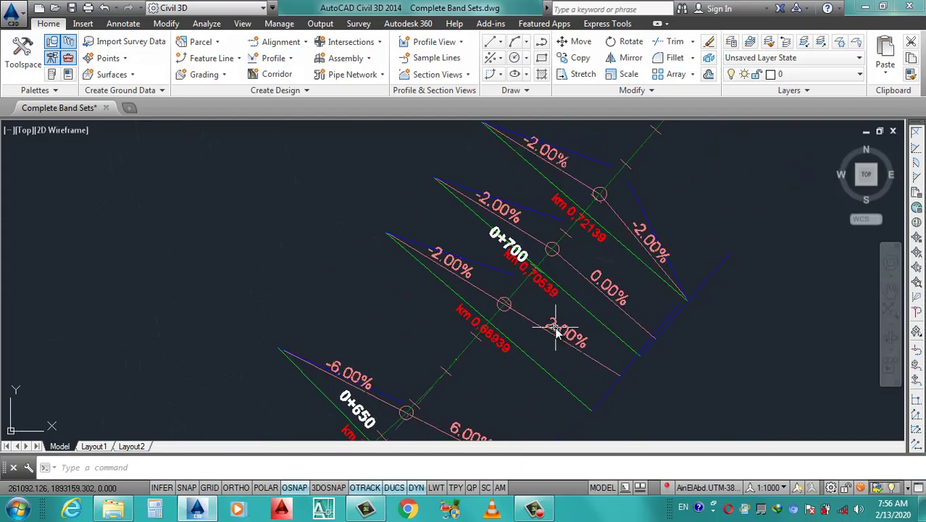
pyautogui.moveTo(554, 327); pyautogui.dragTo(540, 350, button='middle')
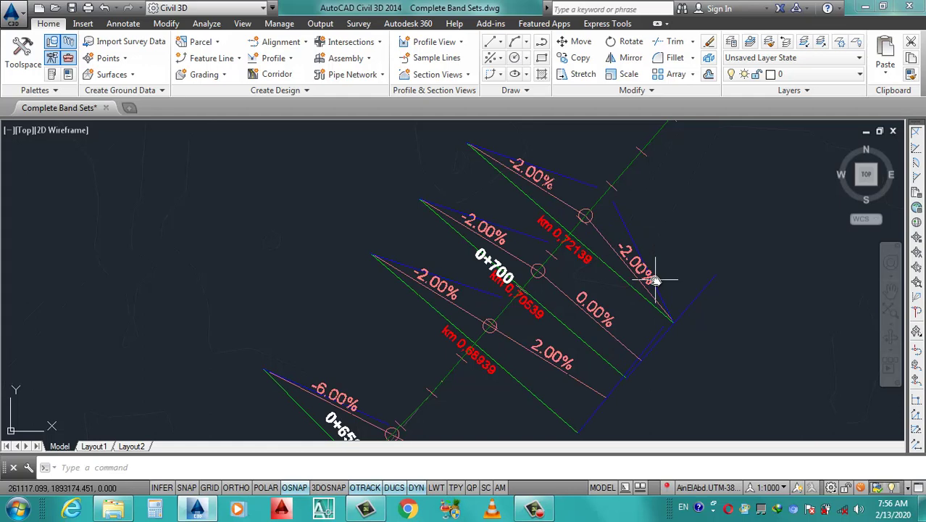
pyautogui.scroll(-4, 656, 279)
pyautogui.scroll(-1, 657, 239)
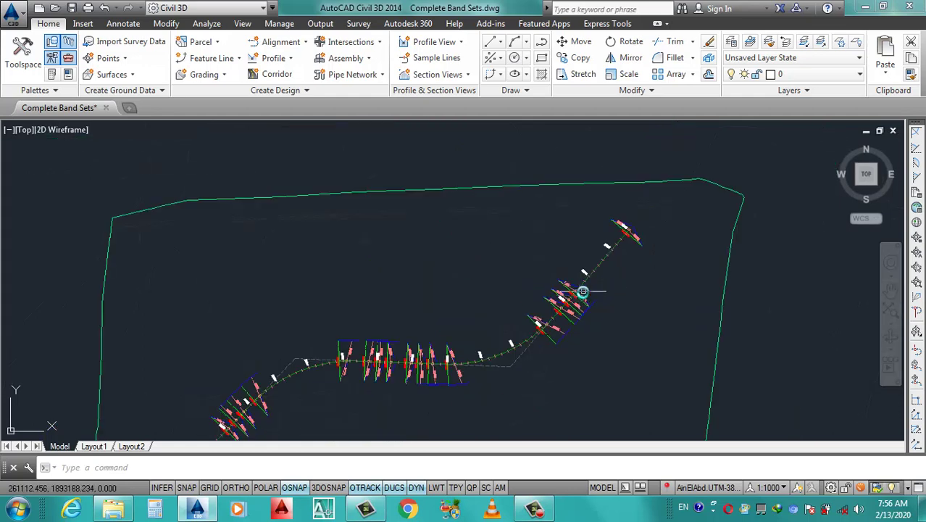
pyautogui.scroll(3, 656, 240)
pyautogui.scroll(3, 578, 203)
pyautogui.scroll(-3, 646, 259)
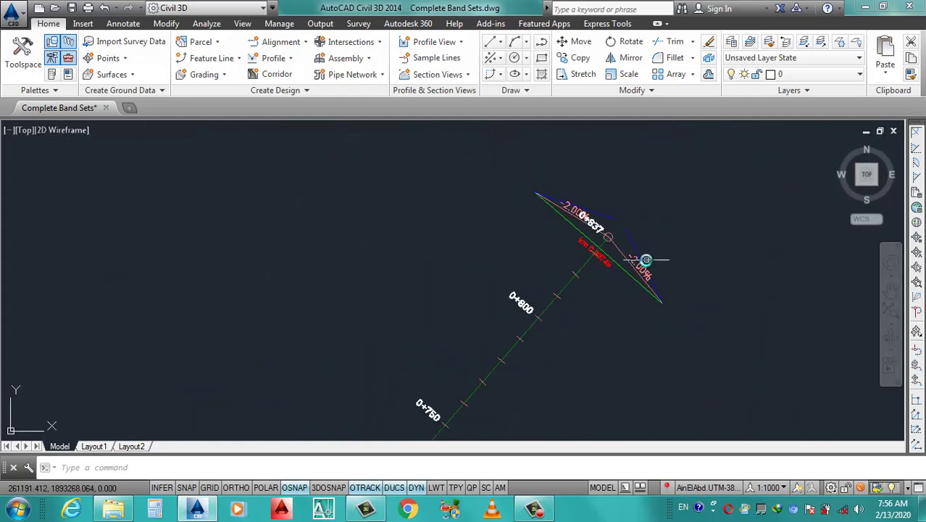
pyautogui.scroll(-3, 642, 247)
pyautogui.scroll(-1, 446, 322)
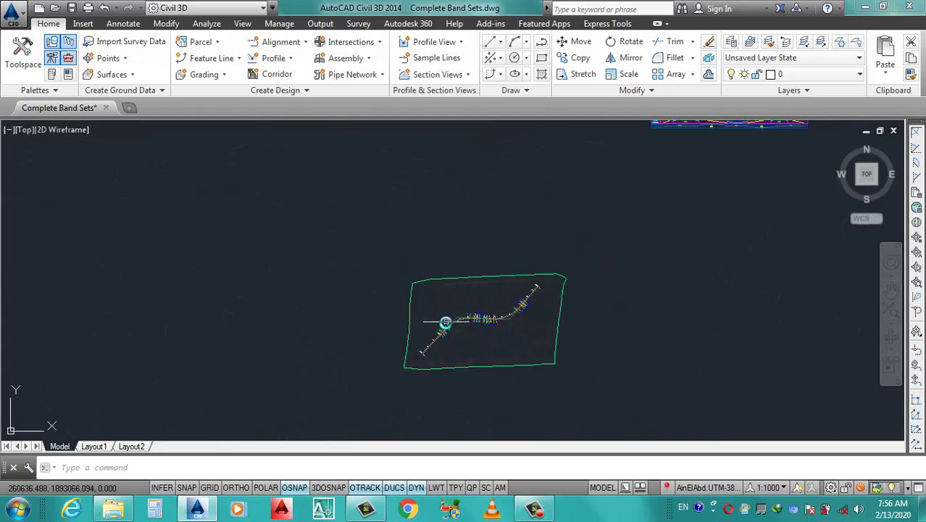
pyautogui.scroll(-1, 476, 337)
pyautogui.scroll(2, 561, 261)
pyautogui.scroll(2, 555, 243)
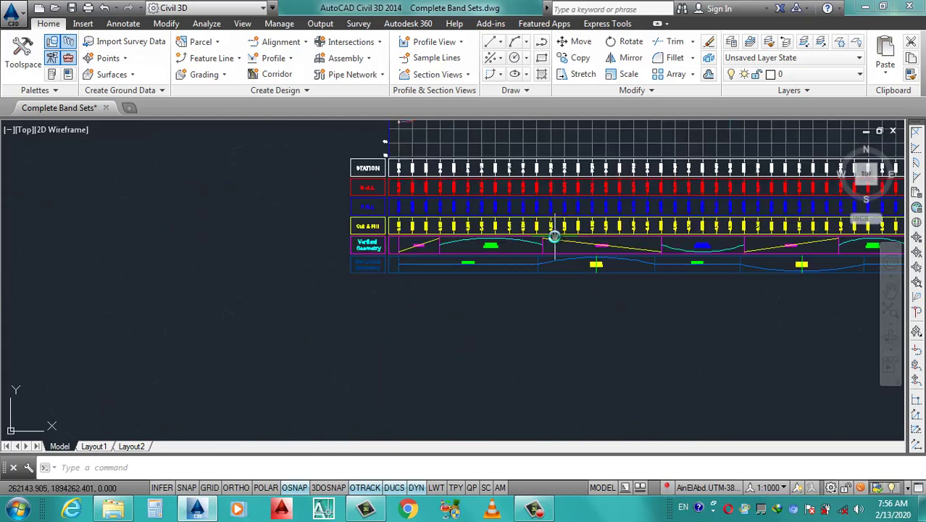
pyautogui.scroll(-1, 502, 337)
pyautogui.scroll(-1, 493, 326)
pyautogui.scroll(2, 473, 319)
pyautogui.scroll(2, 435, 274)
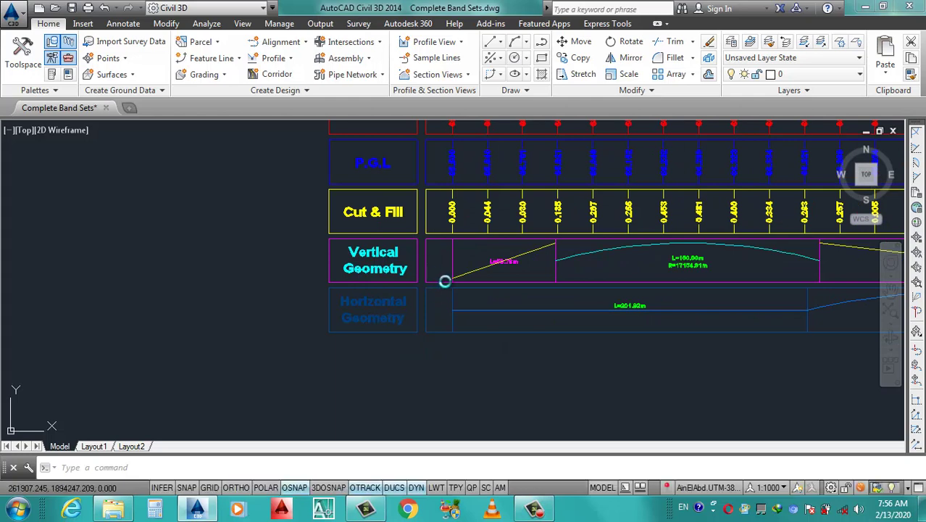
# Open Profile View Properties for Cross Road4 and choose the Superelevation band type.
pyautogui.click(428, 261)
pyautogui.rightClick(445, 256)
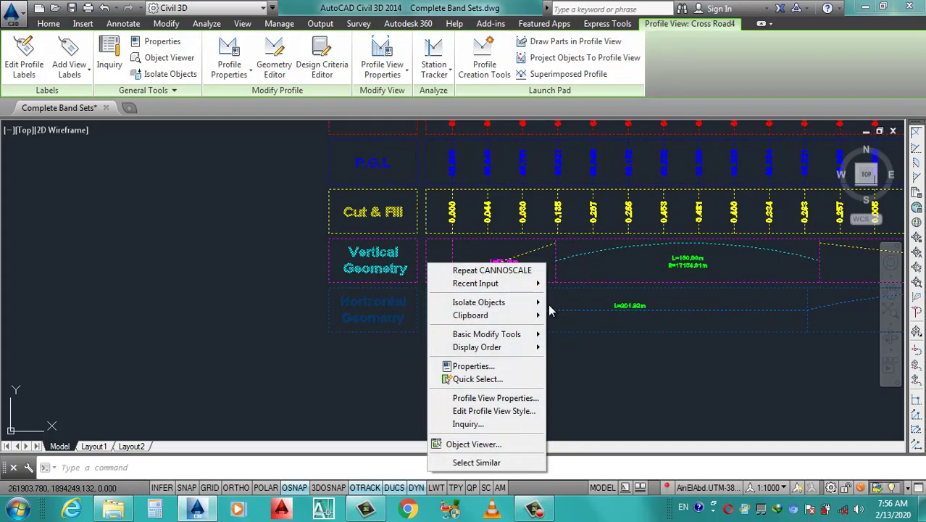
pyautogui.click(494, 399)
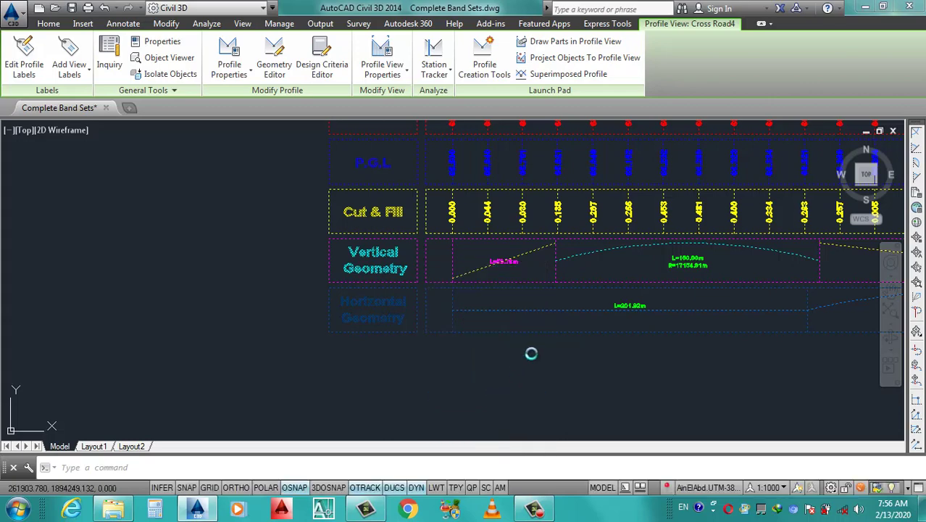
pyautogui.click(304, 79)
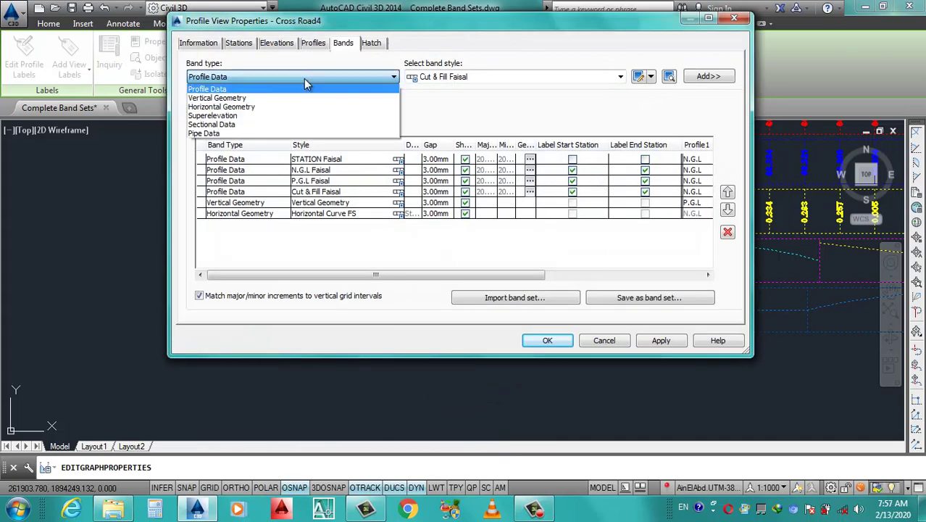
pyautogui.click(247, 112)
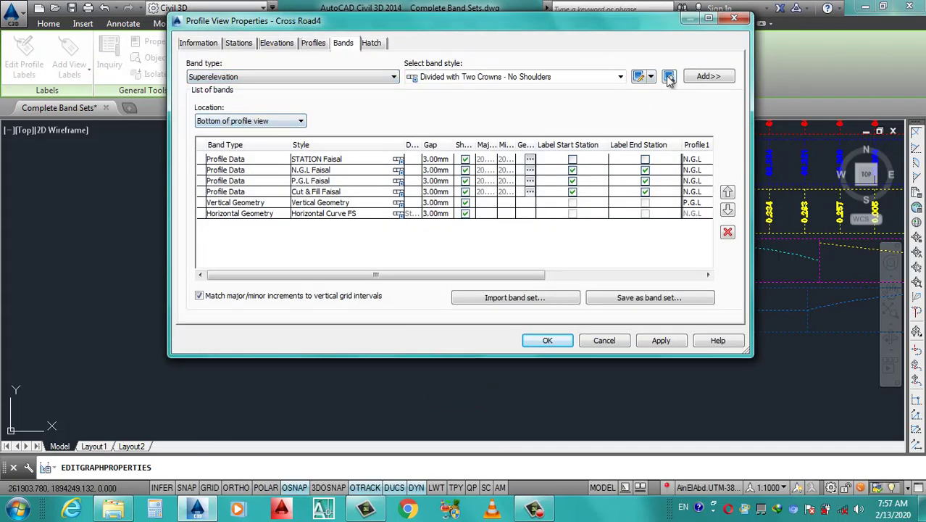
# Add the Superelevation band with style Undivided - No Shoulders and a 3.00mm gap.
pyautogui.click(573, 80)
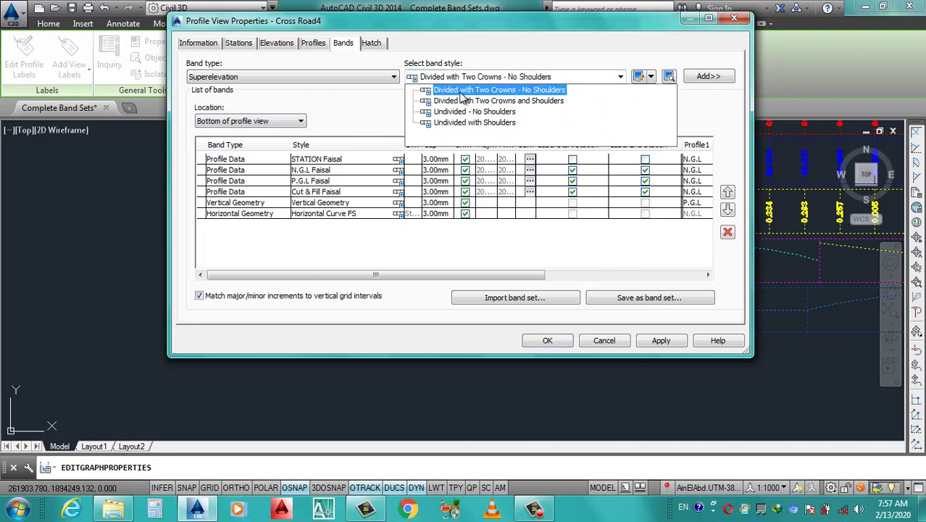
pyautogui.click(478, 113)
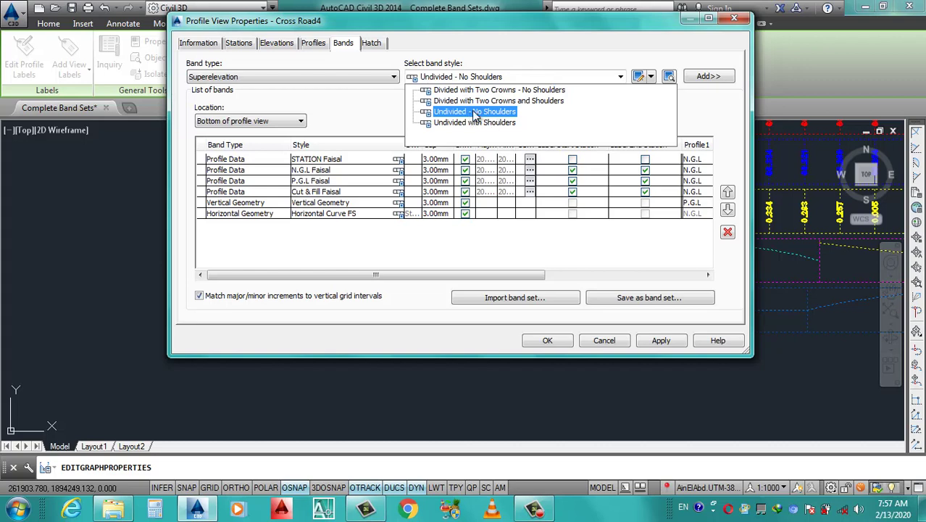
pyautogui.click(475, 101)
pyautogui.click(472, 111)
pyautogui.click(700, 78)
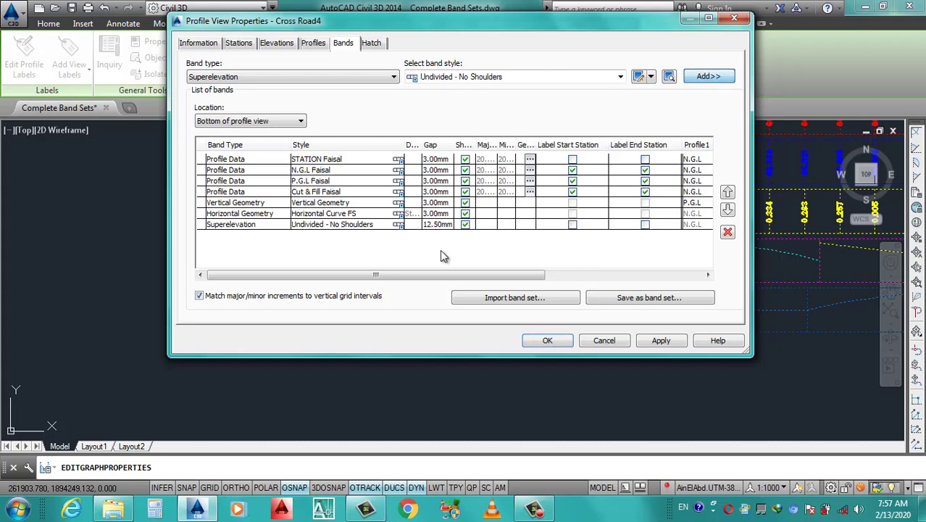
pyautogui.click(449, 228)
pyautogui.click(449, 227)
pyautogui.write('3')
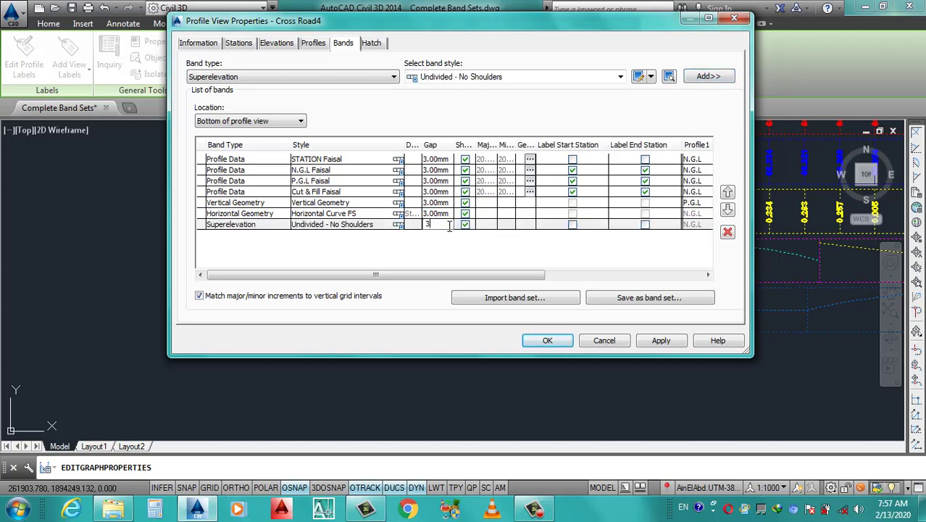
pyautogui.moveTo(546, 275)
pyautogui.mouseDown()
pyautogui.moveTo(692, 275)
pyautogui.moveTo(464, 277)
pyautogui.mouseUp()
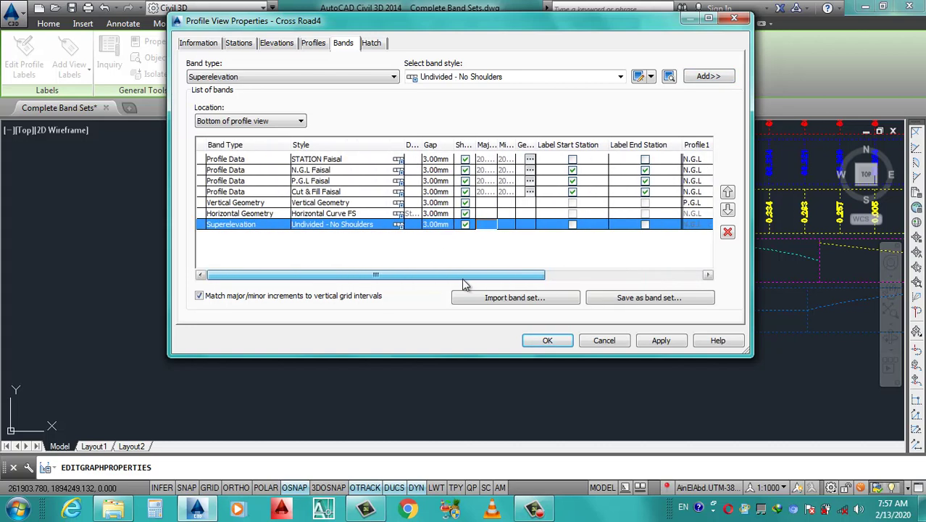
pyautogui.click(404, 231)
# Rename the Undivided - No Shoulders band style to Superelevation and open its Band Details title label.
pyautogui.click(521, 181)
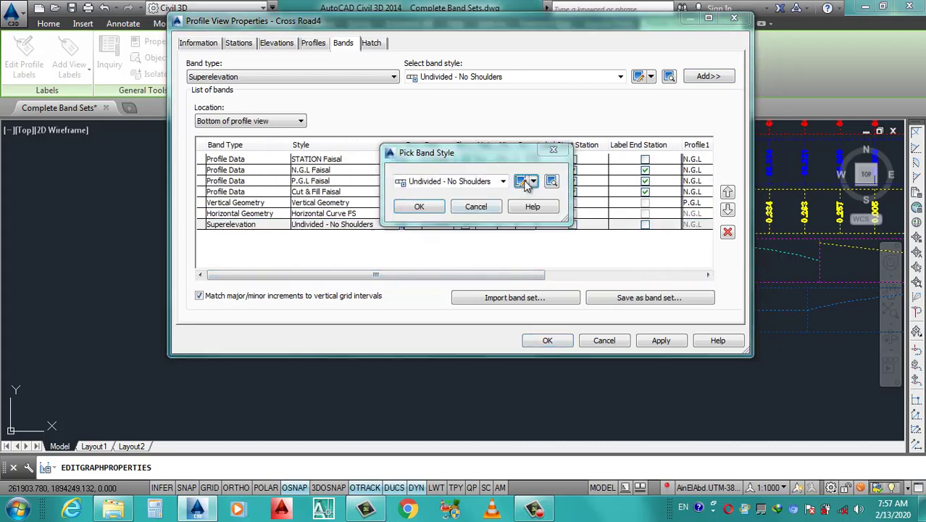
pyautogui.click(356, 94)
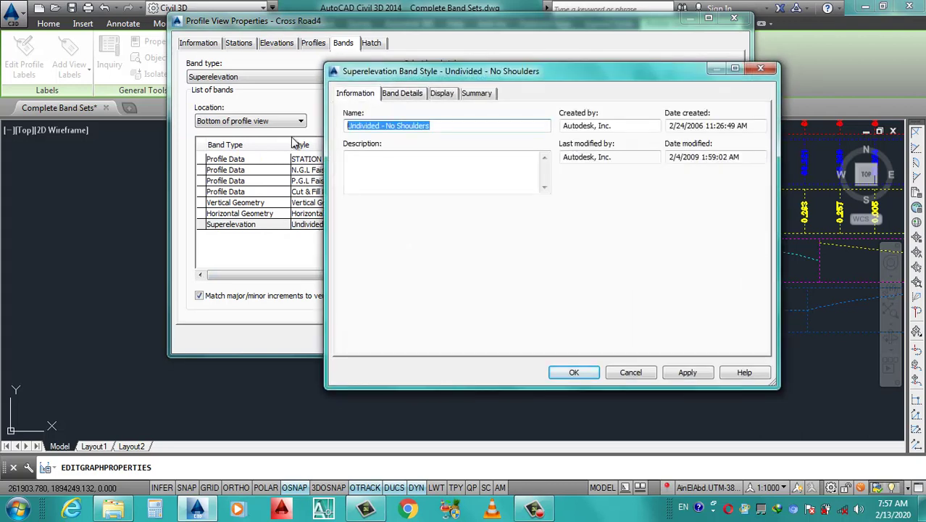
pyautogui.write('Supe')
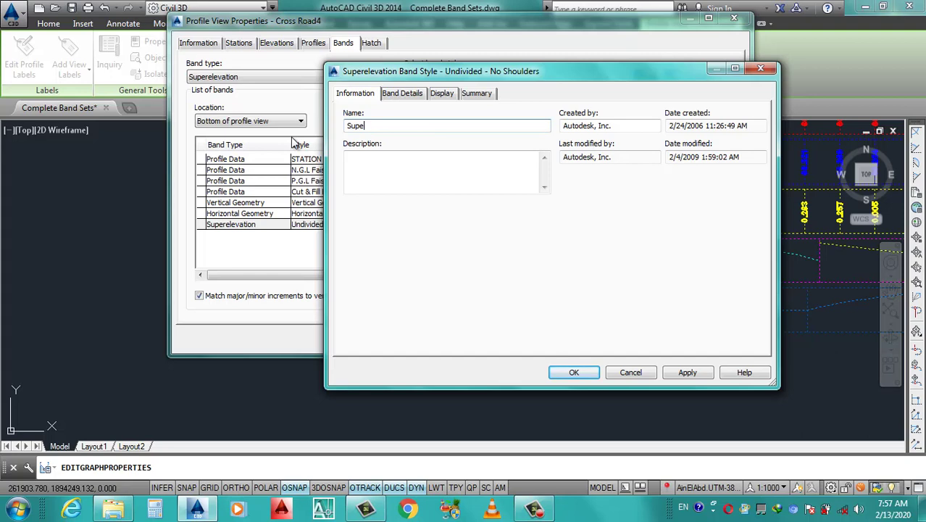
pyautogui.write('relevation')
pyautogui.hotkey('ctrl', 'a')
pyautogui.hotkey('ctrl', 'c')
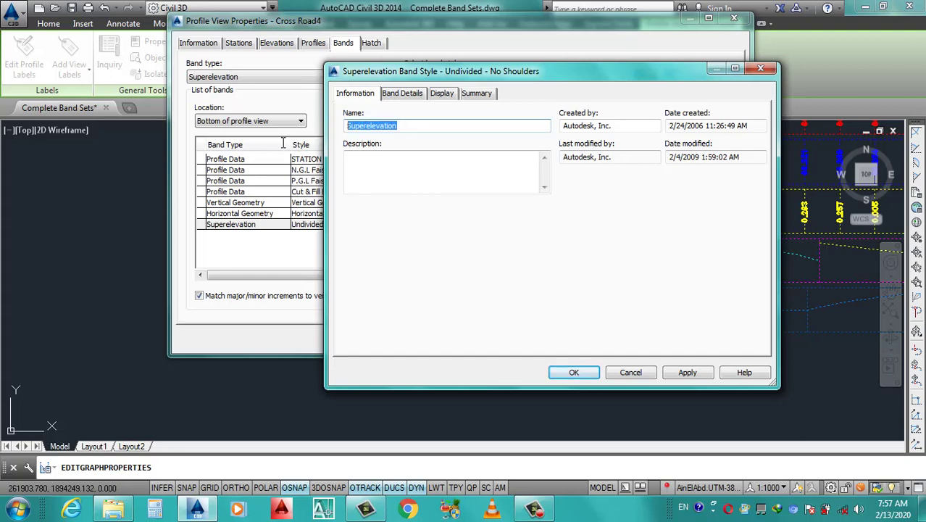
pyautogui.click(404, 93)
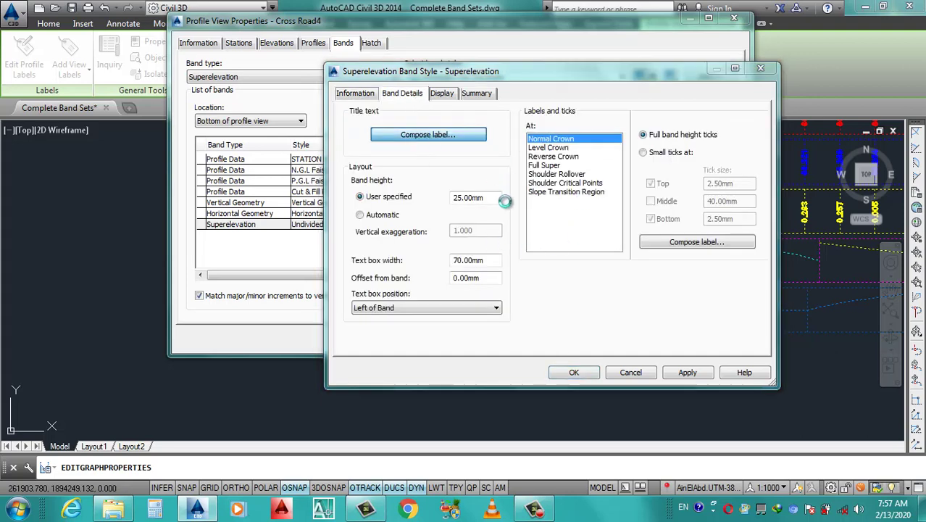
pyautogui.click(432, 142)
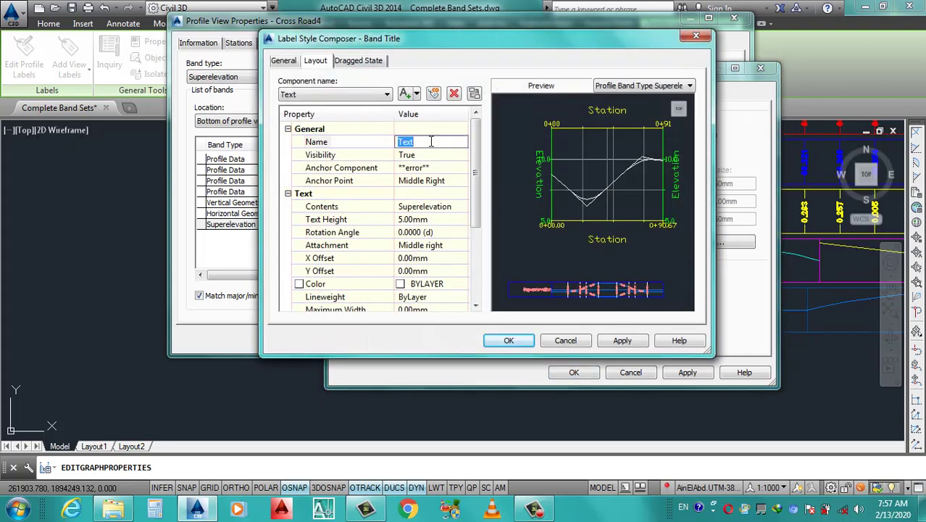
# Name the title component Superelevation, anchor it middle center, and break the text after Super.
pyautogui.hotkey('ctrl', 'v')
pyautogui.click(450, 181)
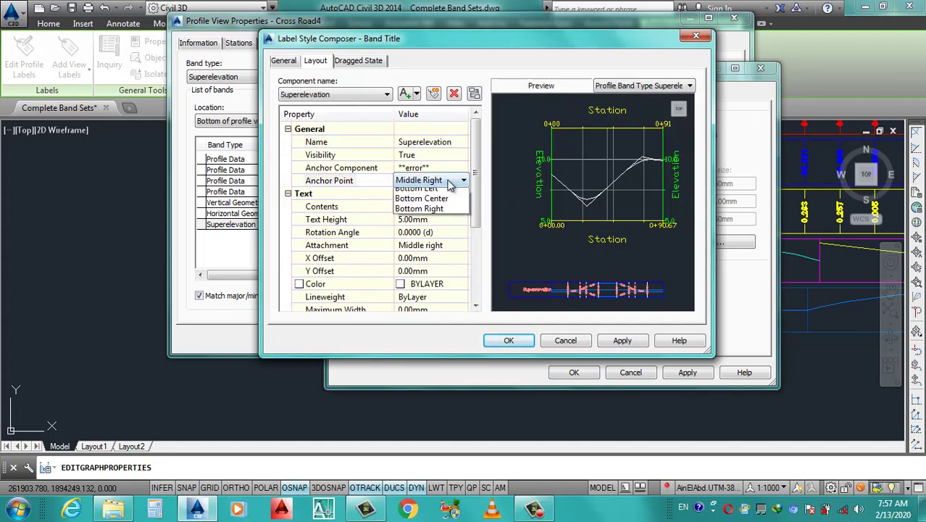
pyautogui.click(463, 180)
pyautogui.click(424, 235)
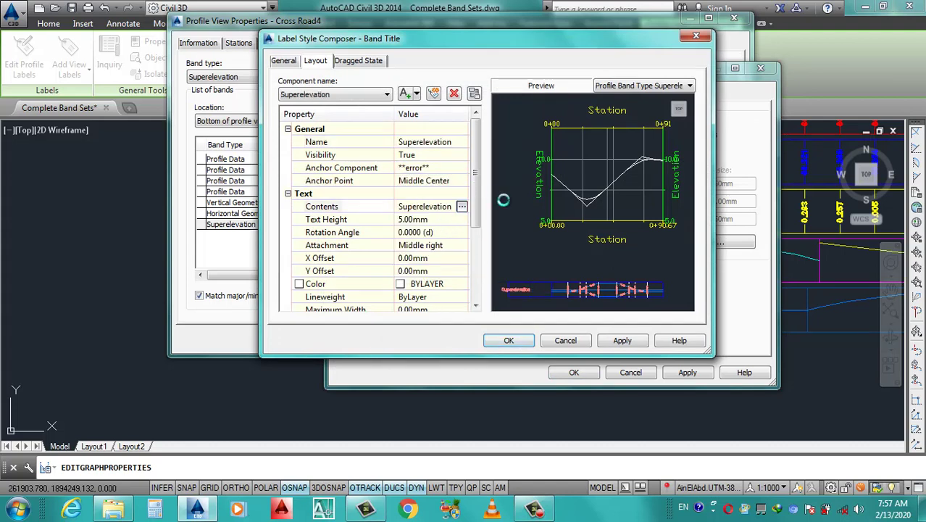
pyautogui.click(618, 152)
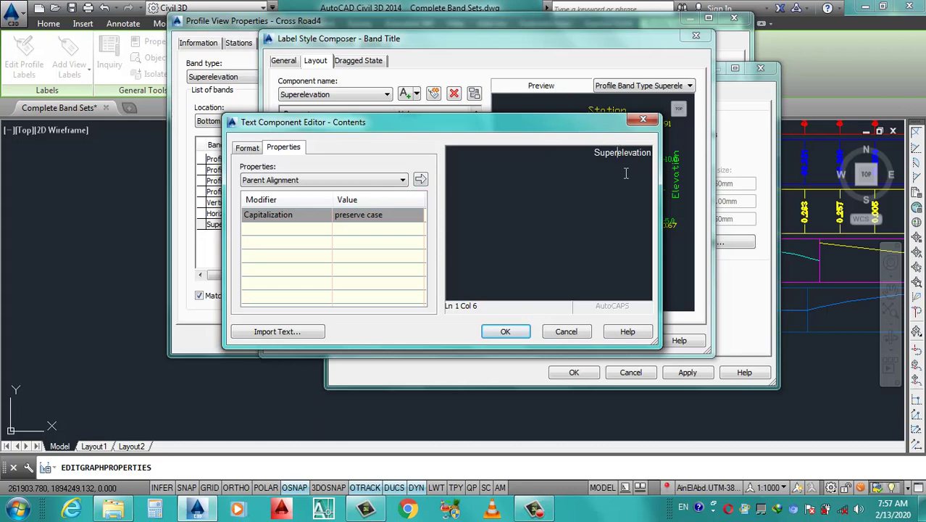
pyautogui.press('Return')
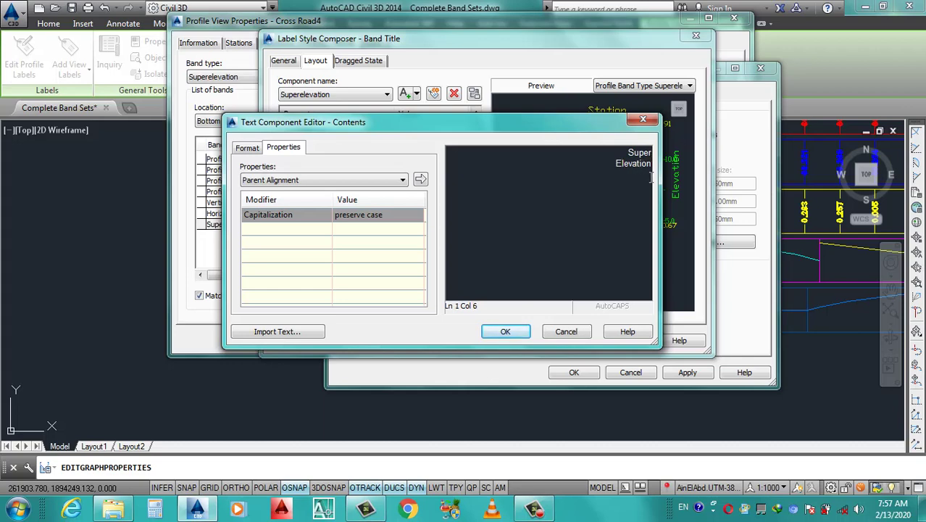
pyautogui.write('-')
# Select the Super-Elevation title text, keeping its justification at Right, and try a text colour.
pyautogui.moveTo(612, 190); pyautogui.dragTo(637, 142)
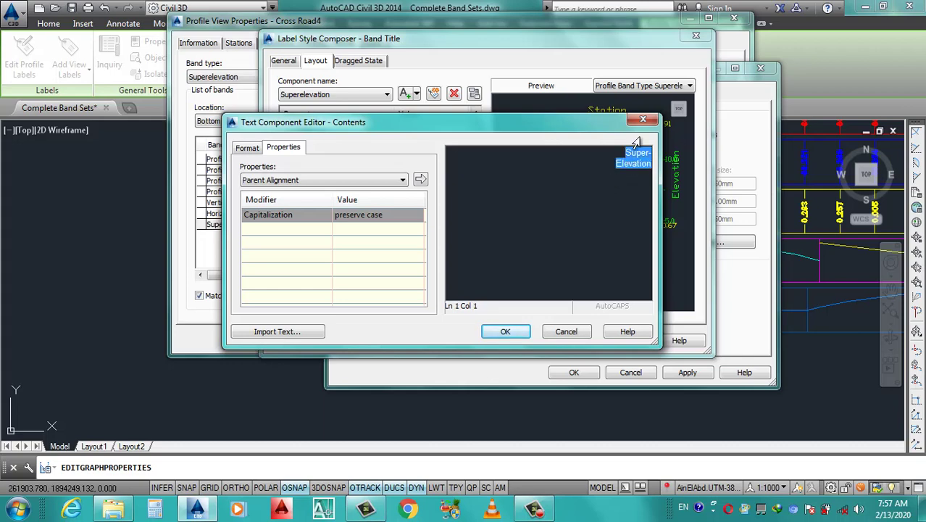
pyautogui.click(248, 149)
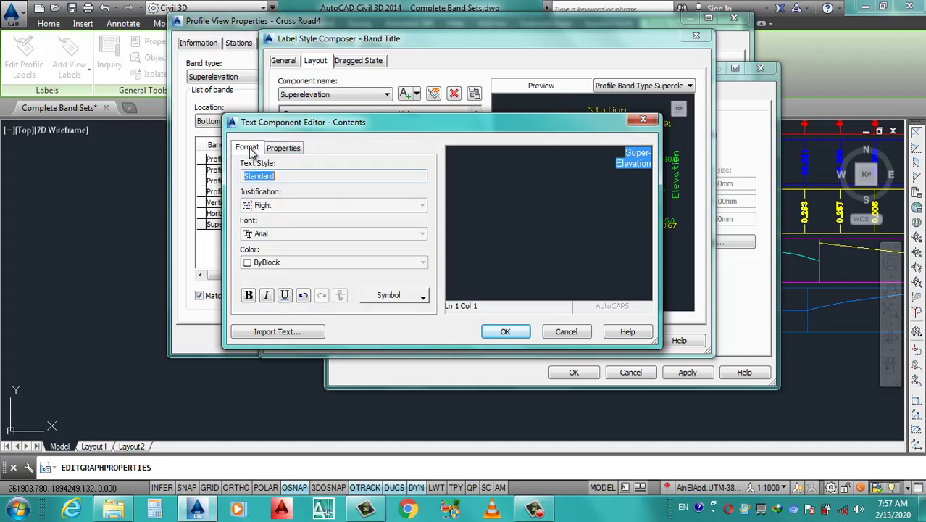
pyautogui.click(282, 206)
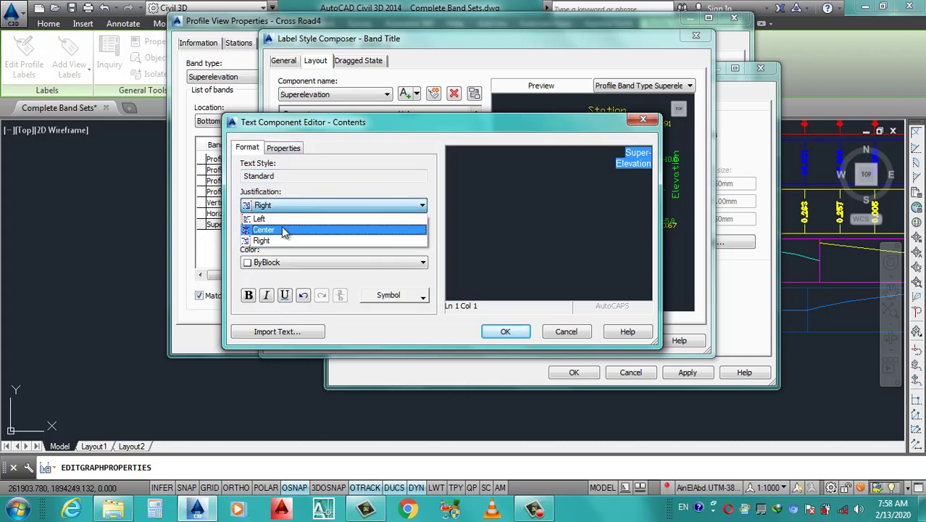
pyautogui.click(286, 231)
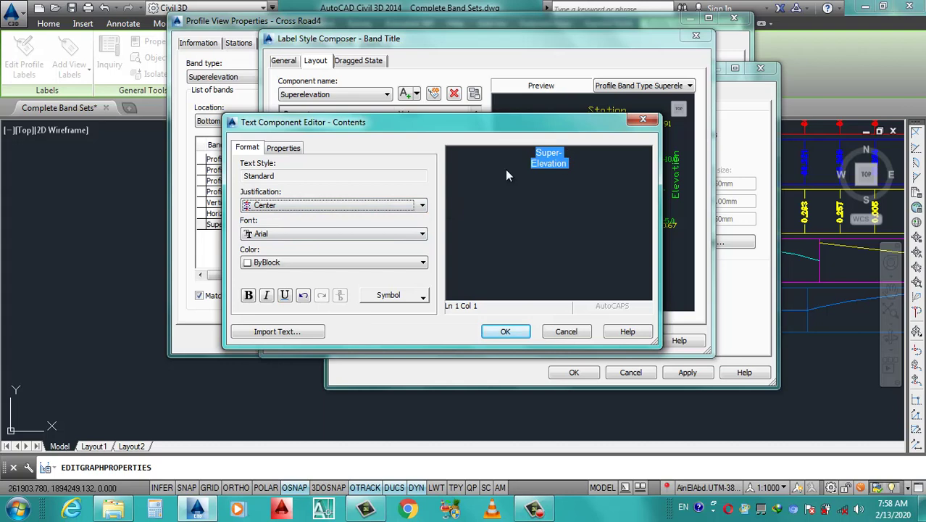
pyautogui.click(284, 206)
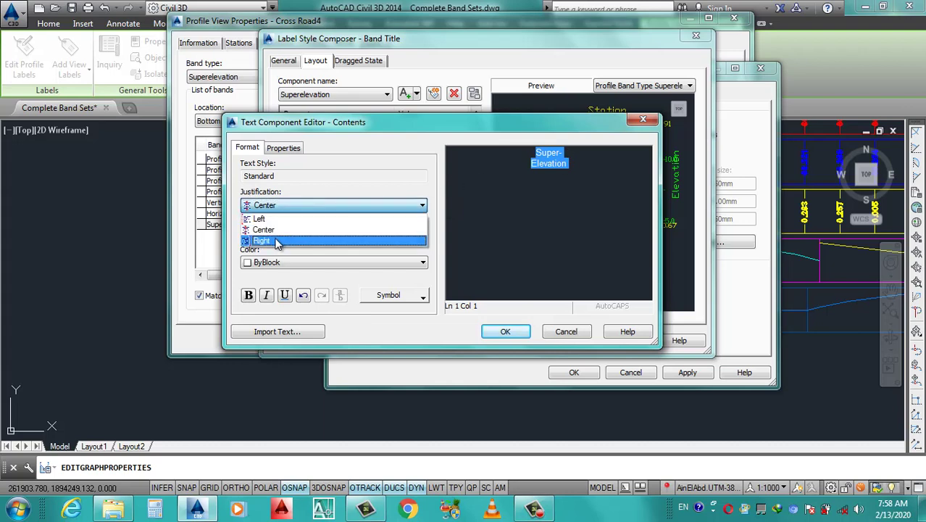
pyautogui.click(279, 243)
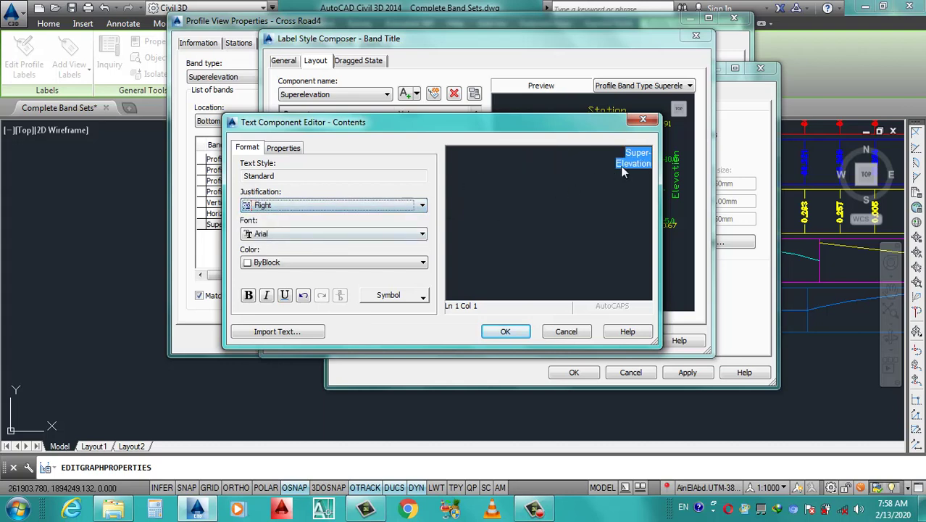
pyautogui.click(272, 264)
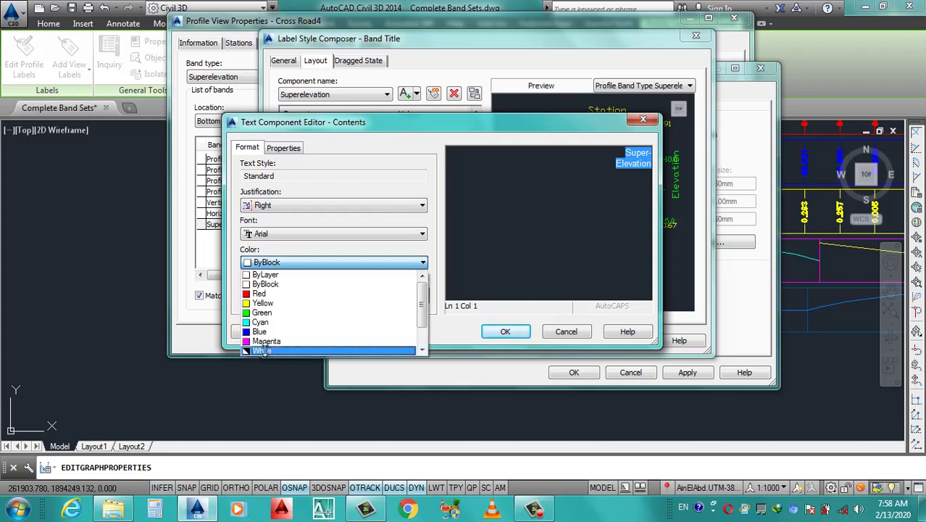
pyautogui.click(262, 349)
# Make the Super-Elevation title text bold in index colour 122.
pyautogui.click(295, 266)
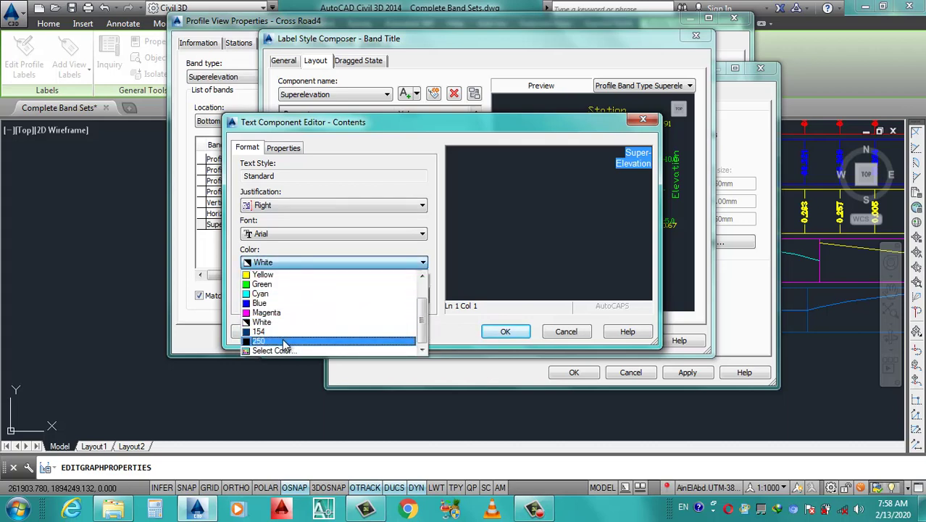
pyautogui.click(290, 353)
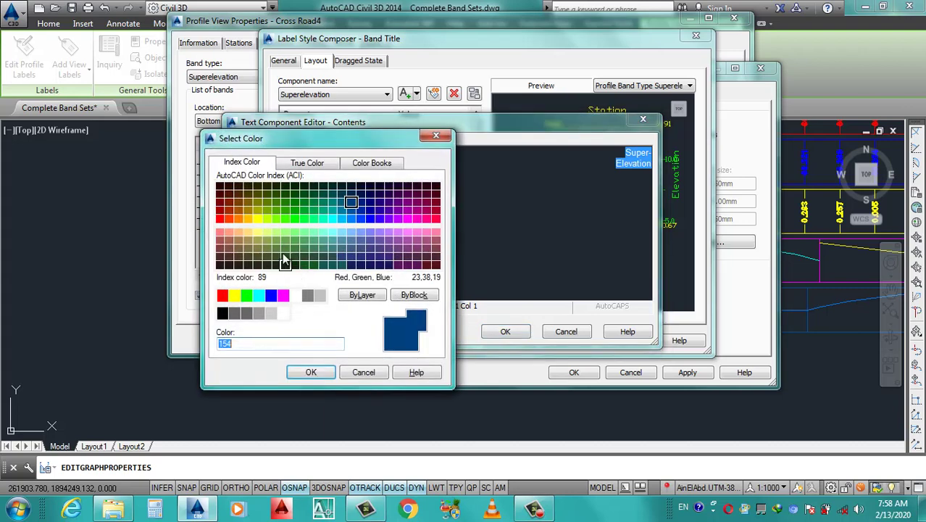
pyautogui.click(297, 206)
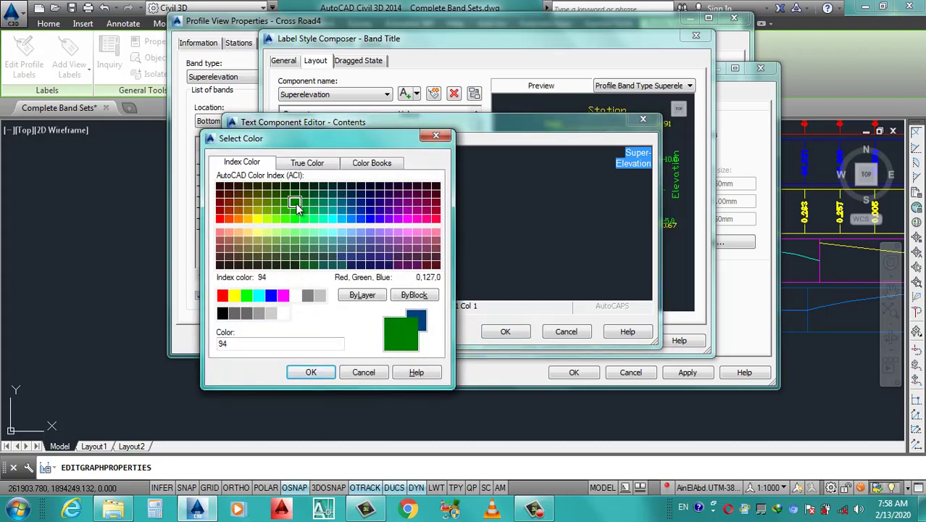
pyautogui.click(305, 194)
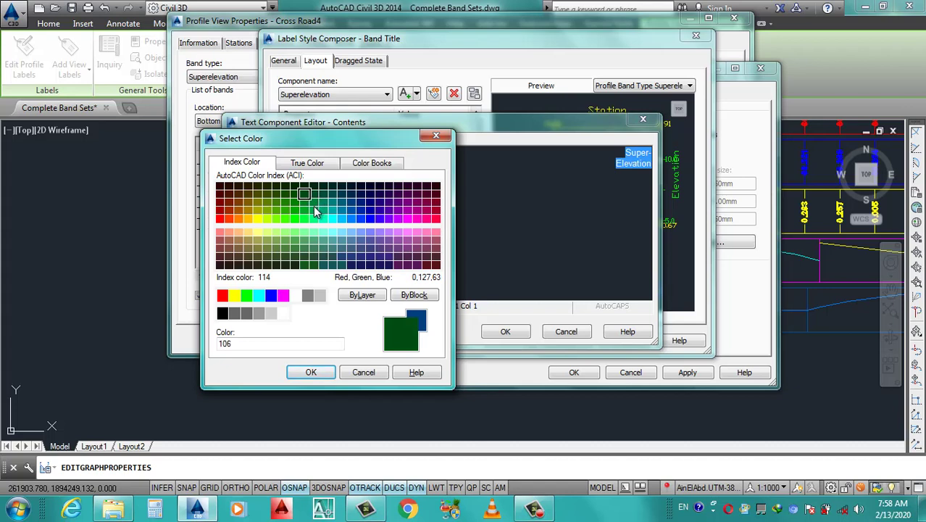
pyautogui.click(323, 202)
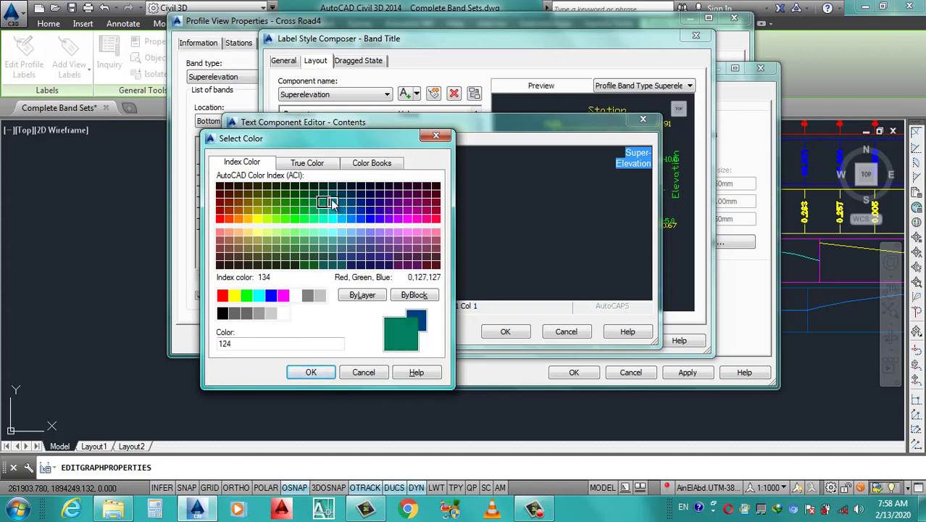
pyautogui.click(325, 211)
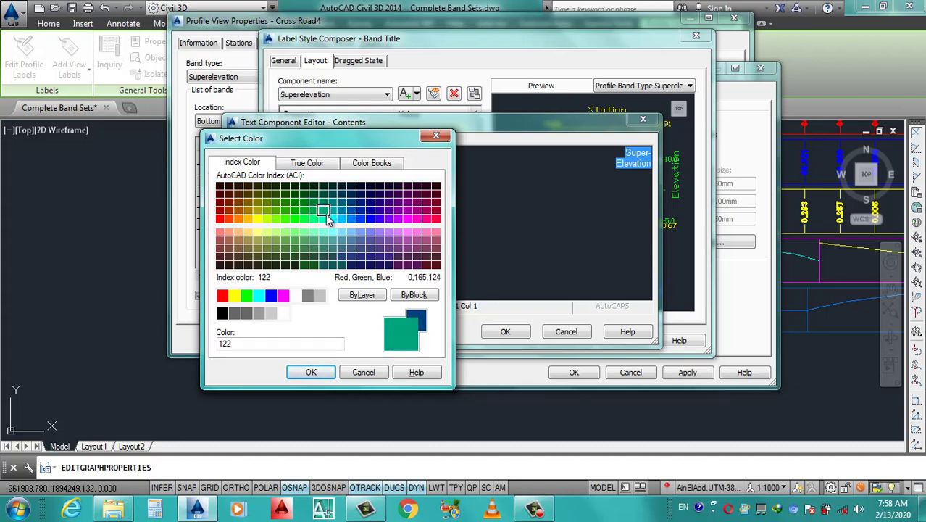
pyautogui.click(317, 374)
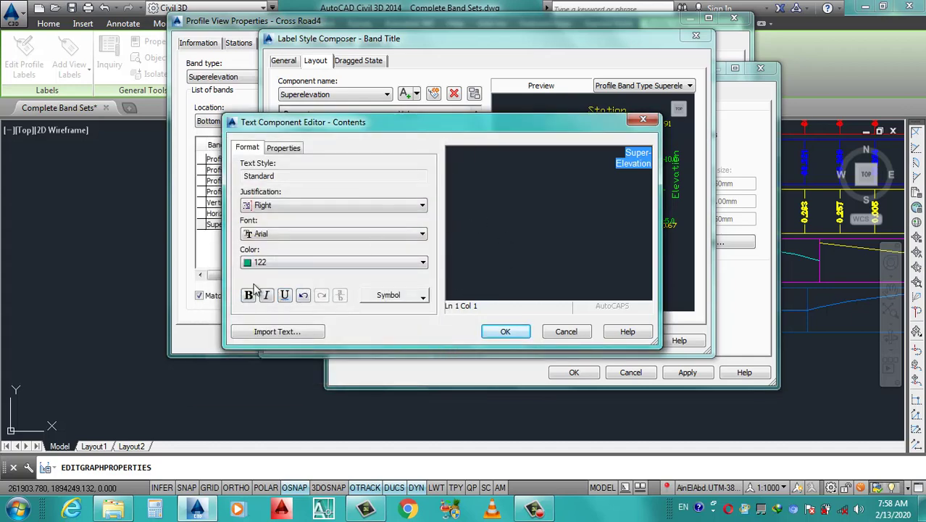
pyautogui.click(249, 296)
pyautogui.click(505, 332)
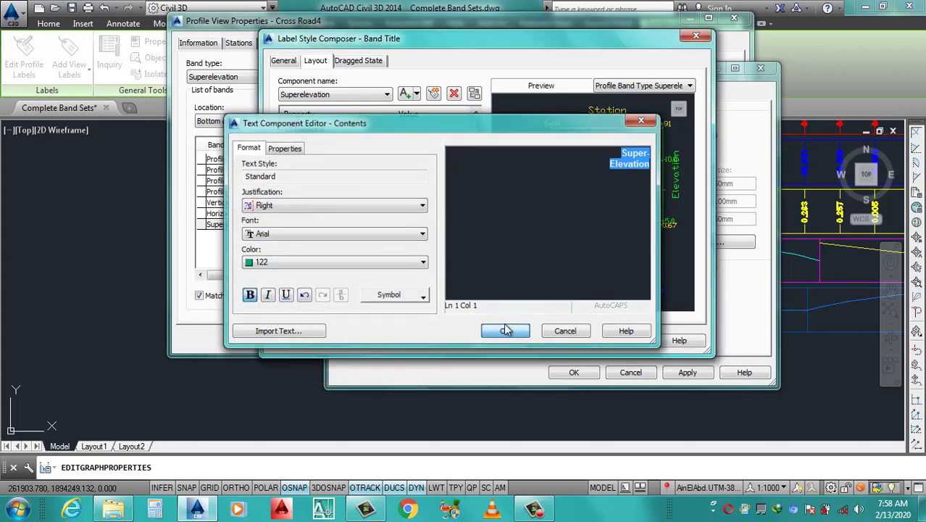
# Set the title text height to 5.50mm with Middle right attachment.
pyautogui.click(431, 220)
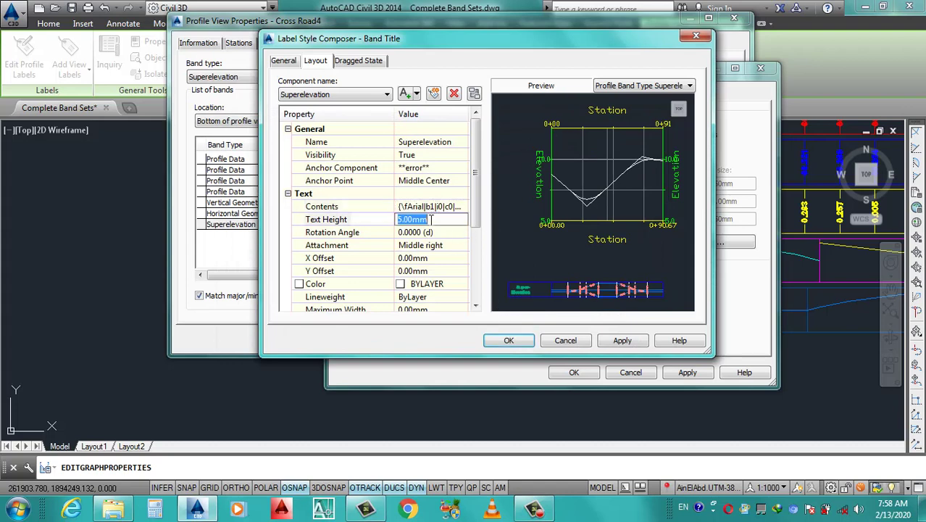
pyautogui.write('5')
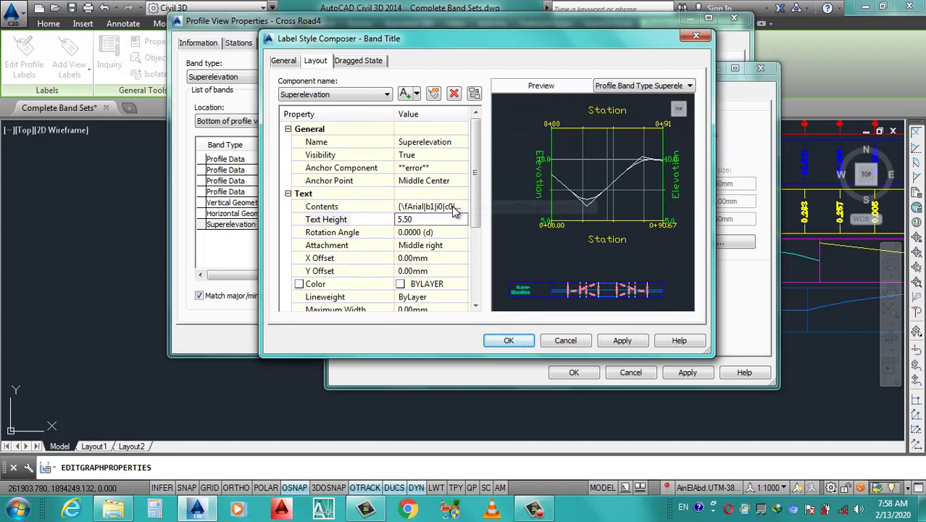
pyautogui.press('Return')
pyautogui.scroll(-1, 439, 221)
pyautogui.click(435, 207)
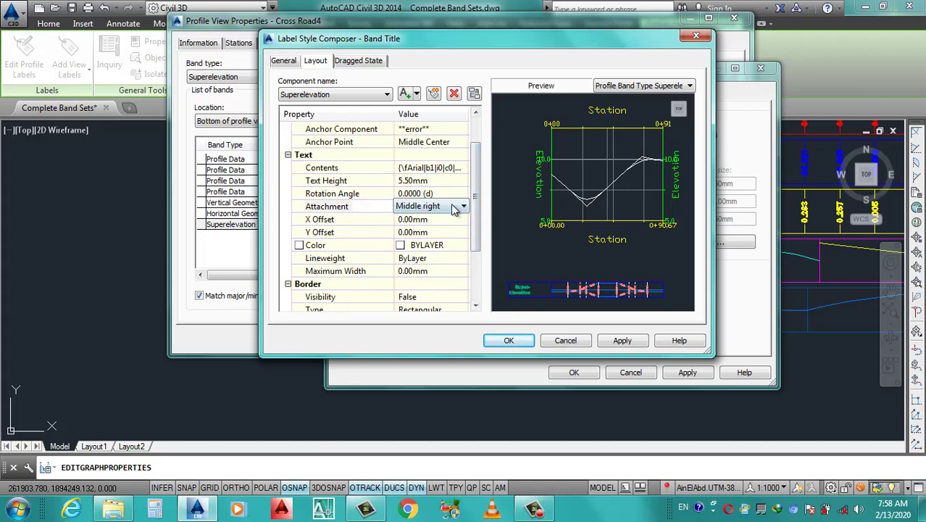
pyautogui.click(462, 207)
pyautogui.click(442, 272)
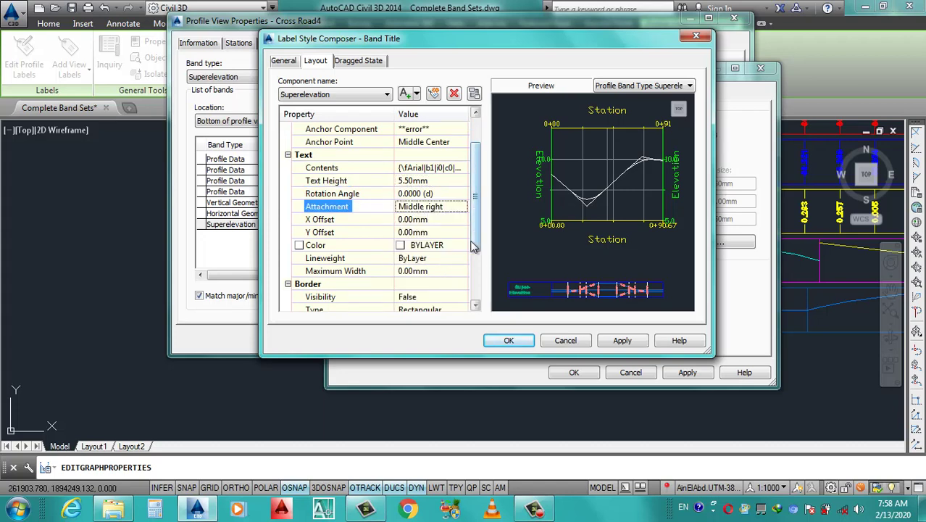
# Set the title component colour to 122 and apply the style changes.
pyautogui.click(453, 245)
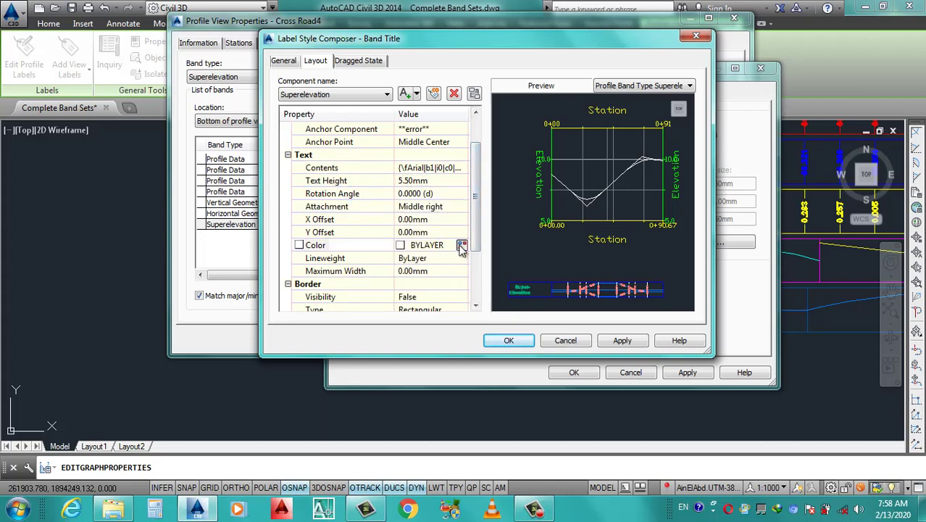
pyautogui.click(463, 245)
pyautogui.doubleClick(268, 345)
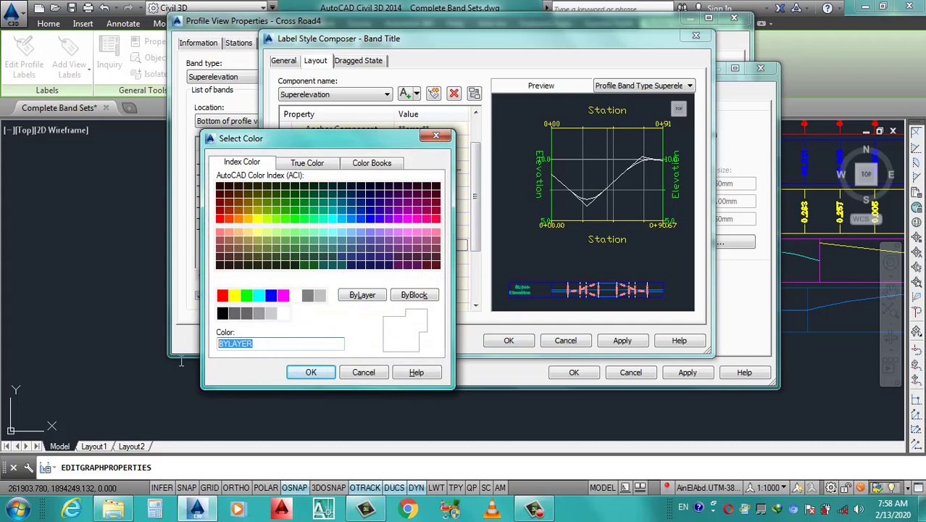
pyautogui.write('122')
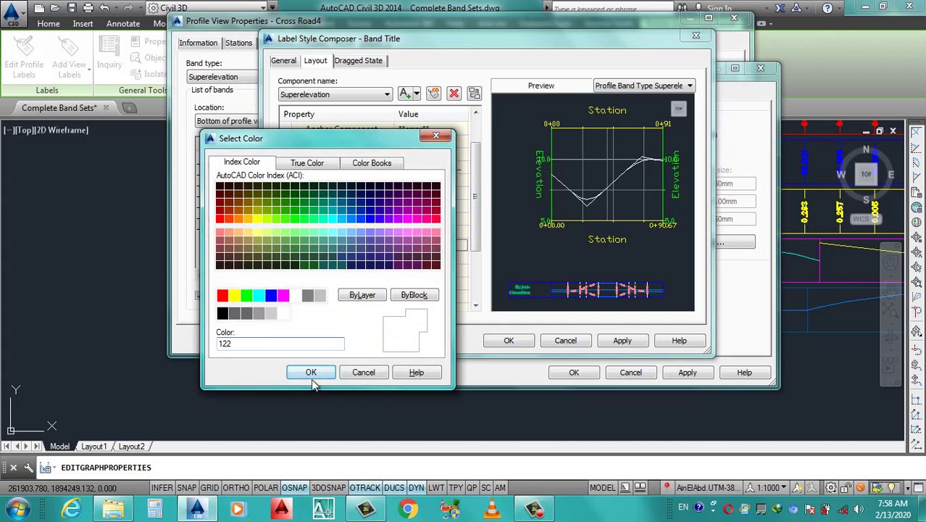
pyautogui.click(311, 372)
pyautogui.moveTo(471, 236); pyautogui.dragTo(472, 284)
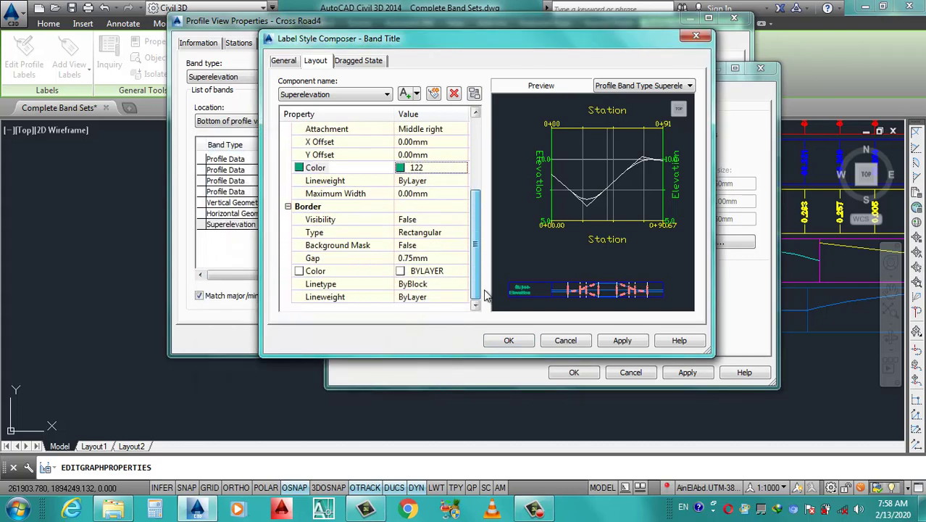
pyautogui.click(622, 342)
# Recolour the Normal Crown label's Station Value text to Yellow and apply the label change.
pyautogui.click(509, 342)
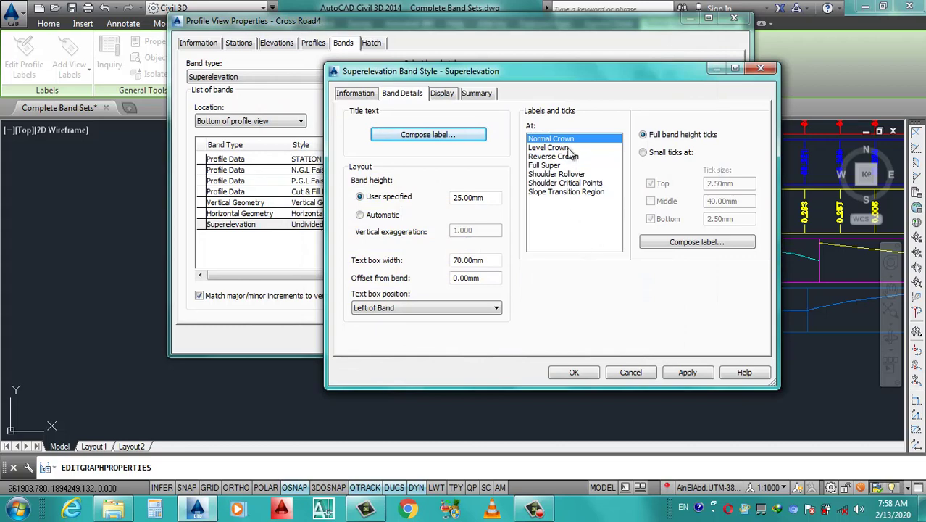
pyautogui.click(694, 243)
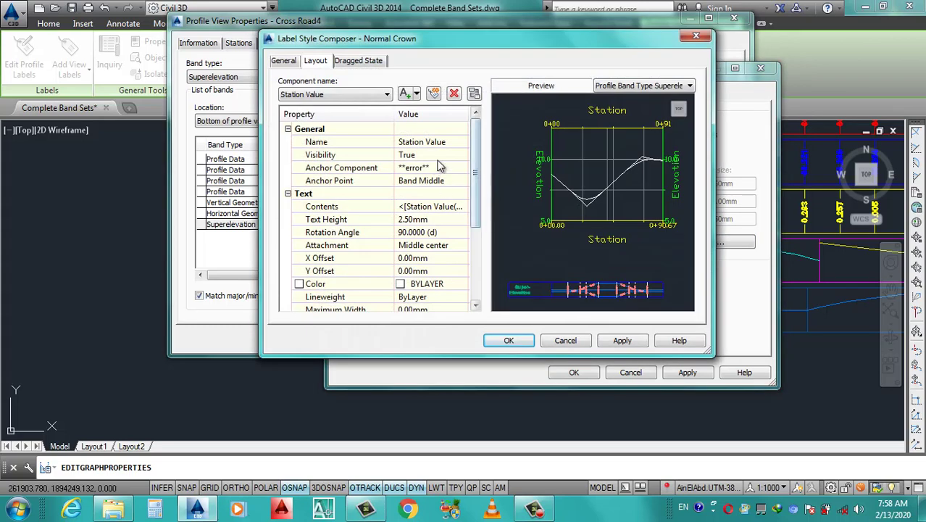
pyautogui.click(464, 206)
pyautogui.click(467, 207)
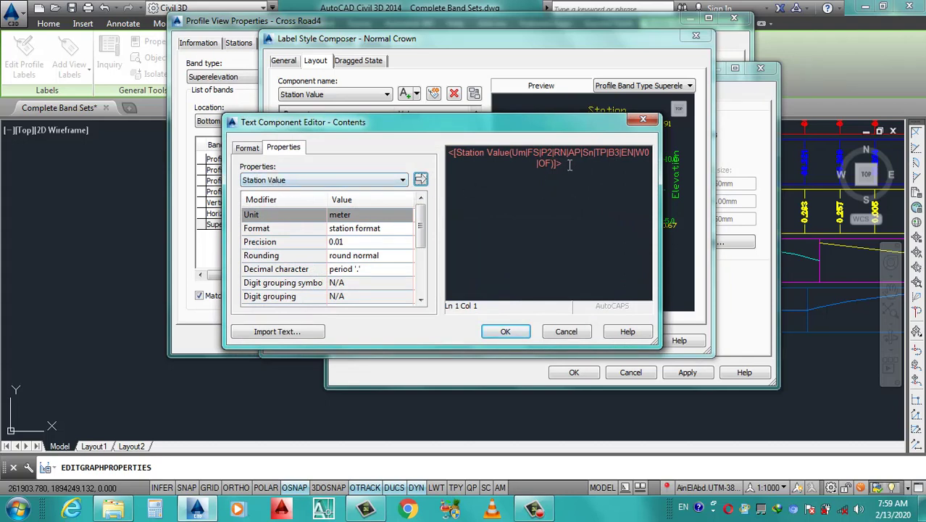
pyautogui.moveTo(569, 165); pyautogui.dragTo(397, 116)
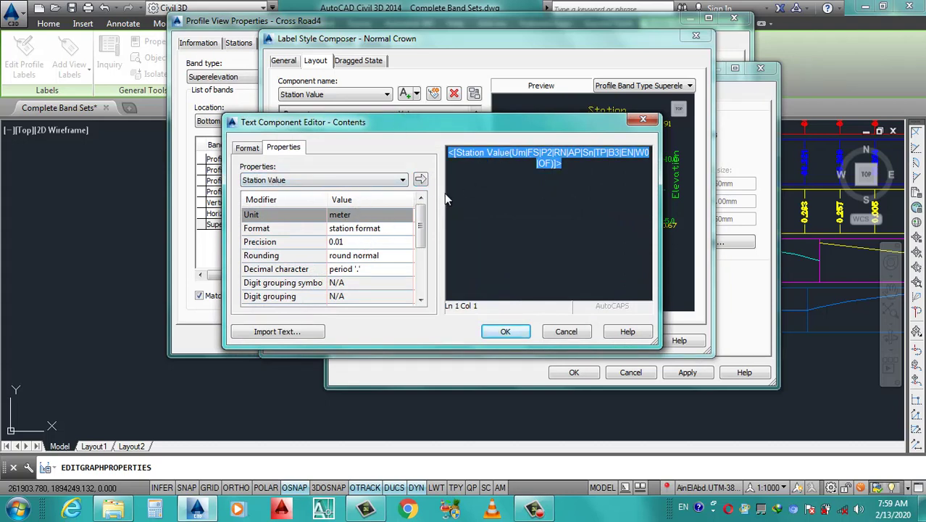
pyautogui.click(248, 147)
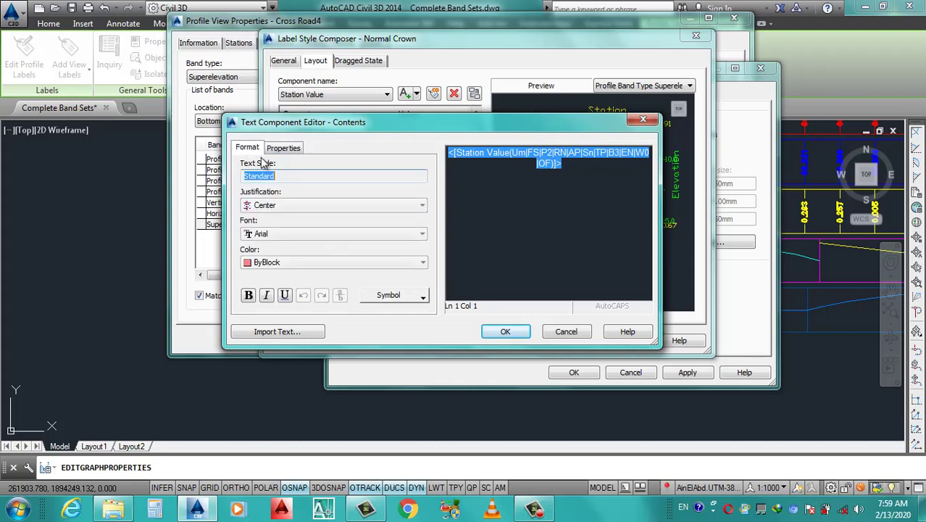
pyautogui.click(289, 262)
pyautogui.click(272, 294)
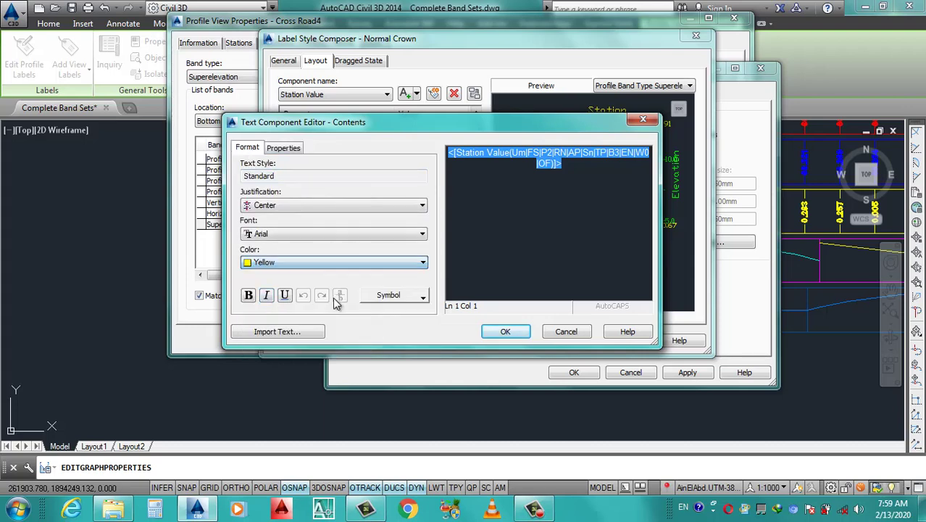
pyautogui.click(505, 331)
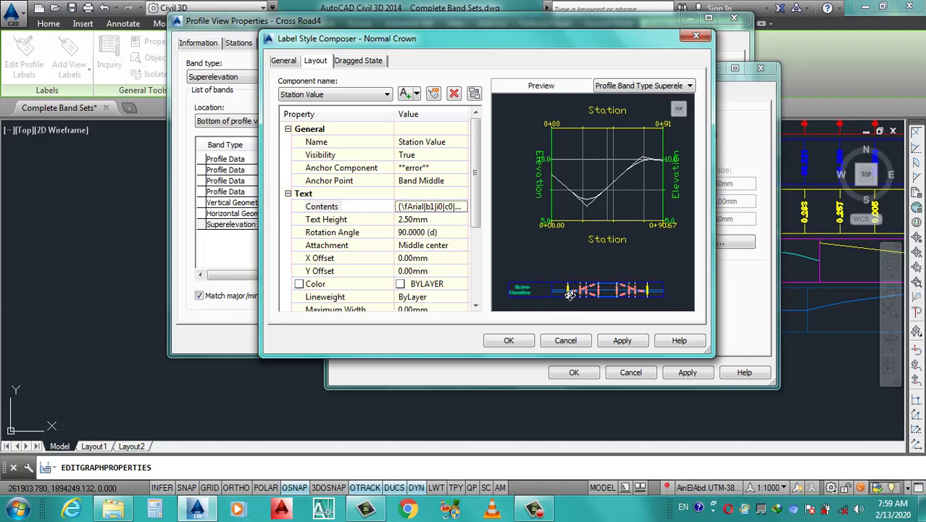
pyautogui.click(622, 340)
pyautogui.click(509, 341)
# Recolour the Level Crown label's Station Value text to Yellow.
pyautogui.click(548, 147)
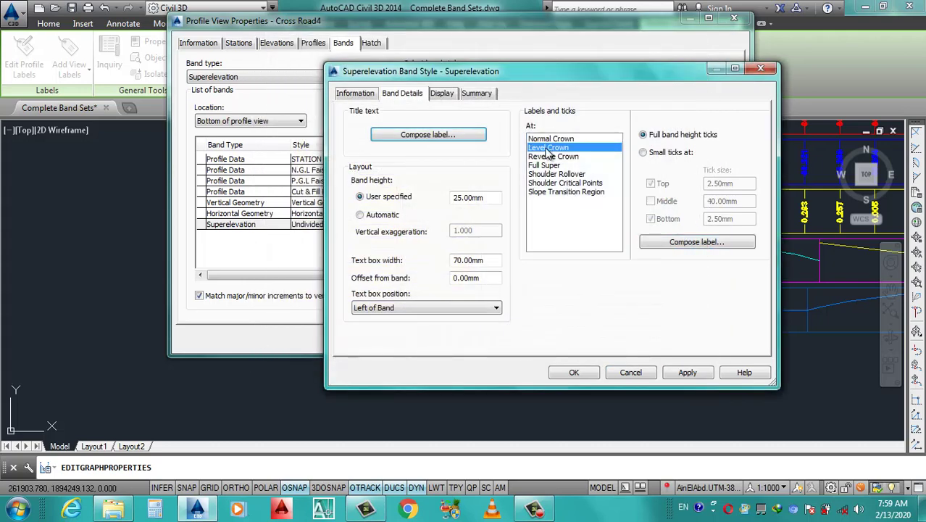
pyautogui.click(643, 152)
pyautogui.click(677, 244)
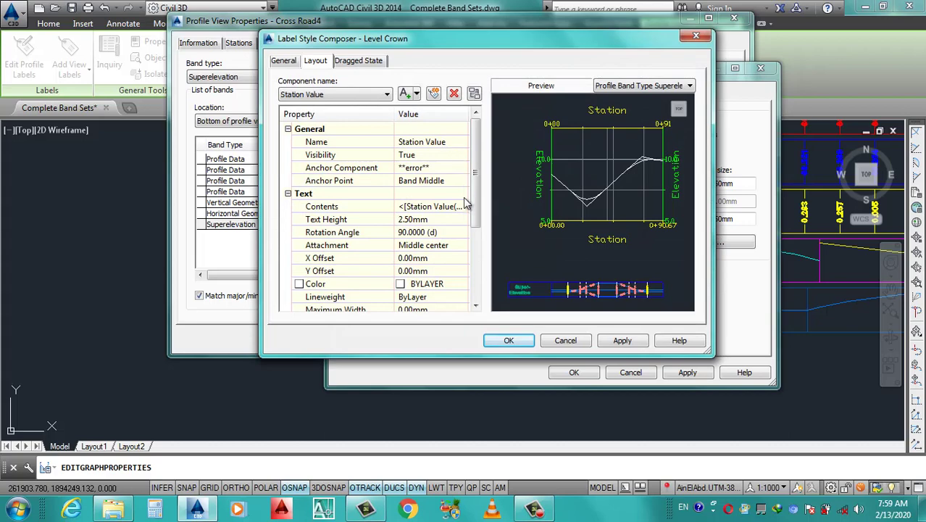
pyautogui.click(435, 206)
pyautogui.click(469, 206)
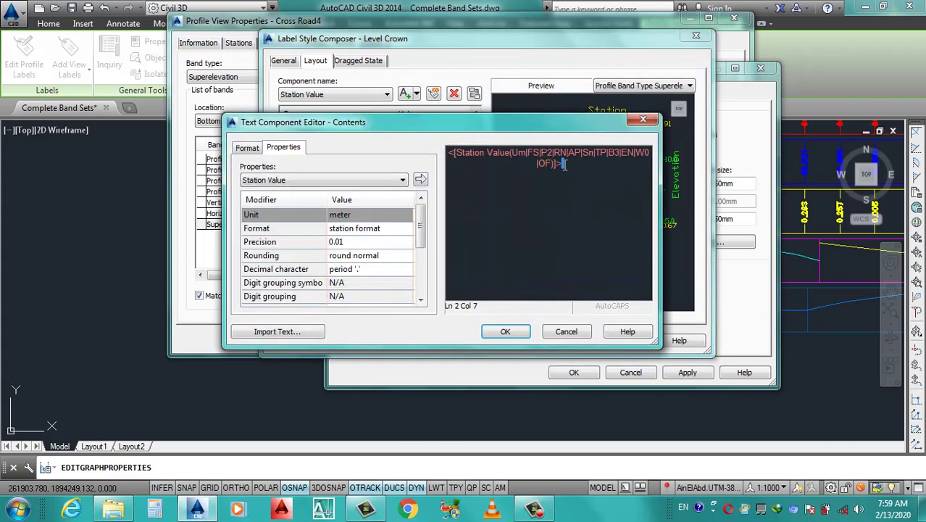
pyautogui.moveTo(565, 164); pyautogui.dragTo(395, 147)
pyautogui.click(250, 148)
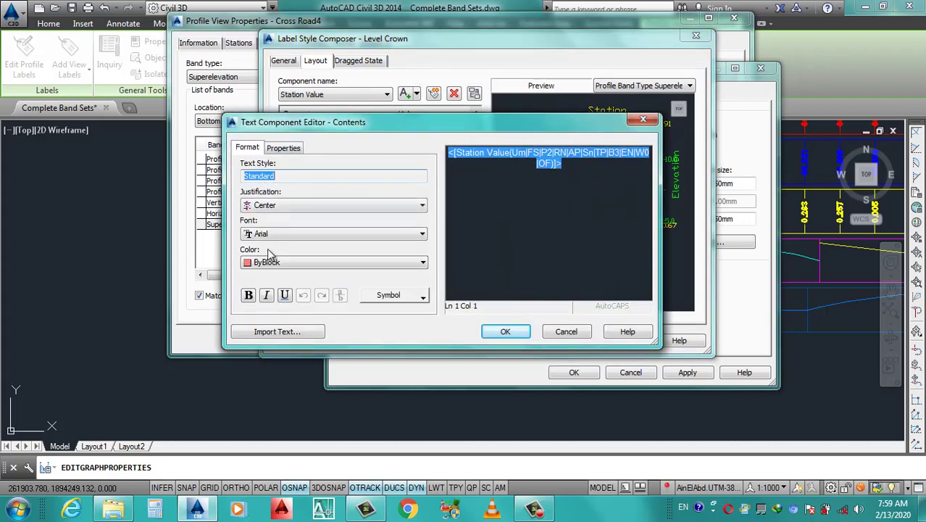
pyautogui.click(279, 261)
pyautogui.click(263, 293)
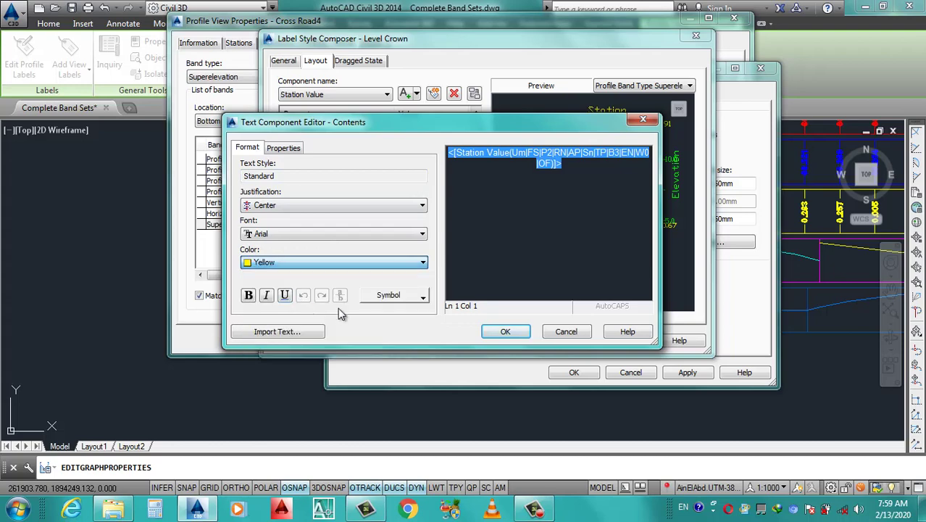
pyautogui.click(506, 332)
pyautogui.click(495, 342)
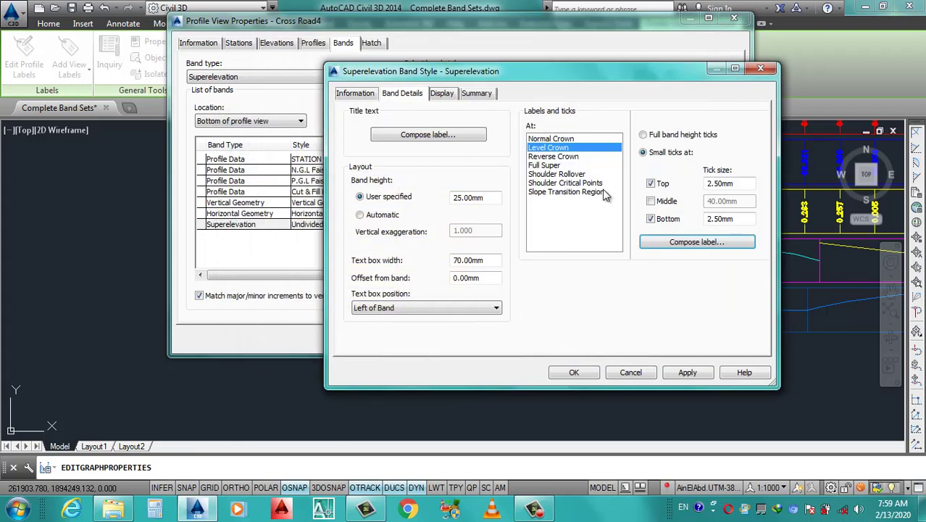
# Recolour the Reverse Crown label's Station Value text to Yellow.
pyautogui.click(561, 156)
pyautogui.click(671, 241)
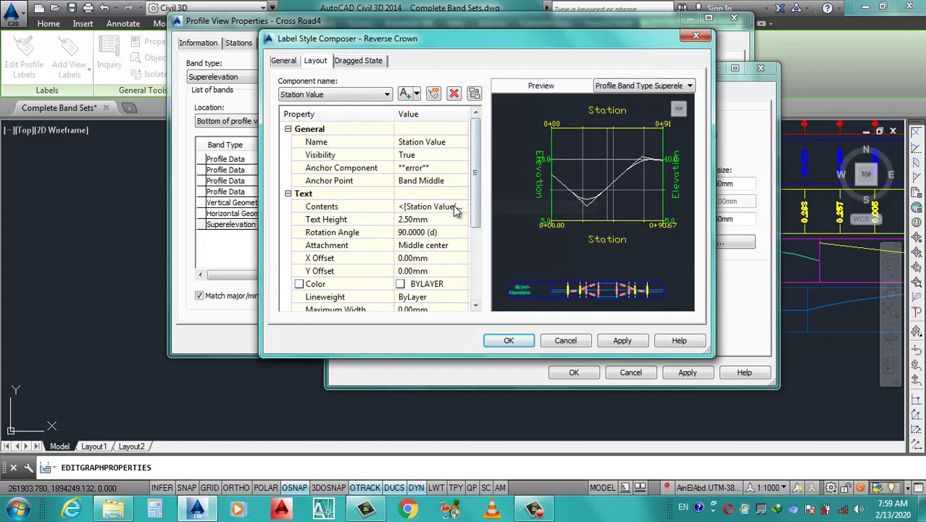
pyautogui.click(455, 207)
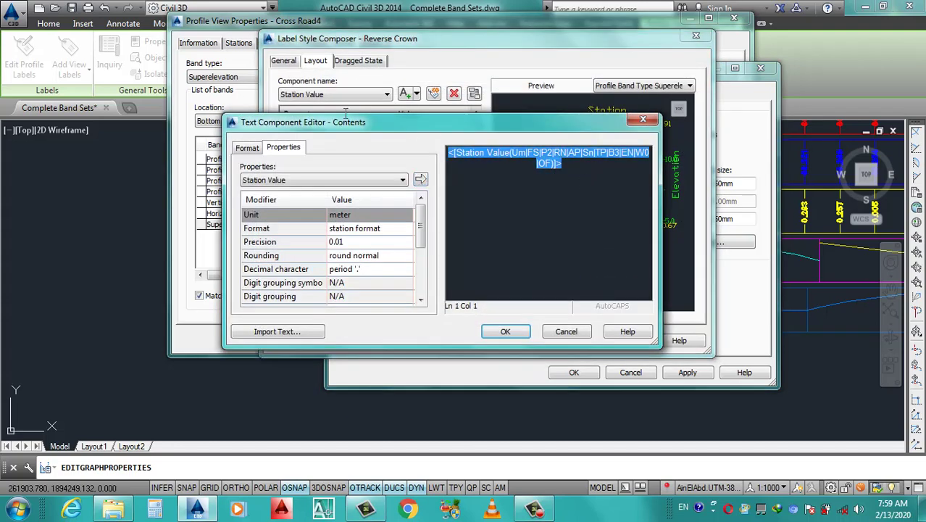
pyautogui.click(247, 148)
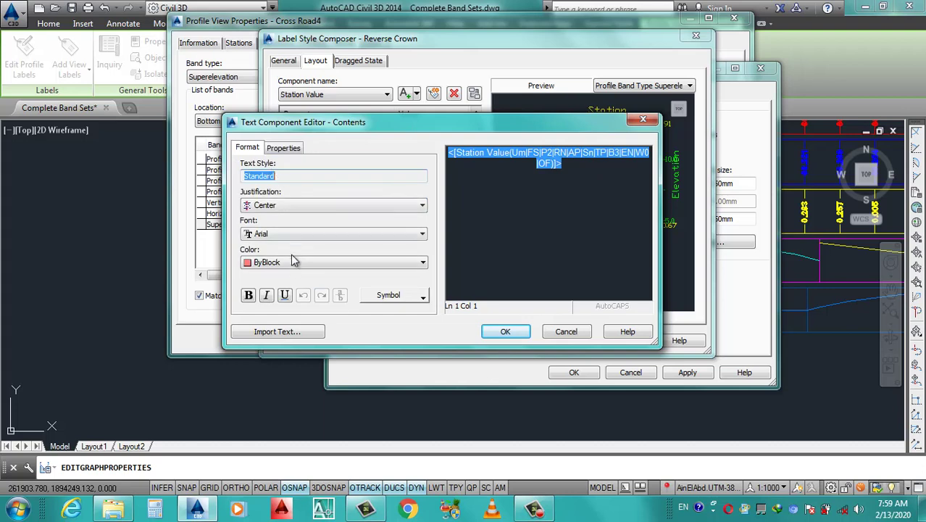
pyautogui.click(297, 262)
pyautogui.click(290, 295)
pyautogui.click(481, 331)
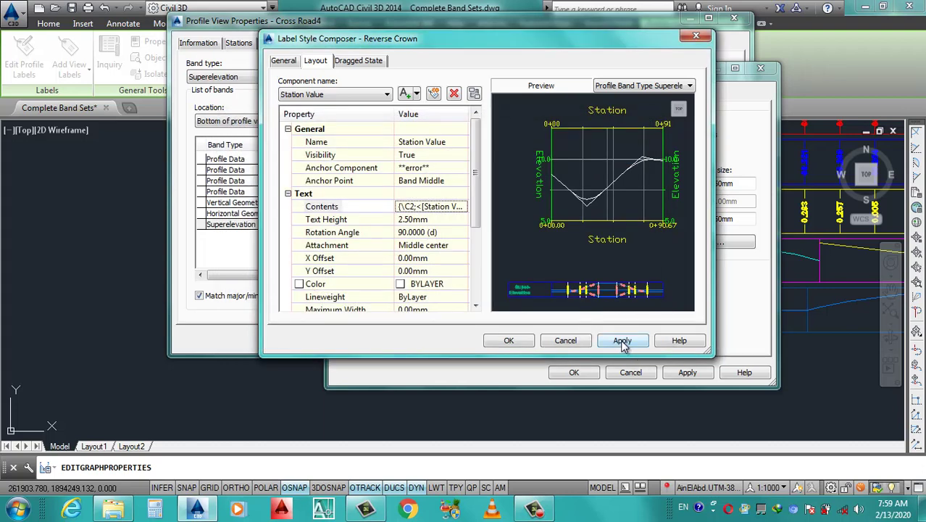
pyautogui.click(508, 342)
# Set the Full Super label's Station Value text colour to Yellow.
pyautogui.click(569, 166)
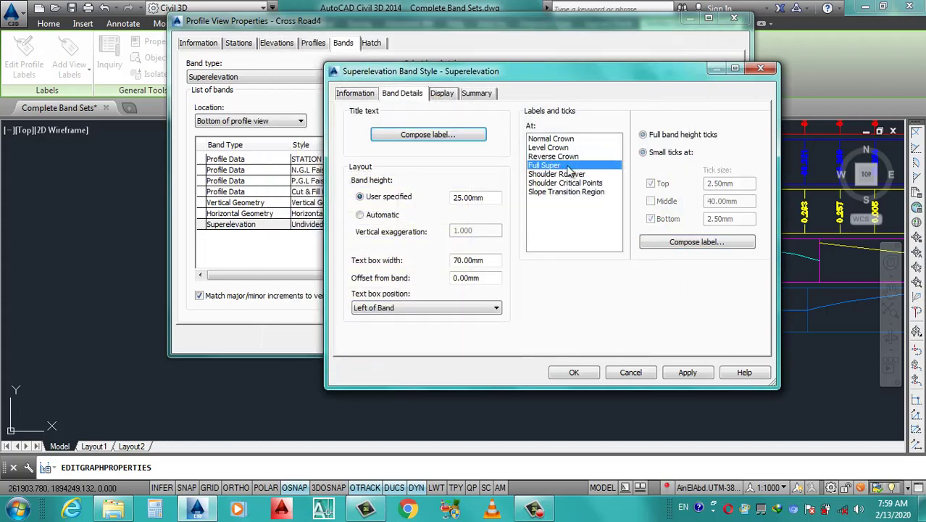
pyautogui.click(694, 242)
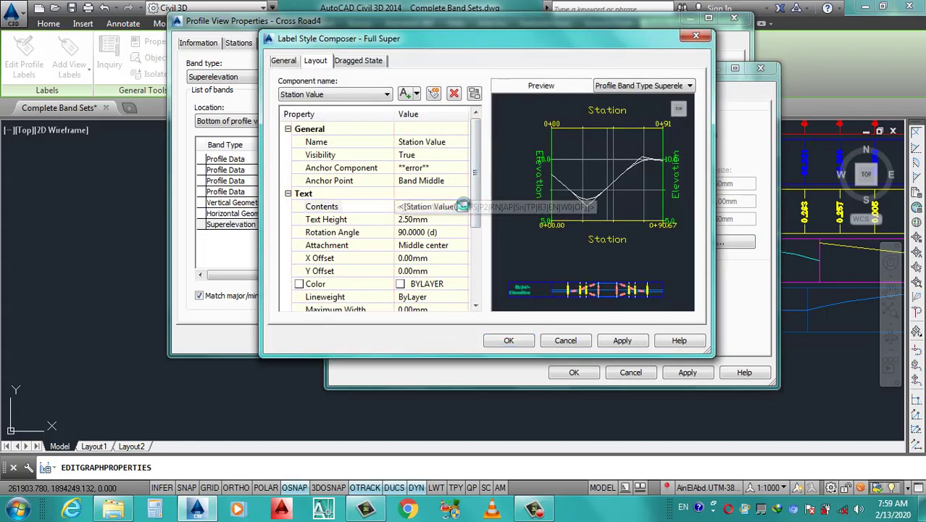
pyautogui.click(463, 206)
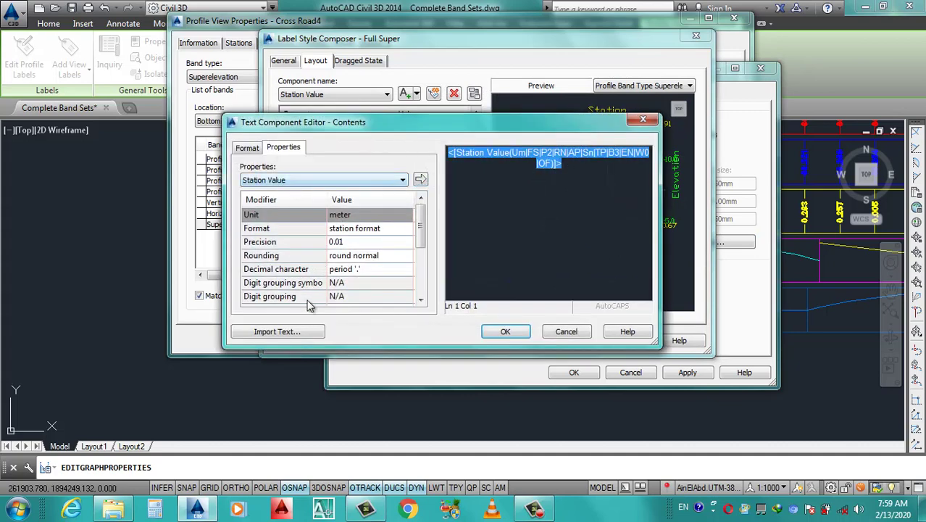
pyautogui.click(246, 148)
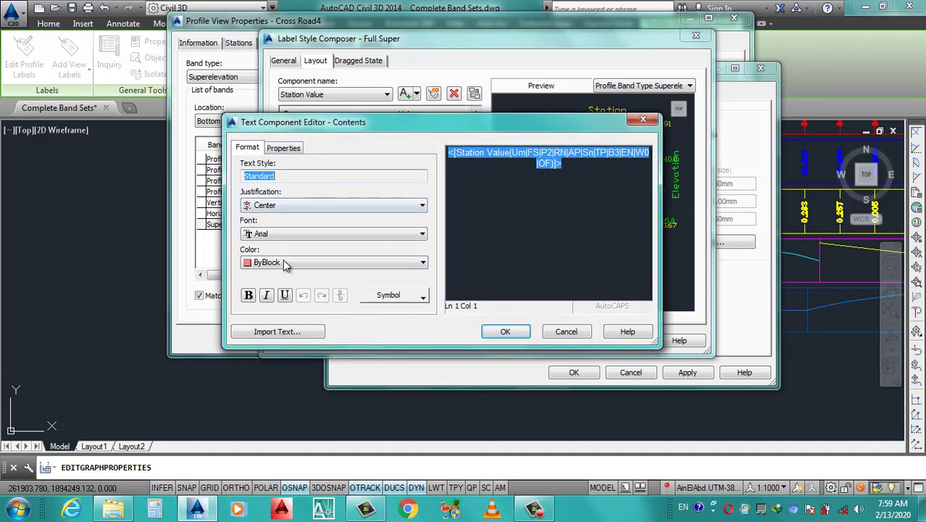
pyautogui.click(284, 262)
pyautogui.click(271, 303)
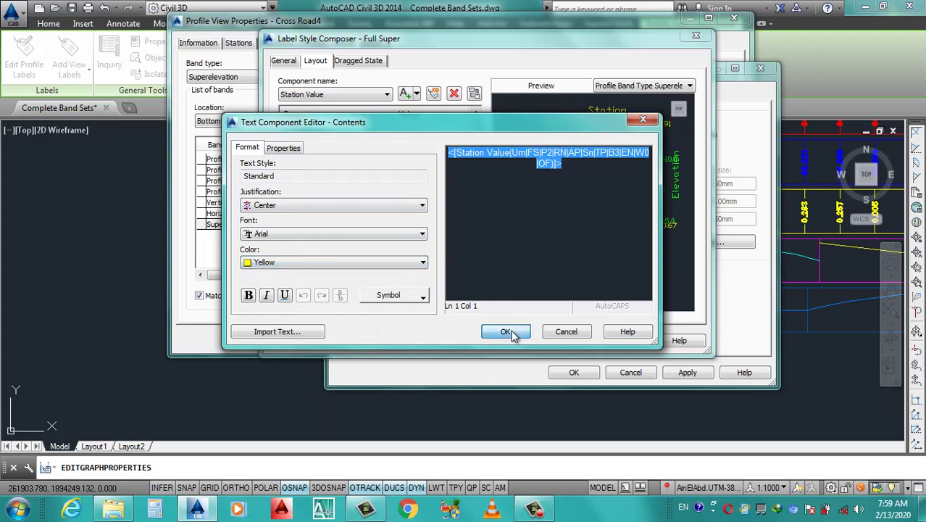
pyautogui.click(507, 332)
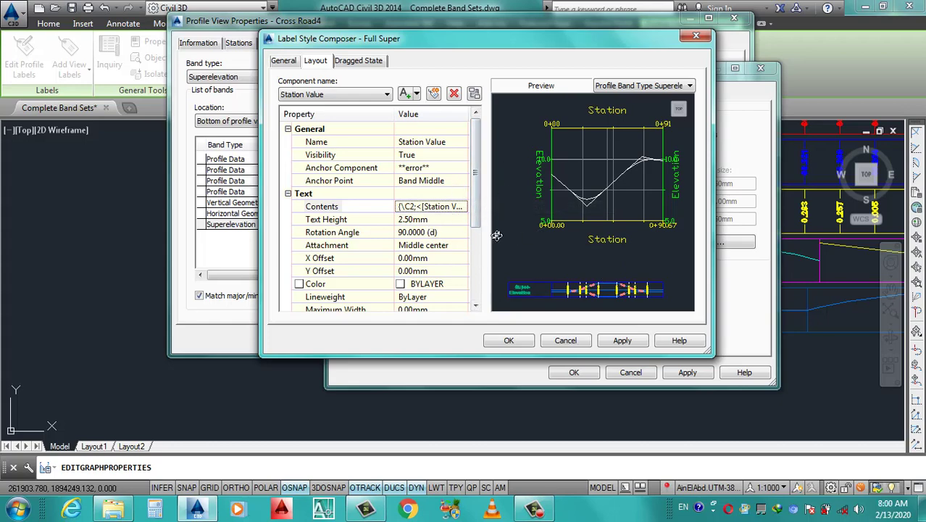
# Accept the Full Super label changes and select the Shoulder Rollover labels.
pyautogui.click(509, 340)
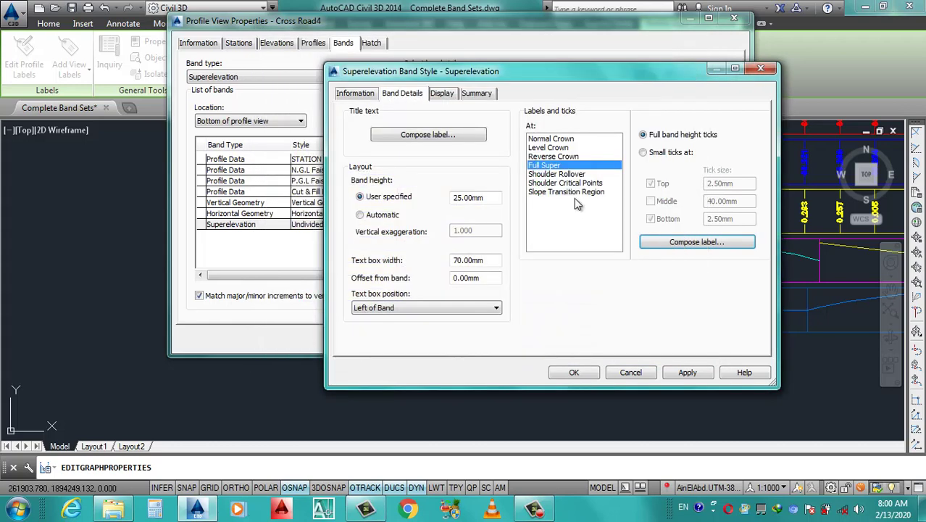
pyautogui.click(562, 175)
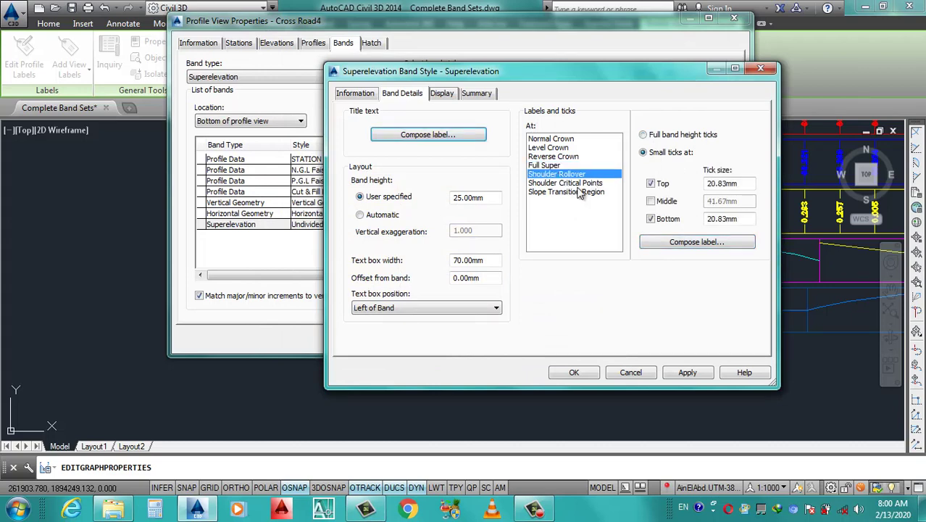
pyautogui.click(587, 184)
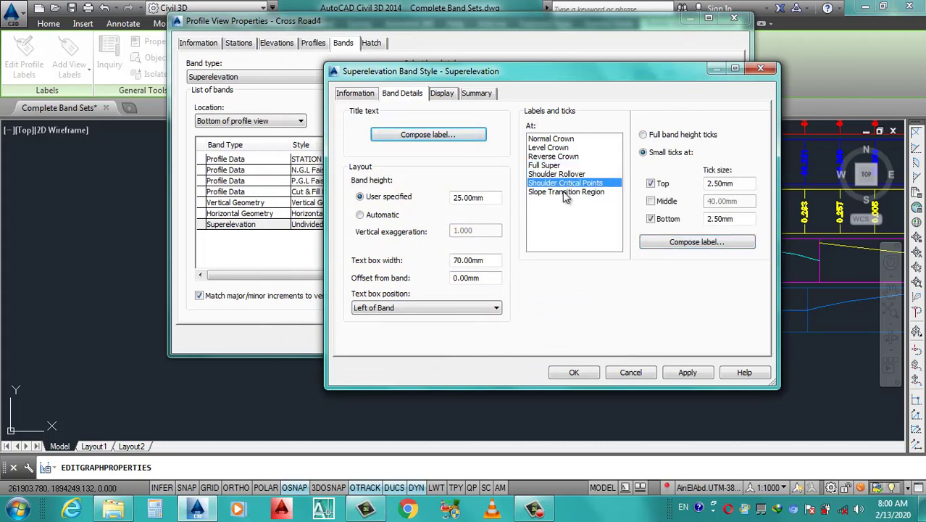
pyautogui.click(566, 192)
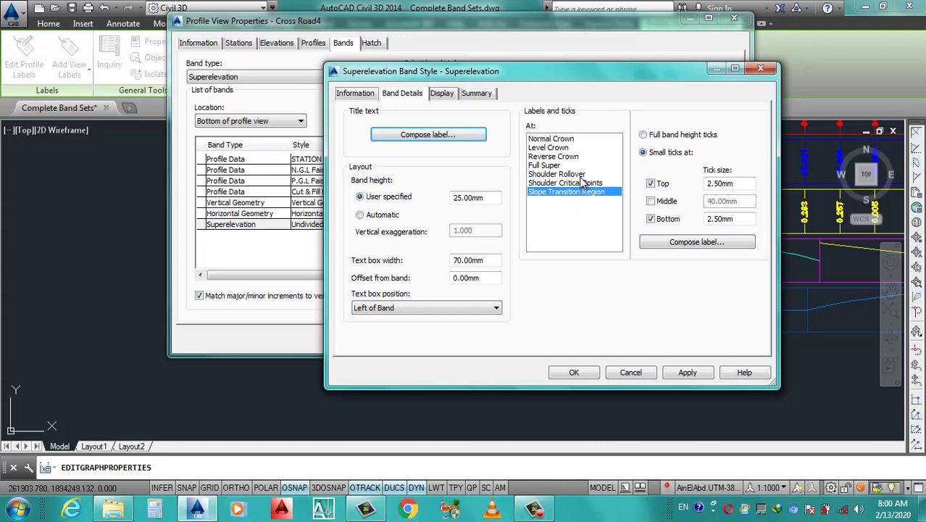
pyautogui.click(565, 175)
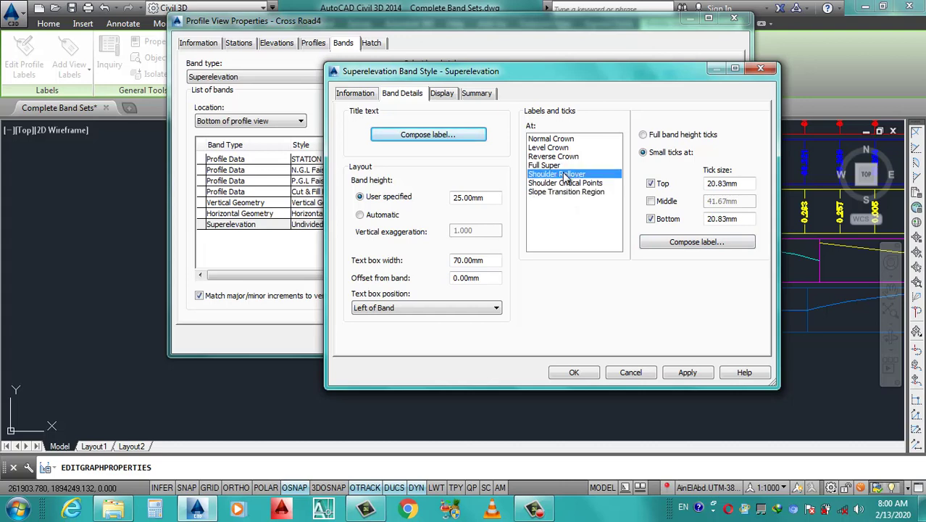
# Make the Shoulder Rollover Station Value label text bold and Yellow, and apply it.
pyautogui.click(682, 239)
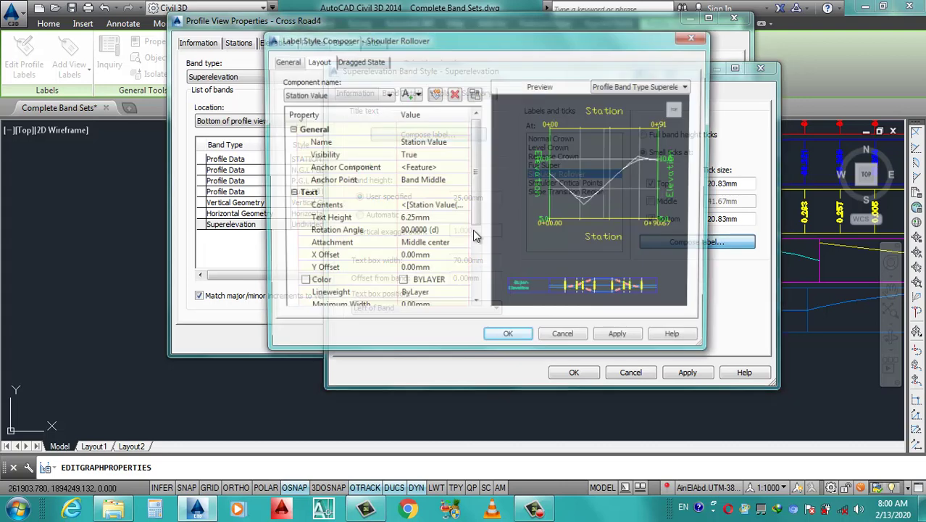
pyautogui.click(461, 207)
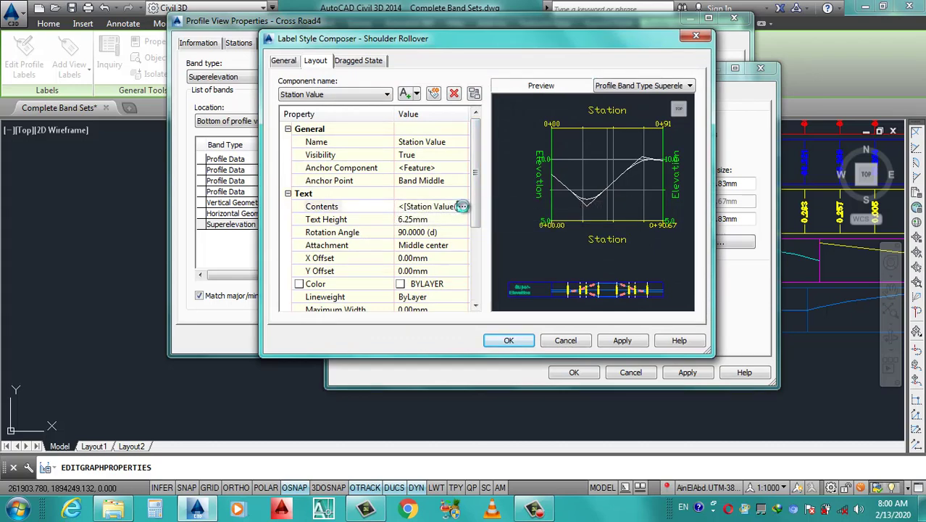
pyautogui.click(462, 206)
pyautogui.moveTo(601, 170); pyautogui.dragTo(377, 147)
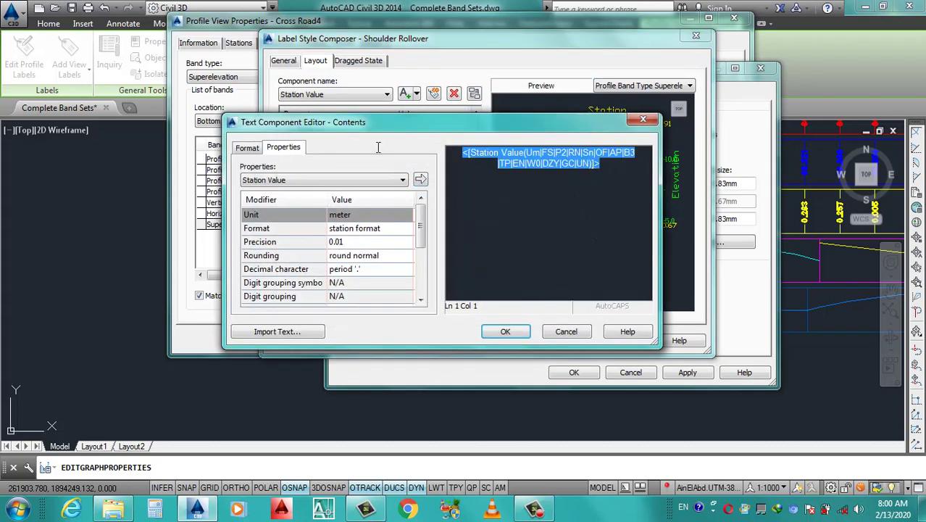
pyautogui.click(294, 184)
pyautogui.click(297, 187)
pyautogui.click(247, 148)
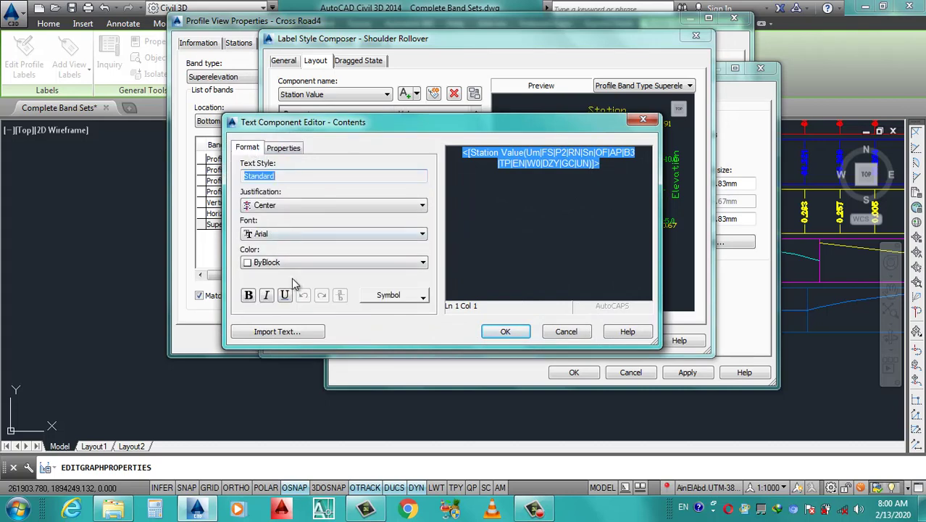
pyautogui.click(298, 262)
pyautogui.click(255, 301)
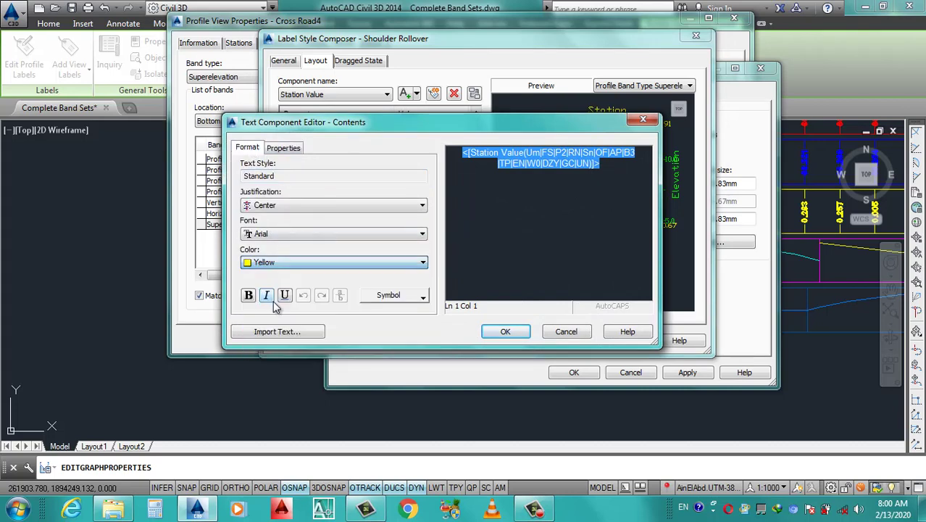
pyautogui.click(251, 299)
pyautogui.click(506, 334)
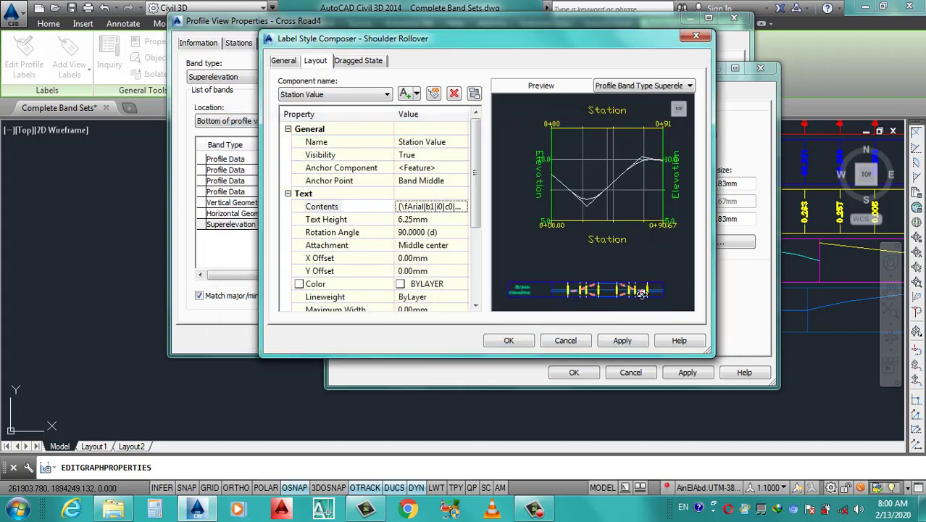
pyautogui.click(616, 340)
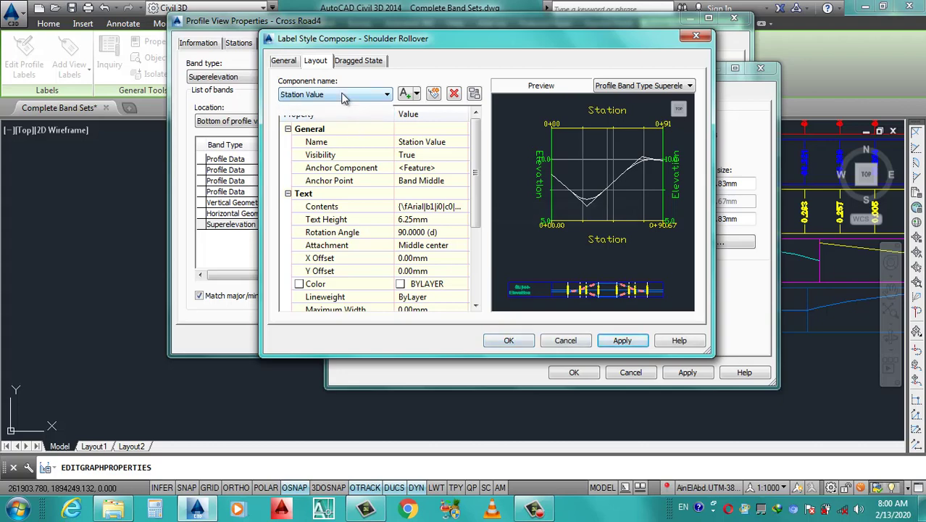
pyautogui.click(509, 342)
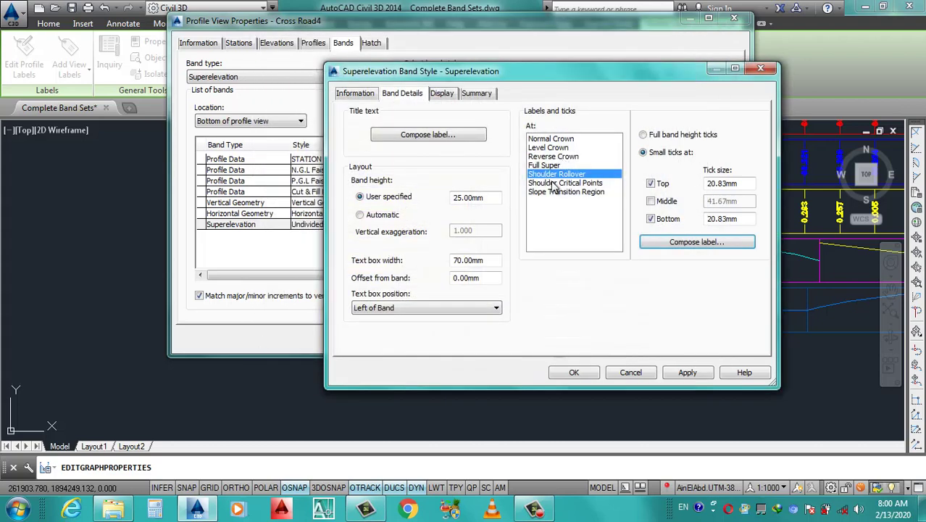
# Inspect the Shoulder Critical Points label contents, keeping Station Value, and close without changes.
pyautogui.click(554, 183)
pyautogui.click(666, 241)
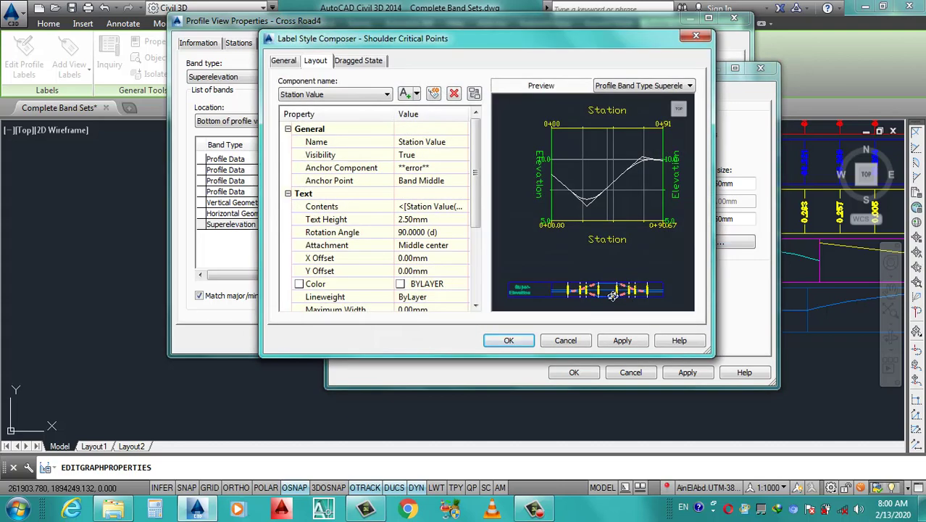
pyautogui.click(465, 206)
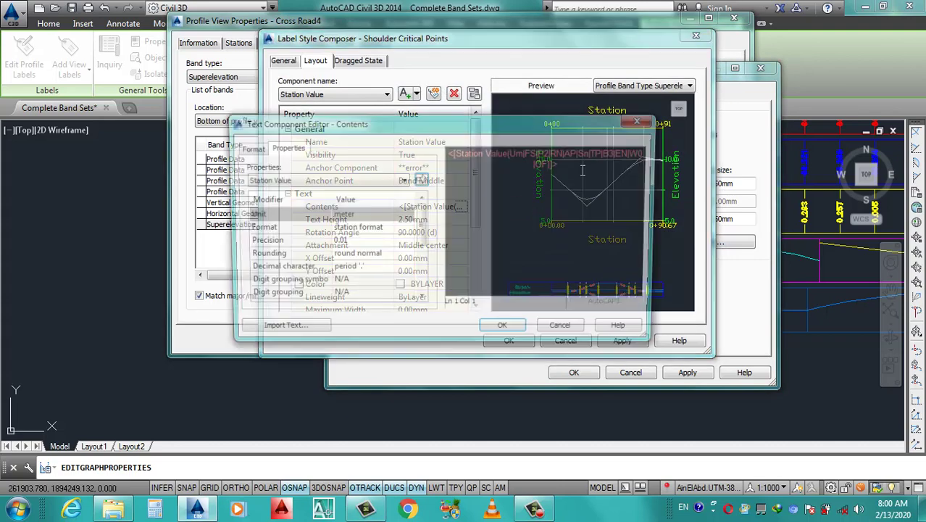
pyautogui.moveTo(563, 123); pyautogui.dragTo(419, 95)
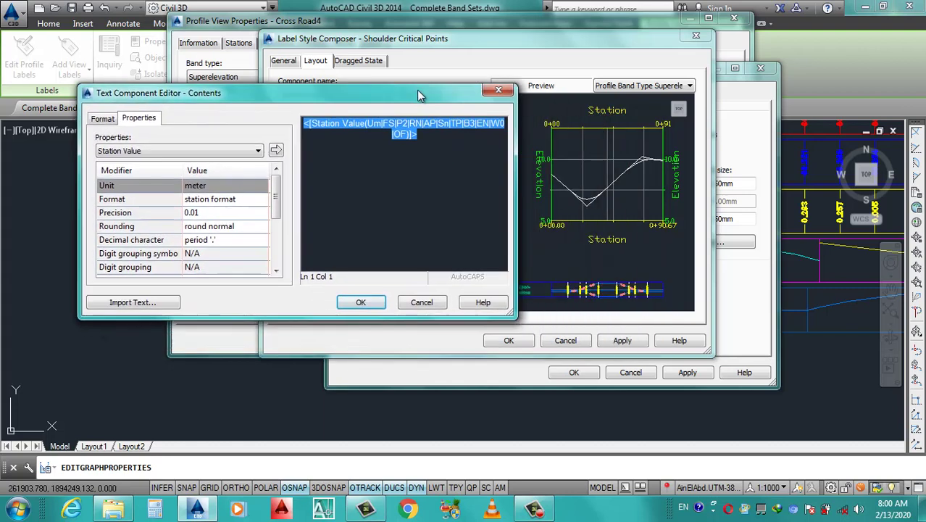
pyautogui.click(203, 151)
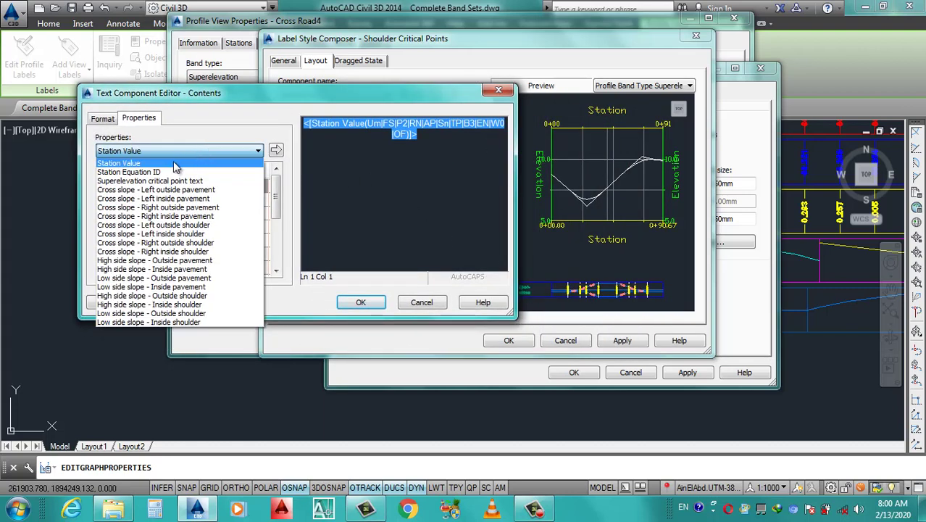
pyautogui.click(138, 163)
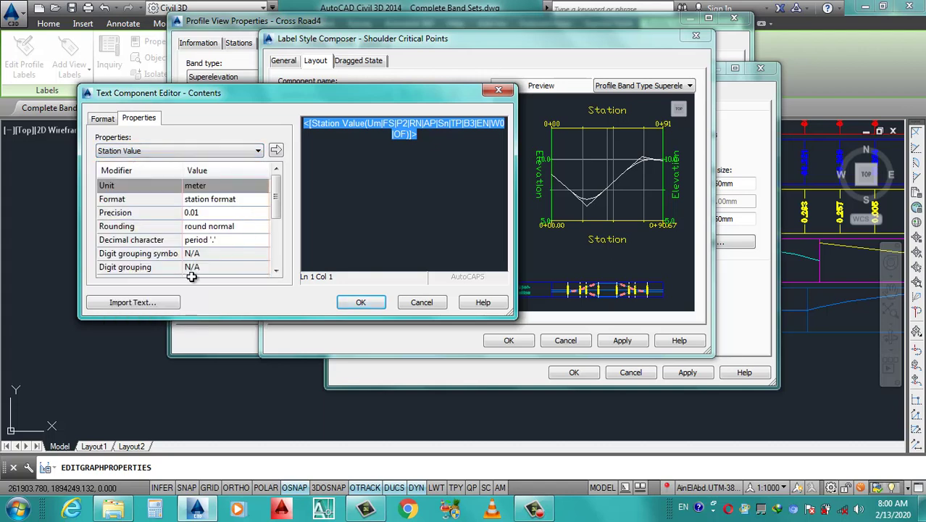
pyautogui.click(358, 303)
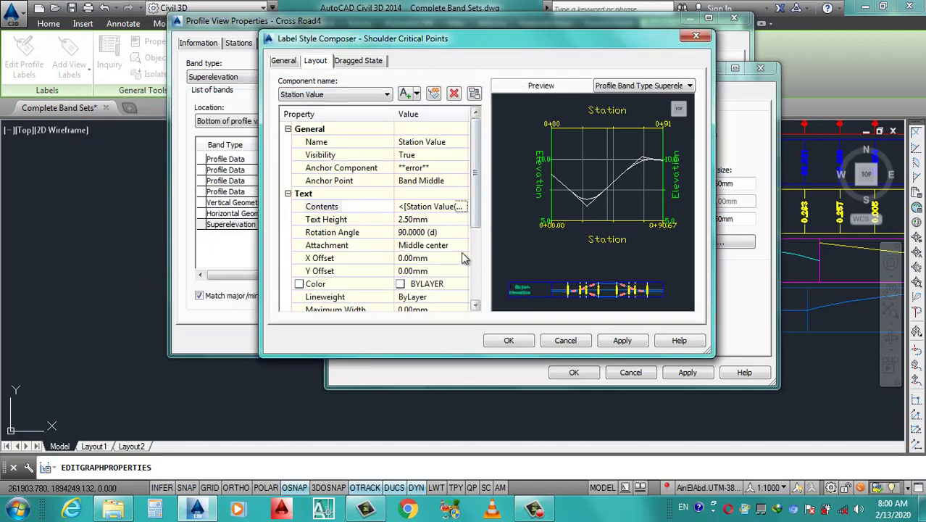
# Make the Shoulder Critical Points station label text bold and Yellow, and apply it.
pyautogui.click(462, 207)
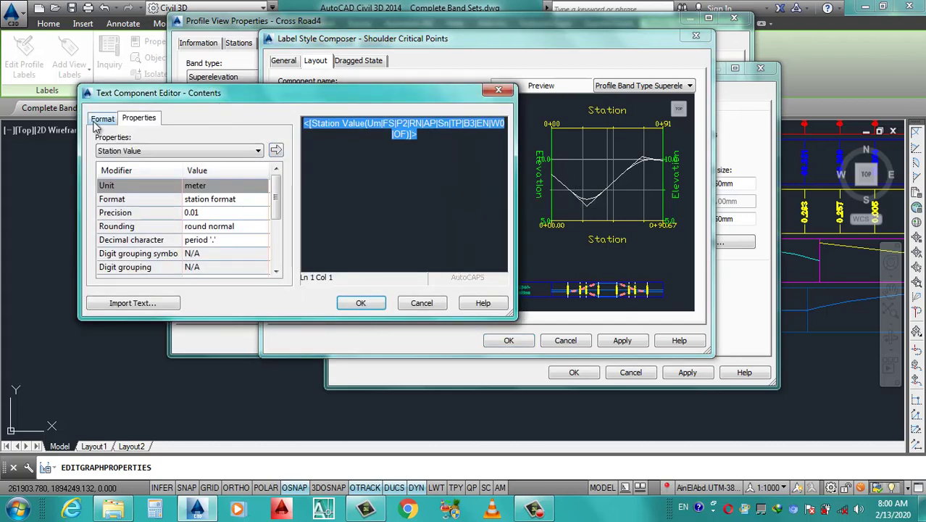
pyautogui.click(103, 119)
pyautogui.click(147, 234)
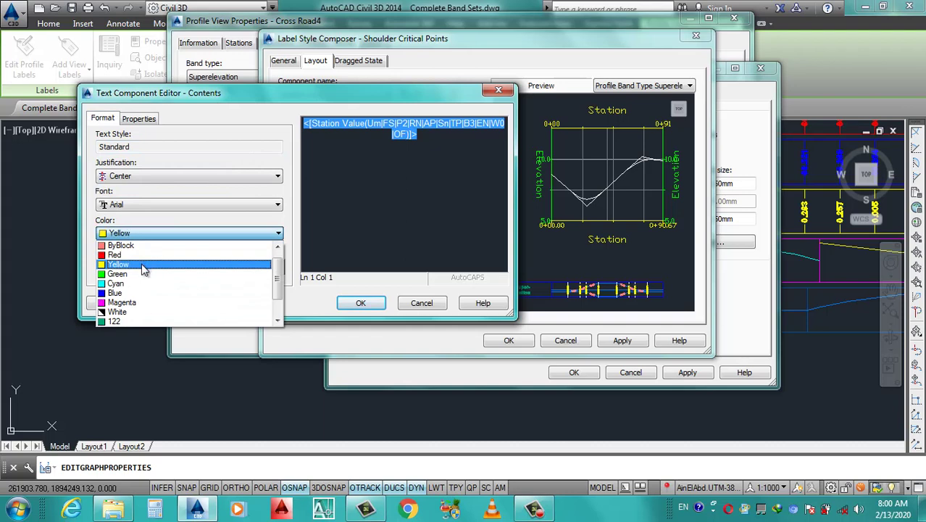
pyautogui.click(143, 265)
pyautogui.click(103, 267)
pyautogui.click(358, 303)
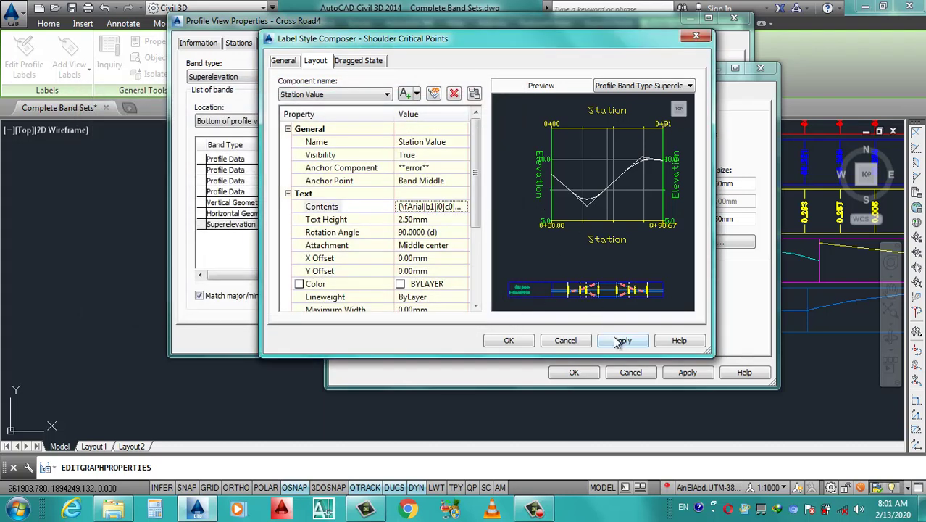
pyautogui.click(509, 341)
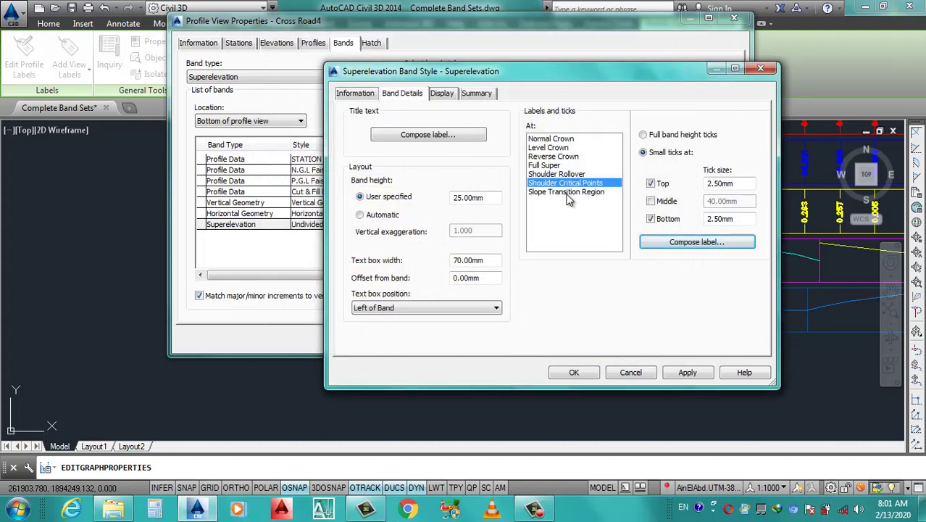
# Replace the Slope Transition Region label's Region Length contents with the First point cross slope field.
pyautogui.click(568, 193)
pyautogui.click(675, 242)
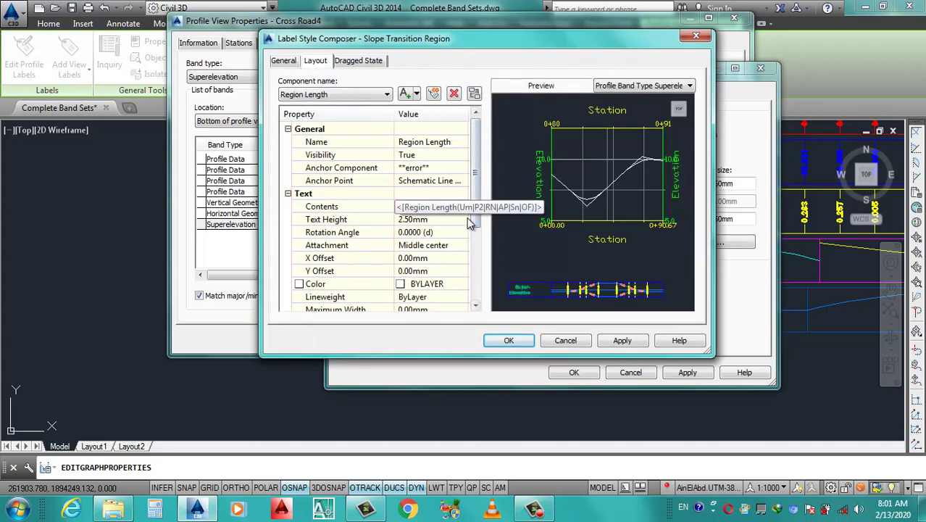
pyautogui.click(432, 207)
pyautogui.click(465, 206)
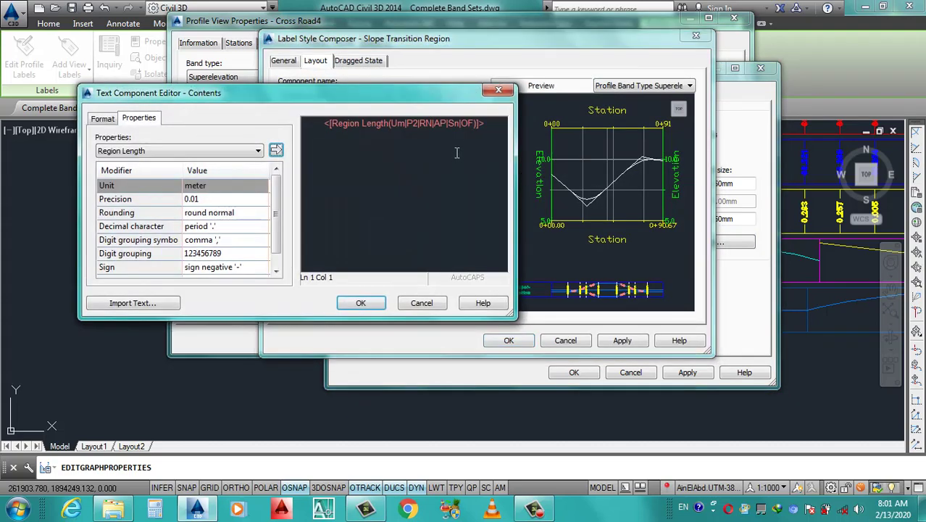
pyautogui.moveTo(495, 131); pyautogui.dragTo(264, 131)
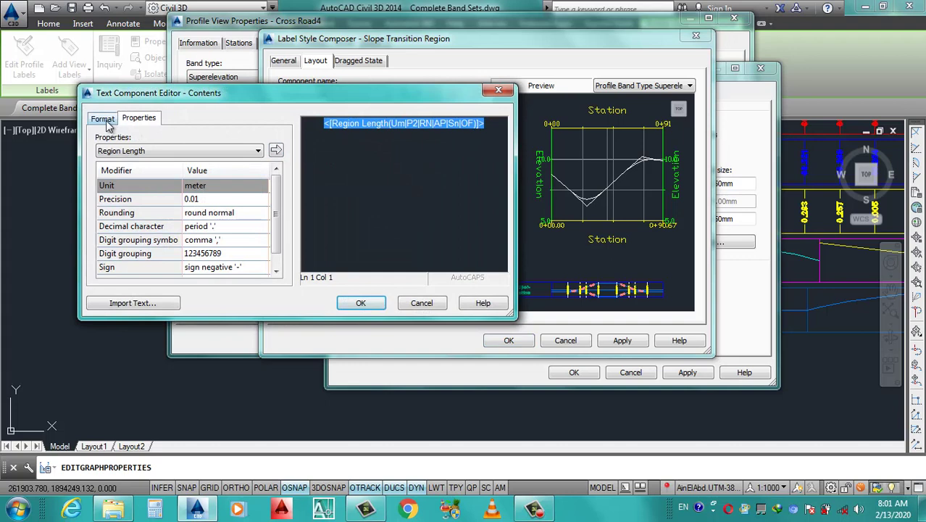
pyautogui.click(142, 155)
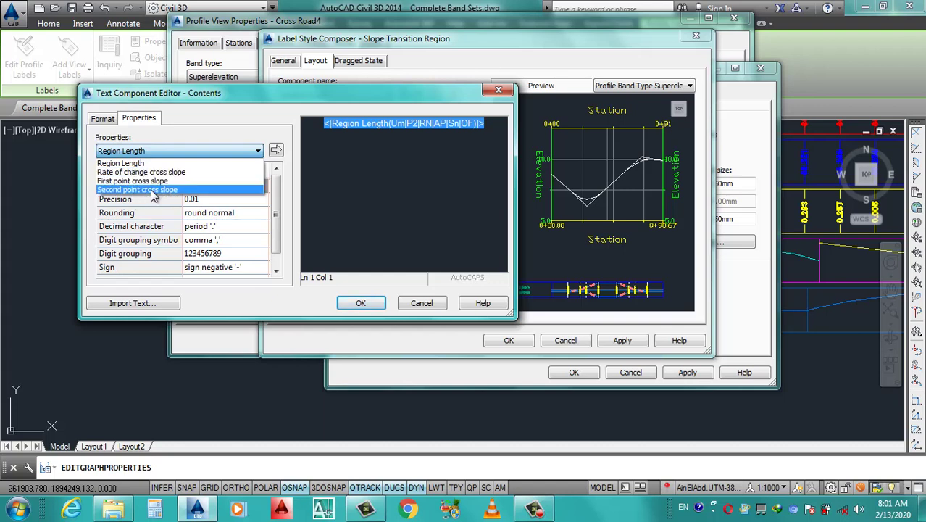
pyautogui.click(145, 180)
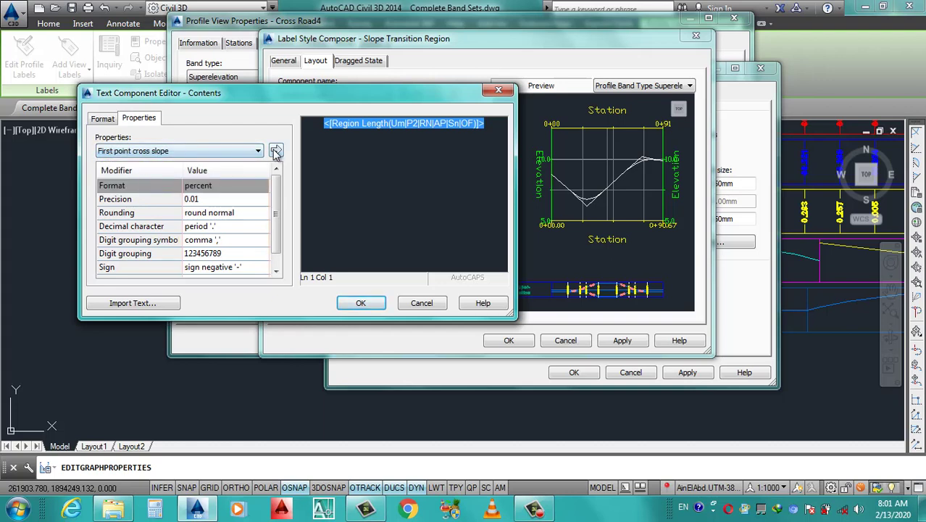
pyautogui.click(276, 151)
# Colour the Slope Transition Region label text Green and apply the changes.
pyautogui.click(105, 119)
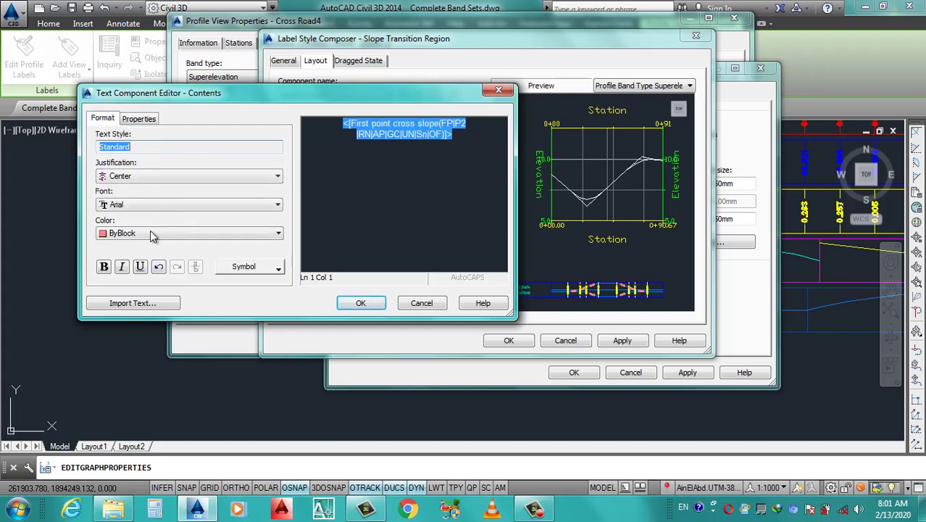
pyautogui.click(144, 232)
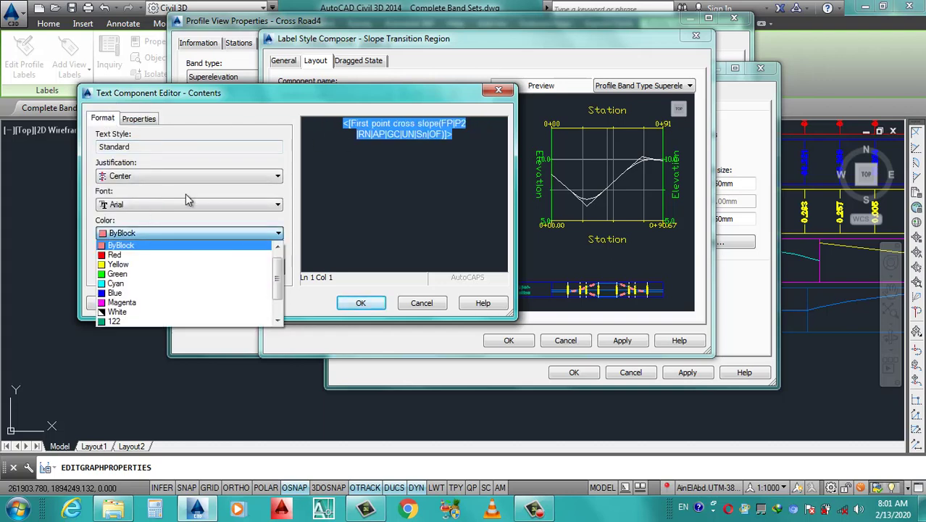
pyautogui.click(114, 274)
pyautogui.click(361, 302)
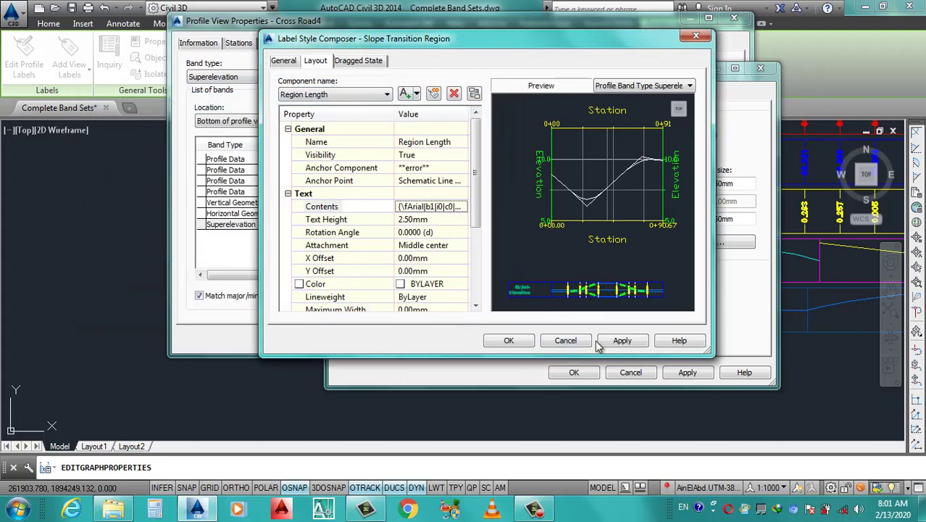
pyautogui.click(617, 340)
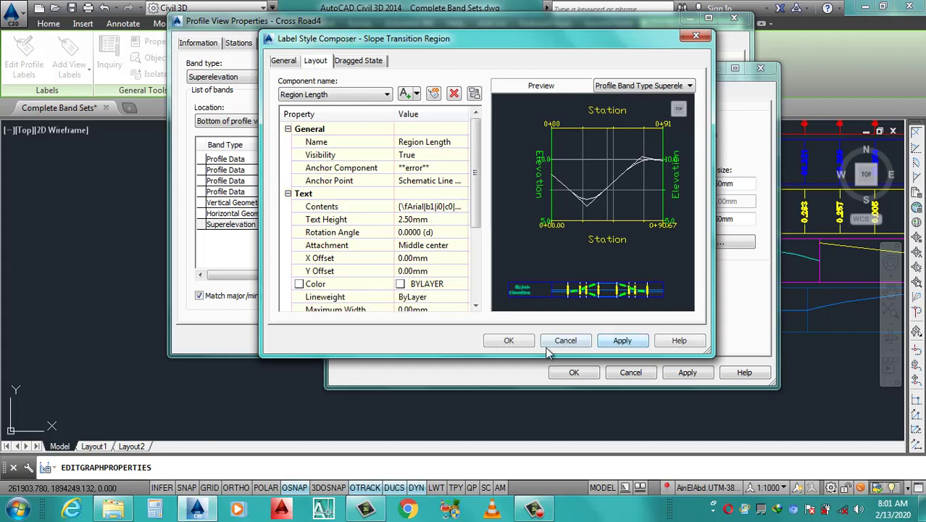
pyautogui.click(510, 340)
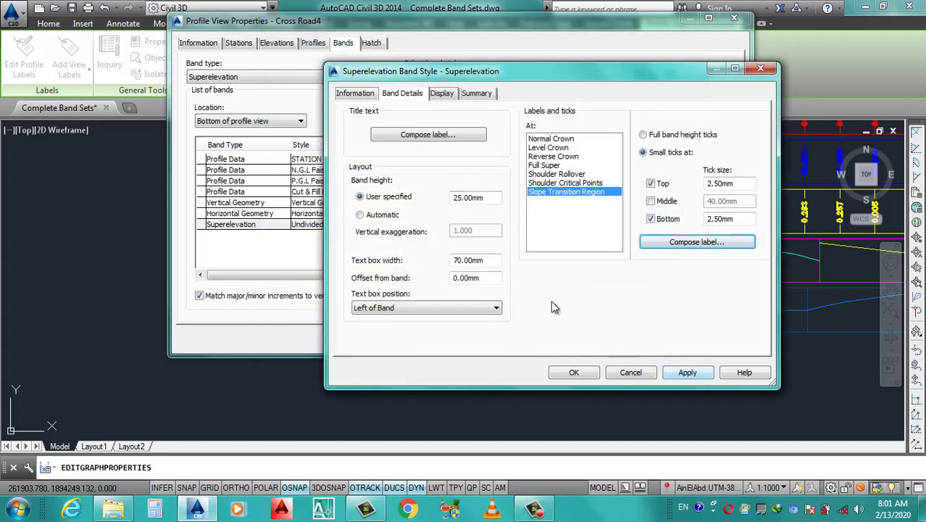
# Set the title offset from band to 5 and apply the text box settings.
pyautogui.moveTo(478, 278); pyautogui.dragTo(455, 284)
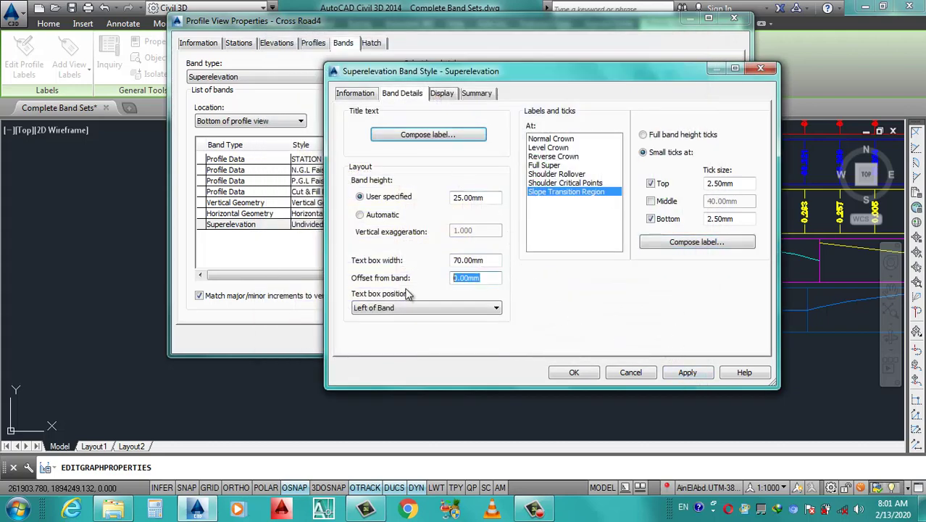
pyautogui.write('5')
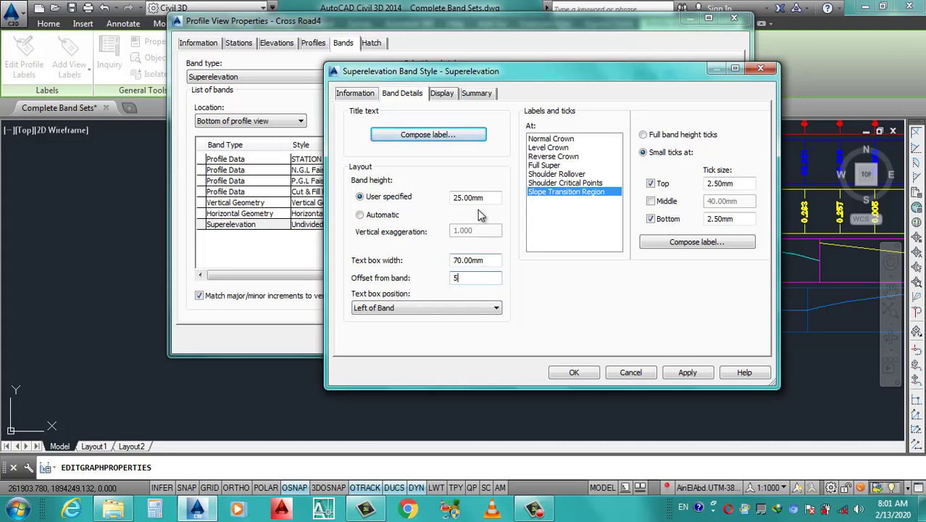
pyautogui.moveTo(489, 264); pyautogui.dragTo(438, 272)
pyautogui.write('50')
pyautogui.click(687, 372)
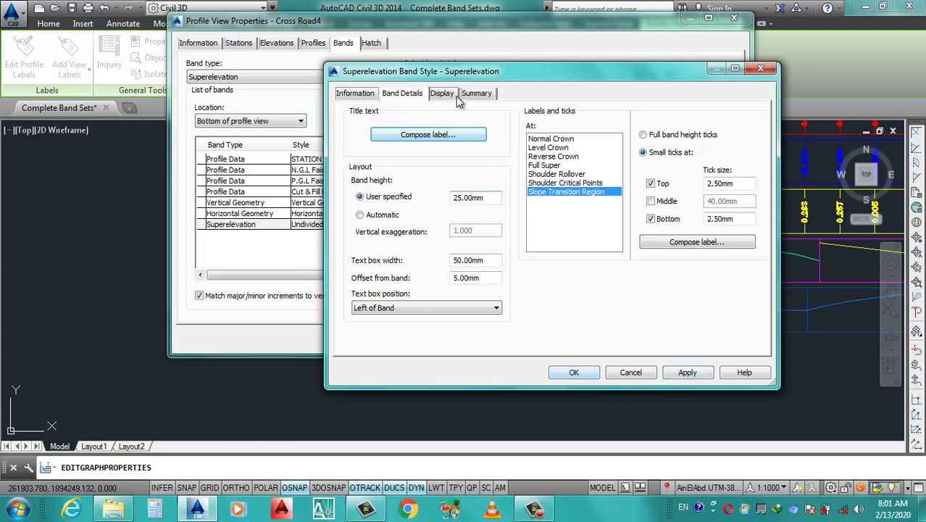
# Set Band Border, Band Title Box and Ticks at Normal Crown colours to 122.
pyautogui.click(443, 94)
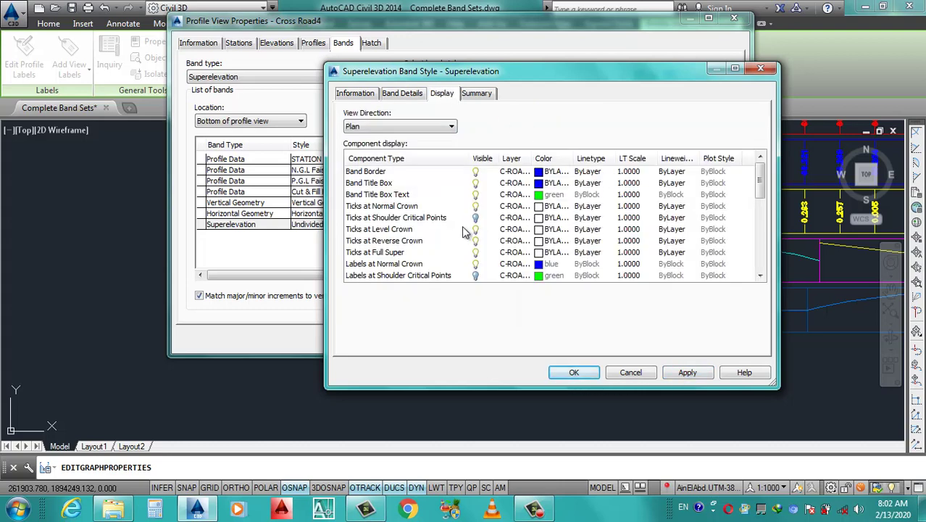
pyautogui.click(540, 174)
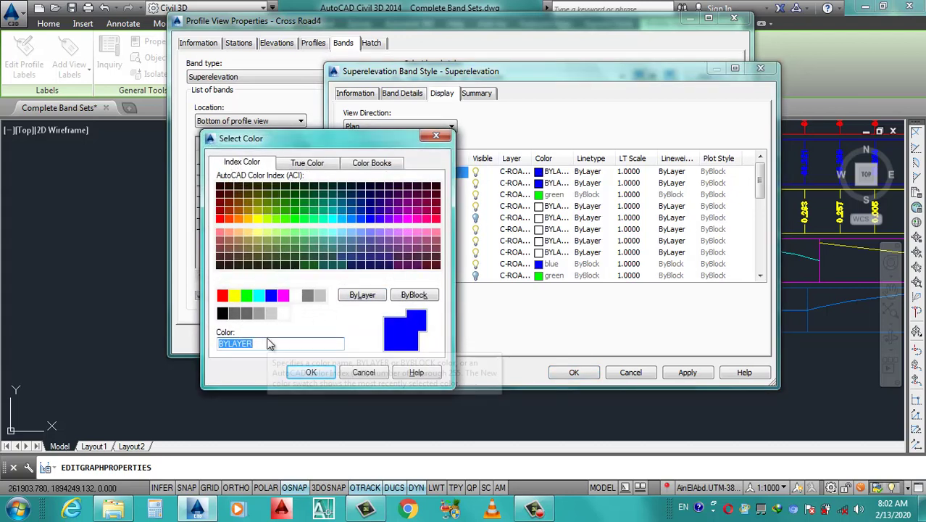
pyautogui.write('122')
pyautogui.click(311, 372)
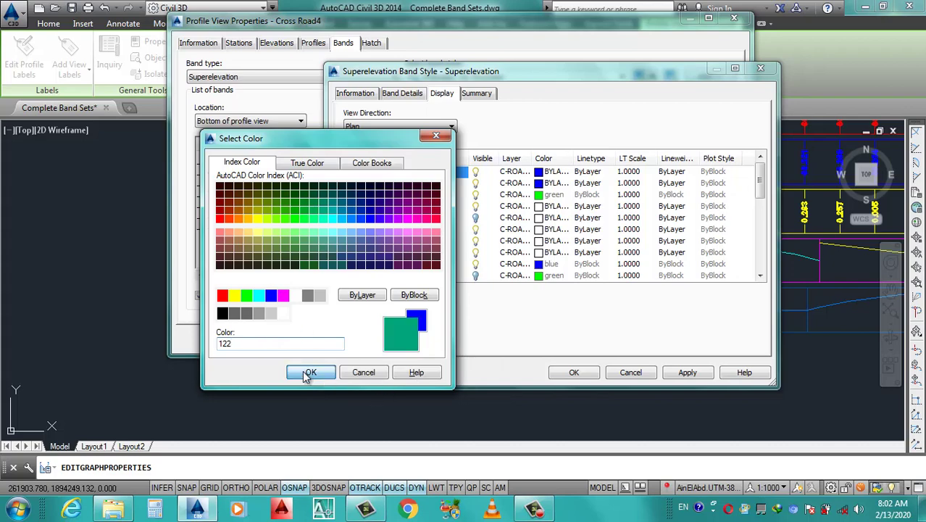
pyautogui.click(538, 183)
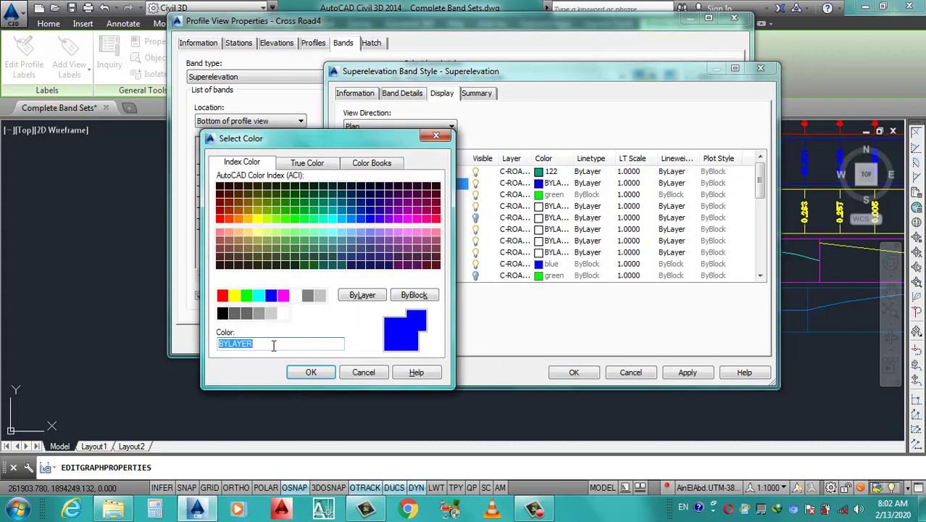
pyautogui.write('122')
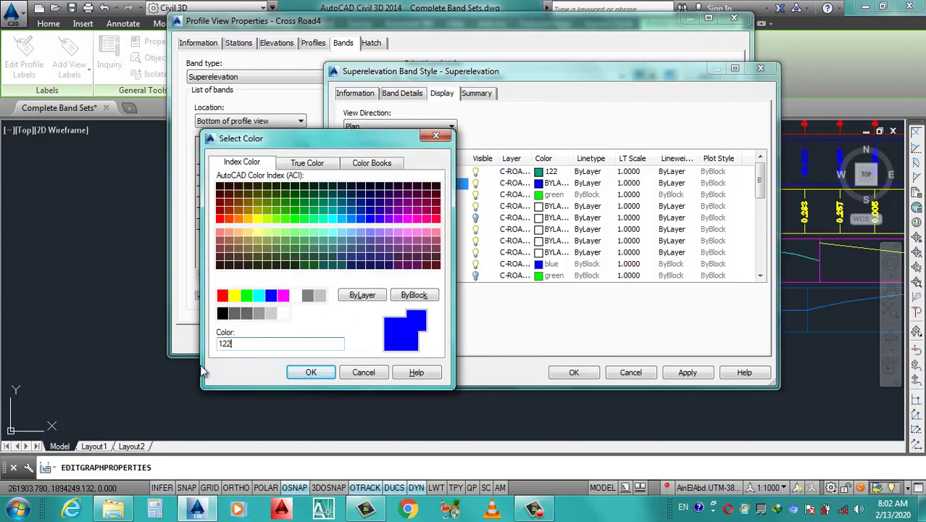
pyautogui.click(310, 373)
pyautogui.click(542, 195)
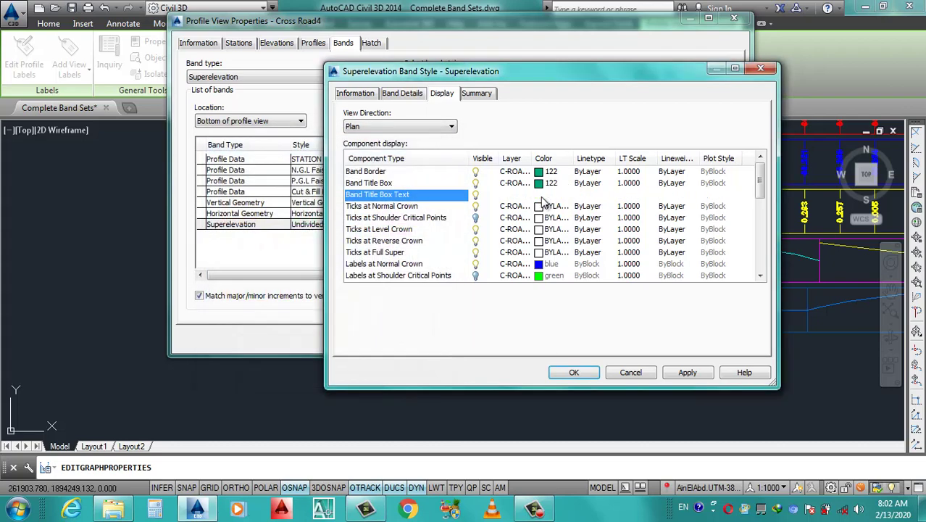
pyautogui.click(544, 207)
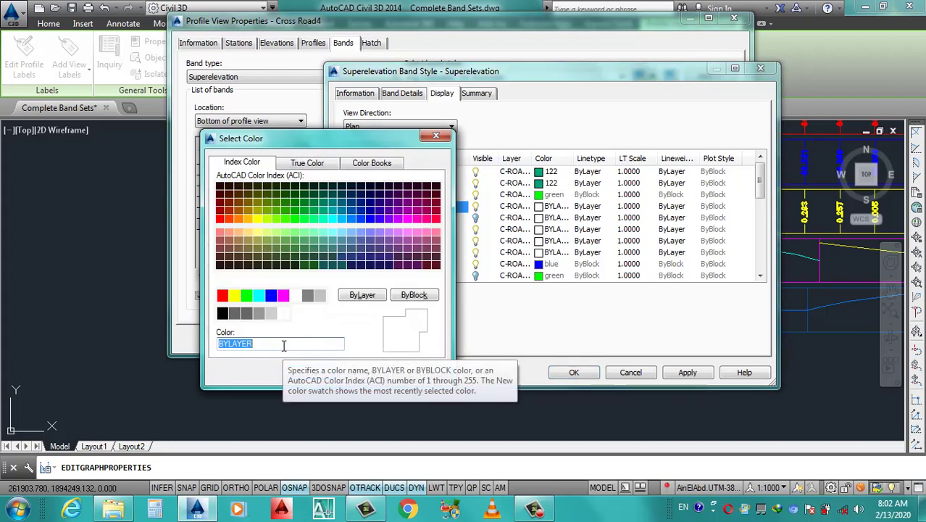
pyautogui.write('122')
pyautogui.click(311, 372)
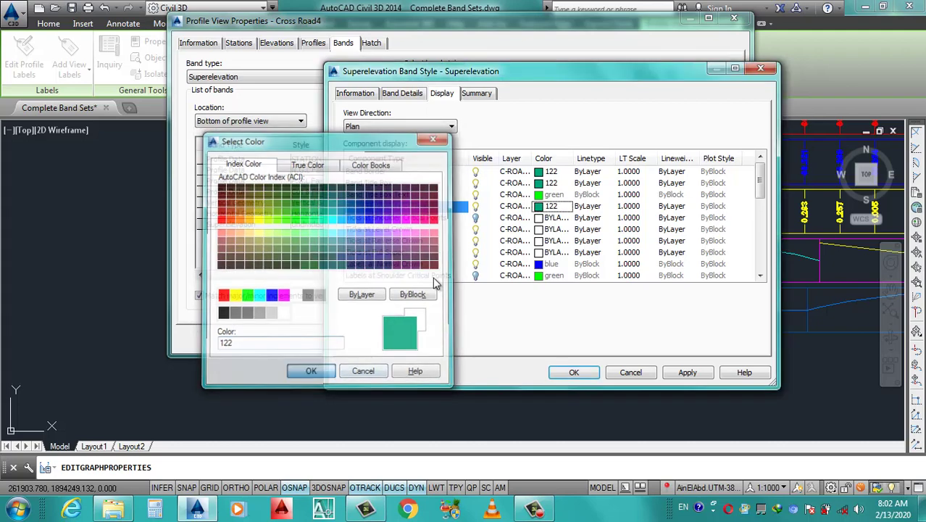
# Save the Superelevation band style and apply it to the profile view.
pyautogui.click(681, 372)
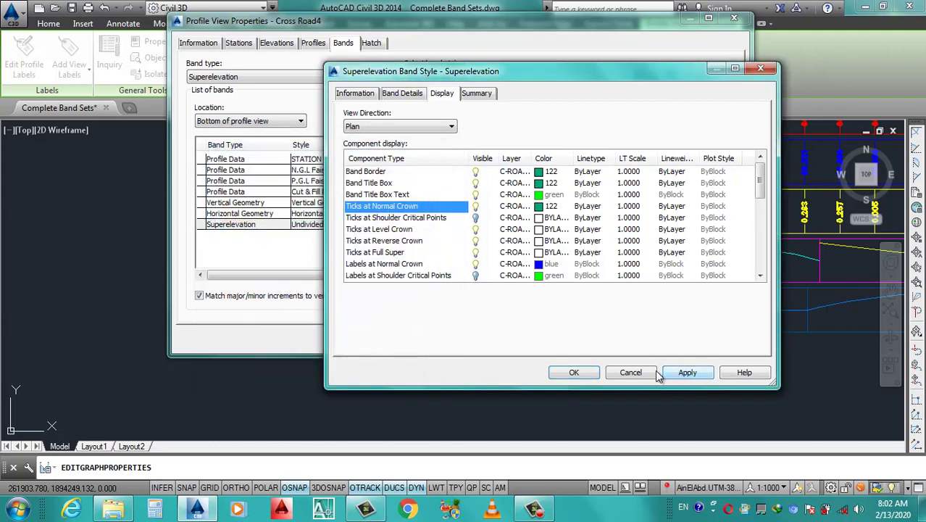
pyautogui.click(574, 373)
pyautogui.click(417, 207)
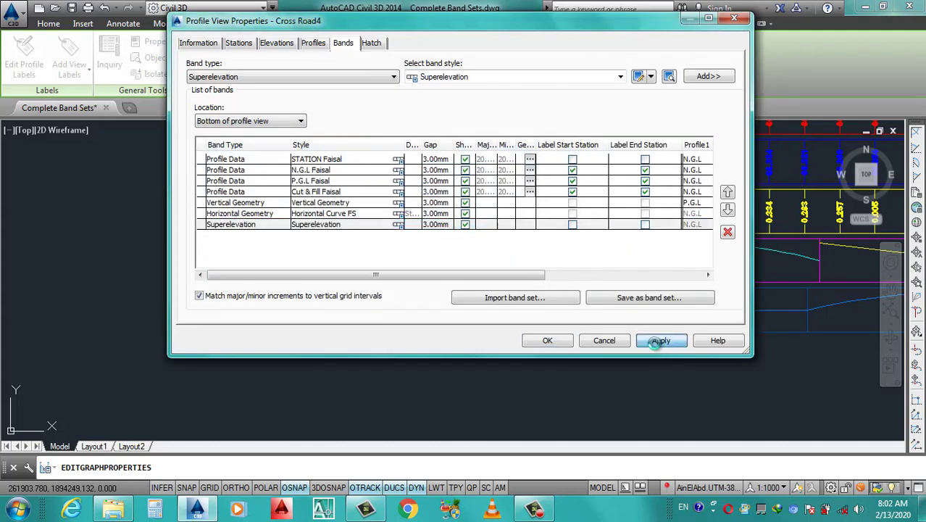
pyautogui.click(660, 341)
pyautogui.click(547, 341)
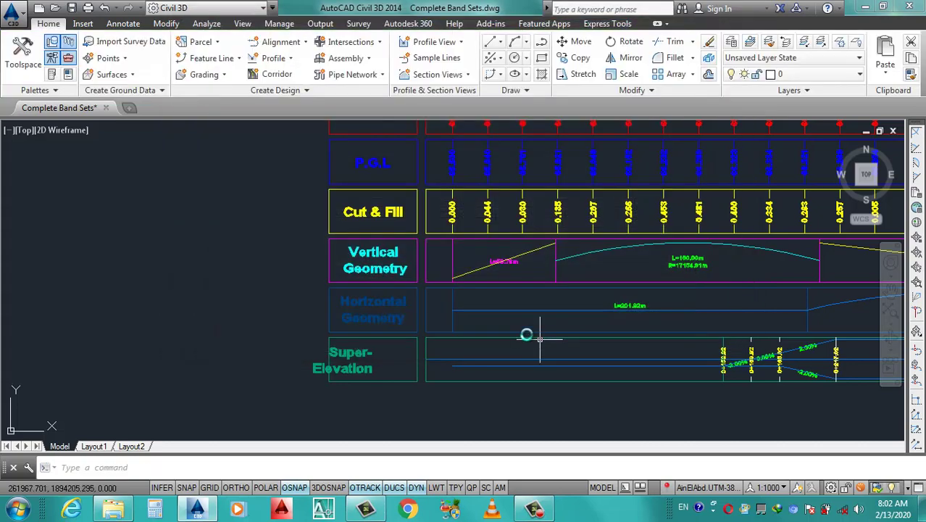
pyautogui.scroll(-5, 519, 323)
pyautogui.scroll(2, 711, 324)
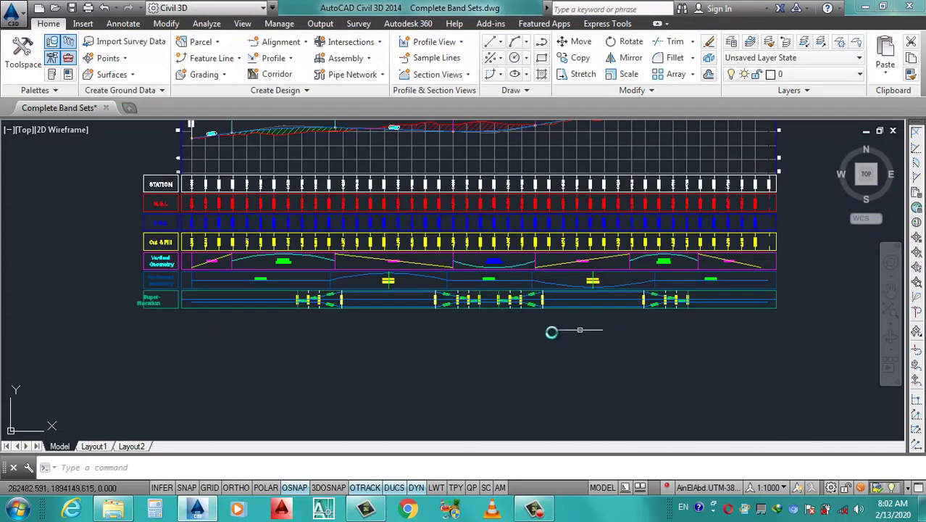
pyautogui.scroll(2, 490, 304)
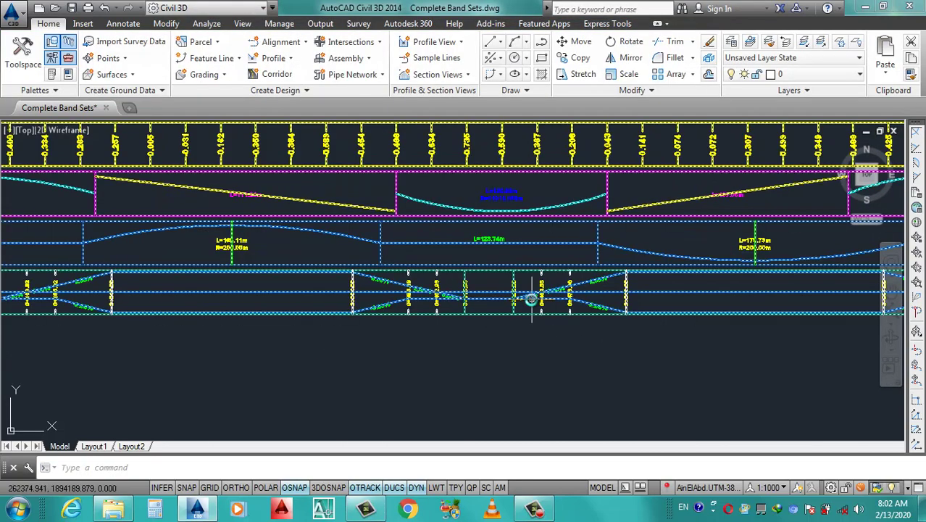
pyautogui.scroll(-3, 538, 306)
pyautogui.scroll(5, 320, 323)
pyautogui.scroll(2, 320, 323)
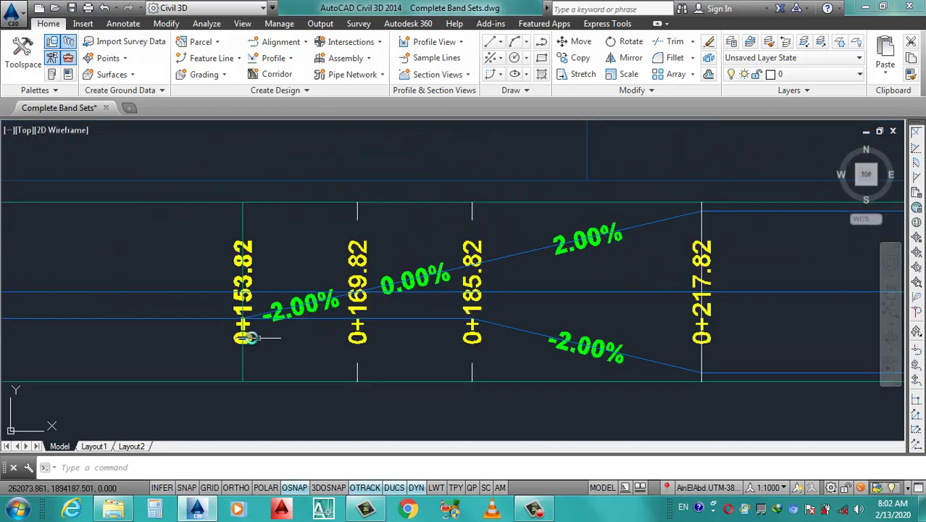
pyautogui.scroll(-2, 251, 322)
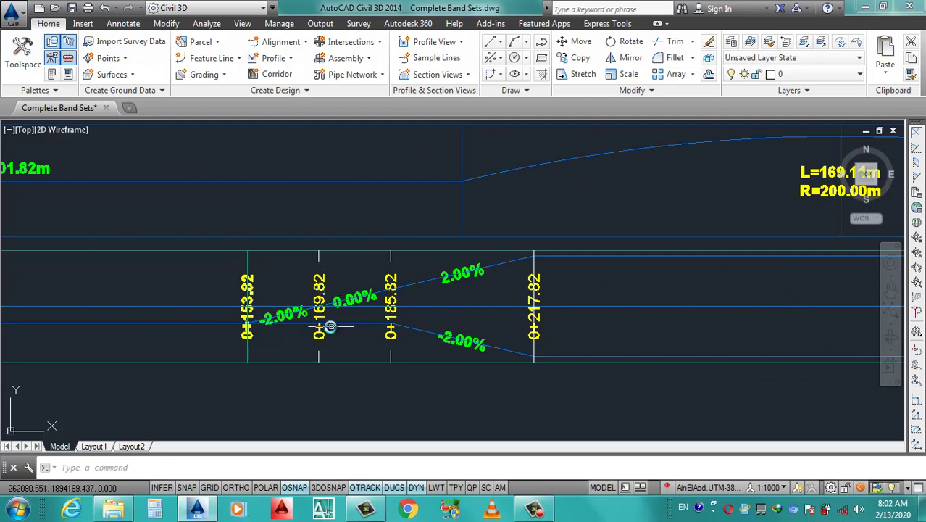
pyautogui.scroll(2, 287, 317)
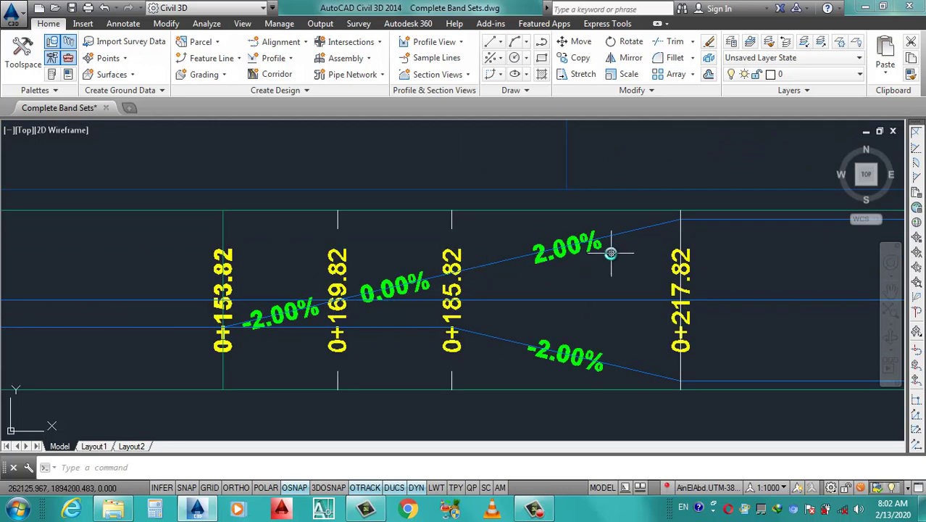
pyautogui.scroll(-4, 467, 313)
pyautogui.scroll(-3, 509, 311)
pyautogui.scroll(2, 641, 302)
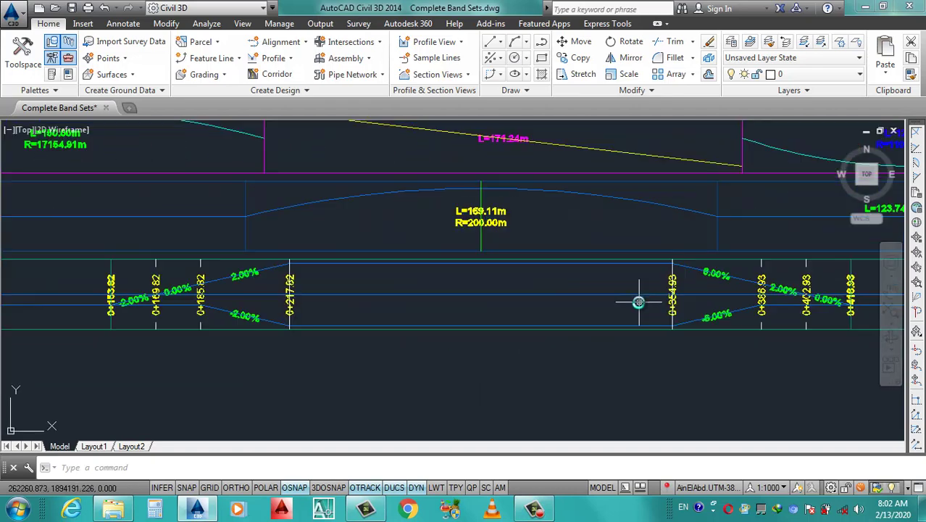
pyautogui.scroll(1, 508, 303)
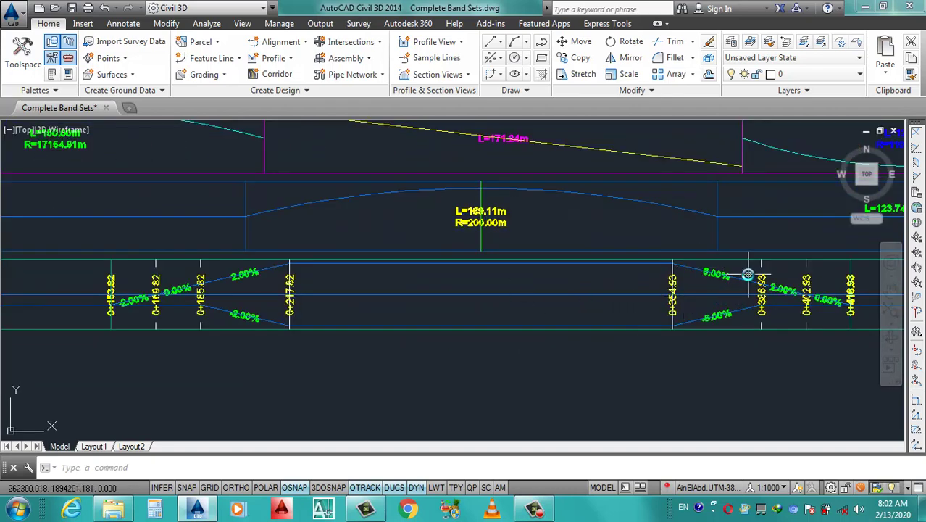
pyautogui.scroll(4, 747, 273)
pyautogui.scroll(-3, 554, 275)
pyautogui.scroll(2, 305, 269)
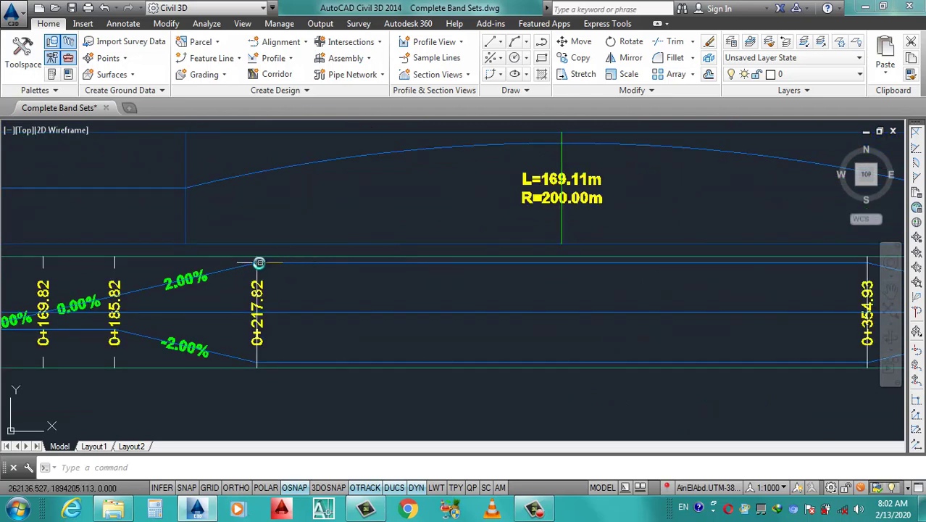
pyautogui.scroll(-2, 405, 282)
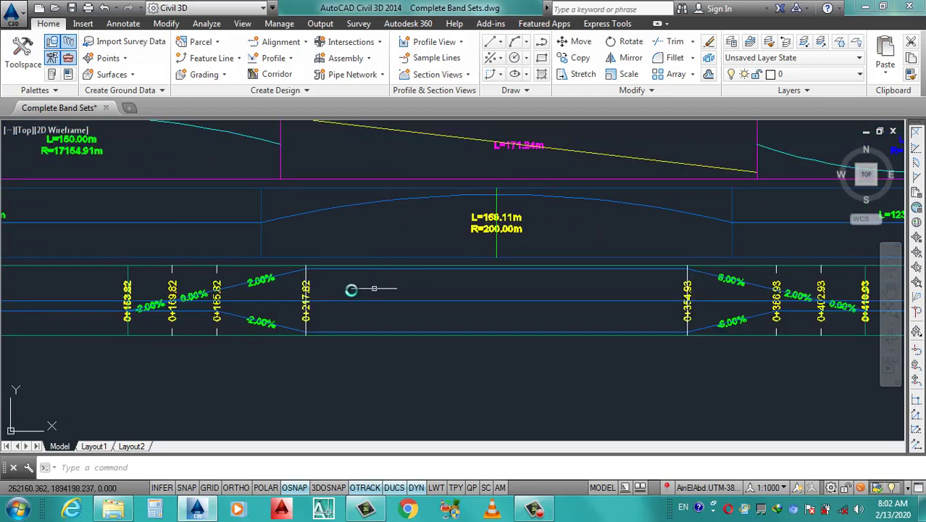
pyautogui.scroll(2, 239, 283)
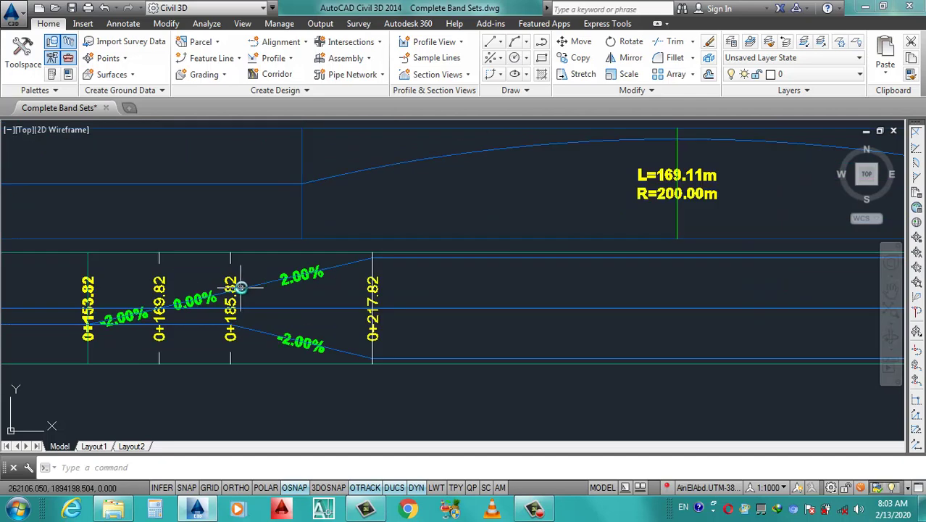
pyautogui.scroll(-2, 336, 335)
pyautogui.scroll(-2, 340, 335)
pyautogui.scroll(2, 552, 306)
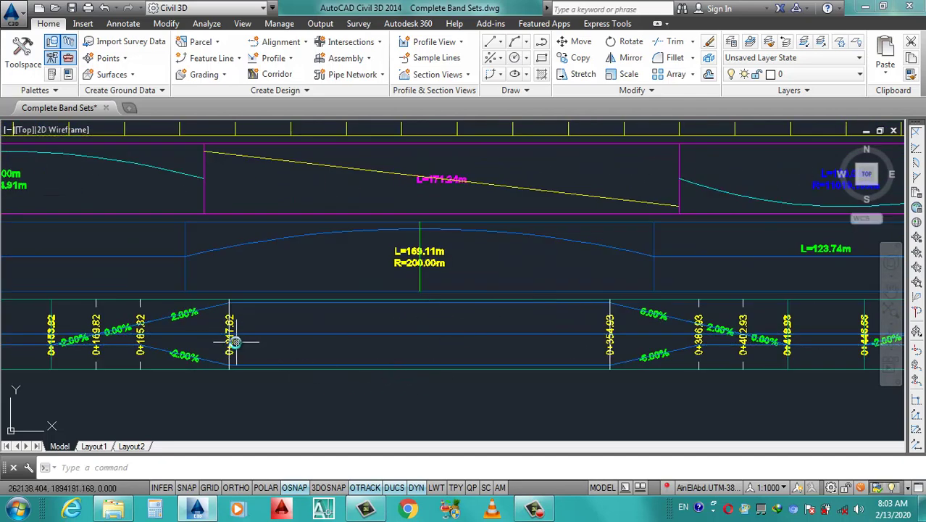
pyautogui.scroll(4, 603, 333)
pyautogui.scroll(-4, 666, 336)
pyautogui.scroll(-4, 653, 335)
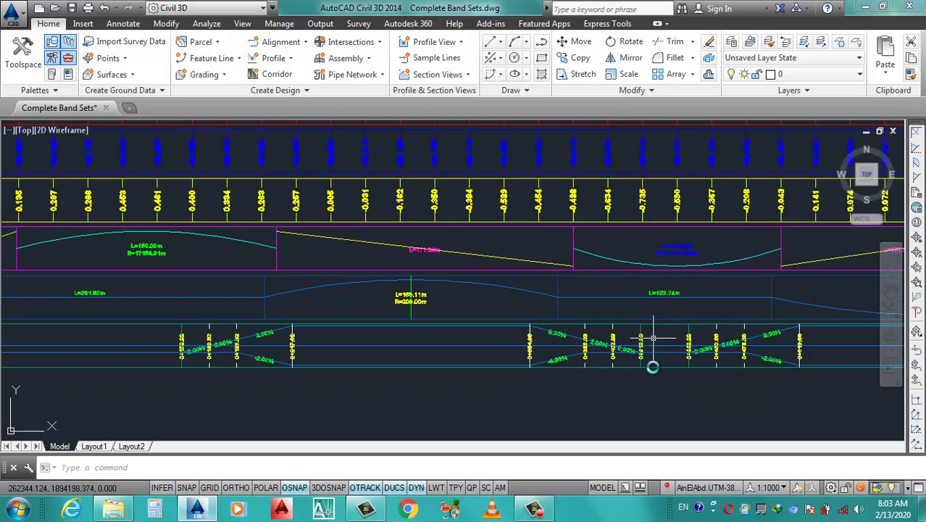
pyautogui.scroll(4, 653, 335)
pyautogui.scroll(2, 779, 358)
pyautogui.scroll(-2, 482, 319)
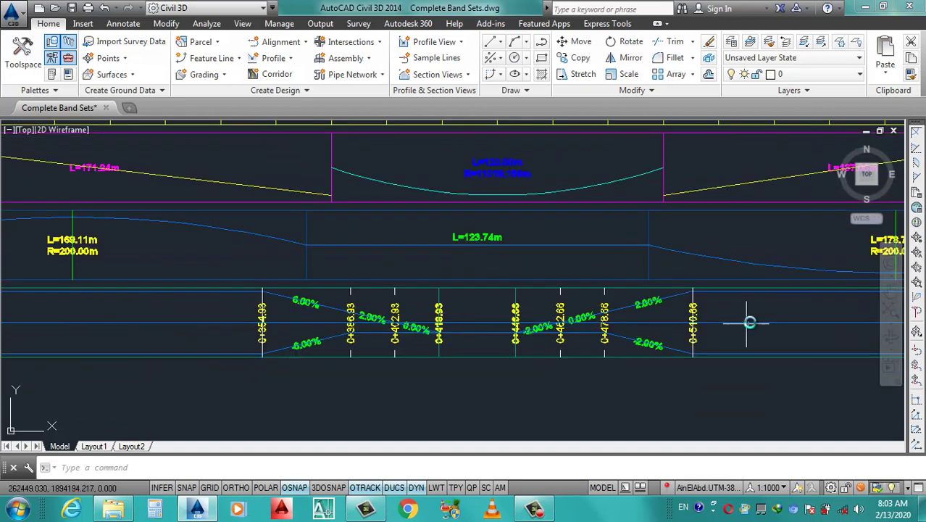
pyautogui.scroll(-3, 394, 303)
pyautogui.scroll(-2, 694, 323)
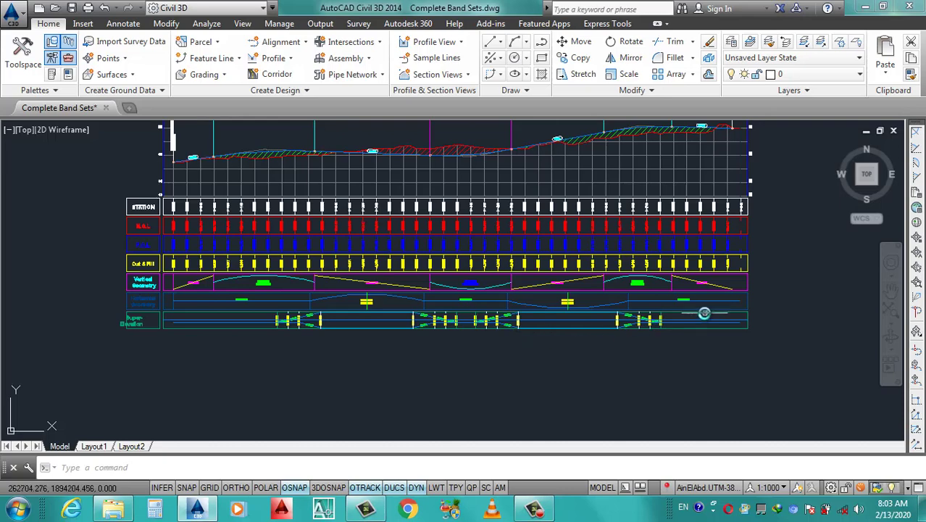
pyautogui.scroll(5, 127, 339)
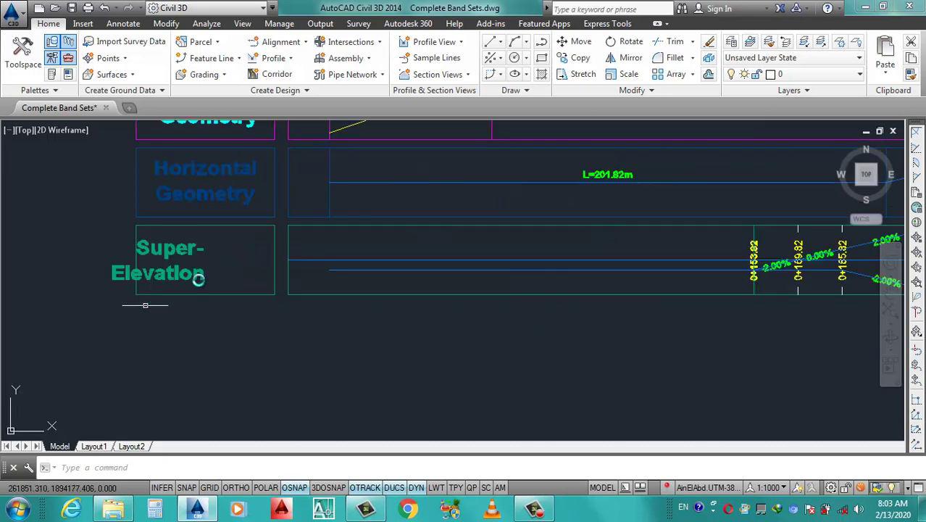
# Open the Cross Road4 profile view properties and edit its Superelevation band style.
pyautogui.click(246, 296)
pyautogui.rightClick(238, 293)
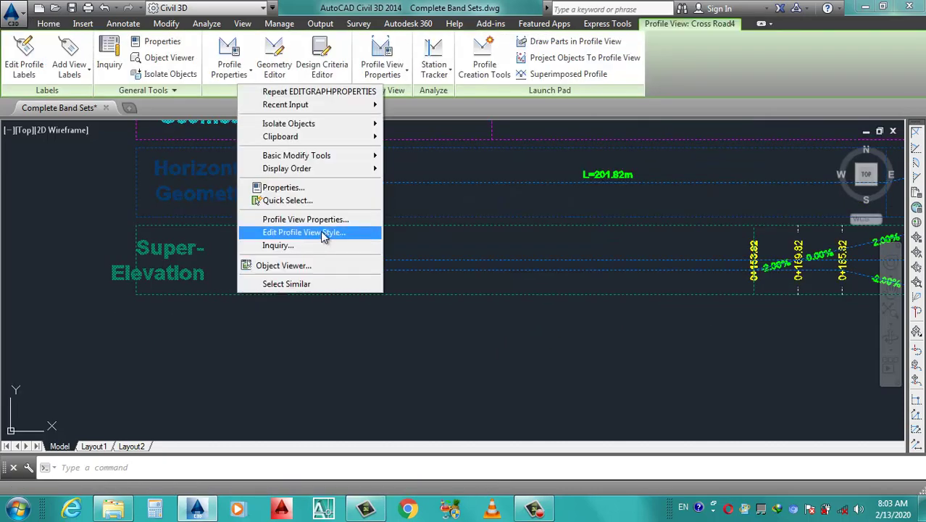
pyautogui.click(323, 225)
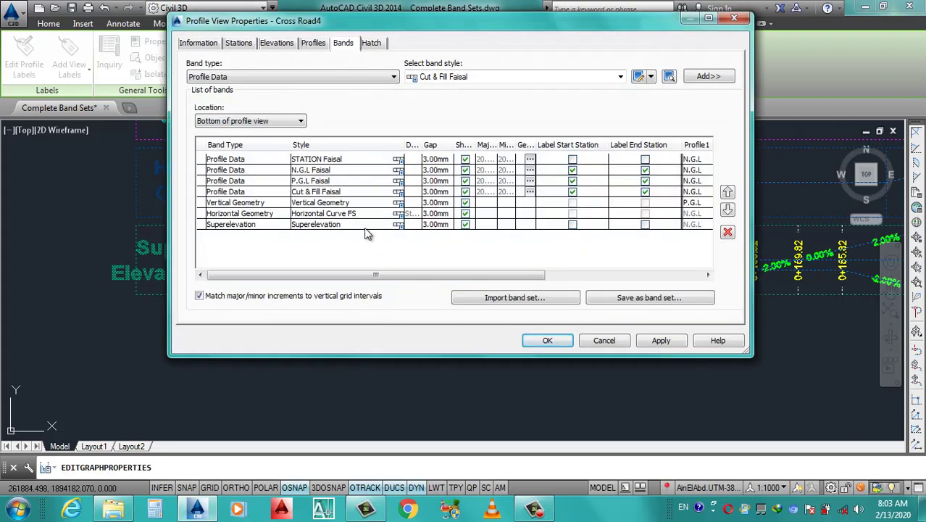
pyautogui.click(403, 229)
pyautogui.click(405, 226)
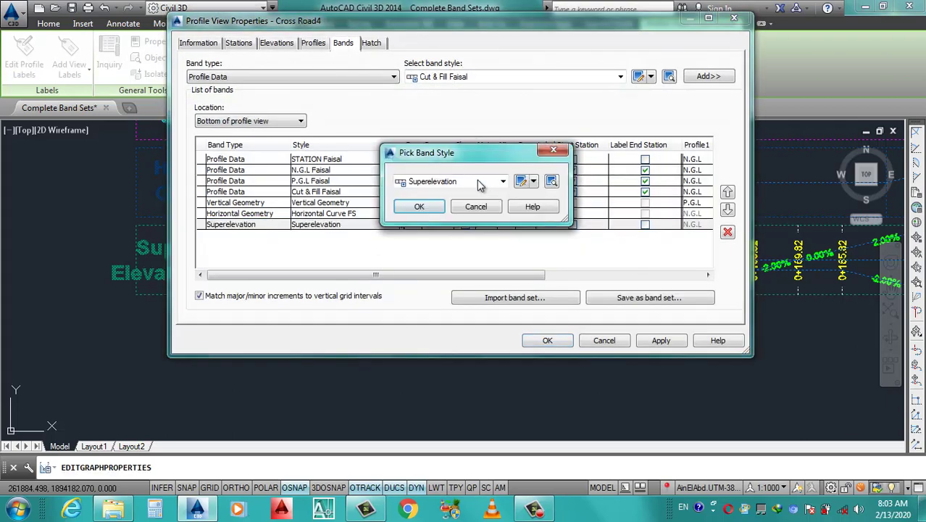
pyautogui.click(525, 182)
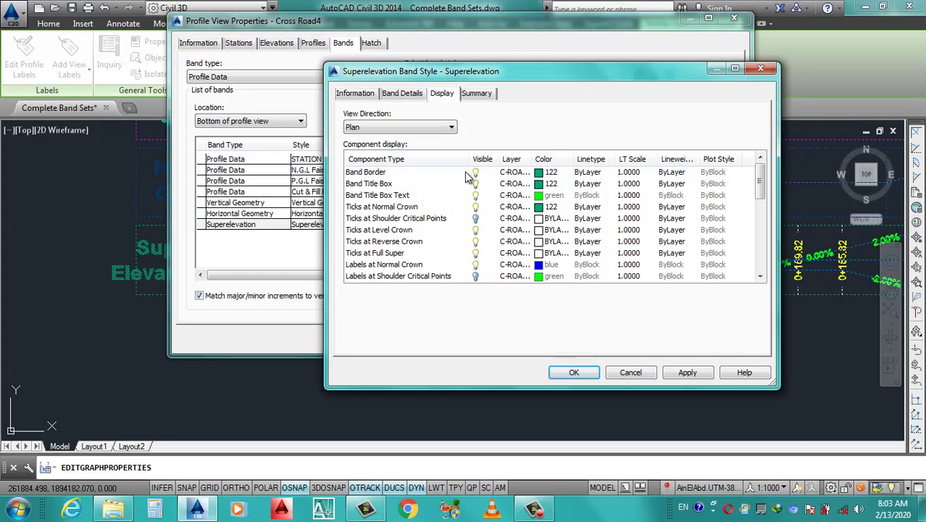
# Attach the band title text Middle center and apply the style to the profile view.
pyautogui.click(402, 94)
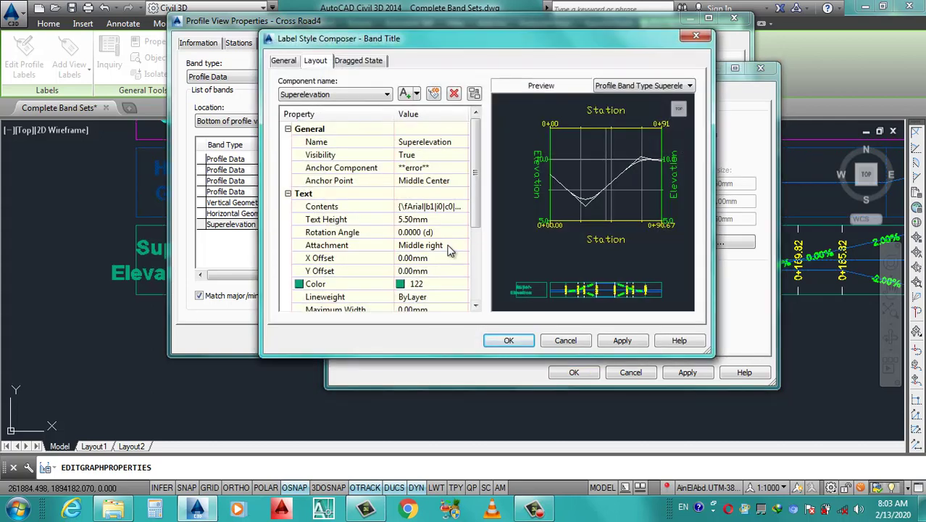
pyautogui.click(450, 246)
pyautogui.click(462, 245)
pyautogui.click(435, 301)
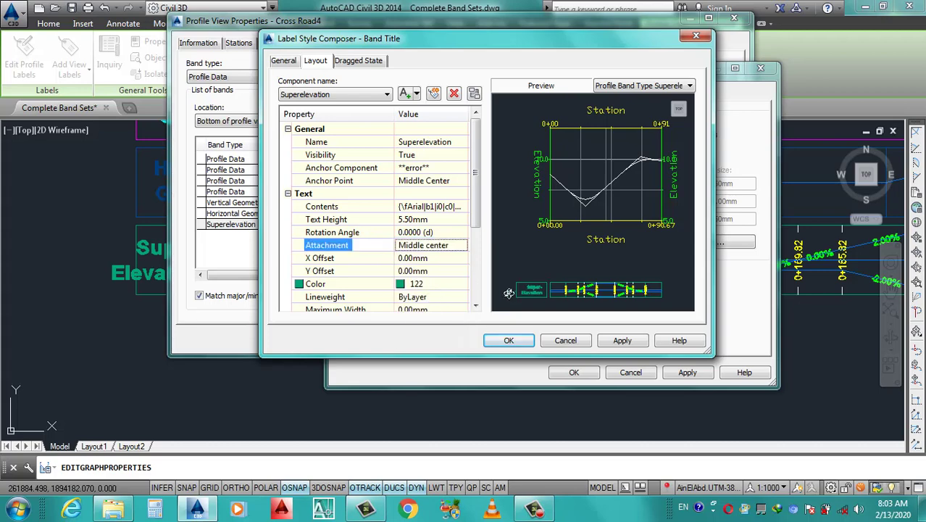
pyautogui.click(504, 340)
pyautogui.click(682, 375)
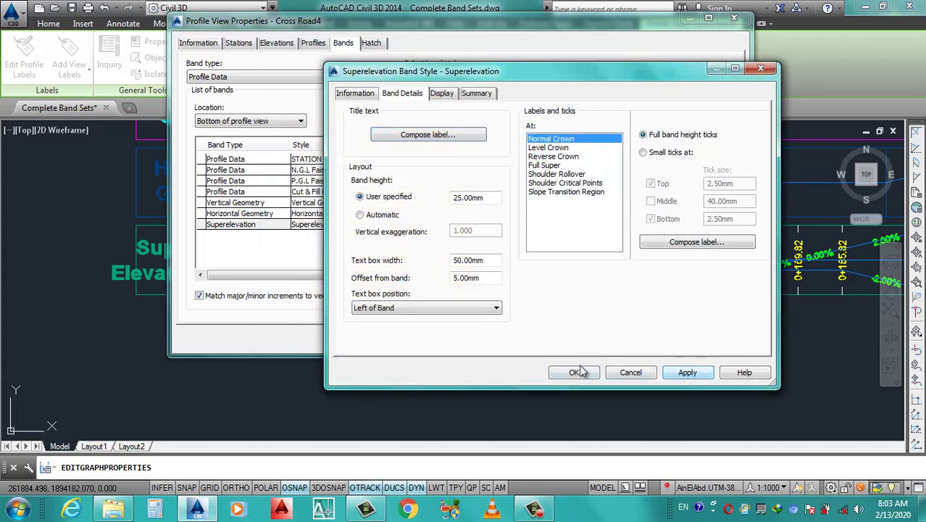
pyautogui.click(569, 371)
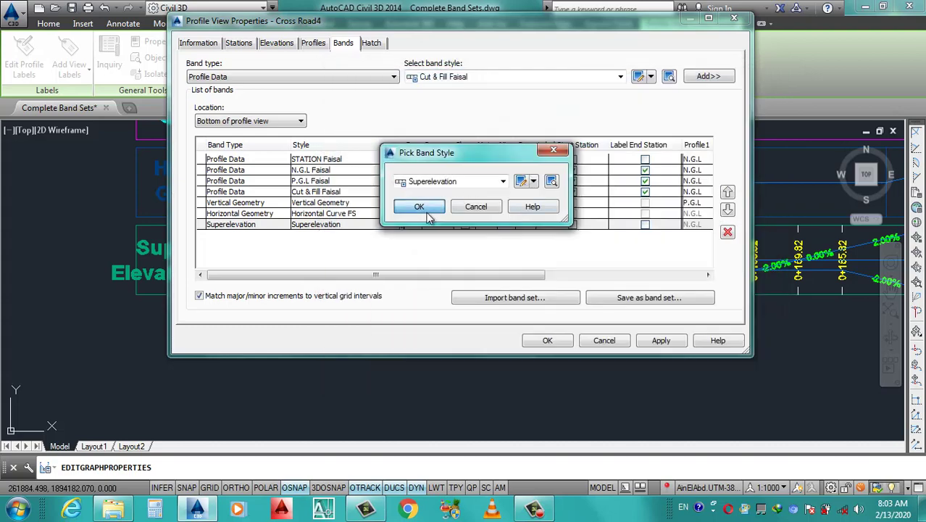
pyautogui.click(420, 205)
pyautogui.click(547, 341)
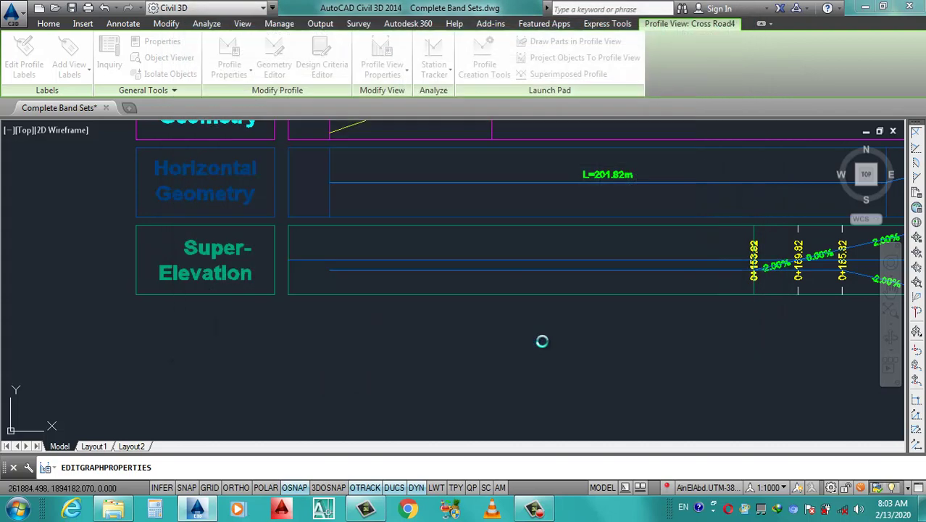
pyautogui.scroll(-5, 435, 334)
pyautogui.scroll(-2, 416, 331)
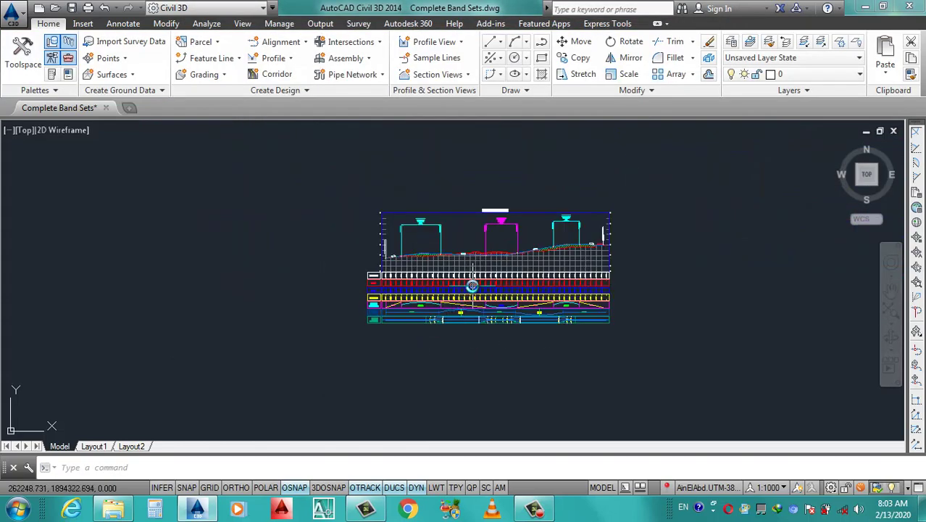
pyautogui.scroll(2, 524, 302)
pyautogui.scroll(2, 523, 302)
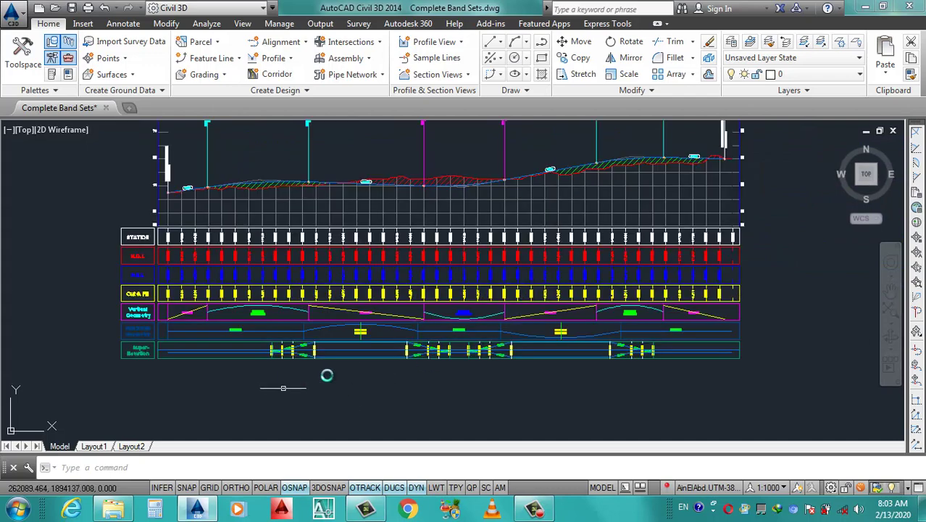
pyautogui.scroll(-1, 372, 359)
pyautogui.scroll(4, 290, 334)
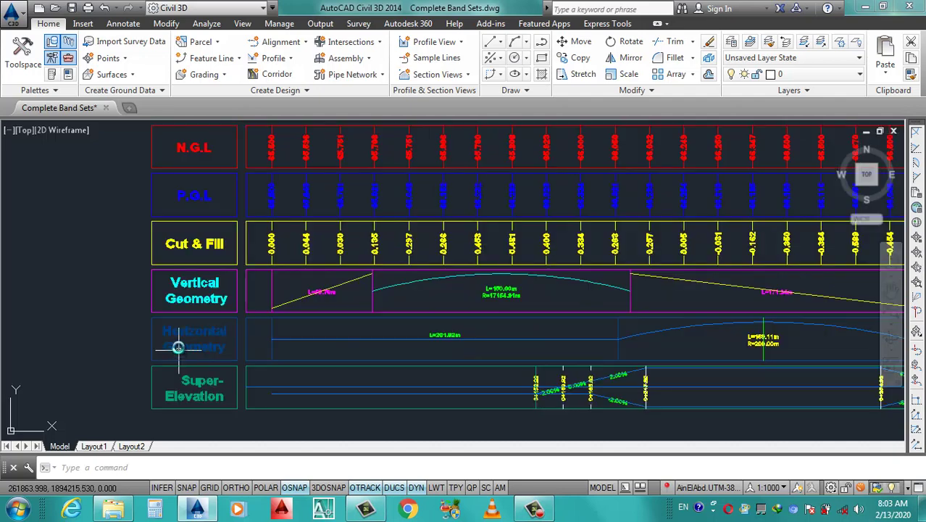
pyautogui.scroll(2, 178, 348)
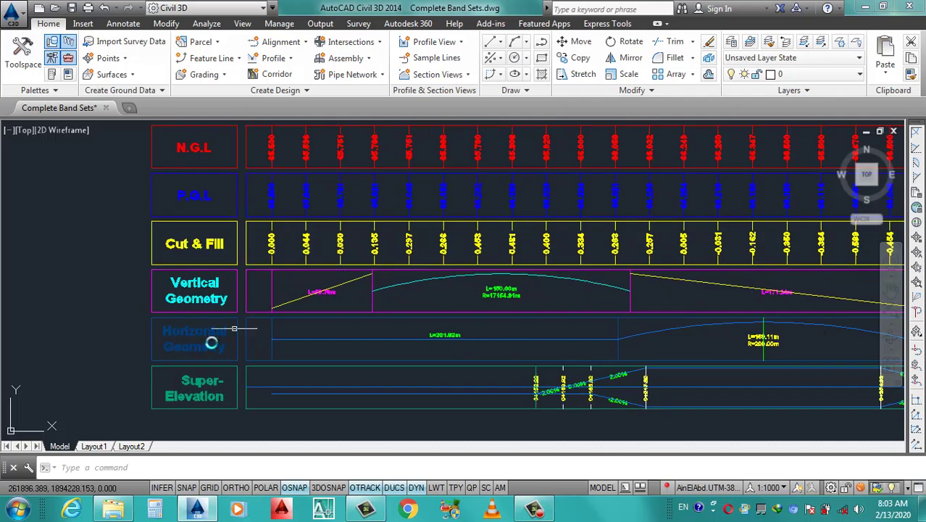
pyautogui.scroll(-2, 449, 248)
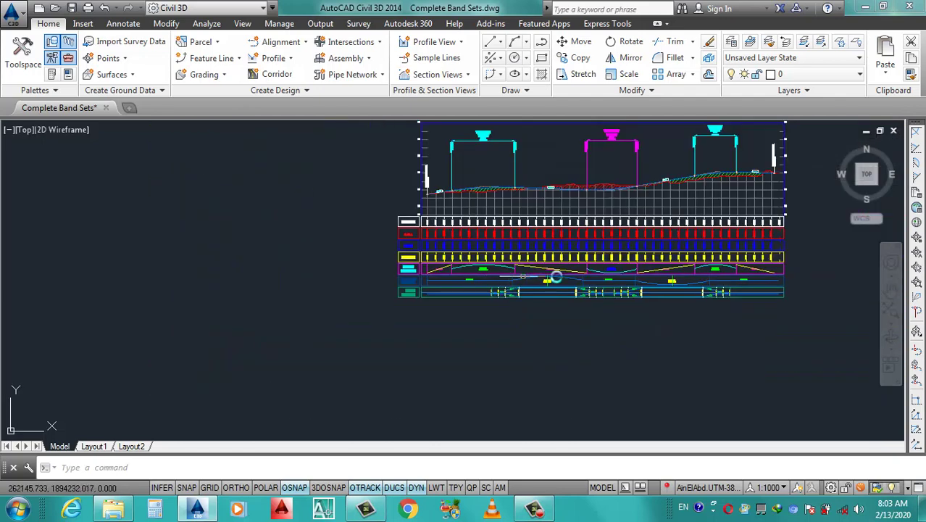
pyautogui.scroll(-2, 506, 274)
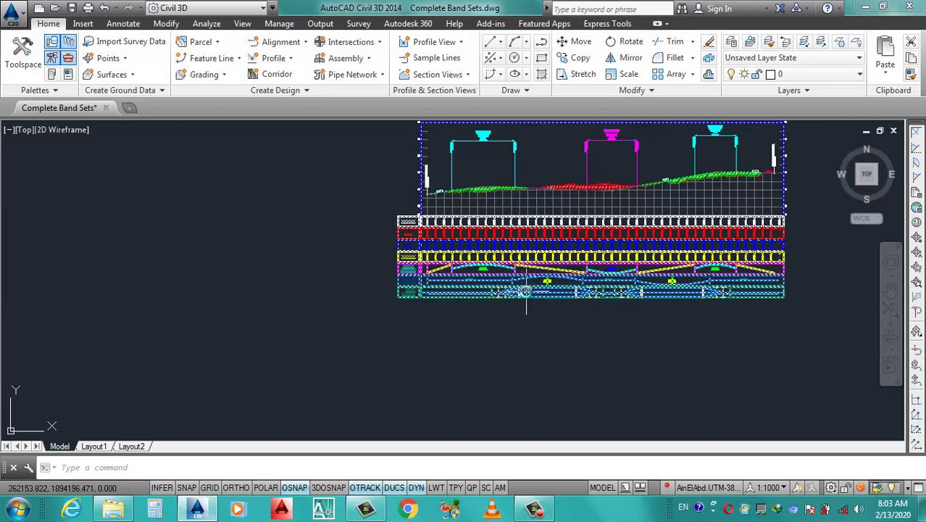
pyautogui.scroll(2, 524, 290)
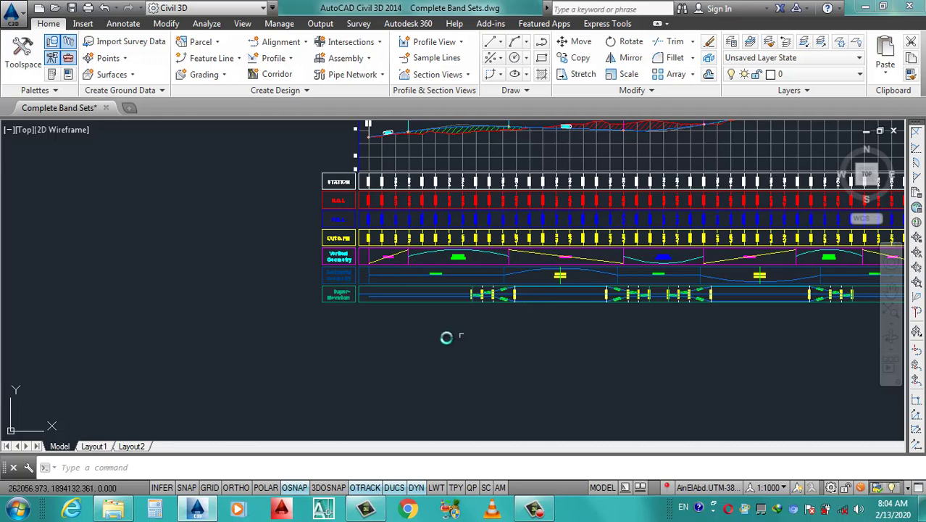
pyautogui.scroll(-3, 444, 334)
pyautogui.scroll(2, 562, 324)
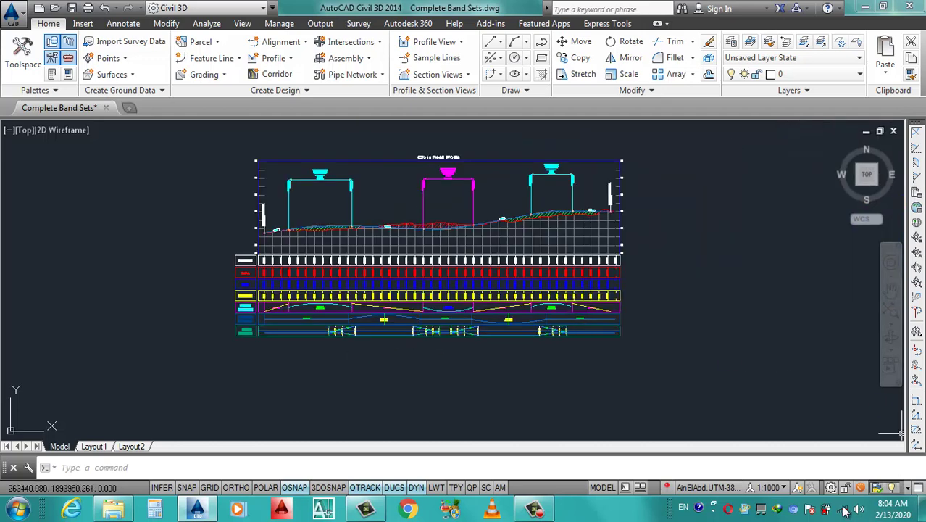
# Change the annotation scale to 1:1250, then to 1:2000, zooming to inspect the bands.
pyautogui.click(789, 487)
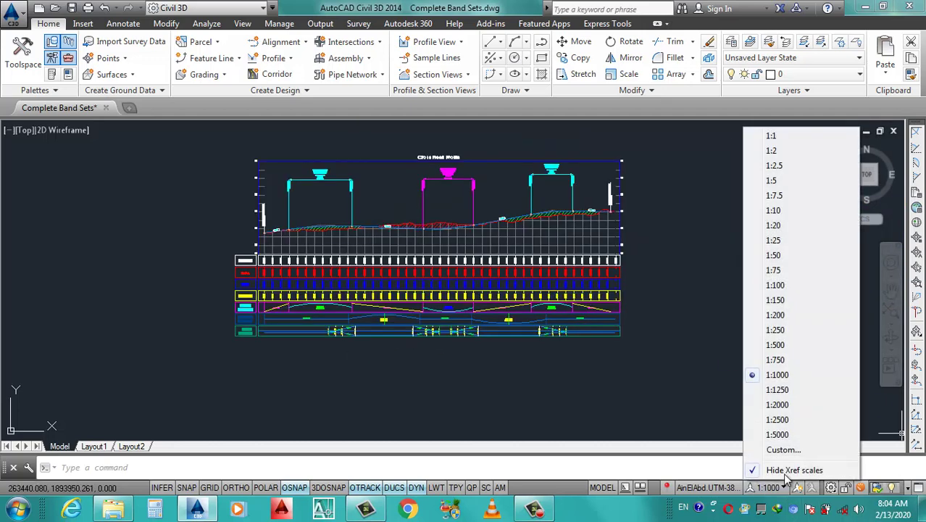
pyautogui.click(788, 390)
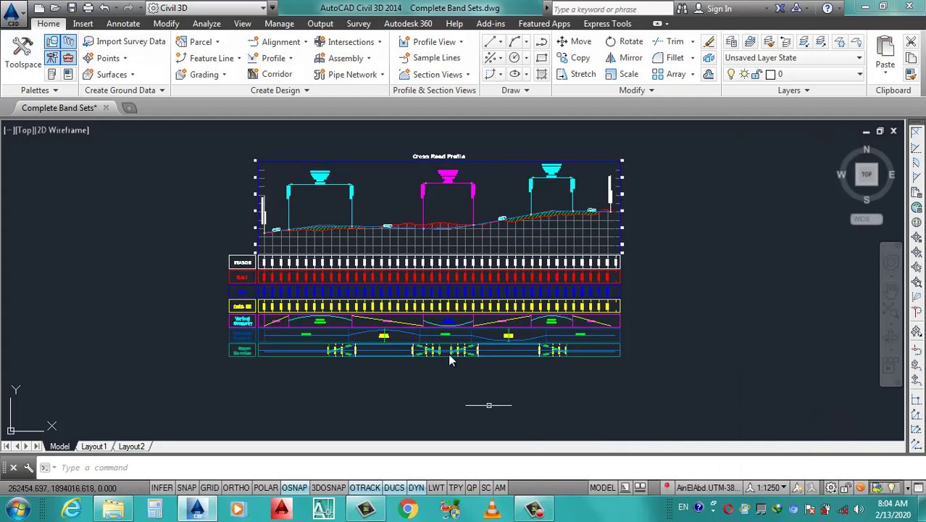
pyautogui.click(787, 487)
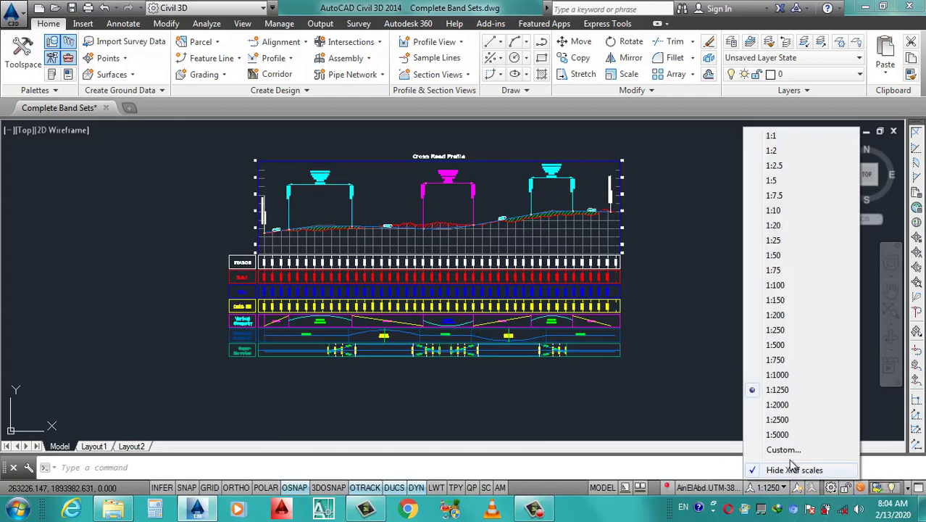
pyautogui.click(782, 406)
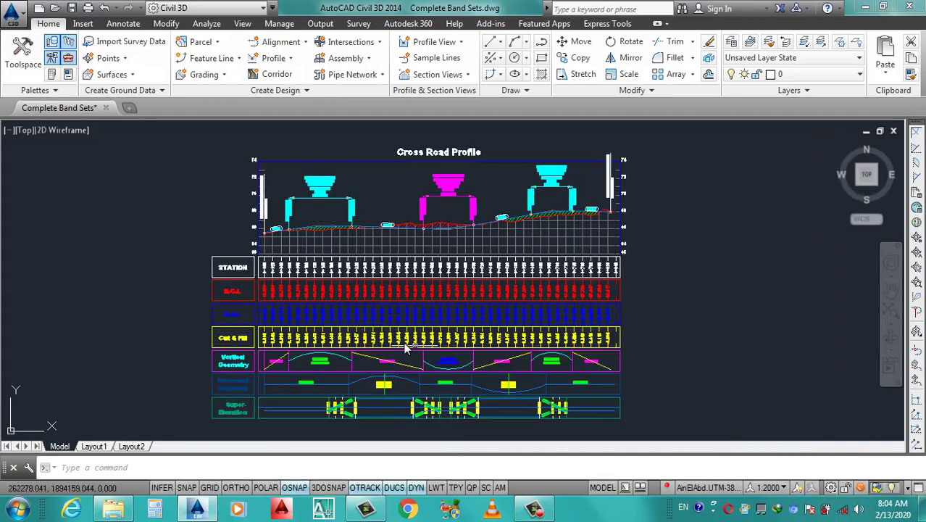
pyautogui.scroll(-1, 406, 272)
pyautogui.scroll(1, 327, 287)
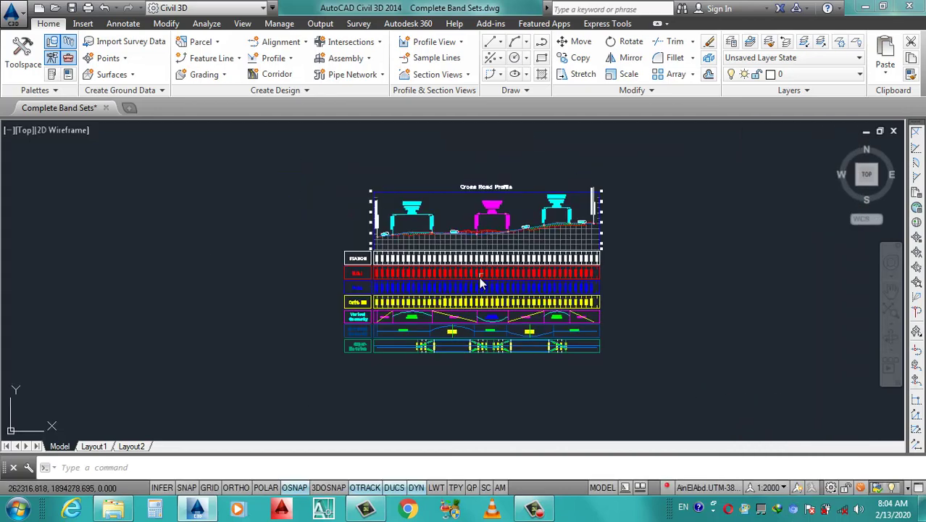
pyautogui.scroll(2, 479, 273)
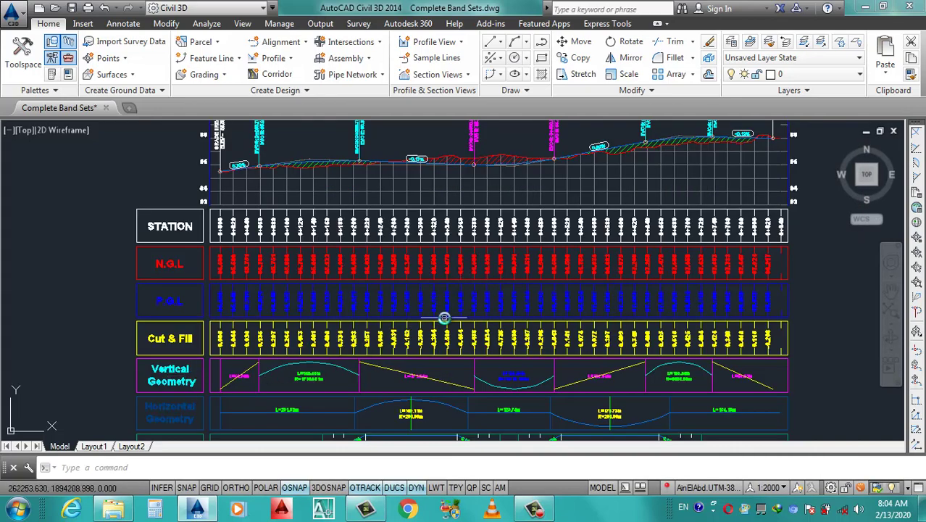
pyautogui.scroll(-2, 444, 317)
pyautogui.scroll(-2, 495, 251)
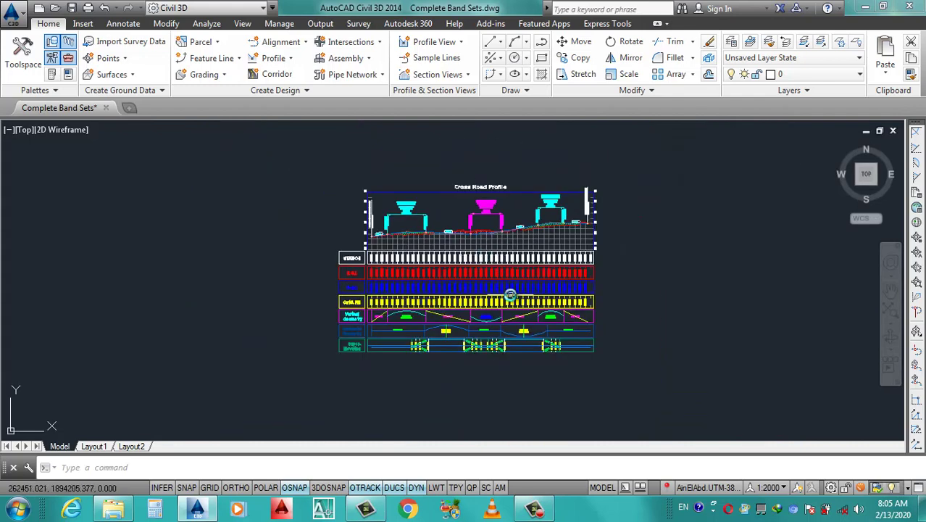
pyautogui.scroll(2, 508, 293)
pyautogui.scroll(-2, 502, 302)
pyautogui.scroll(2, 502, 301)
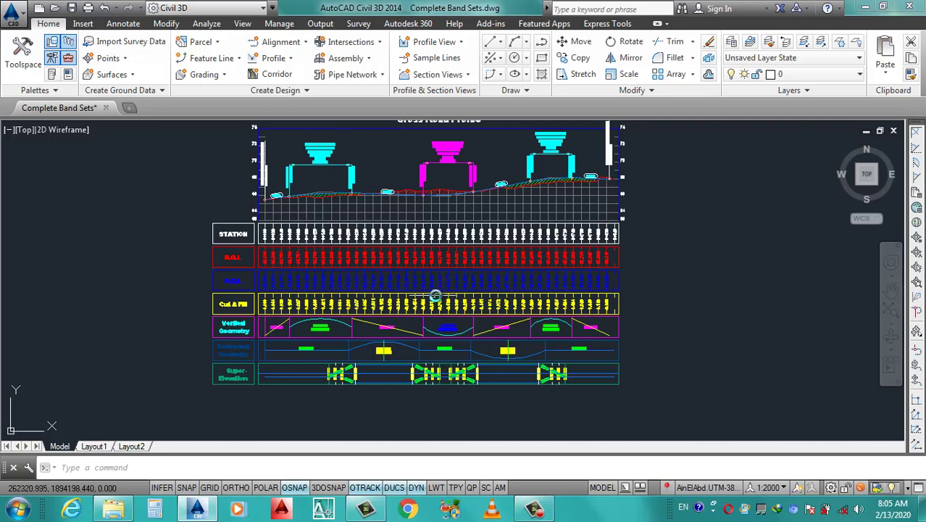
pyautogui.scroll(-2, 435, 295)
pyautogui.scroll(2, 435, 265)
pyautogui.scroll(-2, 436, 266)
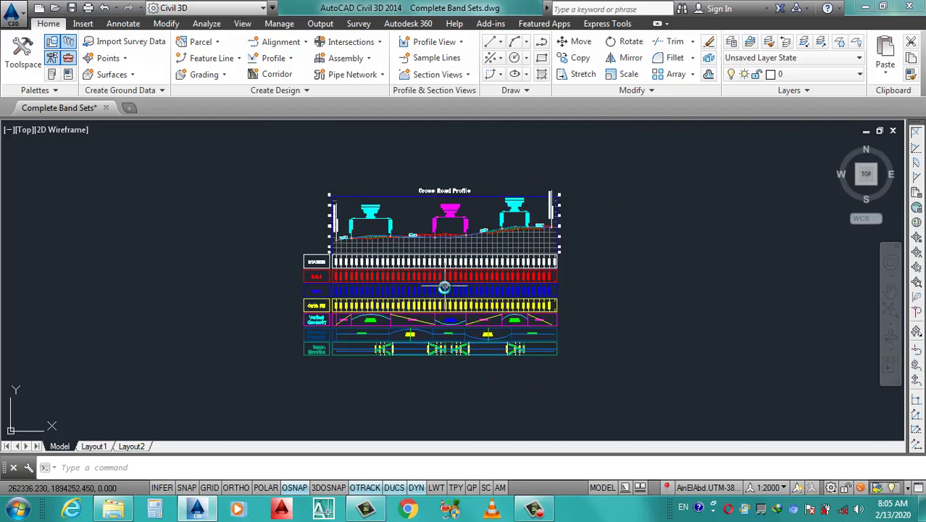
pyautogui.scroll(2, 445, 287)
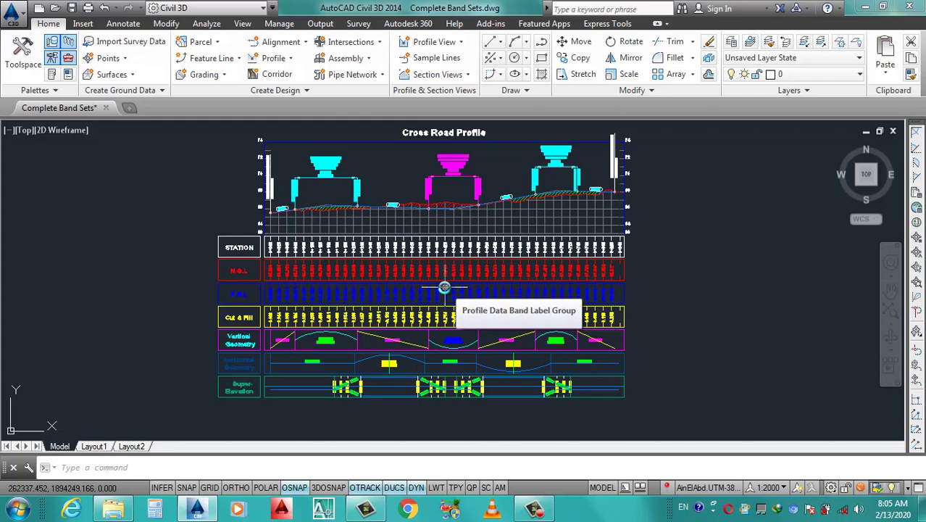
pyautogui.scroll(5, 486, 390)
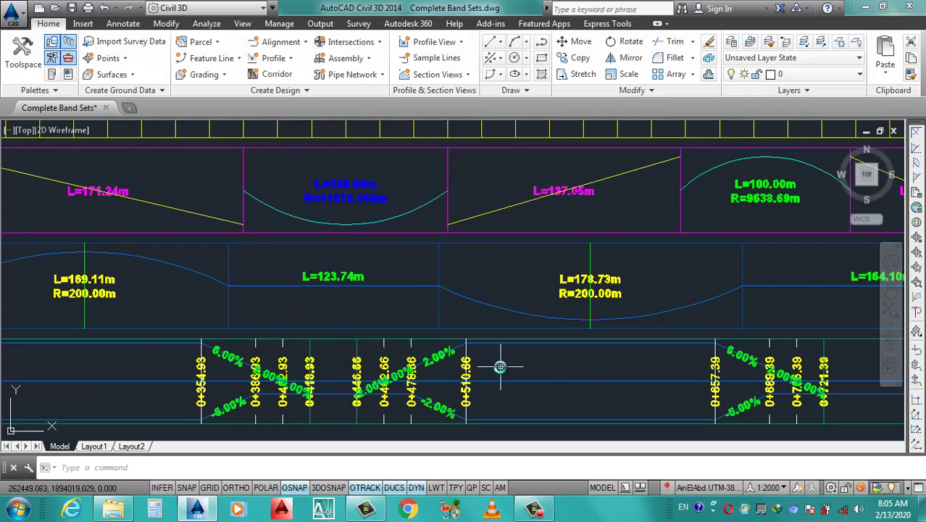
pyautogui.scroll(-5, 500, 366)
pyautogui.scroll(-2, 514, 346)
pyautogui.scroll(2, 508, 312)
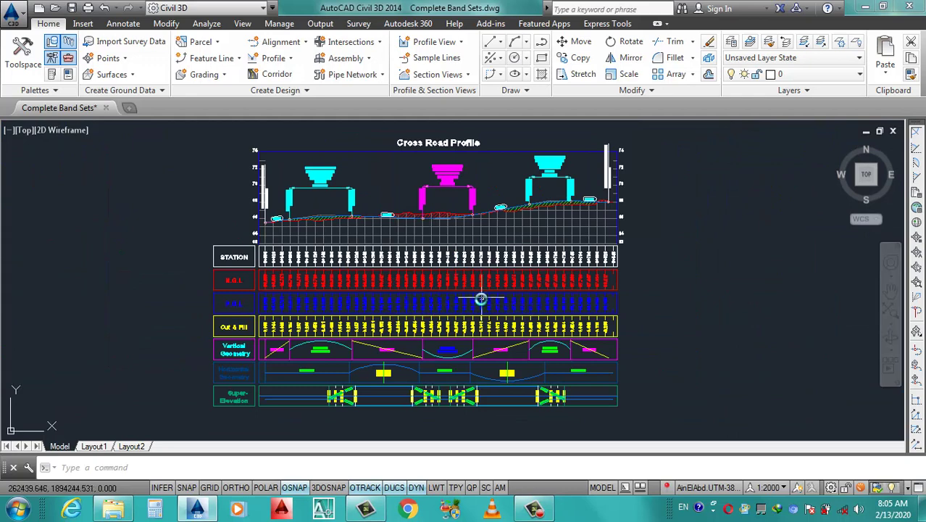
pyautogui.scroll(-3, 481, 299)
pyautogui.scroll(3, 472, 271)
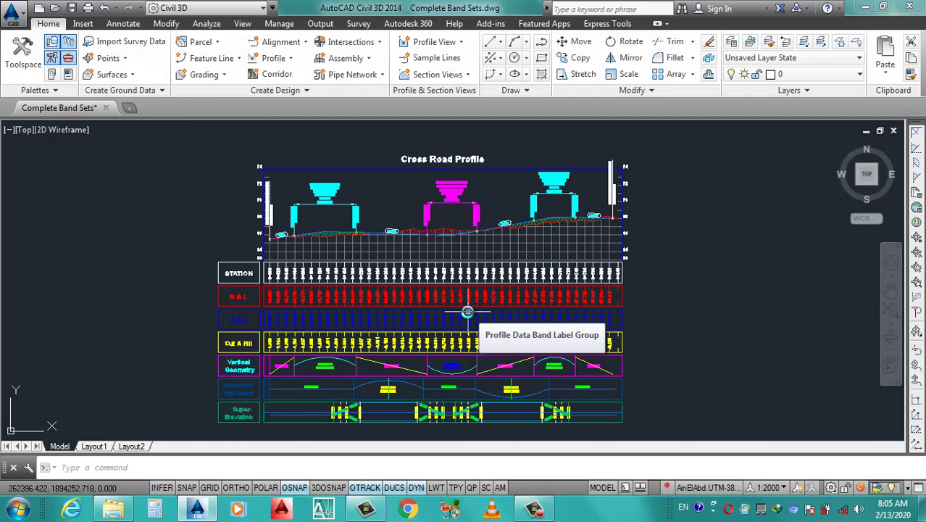
pyautogui.scroll(-2, 470, 290)
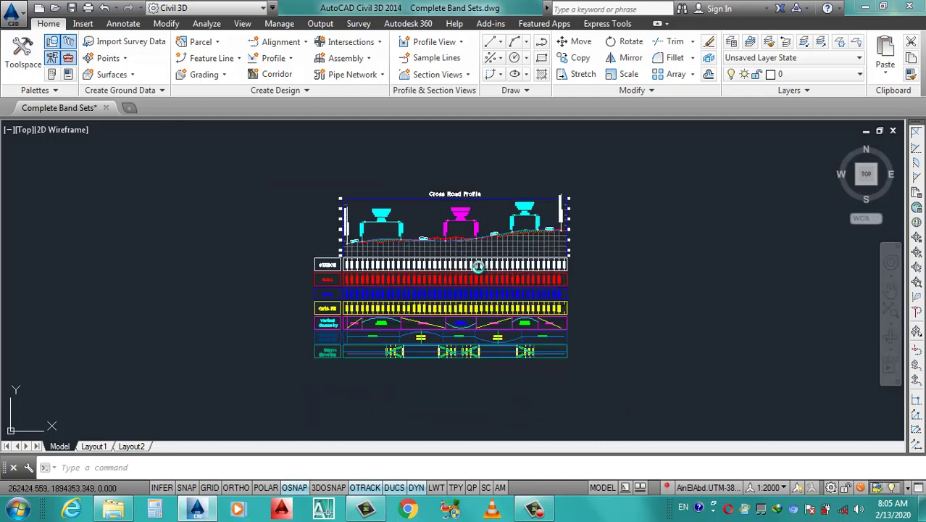
pyautogui.scroll(2, 468, 289)
pyautogui.scroll(-2, 468, 288)
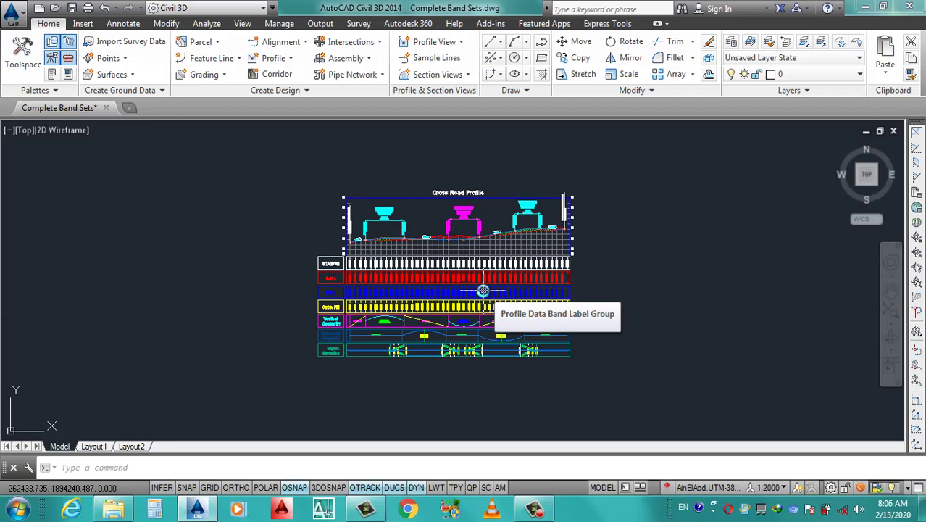
pyautogui.click(482, 290)
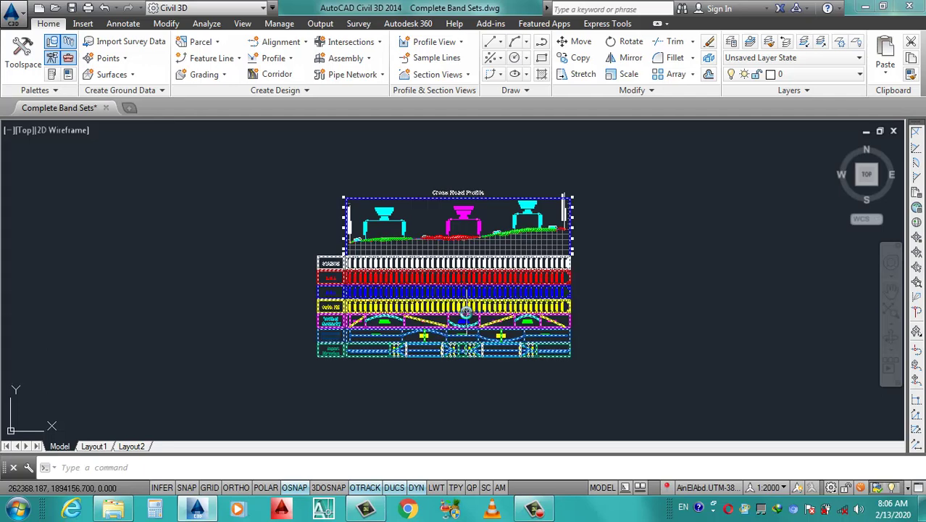